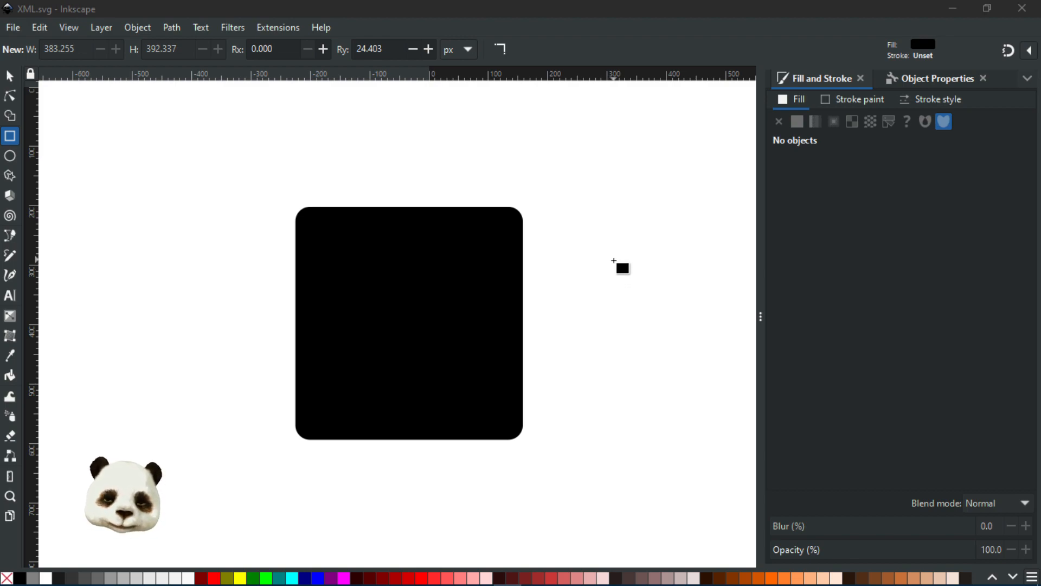
# Step: Pan and zoom the canvas to recentre the black rounded rectangle
pyautogui.scroll(-1, 614, 260)
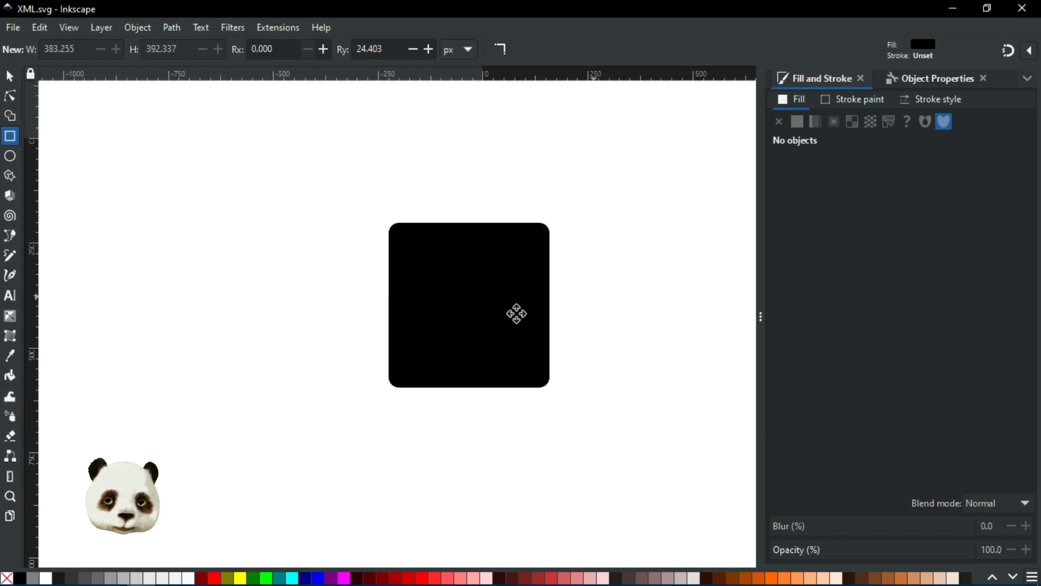
pyautogui.hscroll(4, 505, 316)
pyautogui.moveTo(505, 316); pyautogui.dragTo(518, 306)
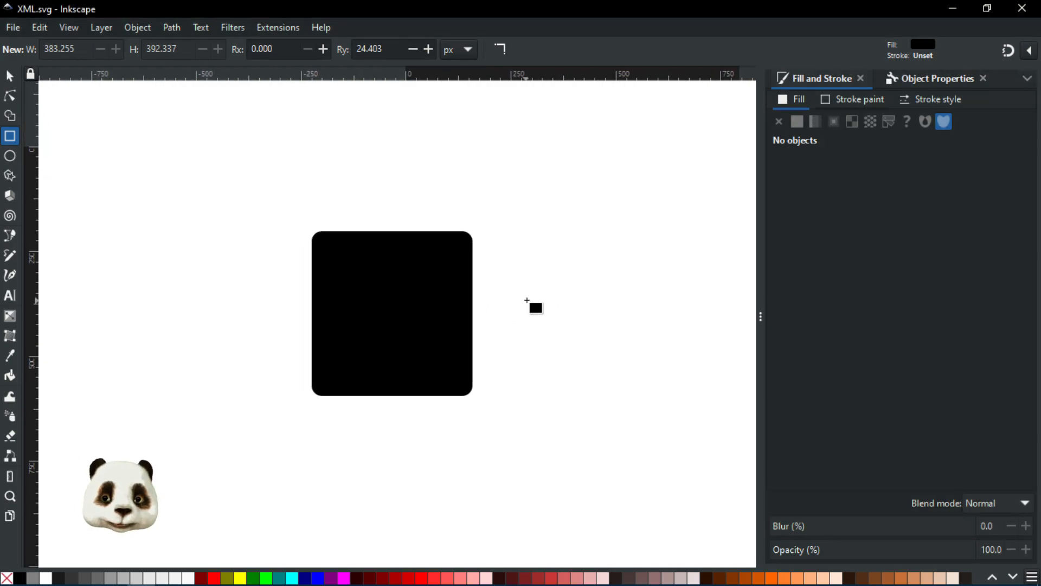
pyautogui.scroll(1, 500, 305)
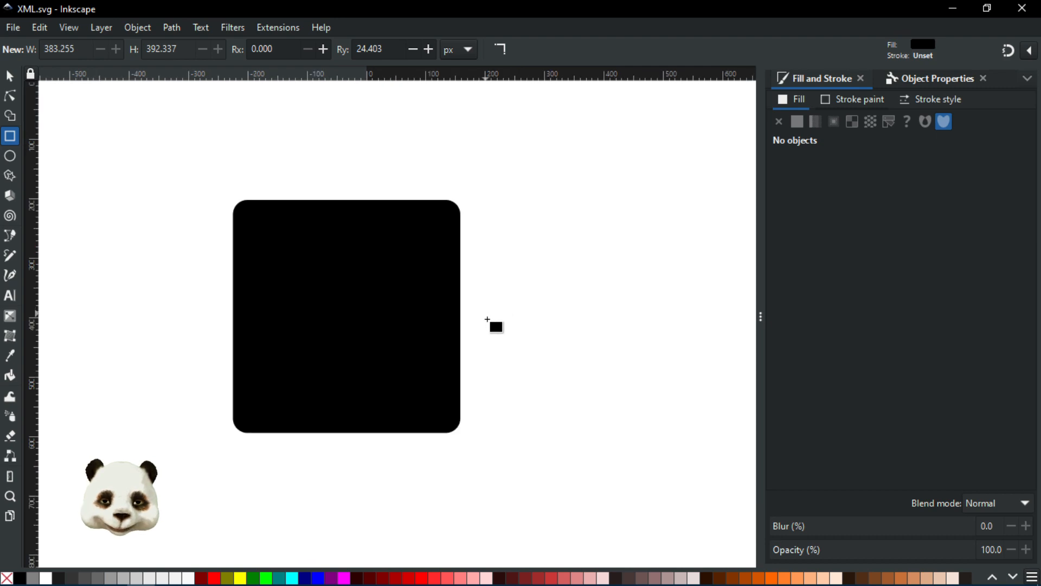
pyautogui.moveTo(554, 323); pyautogui.dragTo(579, 320)
pyautogui.moveTo(572, 261); pyautogui.dragTo(592, 280)
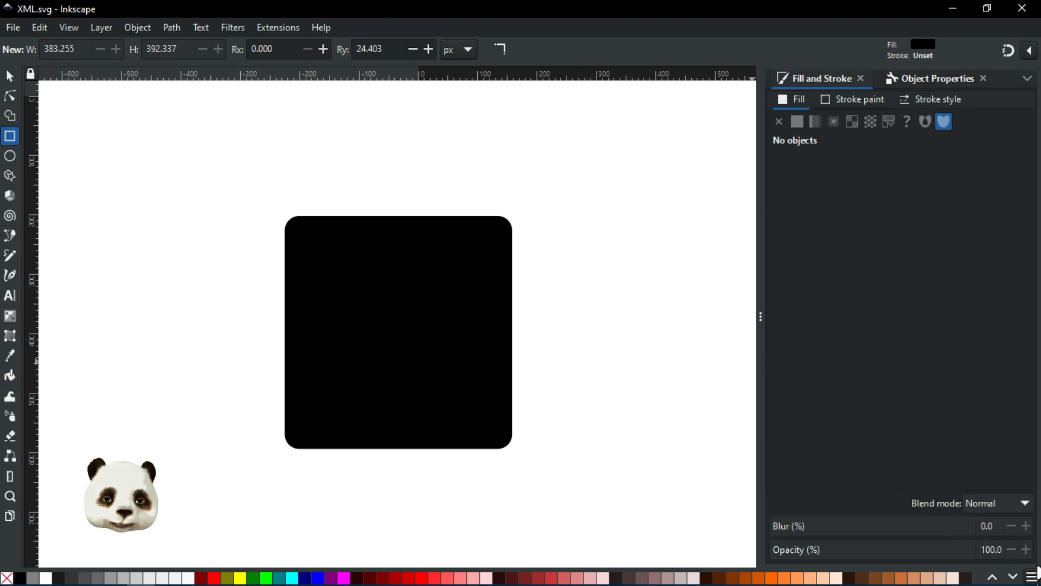
# Step: Draw two circles and a tall thin ellipse right of the rectangle, then select all three
pyautogui.click(10, 156)
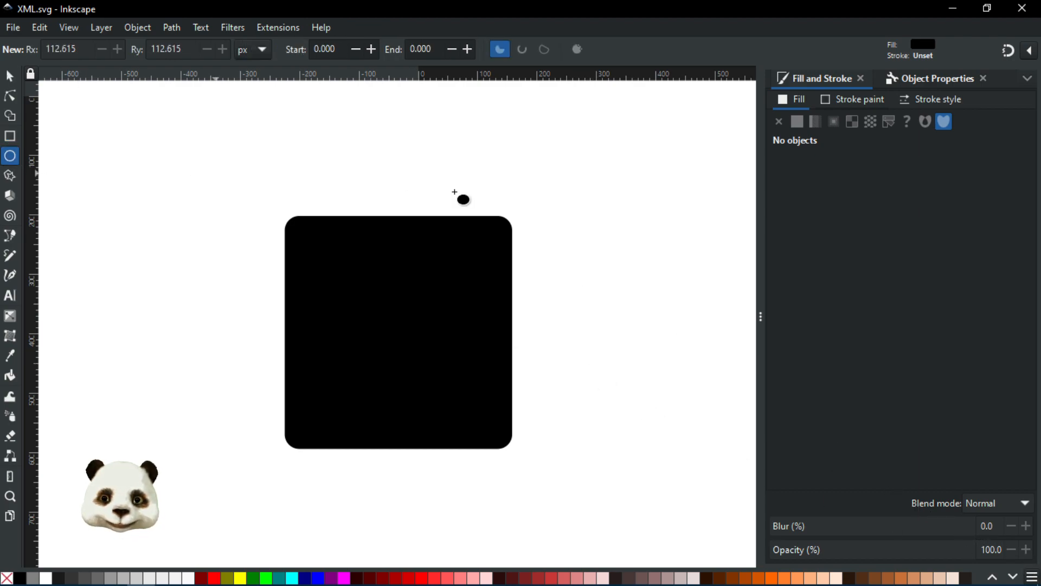
pyautogui.moveTo(598, 127); pyautogui.dragTo(693, 217)
pyautogui.moveTo(580, 307); pyautogui.dragTo(671, 416)
pyautogui.moveTo(706, 245); pyautogui.dragTo(731, 375)
pyautogui.moveTo(686, 411); pyautogui.dragTo(580, 410)
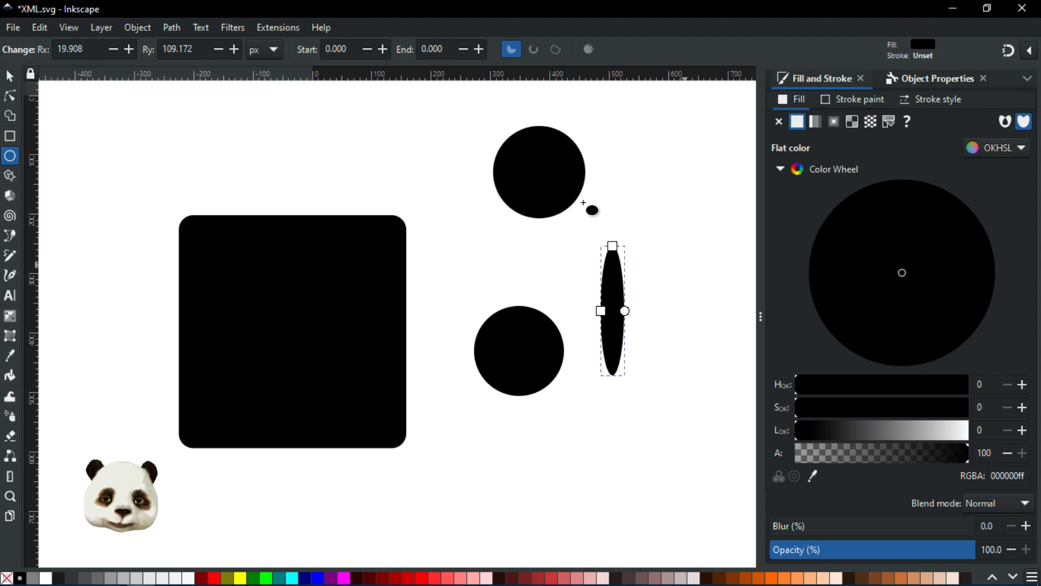
pyautogui.click(10, 77)
pyautogui.moveTo(676, 121); pyautogui.dragTo(459, 437)
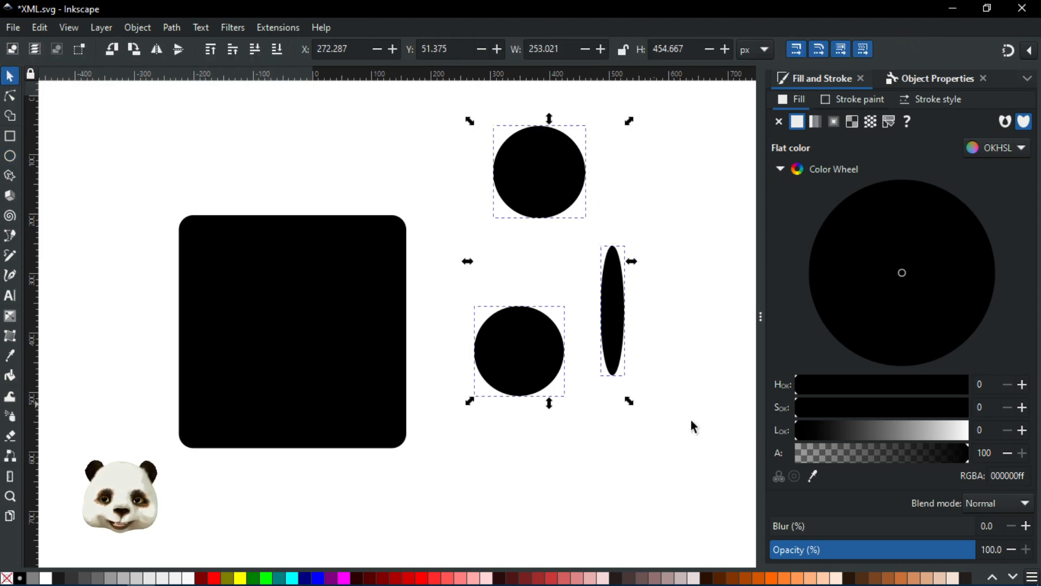
# Step: Fill the three shapes with swatch27 from the Auto palette, shifted to hue 217 teal (0098b4)
pyautogui.click(1032, 576)
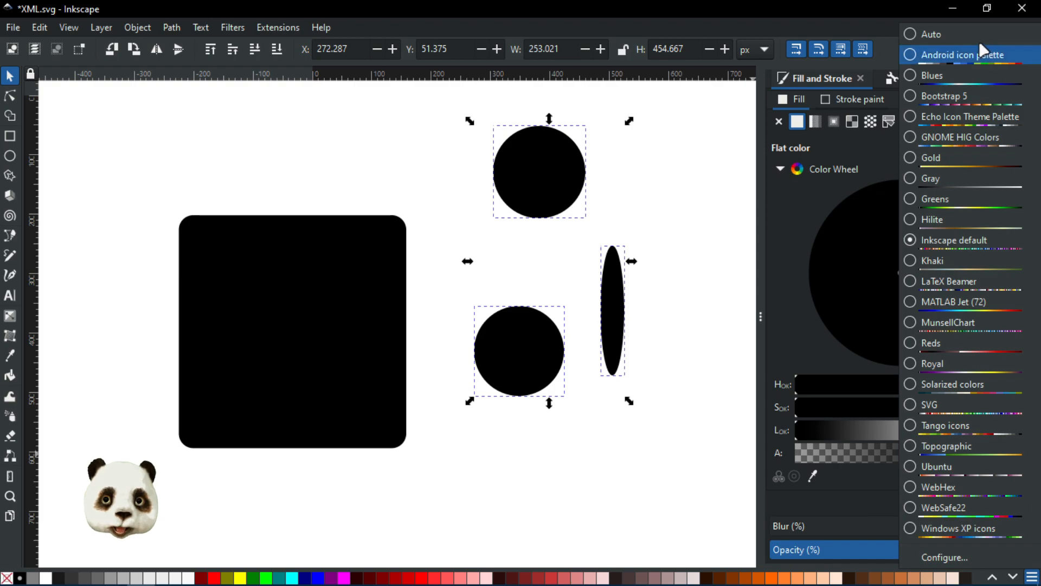
pyautogui.click(960, 35)
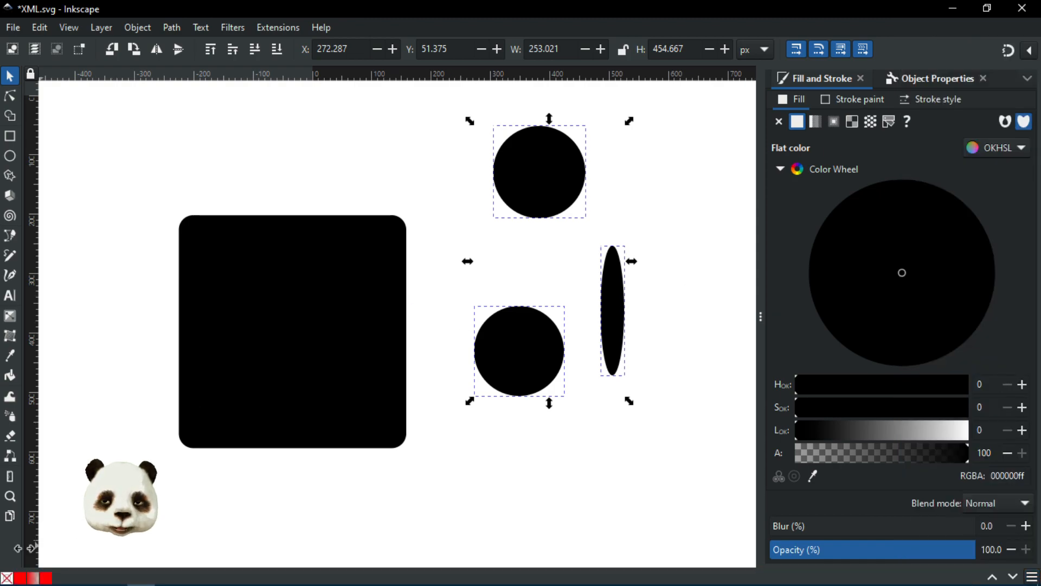
pyautogui.click(24, 578)
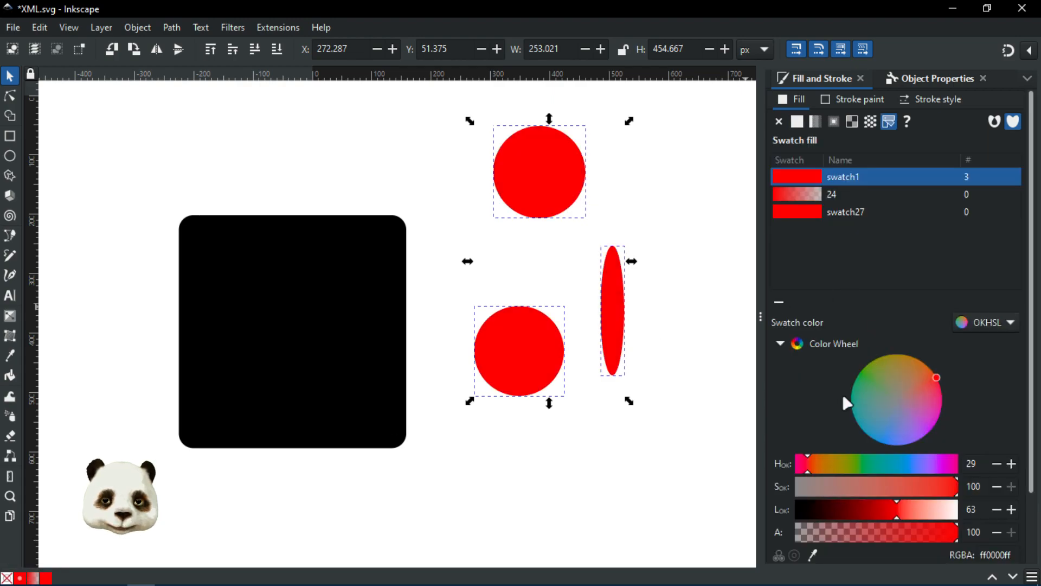
pyautogui.click(810, 214)
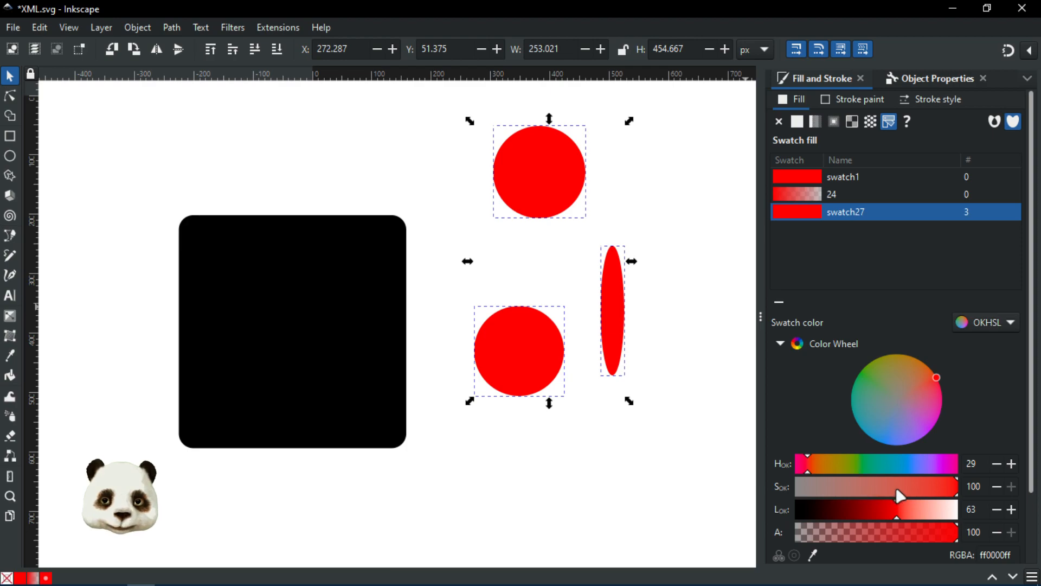
pyautogui.moveTo(875, 463); pyautogui.dragTo(892, 463)
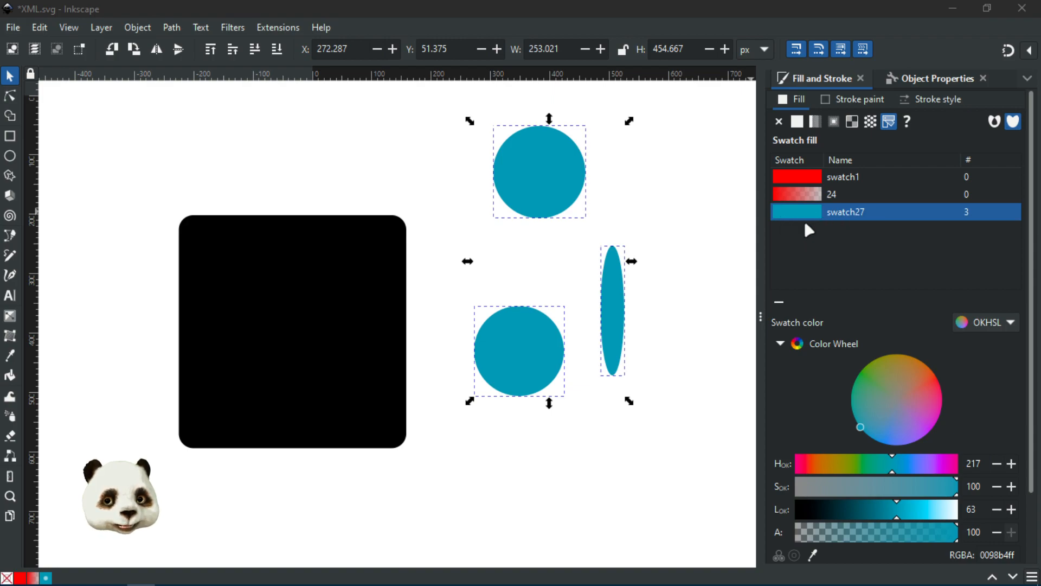
pyautogui.click(653, 217)
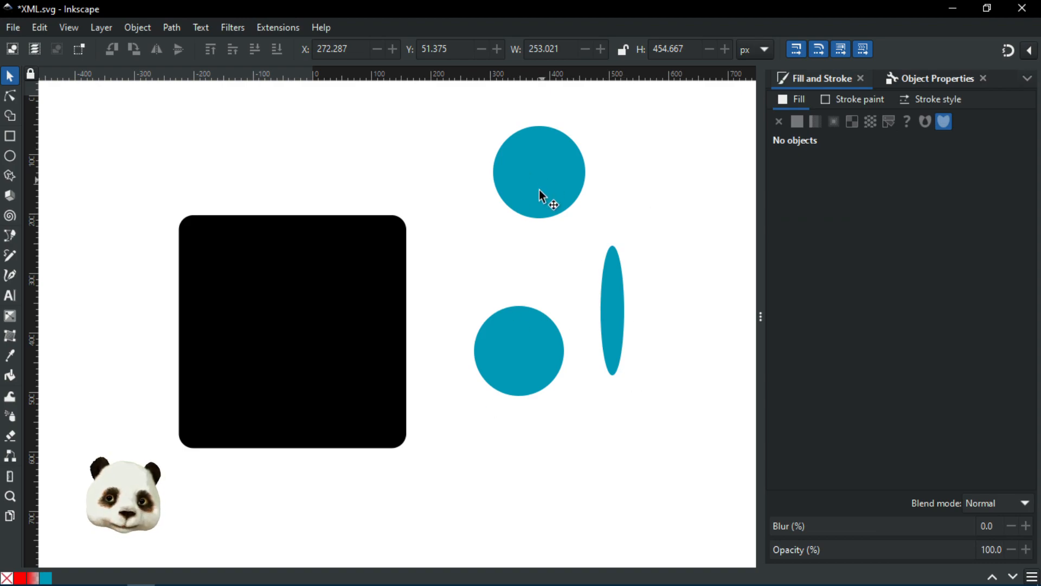
# Step: Give both circles and the ellipse a flat maroon fill 631b25 with lightness 34
pyautogui.click(574, 196)
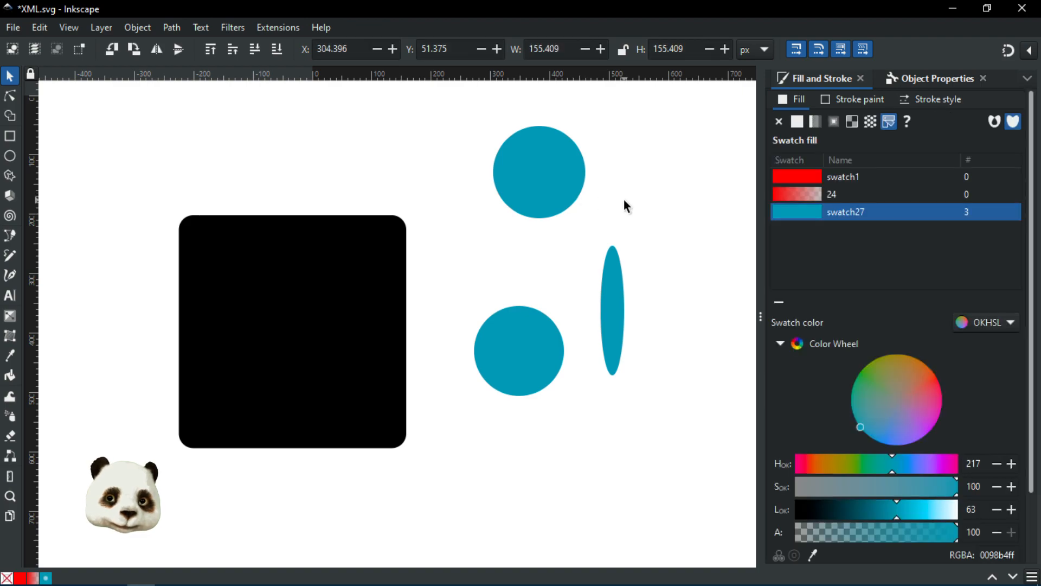
pyautogui.moveTo(658, 141); pyautogui.dragTo(487, 434)
pyautogui.moveTo(680, 124); pyautogui.dragTo(433, 503)
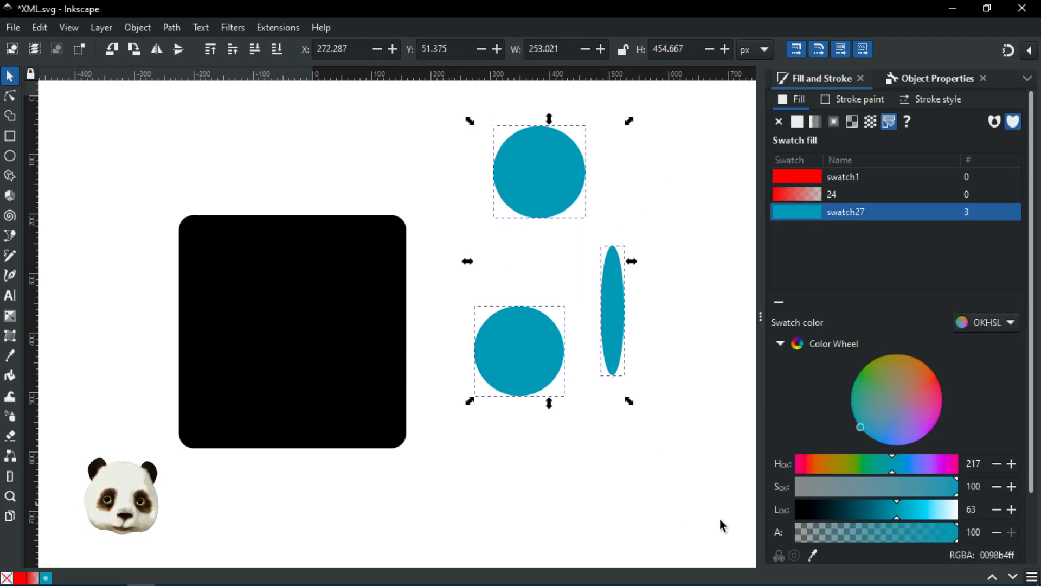
pyautogui.click(1032, 576)
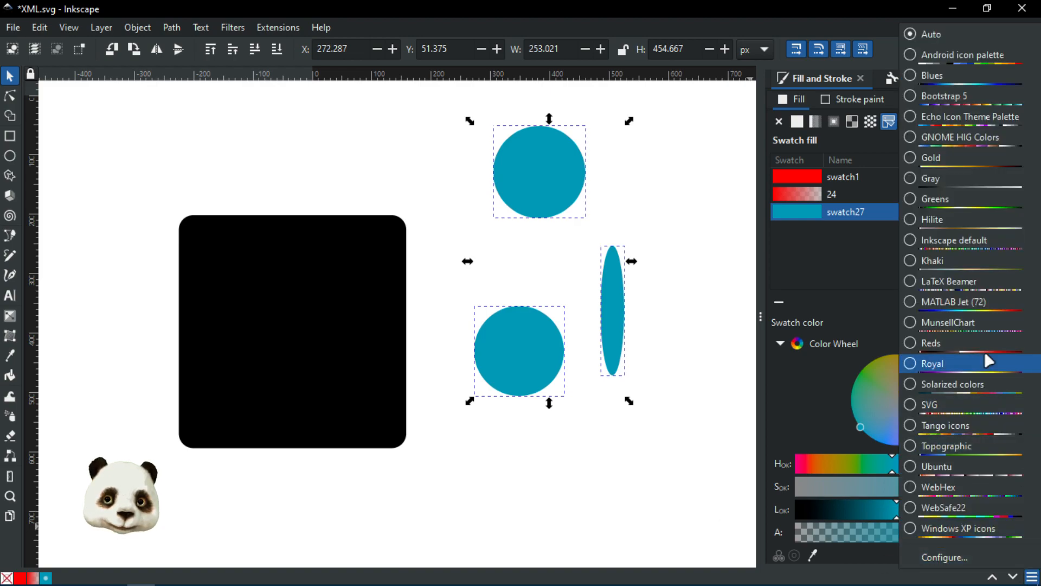
pyautogui.click(679, 172)
pyautogui.click(797, 122)
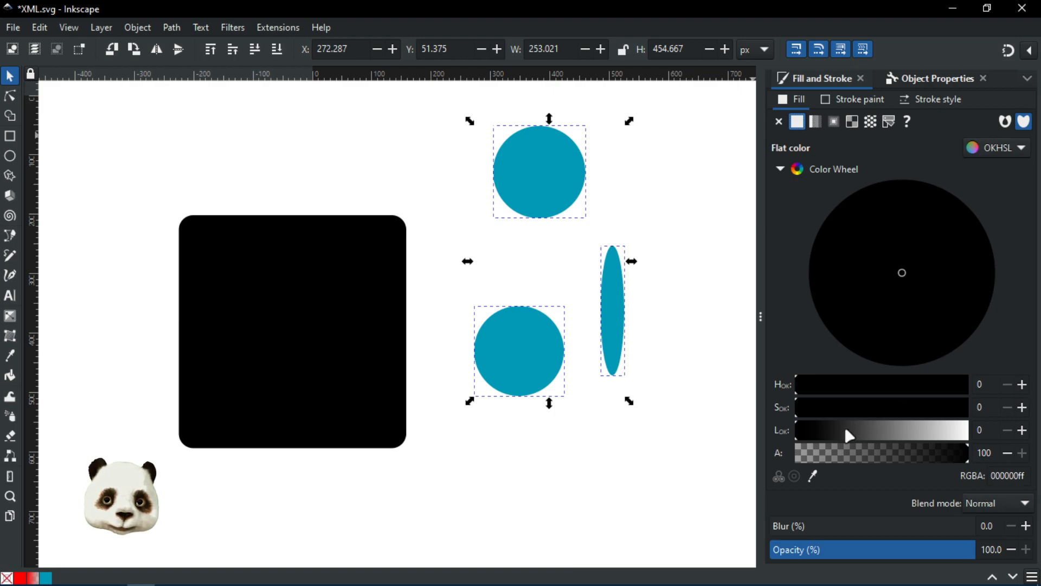
pyautogui.moveTo(844, 425); pyautogui.dragTo(854, 424)
pyautogui.moveTo(929, 275); pyautogui.dragTo(968, 248)
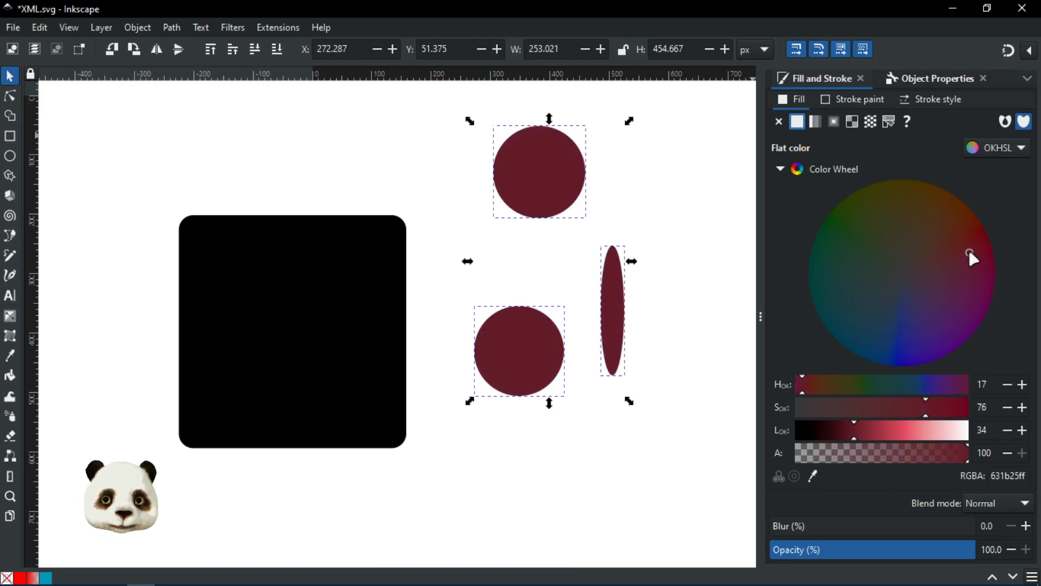
pyautogui.click(676, 191)
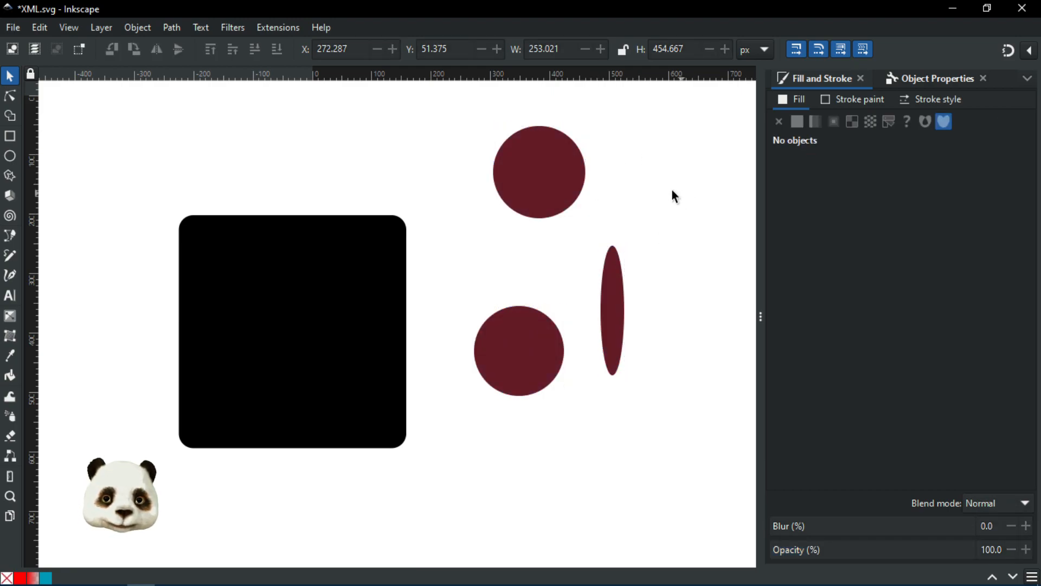
pyautogui.click(915, 86)
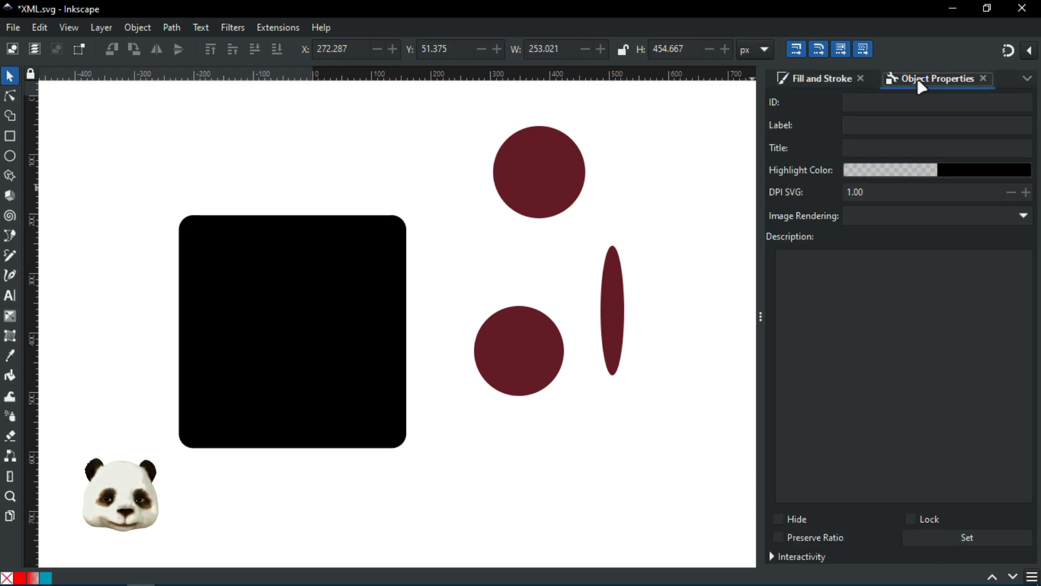
# Step: Check the fills: maroon on both circles and the ellipse, black 000000 on the rectangle
pyautogui.click(849, 77)
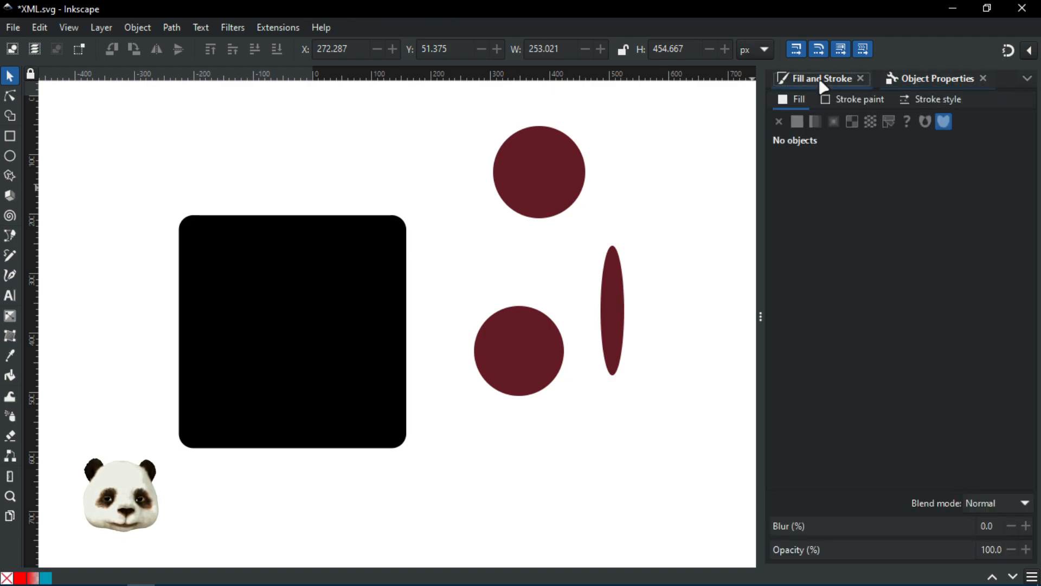
pyautogui.click(532, 164)
pyautogui.click(323, 294)
pyautogui.click(528, 183)
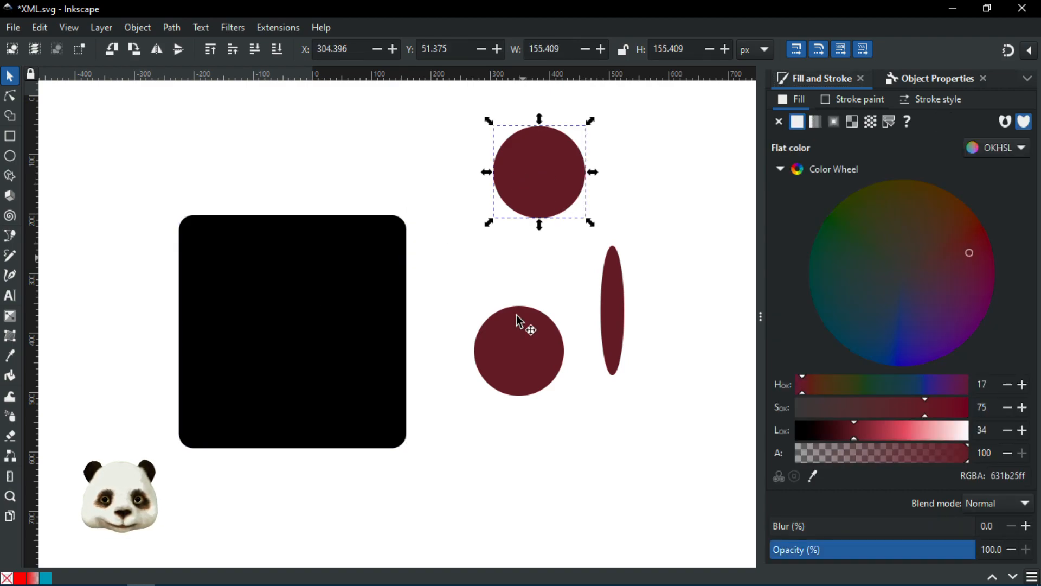
pyautogui.click(545, 336)
pyautogui.click(607, 324)
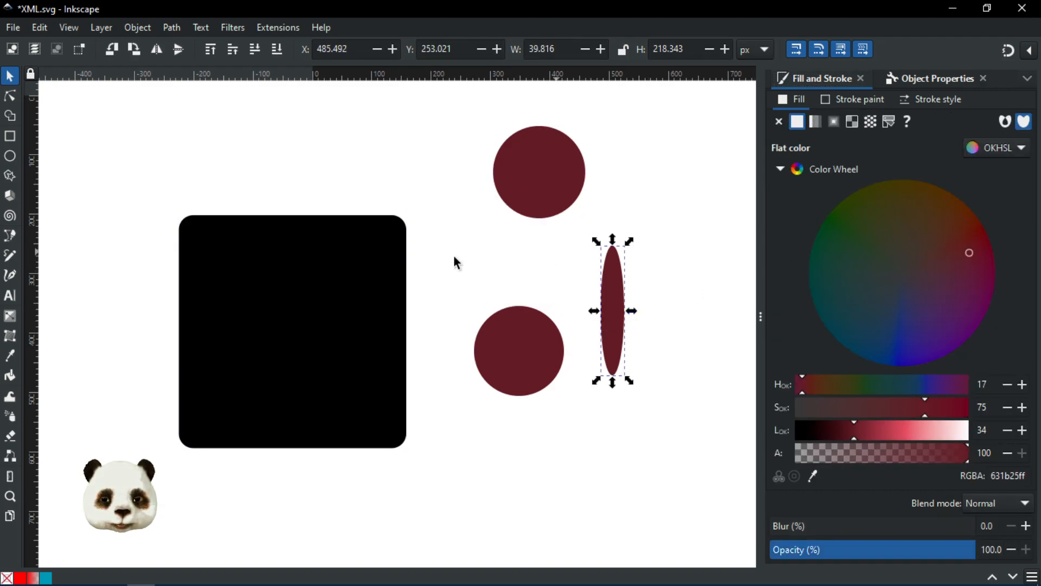
pyautogui.click(352, 296)
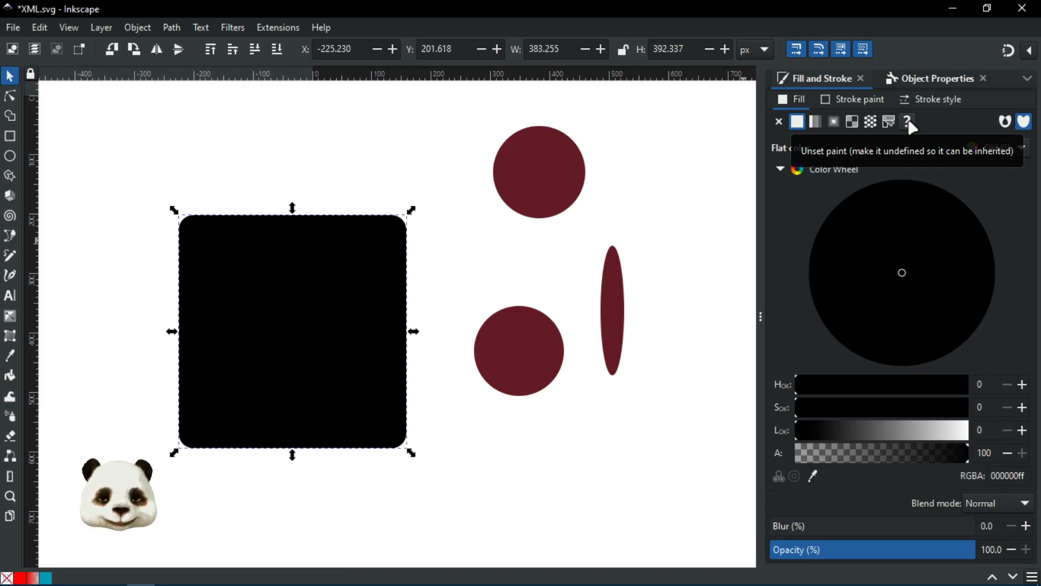
pyautogui.moveTo(386, 204); pyautogui.dragTo(241, 260)
pyautogui.moveTo(177, 249); pyautogui.dragTo(114, 236)
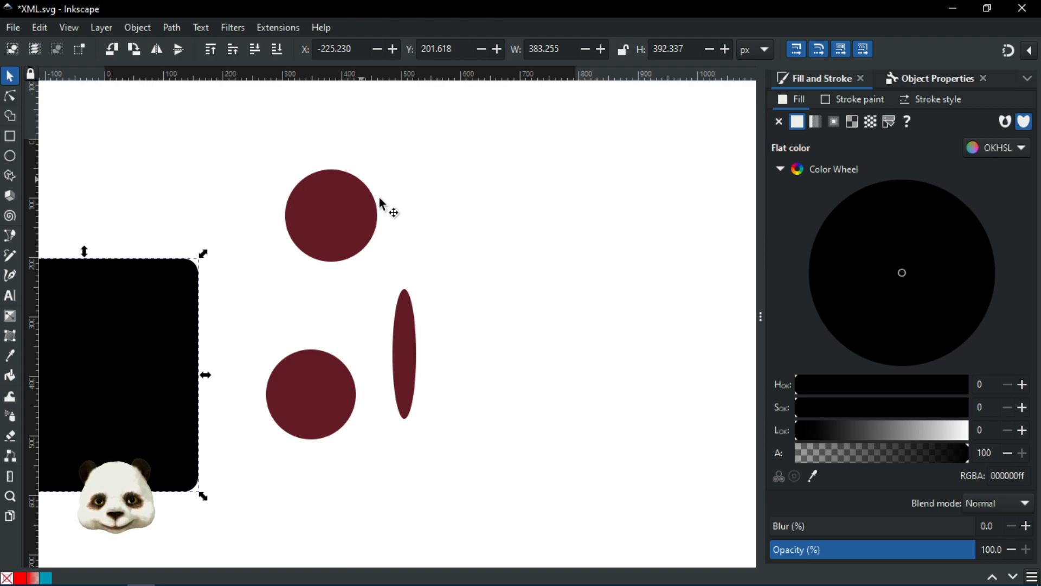
pyautogui.click(347, 205)
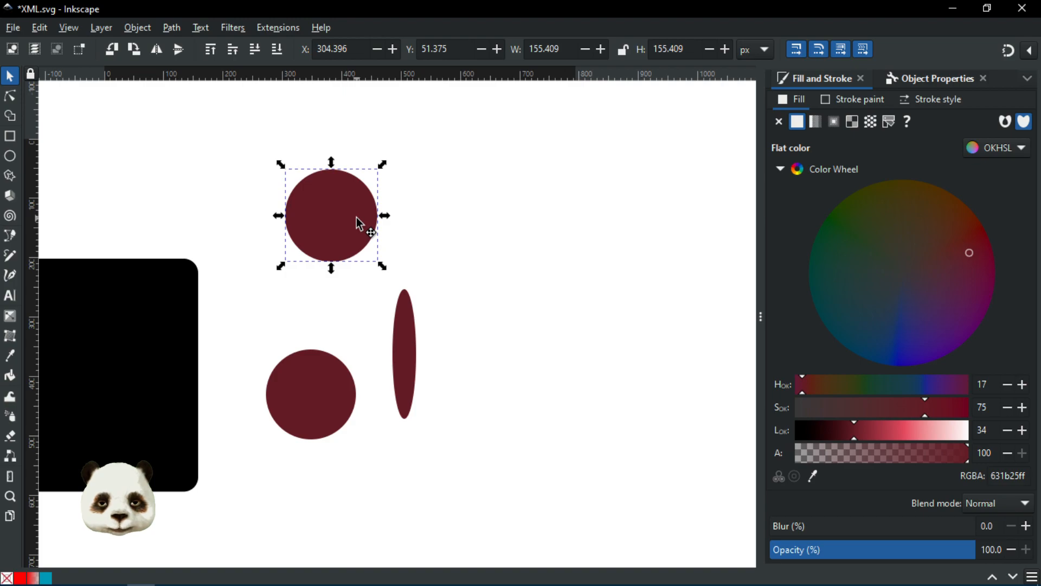
# Step: Clone the top circle with Alt+D and move the clone to its right
pyautogui.hotkey('alt', 'd')
pyautogui.moveTo(345, 221); pyautogui.dragTo(497, 232)
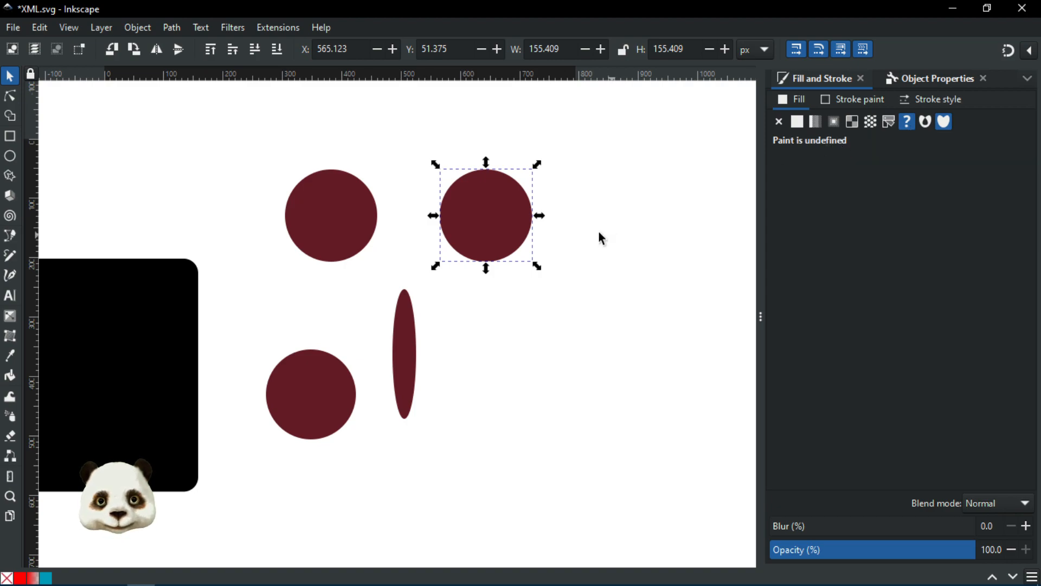
pyautogui.click(333, 206)
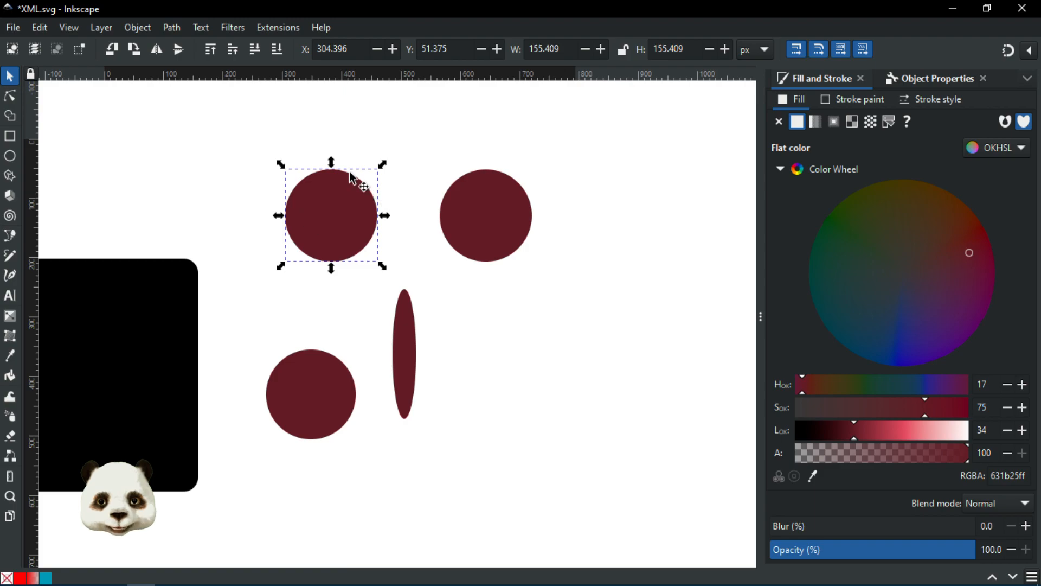
pyautogui.click(493, 215)
pyautogui.click(321, 215)
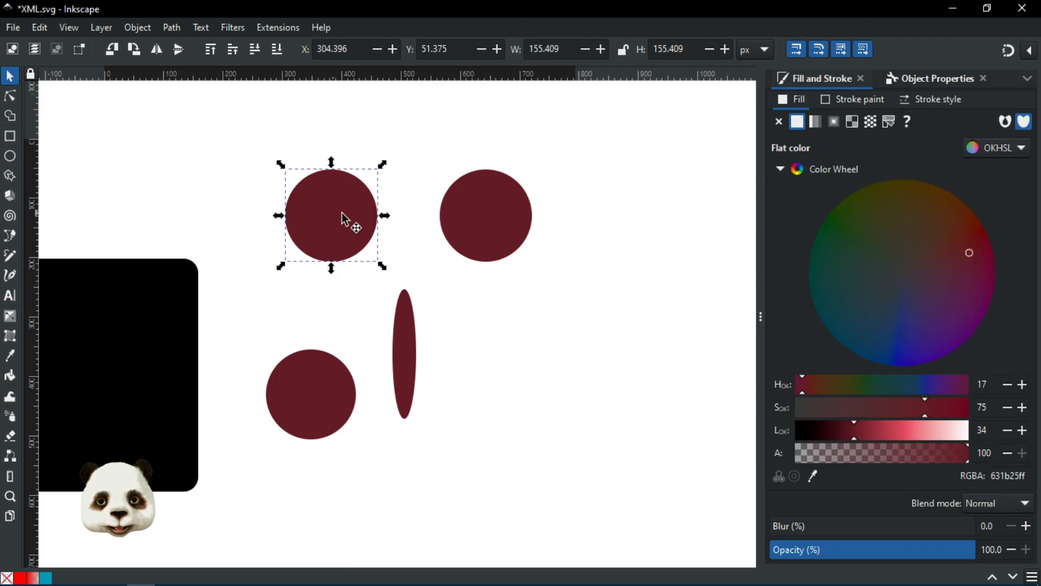
# Step: Make a second clone at upper right, shrink it to about 116 px and squash it into an oval
pyautogui.hotkey('alt', 'd')
pyautogui.moveTo(334, 217)
pyautogui.mouseDown()
pyautogui.moveTo(627, 230)
pyautogui.moveTo(571, 161)
pyautogui.moveTo(625, 173)
pyautogui.mouseUp()
pyautogui.moveTo(651, 114); pyautogui.dragTo(627, 137)
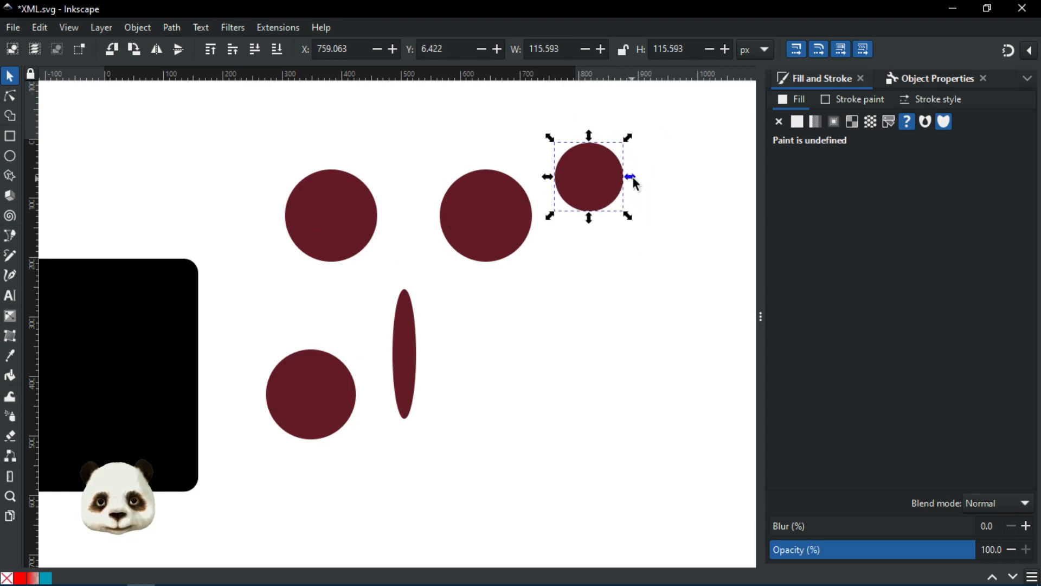
pyautogui.moveTo(632, 177); pyautogui.dragTo(613, 177)
# Step: Lighten the original circle's fill from lightness 34 to 54, giving rose bc3b4d
pyautogui.click(315, 221)
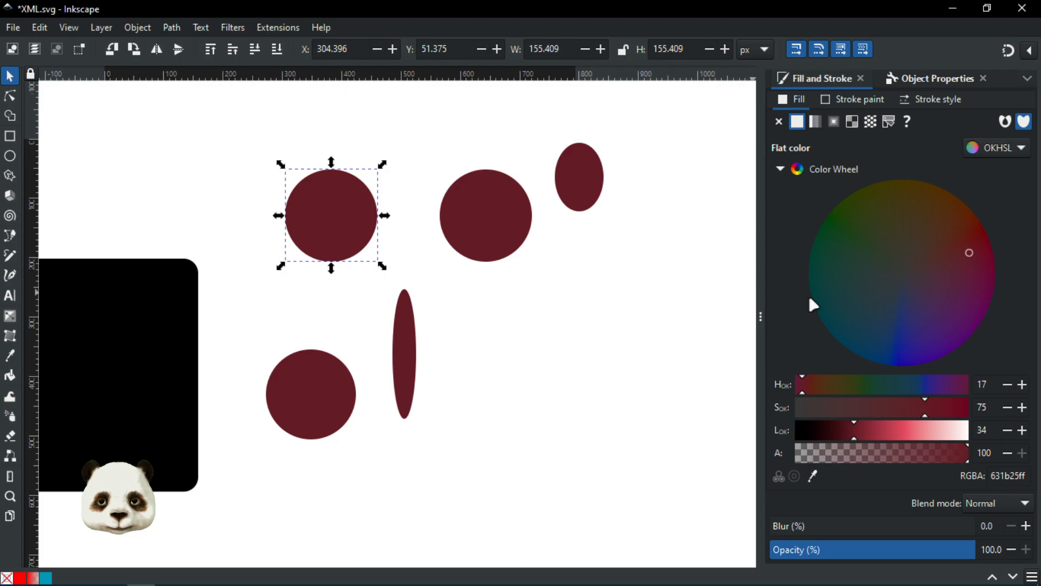
pyautogui.moveTo(866, 432); pyautogui.dragTo(889, 432)
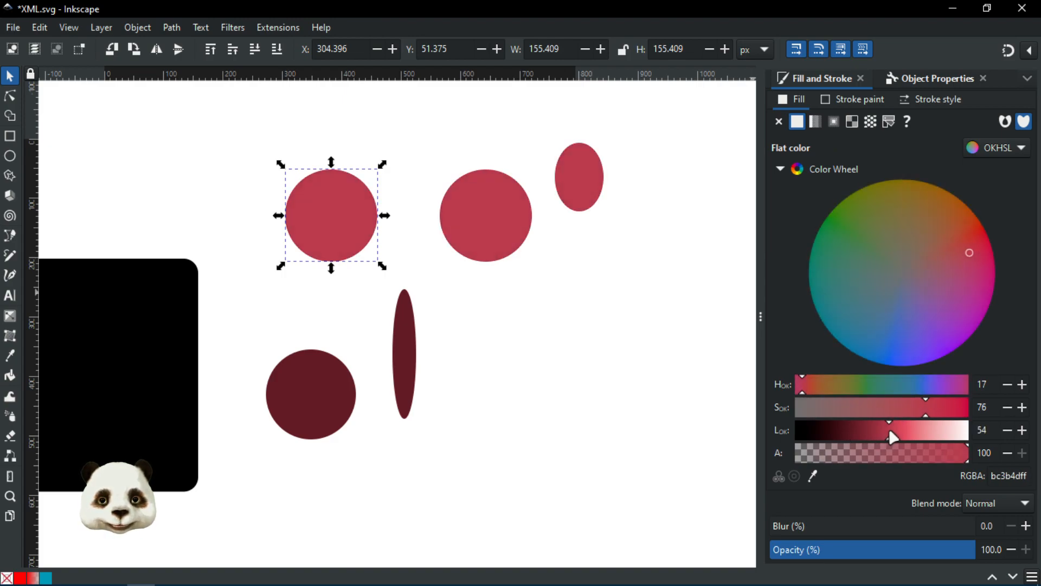
pyautogui.click(480, 216)
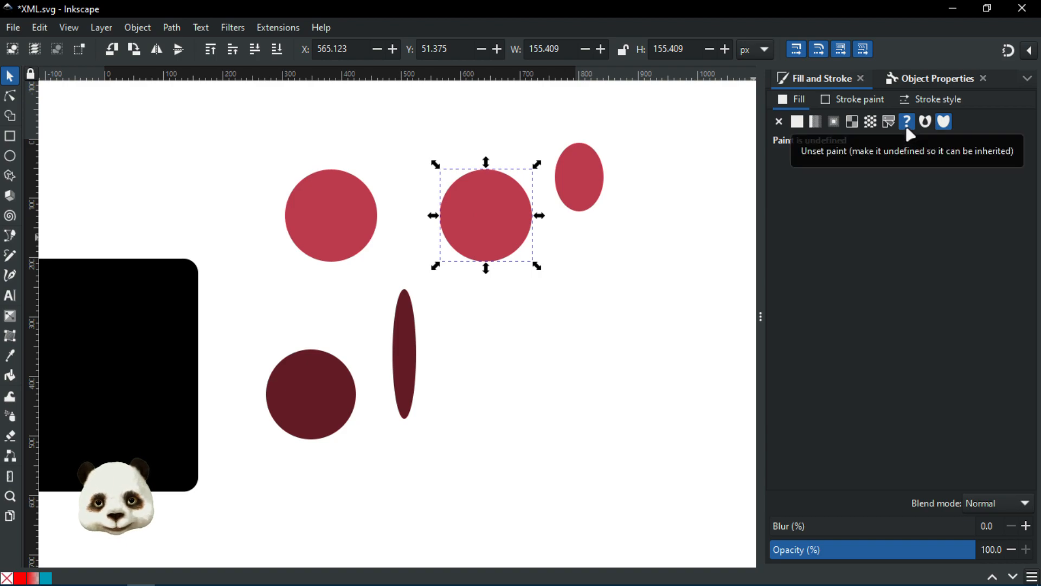
pyautogui.click(797, 121)
pyautogui.click(899, 233)
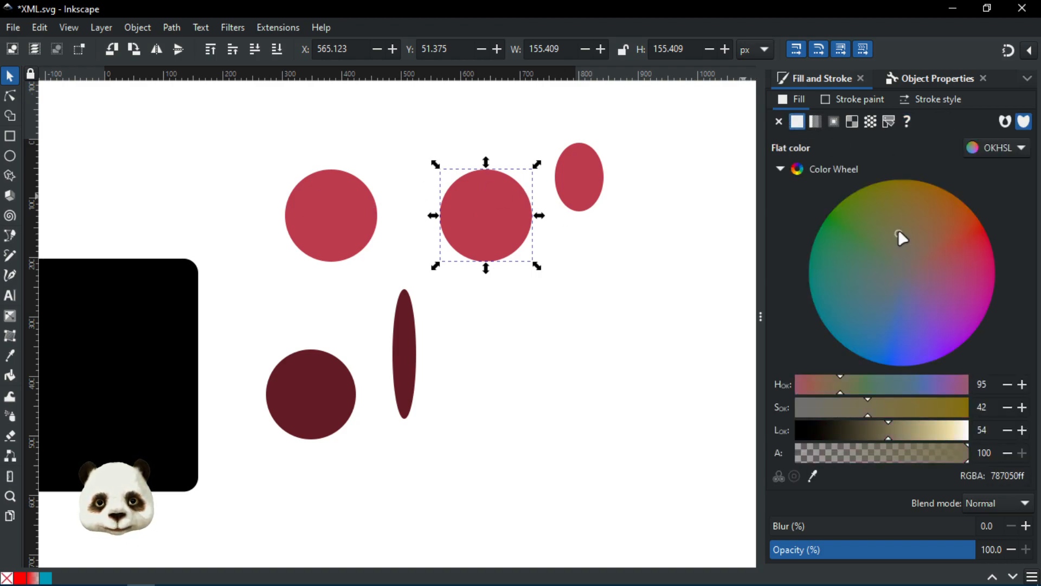
pyautogui.moveTo(948, 276); pyautogui.dragTo(936, 227)
pyautogui.click(869, 303)
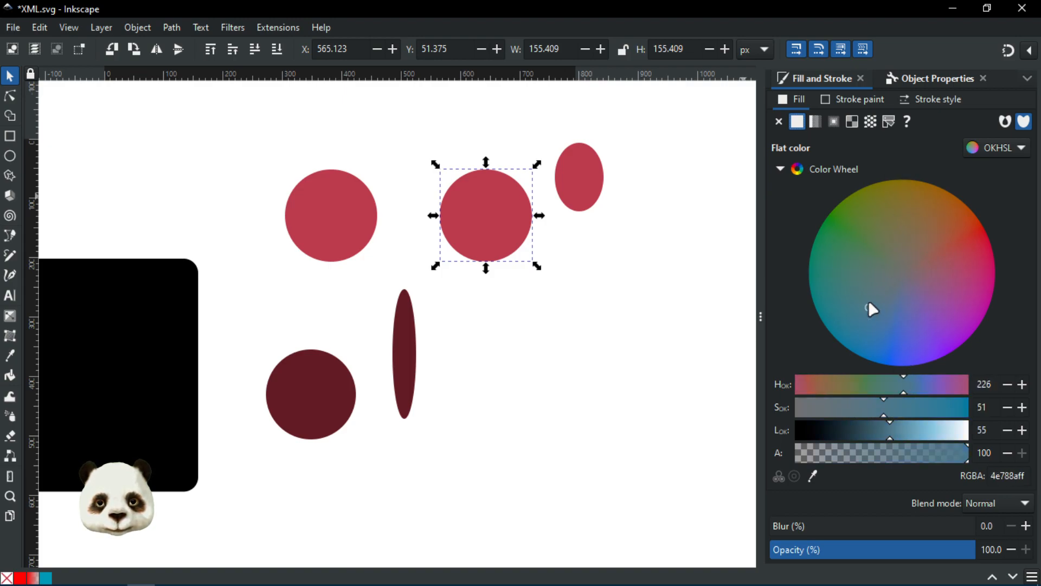
pyautogui.click(868, 260)
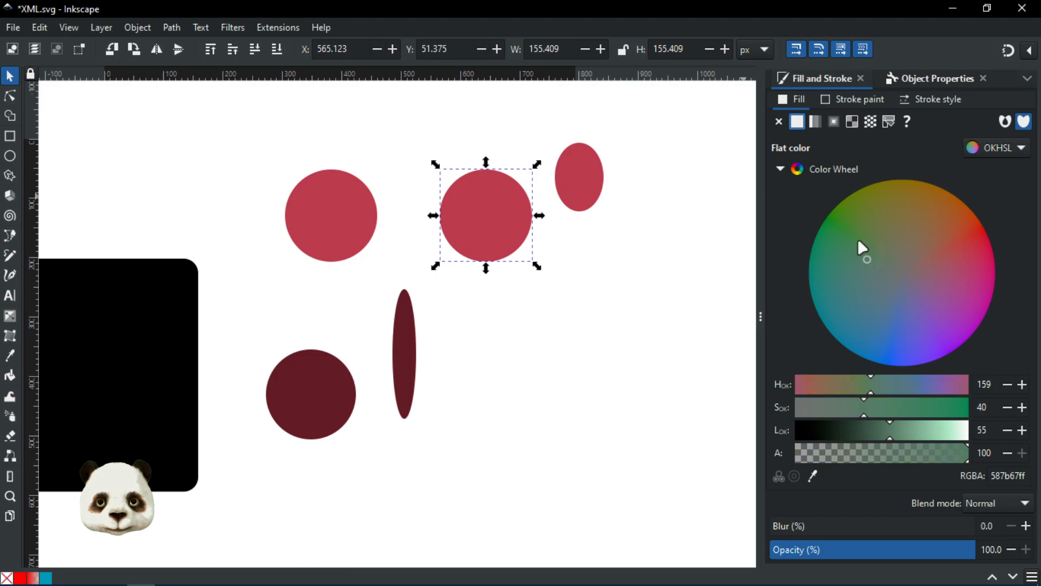
pyautogui.click(902, 123)
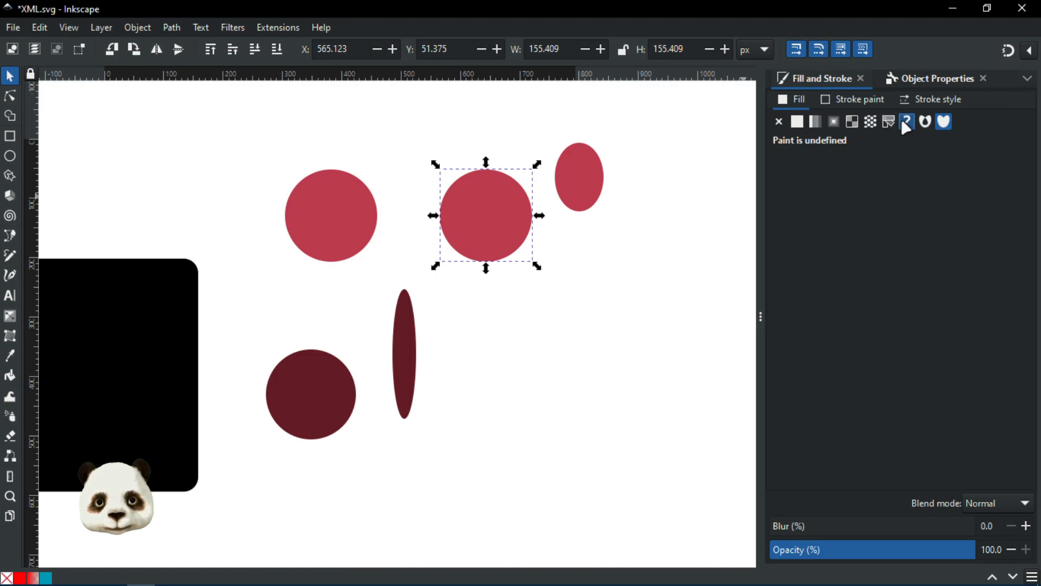
pyautogui.click(798, 123)
pyautogui.moveTo(876, 265)
pyautogui.mouseDown()
pyautogui.moveTo(884, 217)
pyautogui.moveTo(911, 269)
pyautogui.moveTo(959, 239)
pyautogui.moveTo(923, 244)
pyautogui.mouseUp()
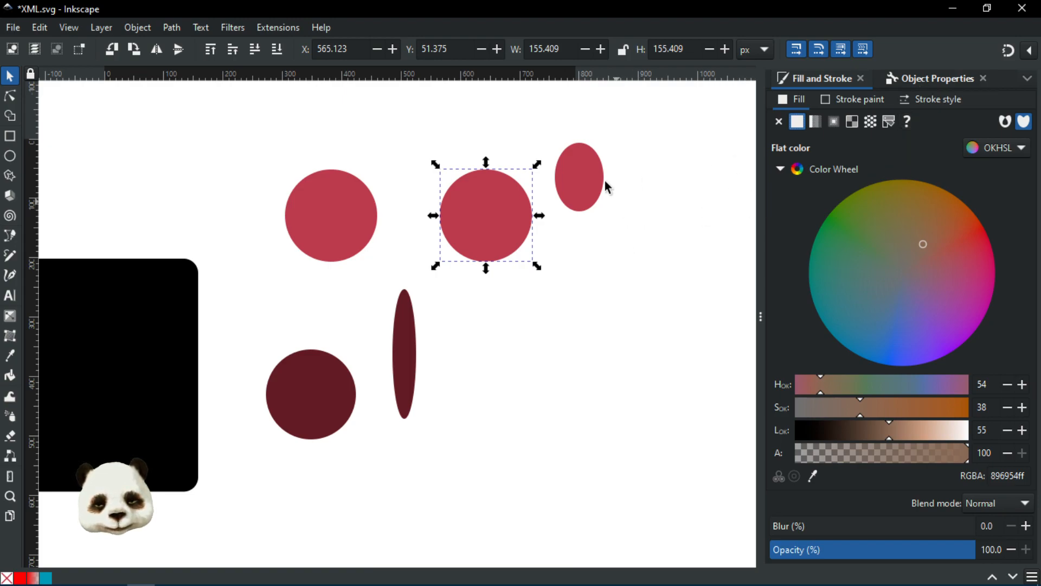
pyautogui.click(907, 122)
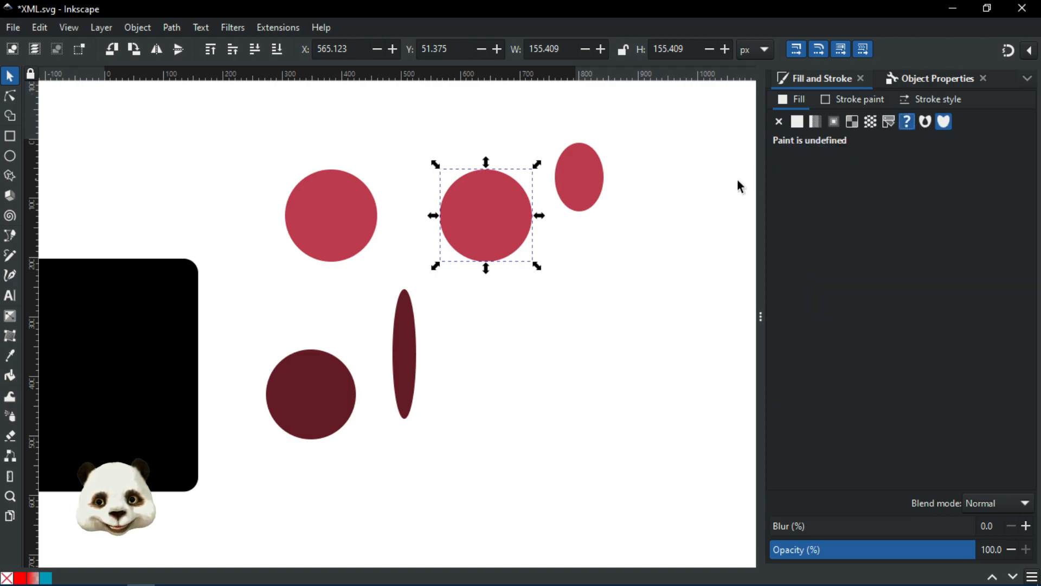
# Step: Delete the right-hand clone circle and the small oval, then select the remaining rose circle
pyautogui.moveTo(358, 217); pyautogui.dragTo(433, 258)
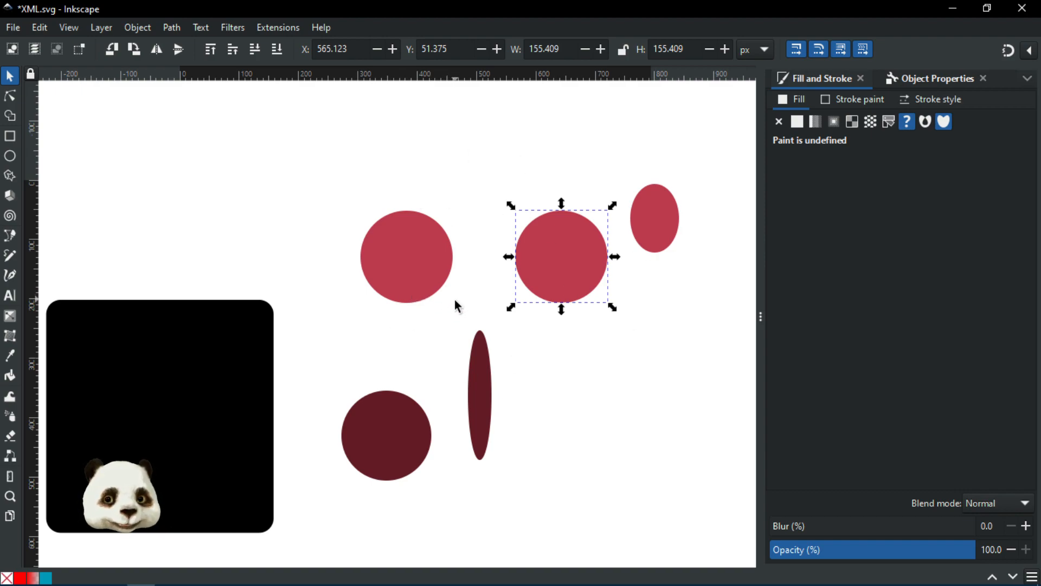
pyautogui.moveTo(382, 361); pyautogui.dragTo(414, 338)
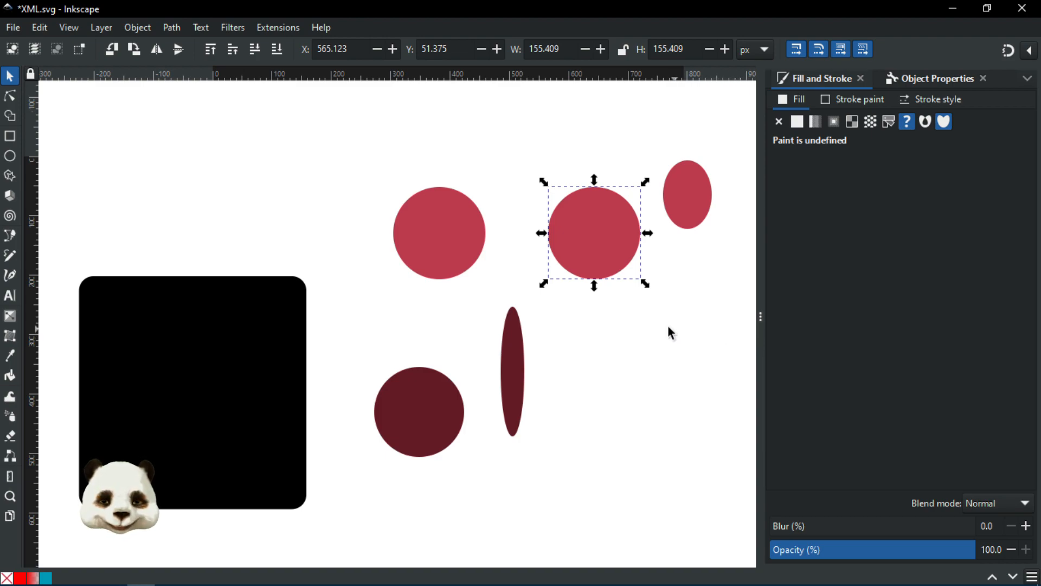
pyautogui.keyDown('ctrl'); pyautogui.scroll(-1, 650, 325); pyautogui.keyUp('ctrl')
pyautogui.moveTo(638, 321); pyautogui.dragTo(570, 321)
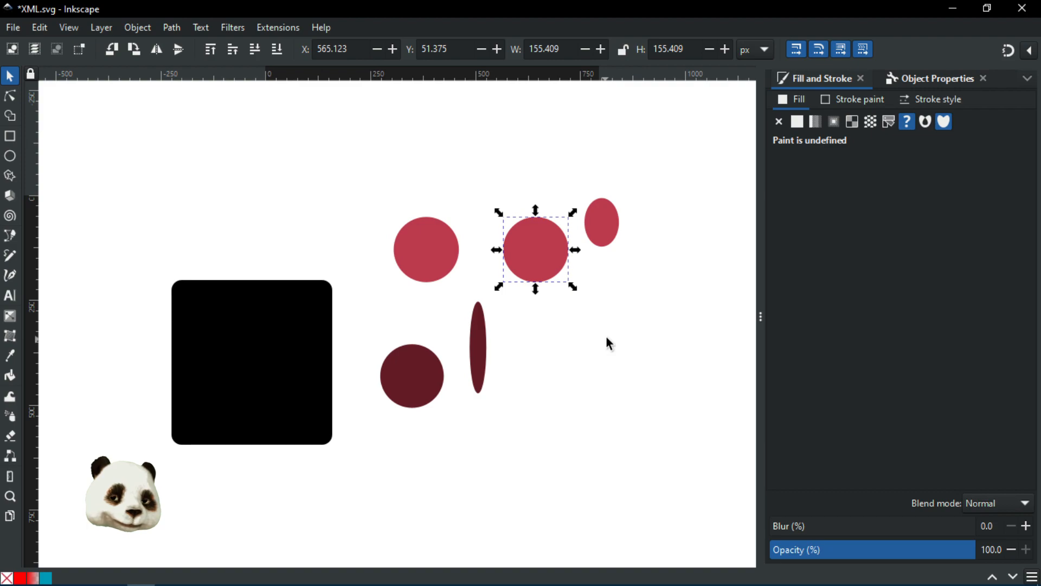
pyautogui.moveTo(651, 156); pyautogui.dragTo(514, 413)
pyautogui.moveTo(683, 136); pyautogui.dragTo(478, 325)
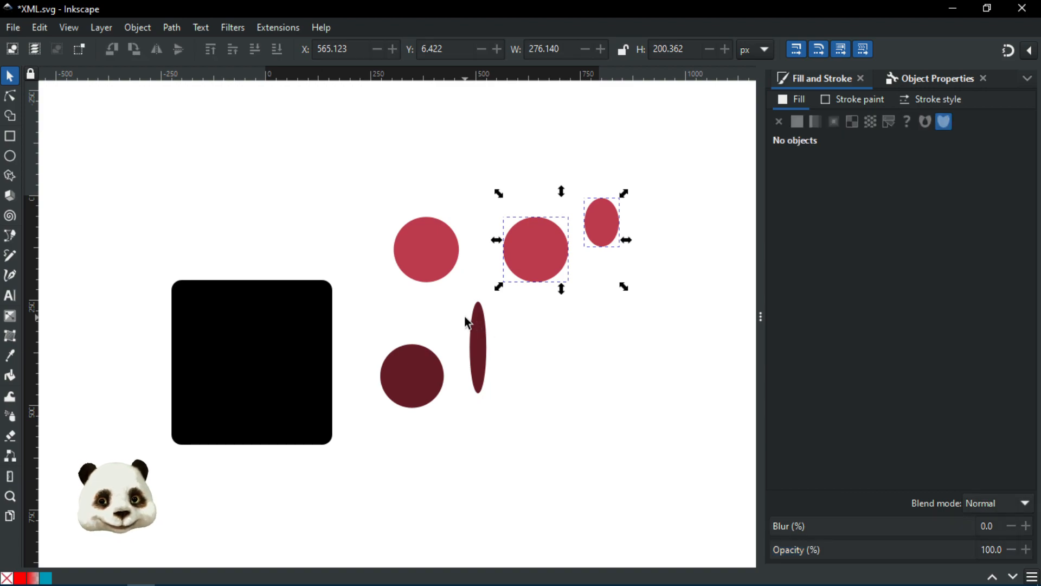
pyautogui.press('Delete')
pyautogui.moveTo(517, 445); pyautogui.dragTo(568, 418)
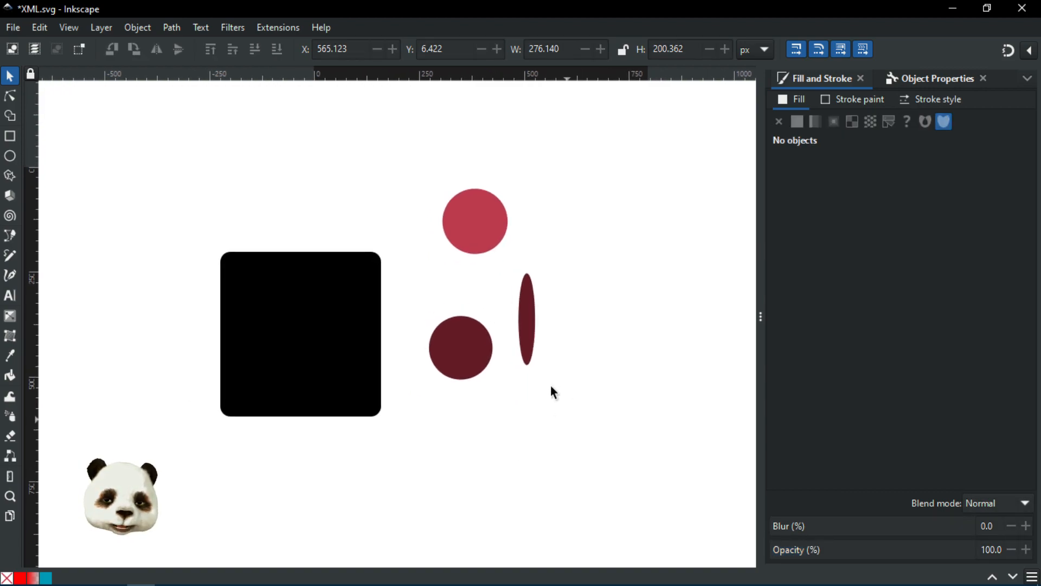
pyautogui.click(487, 222)
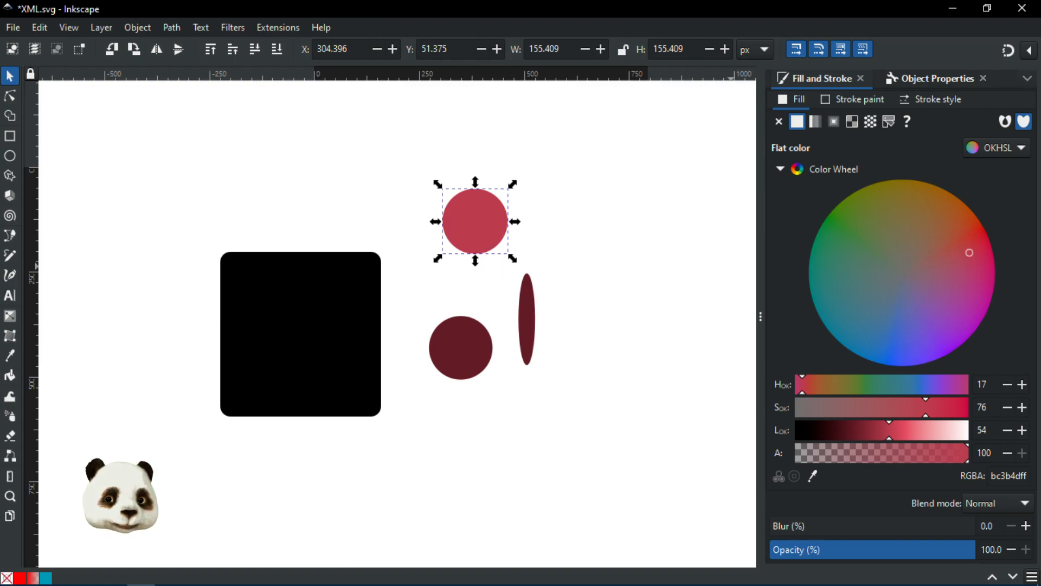
# Step: Open the XML Editor from the dock's dialog list
pyautogui.click(1026, 77)
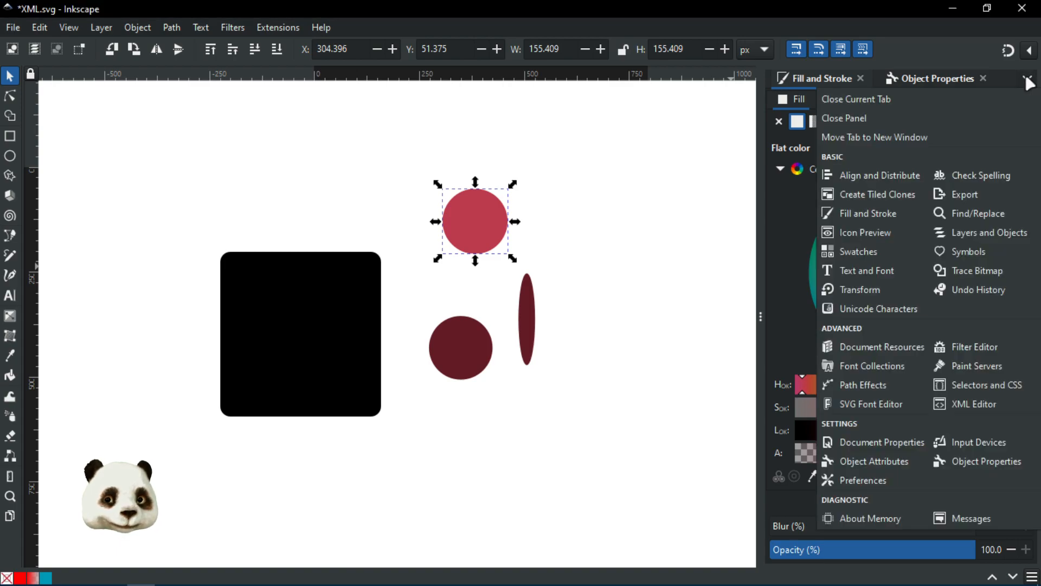
pyautogui.click(966, 408)
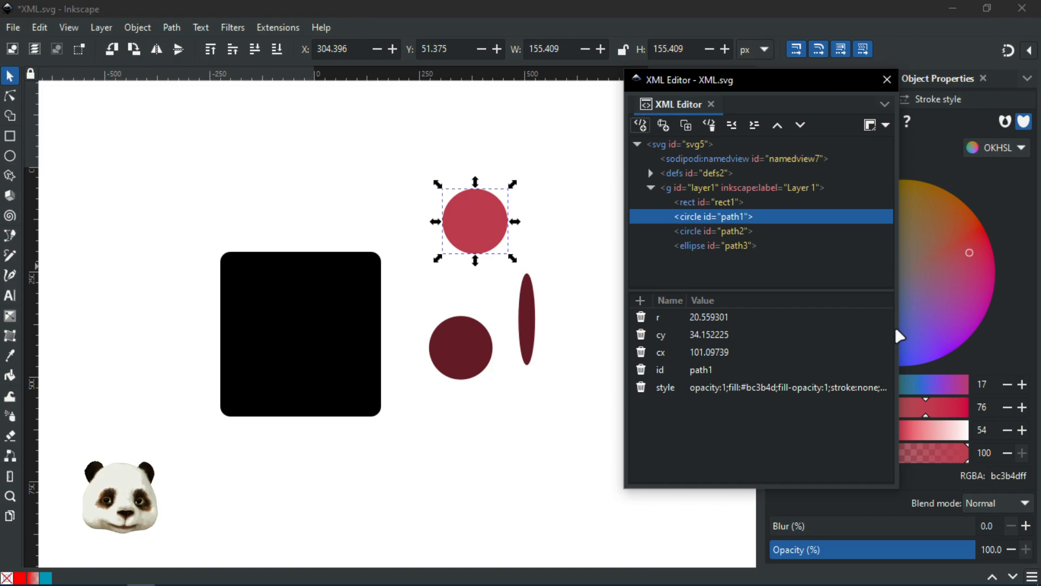
# Step: Widen the XML Editor window and move it right and down, clear of the circles
pyautogui.moveTo(624, 277); pyautogui.dragTo(440, 274)
pyautogui.moveTo(586, 82)
pyautogui.mouseDown()
pyautogui.moveTo(726, 95)
pyautogui.moveTo(718, 102)
pyautogui.mouseUp()
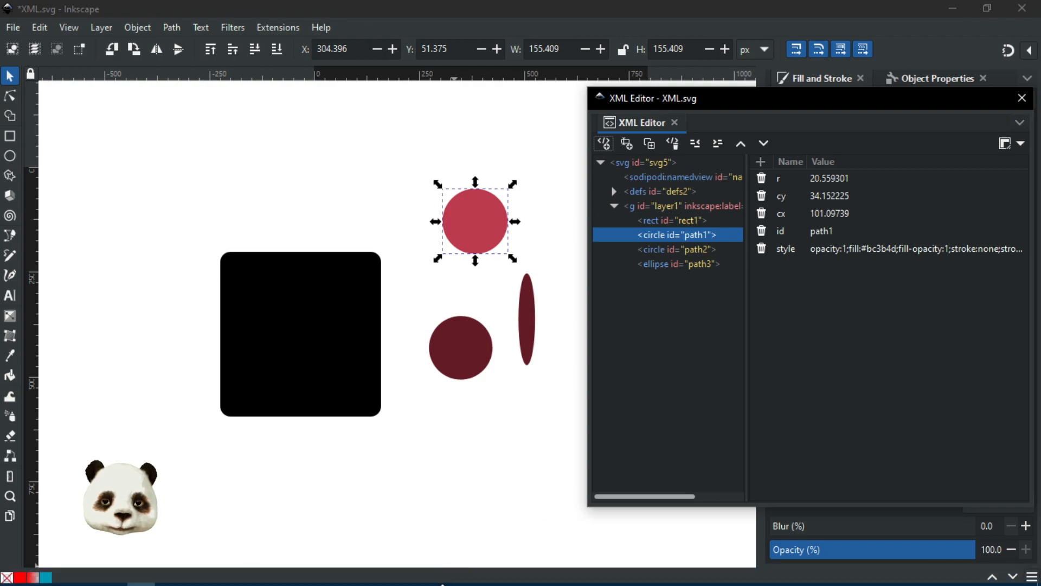
# Step: Open XML.svg from the variants folder with Edit with Notepad++
pyautogui.moveTo(450, 573)
pyautogui.moveTo(528, 493)
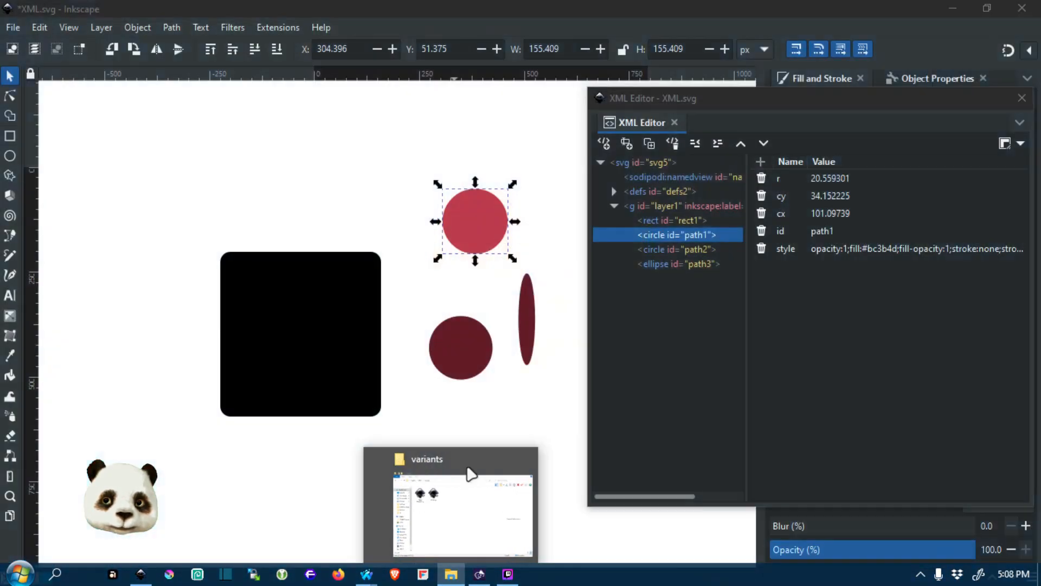
pyautogui.click(467, 474)
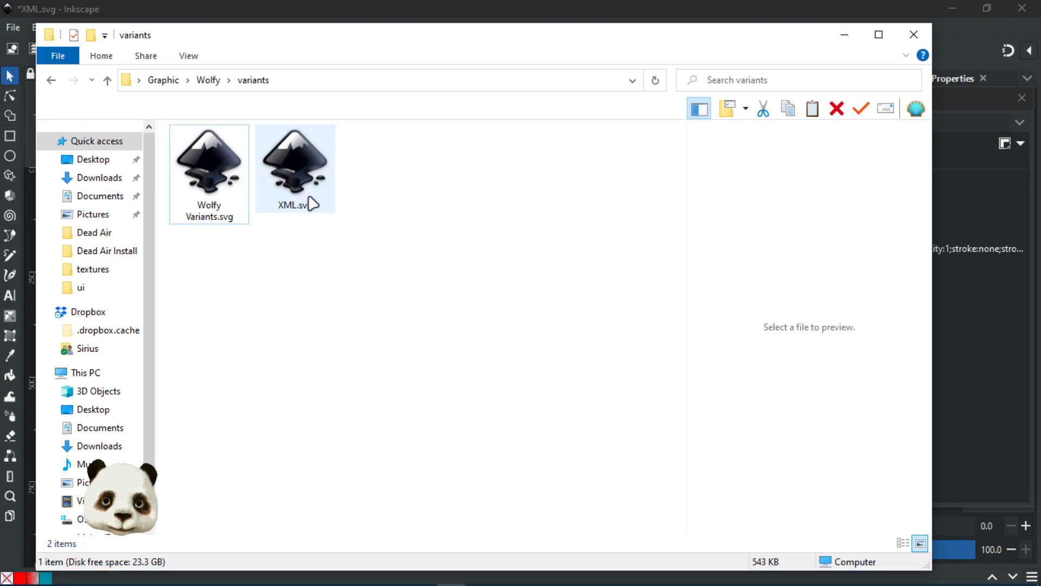
pyautogui.click(297, 187)
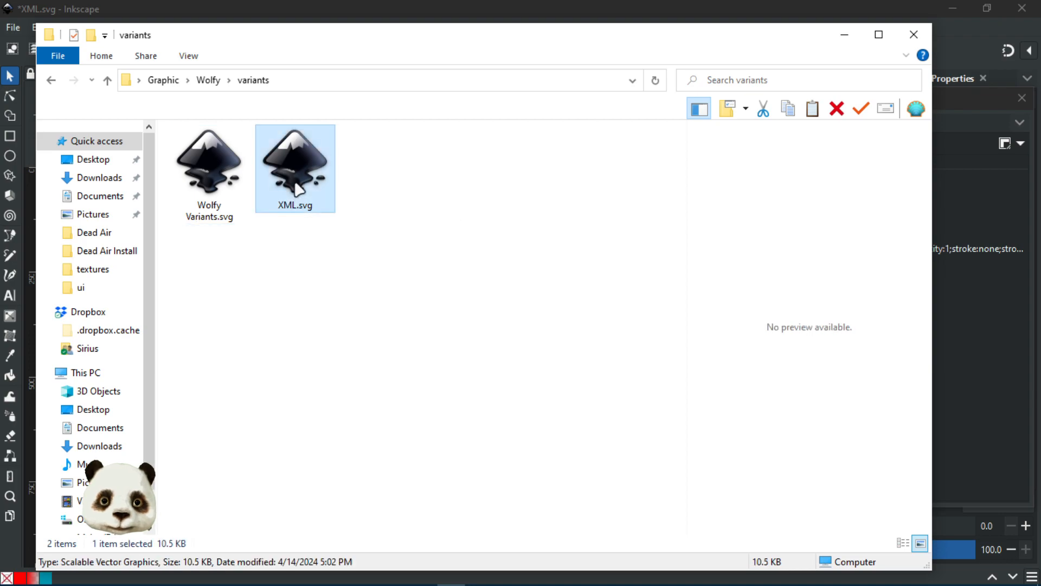
pyautogui.rightClick(297, 187)
pyautogui.click(214, 201)
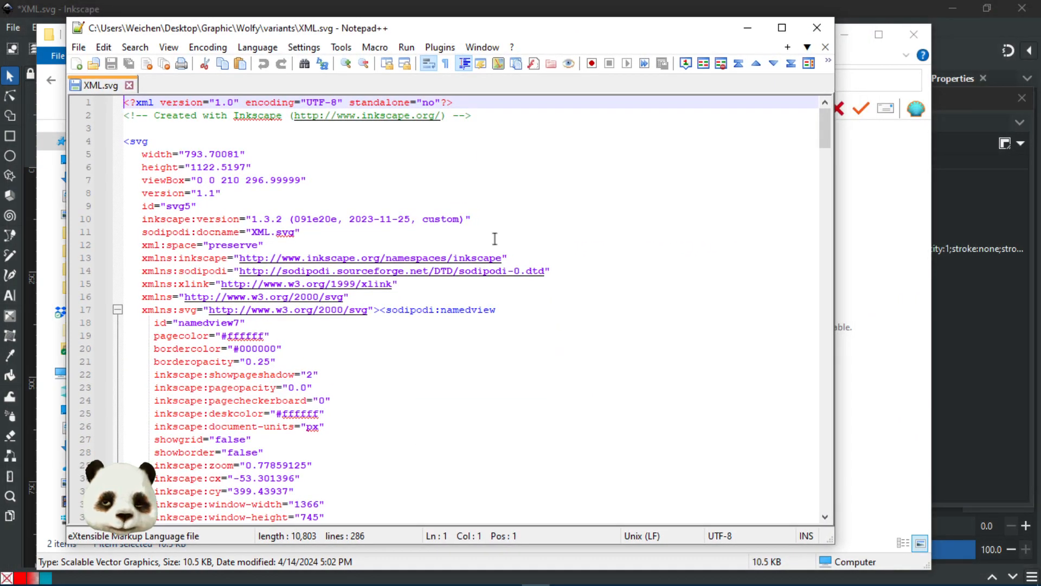
# Step: Scroll through the XML.svg source, close its text view, and minimise the folder window
pyautogui.scroll(-20, 494, 238)
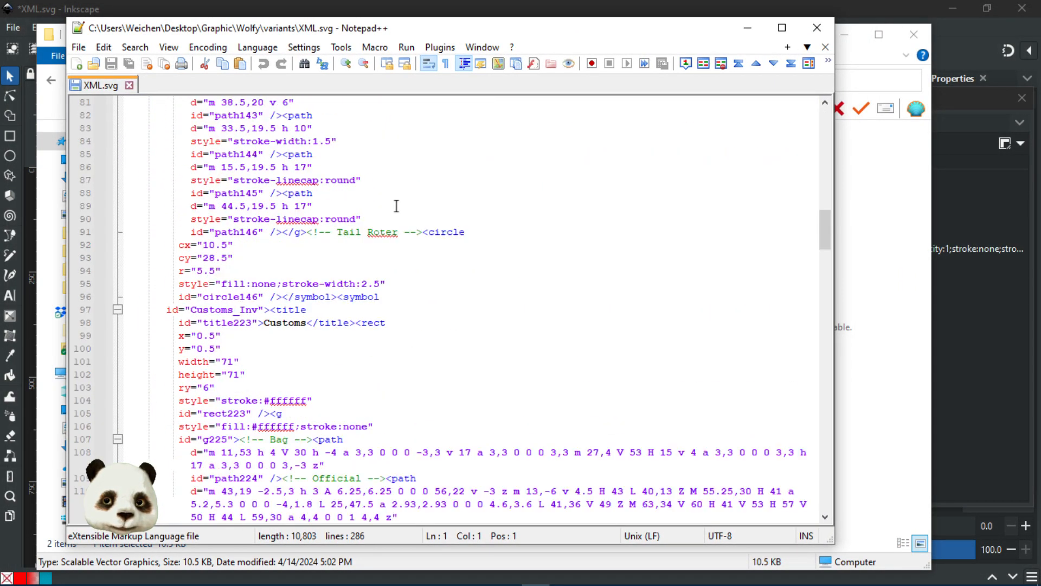
pyautogui.scroll(-11, 396, 205)
pyautogui.scroll(-7, 396, 204)
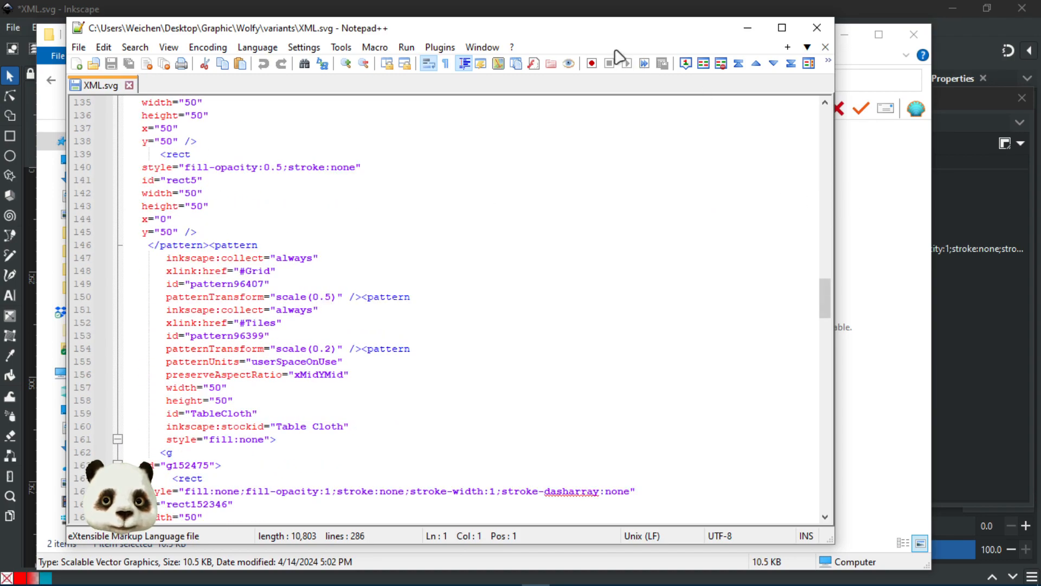
pyautogui.click(817, 28)
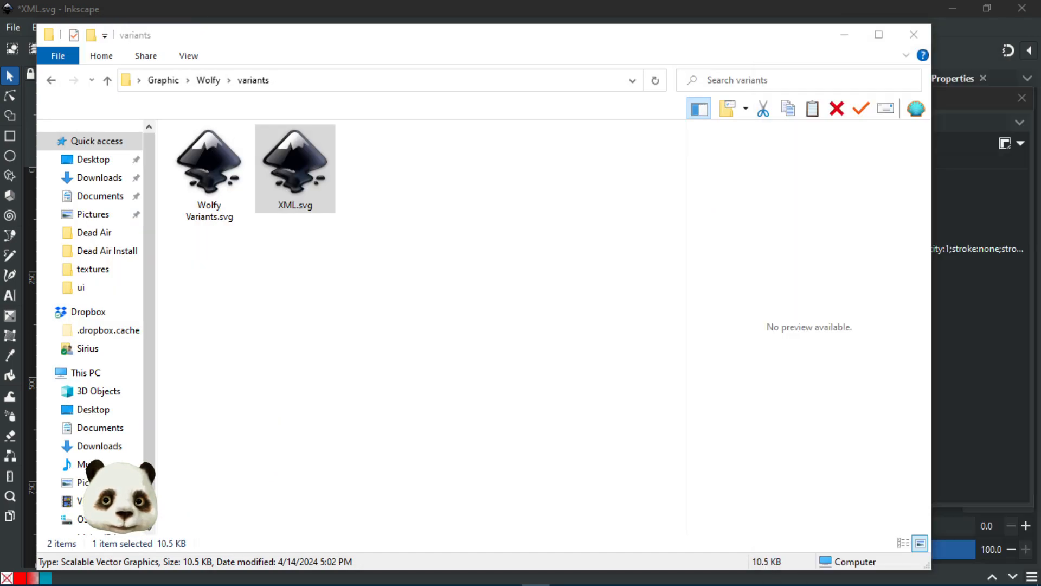
pyautogui.click(844, 35)
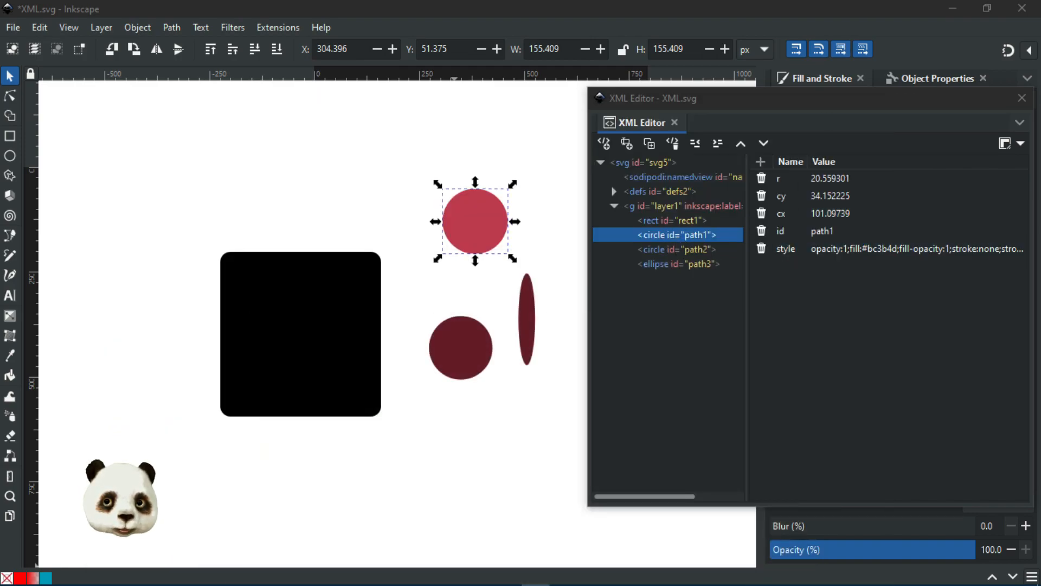
# Step: Search the file for path1, step to the next match, then dismiss the search dialog
pyautogui.hotkey('ctrl', 'f')
pyautogui.write('path1')
pyautogui.press('Return')
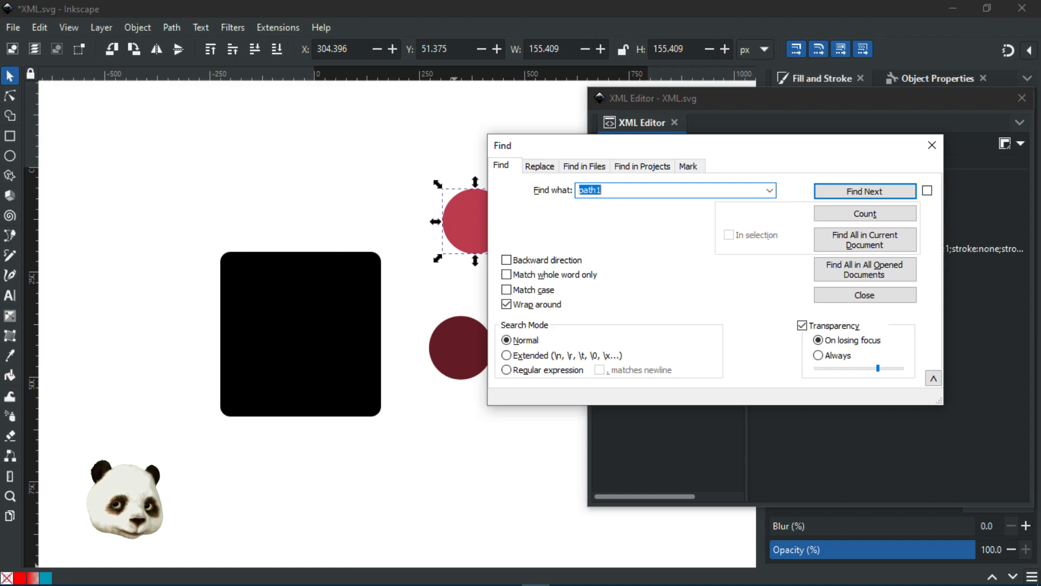
pyautogui.press('Return')
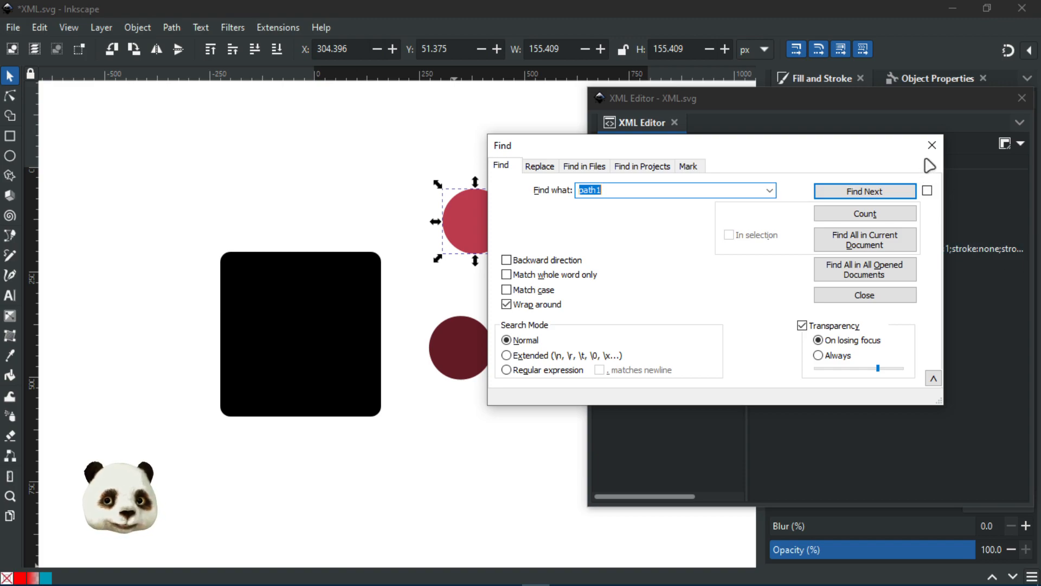
pyautogui.moveTo(868, 148); pyautogui.dragTo(1040, 131)
pyautogui.press('Escape')
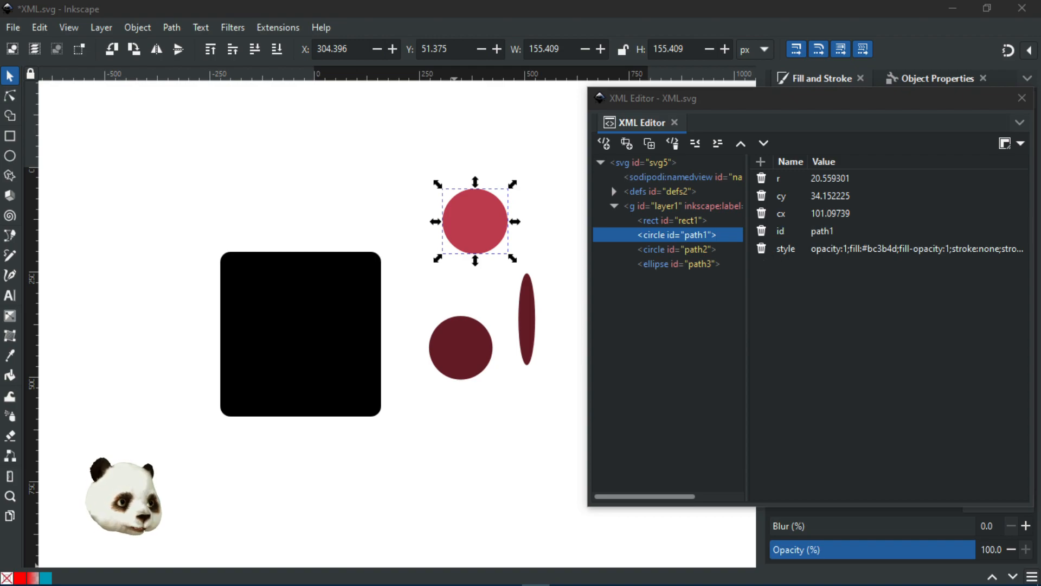
# Step: Reposition Notepad++, review the surrounding markup, and minimise it to return to Inkscape
pyautogui.moveTo(426, 10); pyautogui.dragTo(543, 38)
pyautogui.scroll(4, 499, 252)
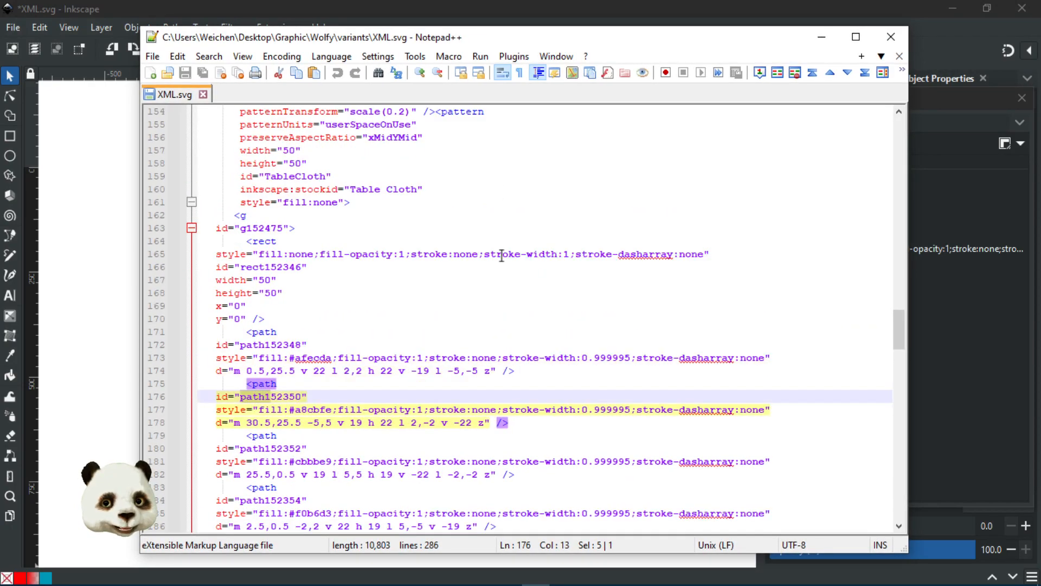
pyautogui.scroll(-10, 497, 233)
pyautogui.scroll(-20, 497, 234)
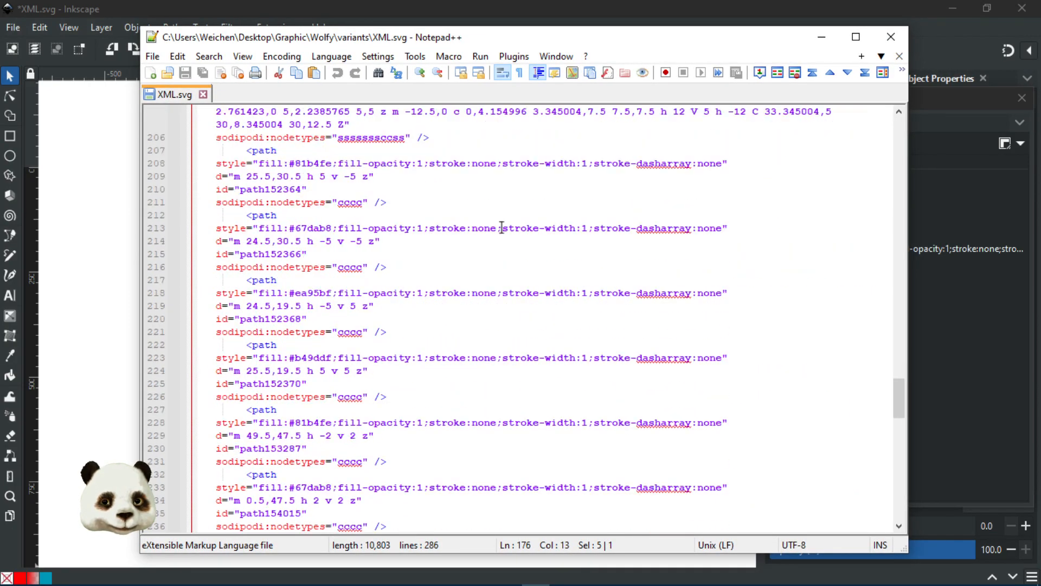
pyautogui.scroll(17, 528, 225)
pyautogui.scroll(20, 536, 229)
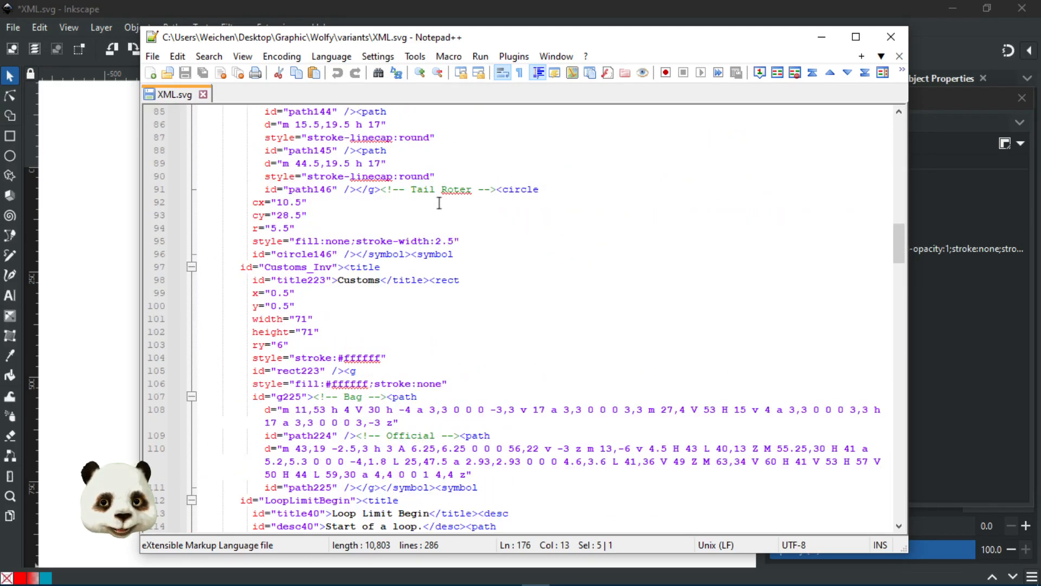
pyautogui.click(822, 37)
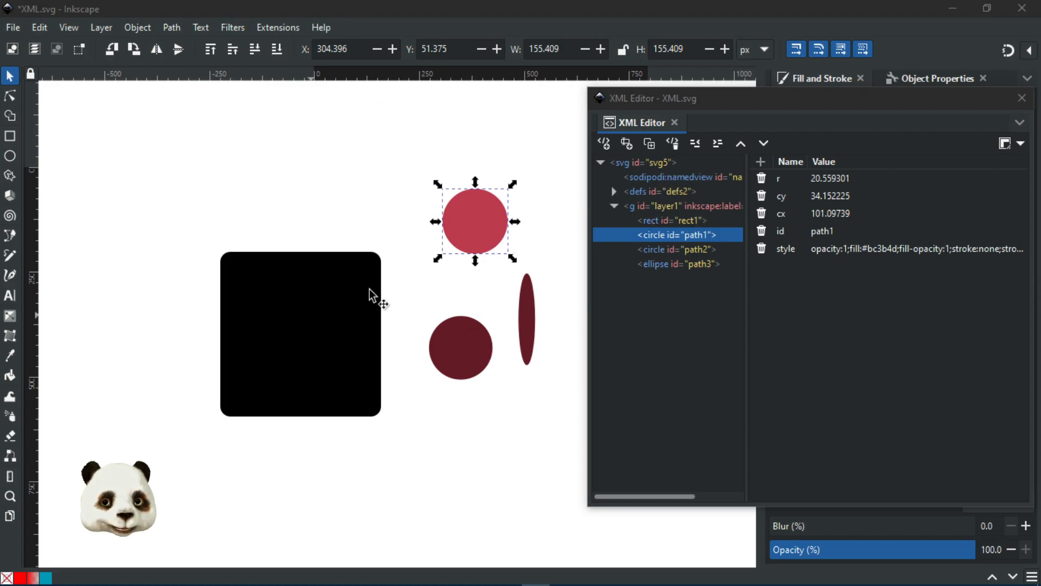
# Step: Inspect circle path1's cy and cx attributes, then select the <defs id="defs2"> node
pyautogui.click(851, 202)
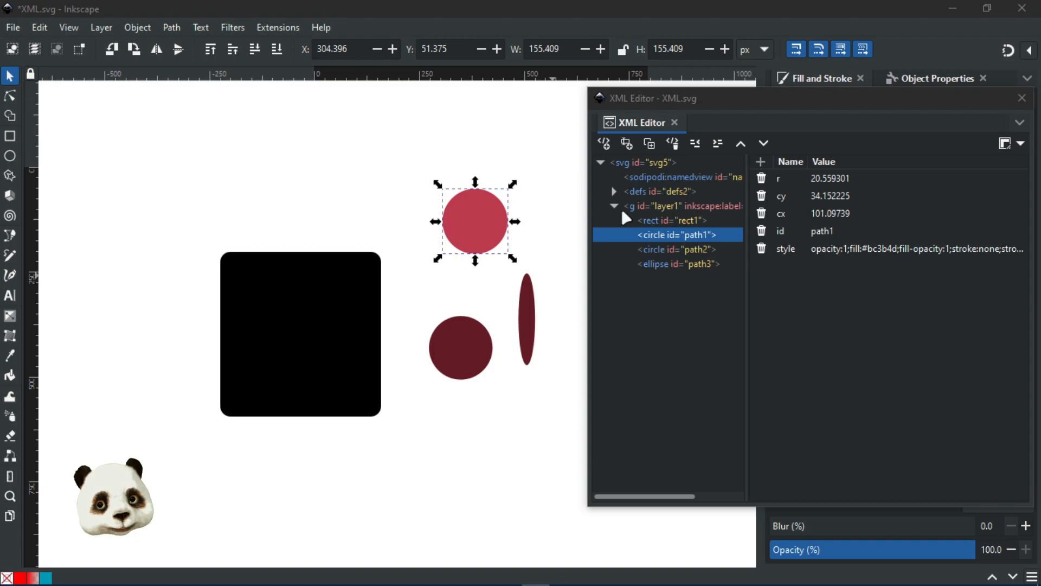
pyautogui.press('Down')
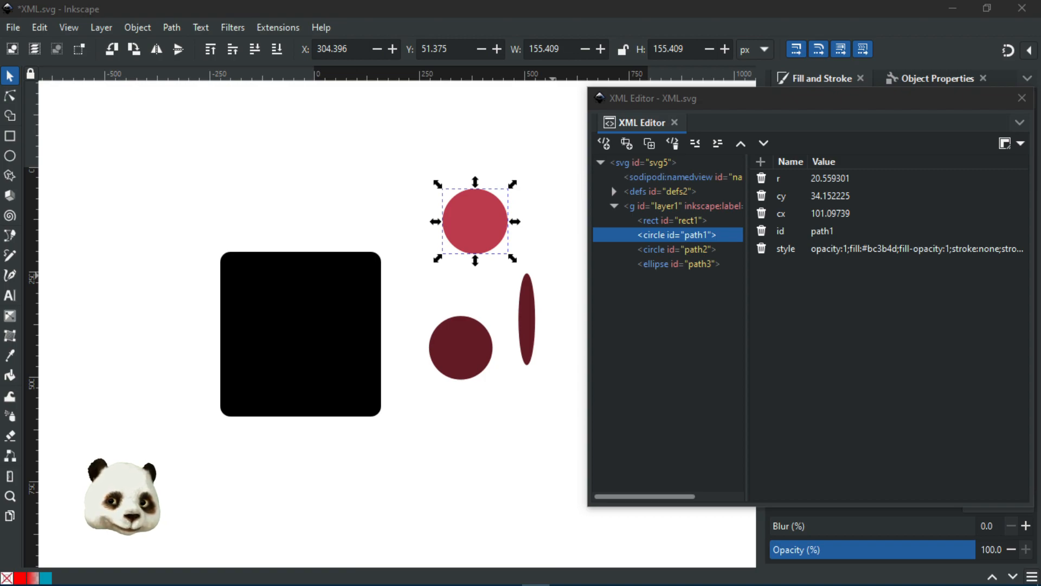
pyautogui.click(1034, 213)
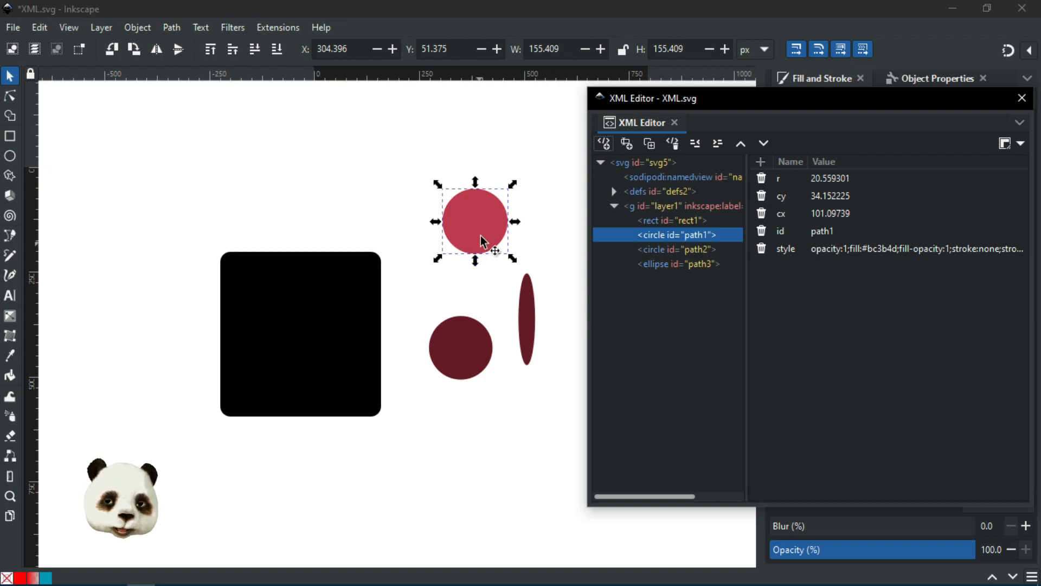
pyautogui.click(640, 193)
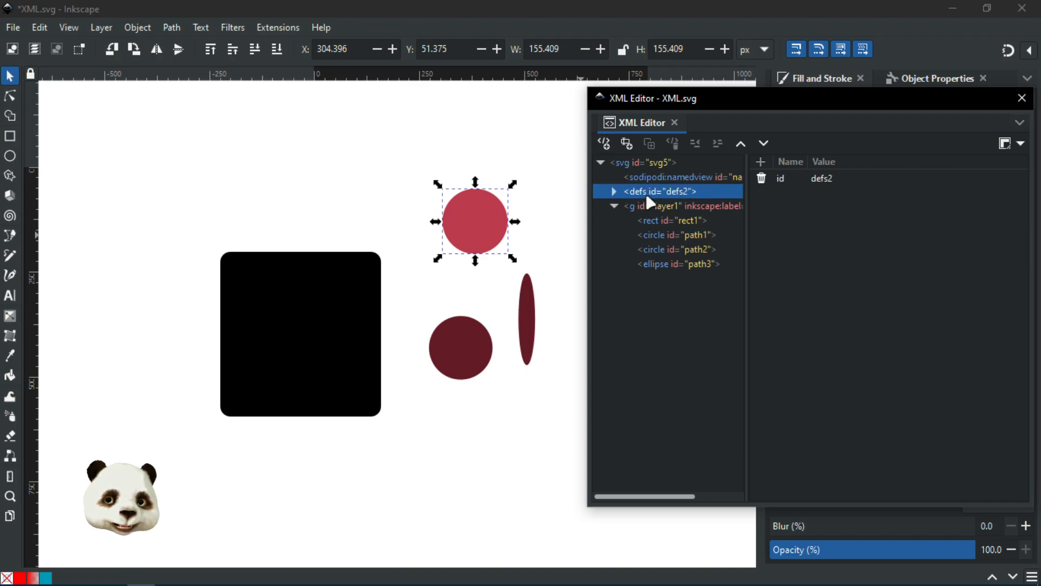
# Step: Expand defs2 and create a new style element inside it
pyautogui.click(614, 192)
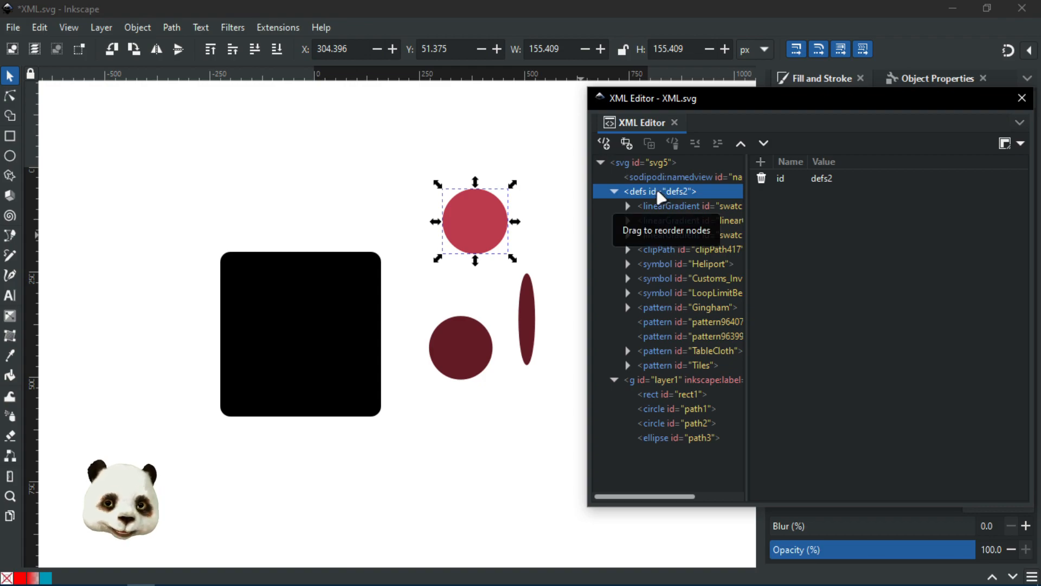
pyautogui.click(605, 143)
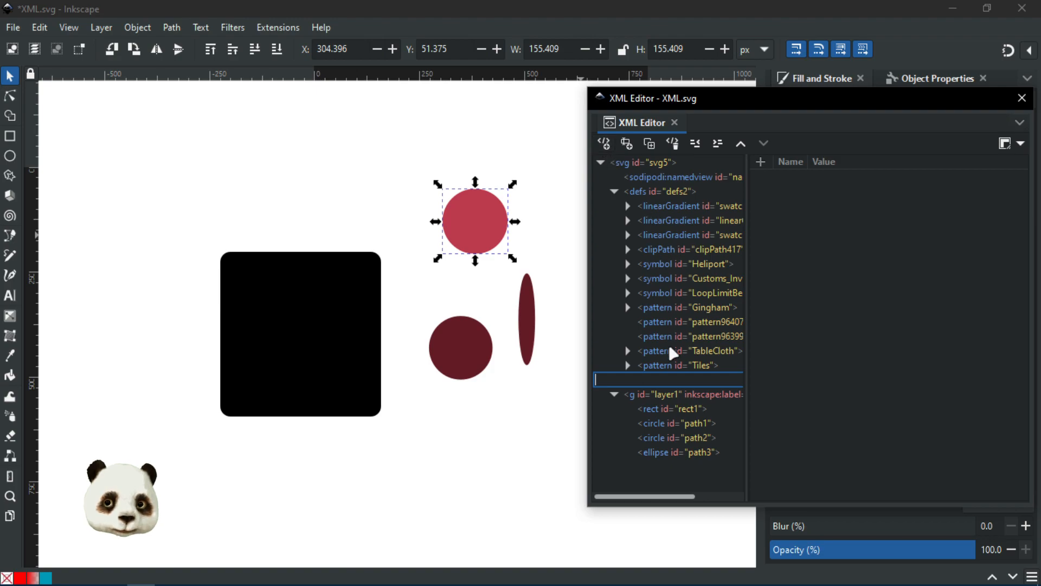
pyautogui.write('srtle')
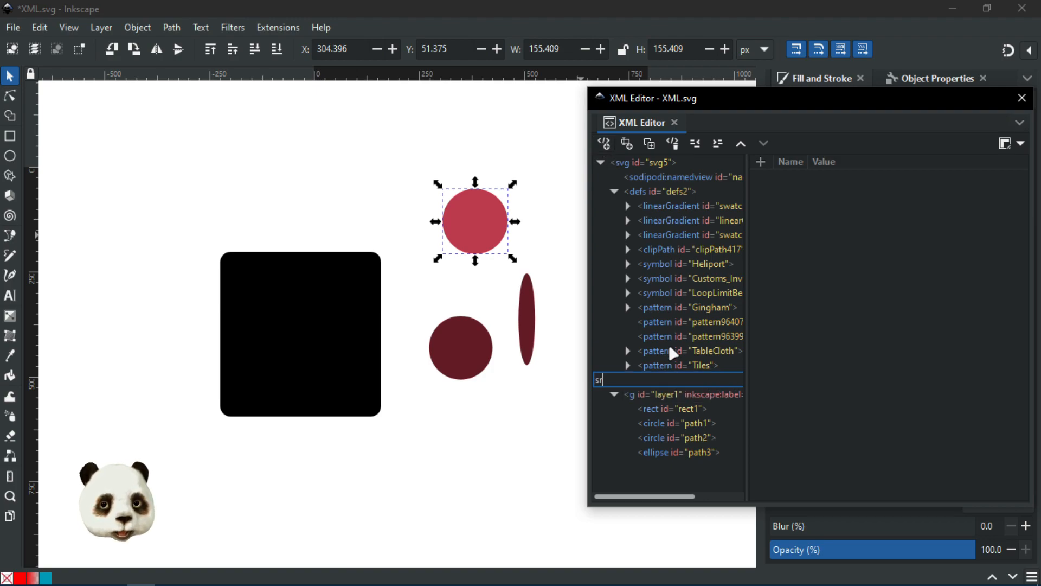
pyautogui.press('BackSpace')
pyautogui.press('BackSpace')
pyautogui.press('BackSpace')
pyautogui.press('BackSpace')
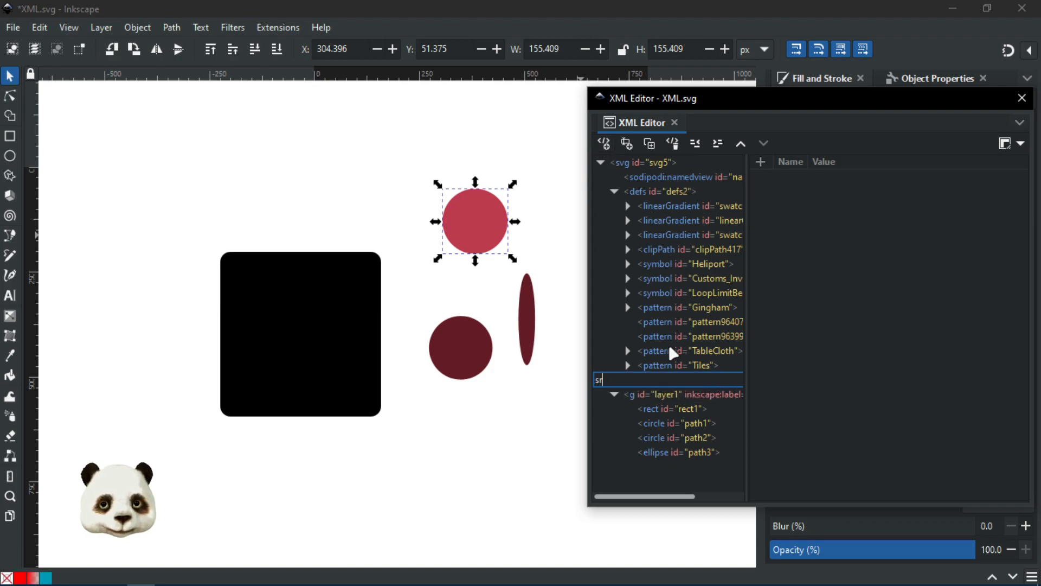
pyautogui.write('tyl')
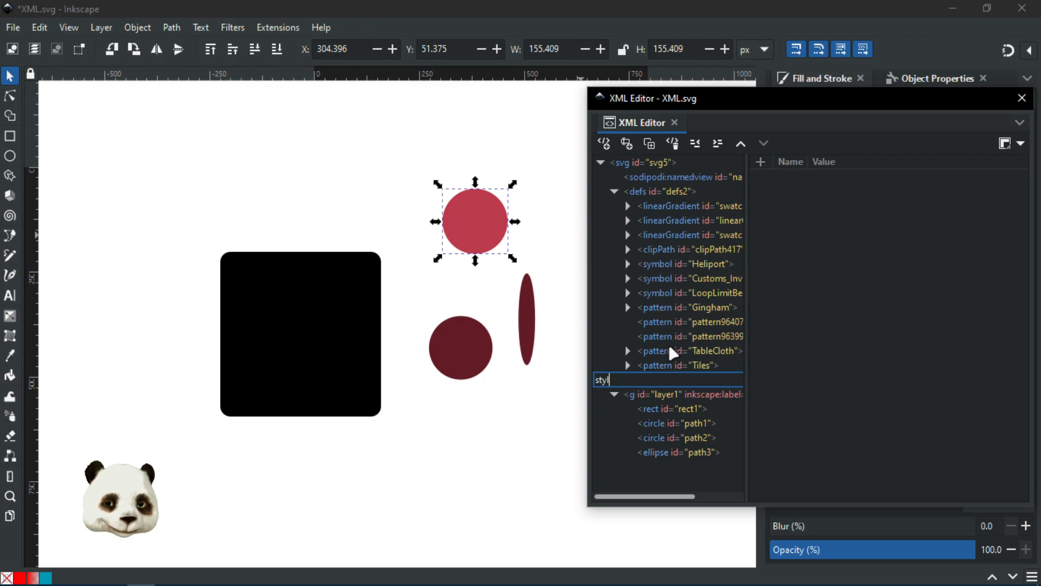
pyautogui.write('e id=""')
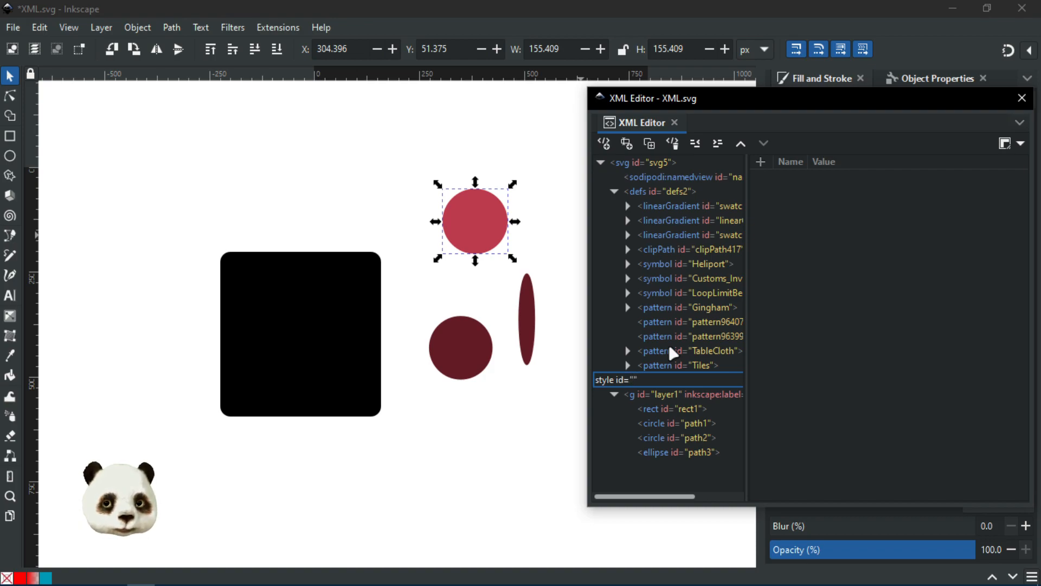
pyautogui.press('Return')
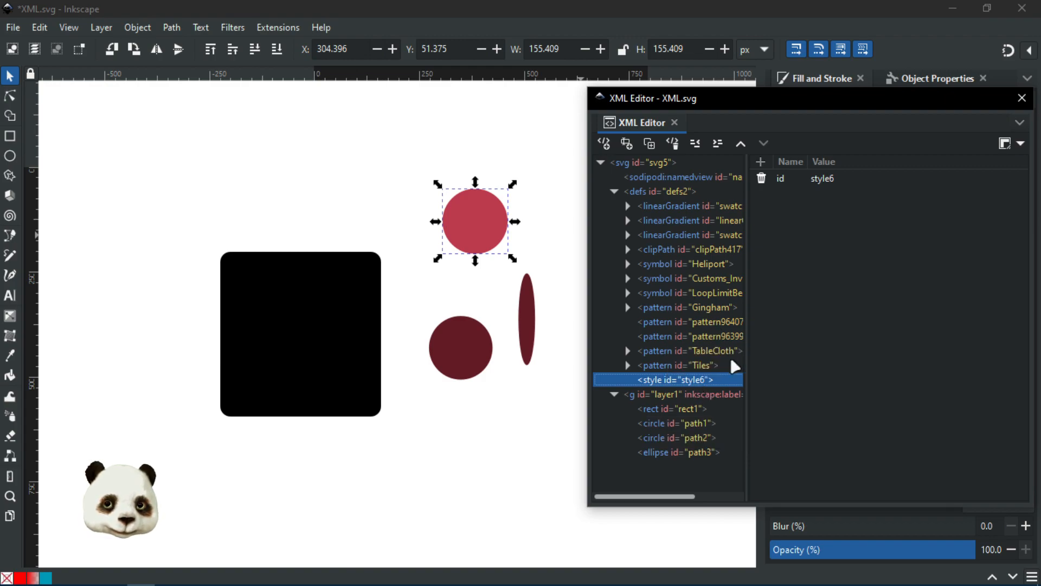
# Step: Rename the new style element's id from style6 to style1
pyautogui.moveTo(748, 337); pyautogui.dragTo(838, 343)
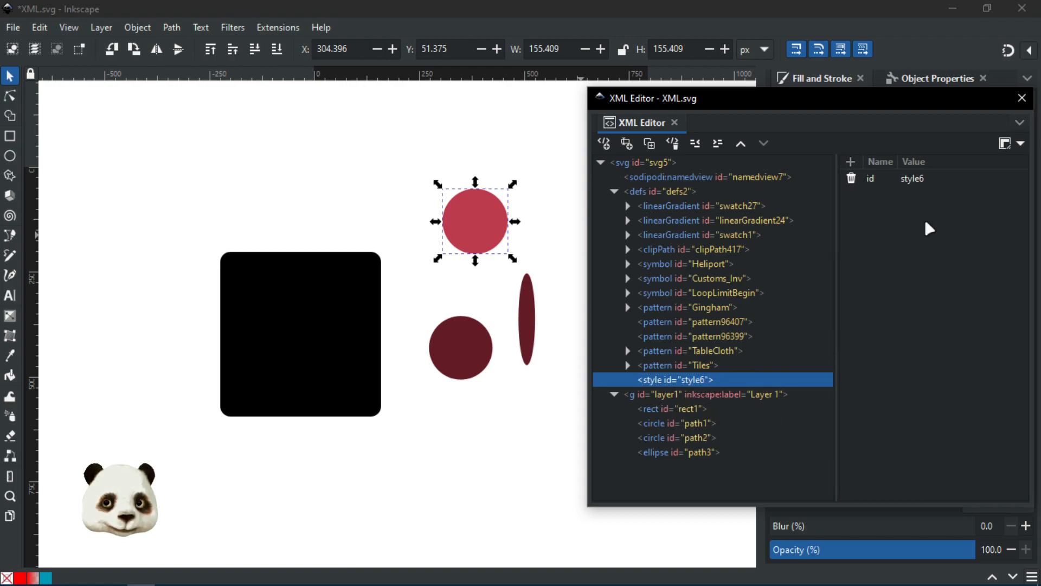
pyautogui.click(922, 179)
pyautogui.click(944, 178)
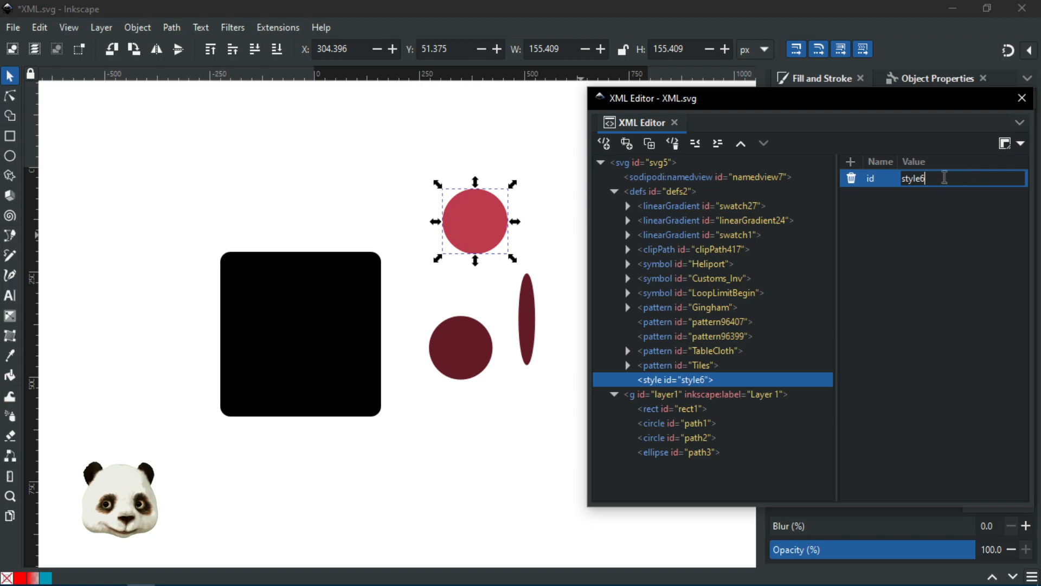
pyautogui.press('BackSpace')
pyautogui.write('1')
pyautogui.press('Return')
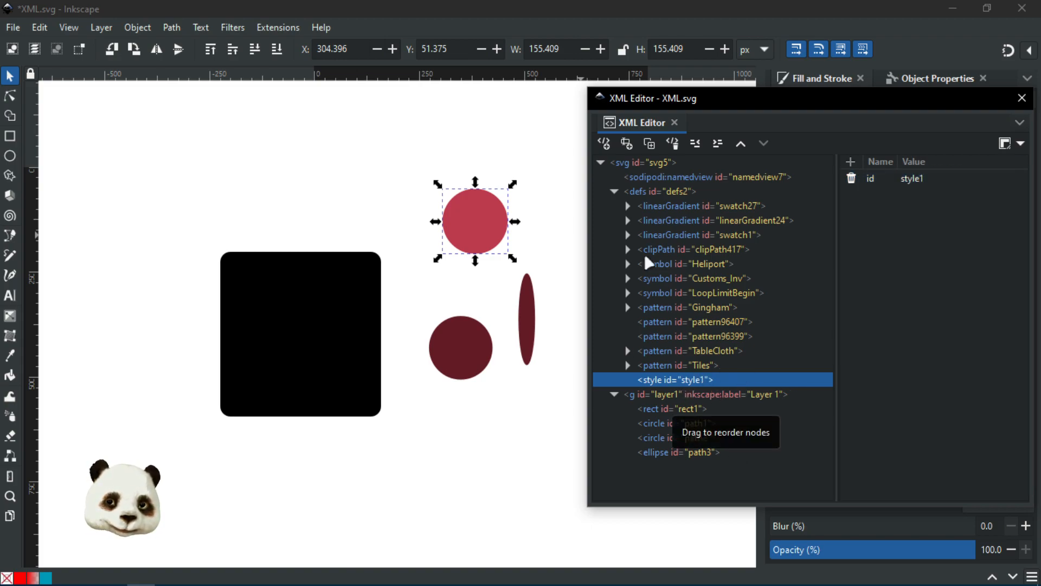
# Step: Add a text node inside style1 with the rule .GlobalColrRed { fill:red; }
pyautogui.click(627, 143)
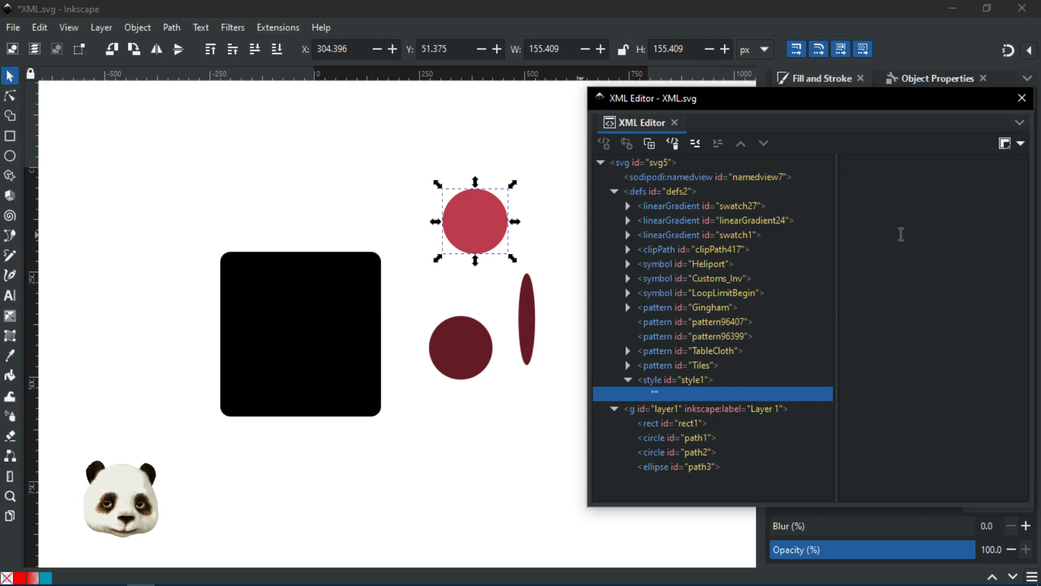
pyautogui.write('.')
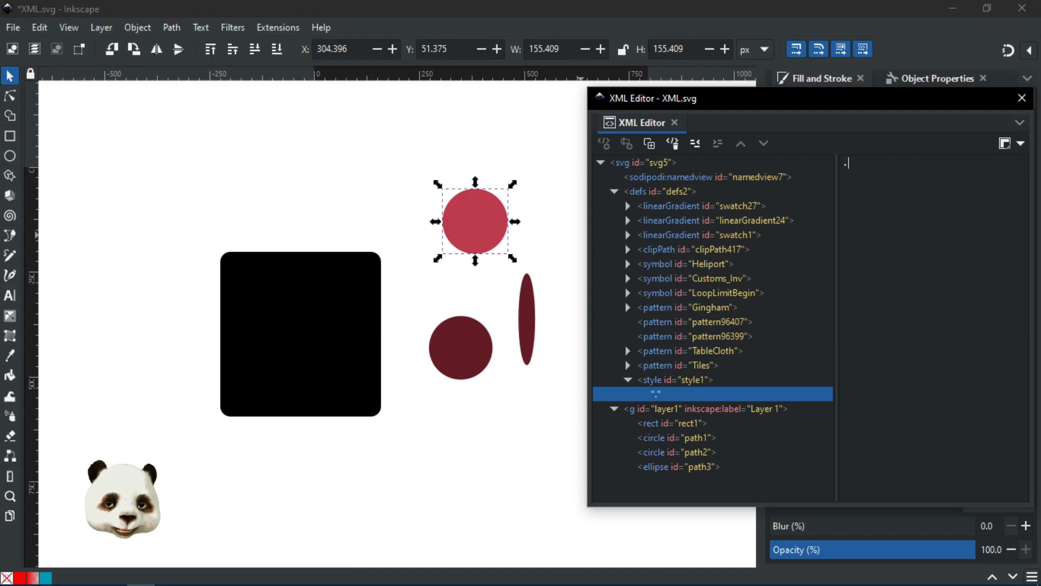
pyautogui.write('Glo')
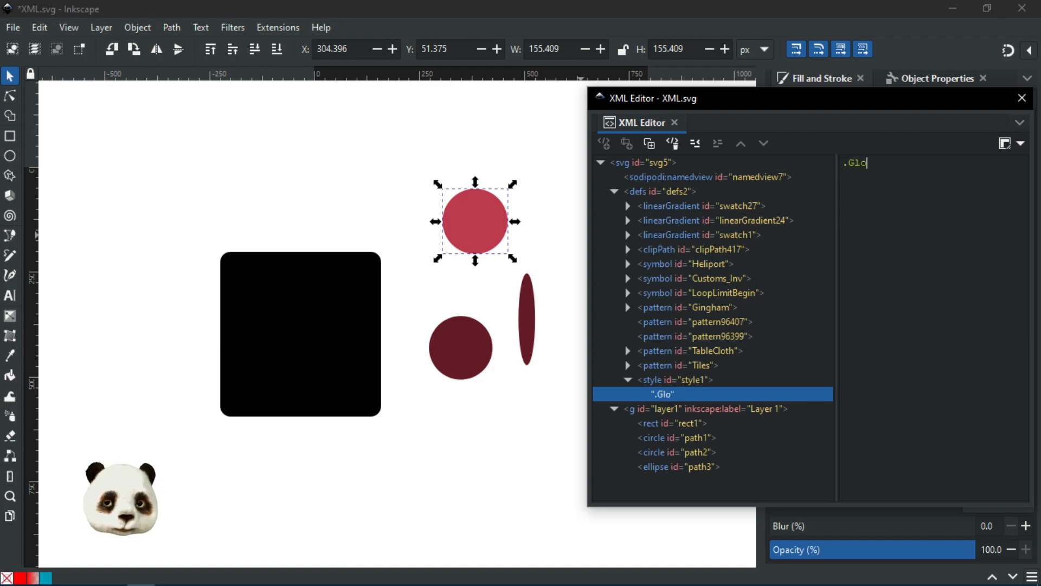
pyautogui.write('balColr')
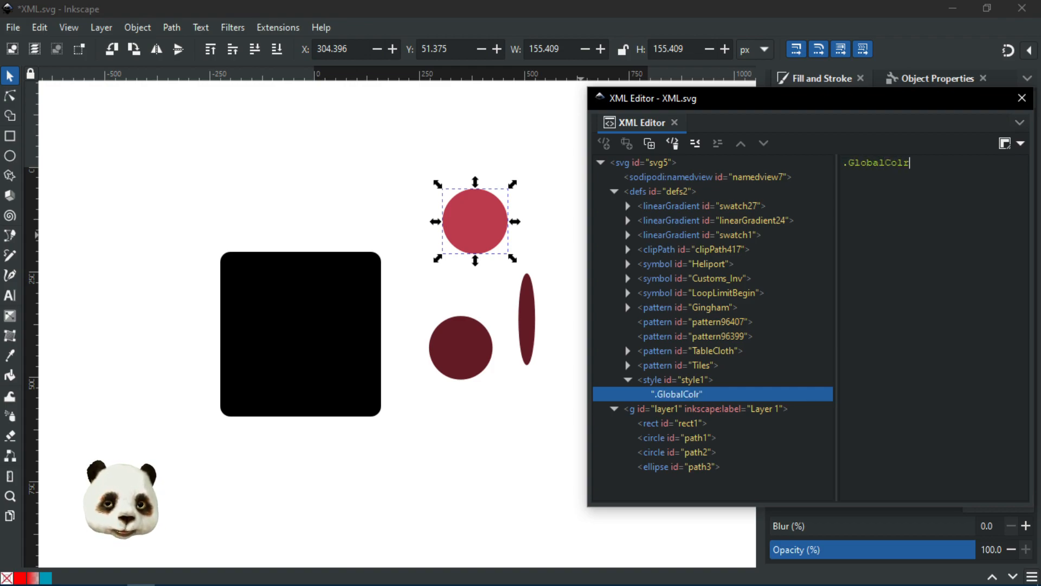
pyautogui.write('Red')
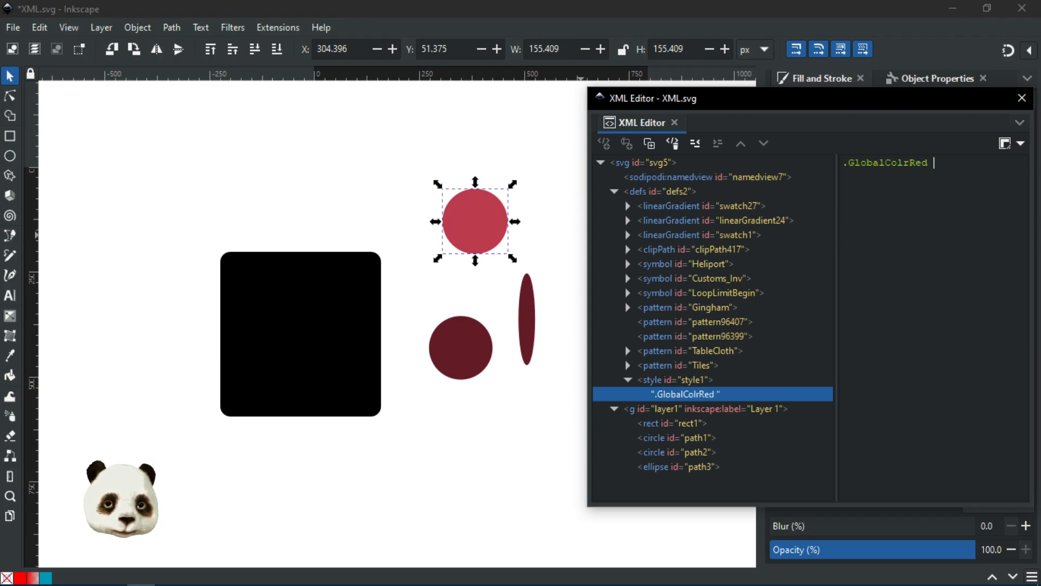
pyautogui.write(' {}')
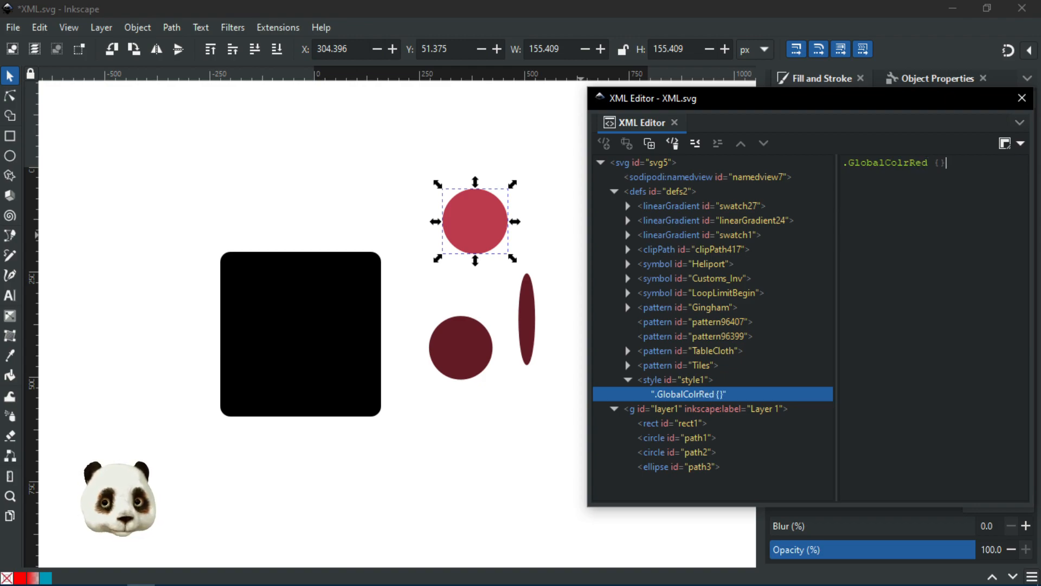
pyautogui.press('Left')
pyautogui.press('Right')
pyautogui.press('Left')
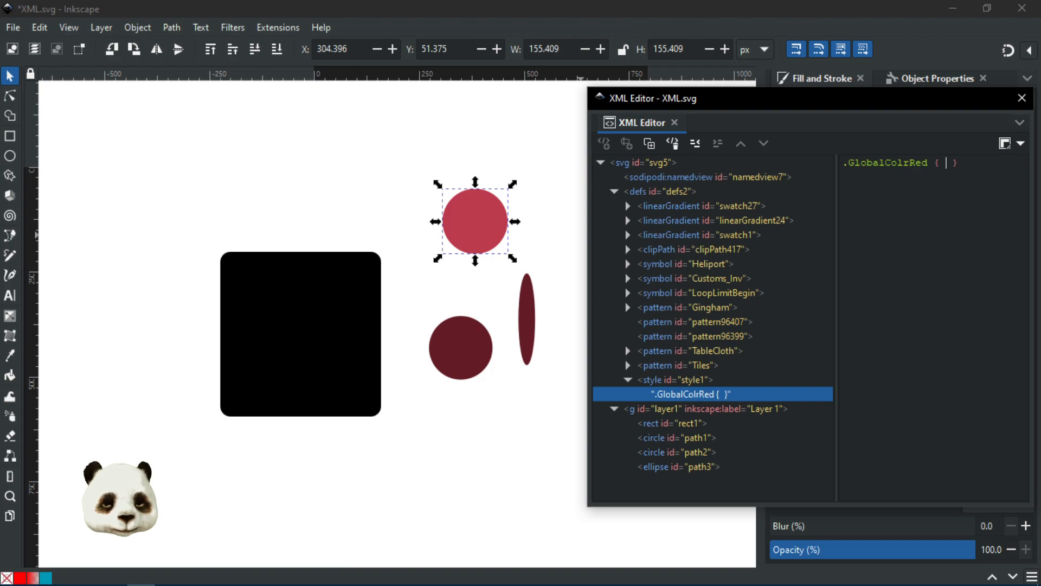
pyautogui.write('fill:red')
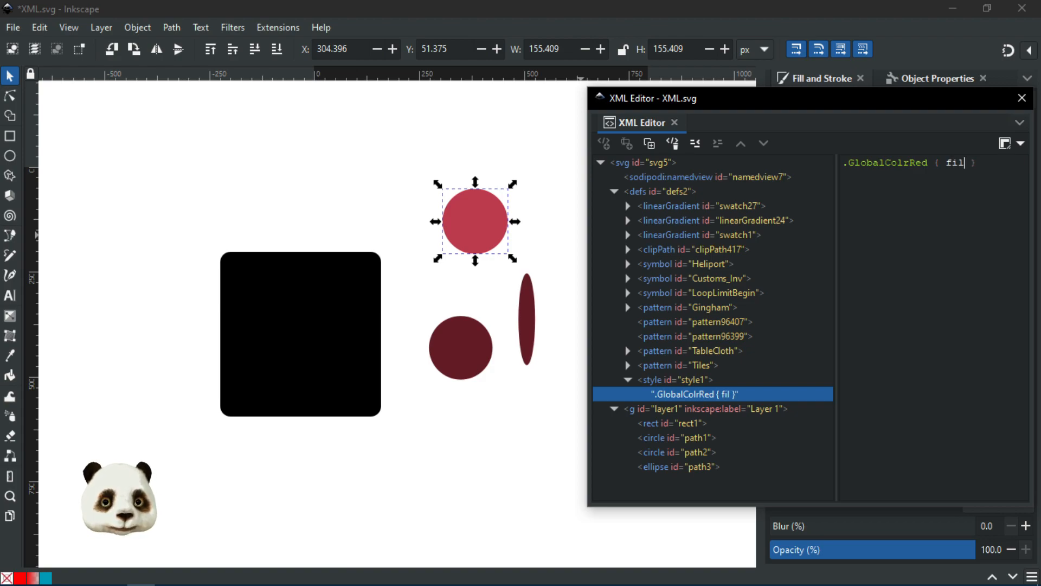
pyautogui.write(';')
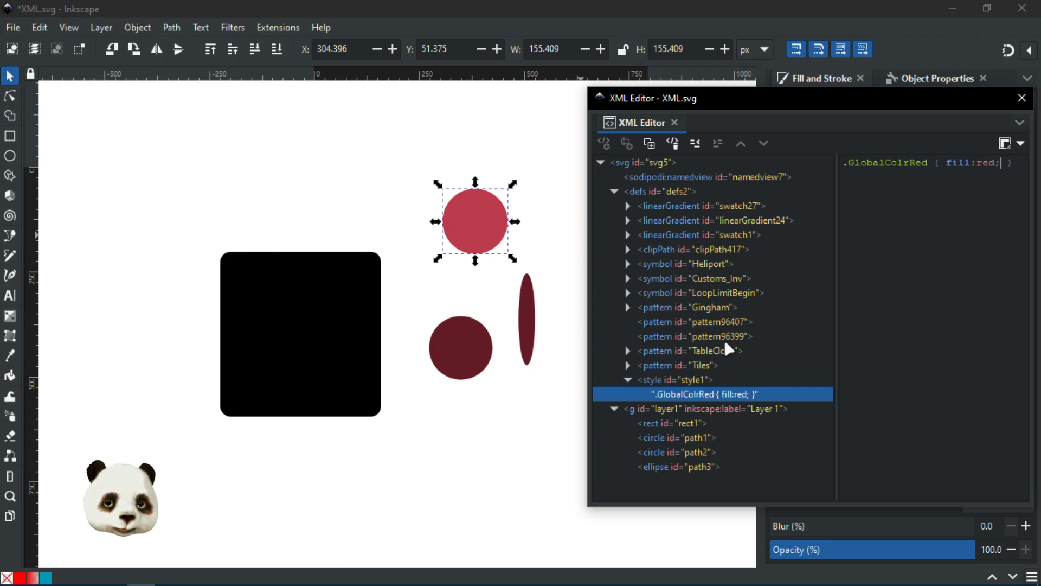
# Step: Reselect the red top circle path1 and its style attribute in the XML Editor
pyautogui.click(476, 240)
pyautogui.click(476, 240)
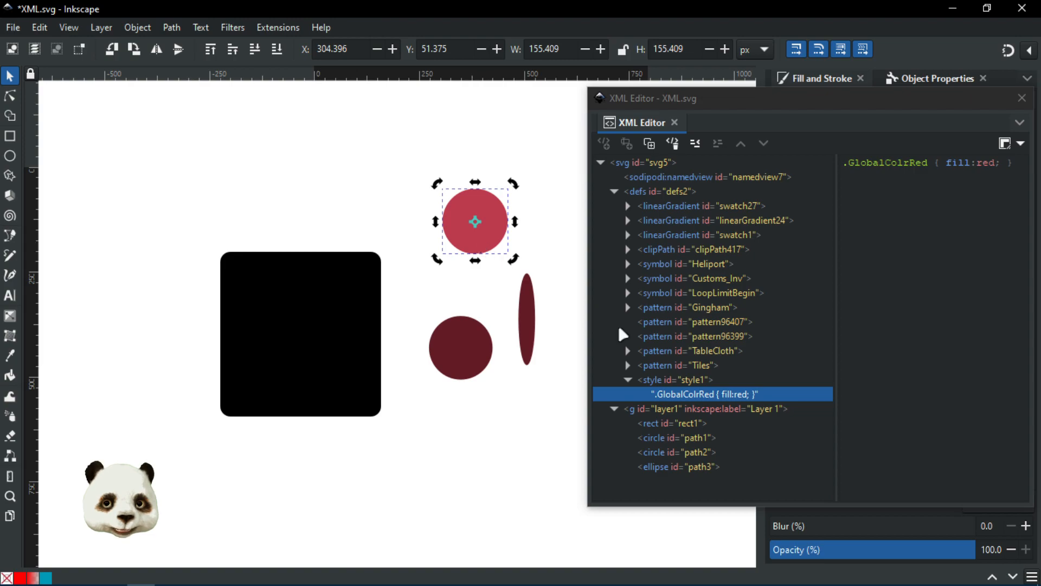
pyautogui.click(669, 424)
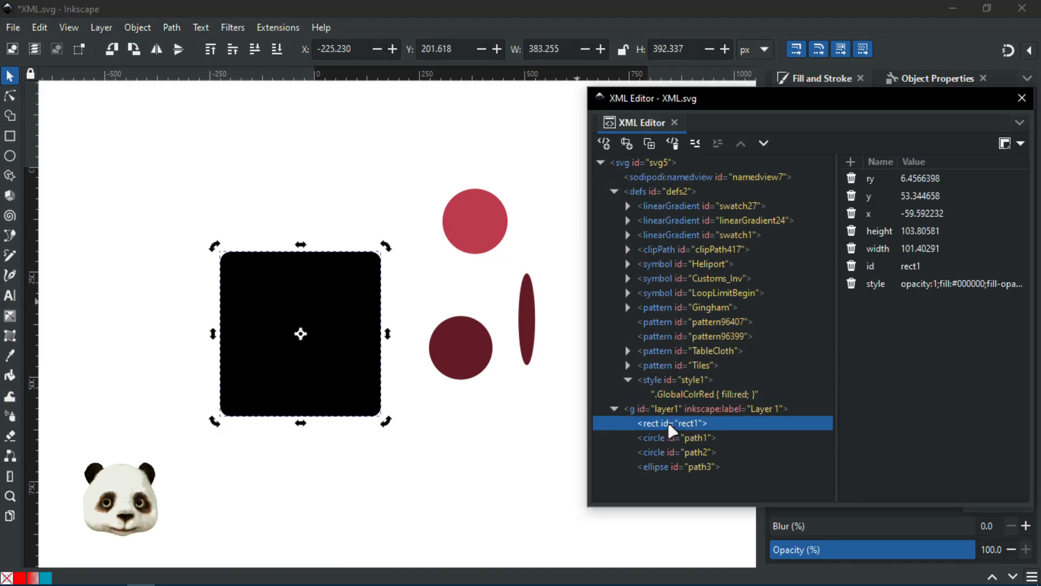
pyautogui.click(476, 225)
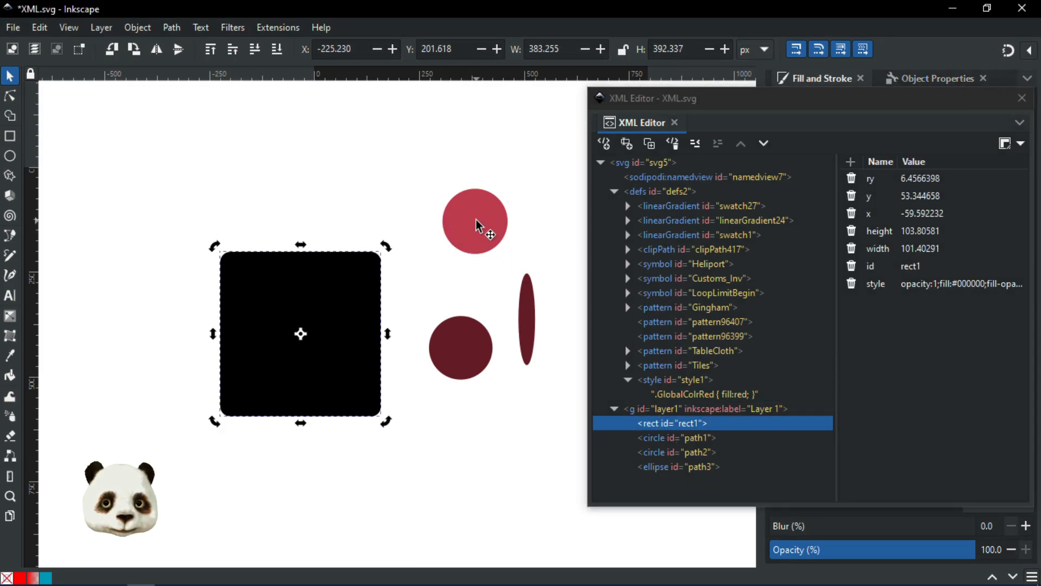
pyautogui.click(476, 225)
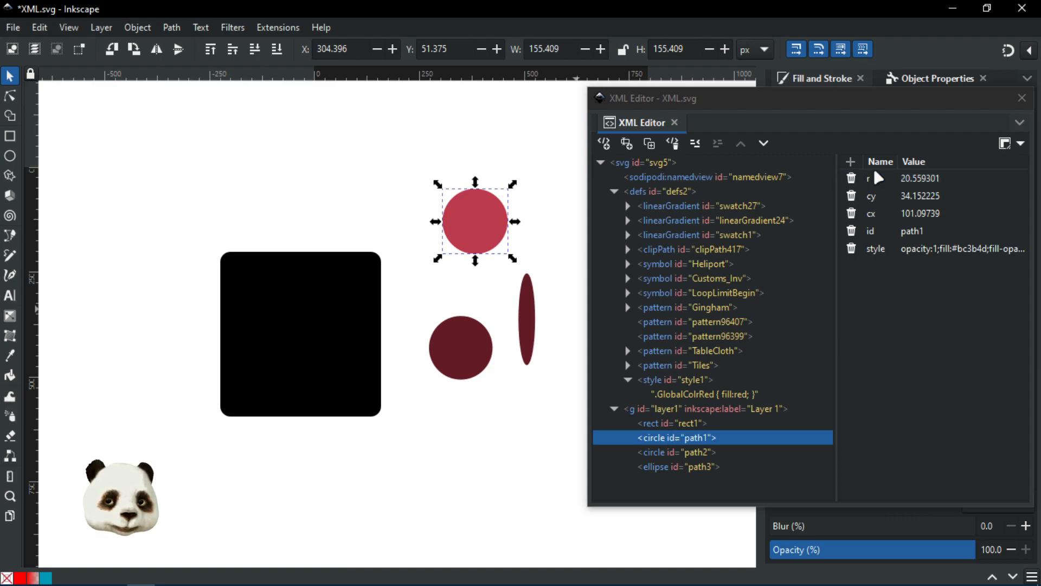
pyautogui.click(880, 249)
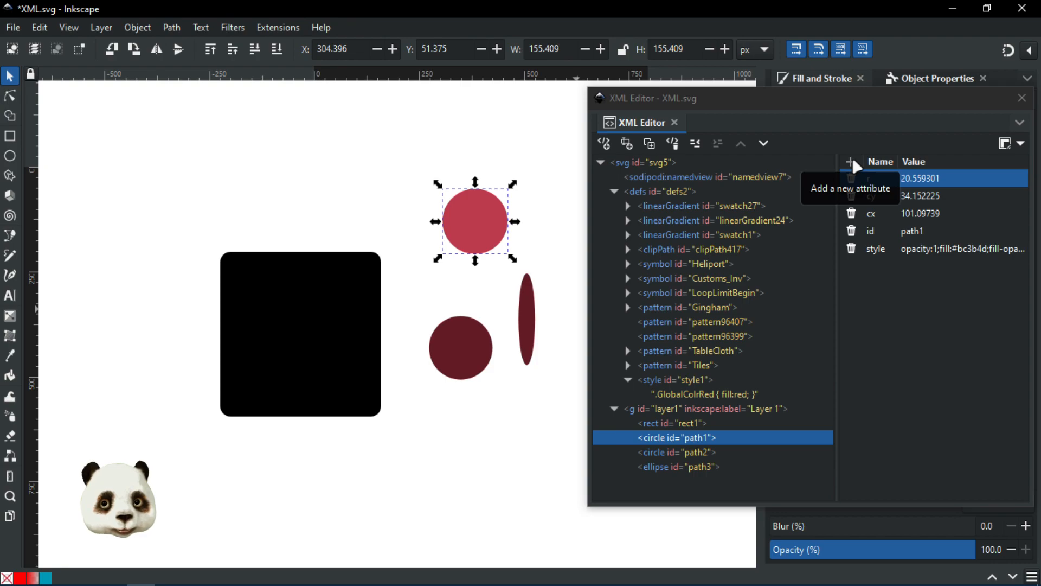
# Step: Add a class attribute with value GlobalColorRed to circle path1
pyautogui.click(854, 164)
pyautogui.write('clas')
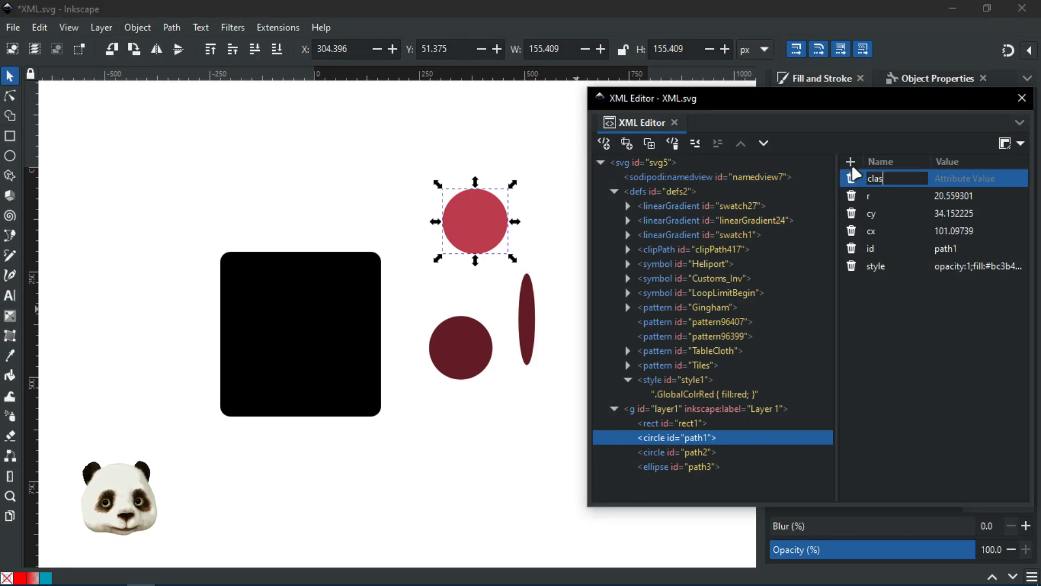
pyautogui.write('s')
pyautogui.press('Return')
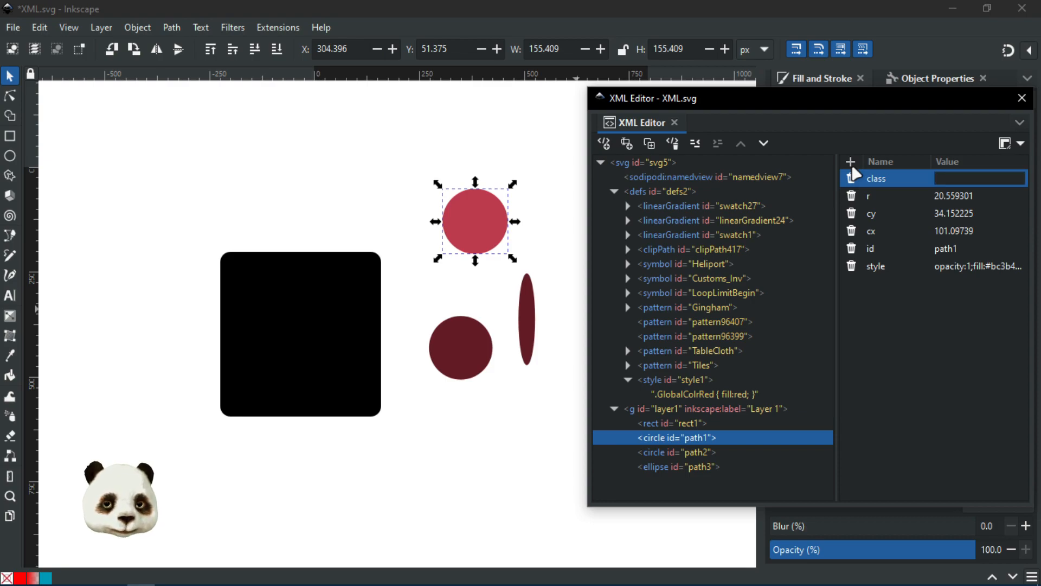
pyautogui.write('Glob')
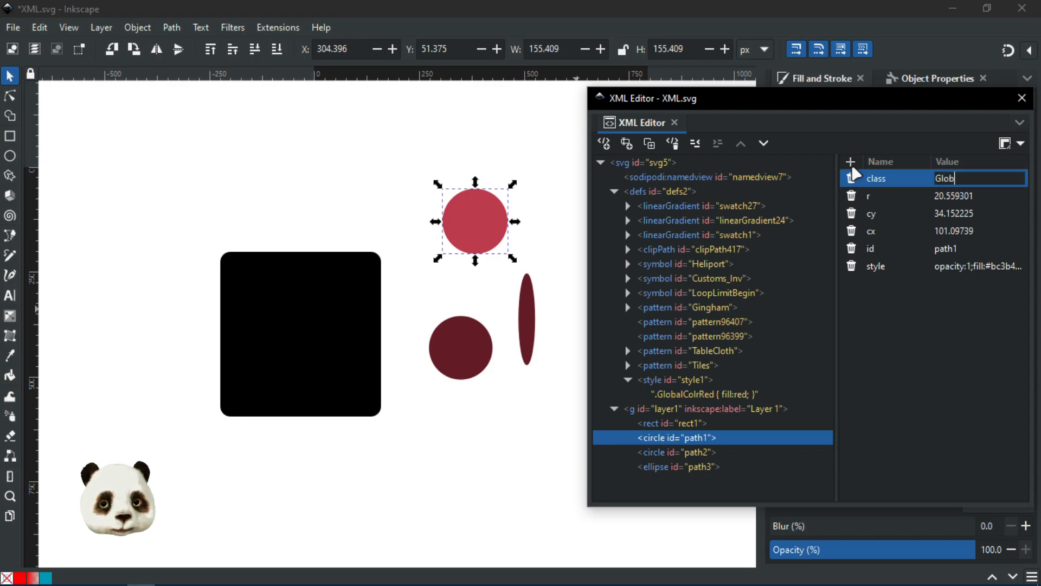
pyautogui.write('alCo')
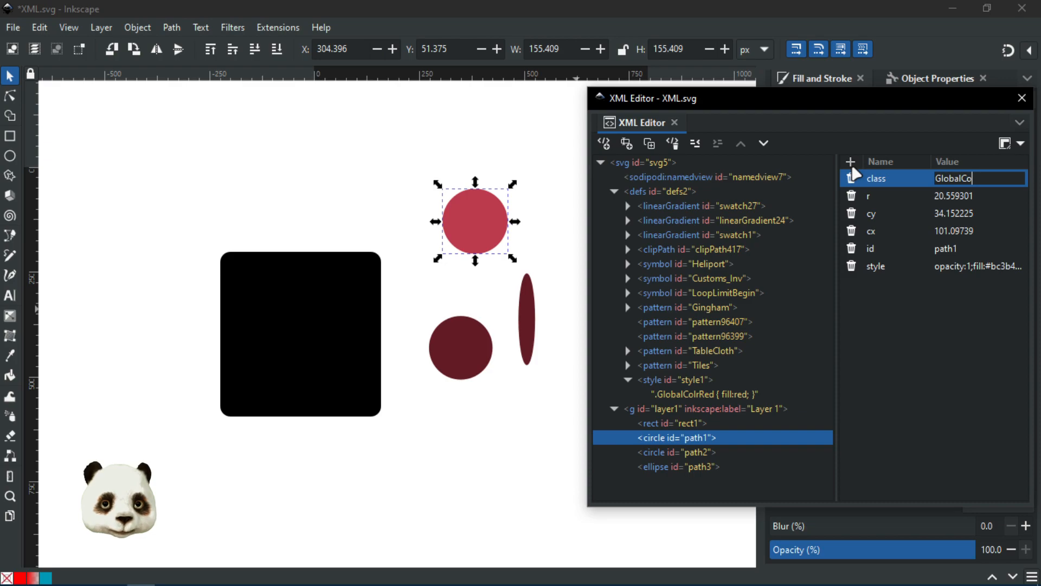
pyautogui.write('l')
pyautogui.write('orR')
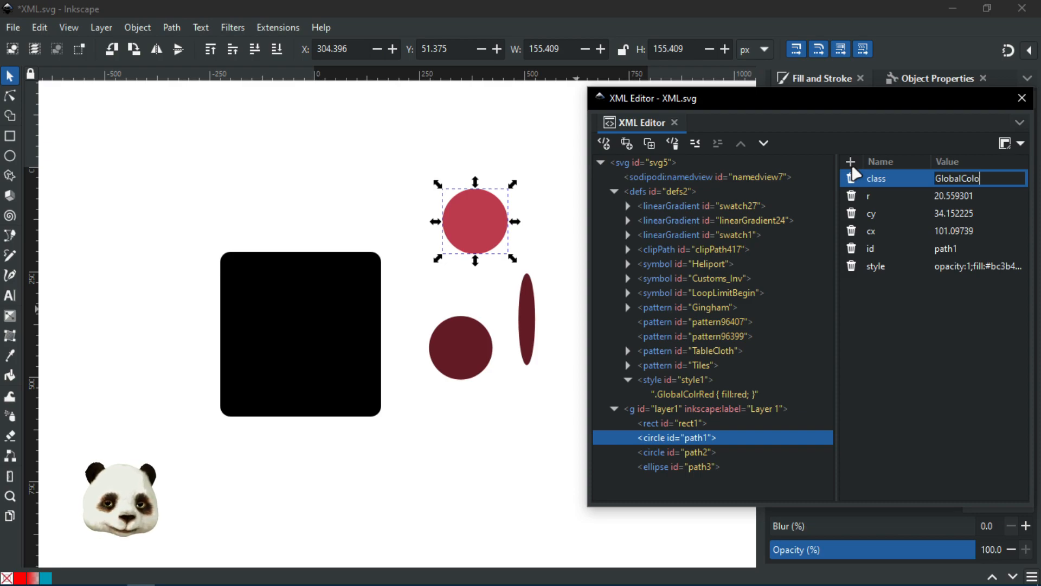
pyautogui.write('ed')
pyautogui.press('Return')
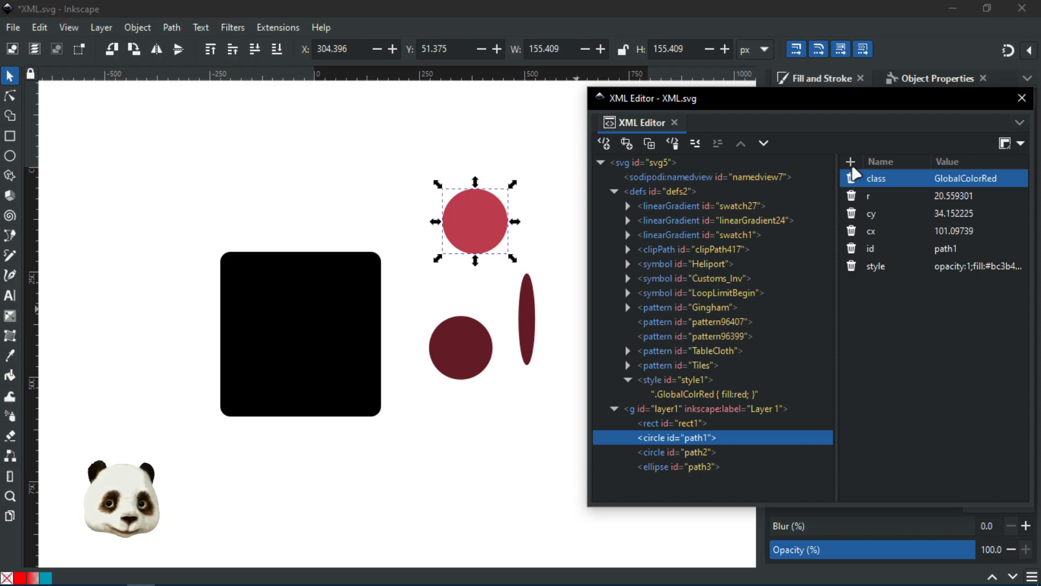
pyautogui.click(726, 394)
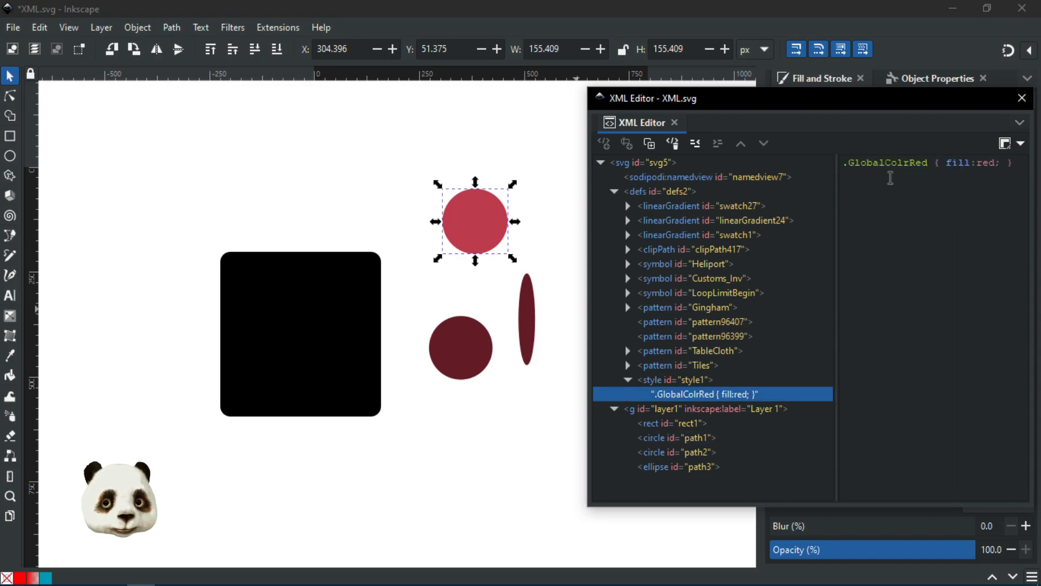
# Step: Fix the rule name to .GlobalColorRed, then delete circle path1's inline style attribute
pyautogui.click(905, 162)
pyautogui.write('o')
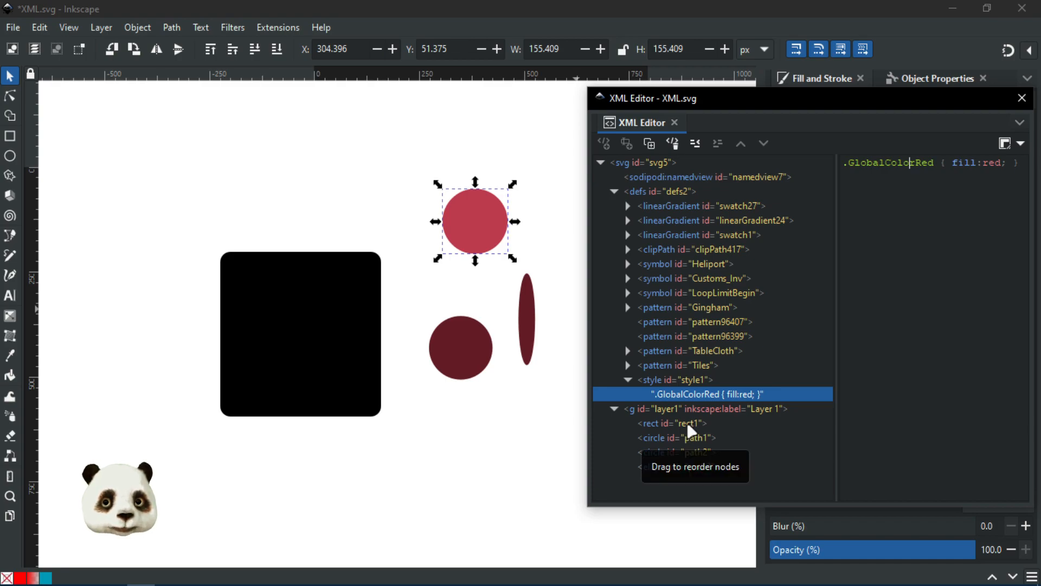
pyautogui.click(687, 439)
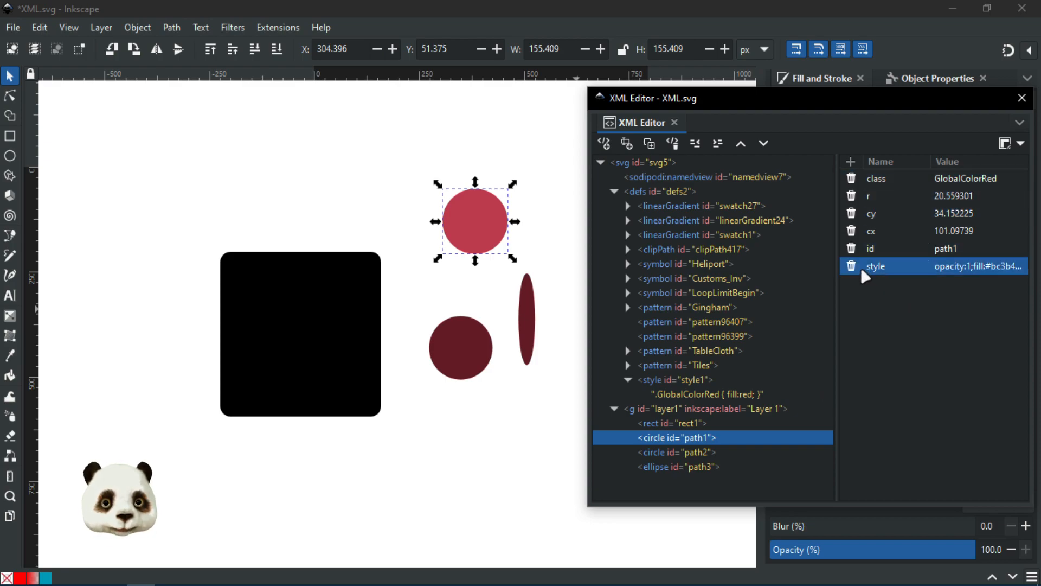
pyautogui.click(965, 268)
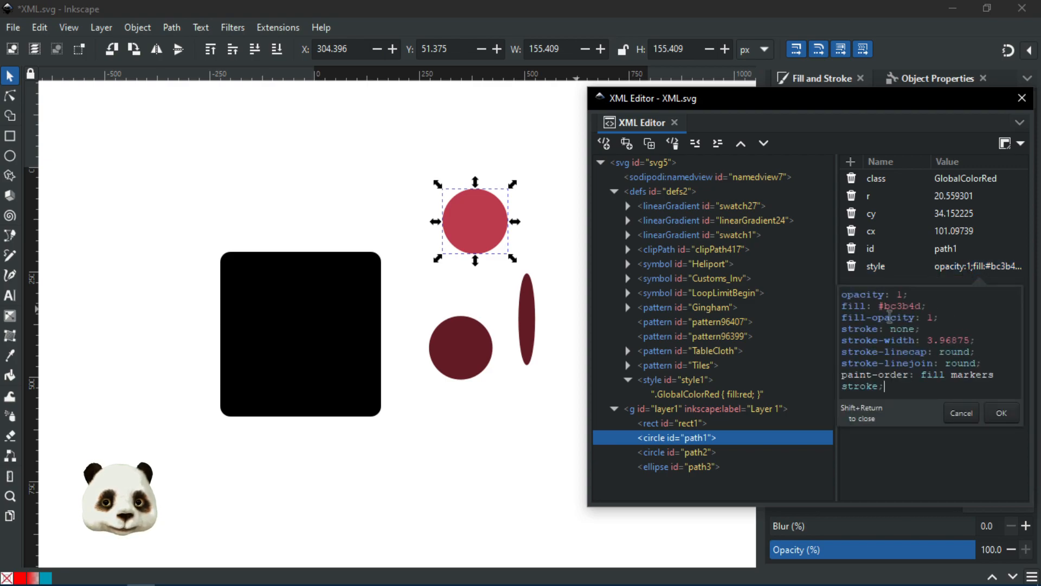
pyautogui.click(852, 267)
pyautogui.click(853, 268)
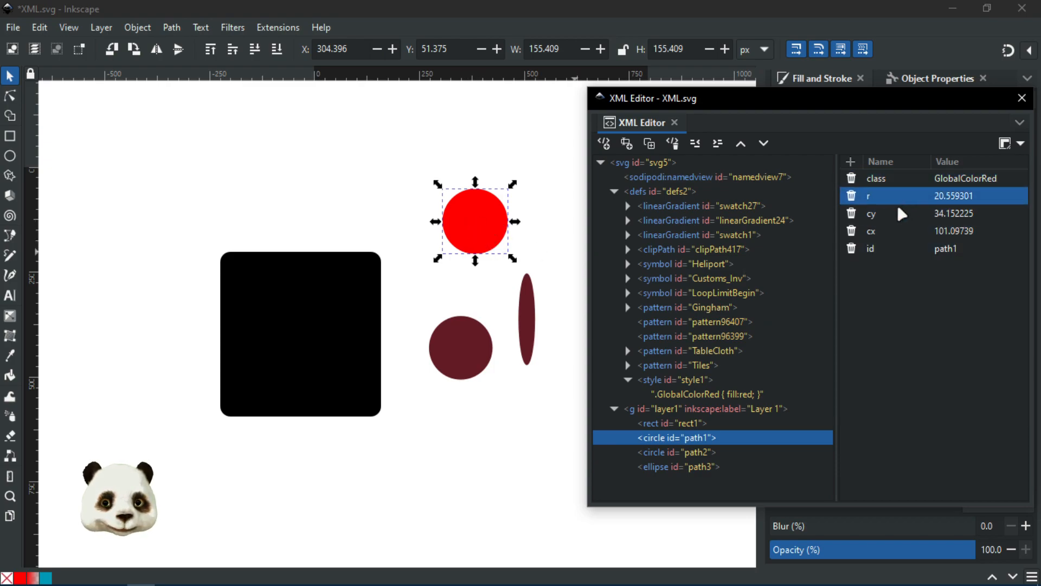
# Step: Select the lower circle path2 and delete its inline style attribute
pyautogui.click(465, 354)
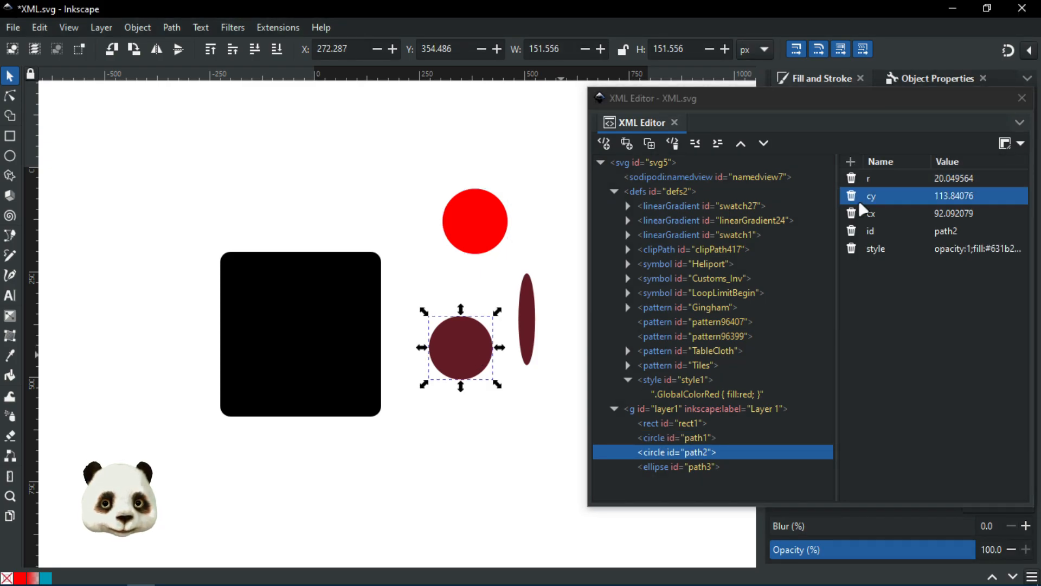
pyautogui.click(852, 248)
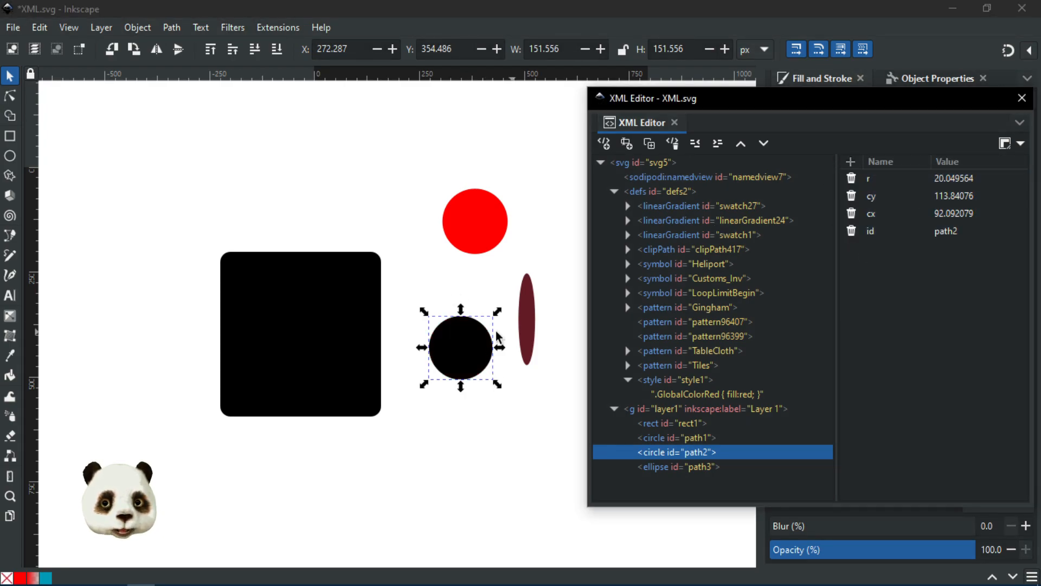
pyautogui.moveTo(773, 100); pyautogui.dragTo(1040, 217)
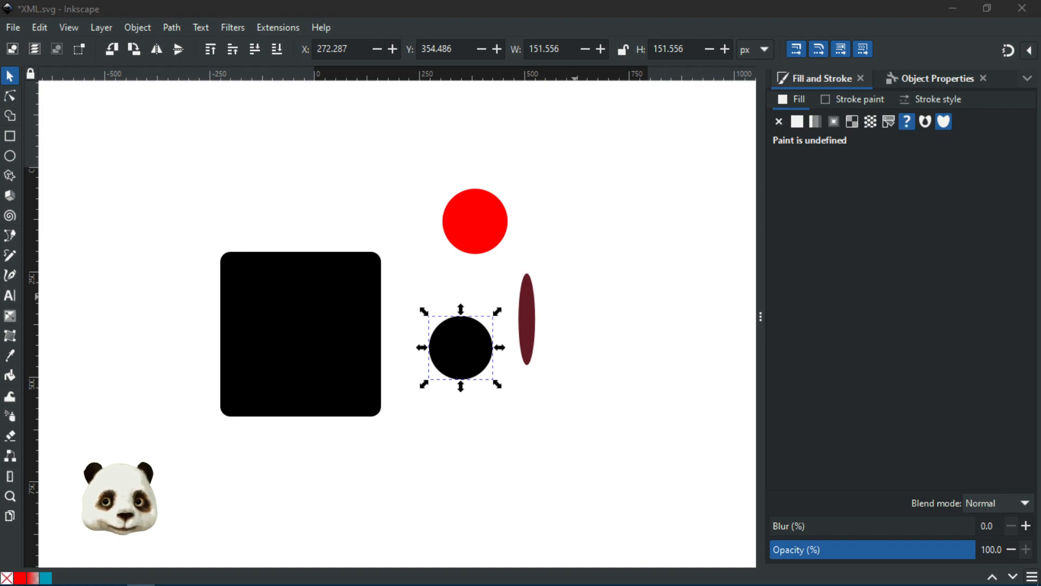
pyautogui.moveTo(1038, 104); pyautogui.dragTo(734, 111)
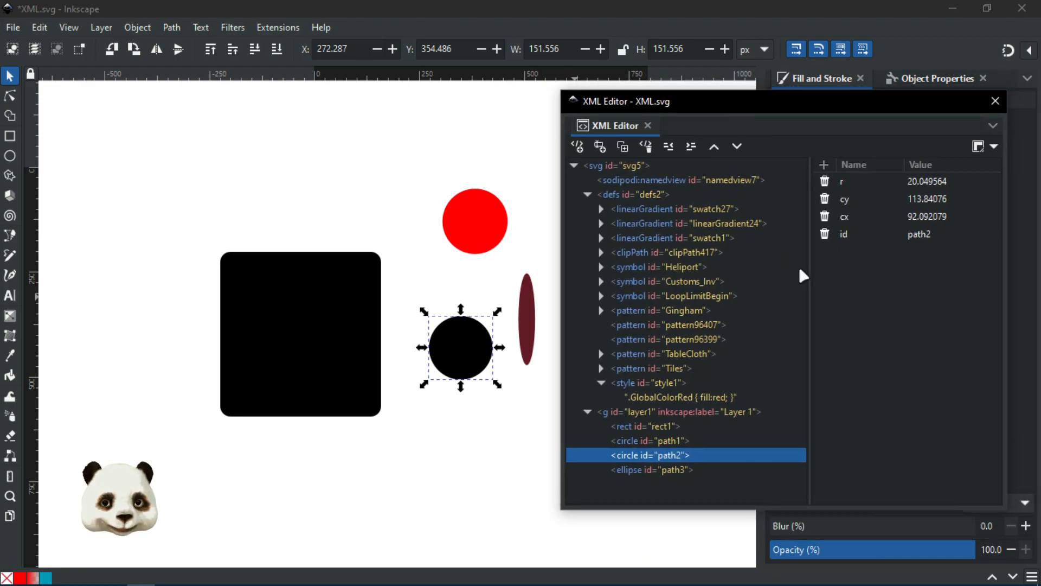
# Step: Add a class attribute to path2 with the value GlobalColorRed
pyautogui.click(824, 165)
pyautogui.write('class')
pyautogui.press('Return')
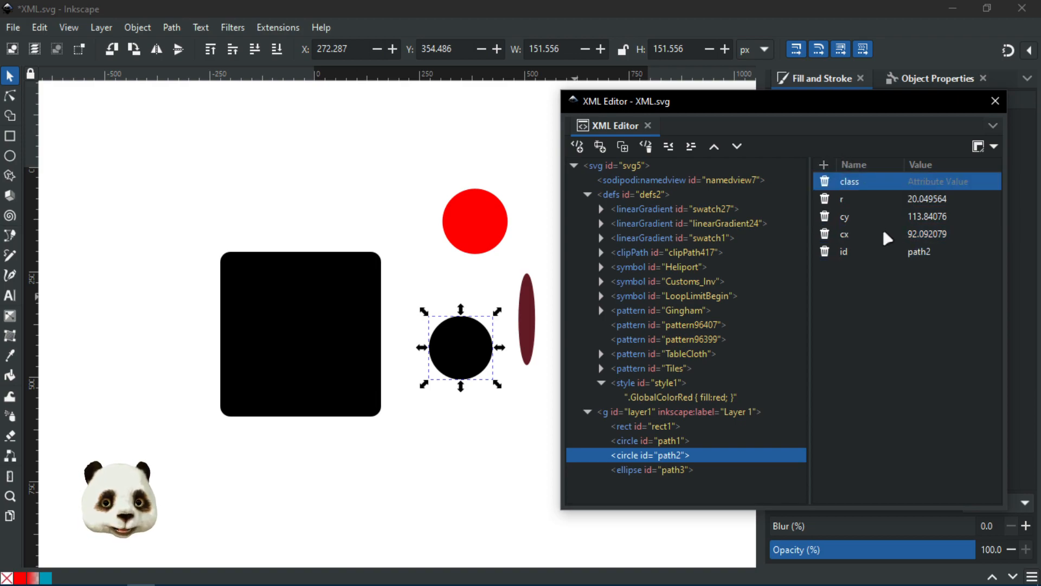
pyautogui.click(954, 181)
pyautogui.write('GlobalColorRe')
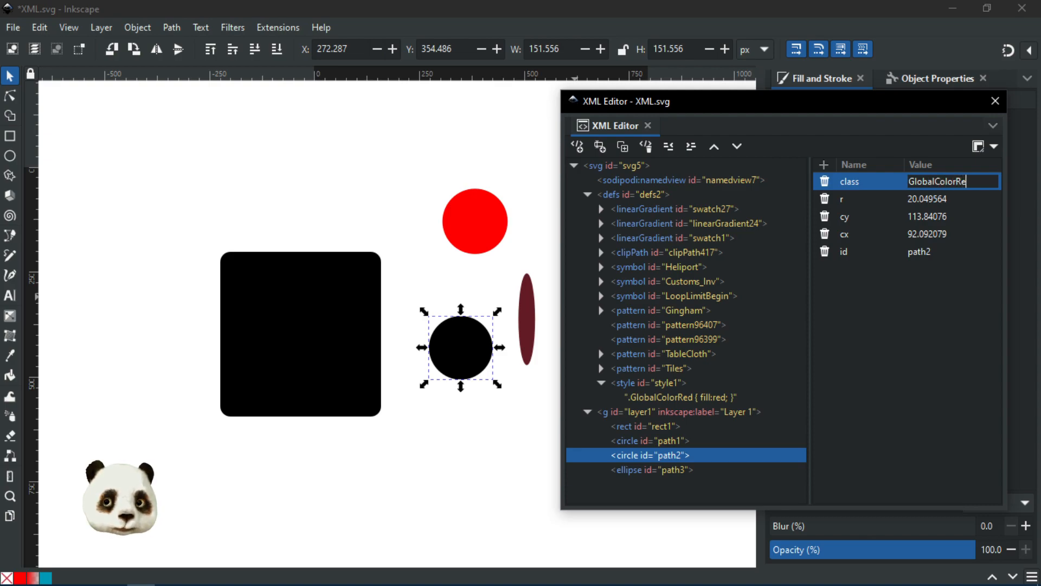
pyautogui.write('s')
pyautogui.press('BackSpace')
pyautogui.write('d')
pyautogui.press('Return')
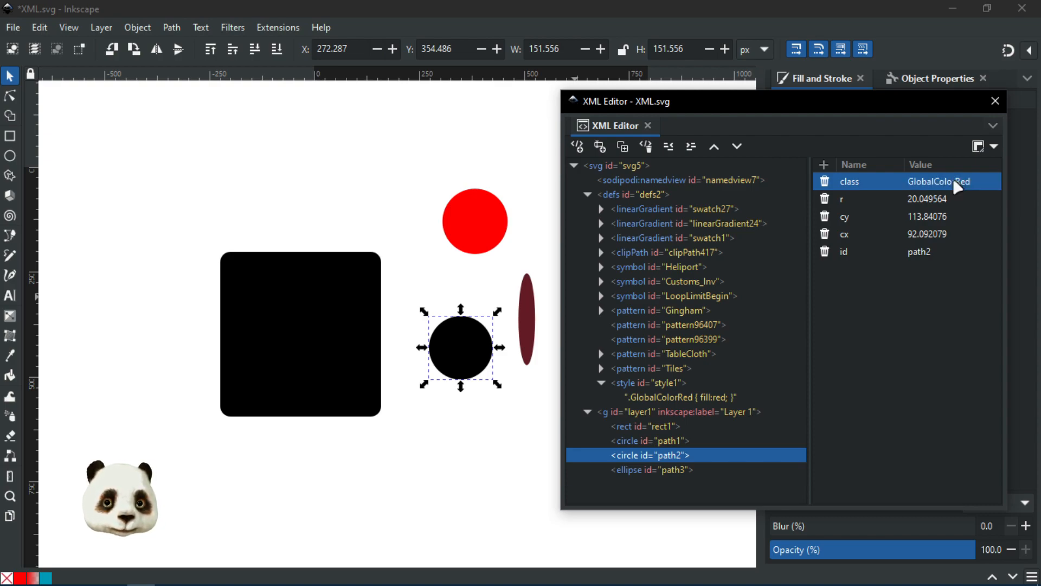
# Step: Check path2's attributes to confirm the class value reads GlobalColorRed
pyautogui.click(927, 202)
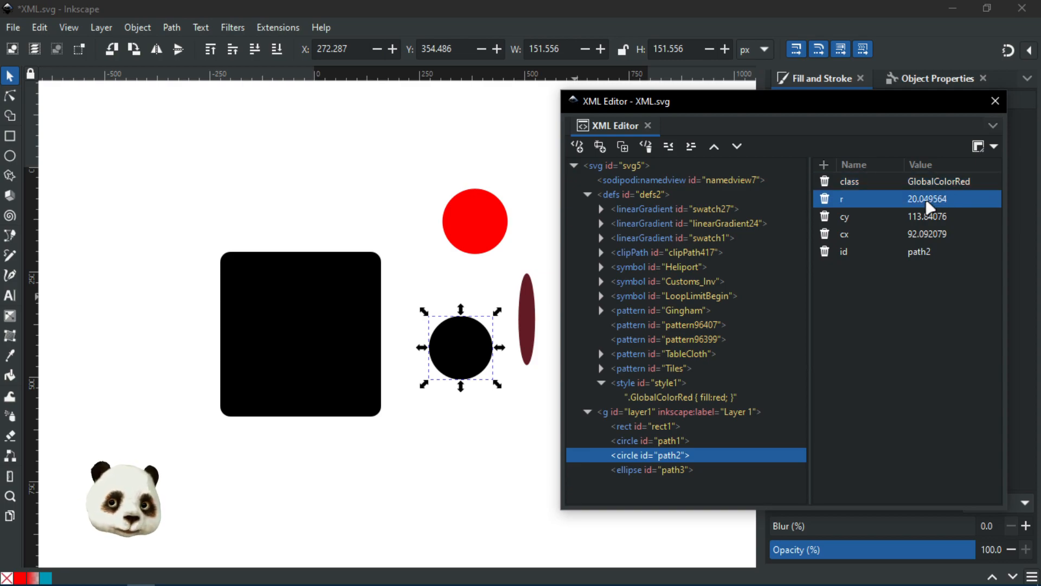
pyautogui.click(875, 180)
pyautogui.click(947, 182)
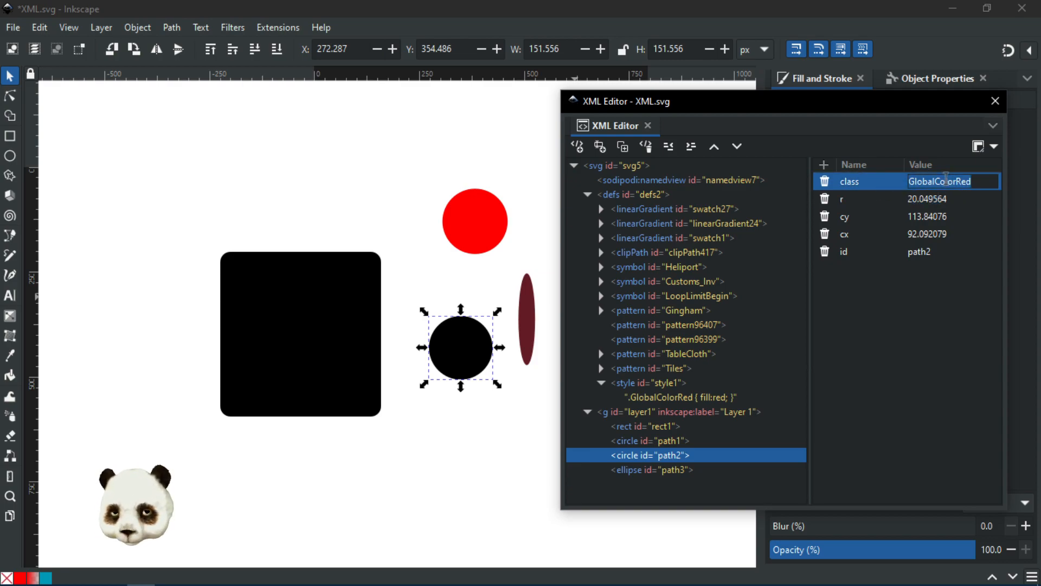
pyautogui.click(899, 277)
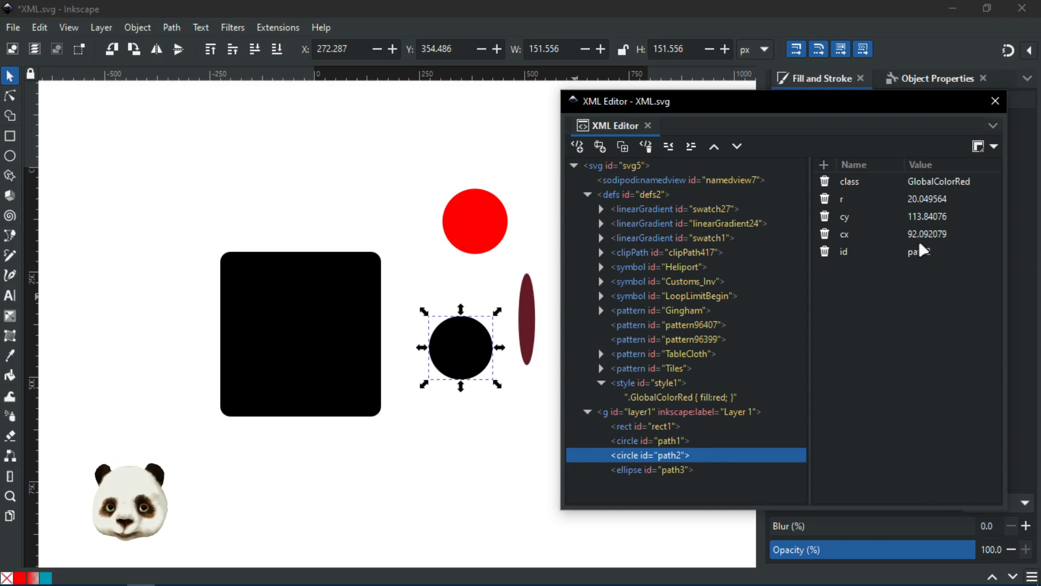
# Step: Compare the two circle nodes and inspect the red top circle's fill
pyautogui.click(663, 440)
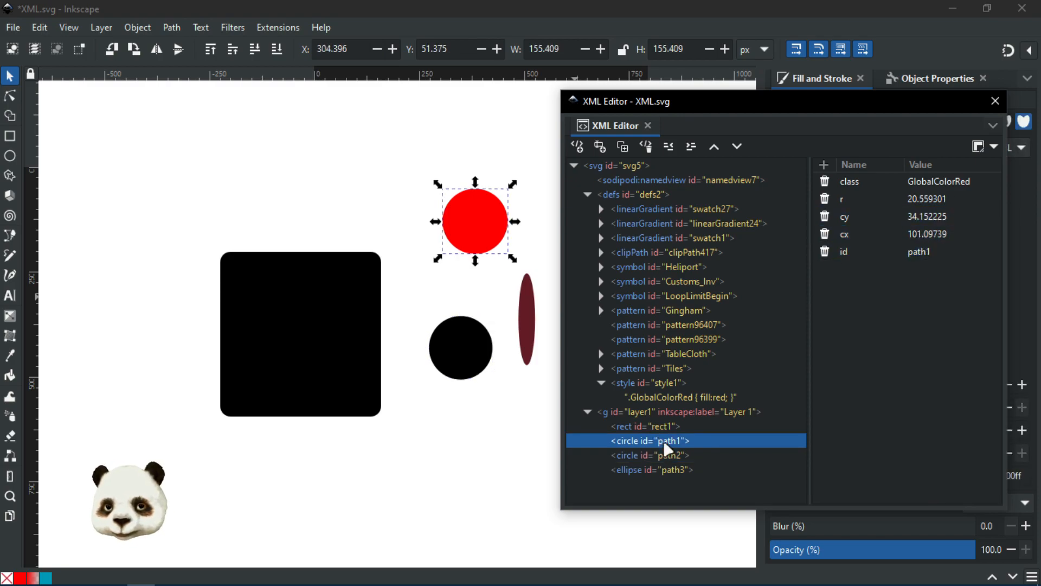
pyautogui.click(662, 450)
pyautogui.click(676, 442)
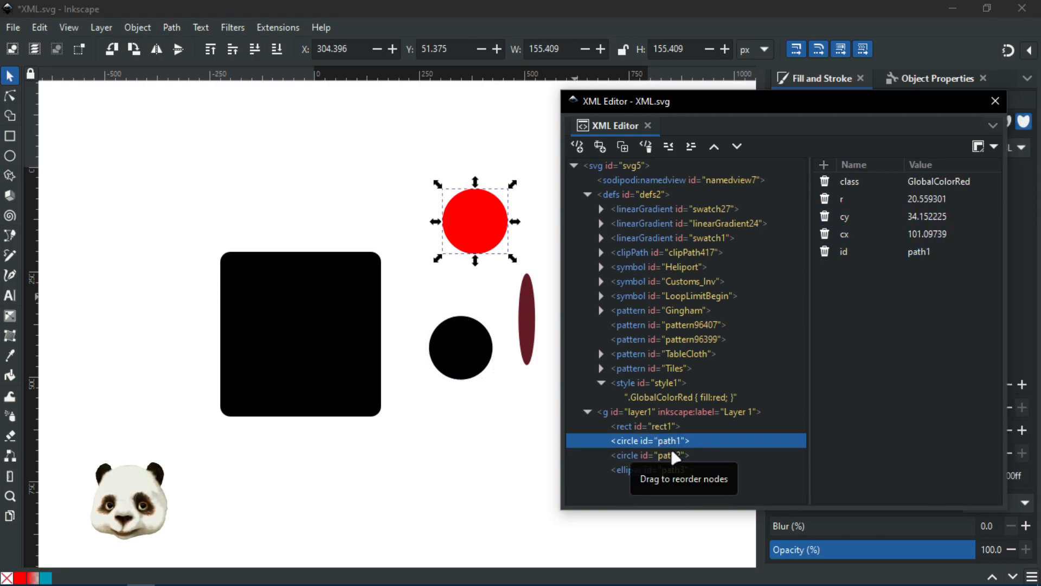
pyautogui.click(672, 451)
pyautogui.moveTo(691, 100); pyautogui.dragTo(1040, 157)
pyautogui.click(479, 224)
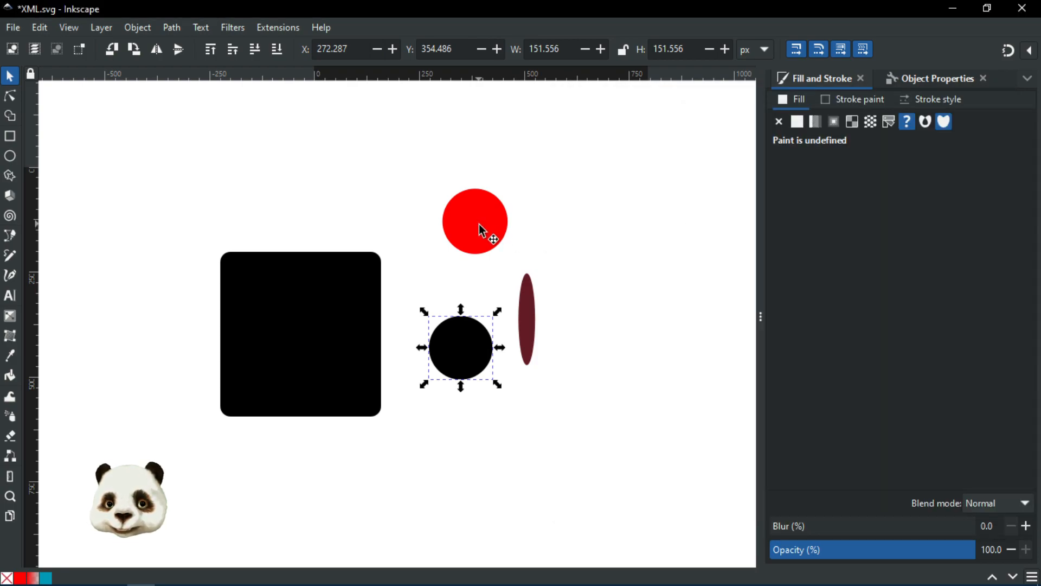
pyautogui.click(479, 224)
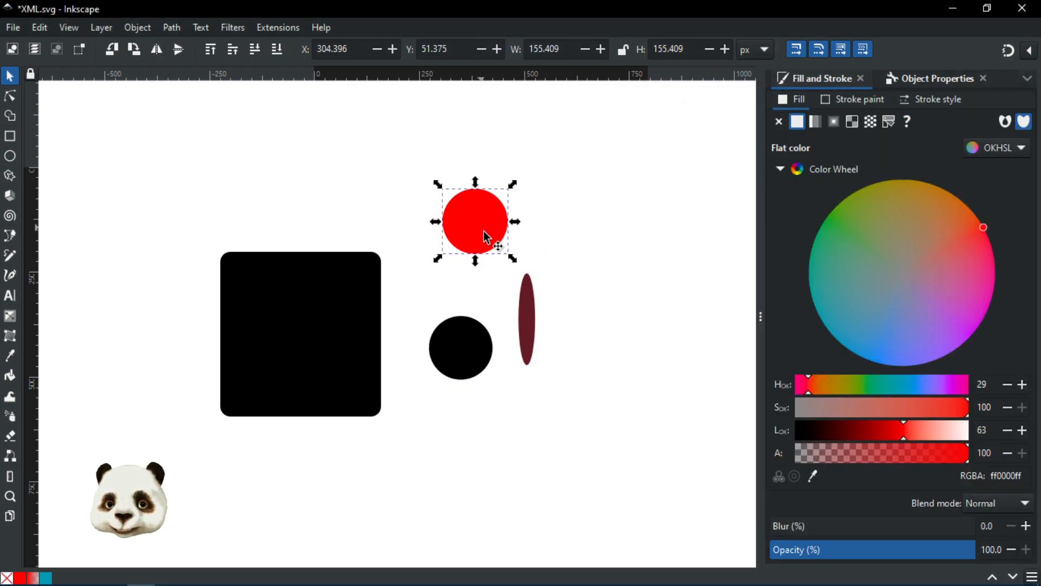
# Step: Give the black lower circle path2 a flat fill and reopen the XML Editor
pyautogui.click(469, 344)
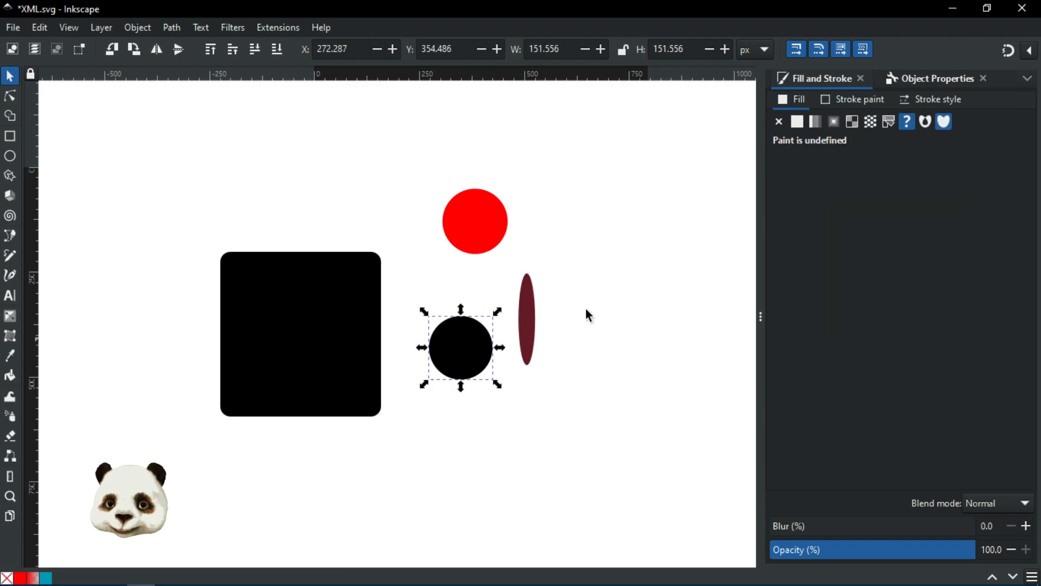
pyautogui.click(797, 123)
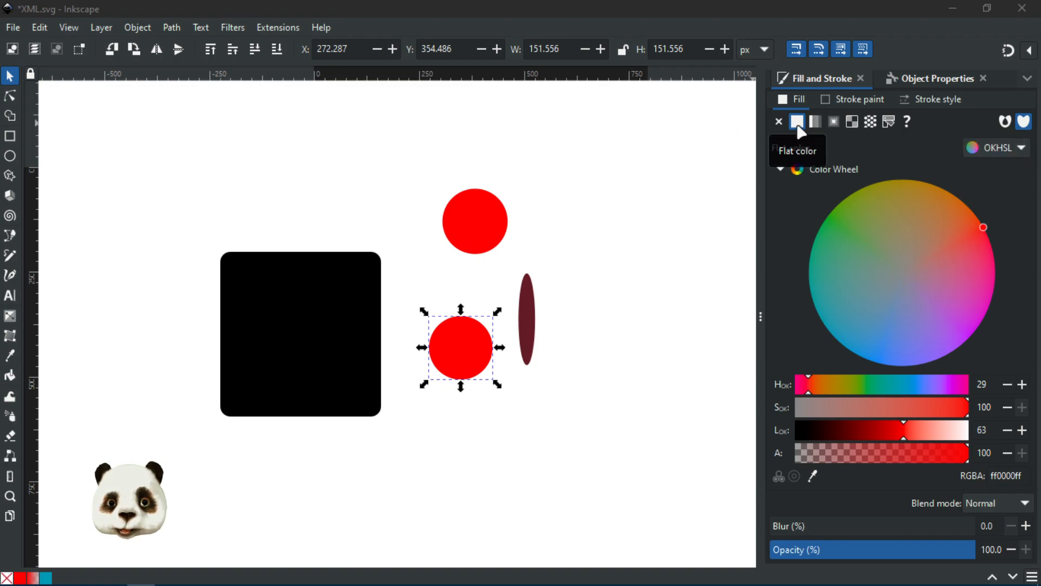
pyautogui.hotkey('ctrl', 'shift', 'x')
pyautogui.moveTo(778, 134); pyautogui.dragTo(698, 109)
pyautogui.click(824, 184)
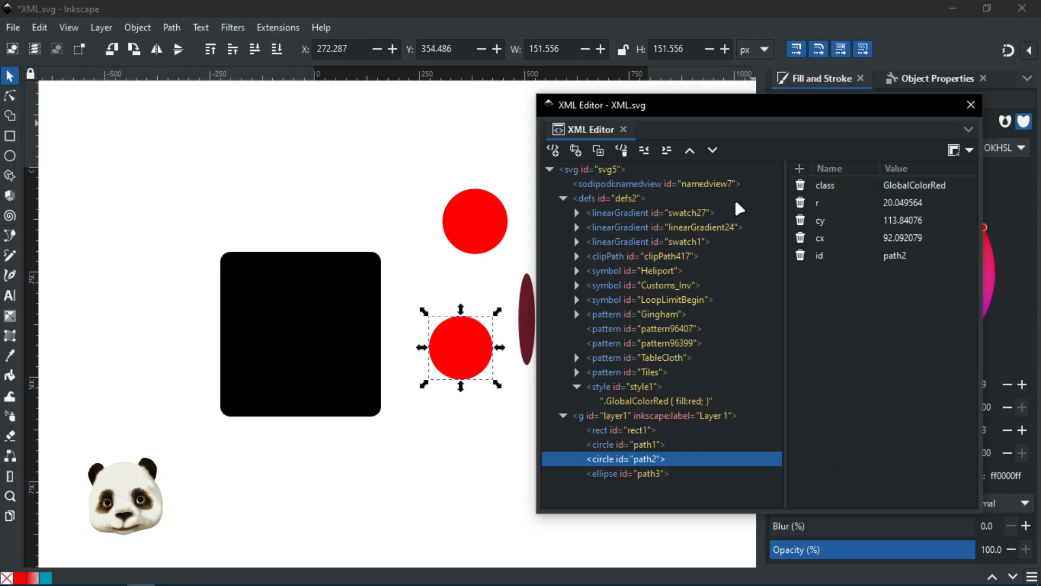
# Step: Add class GlobalColorRed to ellipse path3 and delete its inline style attribute
pyautogui.moveTo(689, 108); pyautogui.dragTo(711, 100)
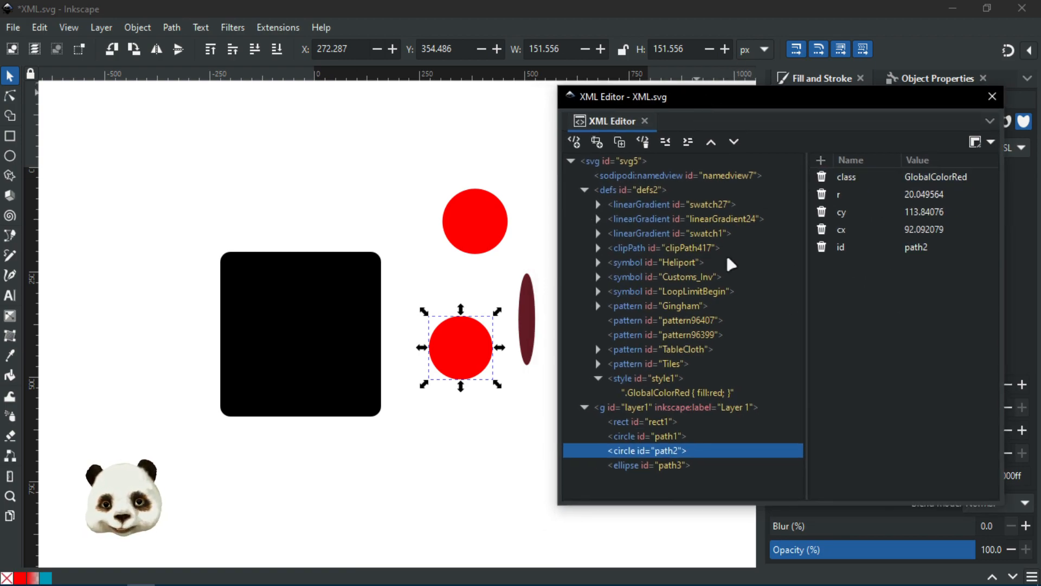
pyautogui.click(673, 467)
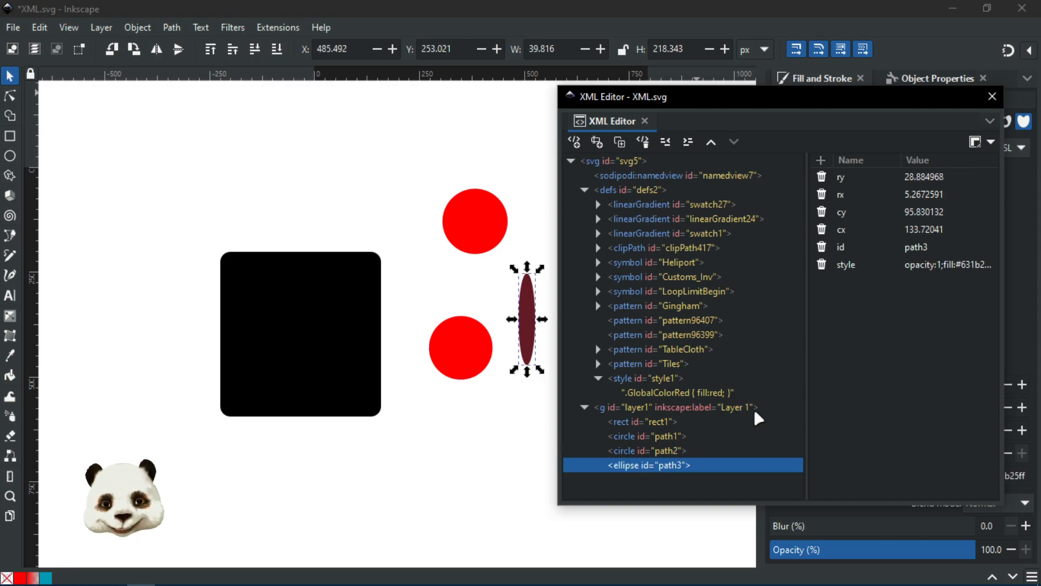
pyautogui.click(820, 160)
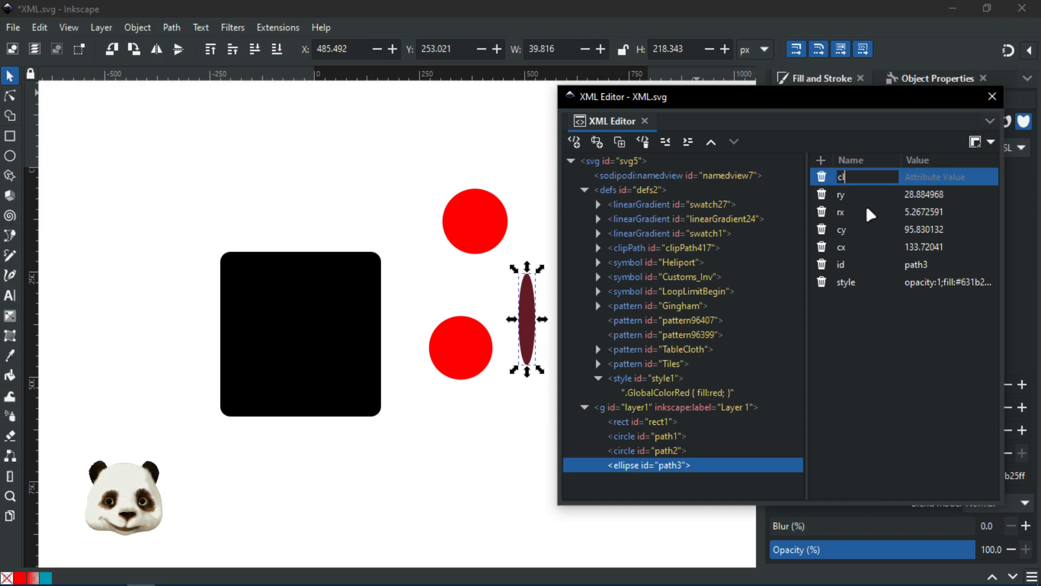
pyautogui.click(909, 176)
pyautogui.write('GlobalColo')
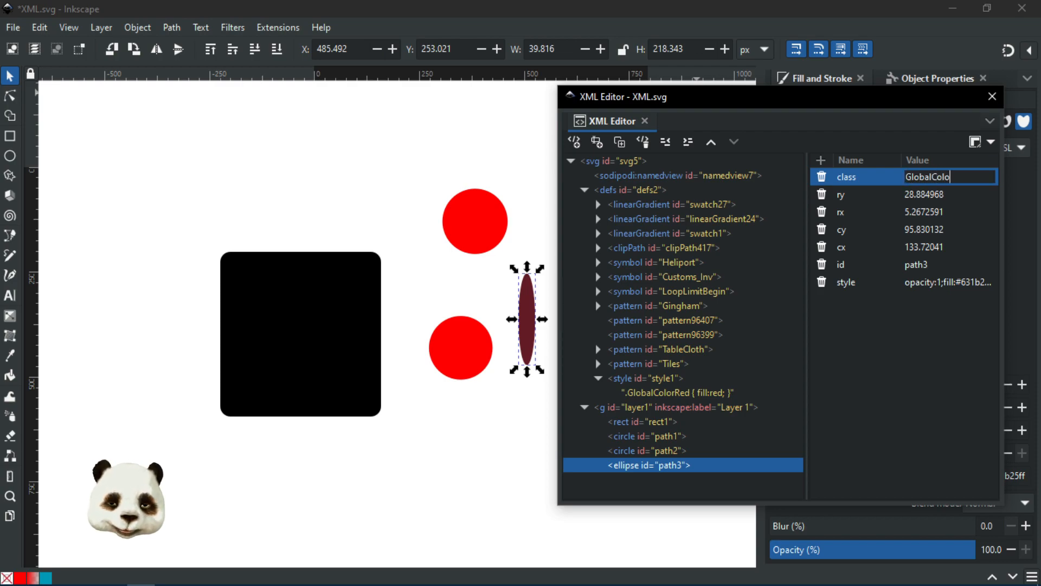
pyautogui.write('rRed')
pyautogui.press('Return')
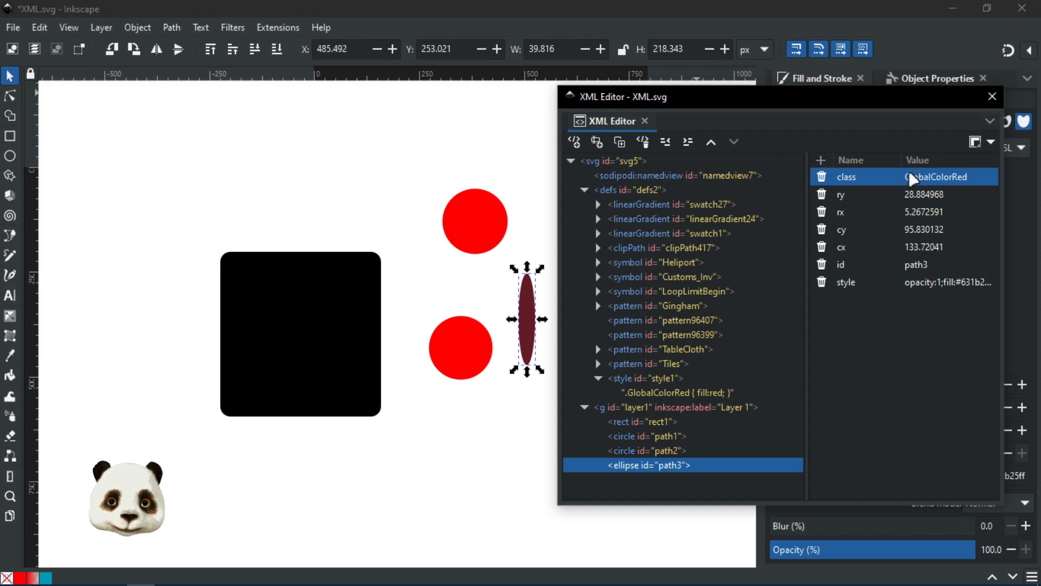
pyautogui.click(822, 283)
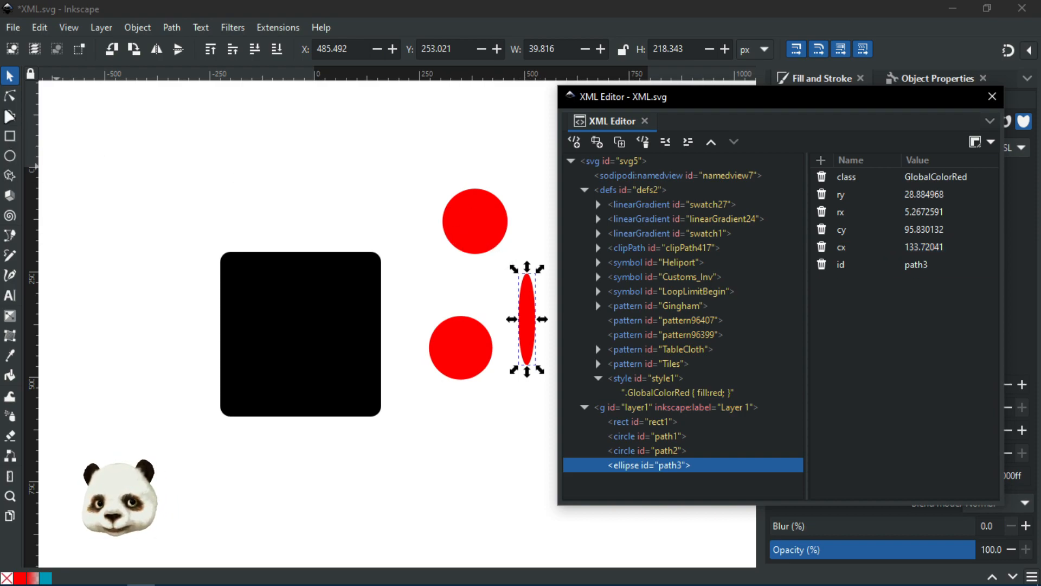
pyautogui.click(196, 116)
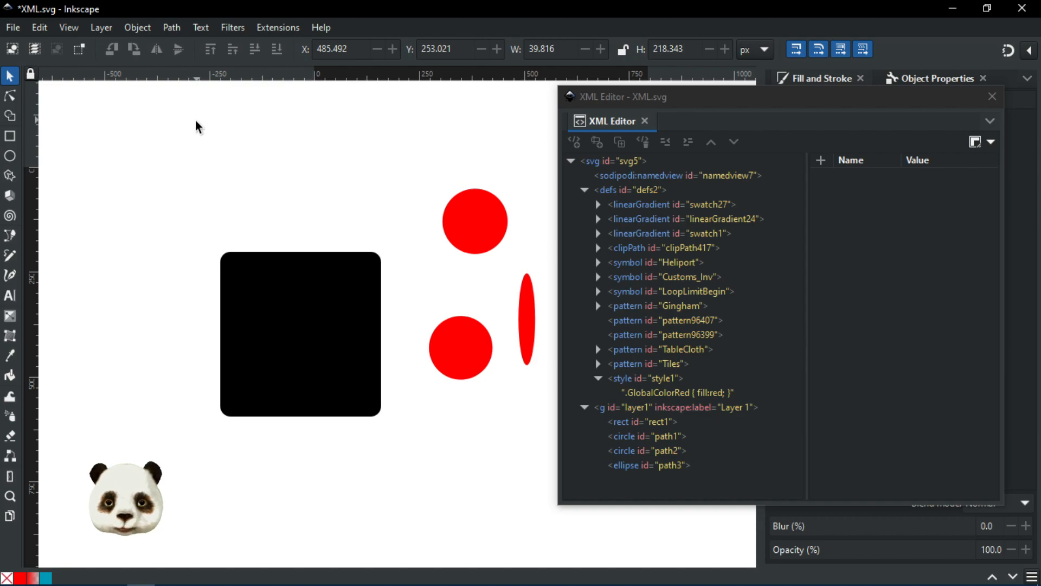
# Step: Draw a closed wavy Bezier shape near the top of the page
pyautogui.press('p')
pyautogui.moveTo(143, 152); pyautogui.dragTo(133, 165)
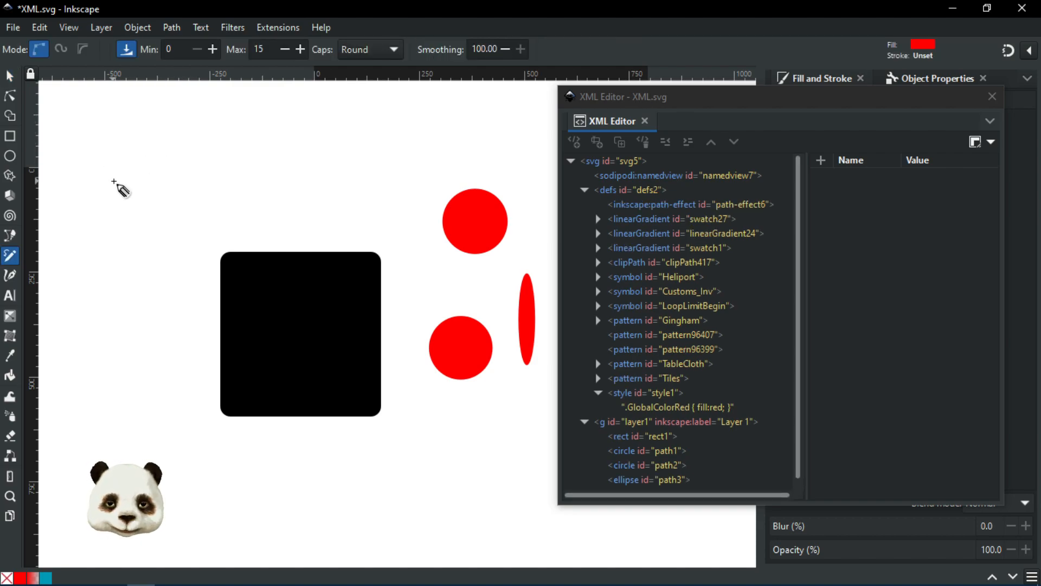
pyautogui.press('b')
pyautogui.click(213, 127)
pyautogui.moveTo(146, 181); pyautogui.dragTo(161, 208)
pyautogui.moveTo(237, 193); pyautogui.dragTo(274, 179)
pyautogui.moveTo(341, 193); pyautogui.dragTo(374, 174)
pyautogui.moveTo(369, 129); pyautogui.dragTo(304, 132)
pyautogui.moveTo(239, 163); pyautogui.dragTo(205, 131)
pyautogui.click(213, 126)
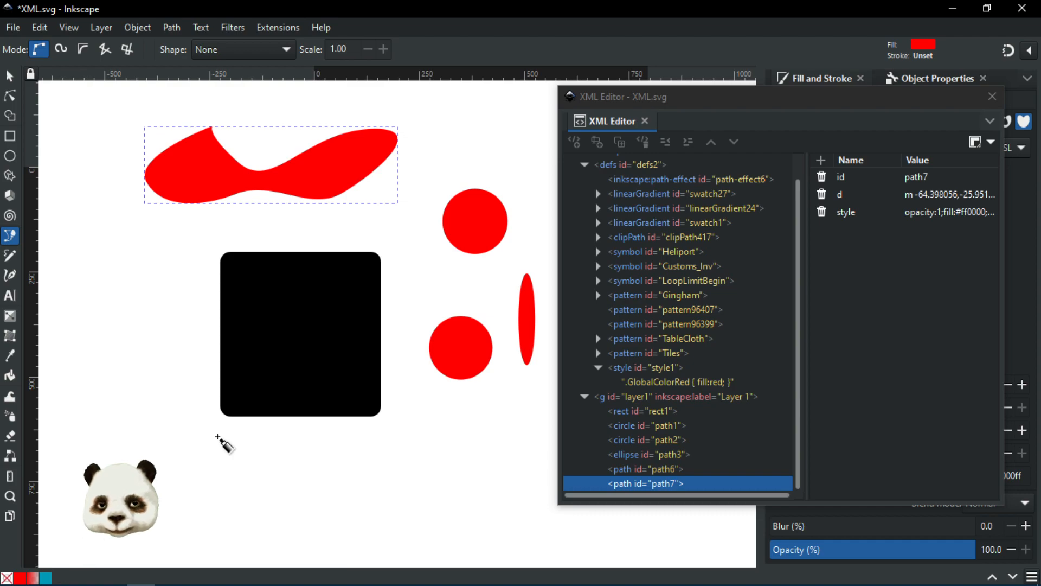
# Step: Fill the wavy shape with teal 4c9794 and save XML.svg
pyautogui.moveTo(706, 109)
pyautogui.mouseDown()
pyautogui.moveTo(677, 199)
pyautogui.moveTo(733, 179)
pyautogui.mouseUp()
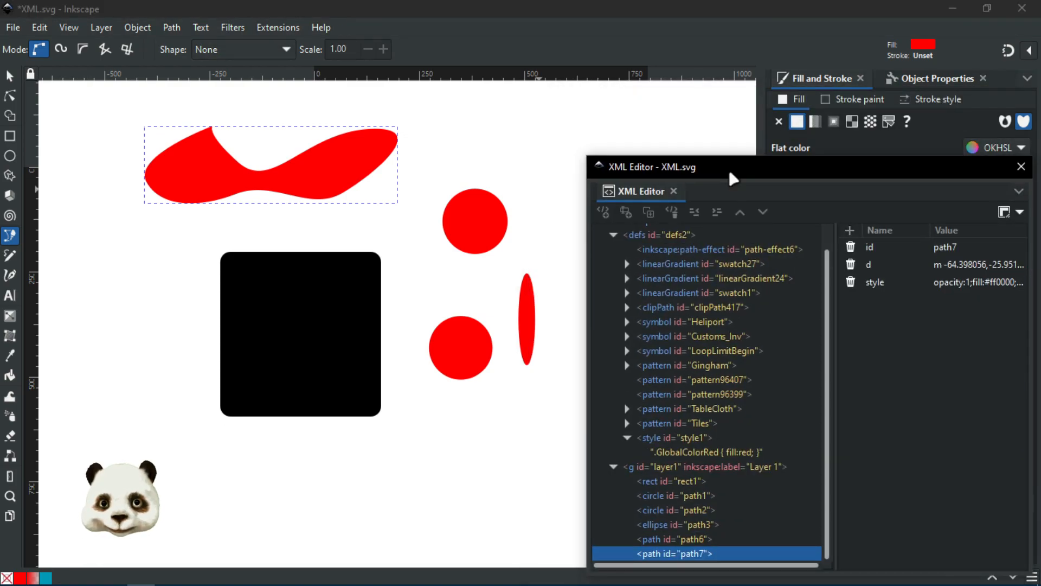
pyautogui.click(1021, 167)
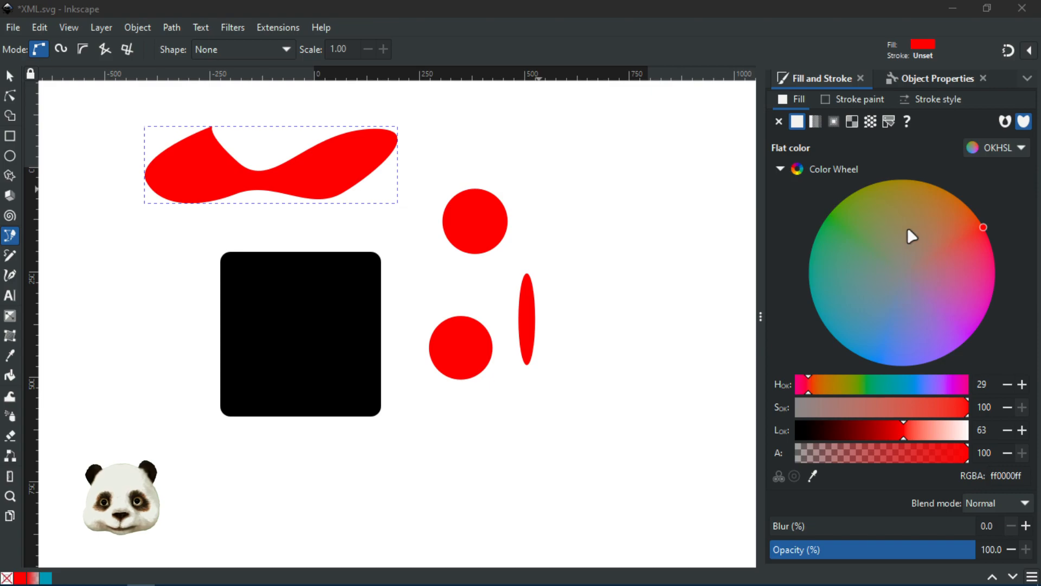
pyautogui.moveTo(873, 269); pyautogui.dragTo(838, 286)
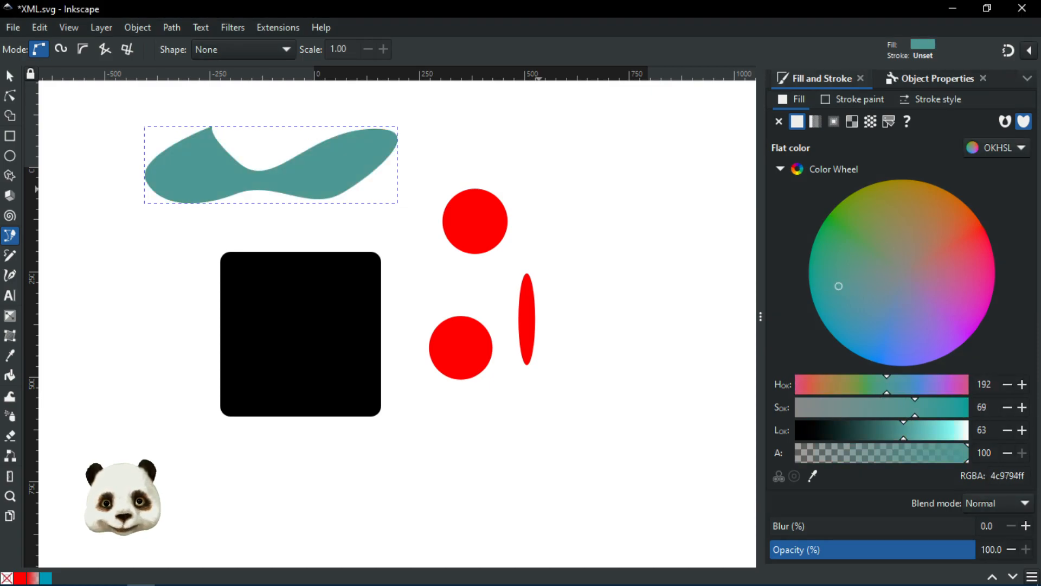
pyautogui.hotkey('ctrl', 's')
pyautogui.hotkey('ctrl', 'shift', 'x')
pyautogui.moveTo(1008, 104); pyautogui.dragTo(547, 97)
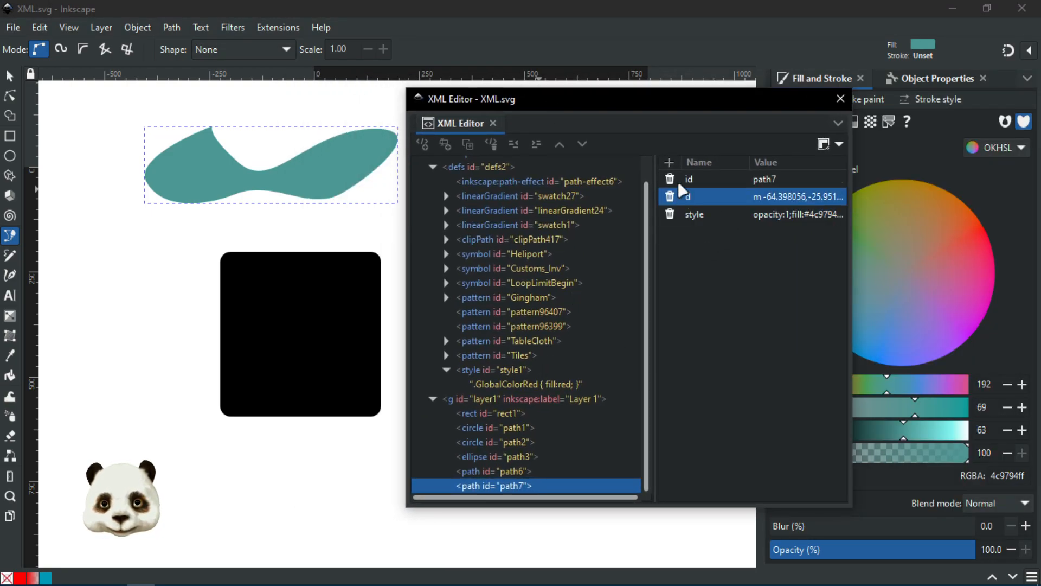
# Step: Add a class attribute with value GlobalColorRed to the wavy shape path7
pyautogui.click(669, 162)
pyautogui.write('class')
pyautogui.press('Return')
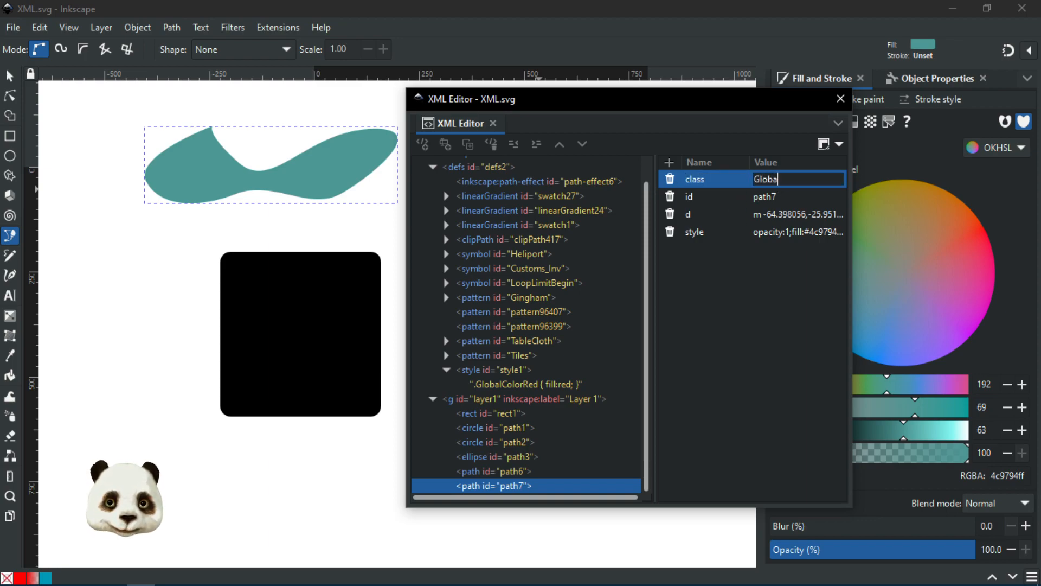
pyautogui.write('GlobalColorRed')
pyautogui.press('Return')
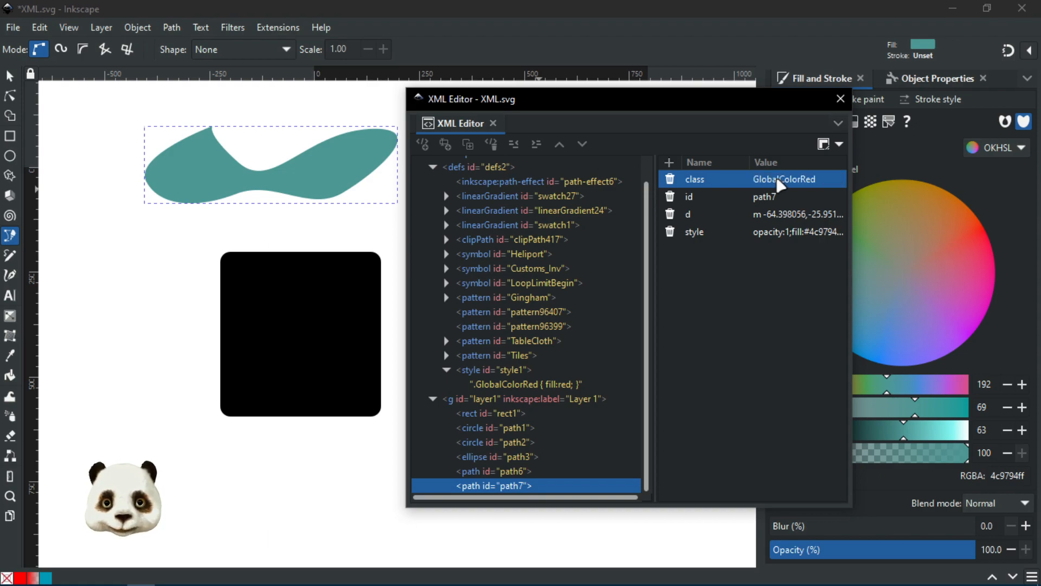
# Step: Delete path7's inline style attribute so the class colours it red
pyautogui.click(724, 253)
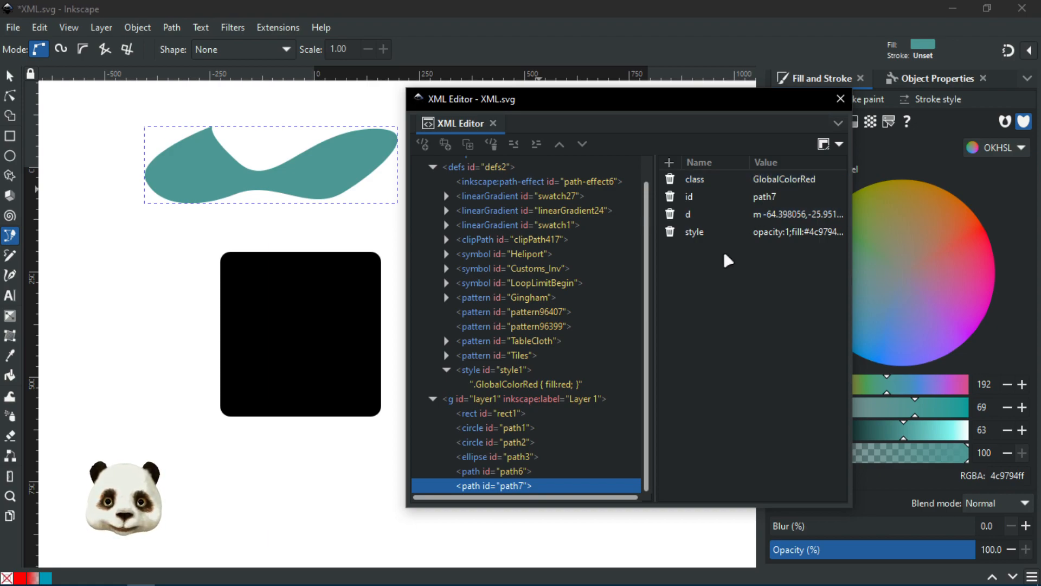
pyautogui.click(671, 237)
pyautogui.click(671, 233)
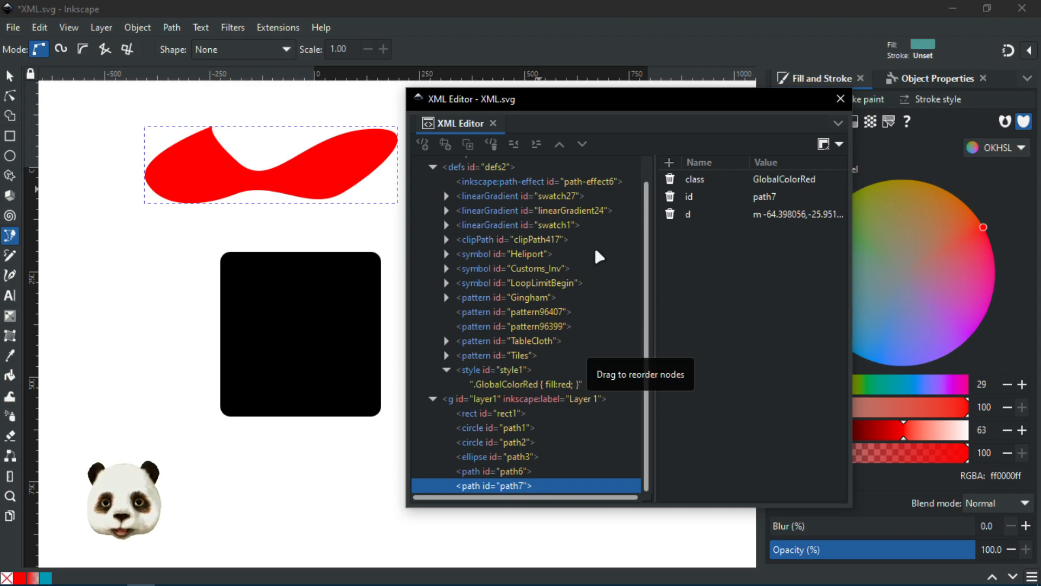
pyautogui.moveTo(558, 101); pyautogui.dragTo(737, 97)
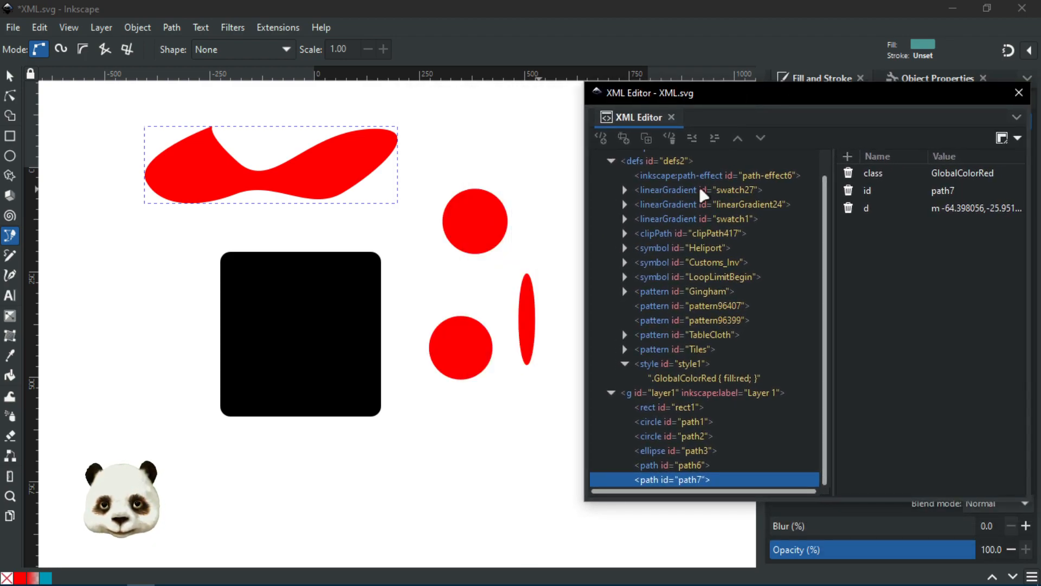
# Step: Change the GlobalColorRed rule's fill to blue, then magenta, then back to red
pyautogui.click(734, 381)
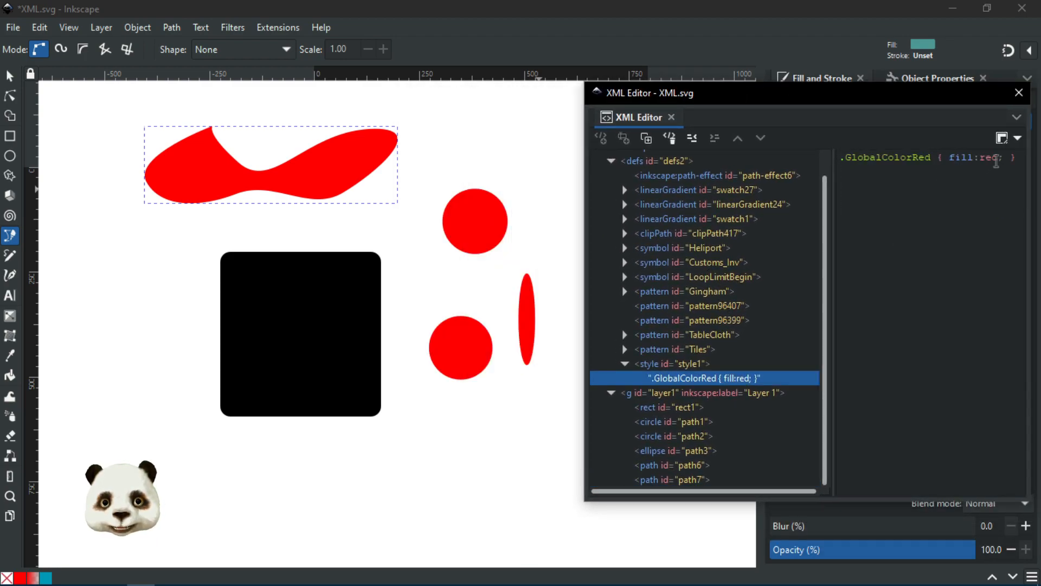
pyautogui.doubleClick(992, 157)
pyautogui.write('blue')
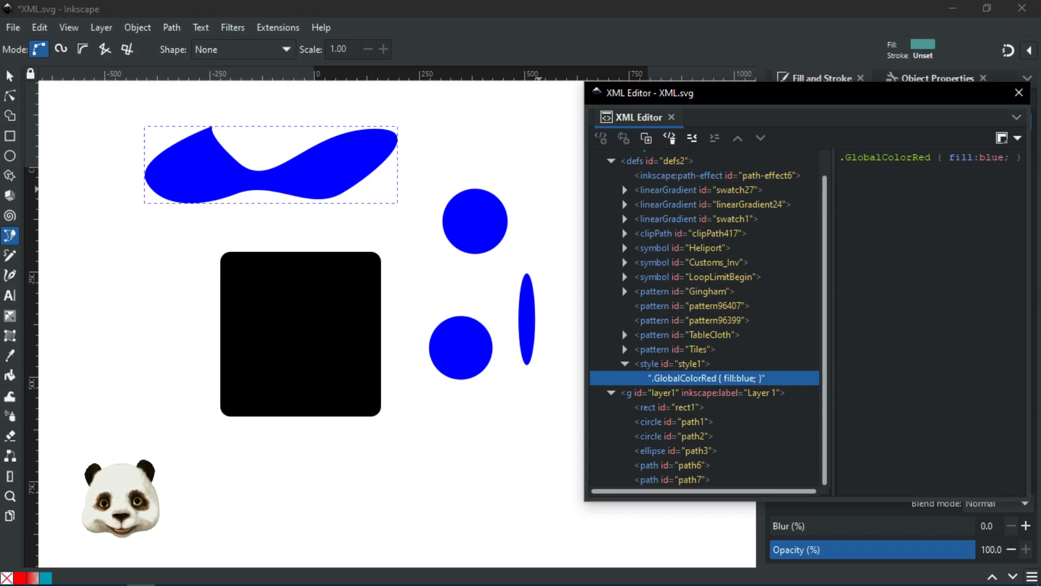
pyautogui.press('BackSpace')
pyautogui.press('BackSpace')
pyautogui.press('BackSpace')
pyautogui.press('BackSpace')
pyautogui.write('magenta')
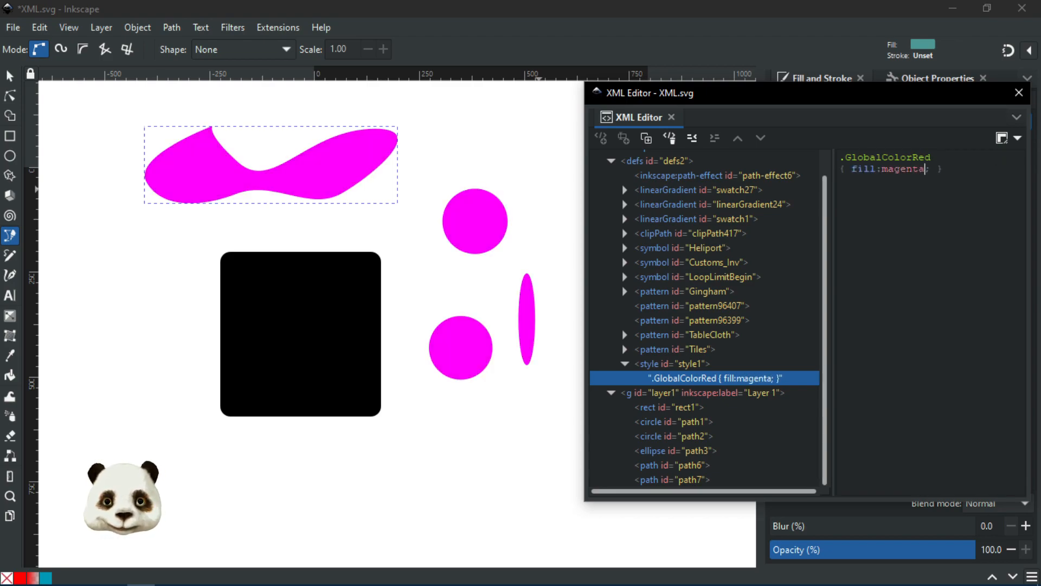
pyautogui.press('BackSpace')
pyautogui.press('BackSpace')
pyautogui.press('BackSpace')
pyautogui.press('BackSpace')
pyautogui.press('BackSpace')
pyautogui.press('BackSpace')
pyautogui.press('BackSpace')
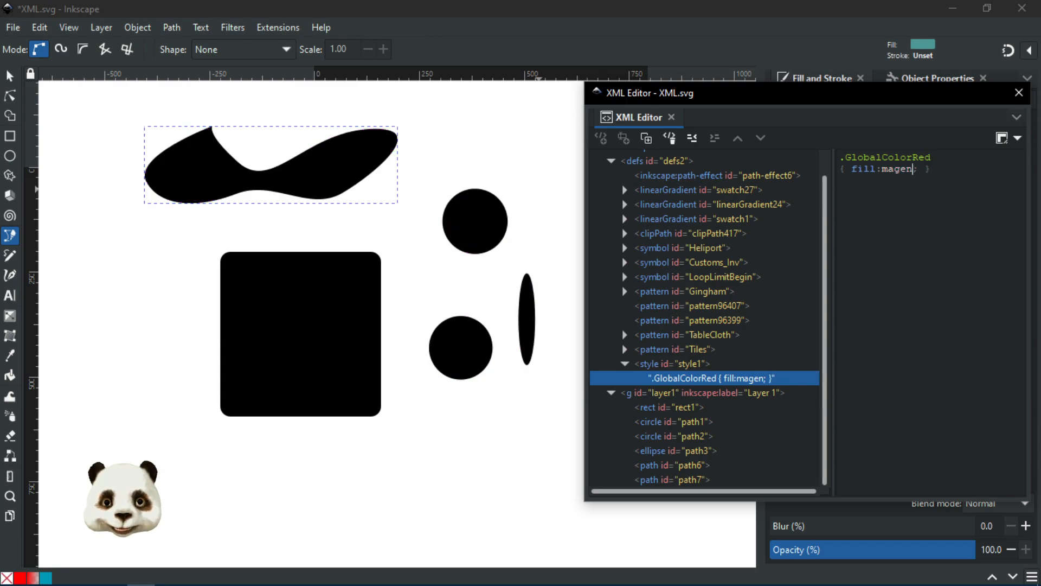
pyautogui.write('red')
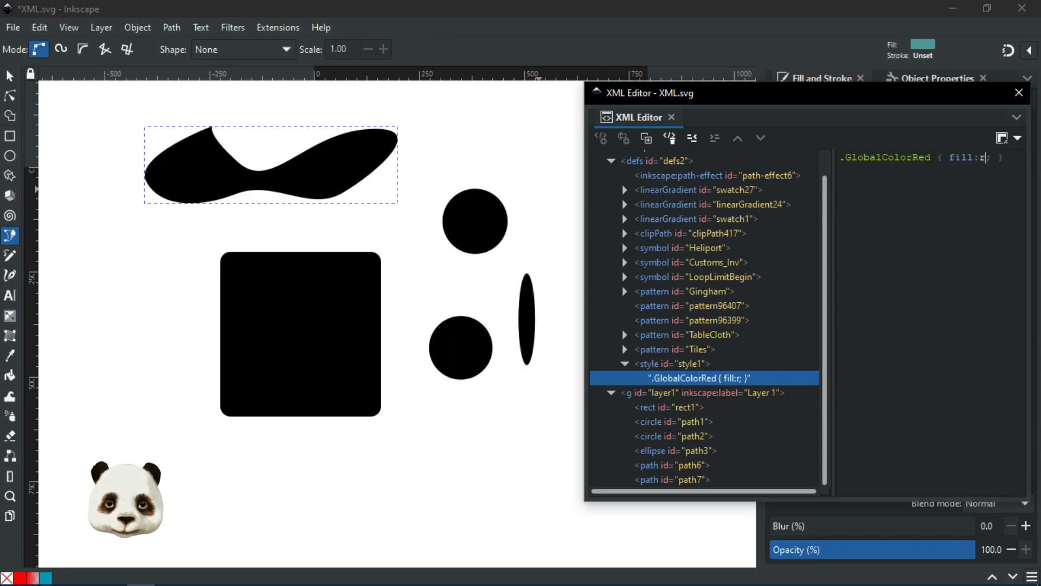
# Step: Move the XML Editor aside and deselect everything with the Selector tool
pyautogui.moveTo(733, 99); pyautogui.dragTo(1040, 129)
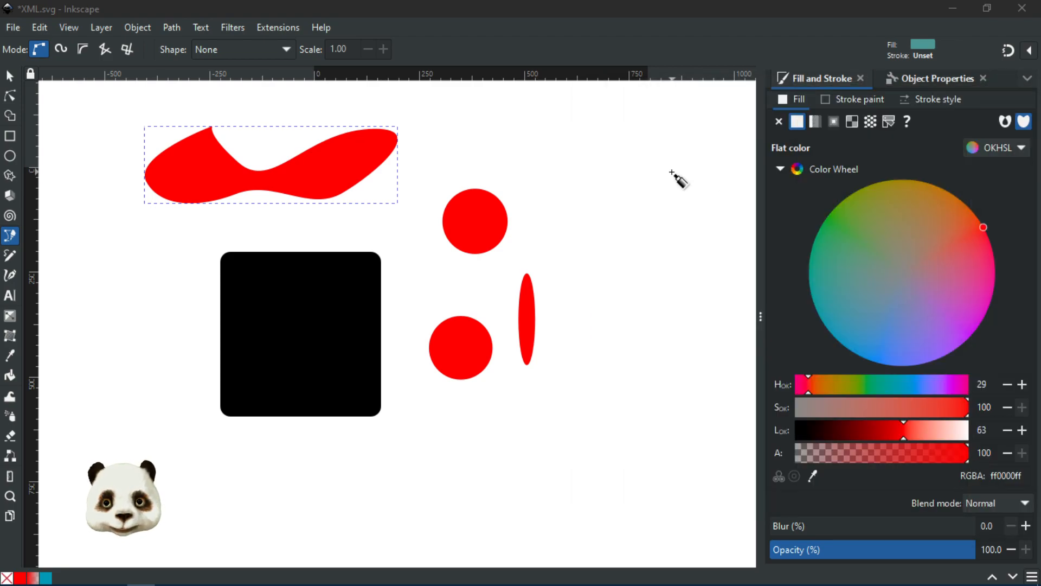
pyautogui.click(10, 80)
pyautogui.click(532, 168)
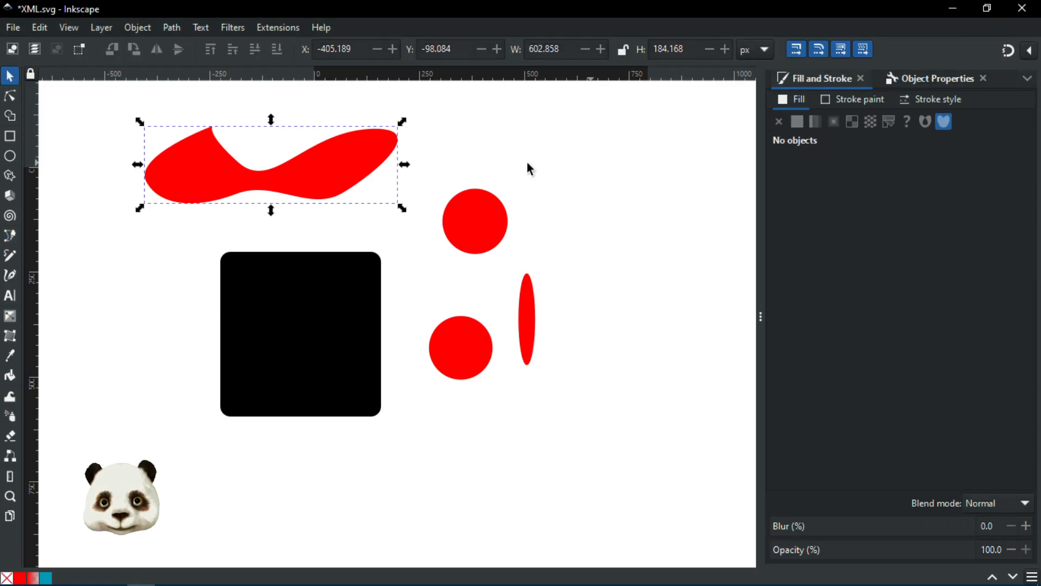
# Step: Draw a circle at the top right and give it an olive green fill, 729633ff
pyautogui.click(10, 157)
pyautogui.moveTo(611, 115)
pyautogui.mouseDown()
pyautogui.moveTo(670, 194)
pyautogui.moveTo(685, 191)
pyautogui.moveTo(678, 181)
pyautogui.mouseUp()
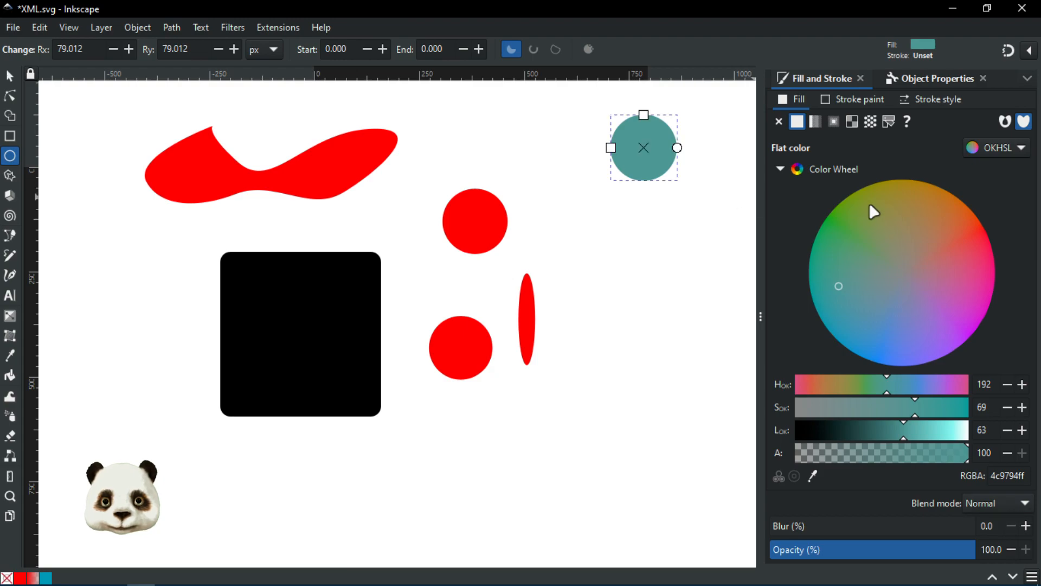
pyautogui.moveTo(879, 241)
pyautogui.mouseDown()
pyautogui.moveTo(868, 204)
pyautogui.moveTo(852, 203)
pyautogui.moveTo(857, 211)
pyautogui.mouseUp()
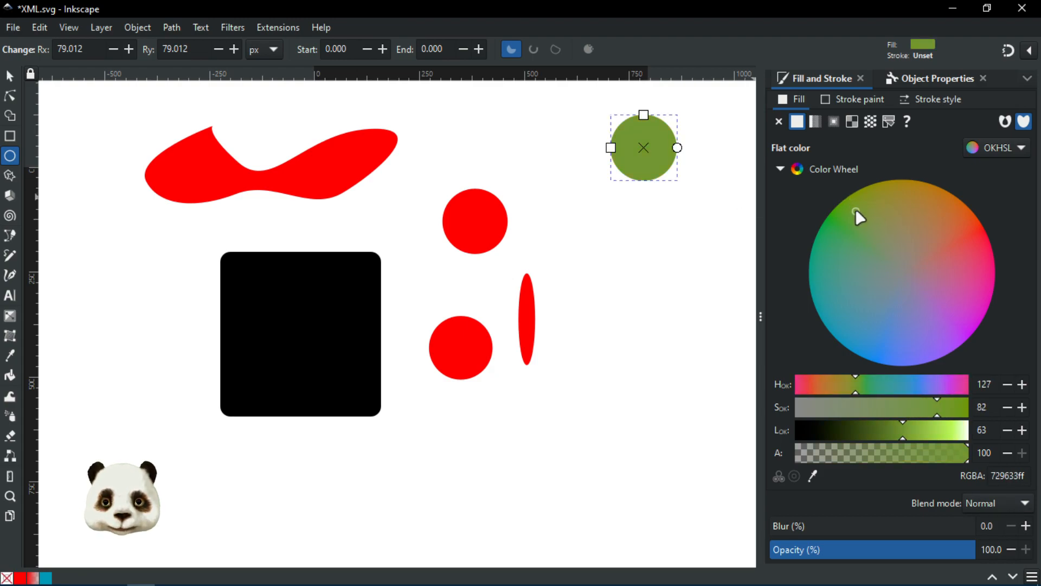
pyautogui.doubleClick(1020, 480)
pyautogui.hotkey('ctrl', 'c')
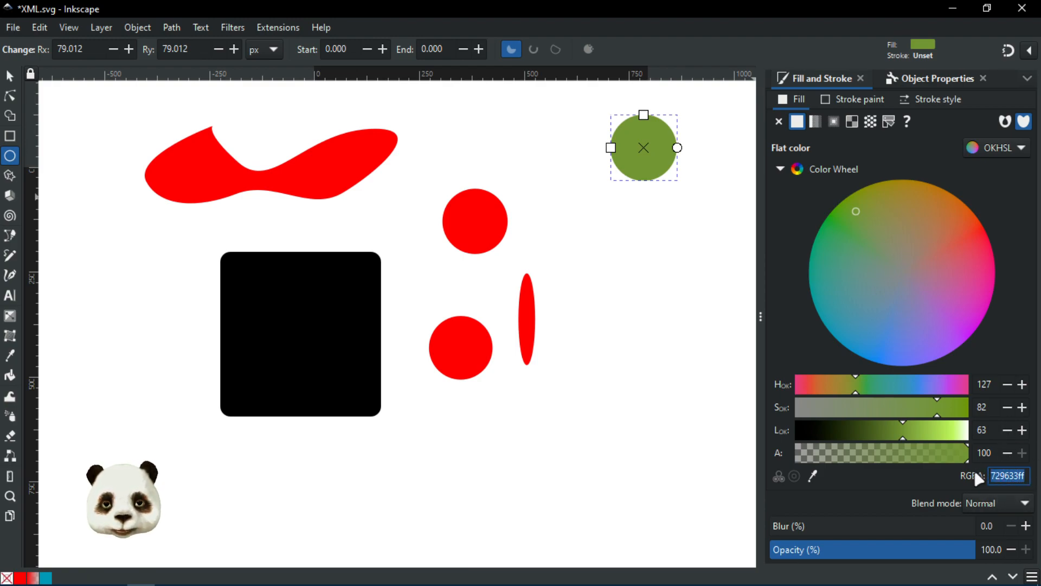
pyautogui.moveTo(852, 169); pyautogui.dragTo(663, 109)
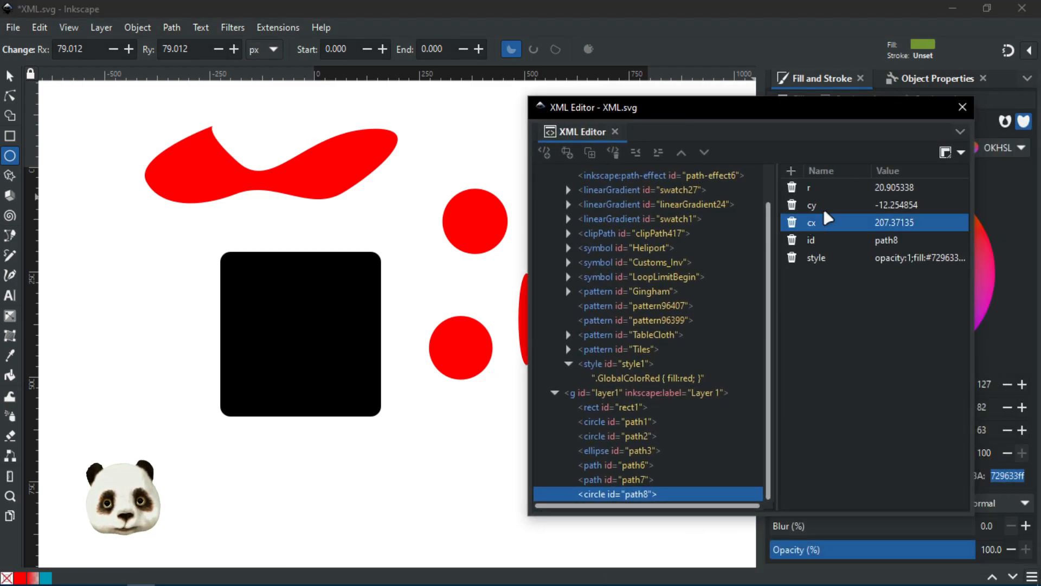
# Step: Replace red in the GlobalColorRed rule with the pasted colour #729633
pyautogui.click(631, 379)
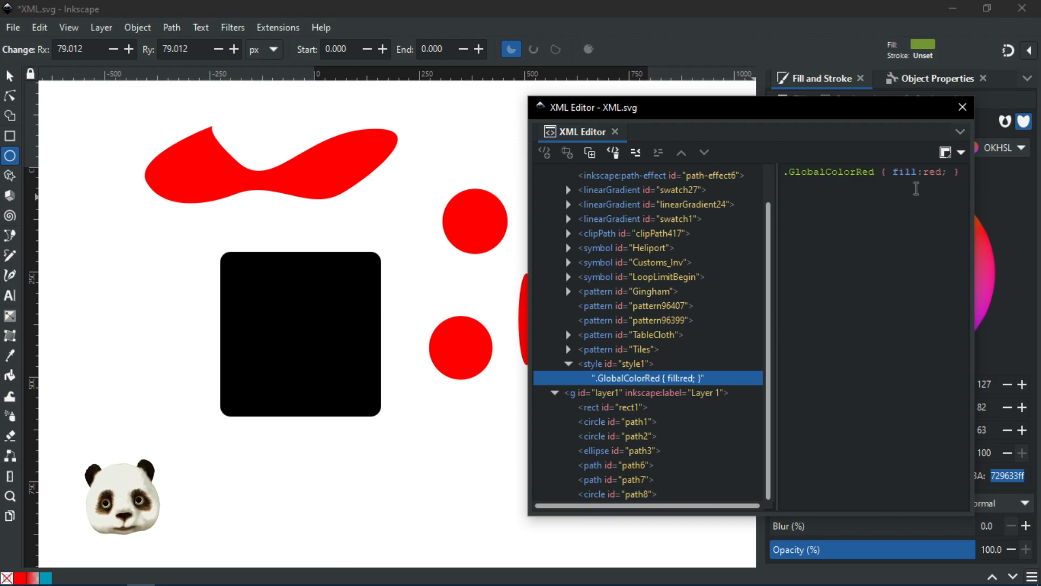
pyautogui.doubleClick(931, 172)
pyautogui.write('#729633ff')
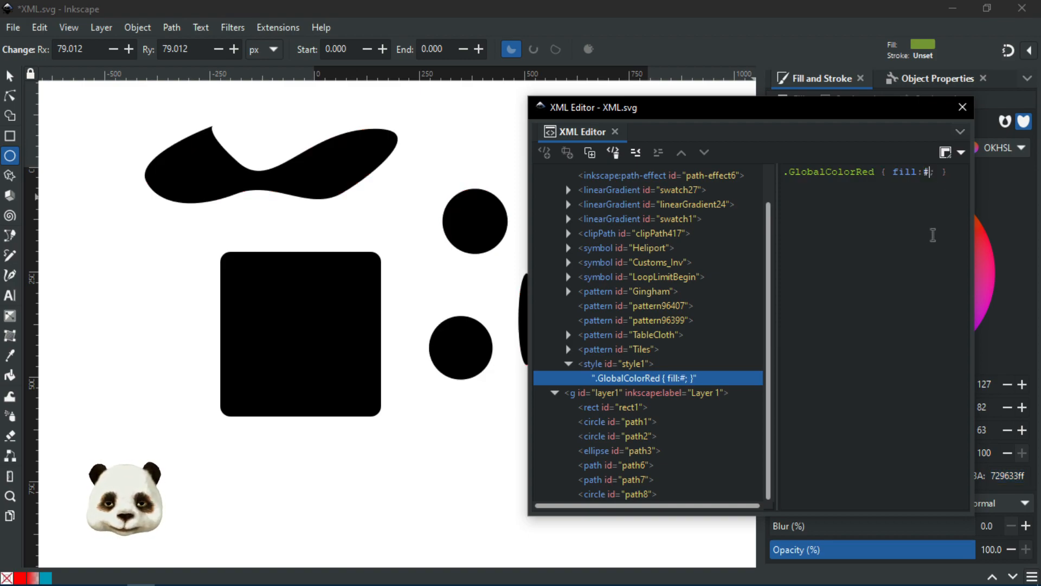
pyautogui.hotkey('ctrl', 'v')
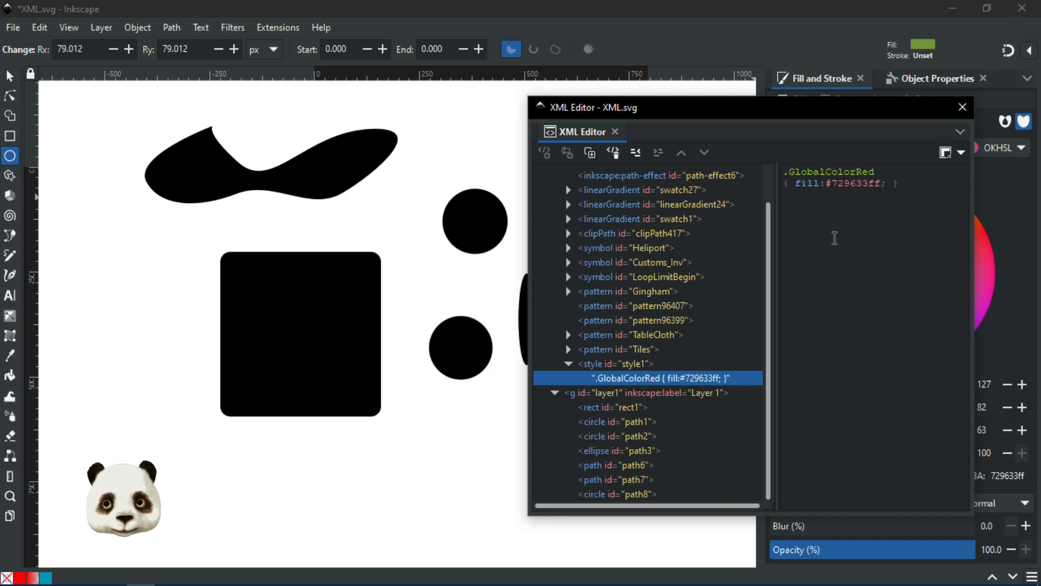
pyautogui.press('BackSpace')
pyautogui.press('BackSpace')
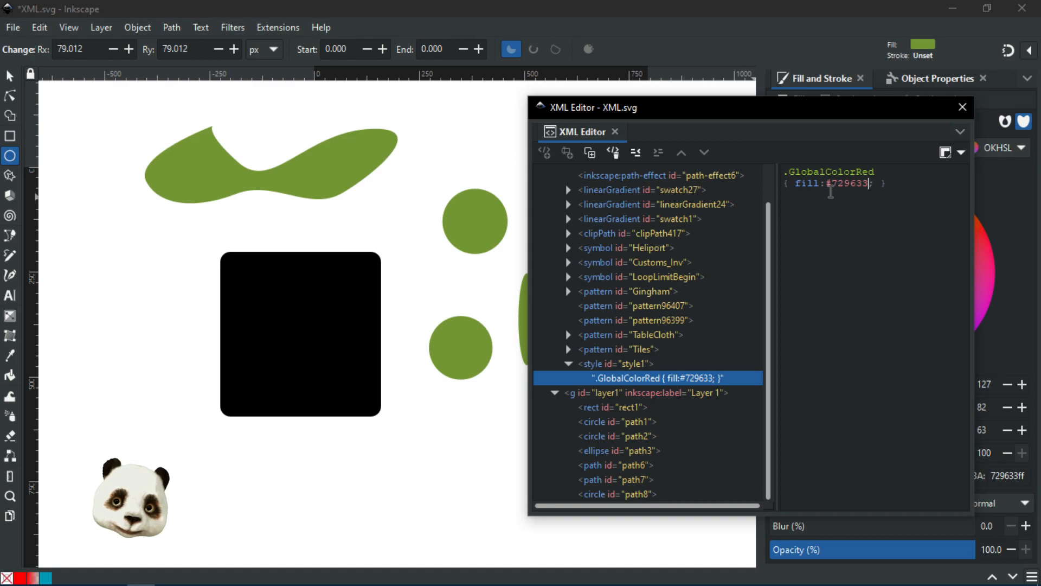
pyautogui.moveTo(786, 107); pyautogui.dragTo(646, 99)
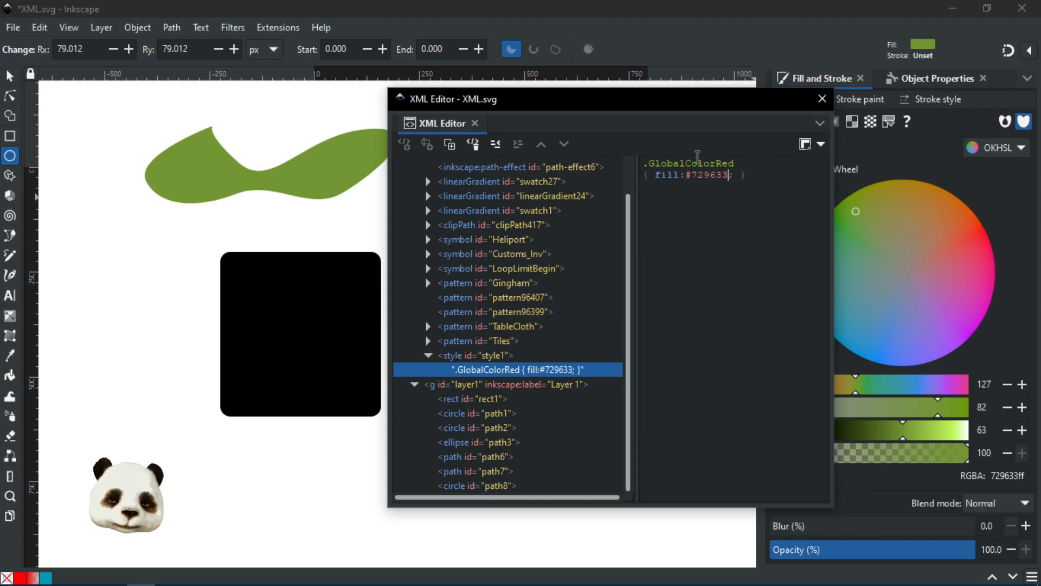
pyautogui.moveTo(674, 104)
pyautogui.mouseDown()
pyautogui.moveTo(498, 154)
pyautogui.moveTo(497, 124)
pyautogui.moveTo(623, 131)
pyautogui.moveTo(775, 211)
pyautogui.moveTo(703, 128)
pyautogui.moveTo(878, 102)
pyautogui.moveTo(1025, 163)
pyautogui.mouseUp()
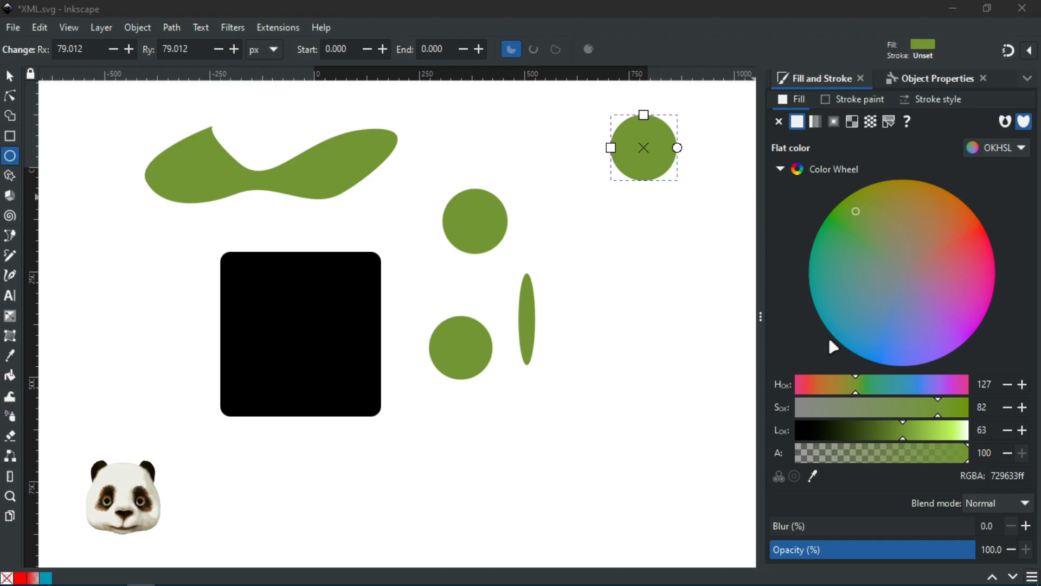
# Step: Type a .GlobalColorGold { fill: gold } rule into the style1 stylesheet
pyautogui.hotkey('ctrl', 'shift', 'x')
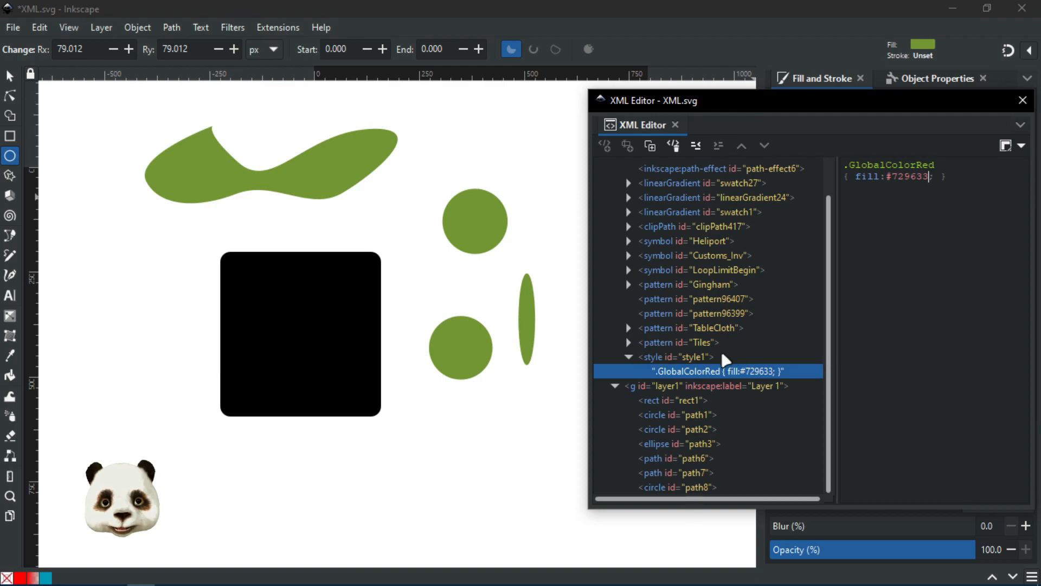
pyautogui.click(681, 357)
pyautogui.click(711, 372)
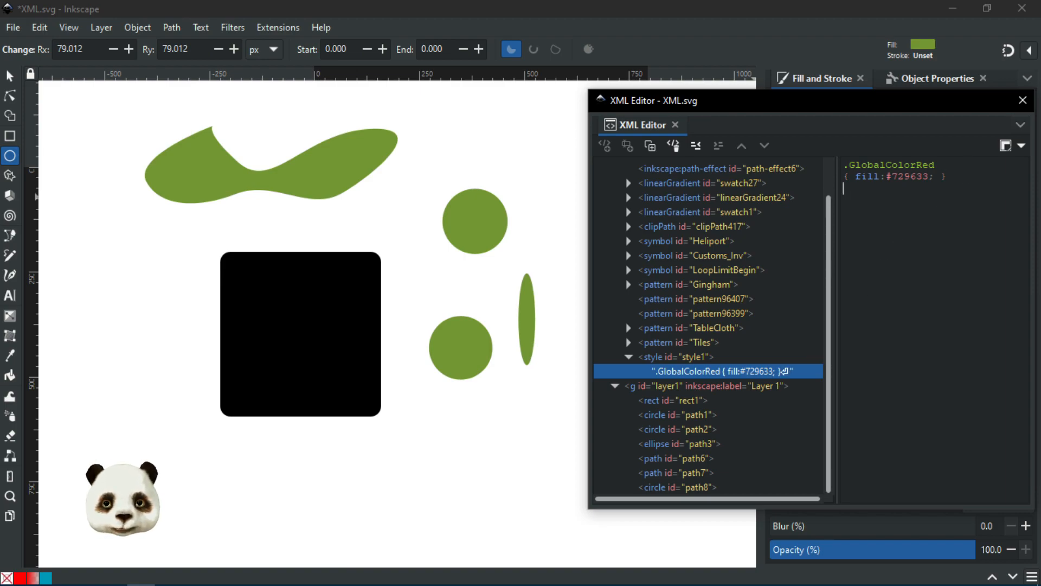
pyautogui.write('.')
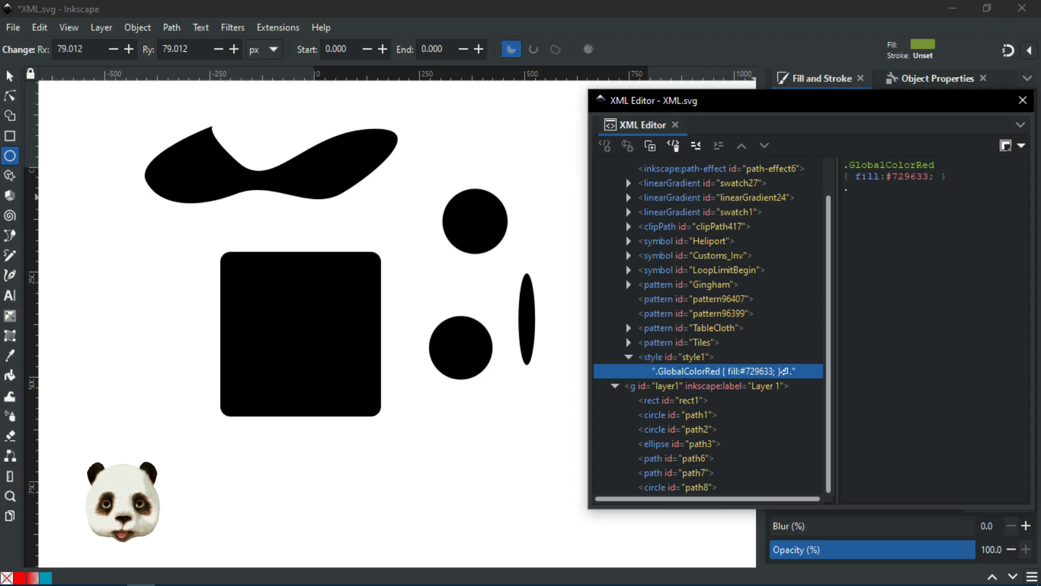
pyautogui.write('GlobalColorGold { ')
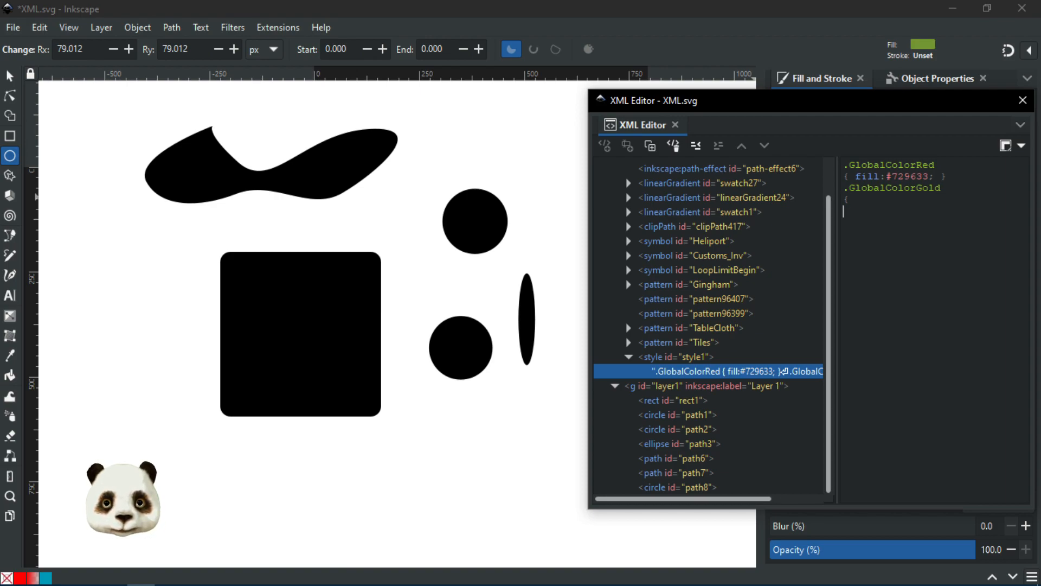
pyautogui.write('}')
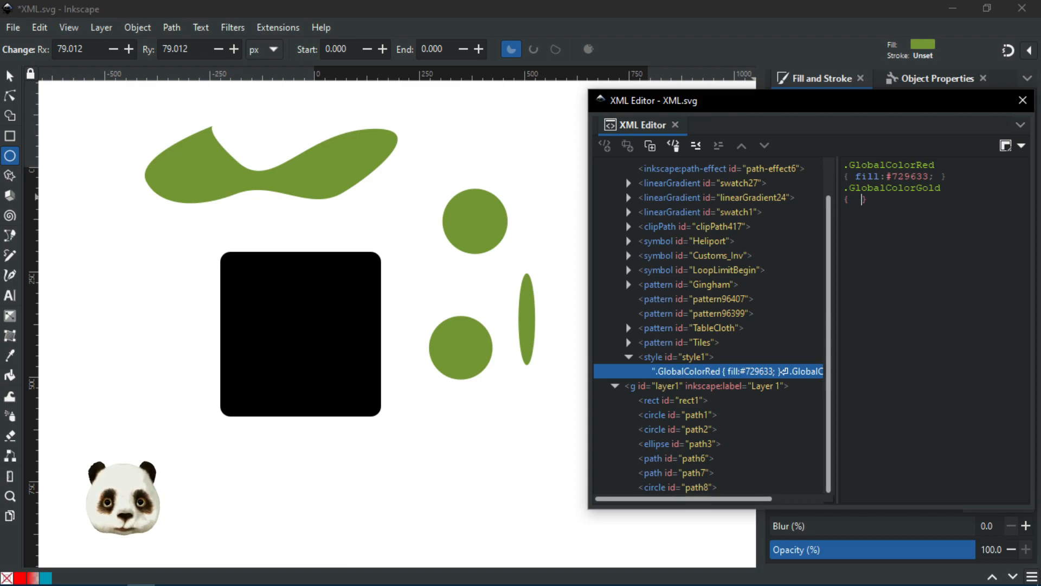
pyautogui.write('fill: gol')
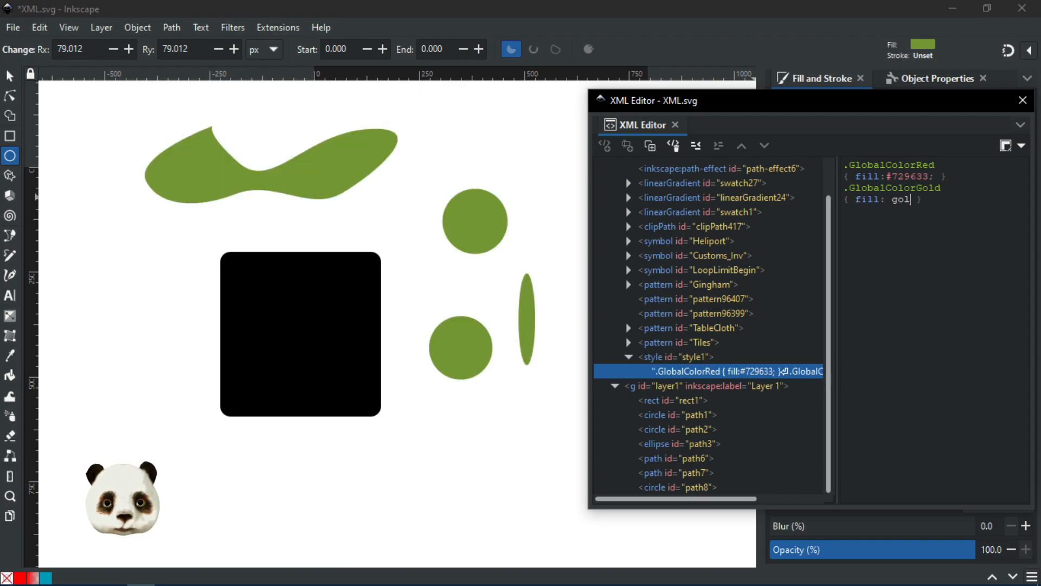
pyautogui.write('d')
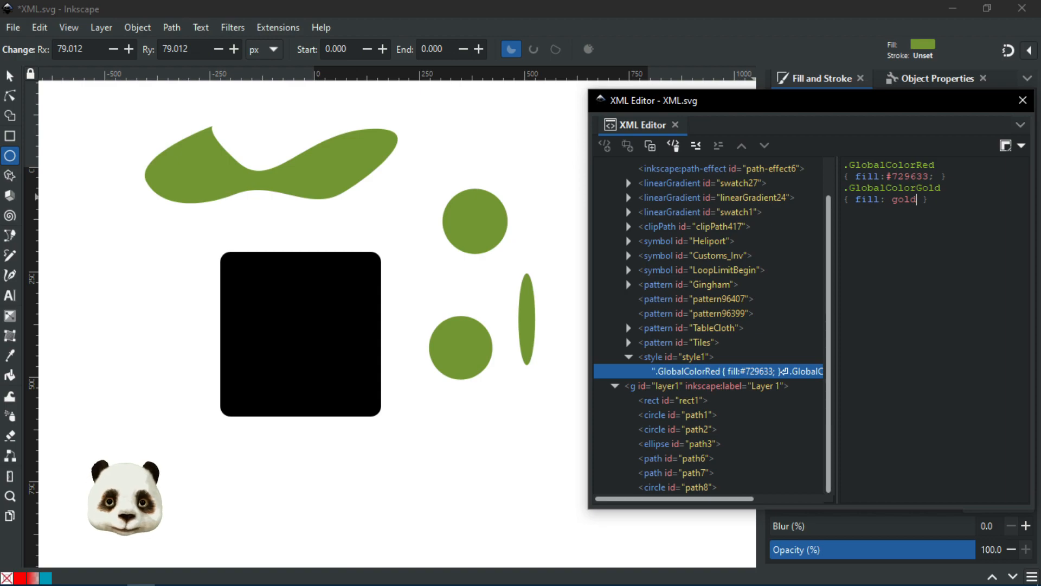
pyautogui.moveTo(796, 102); pyautogui.dragTo(1040, 104)
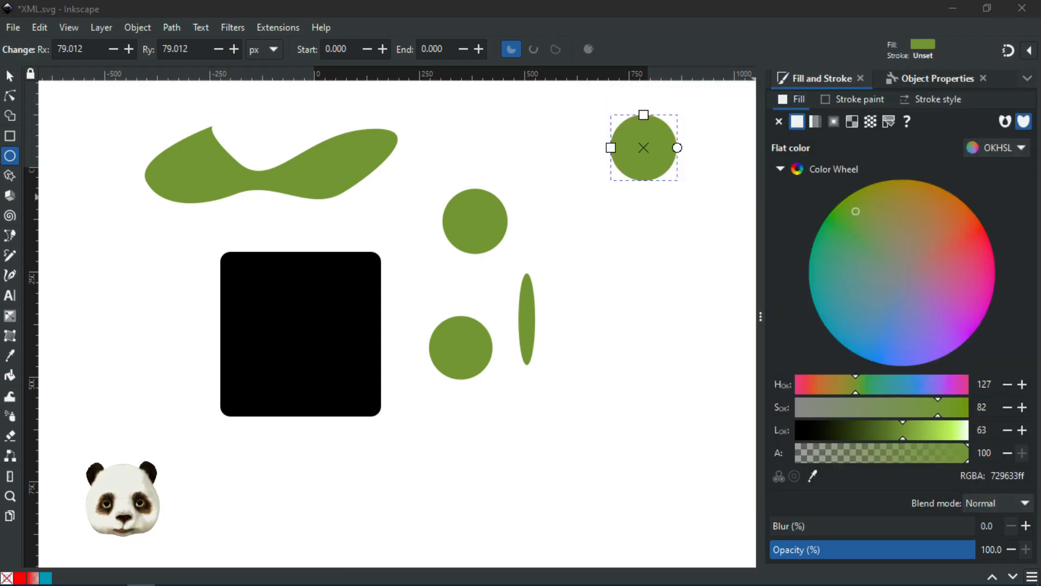
# Step: Change path7's class value from GlobalColorRed to GlobalColorGold
pyautogui.moveTo(1040, 86); pyautogui.dragTo(726, 22)
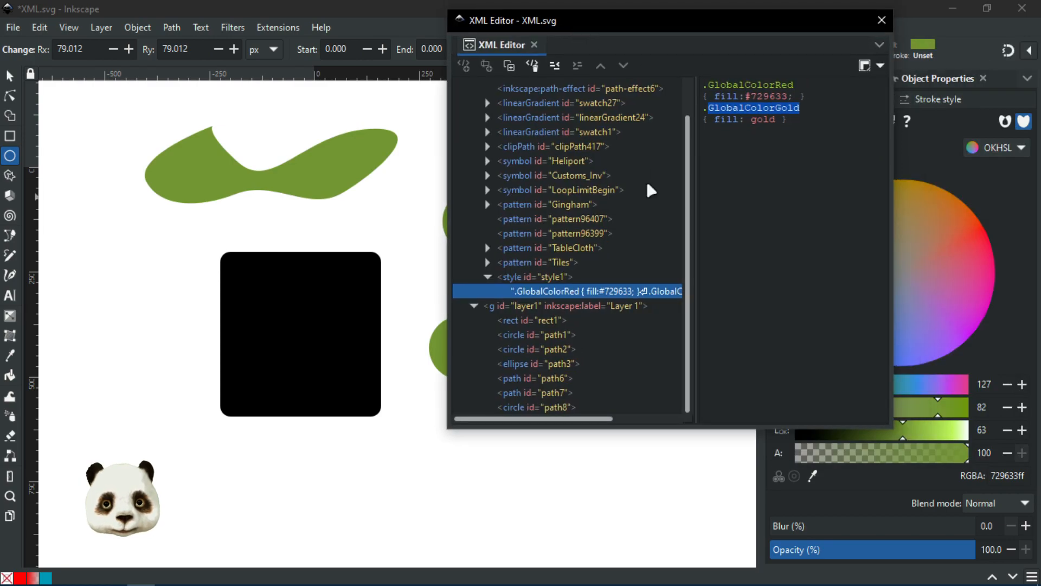
pyautogui.click(564, 407)
pyautogui.moveTo(594, 27); pyautogui.dragTo(803, 74)
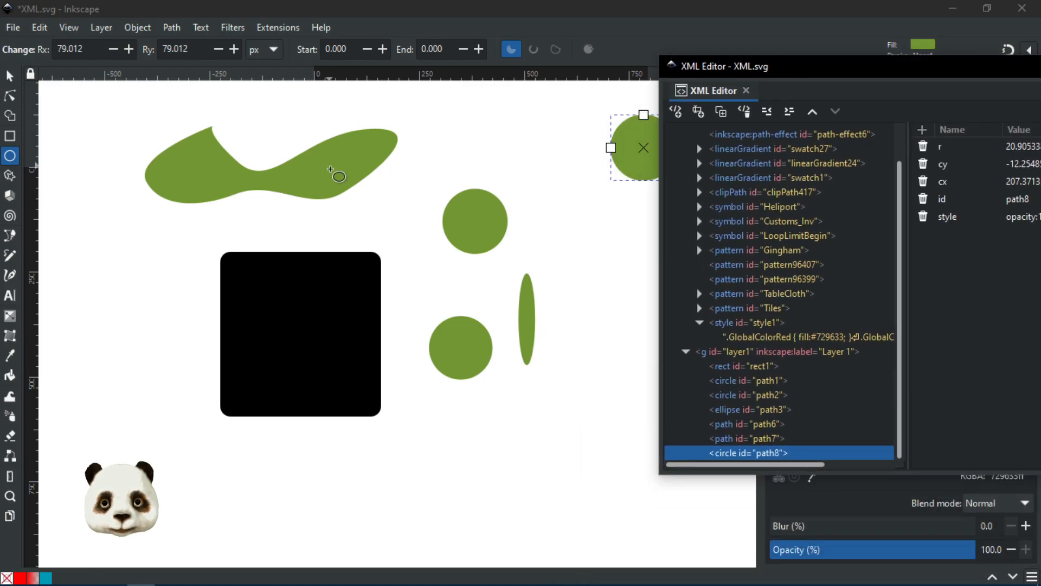
pyautogui.click(751, 439)
pyautogui.click(1020, 146)
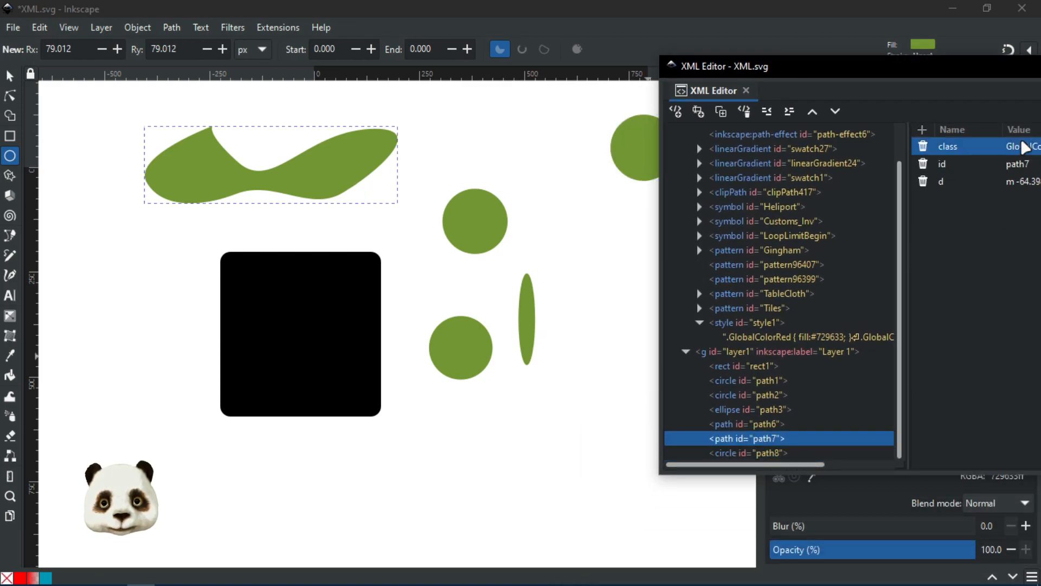
pyautogui.moveTo(923, 80); pyautogui.dragTo(811, 73)
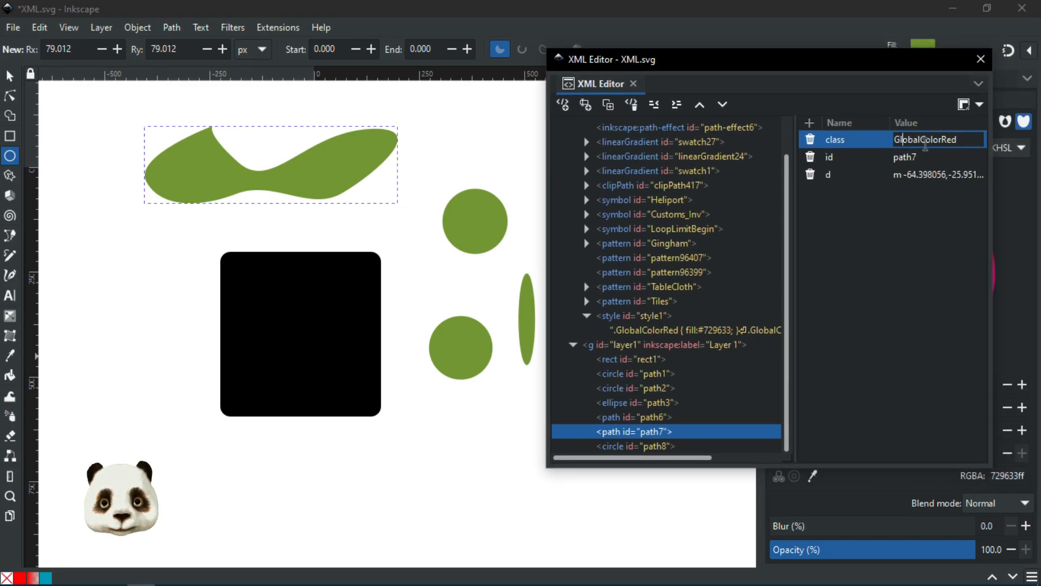
pyautogui.doubleClick(927, 142)
pyautogui.write('GlobalColorGold')
pyautogui.press('Return')
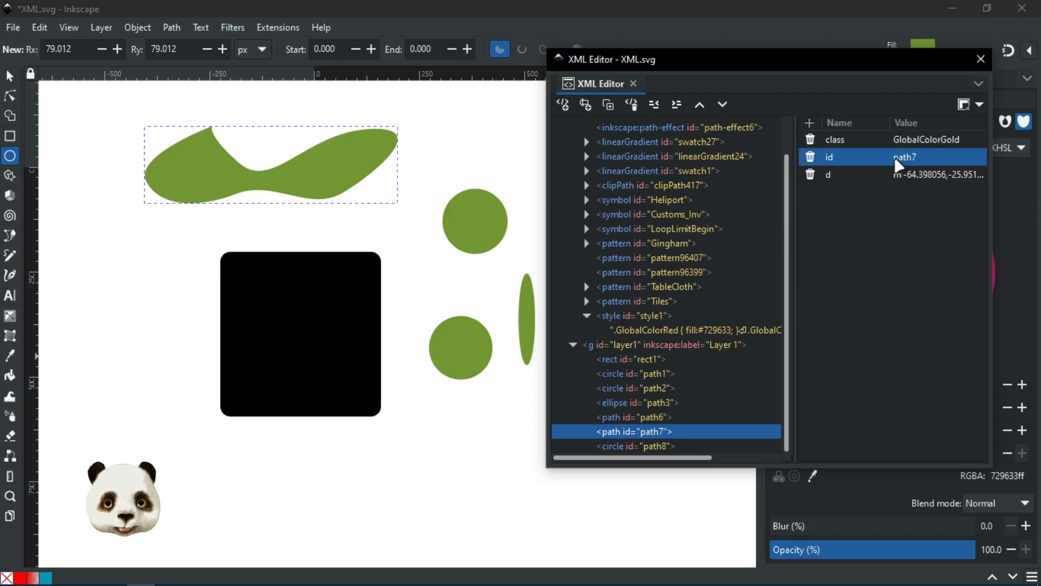
# Step: Add a semicolon after gold in the GlobalColorGold CSS rule
pyautogui.click(678, 332)
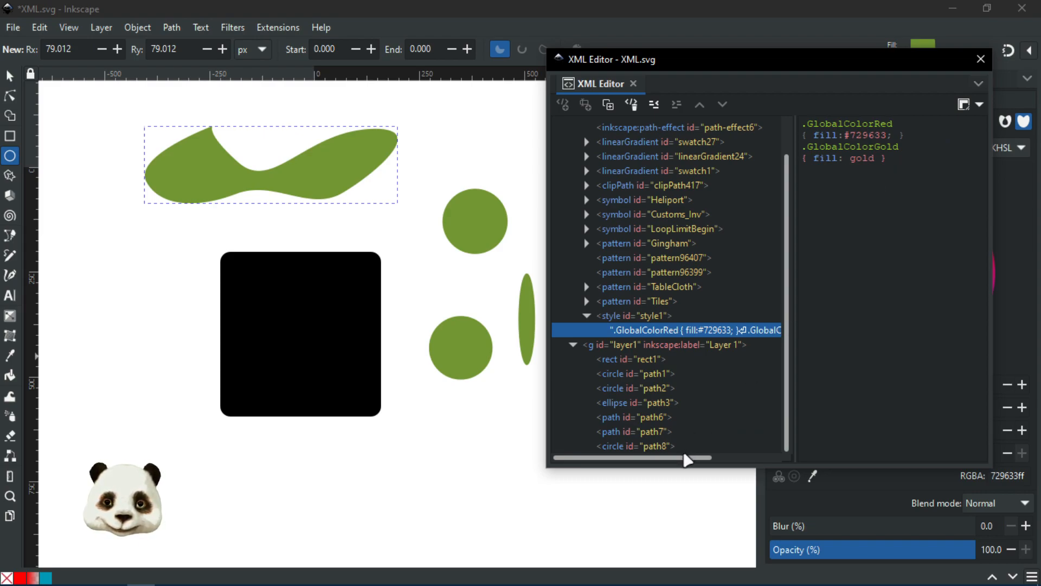
pyautogui.moveTo(699, 458); pyautogui.dragTo(747, 449)
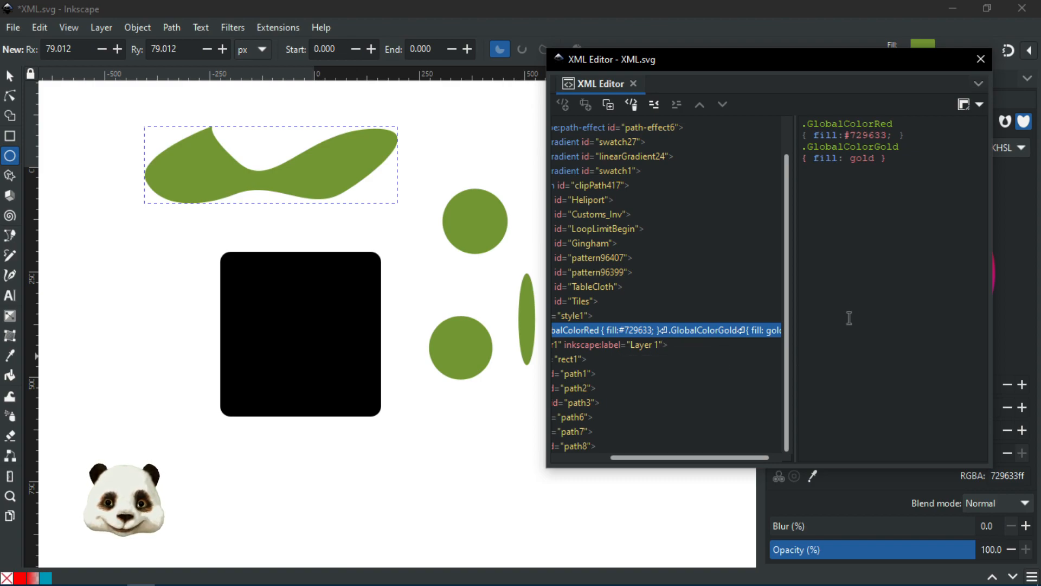
pyautogui.moveTo(670, 458); pyautogui.dragTo(635, 457)
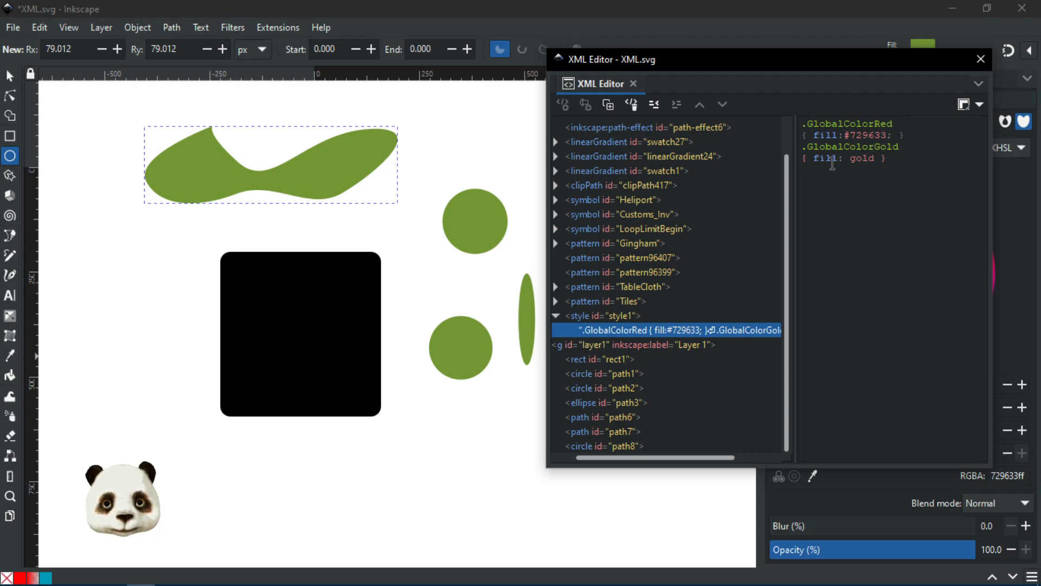
pyautogui.click(879, 159)
pyautogui.write(';')
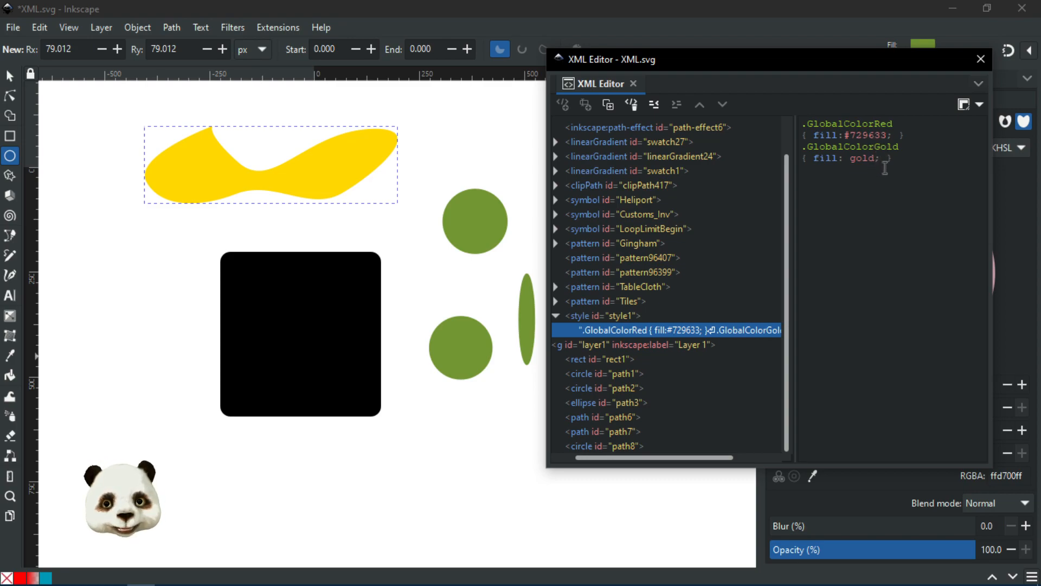
pyautogui.moveTo(727, 56); pyautogui.dragTo(888, 82)
# Step: Add a class attribute GlobalColorGold to the top-right circle path8
pyautogui.click(658, 146)
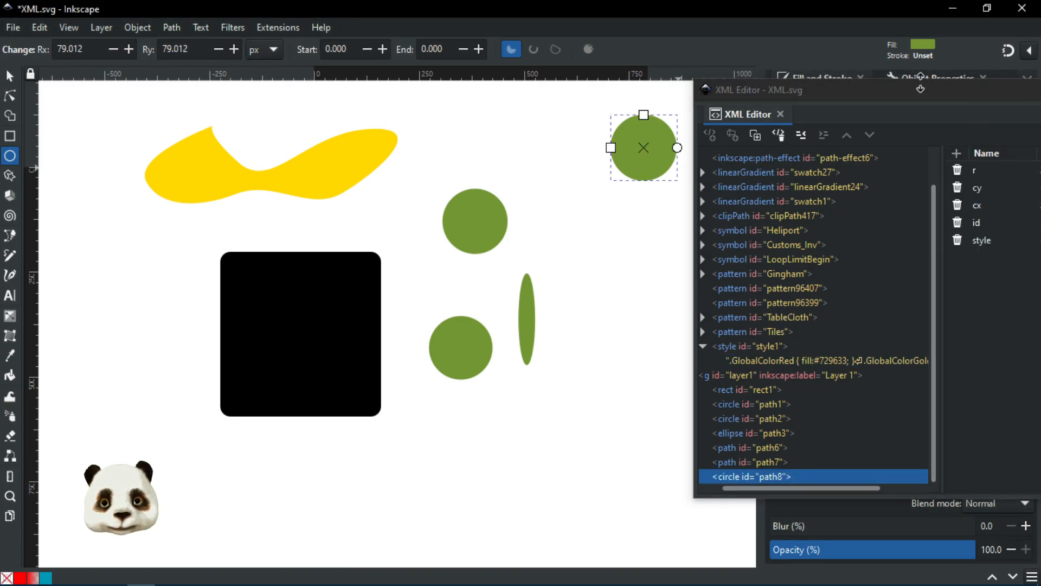
pyautogui.moveTo(816, 89); pyautogui.dragTo(681, 85)
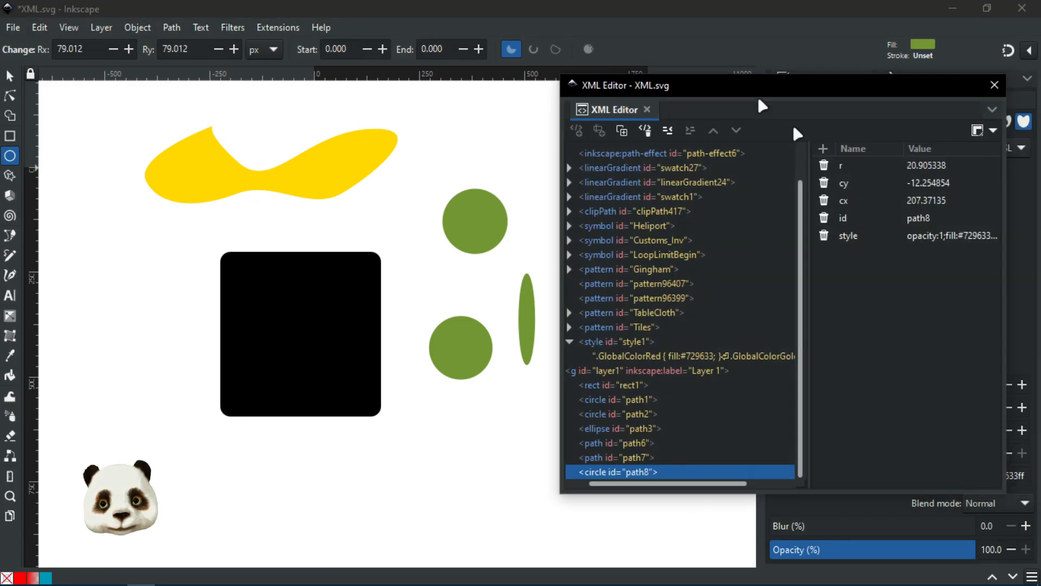
pyautogui.click(824, 150)
pyautogui.write('class')
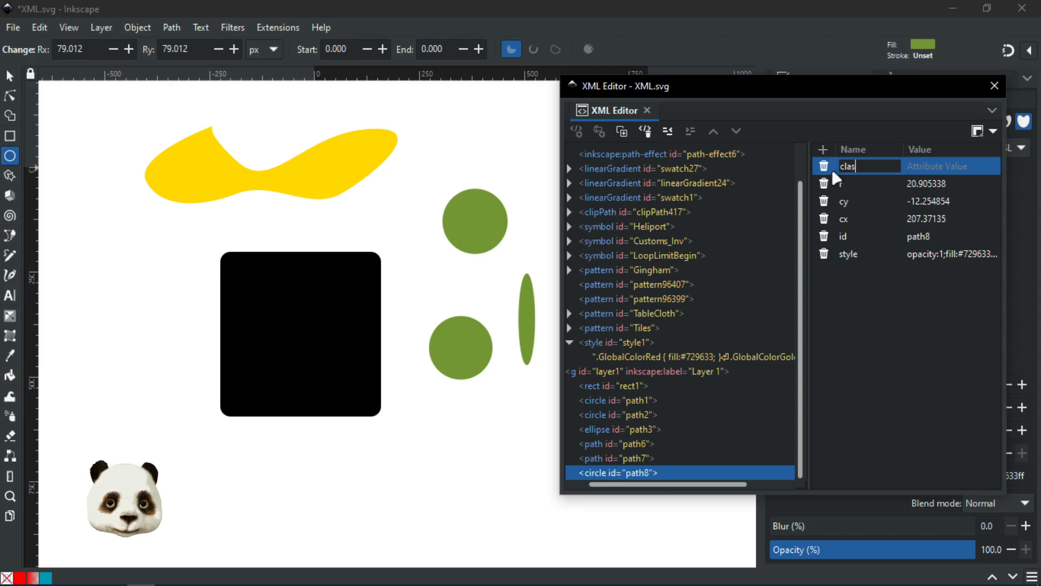
pyautogui.press('Return')
pyautogui.write('GlobalColorGold')
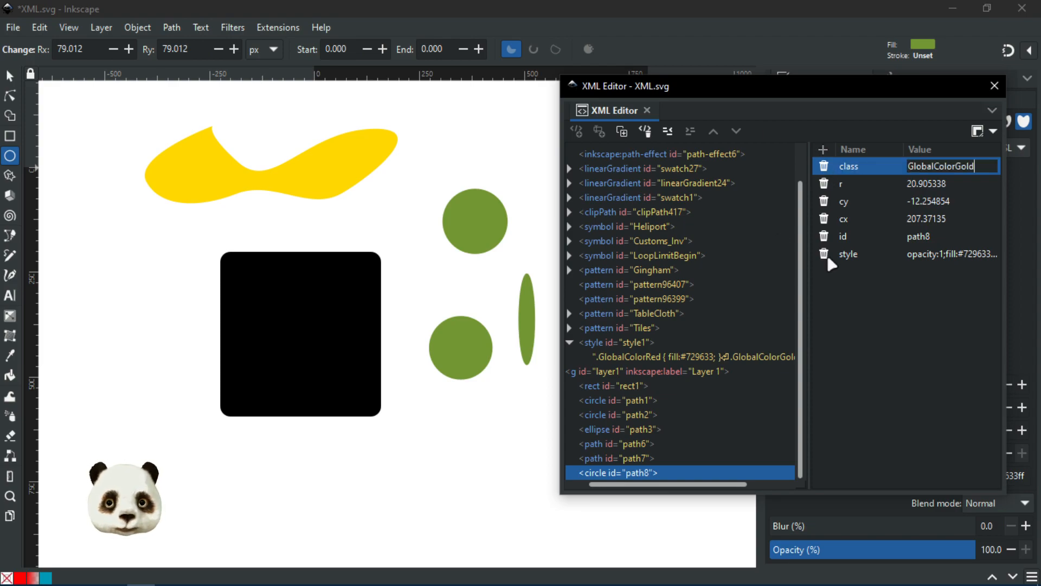
pyautogui.press('Return')
pyautogui.moveTo(775, 89)
pyautogui.mouseDown()
pyautogui.moveTo(812, 190)
pyautogui.moveTo(659, 204)
pyautogui.moveTo(995, 119)
pyautogui.moveTo(929, 87)
pyautogui.moveTo(903, 86)
pyautogui.moveTo(857, 156)
pyautogui.moveTo(773, 195)
pyautogui.moveTo(757, 162)
pyautogui.moveTo(776, 132)
pyautogui.moveTo(769, 117)
pyautogui.moveTo(767, 161)
pyautogui.moveTo(734, 186)
pyautogui.moveTo(730, 170)
pyautogui.moveTo(1040, 162)
pyautogui.moveTo(1040, 136)
pyautogui.mouseUp()
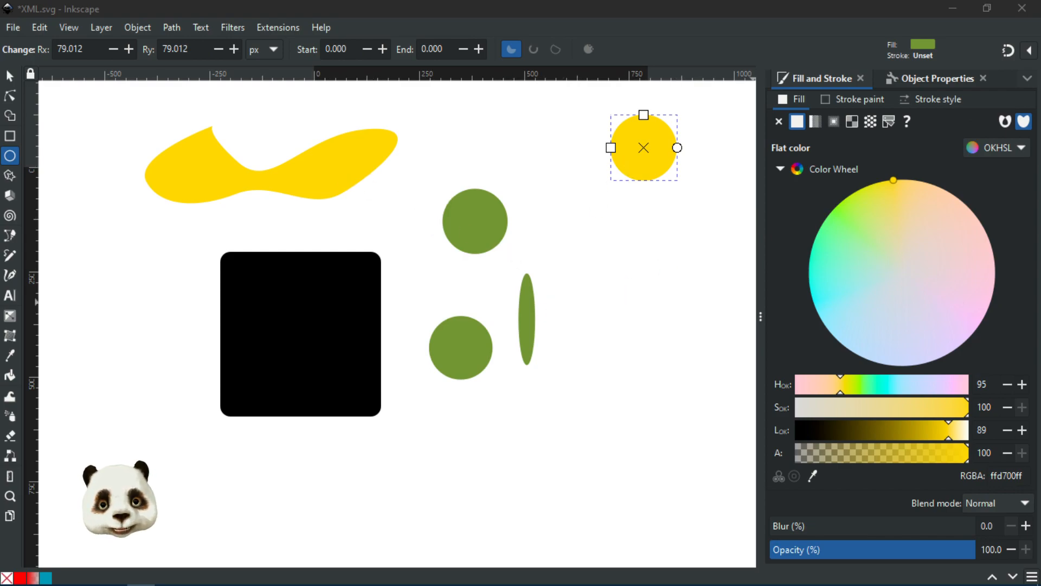
# Step: Select the style1 text node and scroll to read the GlobalColorRed and GlobalColorGold rules
pyautogui.moveTo(1040, 76); pyautogui.dragTo(701, 76)
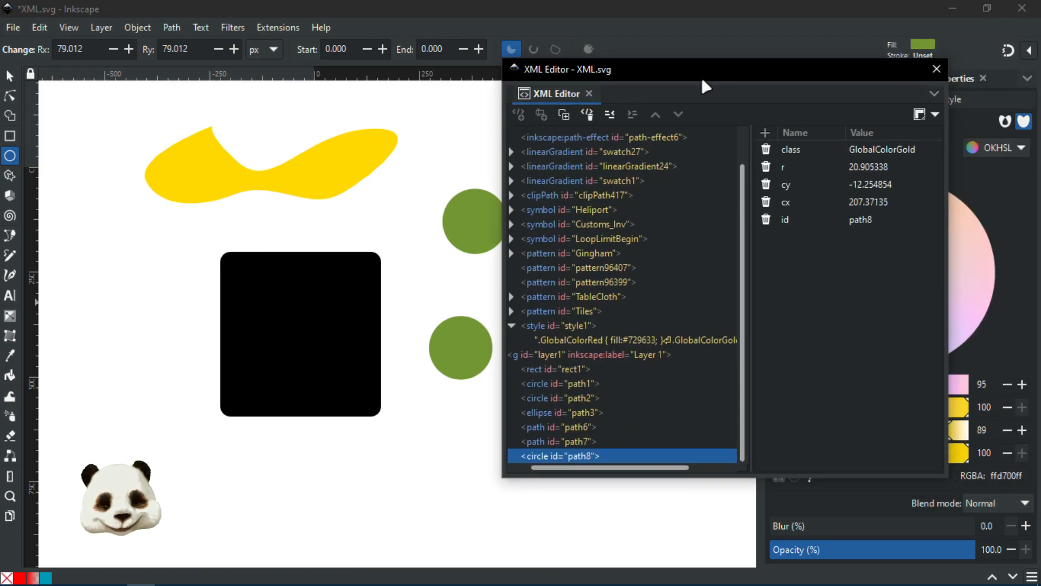
pyautogui.click(646, 340)
pyautogui.moveTo(653, 468); pyautogui.dragTo(736, 477)
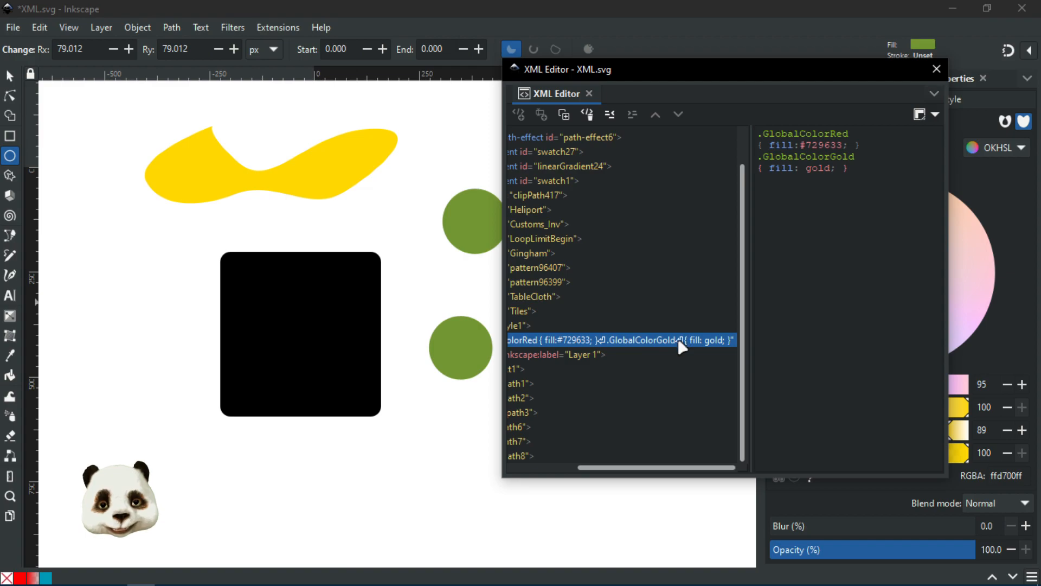
pyautogui.moveTo(672, 471); pyautogui.dragTo(594, 464)
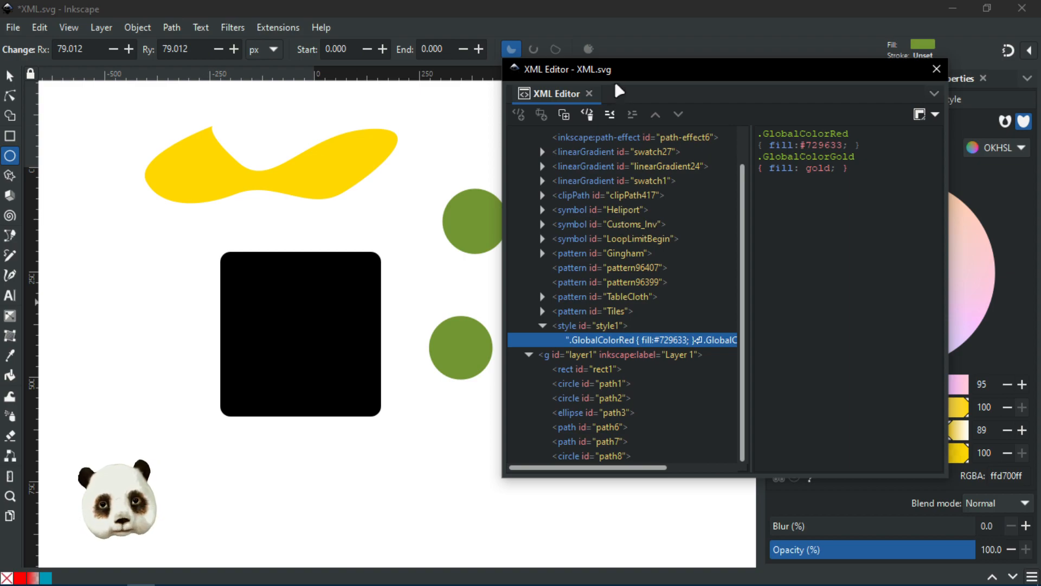
pyautogui.moveTo(637, 76)
pyautogui.mouseDown()
pyautogui.moveTo(668, 82)
pyautogui.moveTo(653, 95)
pyautogui.moveTo(745, 81)
pyautogui.mouseUp()
# Step: Delete the style1 element's id attribute, then delete the style element itself
pyautogui.click(698, 335)
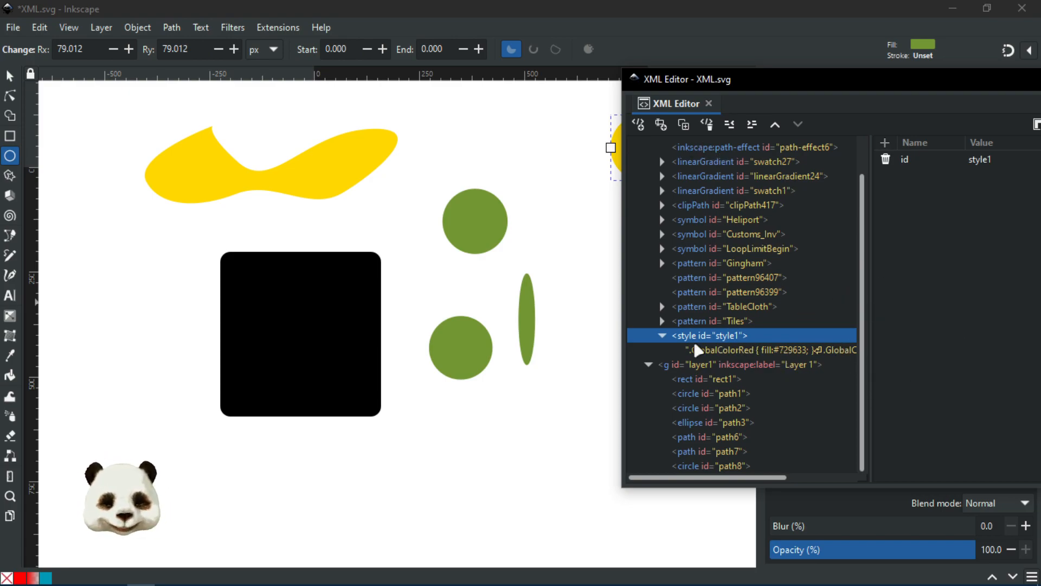
pyautogui.moveTo(857, 86); pyautogui.dragTo(779, 80)
pyautogui.click(805, 157)
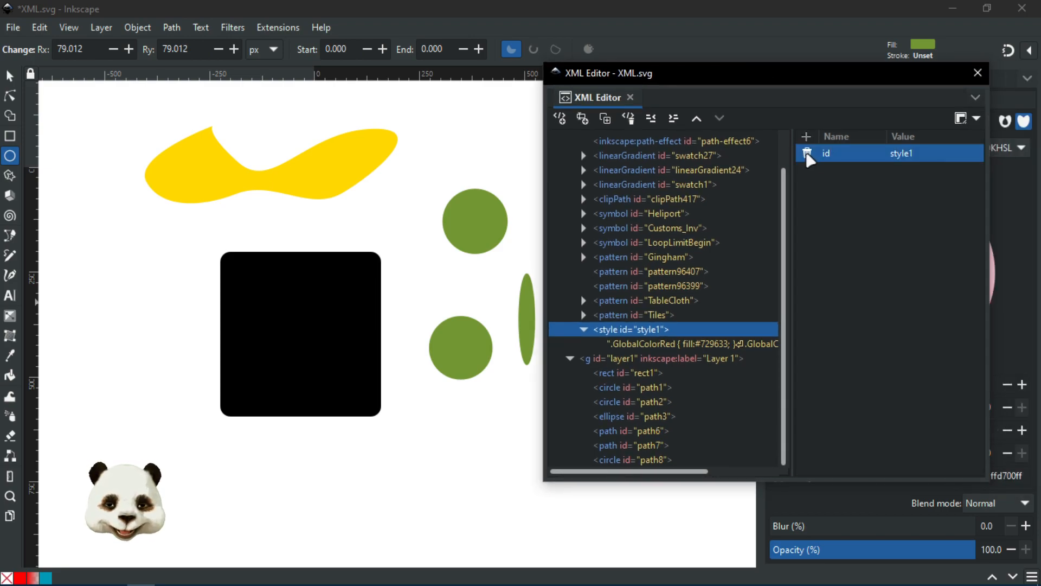
pyautogui.click(807, 154)
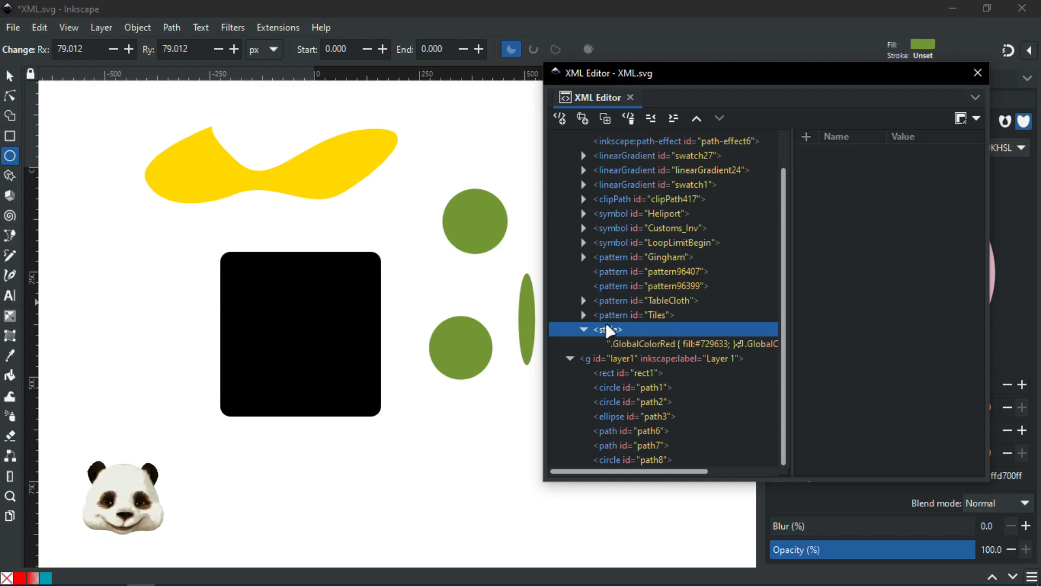
pyautogui.click(632, 123)
# Step: Inspect circle path8's attributes, such as its radius, in the XML Editor
pyautogui.moveTo(688, 82); pyautogui.dragTo(845, 76)
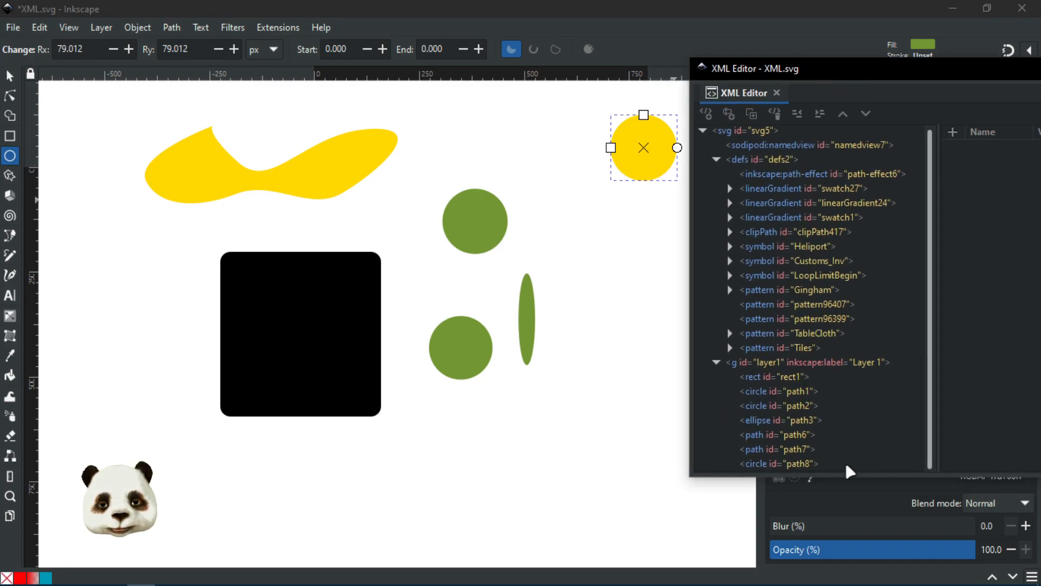
pyautogui.click(805, 464)
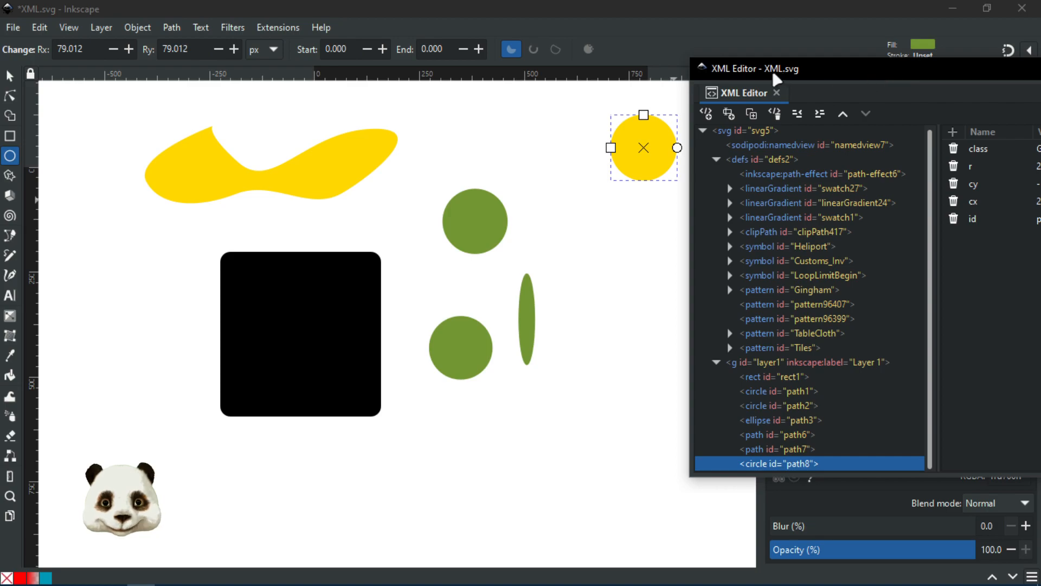
pyautogui.moveTo(839, 79); pyautogui.dragTo(693, 75)
pyautogui.click(878, 163)
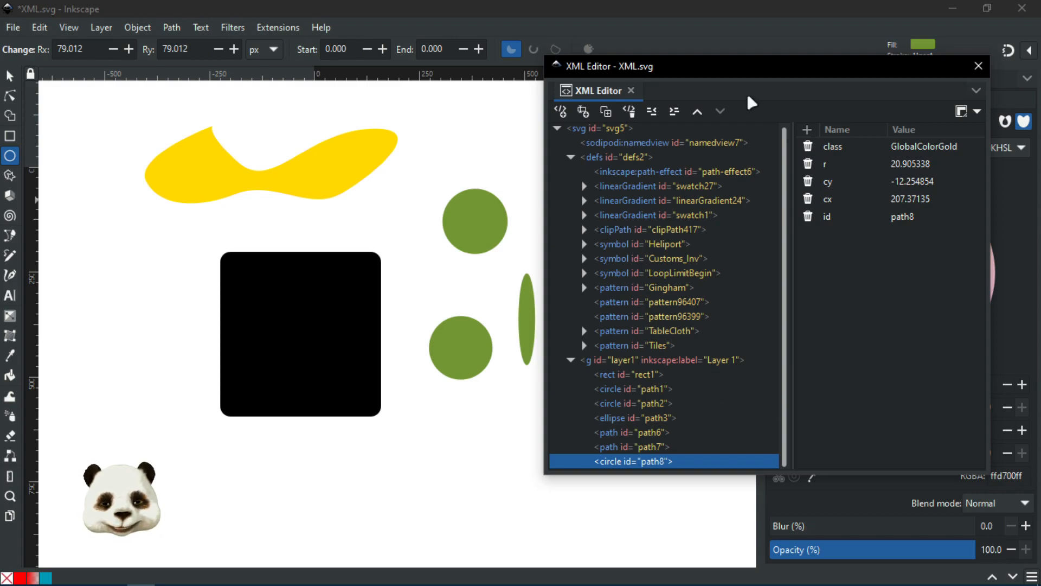
pyautogui.moveTo(720, 67)
pyautogui.mouseDown()
pyautogui.moveTo(871, 93)
pyautogui.moveTo(1040, 238)
pyautogui.mouseUp()
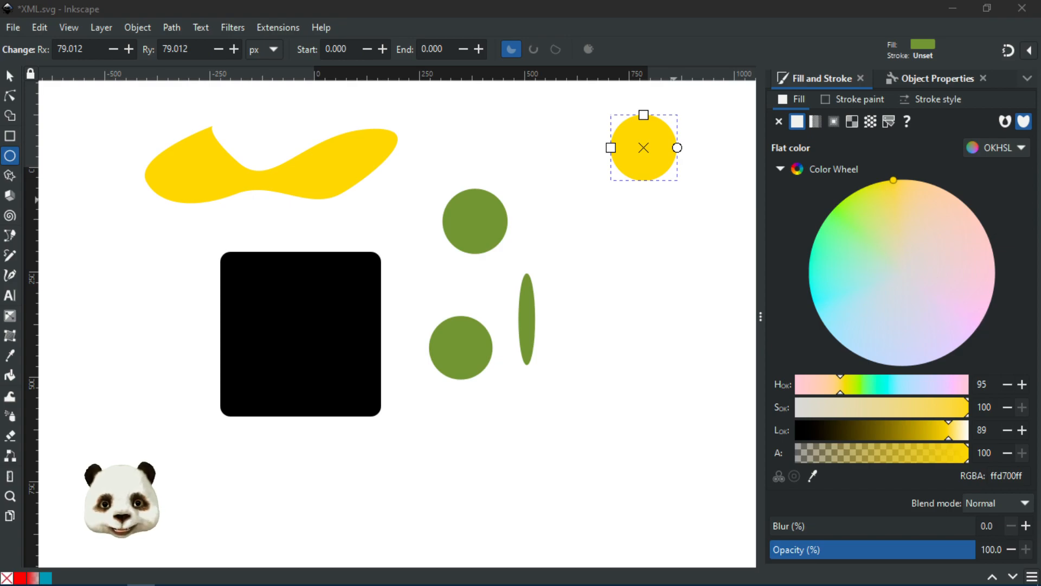
pyautogui.hotkey('ctrl', 'shift', 'x')
pyautogui.moveTo(827, 123); pyautogui.dragTo(783, 117)
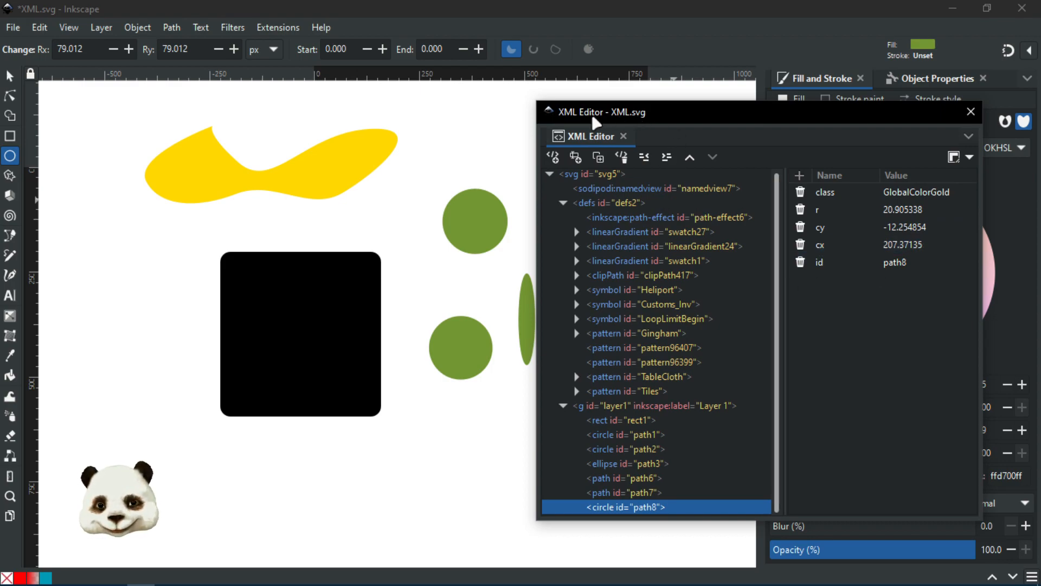
# Step: Undo a stray ellipse, then select and delete all yellow and green shapes
pyautogui.hotkey('ctrl', 'shift', 'x')
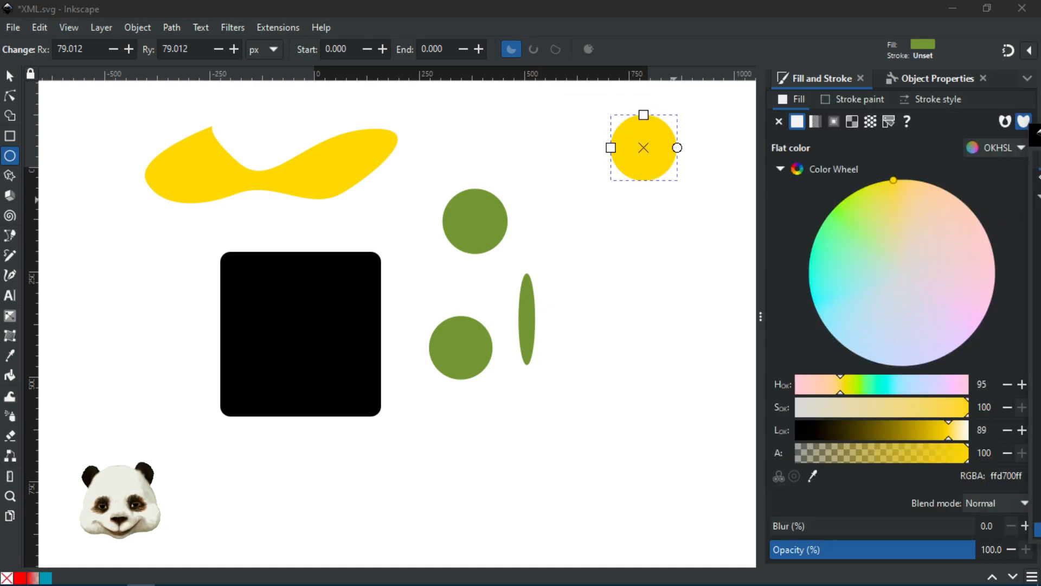
pyautogui.moveTo(120, 97); pyautogui.dragTo(440, 207)
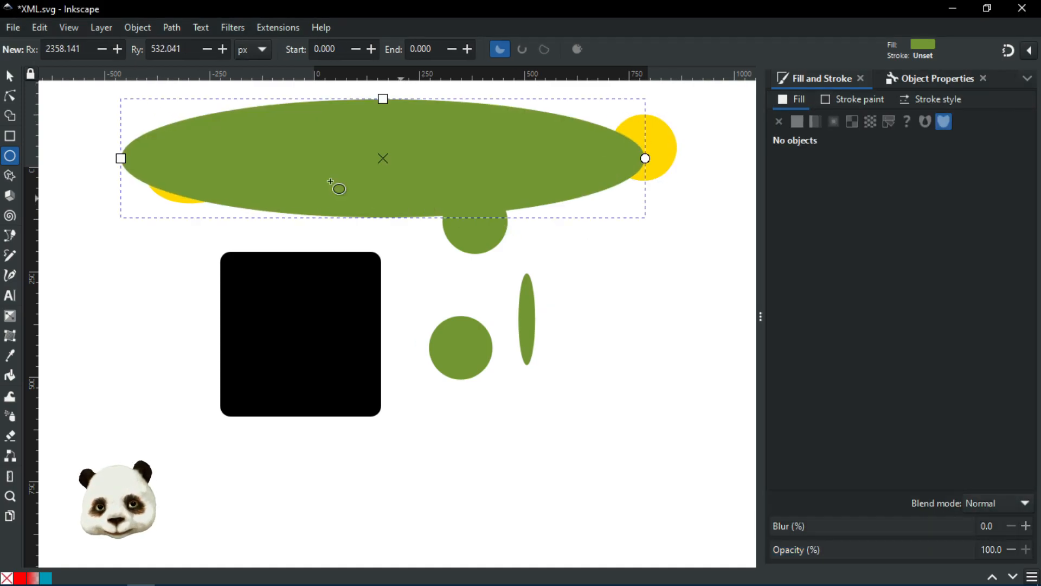
pyautogui.hotkey('ctrl', 'z')
pyautogui.click(10, 76)
pyautogui.moveTo(129, 90); pyautogui.dragTo(681, 255)
pyautogui.moveTo(463, 423); pyautogui.dragTo(414, 448)
pyautogui.moveTo(550, 118); pyautogui.dragTo(397, 307)
pyautogui.press('Delete')
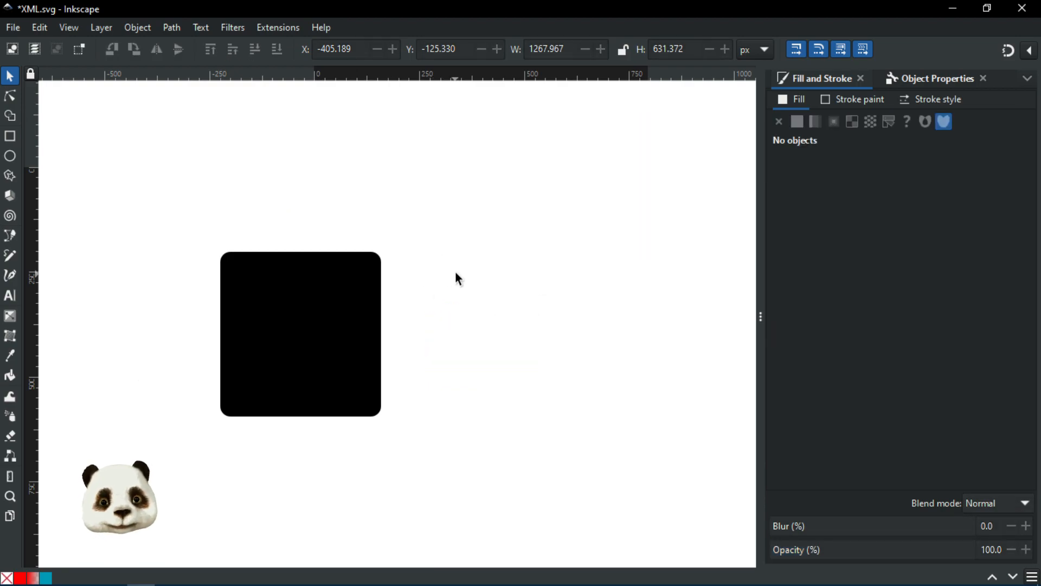
# Step: Confirm in the XML Editor that only rect1 and path6 remain, then centre the square
pyautogui.hotkey('ctrl', 'shift', 'x')
pyautogui.moveTo(640, 160); pyautogui.dragTo(666, 119)
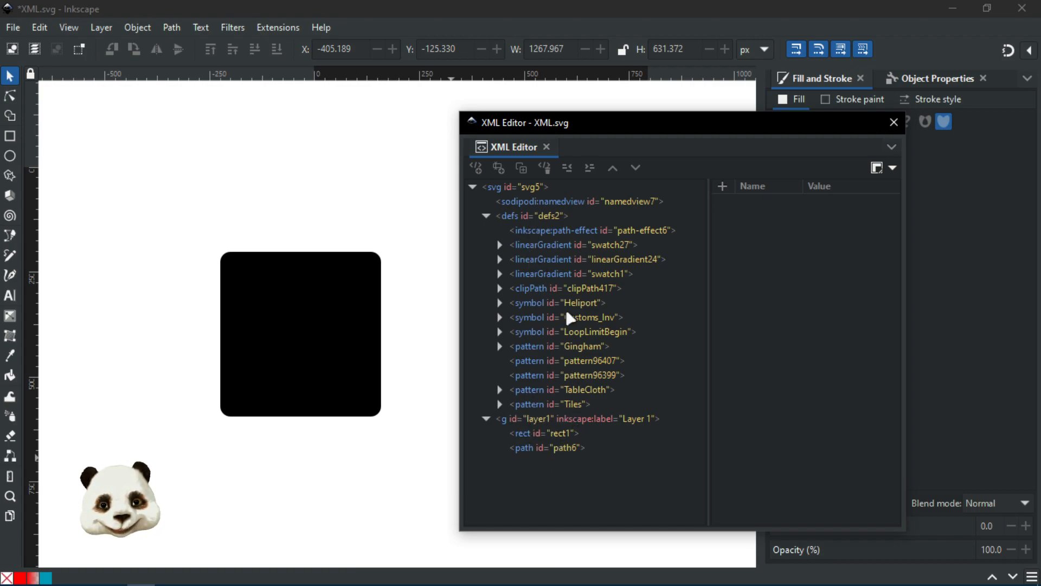
pyautogui.moveTo(613, 122); pyautogui.dragTo(1014, 241)
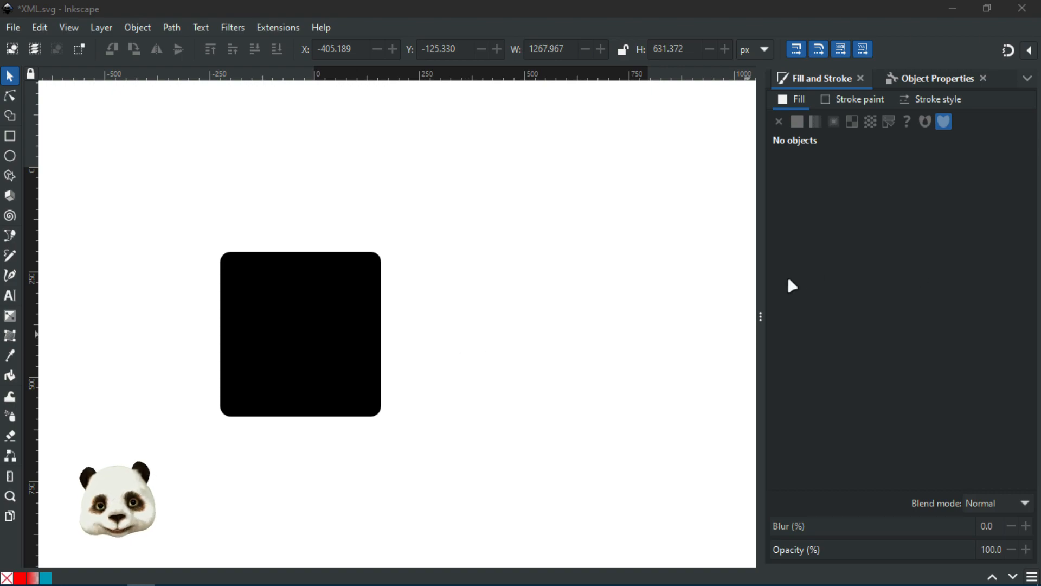
pyautogui.moveTo(445, 367); pyautogui.dragTo(572, 371)
# Step: Give the black rounded square a brownish-red fill (bd2c30)
pyautogui.click(502, 340)
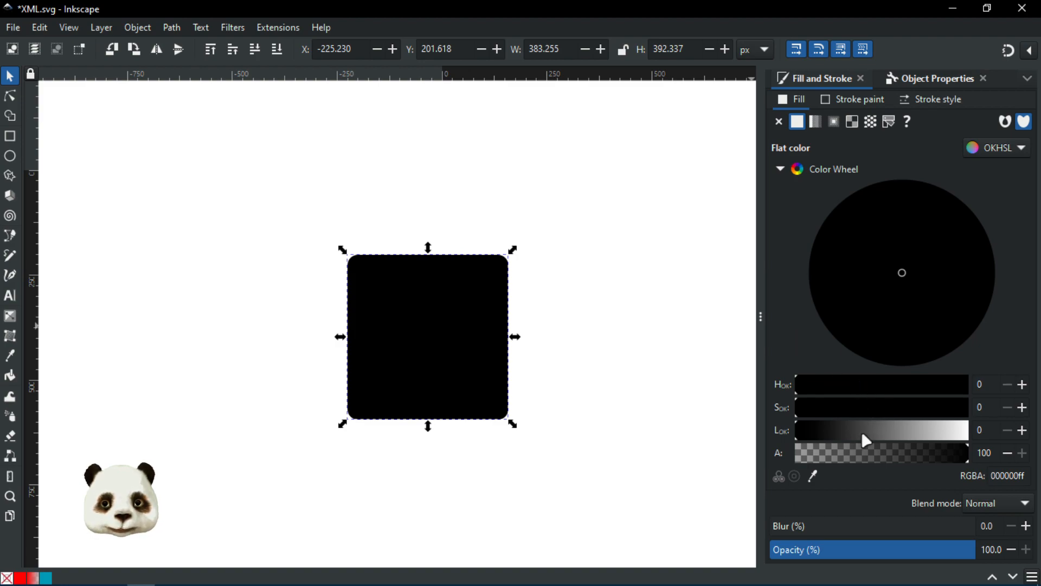
pyautogui.moveTo(867, 439); pyautogui.dragTo(886, 430)
pyautogui.moveTo(913, 267)
pyautogui.mouseDown()
pyautogui.moveTo(863, 221)
pyautogui.moveTo(904, 212)
pyautogui.moveTo(976, 244)
pyautogui.mouseUp()
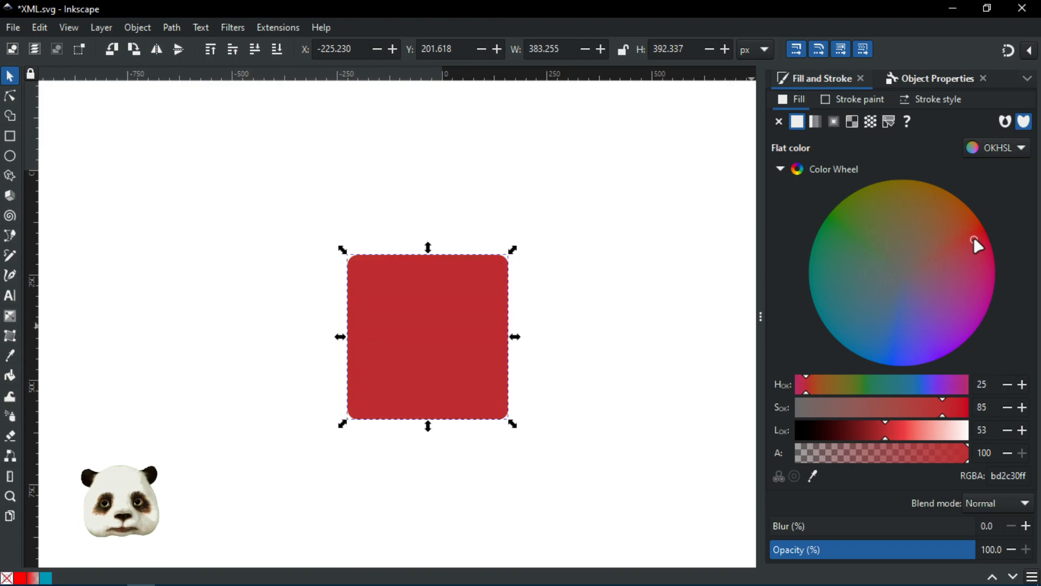
pyautogui.moveTo(595, 309); pyautogui.dragTo(539, 312)
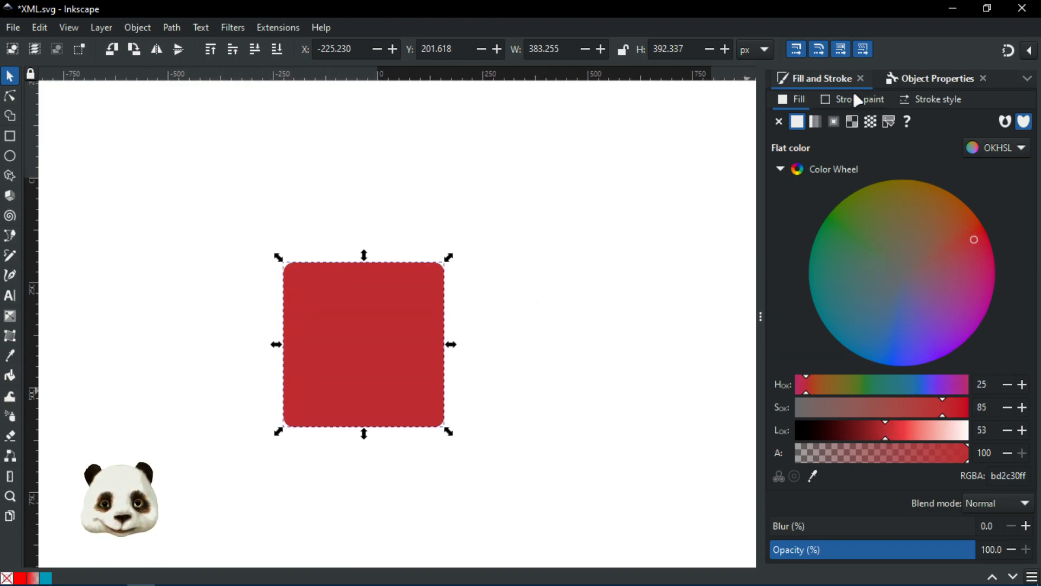
# Step: Switch the square's stroke to a flat colour and make it green
pyautogui.click(931, 100)
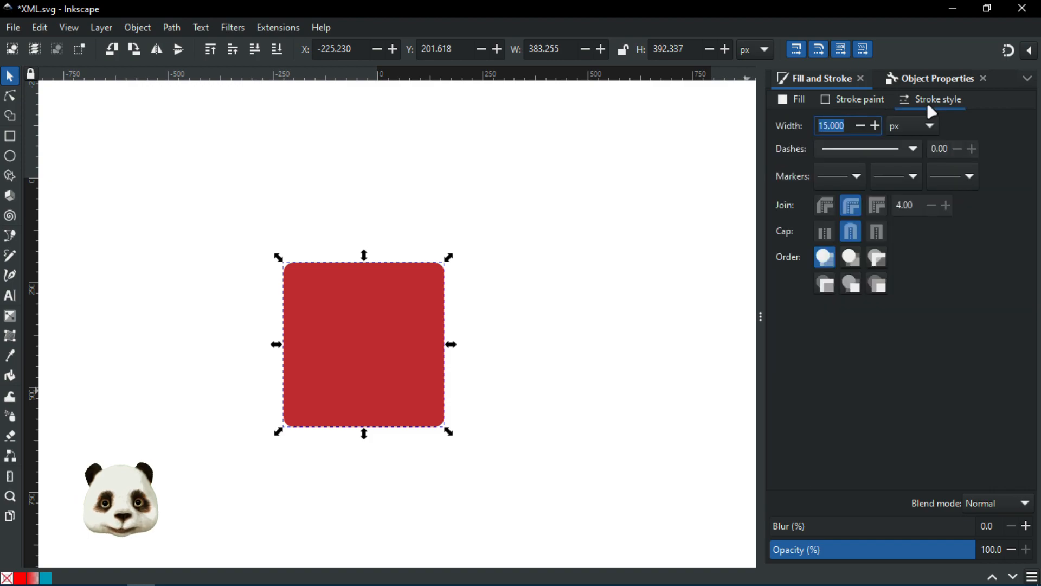
pyautogui.click(842, 126)
pyautogui.moveTo(842, 125); pyautogui.dragTo(808, 123)
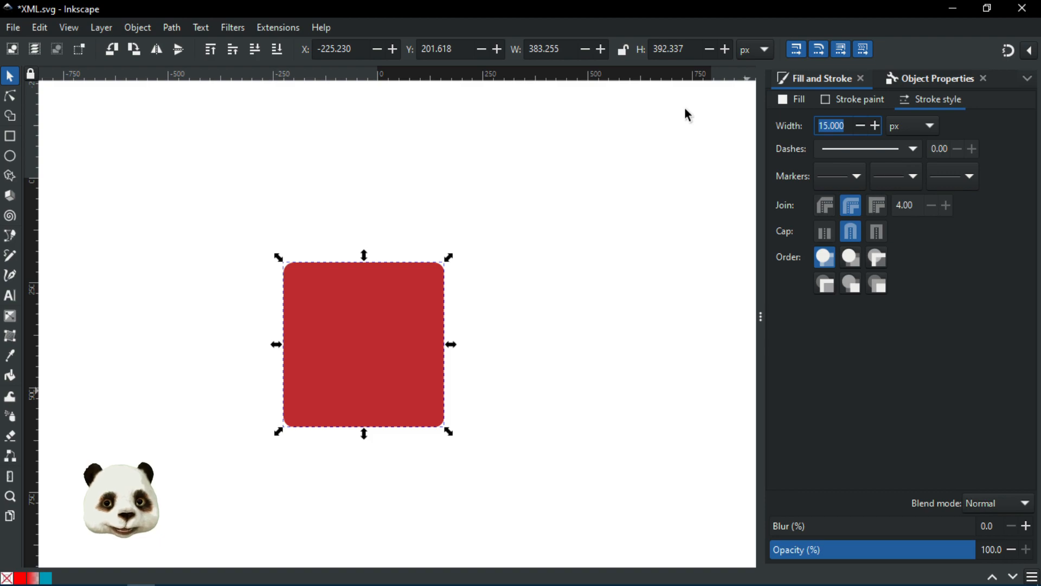
pyautogui.write('3')
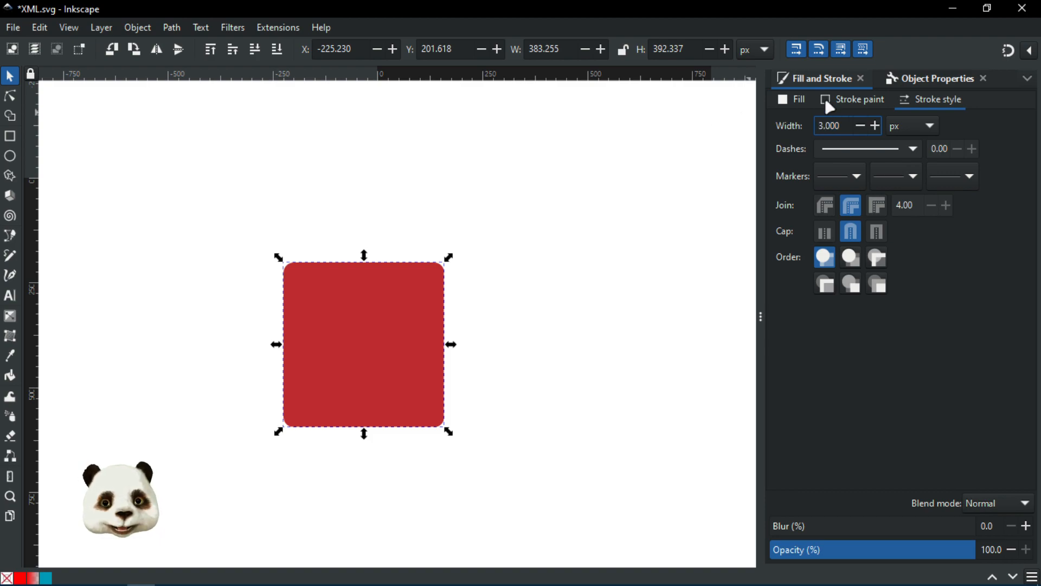
pyautogui.click(826, 101)
pyautogui.click(796, 122)
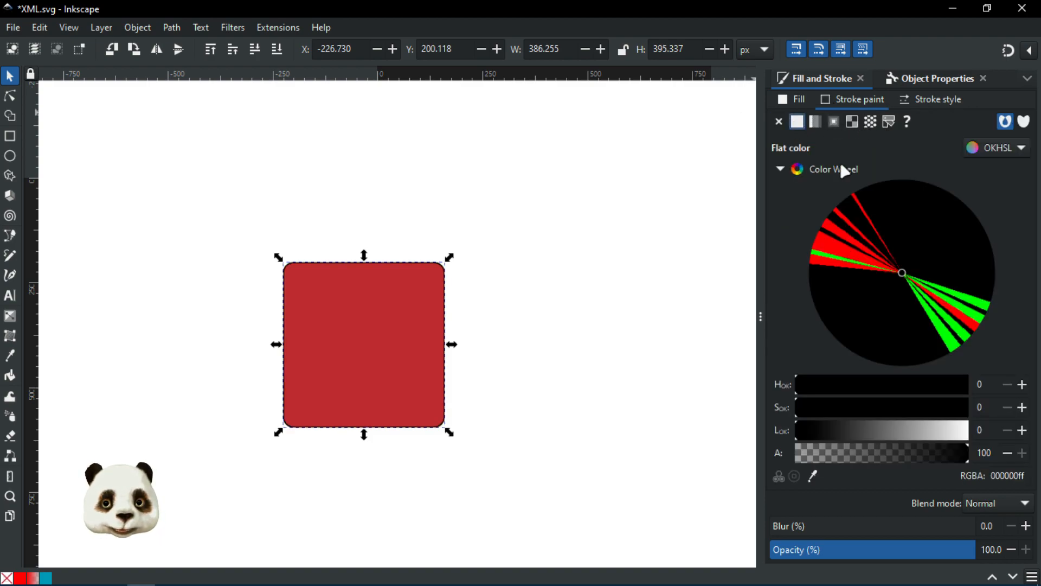
pyautogui.click(846, 242)
pyautogui.click(938, 304)
pyautogui.click(967, 297)
pyautogui.click(971, 299)
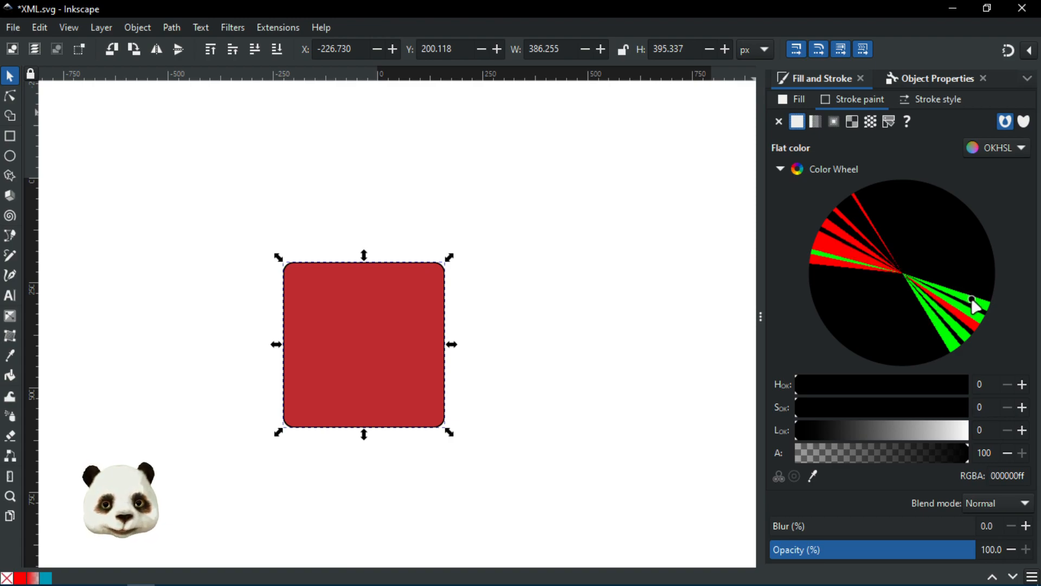
pyautogui.moveTo(874, 432); pyautogui.dragTo(891, 429)
pyautogui.moveTo(884, 233); pyautogui.dragTo(847, 223)
# Step: Set the stroke width to 15 px and tune the stroke to muted teal 567e7d
pyautogui.click(930, 99)
pyautogui.click(853, 126)
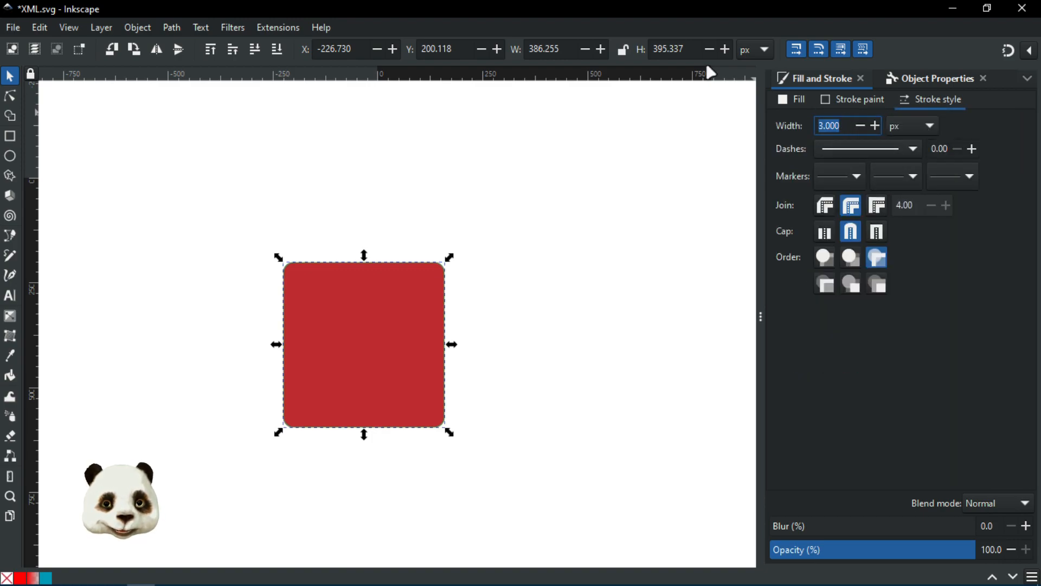
pyautogui.write('15')
pyautogui.press('Return')
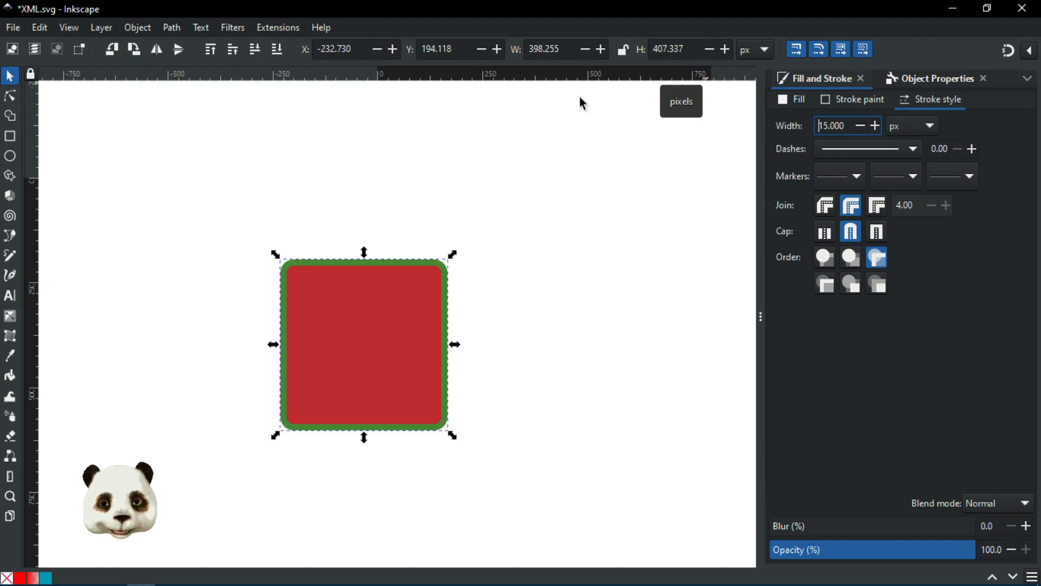
pyautogui.click(850, 103)
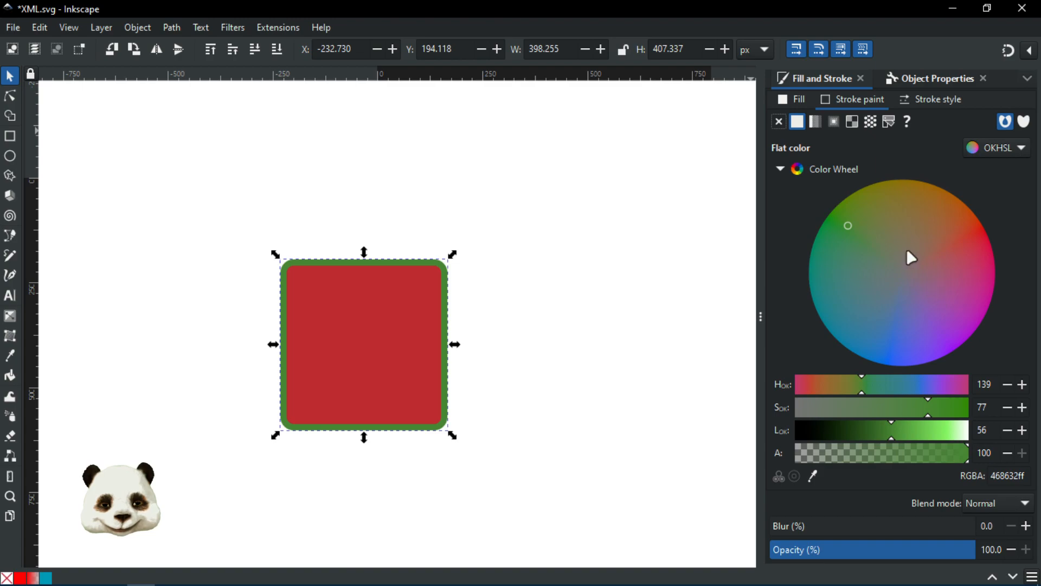
pyautogui.moveTo(897, 203)
pyautogui.mouseDown()
pyautogui.moveTo(927, 194)
pyautogui.moveTo(923, 218)
pyautogui.moveTo(969, 222)
pyautogui.moveTo(962, 217)
pyautogui.moveTo(929, 331)
pyautogui.moveTo(837, 293)
pyautogui.moveTo(824, 256)
pyautogui.moveTo(806, 271)
pyautogui.moveTo(803, 296)
pyautogui.moveTo(843, 291)
pyautogui.mouseUp()
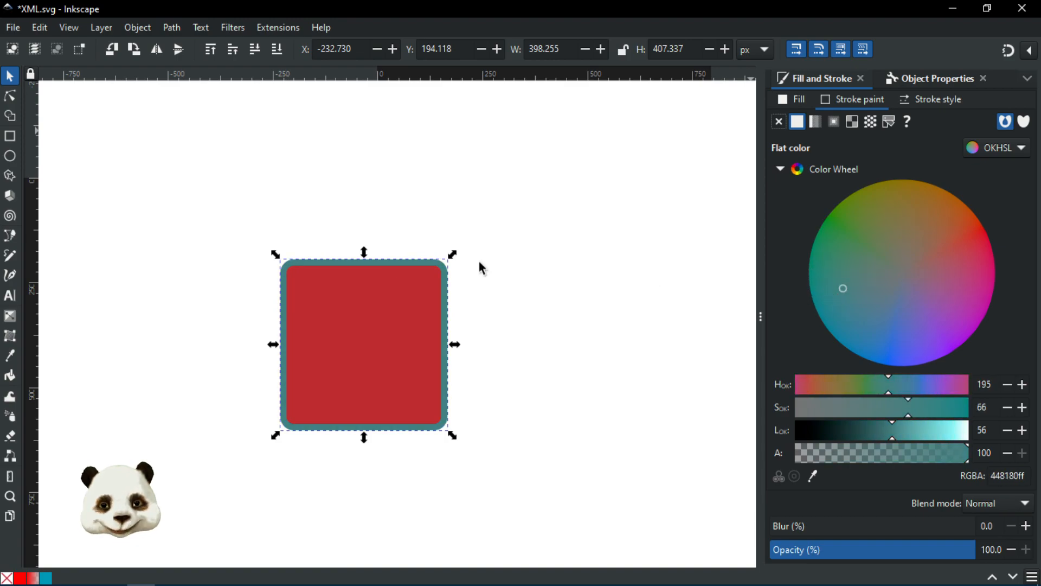
pyautogui.moveTo(841, 289); pyautogui.dragTo(839, 288)
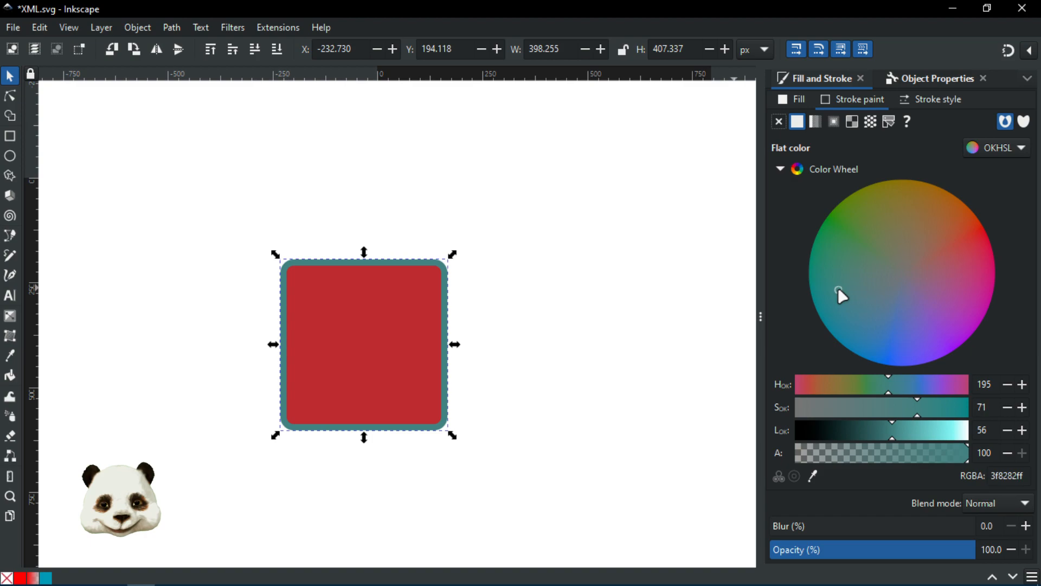
pyautogui.moveTo(874, 414)
pyautogui.mouseDown()
pyautogui.moveTo(883, 414)
pyautogui.moveTo(871, 412)
pyautogui.mouseUp()
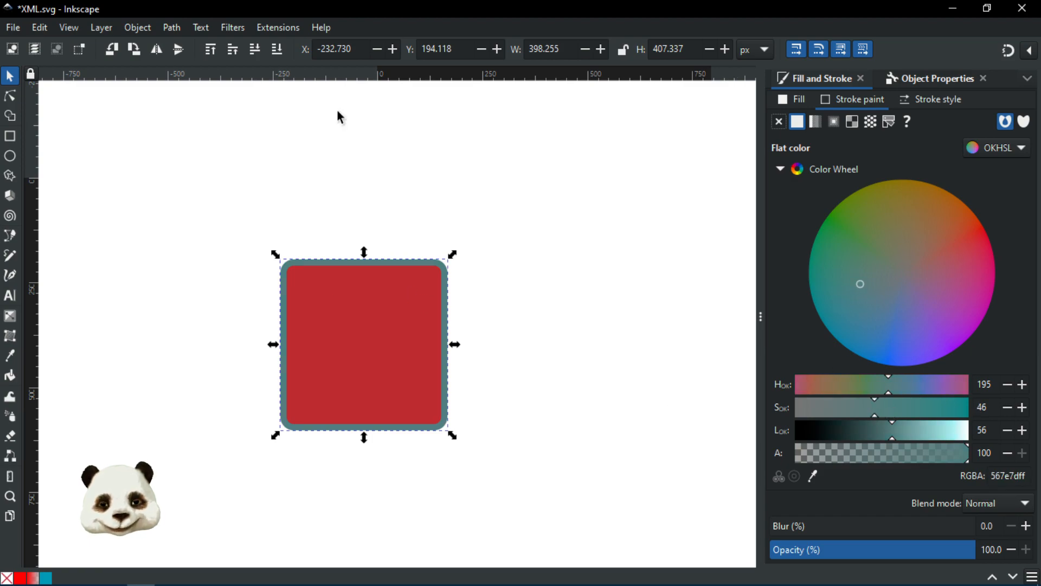
pyautogui.click(178, 127)
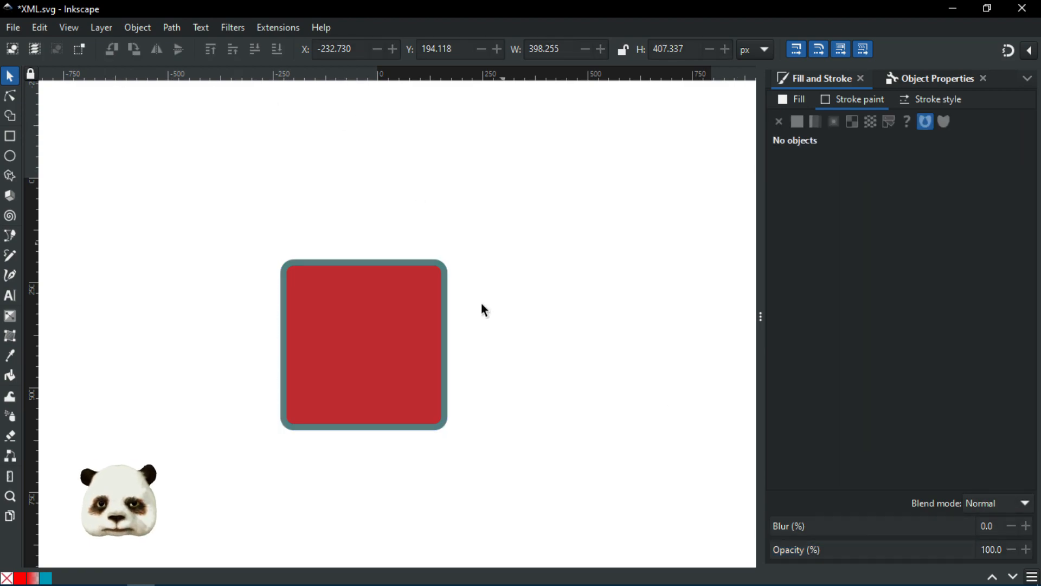
# Step: Dull the square's red fill to brick red aa463f and reselect the square
pyautogui.scroll(-2, 415, 356)
pyautogui.scroll(3, 391, 375)
pyautogui.click(400, 283)
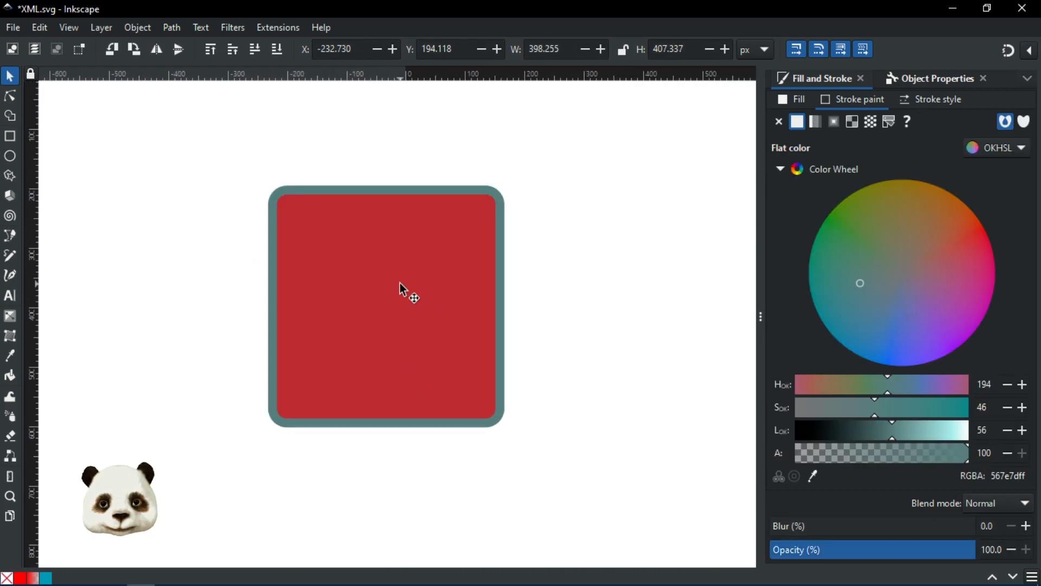
pyautogui.click(777, 97)
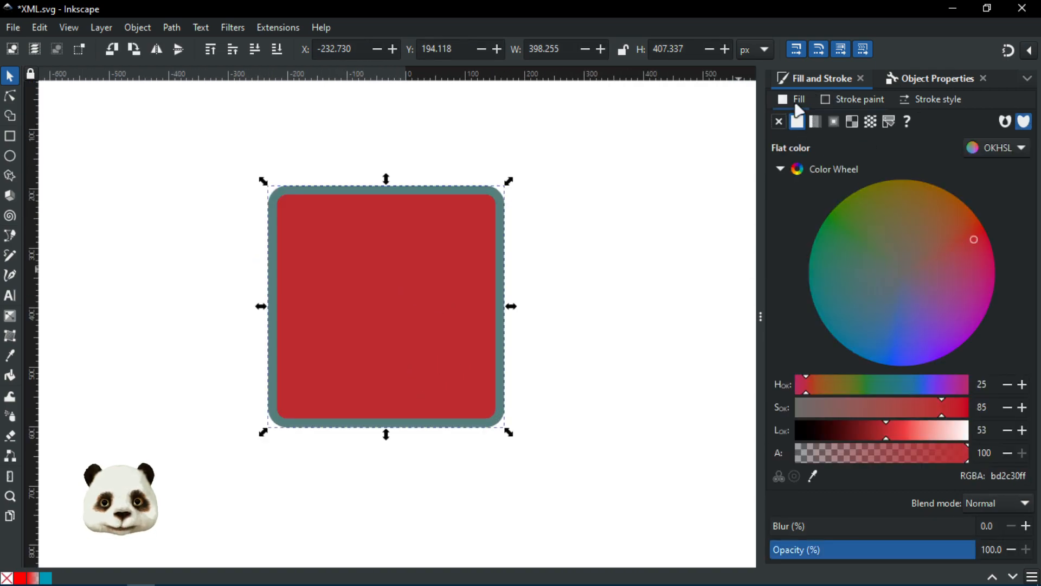
pyautogui.click(892, 407)
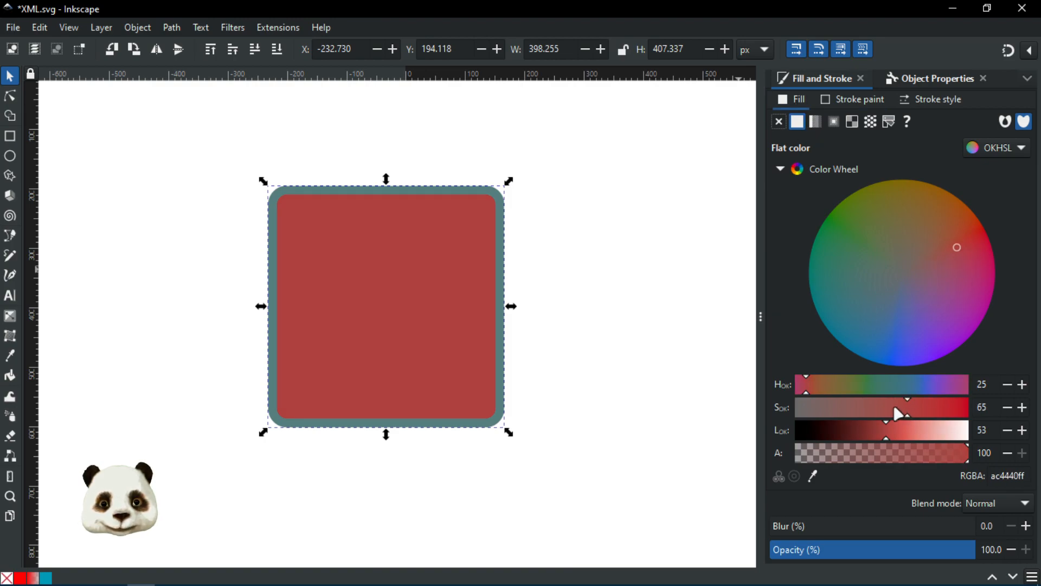
pyautogui.moveTo(955, 255)
pyautogui.mouseDown()
pyautogui.moveTo(966, 247)
pyautogui.moveTo(953, 248)
pyautogui.mouseUp()
pyautogui.click(633, 263)
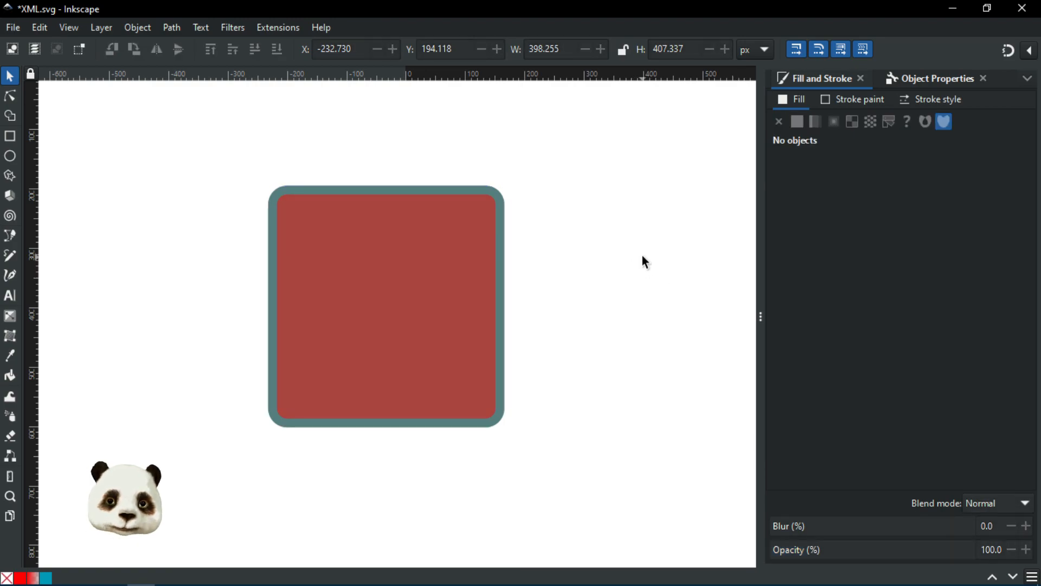
pyautogui.scroll(-1, 648, 252)
pyautogui.moveTo(659, 248); pyautogui.dragTo(580, 316)
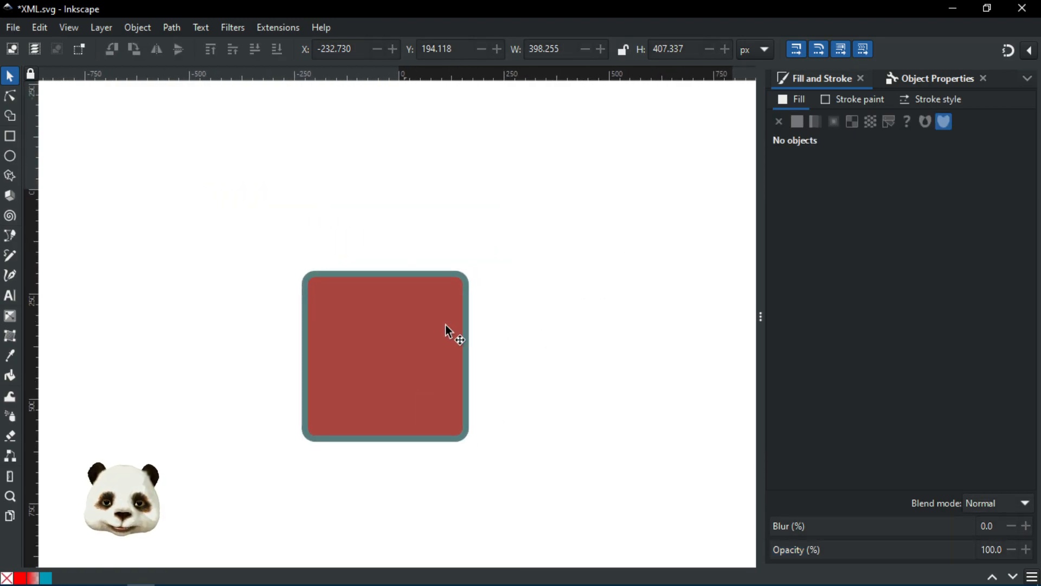
pyautogui.click(422, 349)
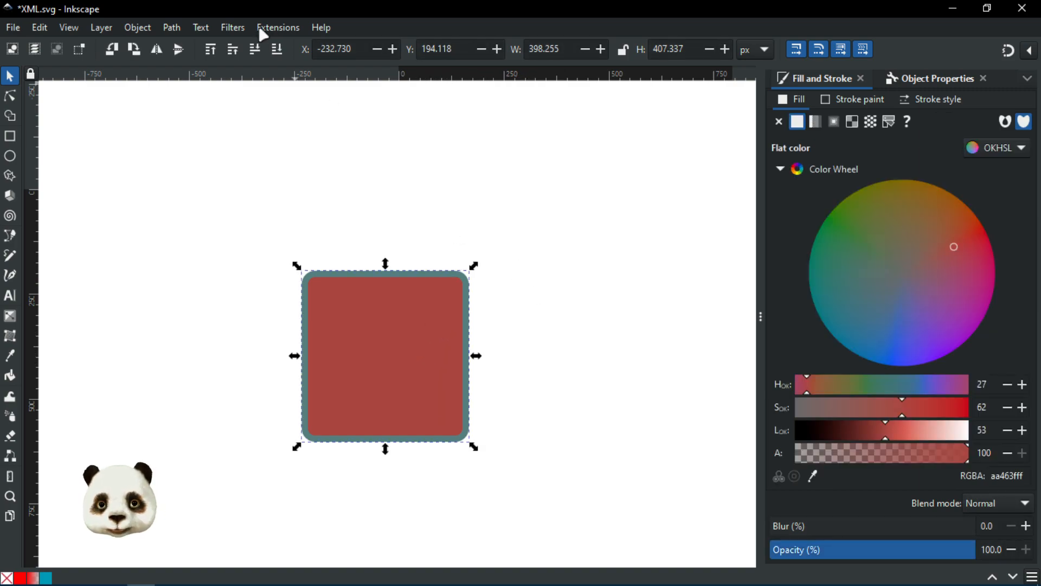
# Step: Launch the Extensions > Styles > Merge Styles into CSS extension
pyautogui.click(275, 30)
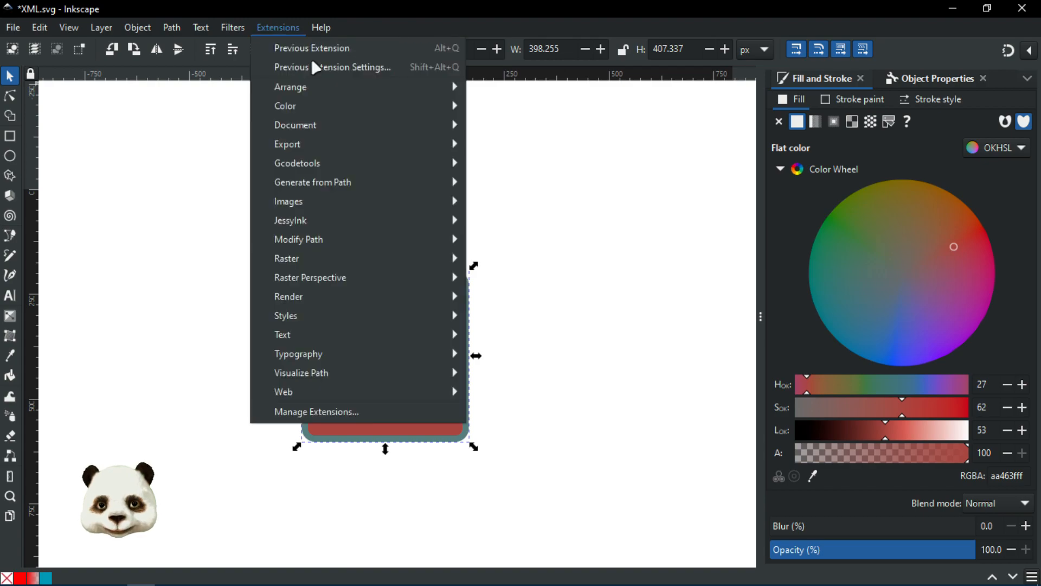
pyautogui.moveTo(399, 320)
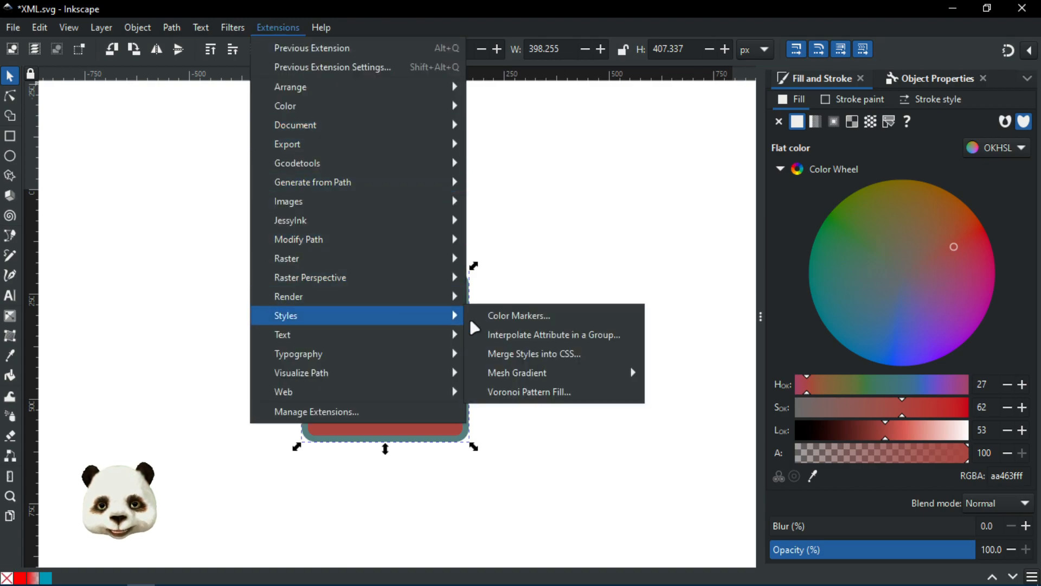
pyautogui.click(538, 355)
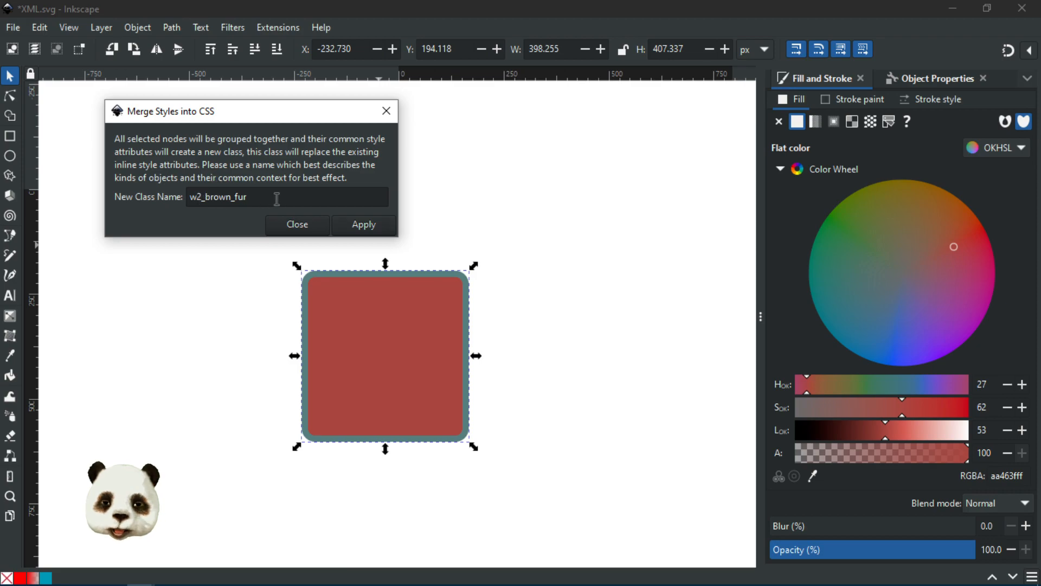
# Step: Set the new class name to t1_element and apply the style merge
pyautogui.moveTo(274, 196); pyautogui.dragTo(179, 197)
pyautogui.press('BackSpace')
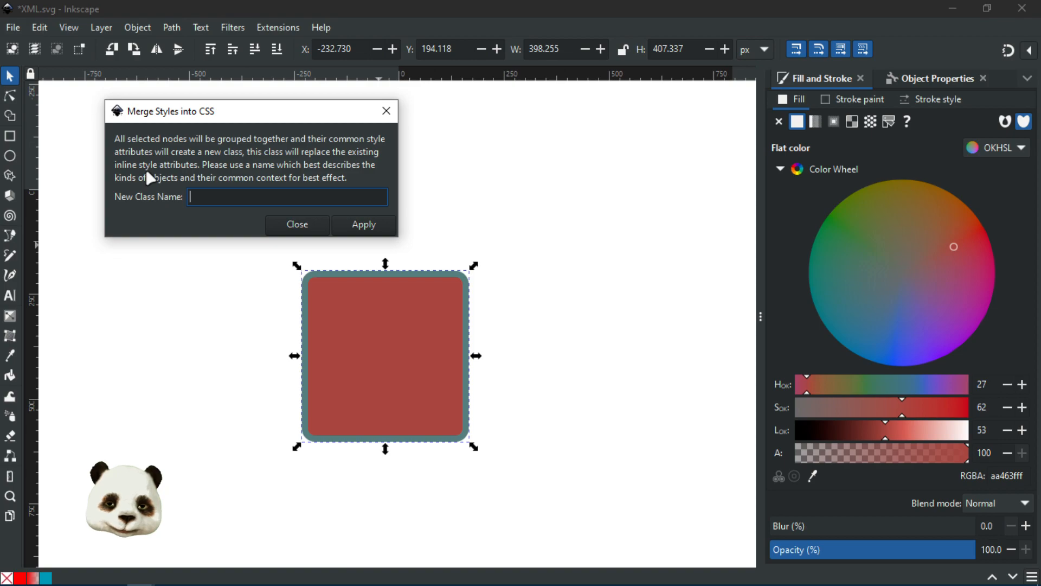
pyautogui.write('t1')
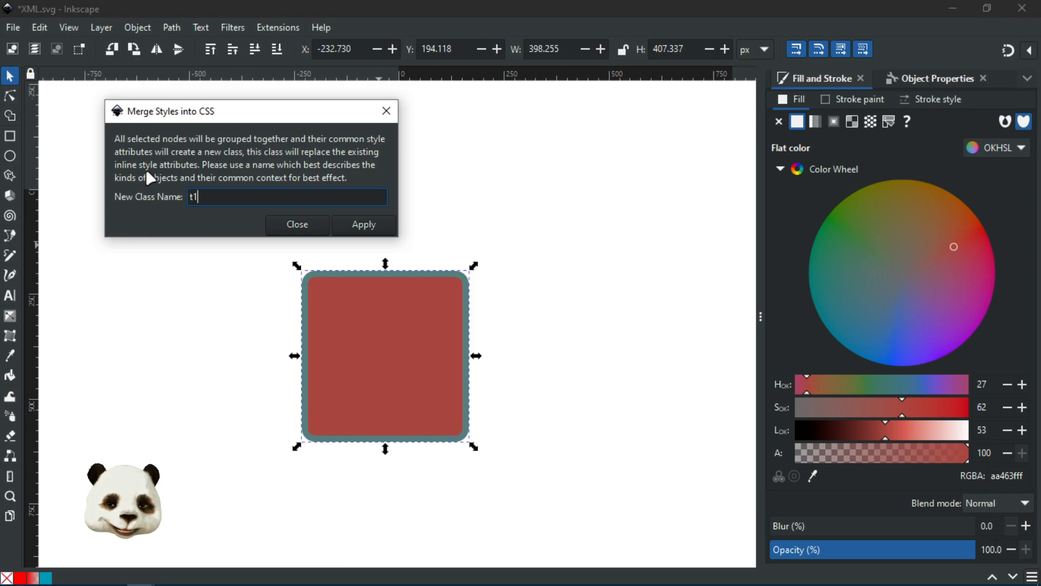
pyautogui.write('_color')
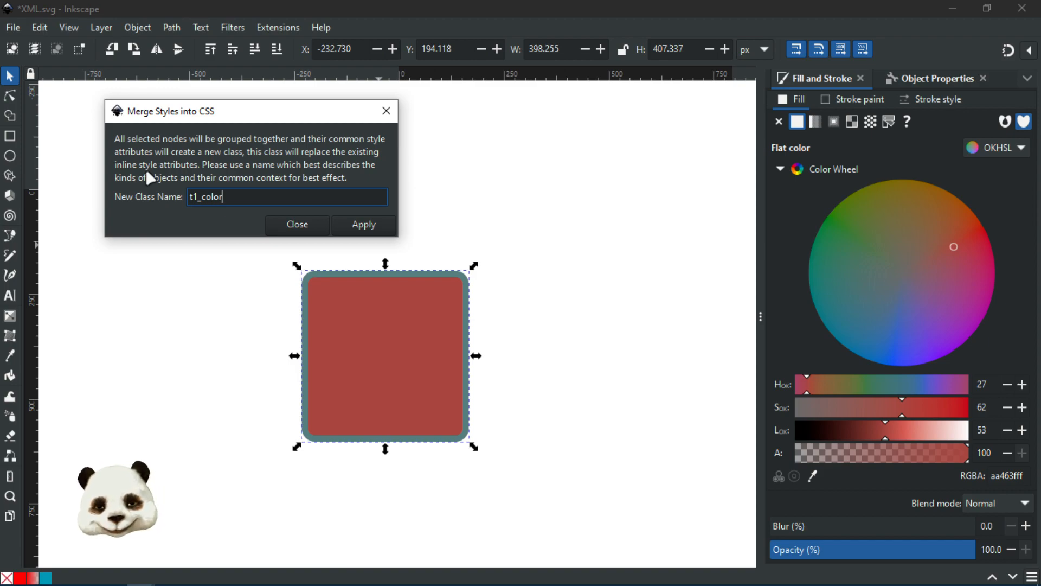
pyautogui.press('BackSpace')
pyautogui.press('BackSpace')
pyautogui.press('BackSpace')
pyautogui.press('BackSpace')
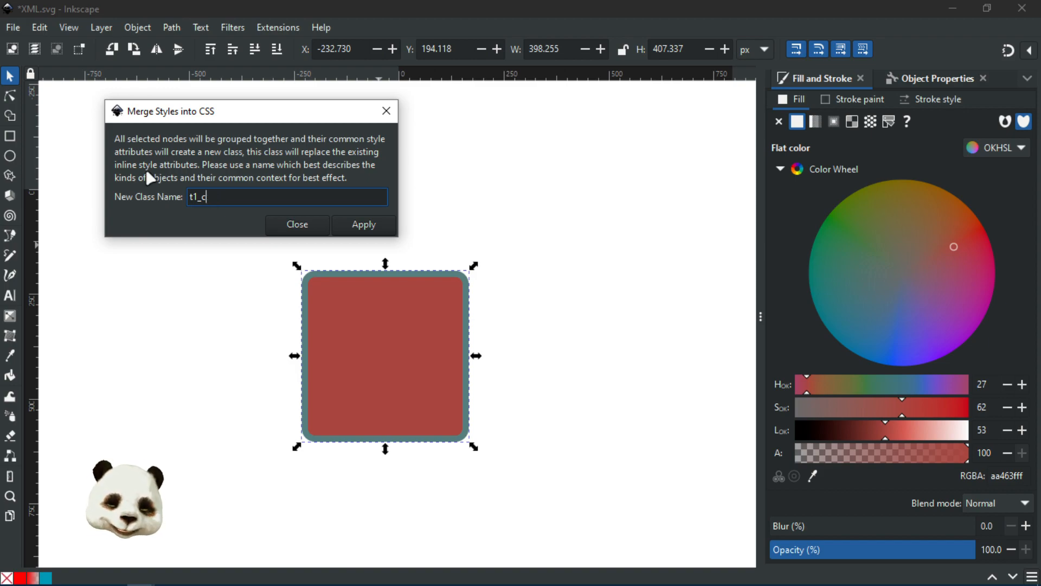
pyautogui.press('BackSpace')
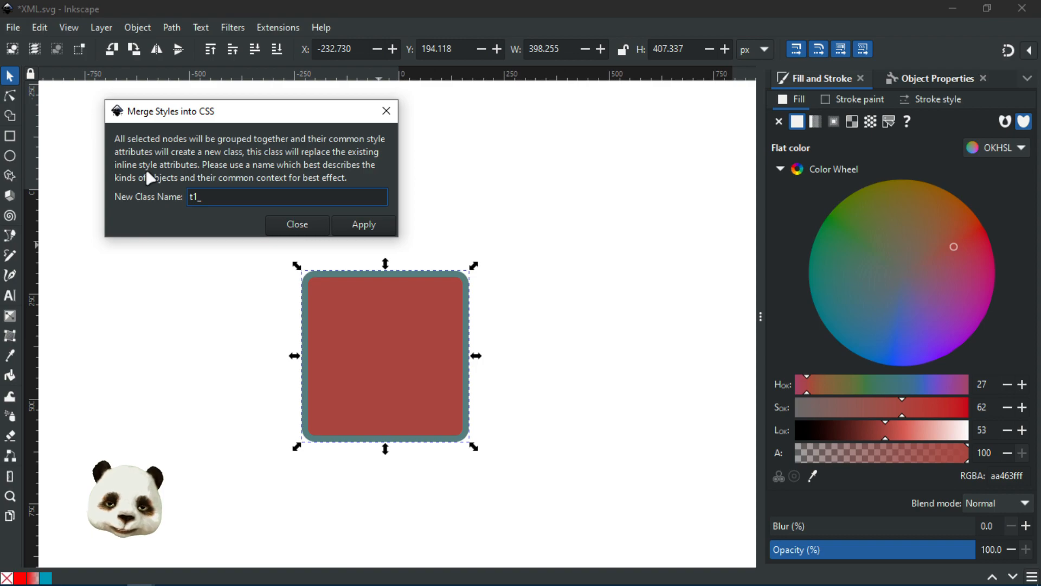
pyautogui.write('element')
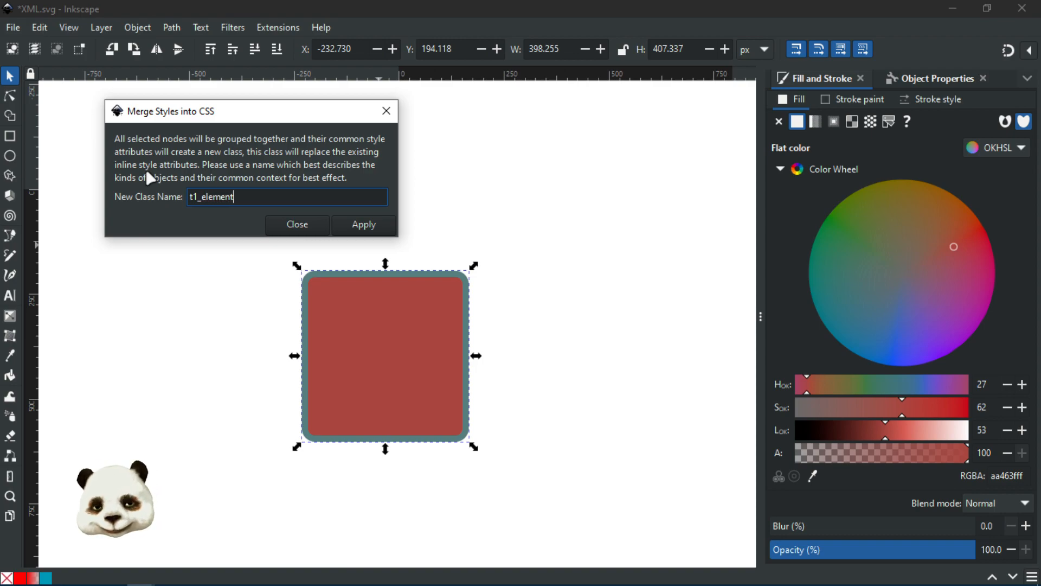
pyautogui.click(373, 230)
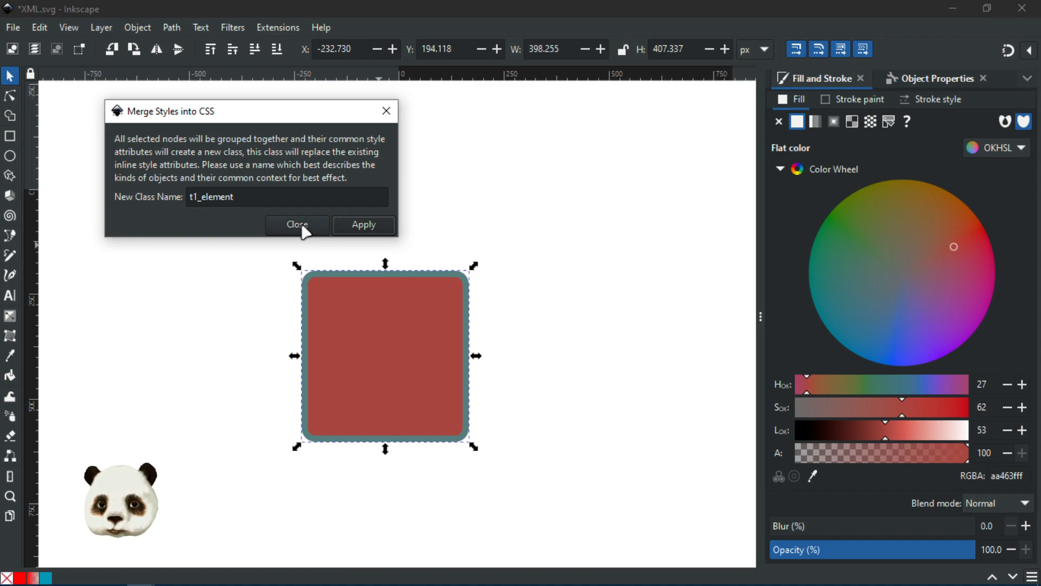
pyautogui.click(303, 227)
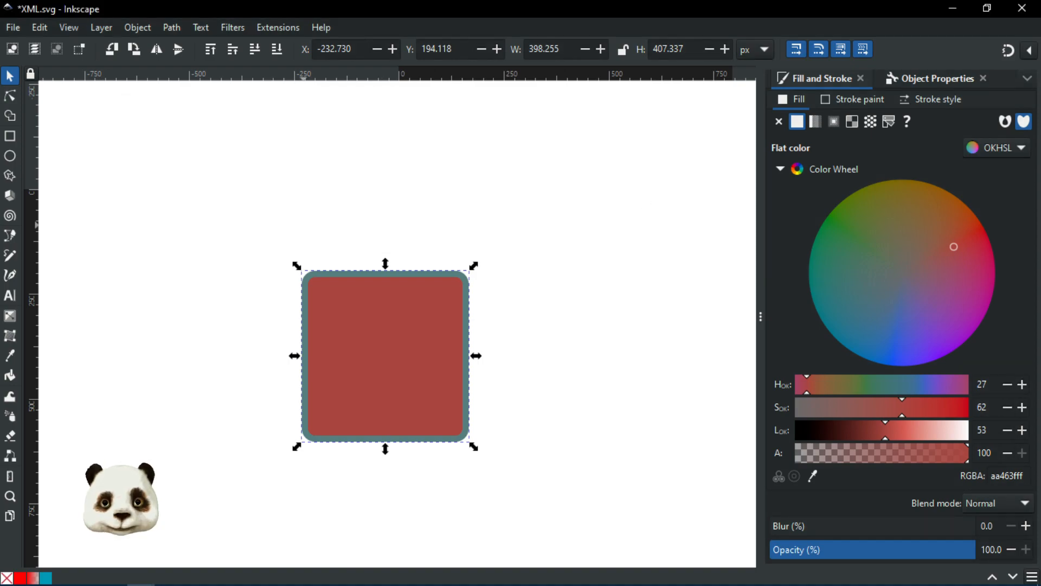
pyautogui.hotkey('ctrl', 'shift', 'x')
# Step: Inspect the rectangle's t1_element class and the style node's CSS in the XML Editor
pyautogui.moveTo(1039, 133); pyautogui.dragTo(576, 111)
pyautogui.click(707, 197)
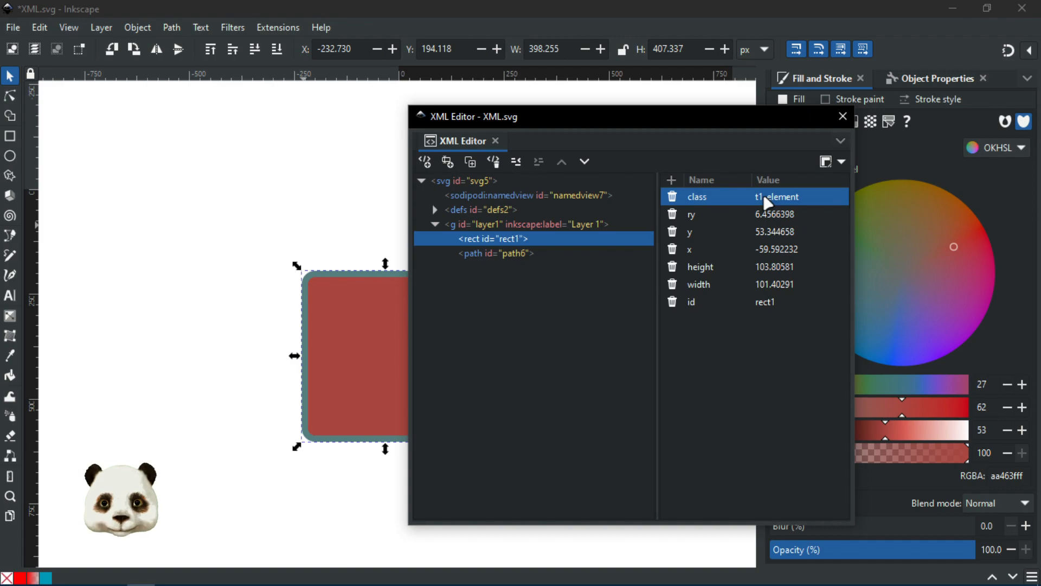
pyautogui.click(435, 209)
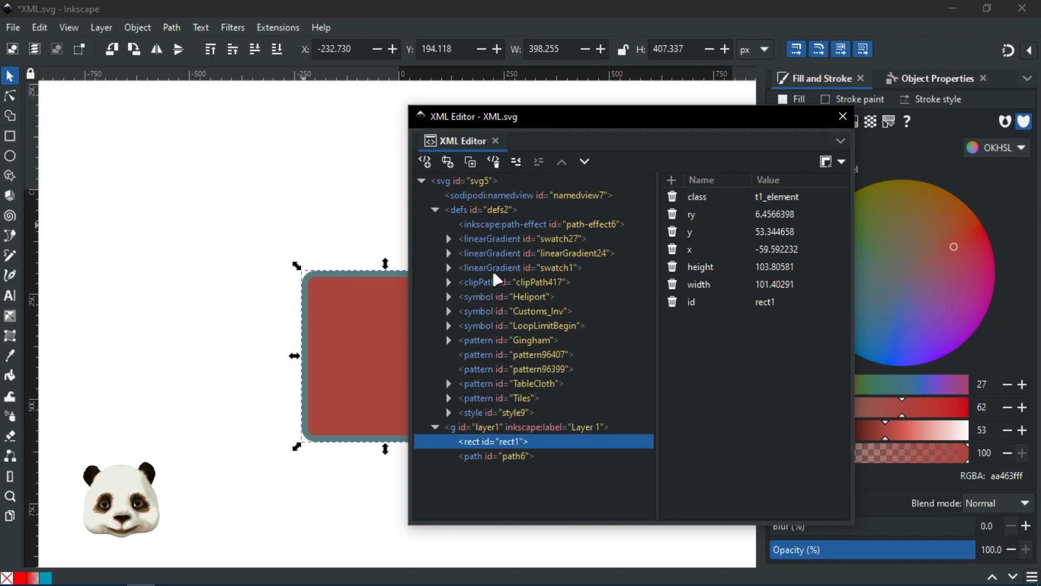
pyautogui.click(486, 415)
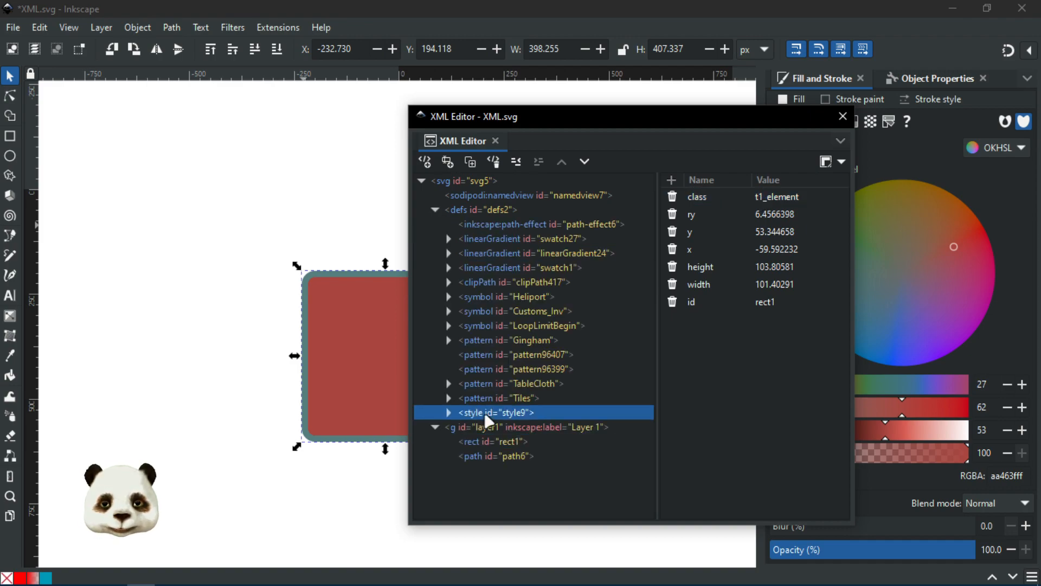
pyautogui.click(448, 412)
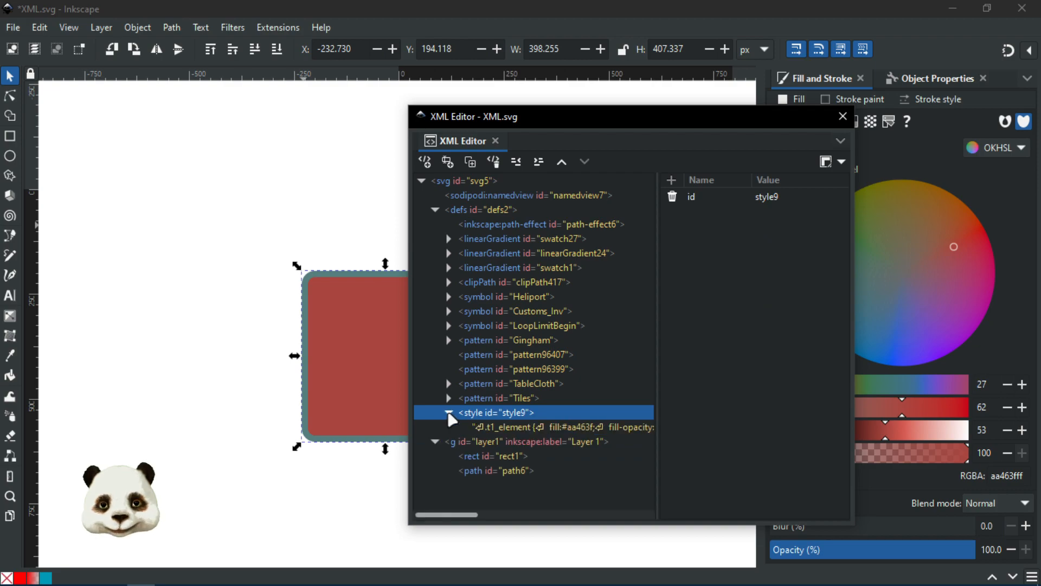
pyautogui.click(529, 429)
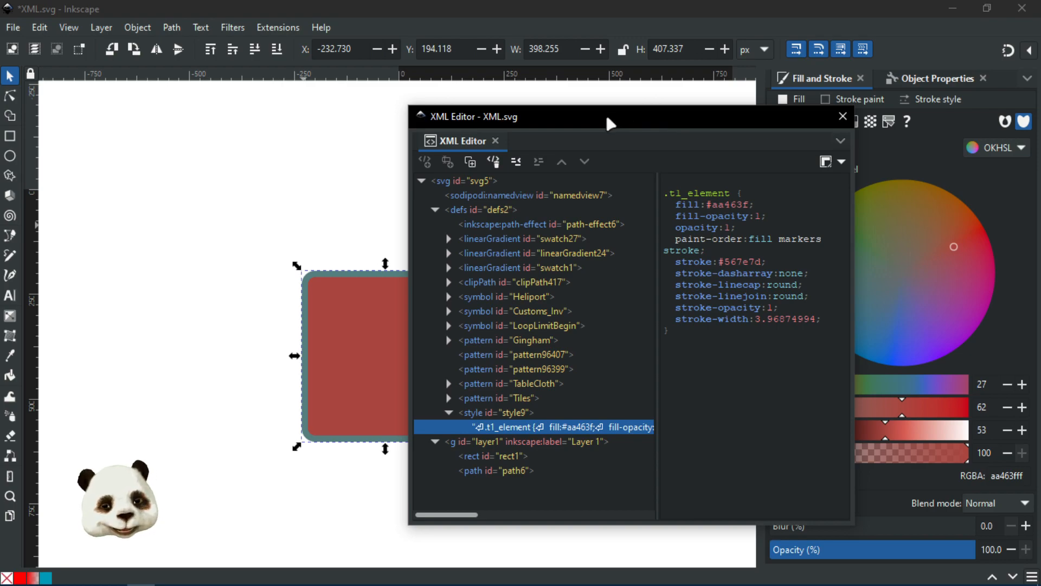
pyautogui.moveTo(602, 121); pyautogui.dragTo(1020, 108)
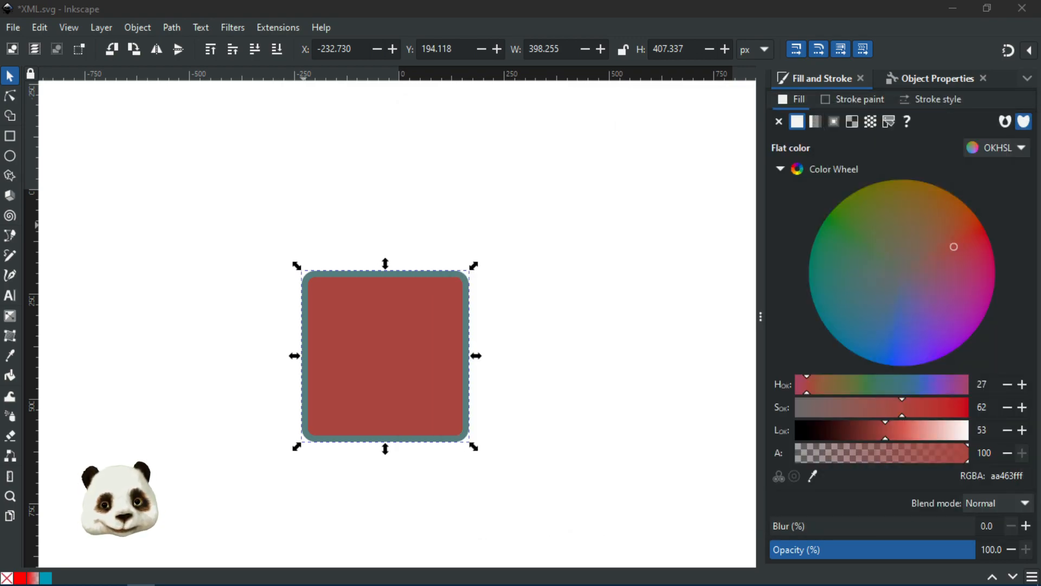
# Step: Open the Selectors and CSS panel and select the .t1_element rule
pyautogui.click(1029, 78)
pyautogui.click(1028, 77)
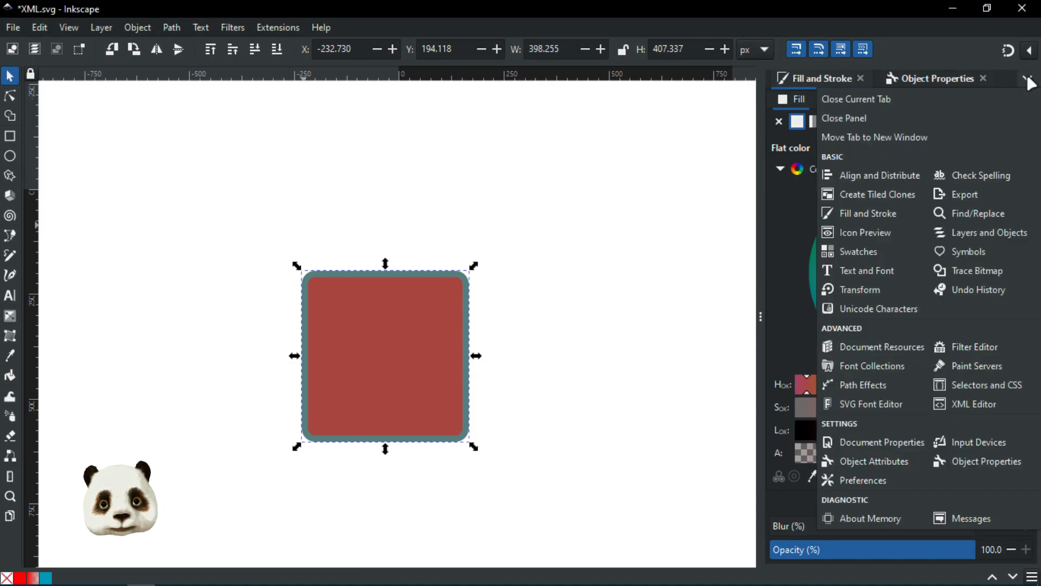
pyautogui.click(984, 382)
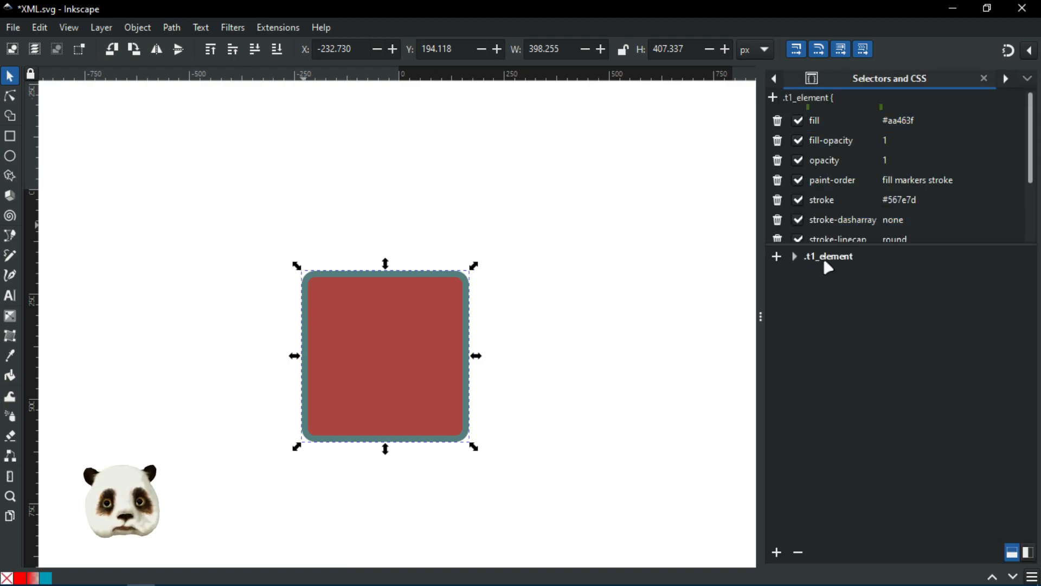
pyautogui.click(847, 262)
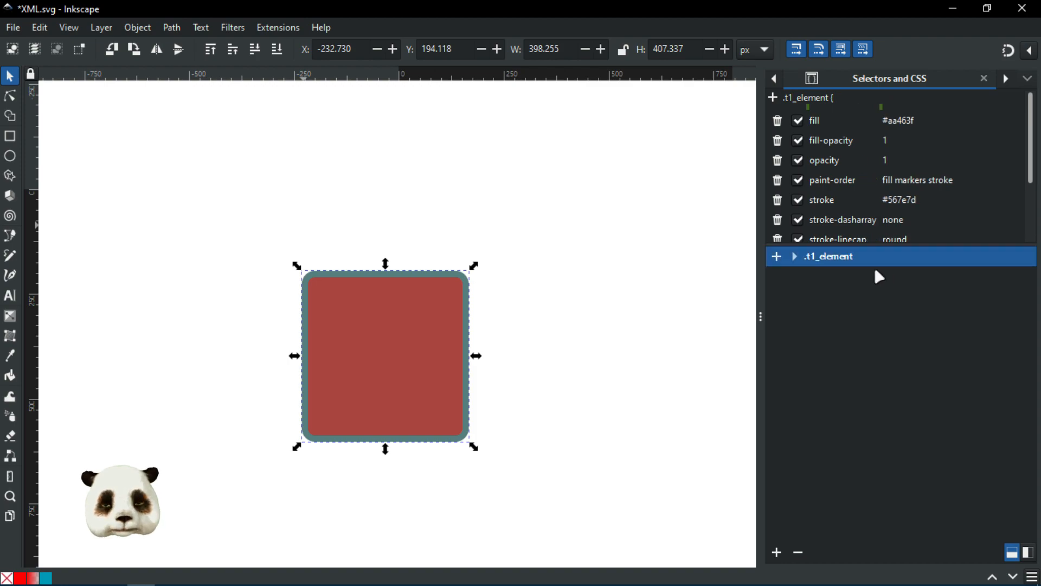
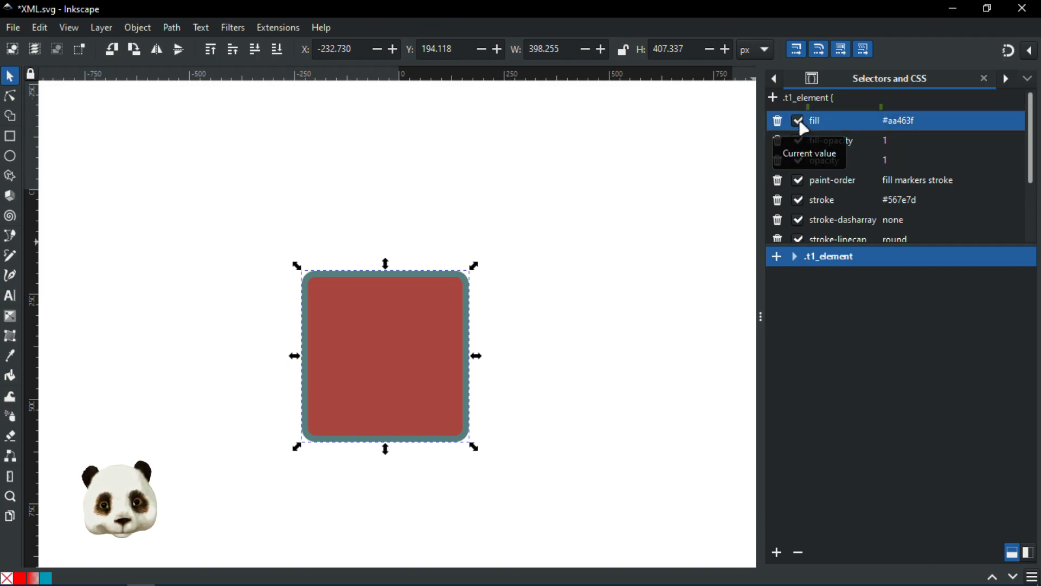
# Step: Save the drawing XML.svg
pyautogui.hotkey('ctrl', 's')
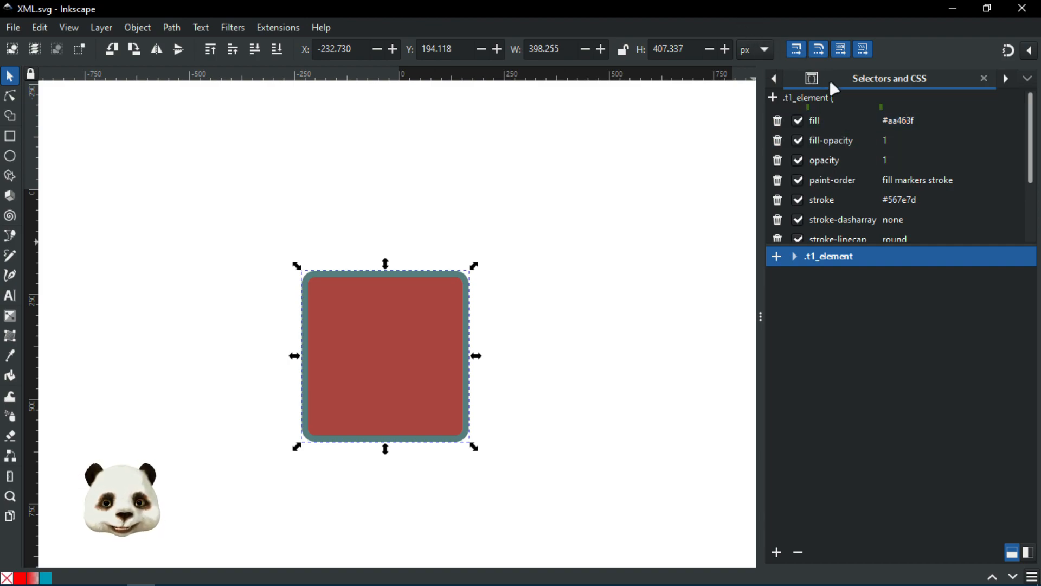
# Step: Switch off the fill property of the .t1_element rule in Selectors and CSS
pyautogui.click(802, 121)
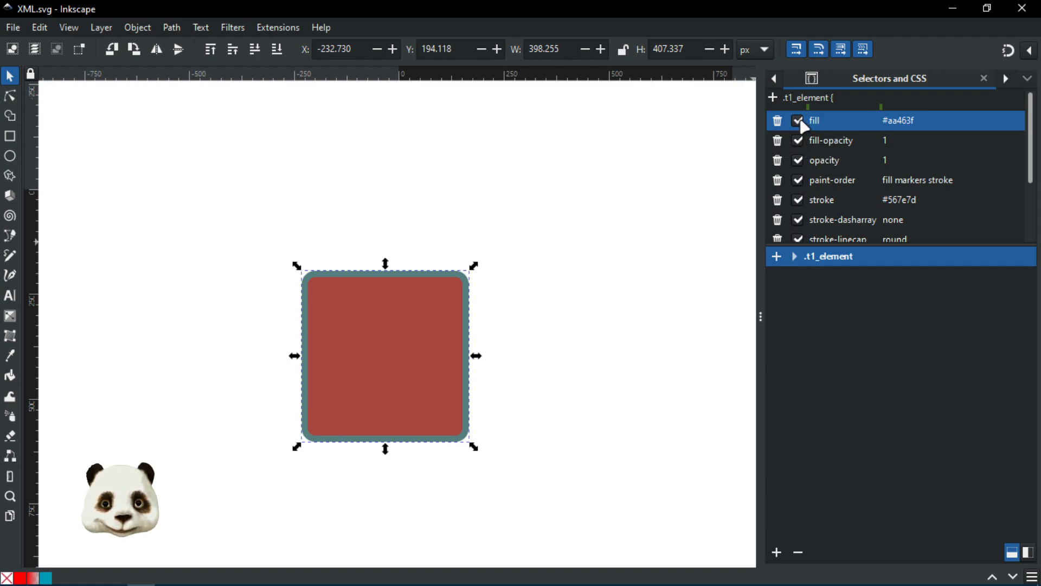
# Step: Dismiss the crash message and reopen XML.svg from the variants folder
pyautogui.click(682, 395)
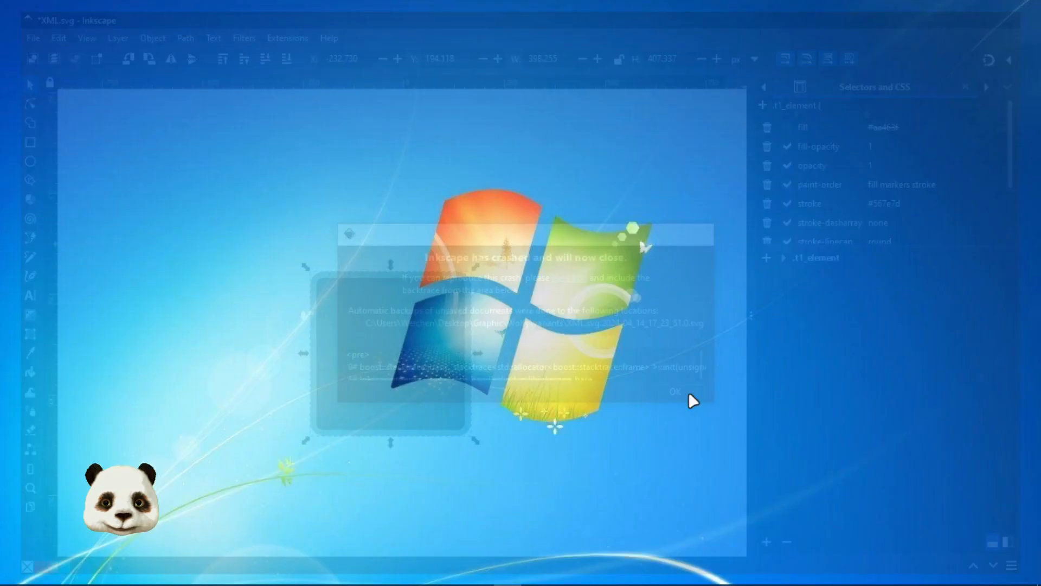
pyautogui.click(451, 574)
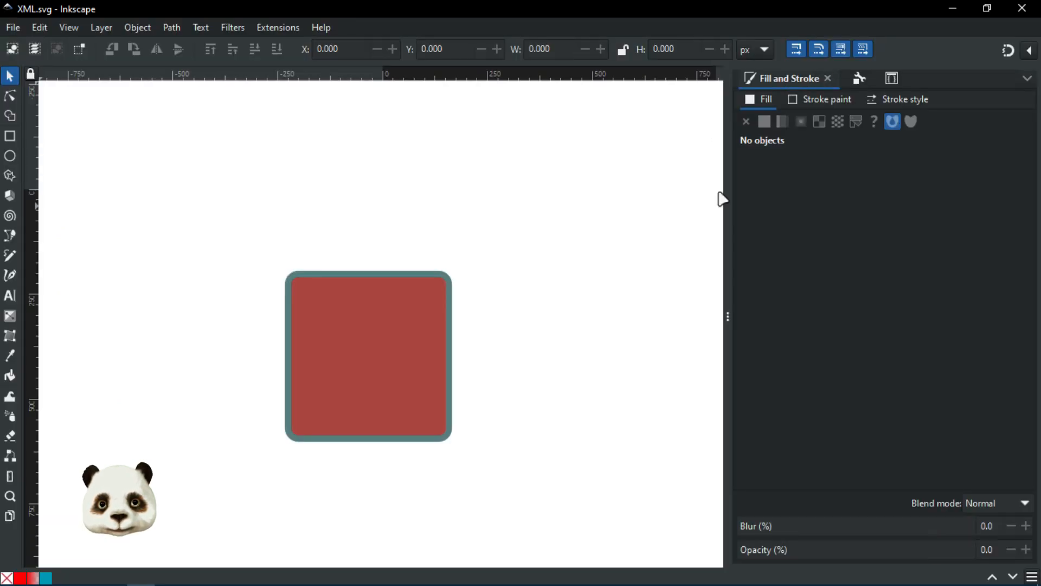
# Step: Select the red square and inspect the .t1_element fill and fill-opacity properties
pyautogui.click(861, 80)
pyautogui.click(895, 77)
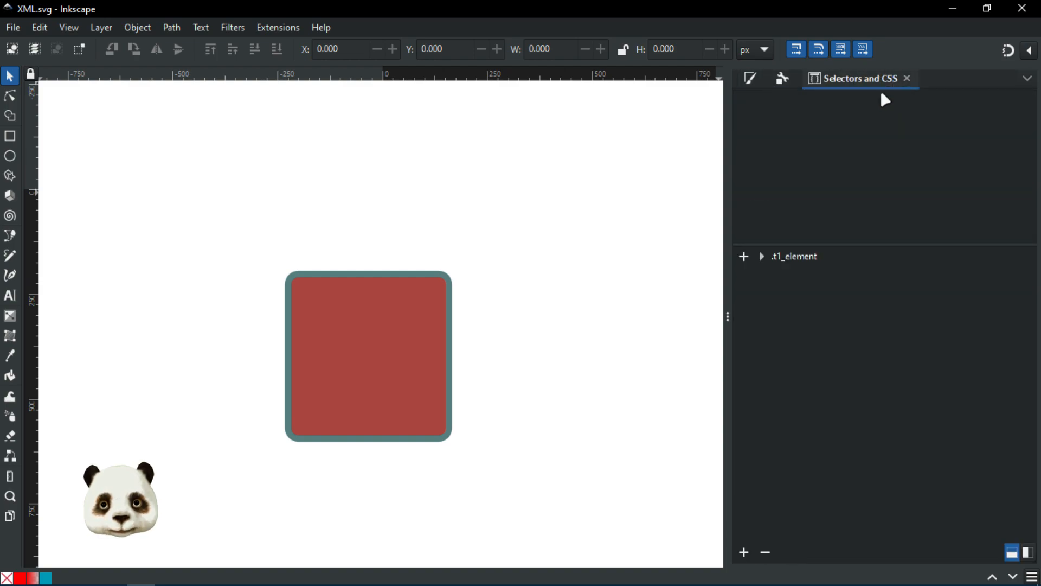
pyautogui.click(432, 347)
pyautogui.click(790, 260)
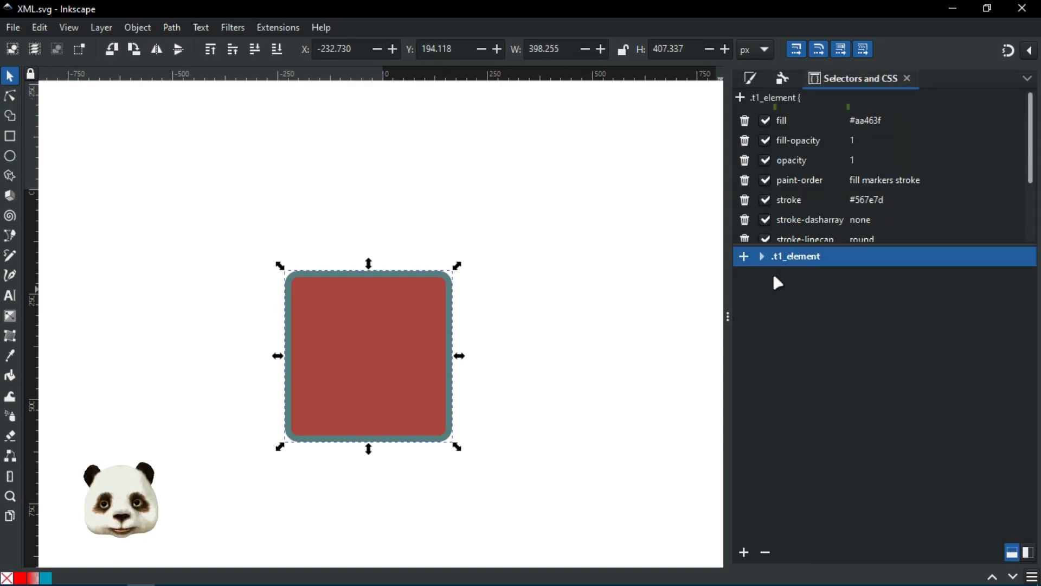
pyautogui.click(769, 199)
pyautogui.click(785, 140)
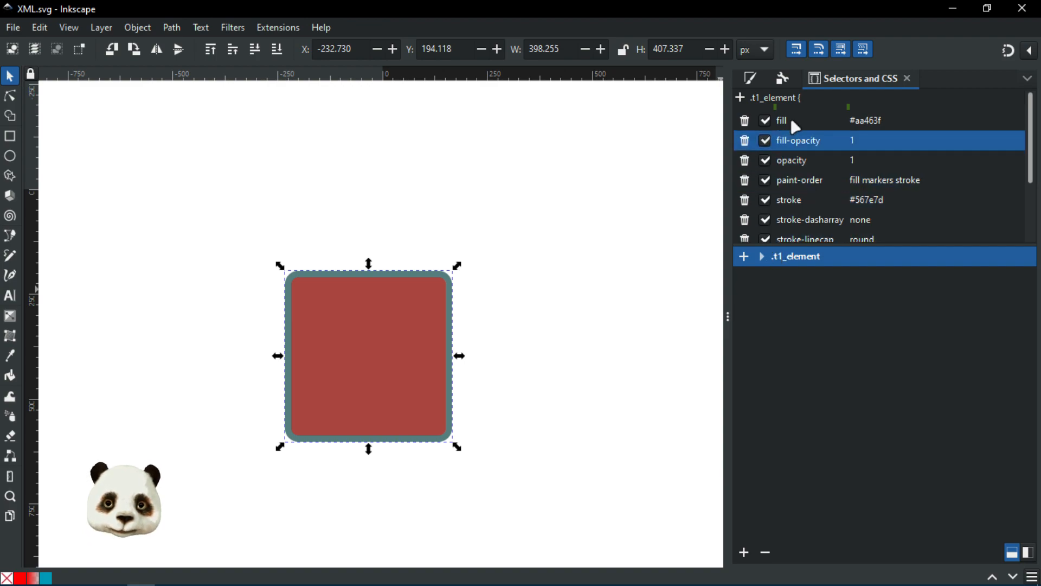
pyautogui.click(791, 119)
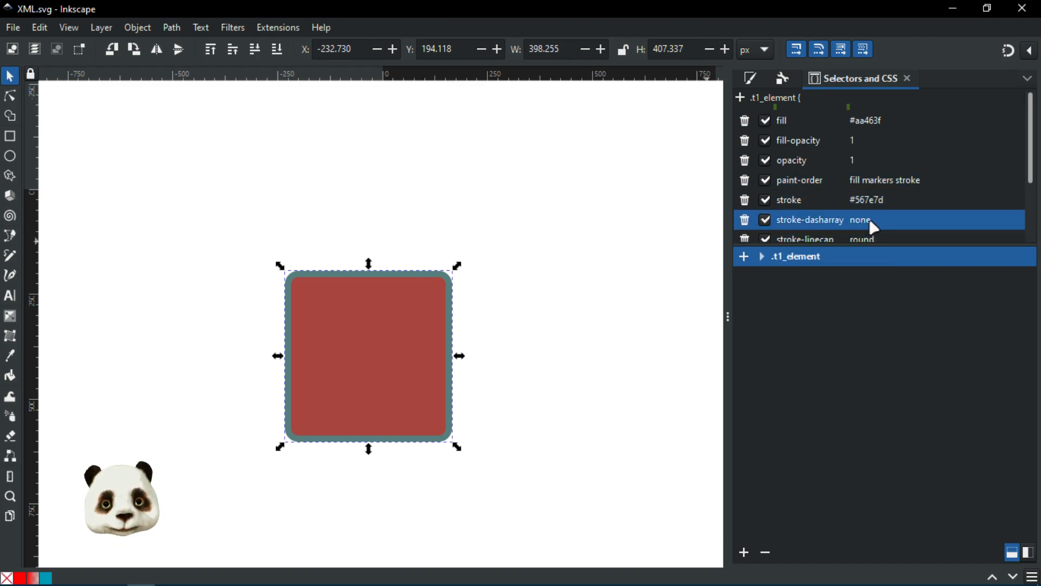
# Step: Scroll through the rule, then show the square's stroke style: 15 px, round join, round cap
pyautogui.scroll(-4, 902, 222)
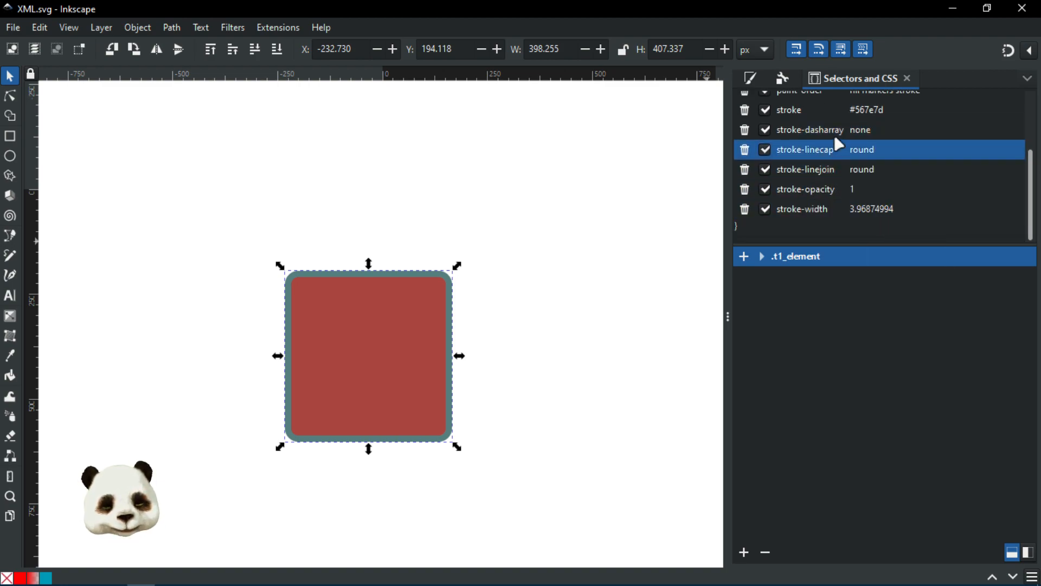
pyautogui.scroll(4, 867, 181)
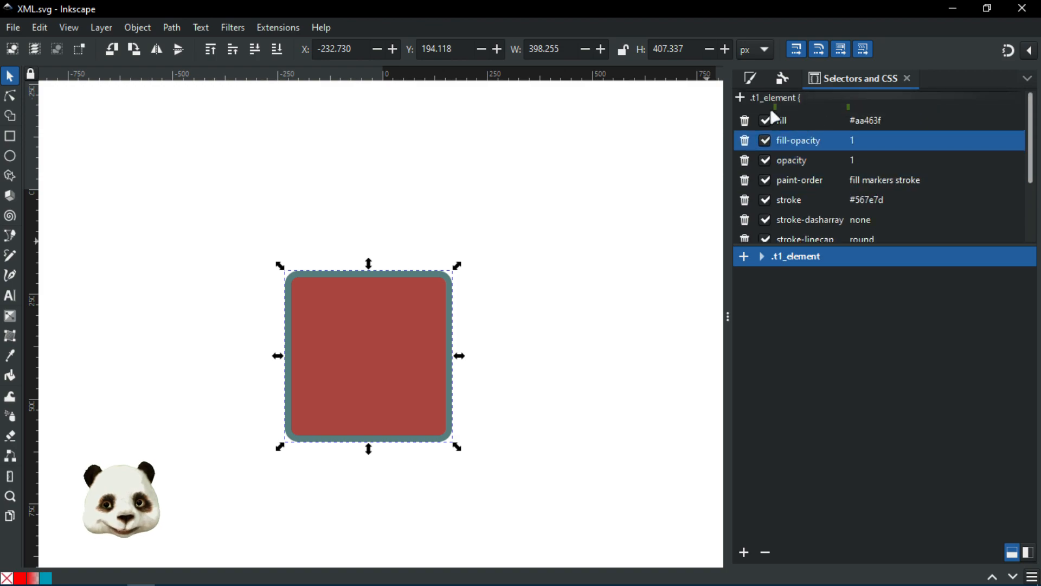
pyautogui.scroll(-5, 879, 217)
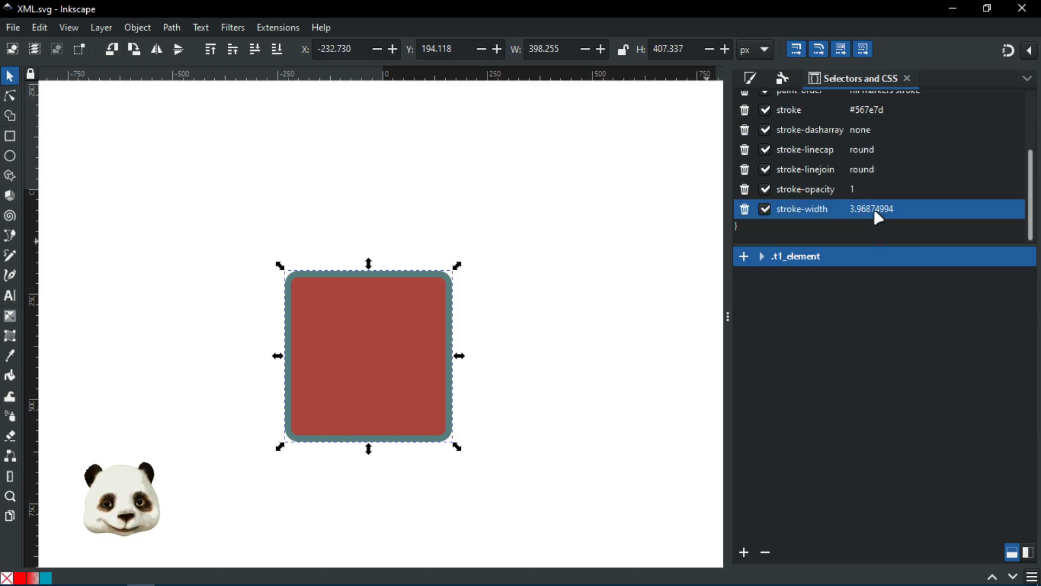
pyautogui.scroll(1, 918, 205)
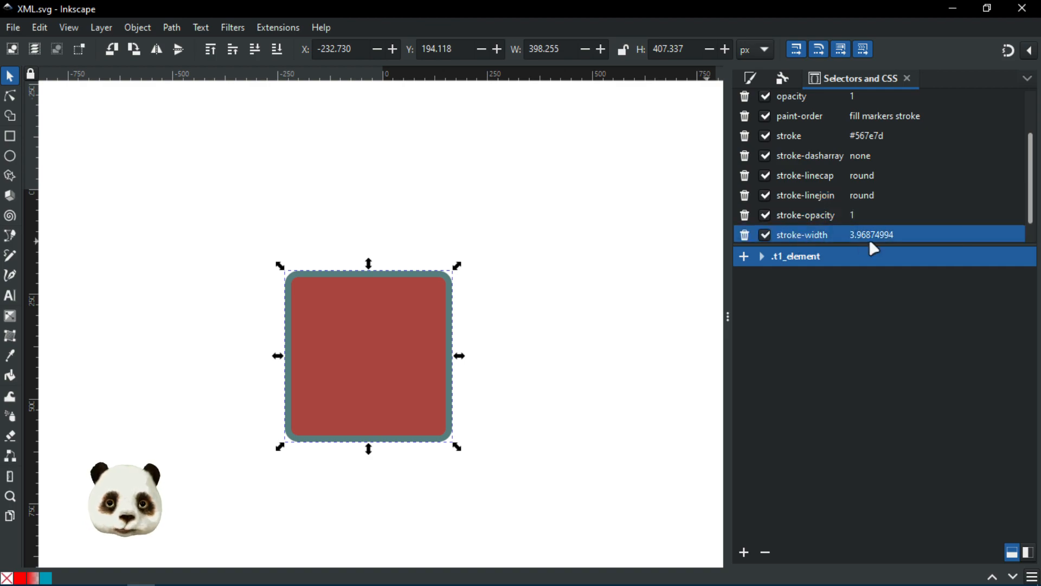
pyautogui.click(751, 79)
pyautogui.click(889, 97)
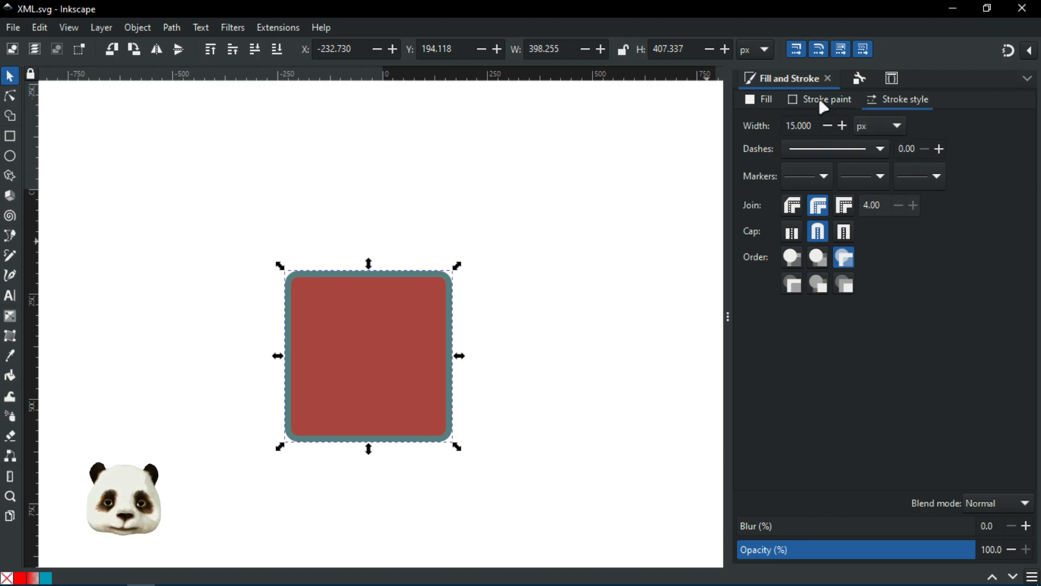
# Step: View the stroke width in mm (3.969), back in px (15.000), then return to the CSS rules
pyautogui.click(891, 78)
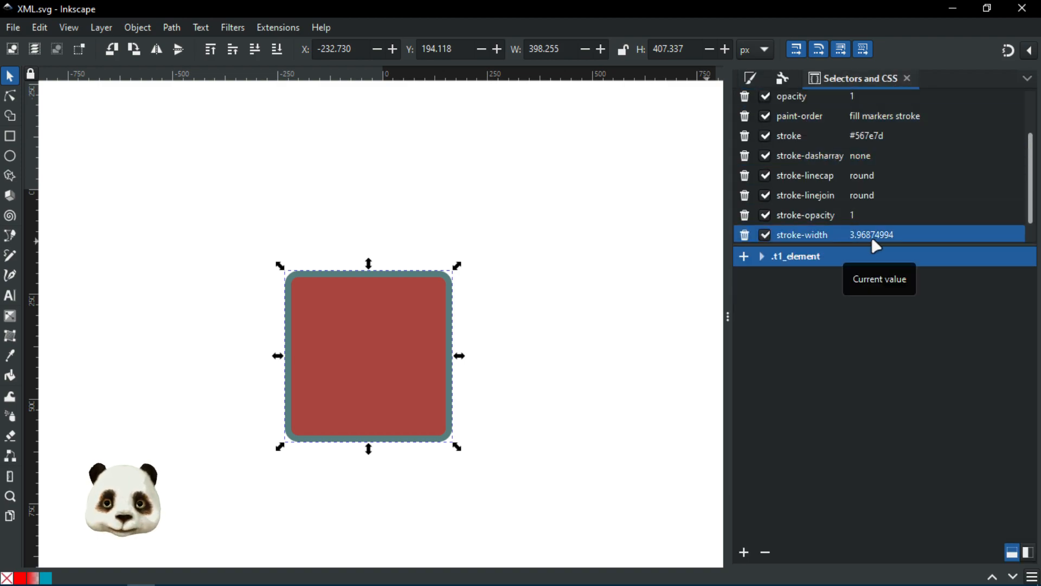
pyautogui.click(754, 81)
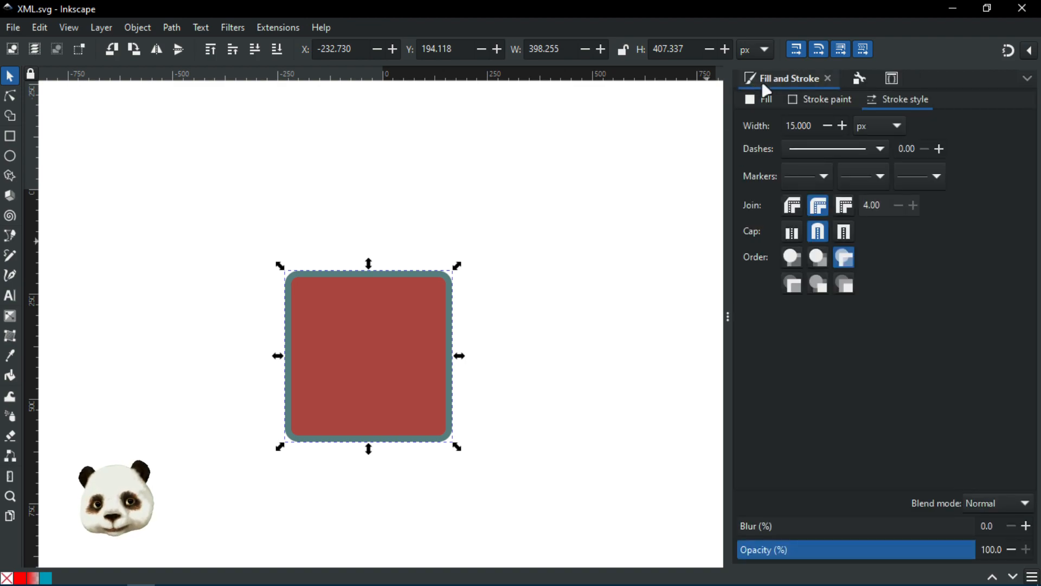
pyautogui.click(898, 124)
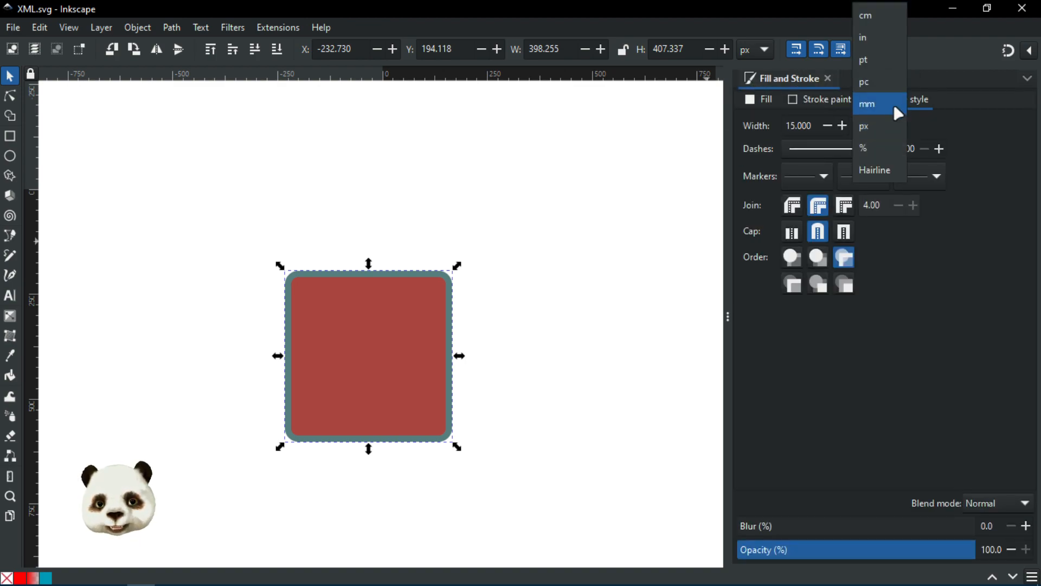
pyautogui.click(893, 105)
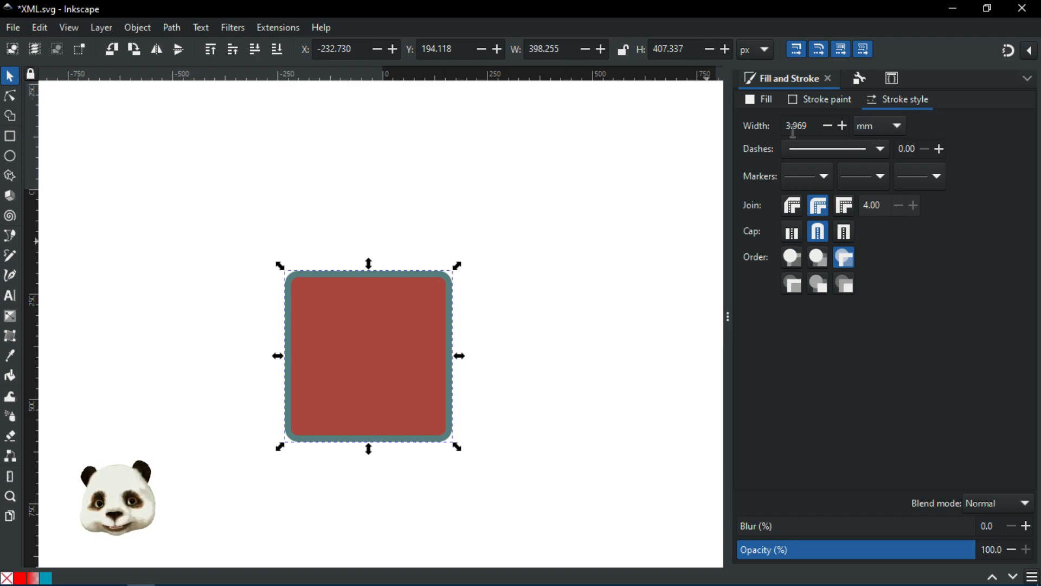
pyautogui.click(878, 124)
pyautogui.click(877, 144)
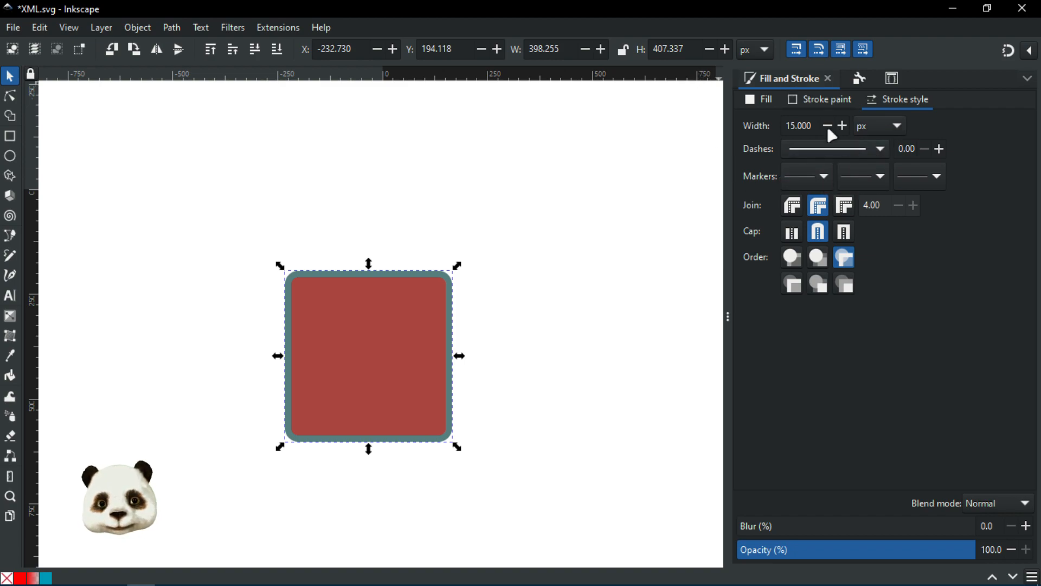
pyautogui.click(898, 83)
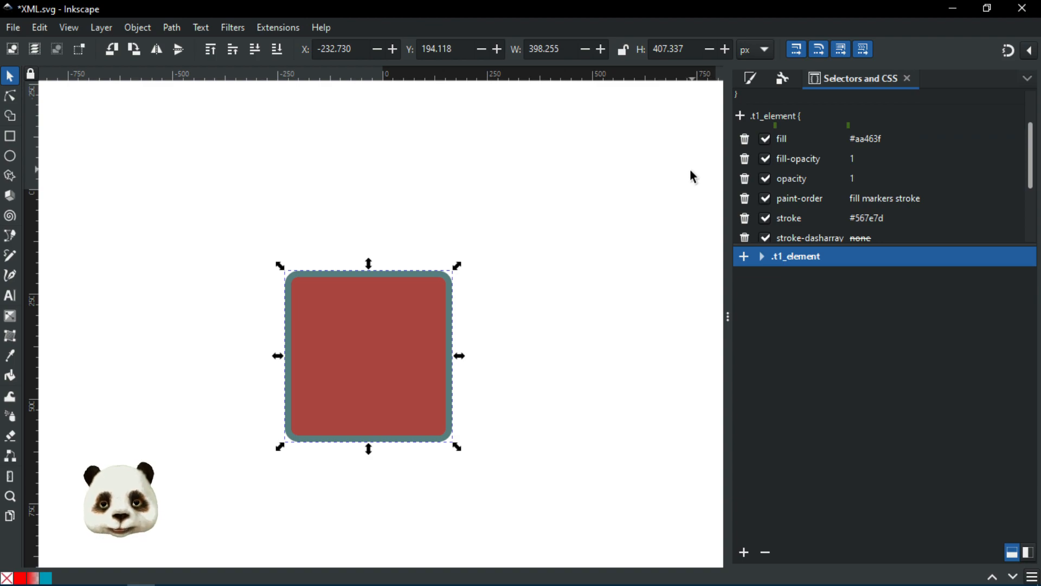
pyautogui.hotkey('ctrl', 'shift', 'd')
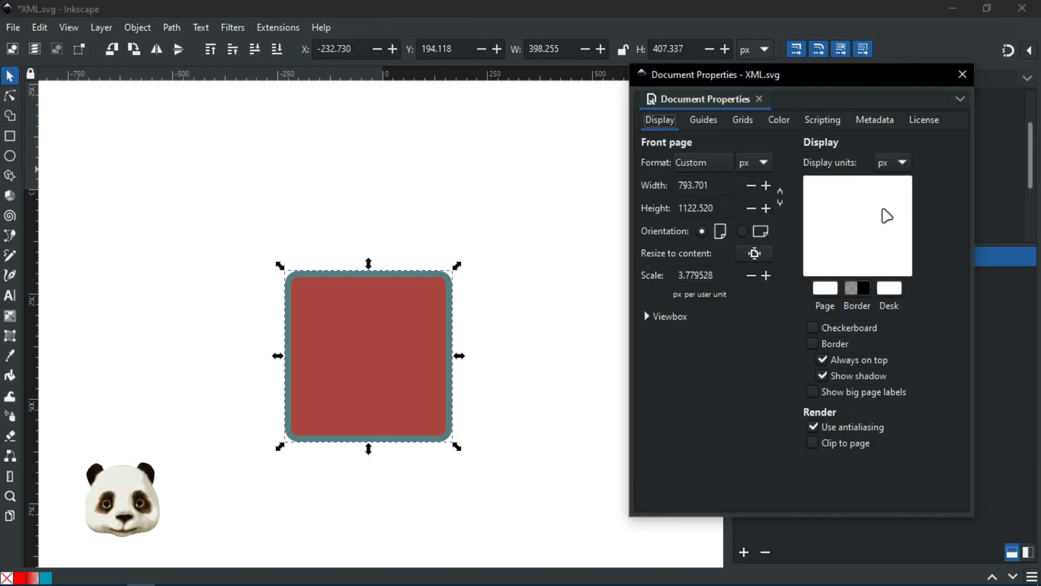
pyautogui.click(959, 79)
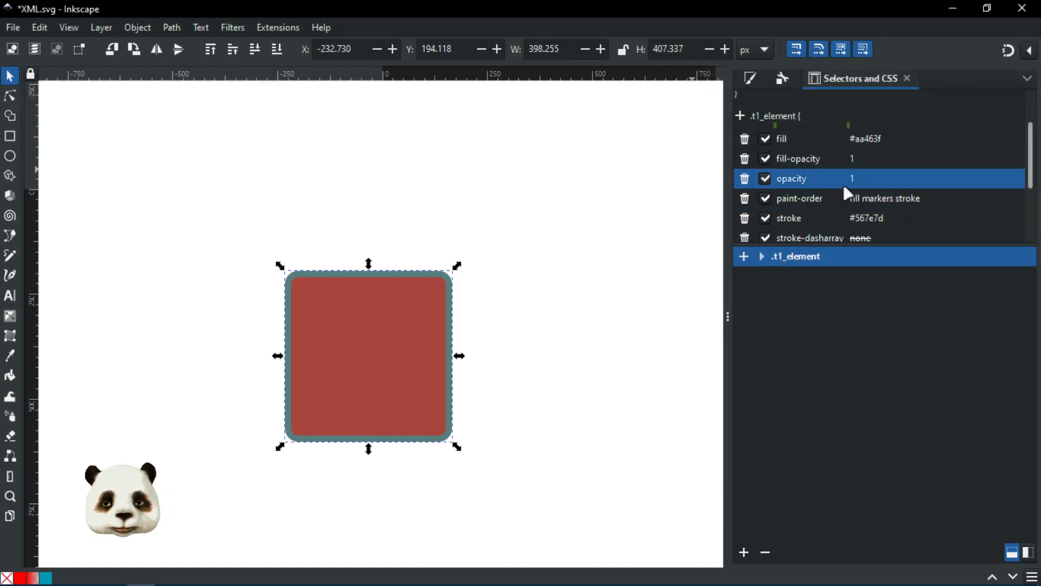
# Step: Delete stroke-width and stroke-dasharray from the square's element style block
pyautogui.scroll(-3, 863, 188)
pyautogui.scroll(3, 863, 204)
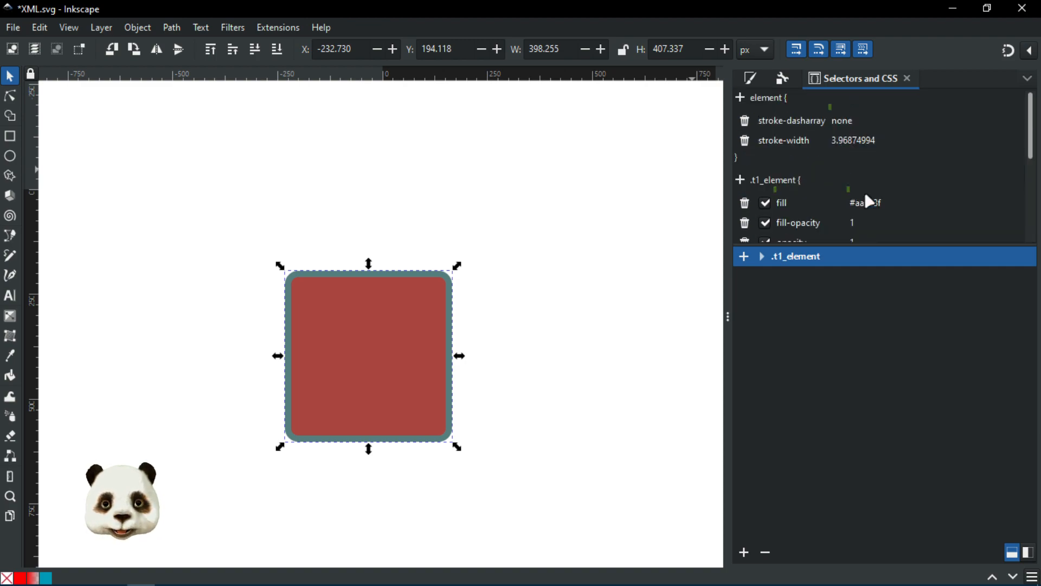
pyautogui.click(744, 140)
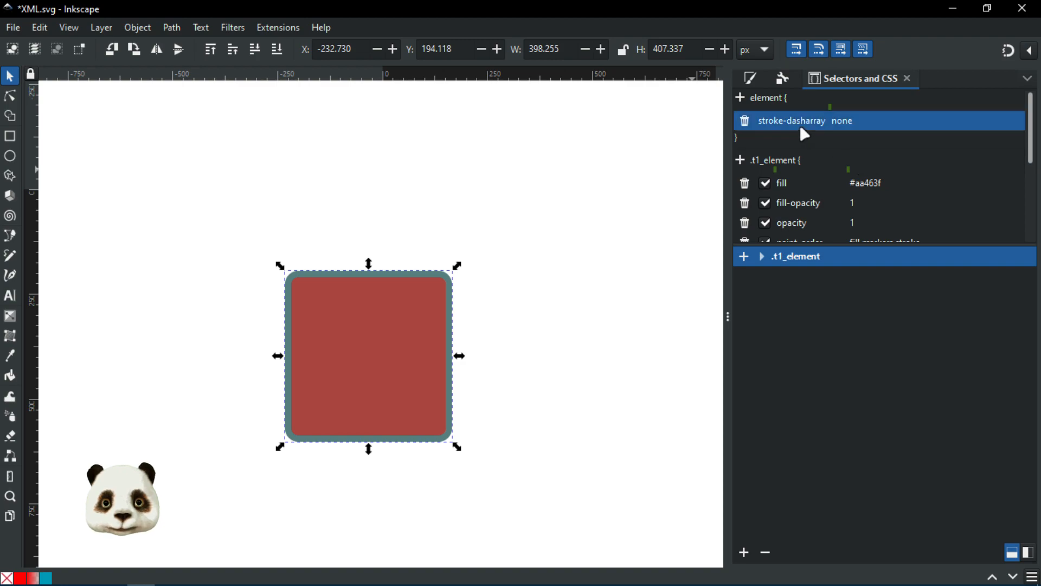
pyautogui.click(745, 121)
pyautogui.scroll(-5, 845, 161)
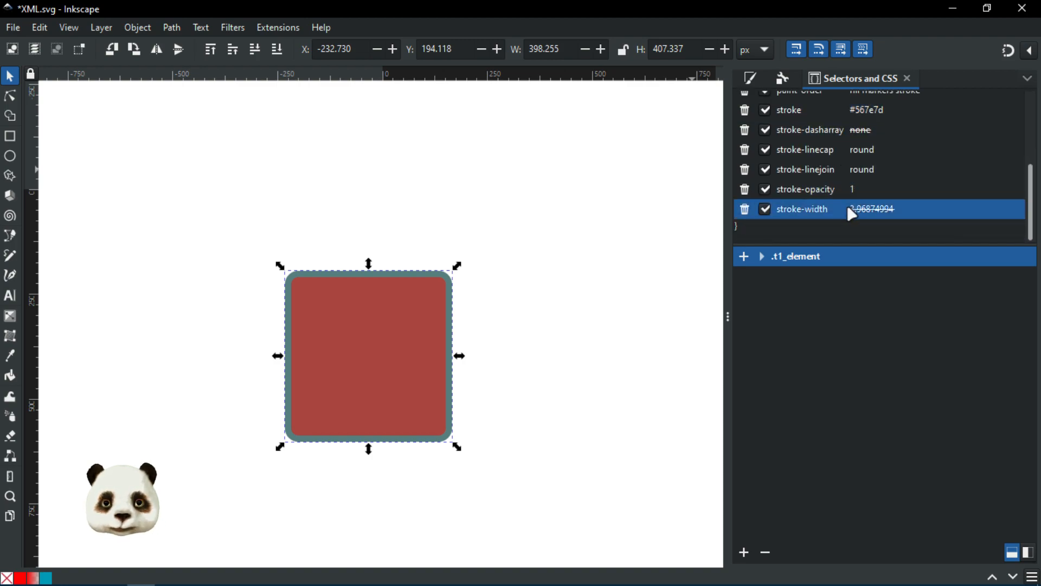
# Step: Set the .t1_element stroke-width to 4
pyautogui.click(913, 207)
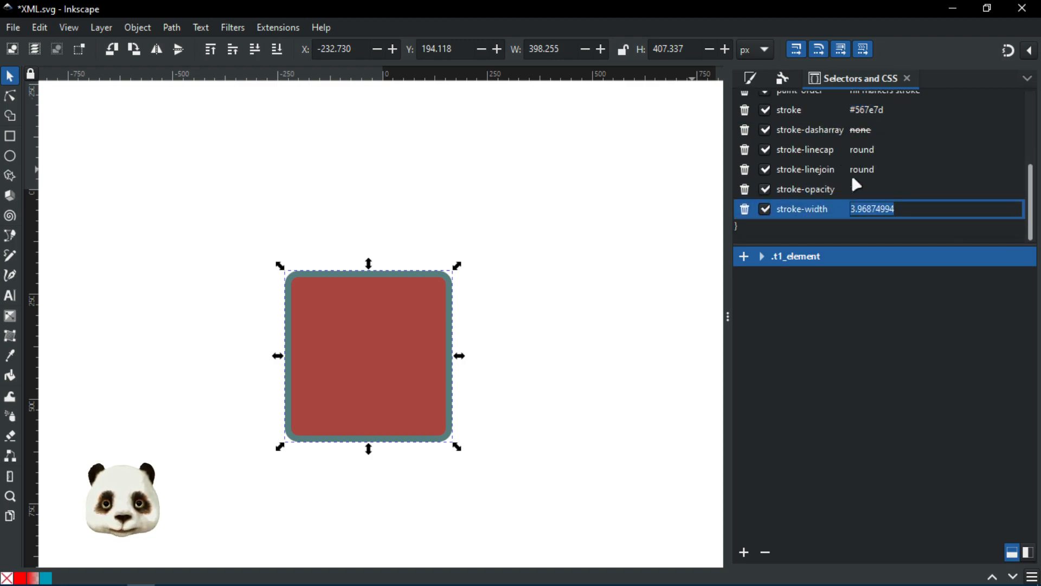
pyautogui.click(880, 183)
pyautogui.scroll(5, 852, 157)
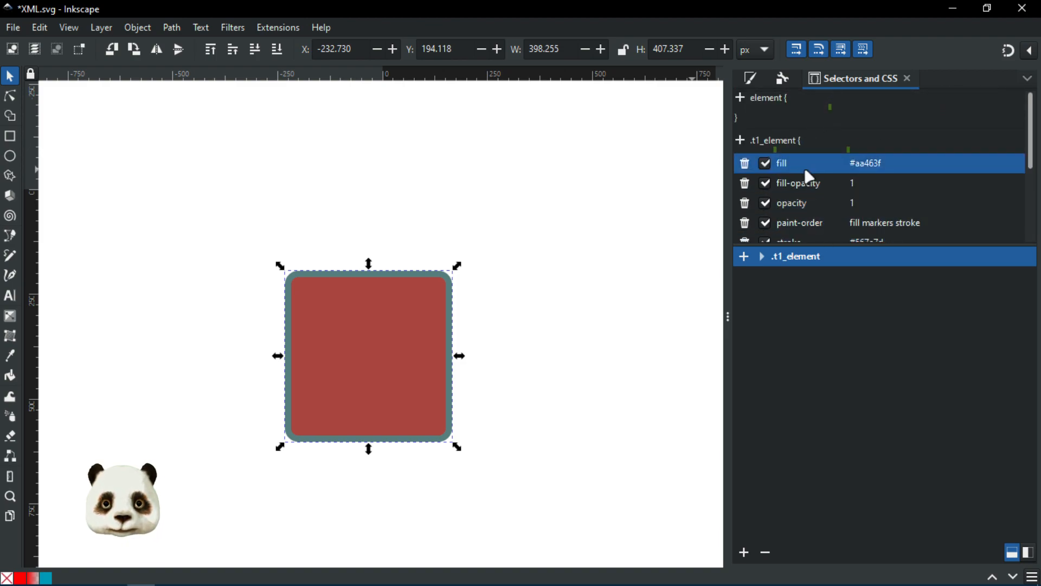
pyautogui.scroll(-5, 855, 195)
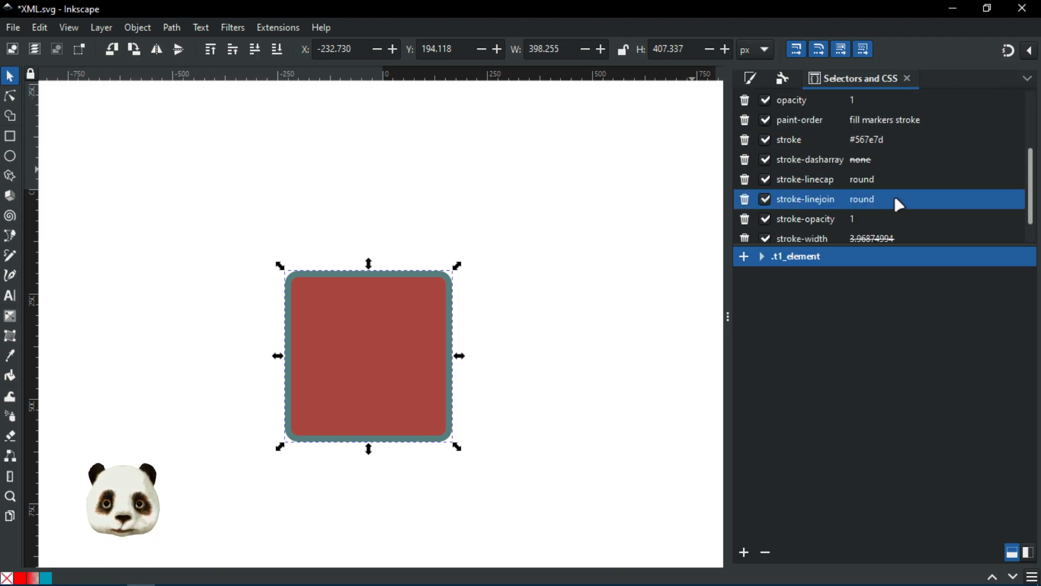
pyautogui.click(891, 216)
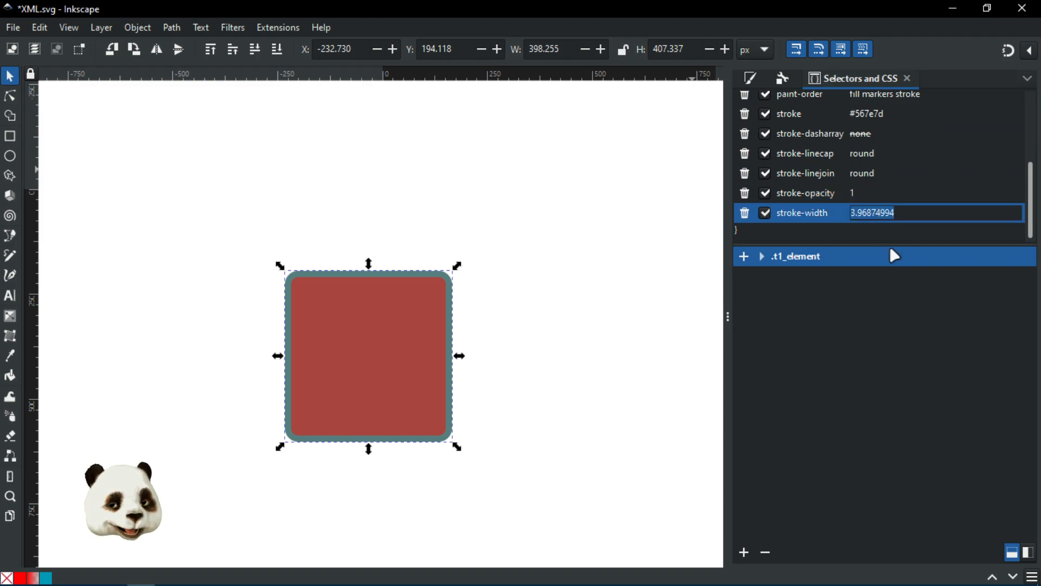
pyautogui.write('4')
pyautogui.press('Return')
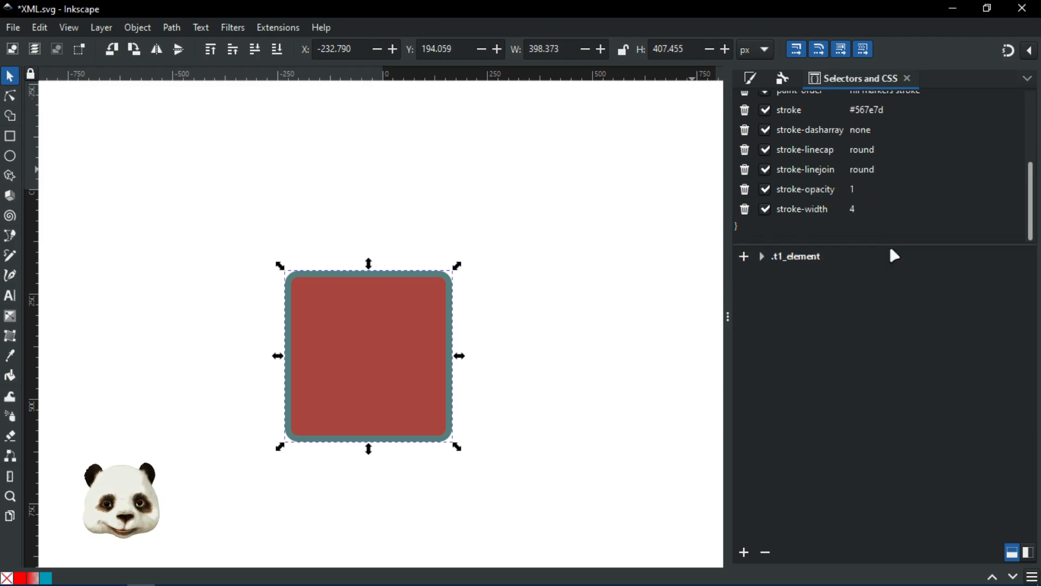
# Step: Try a .t1_element stroke-width of 20, then settle back on 4 and review the fill properties
pyautogui.click(855, 210)
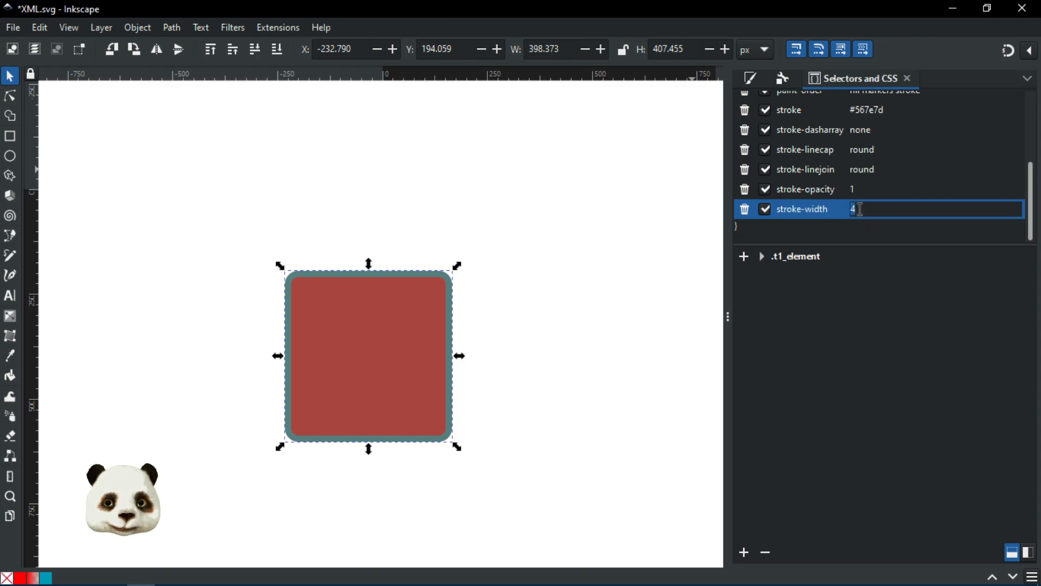
pyautogui.write('20')
pyautogui.press('Return')
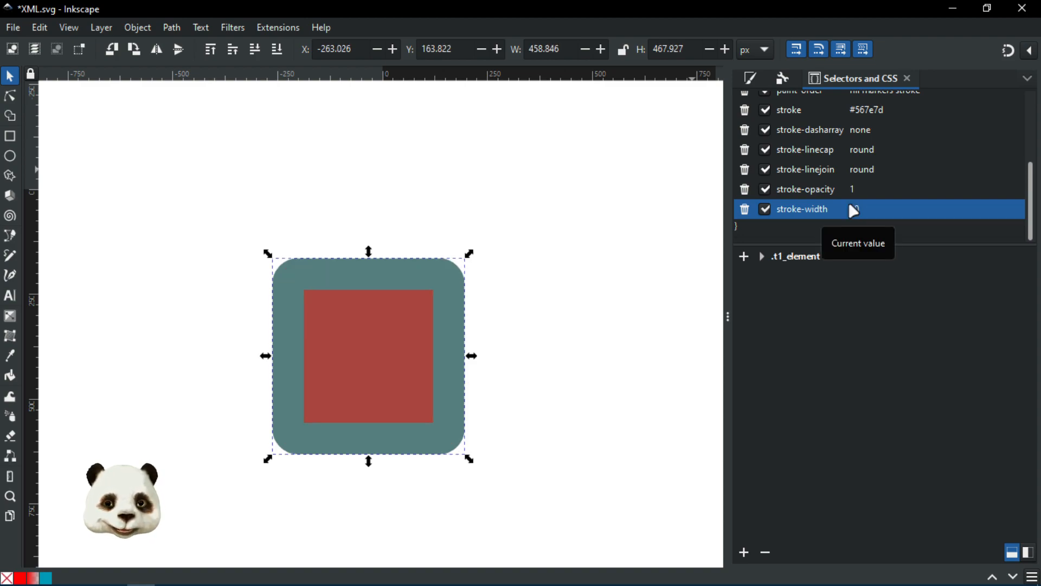
pyautogui.click(853, 209)
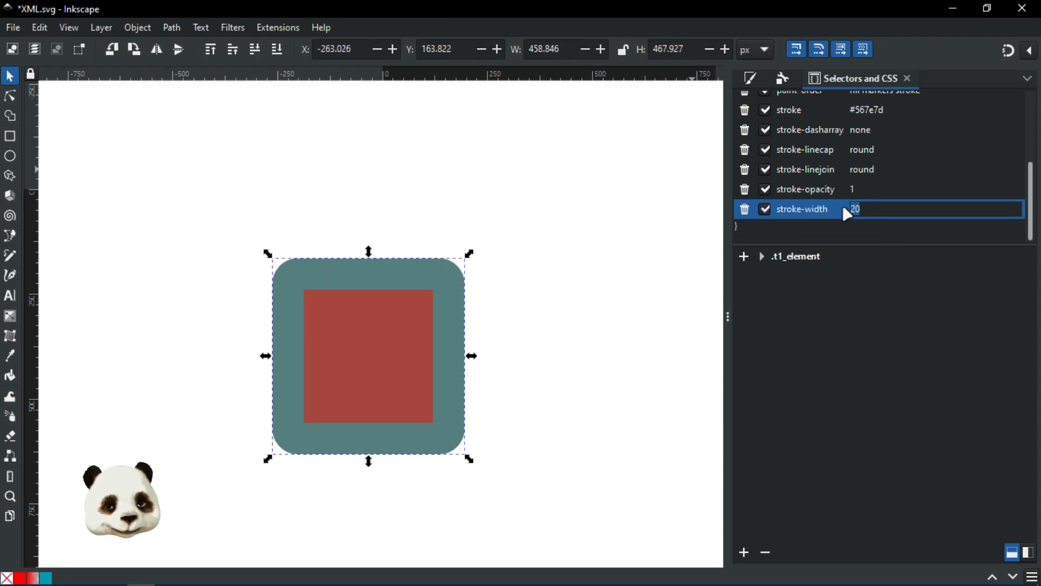
pyautogui.write('4')
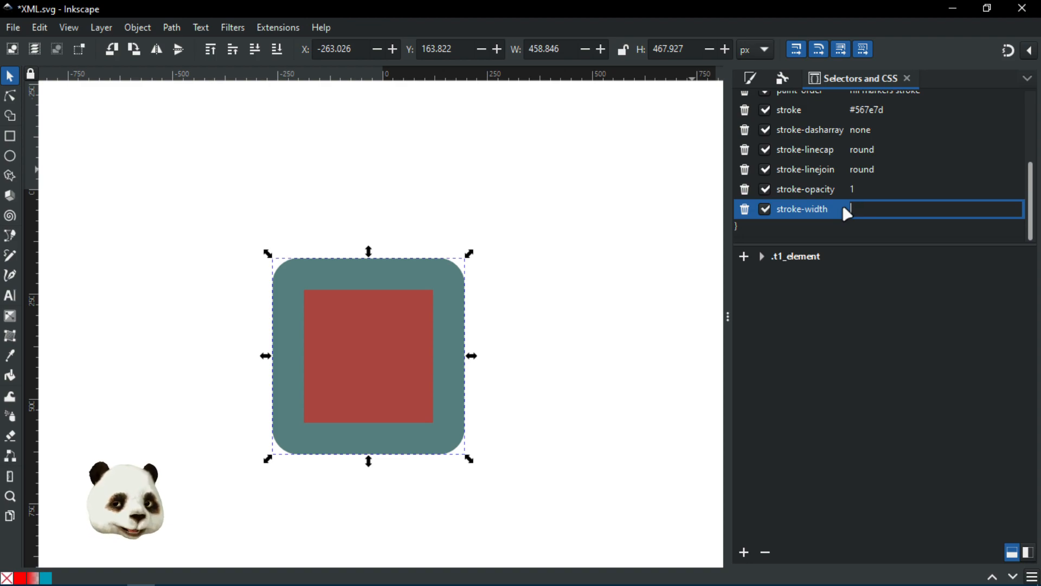
pyautogui.press('Return')
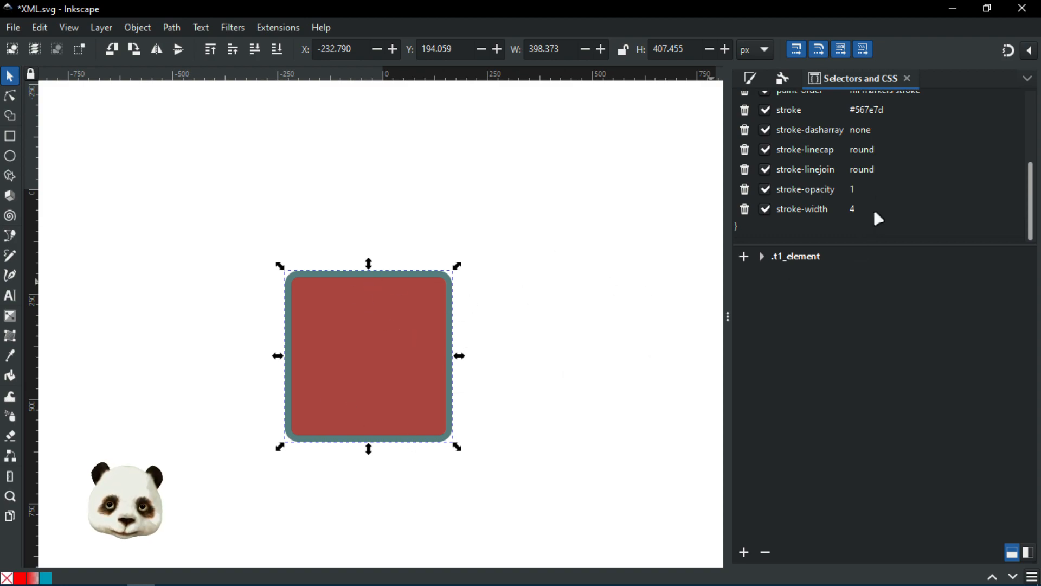
pyautogui.scroll(5, 875, 174)
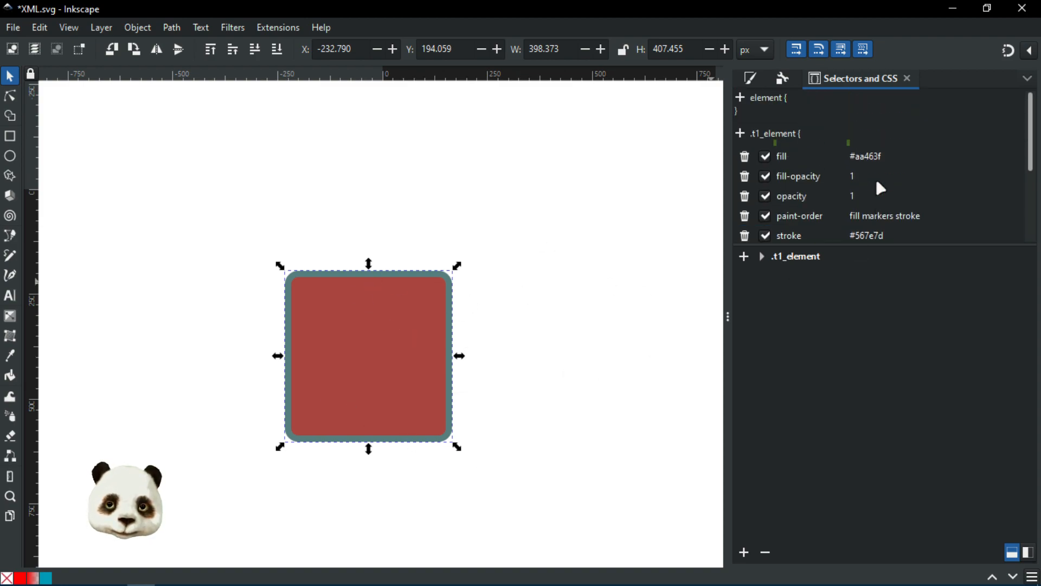
pyautogui.click(873, 180)
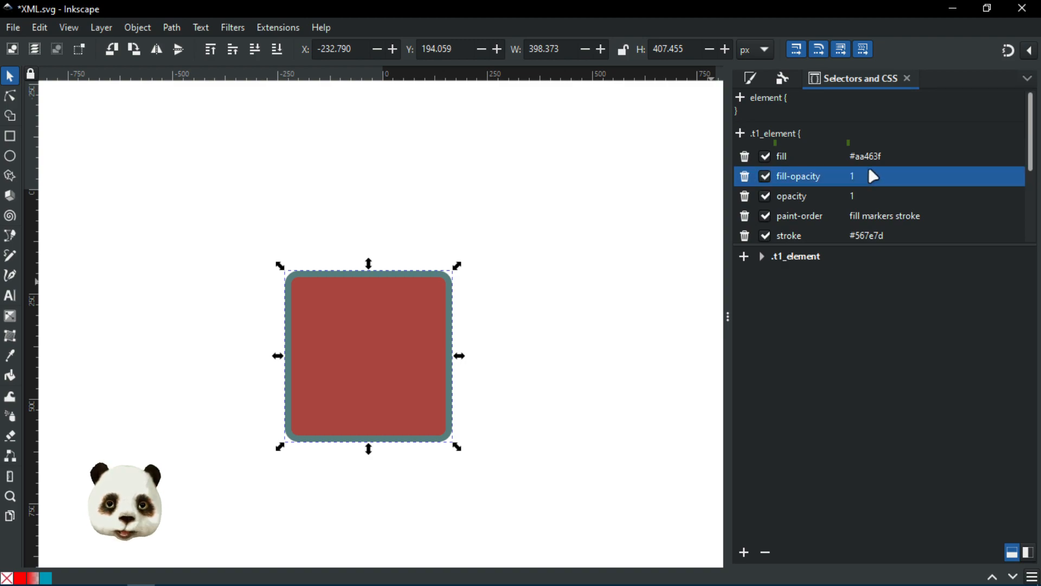
pyautogui.click(869, 162)
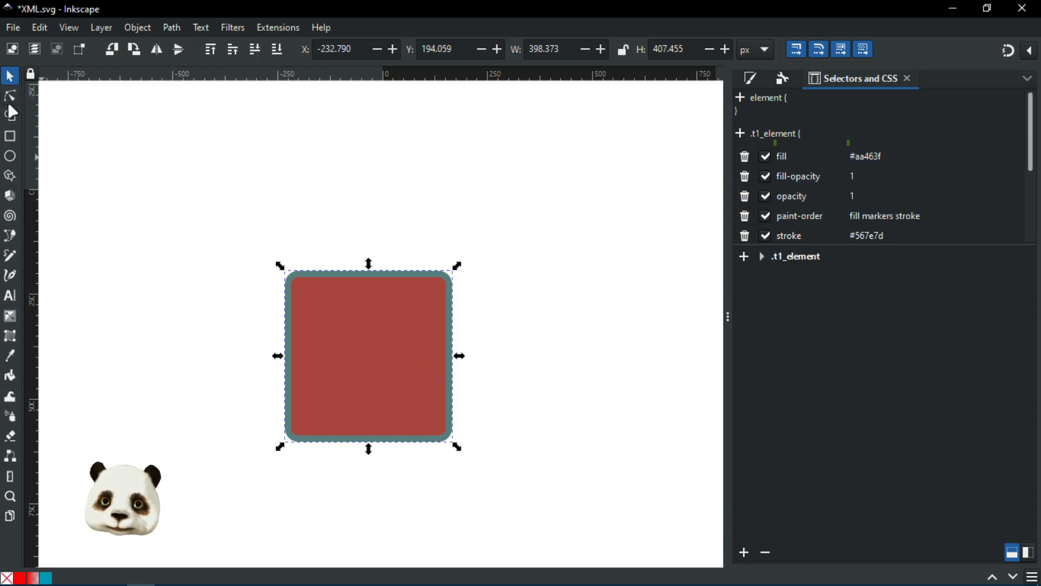
# Step: Draw two pale-yellow rounded squares and a pale-yellow circle beside the red square
pyautogui.click(11, 138)
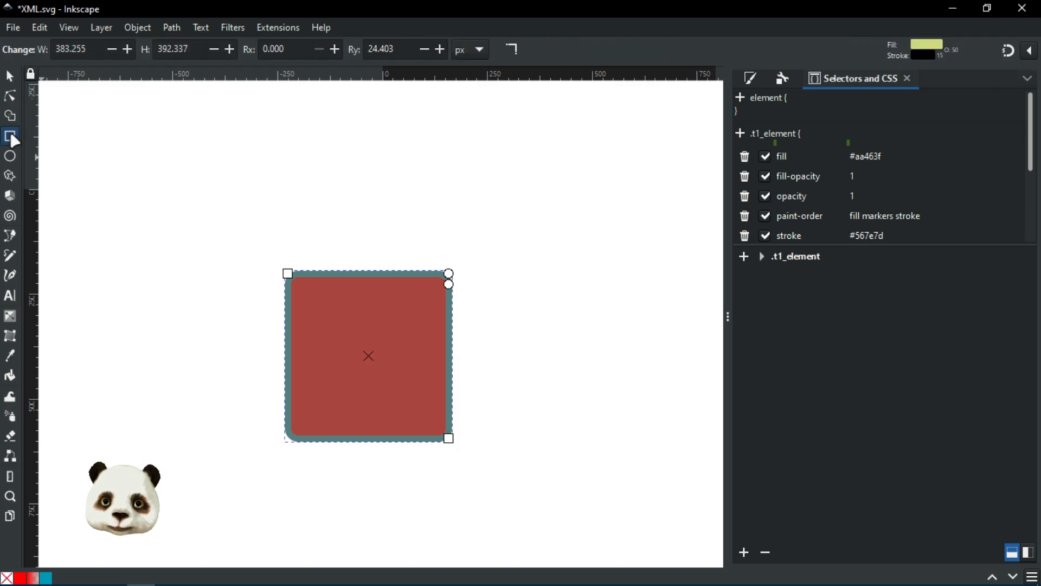
pyautogui.moveTo(488, 101); pyautogui.dragTo(631, 242)
pyautogui.moveTo(593, 278); pyautogui.dragTo(431, 270)
pyautogui.moveTo(544, 163); pyautogui.dragTo(670, 293)
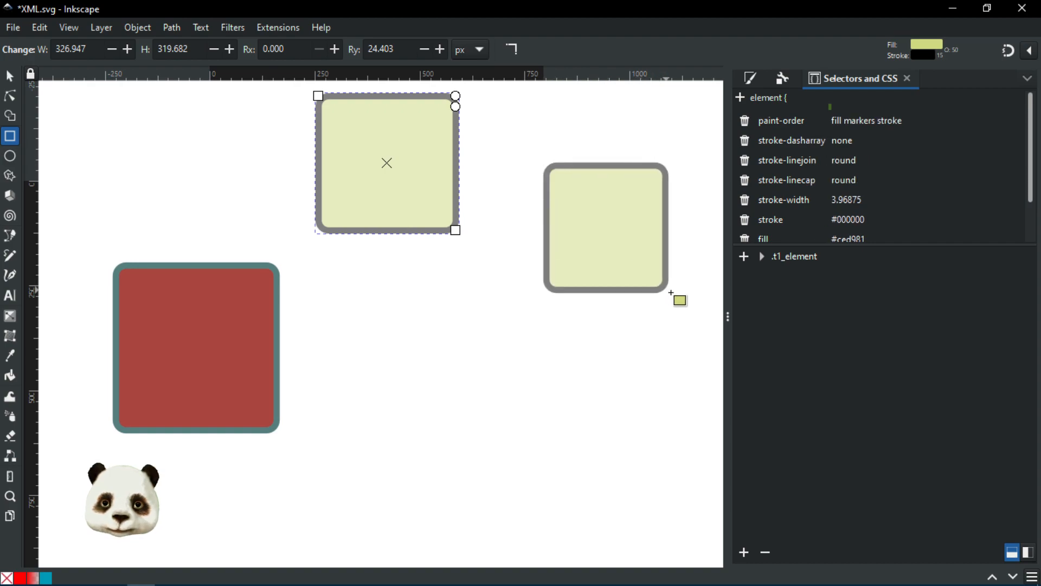
pyautogui.click(10, 156)
pyautogui.moveTo(415, 287); pyautogui.dragTo(524, 398)
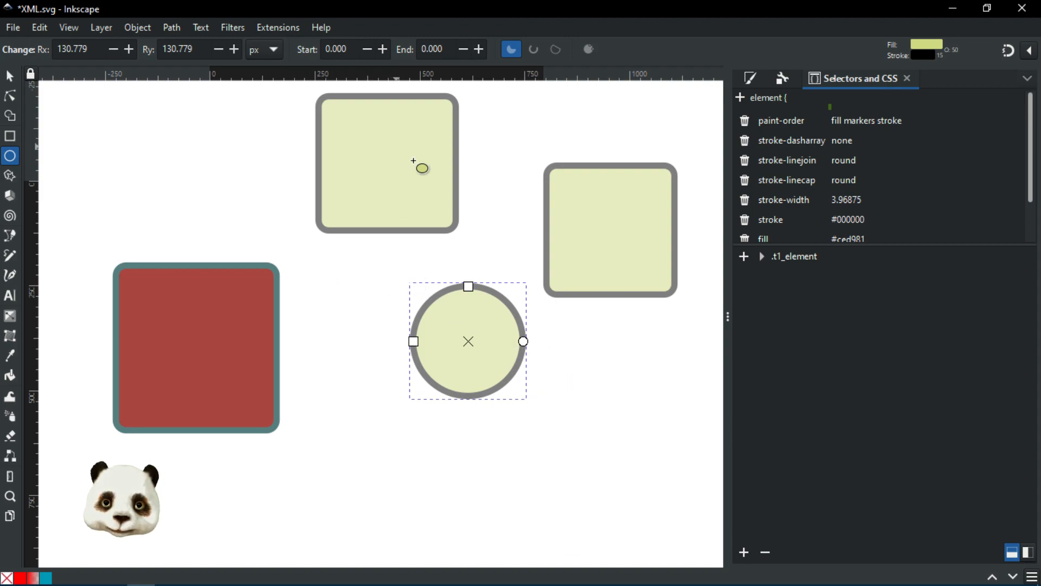
# Step: Check the red square's class, then select the two pale squares together
pyautogui.scroll(-2, 808, 163)
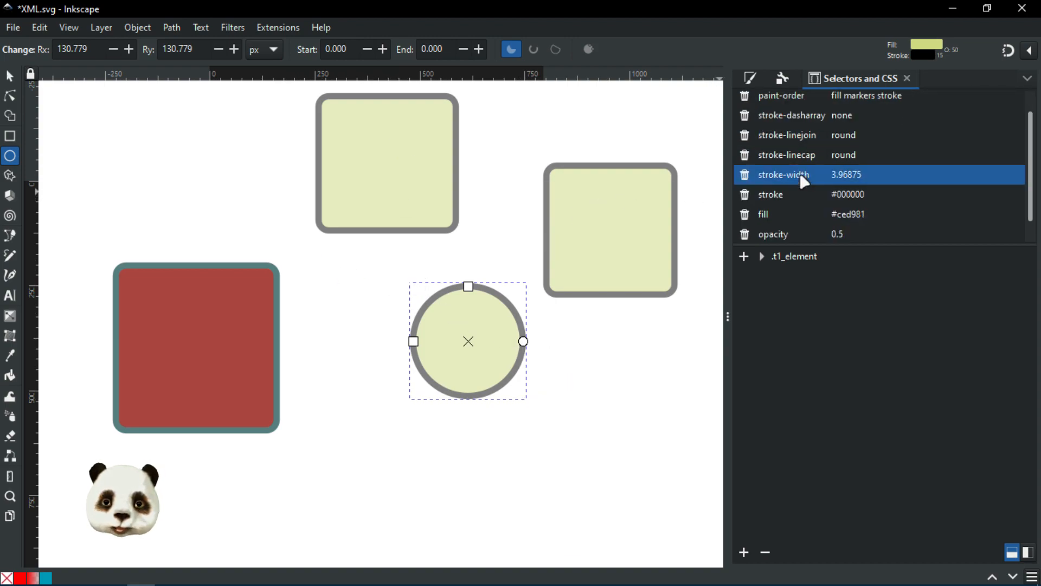
pyautogui.scroll(2, 803, 195)
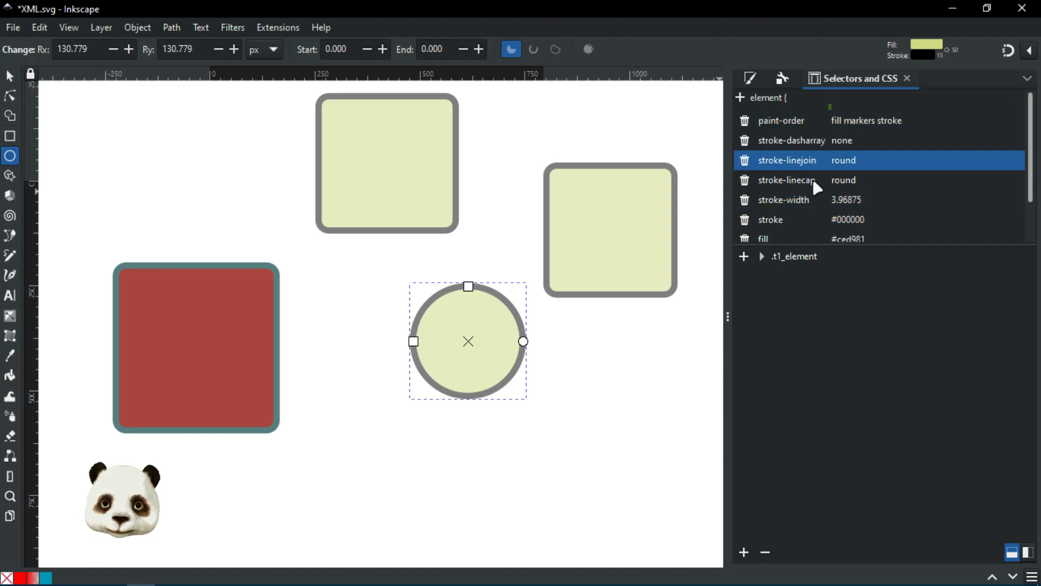
pyautogui.click(156, 302)
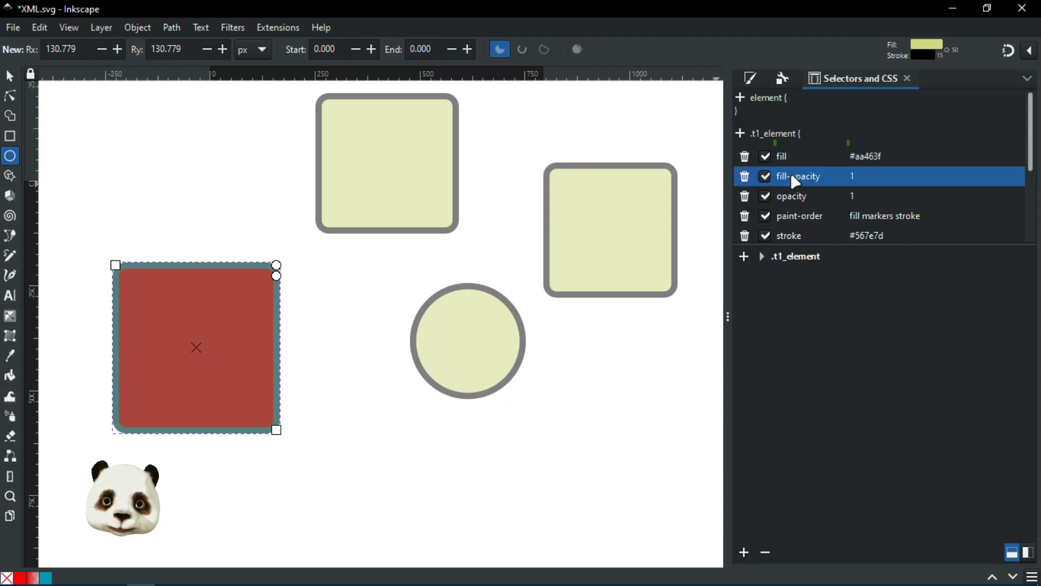
pyautogui.scroll(-5, 790, 197)
pyautogui.scroll(5, 796, 203)
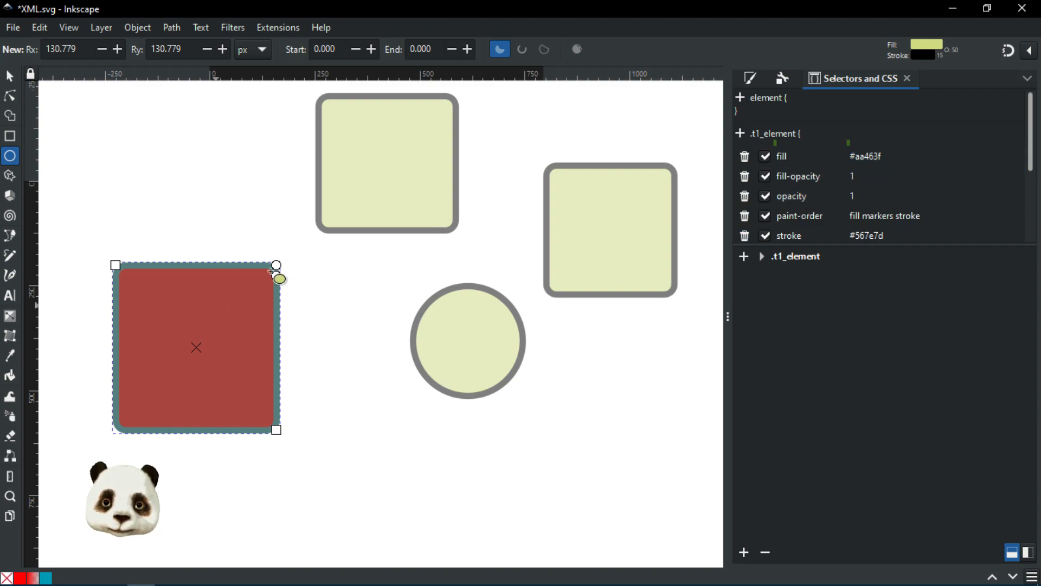
pyautogui.click(383, 170)
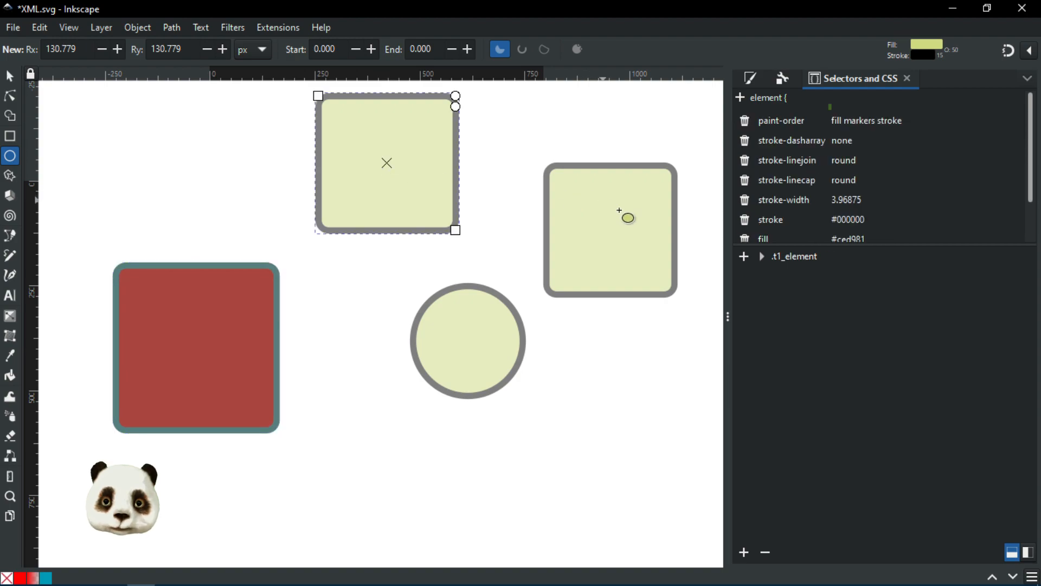
pyautogui.keyDown('shift'); pyautogui.click(624, 215); pyautogui.keyUp('shift')
# Step: Add the pale circle and two squares to .t1_element, then draw a new circle at top right
pyautogui.keyDown('shift'); pyautogui.click(465, 356); pyautogui.keyUp('shift')
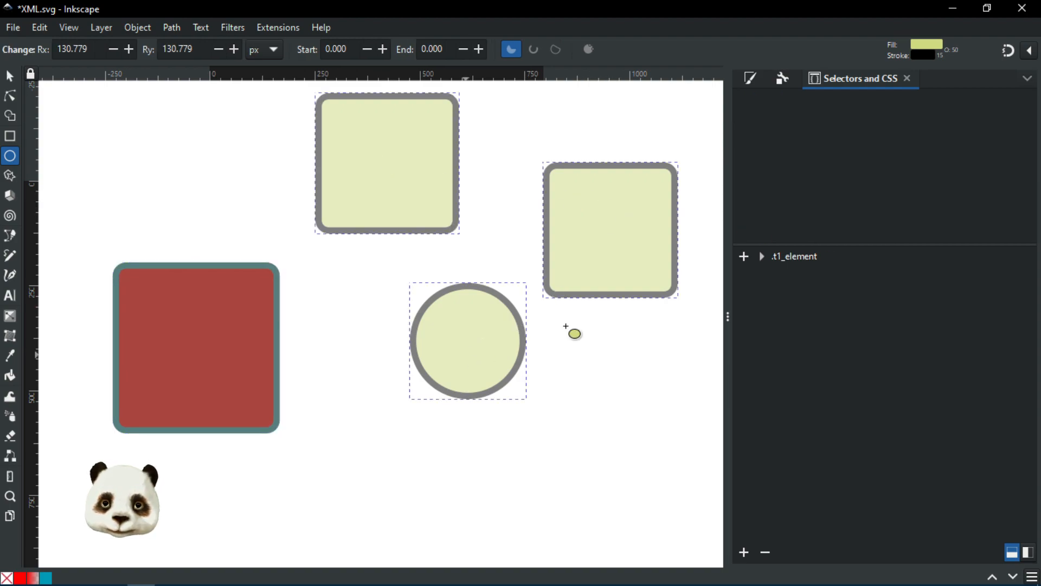
pyautogui.click(744, 256)
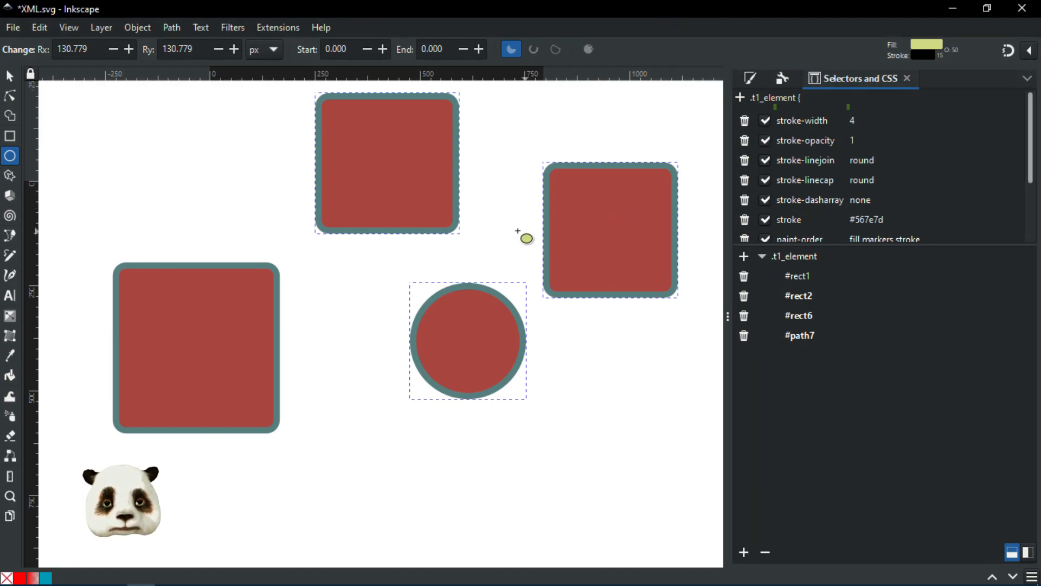
pyautogui.moveTo(516, 237); pyautogui.dragTo(476, 169)
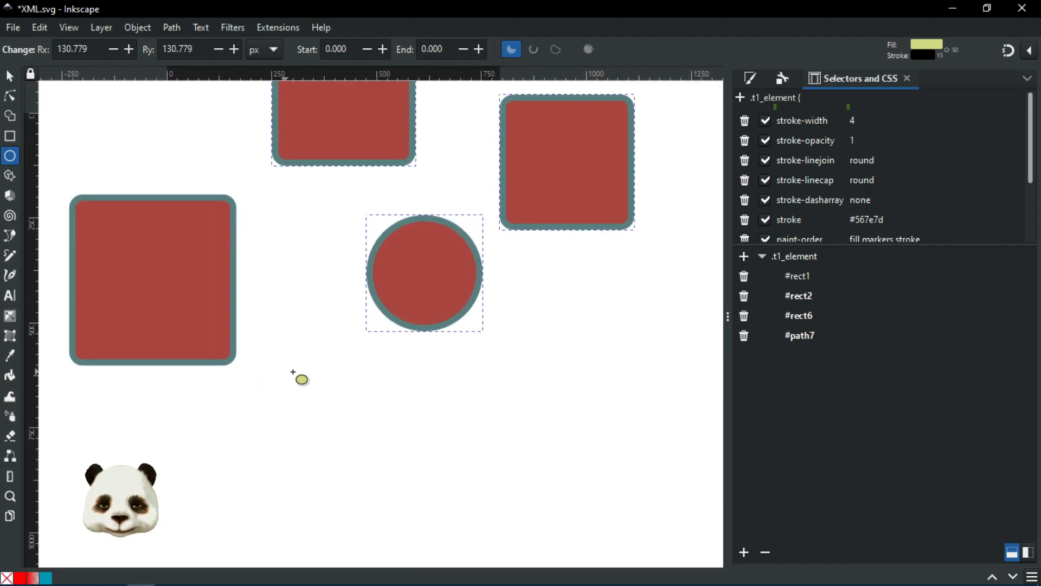
pyautogui.moveTo(333, 359); pyautogui.dragTo(214, 416)
pyautogui.moveTo(411, 349); pyautogui.dragTo(342, 419)
pyautogui.moveTo(487, 126)
pyautogui.mouseDown()
pyautogui.moveTo(543, 186)
pyautogui.moveTo(588, 213)
pyautogui.moveTo(602, 241)
pyautogui.mouseUp()
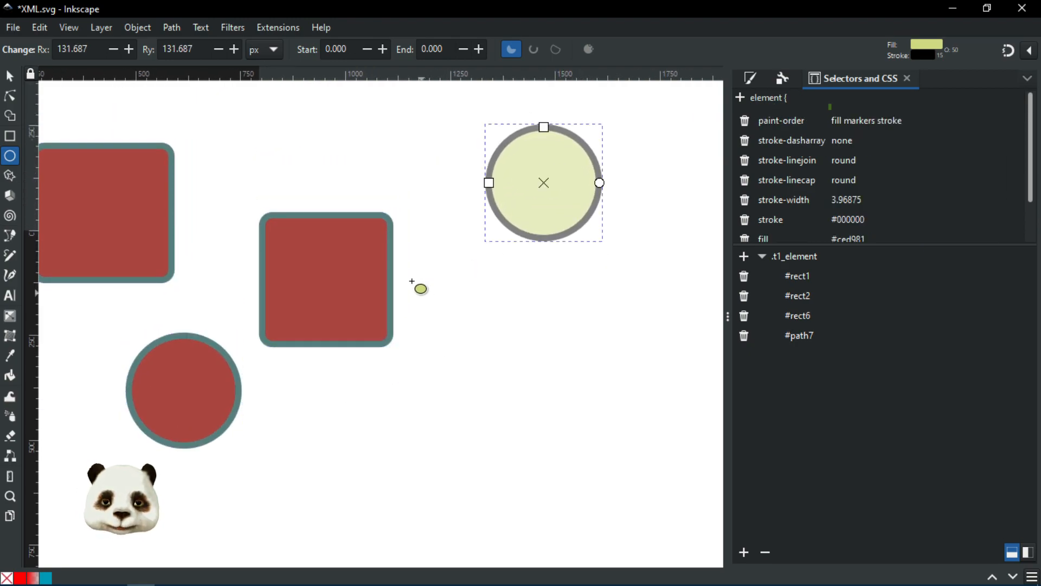
# Step: Set the new circle's stroke to No paint, keeping its ced981ff fill at 50% opacity
pyautogui.click(750, 78)
pyautogui.click(830, 100)
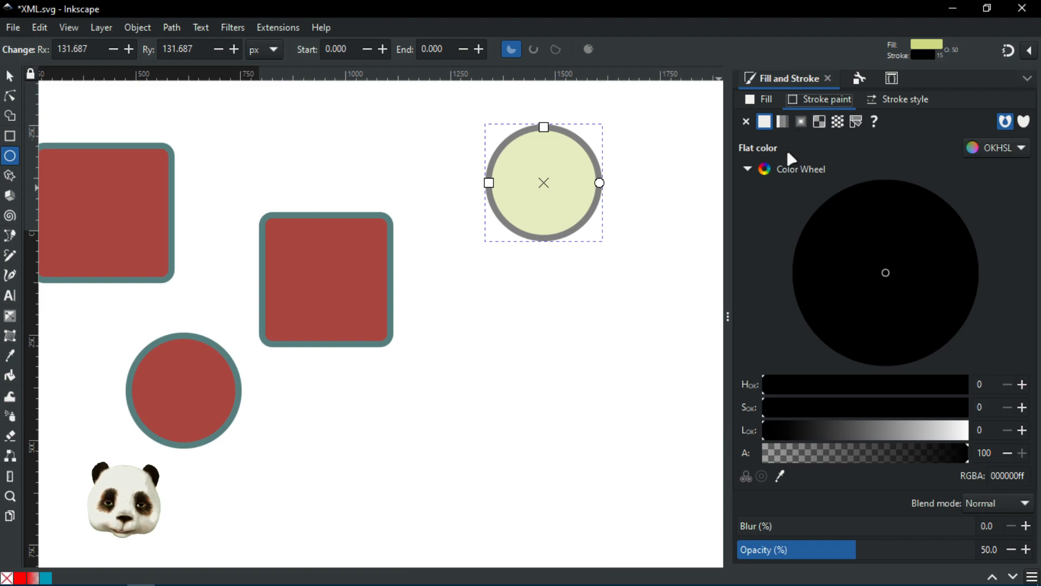
pyautogui.click(747, 123)
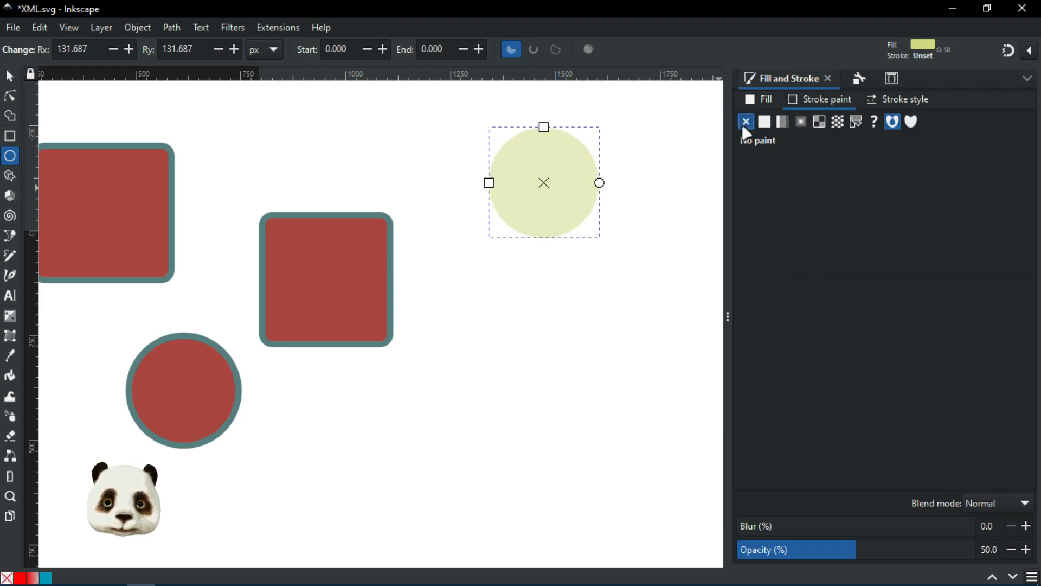
pyautogui.click(765, 103)
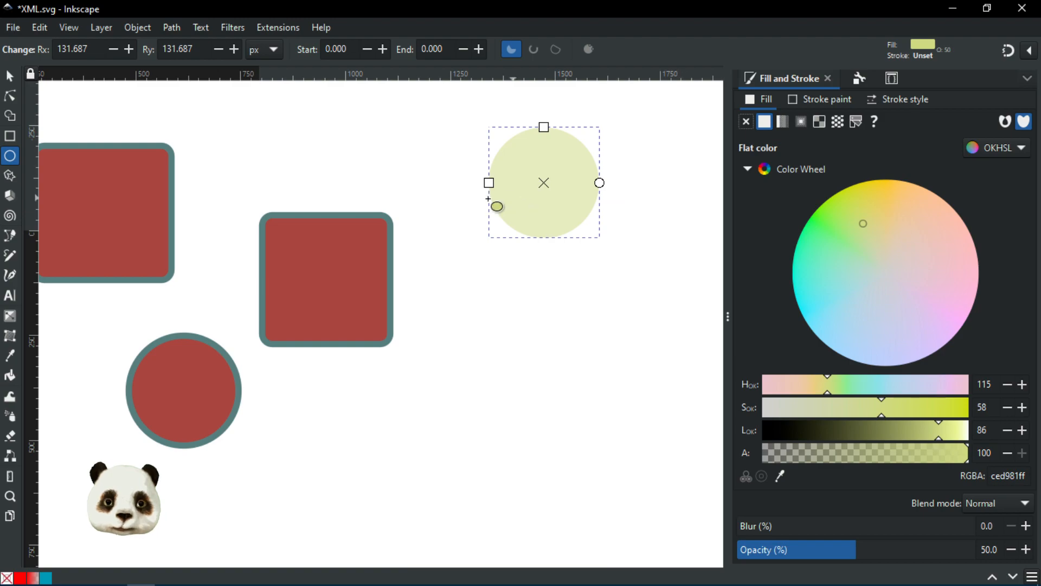
pyautogui.moveTo(415, 328); pyautogui.dragTo(514, 323)
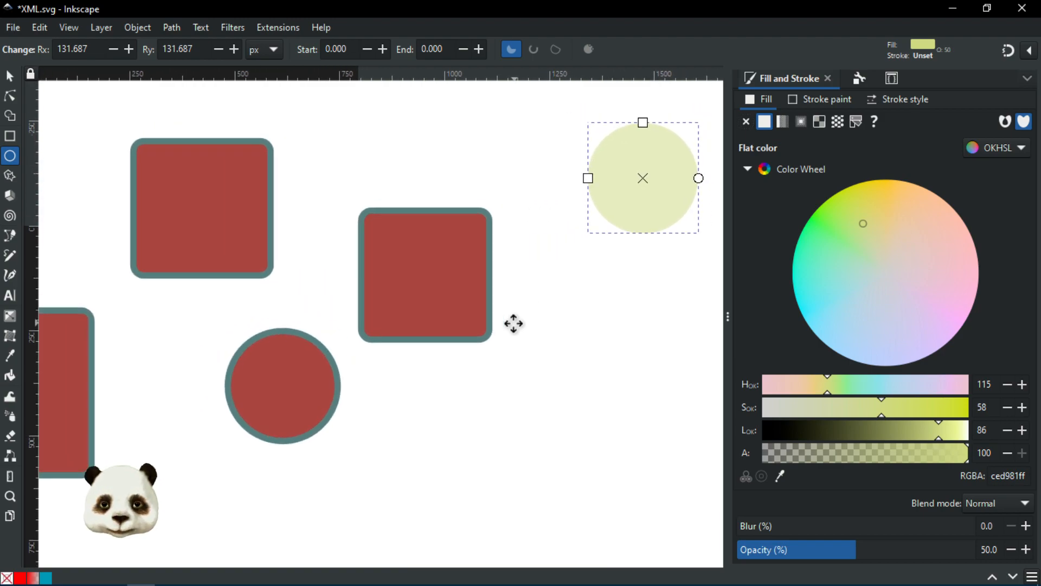
# Step: Use Extensions > Styles > Merge Styles into CSS to create class t2_elemnt from the circle
pyautogui.click(268, 26)
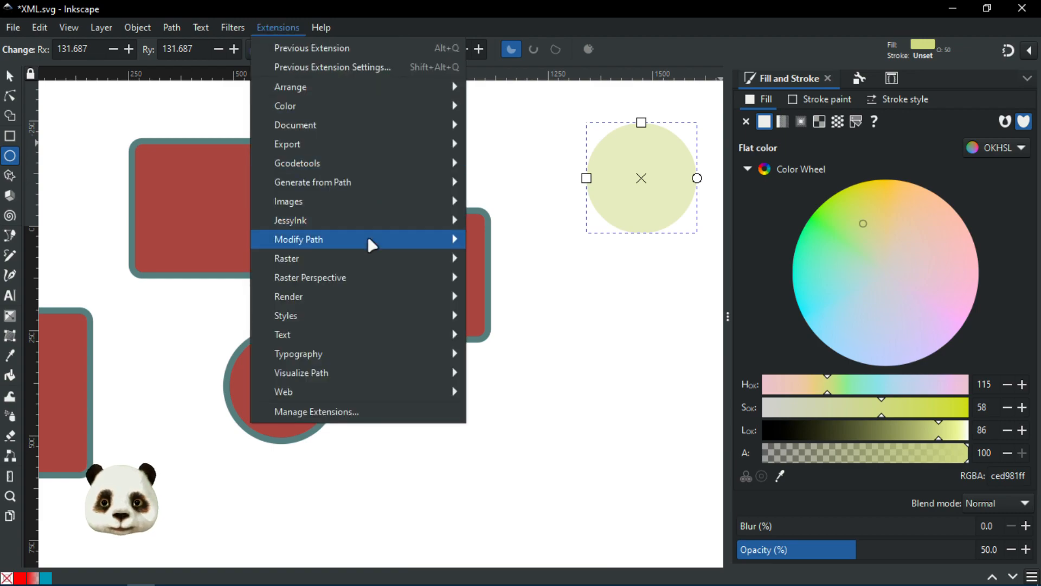
pyautogui.moveTo(366, 312)
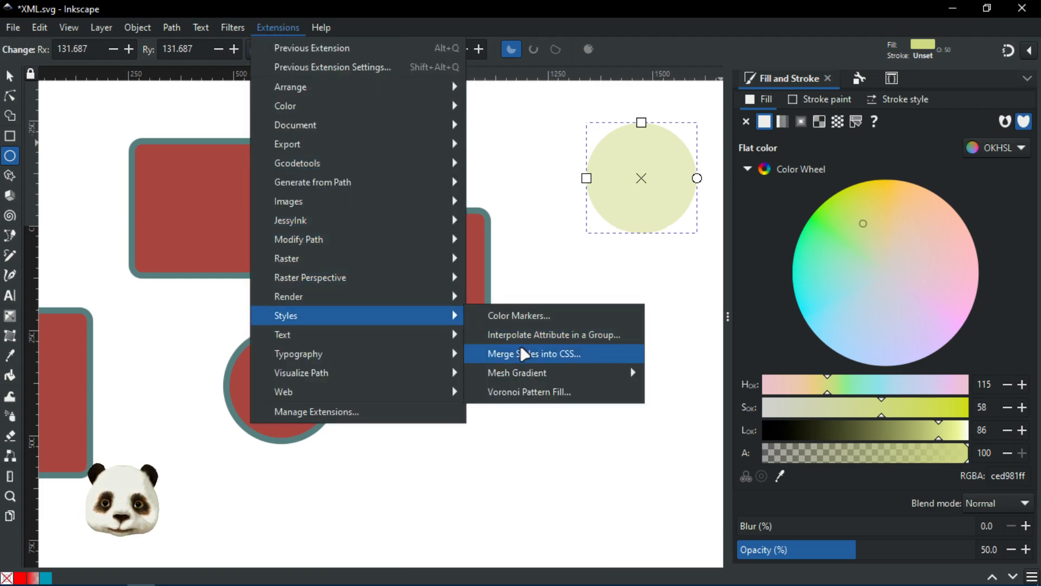
pyautogui.click(527, 356)
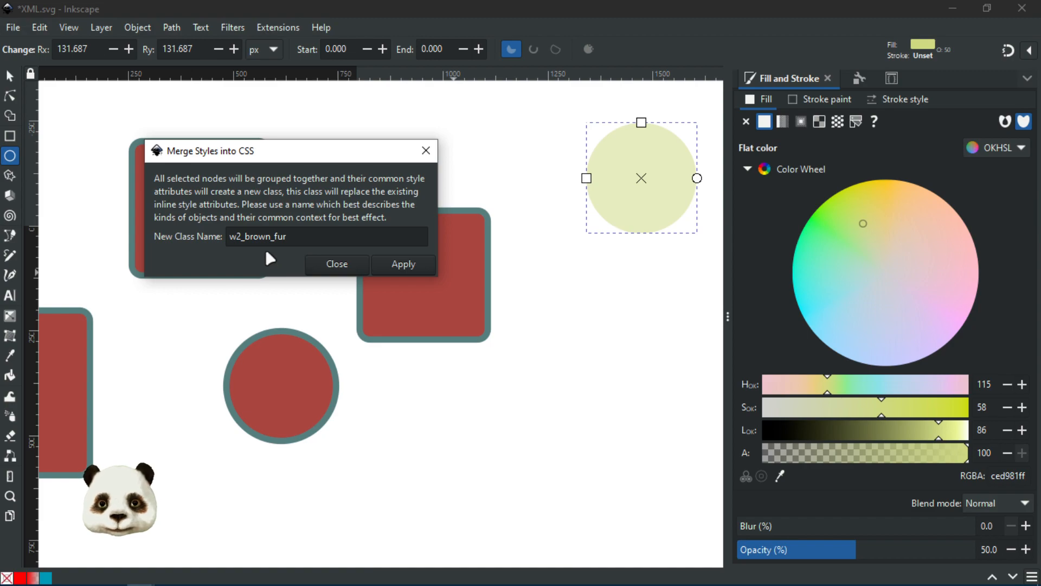
pyautogui.moveTo(251, 235); pyautogui.dragTo(206, 232)
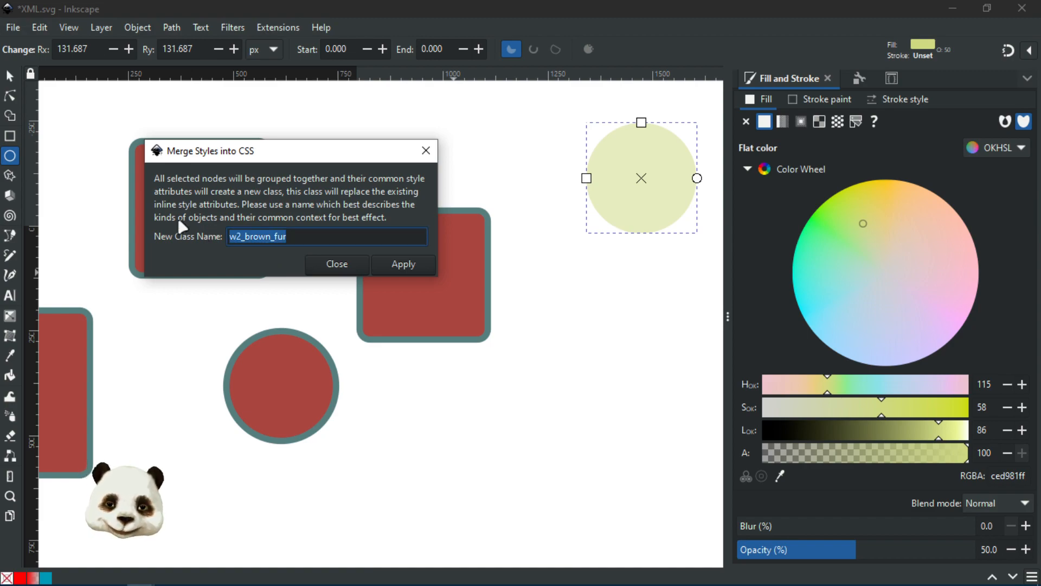
pyautogui.write('t2_elem')
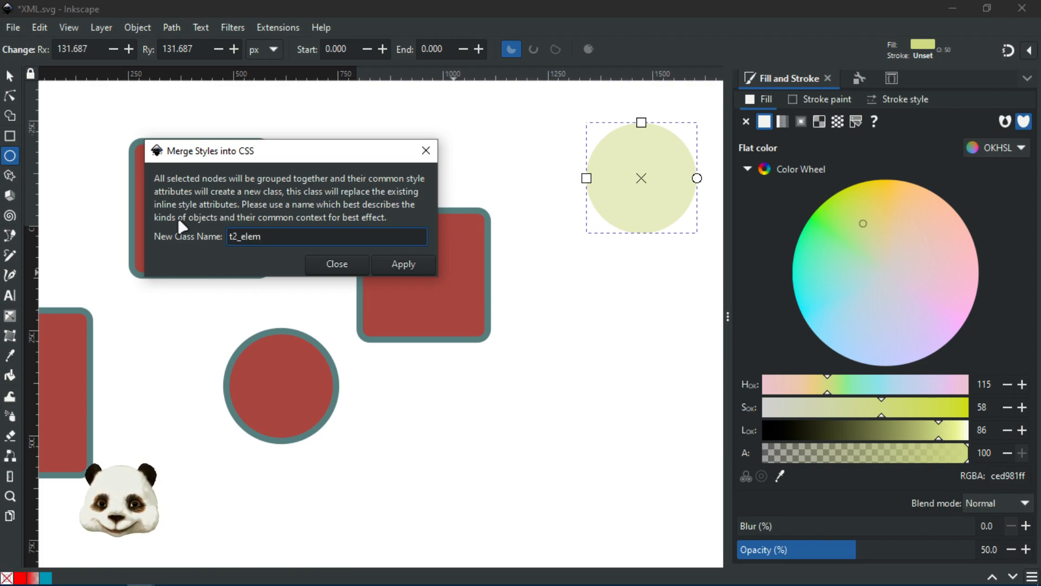
pyautogui.write('t')
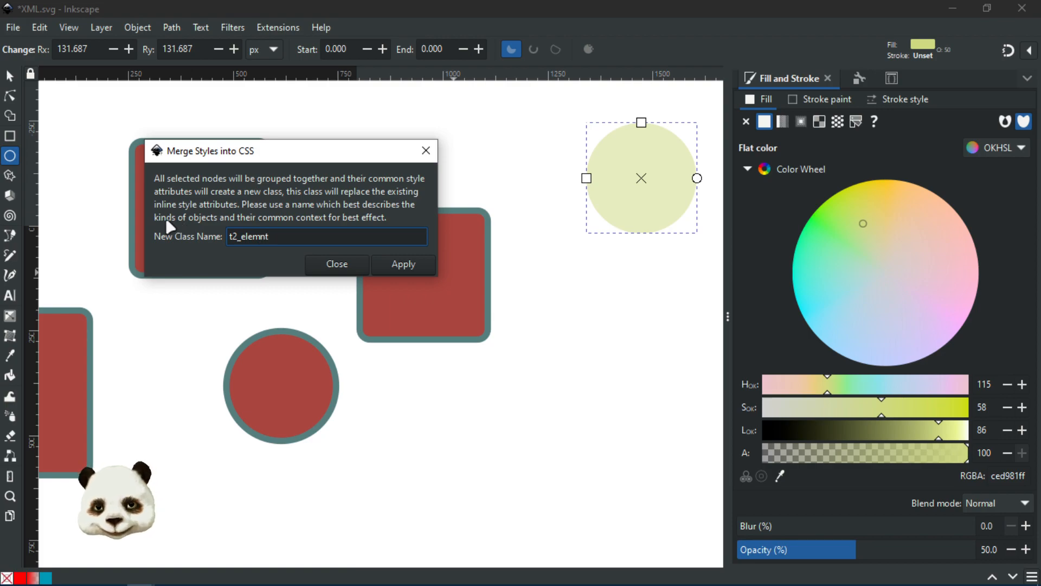
pyautogui.click(399, 263)
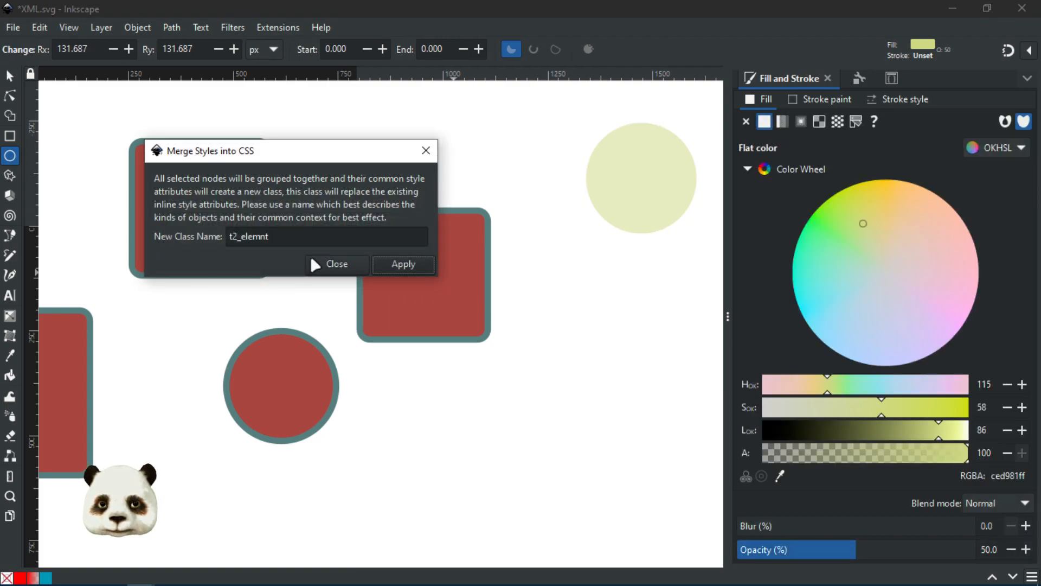
pyautogui.click(333, 263)
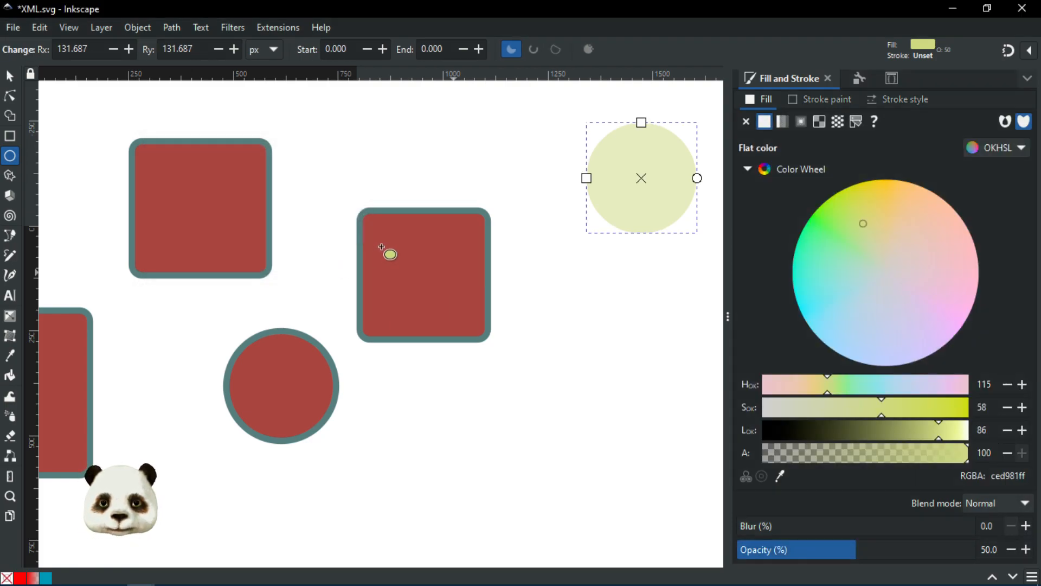
# Step: Inspect the .t2_elemnt rule, add the red circle to it, and list .t1_element's members
pyautogui.click(893, 79)
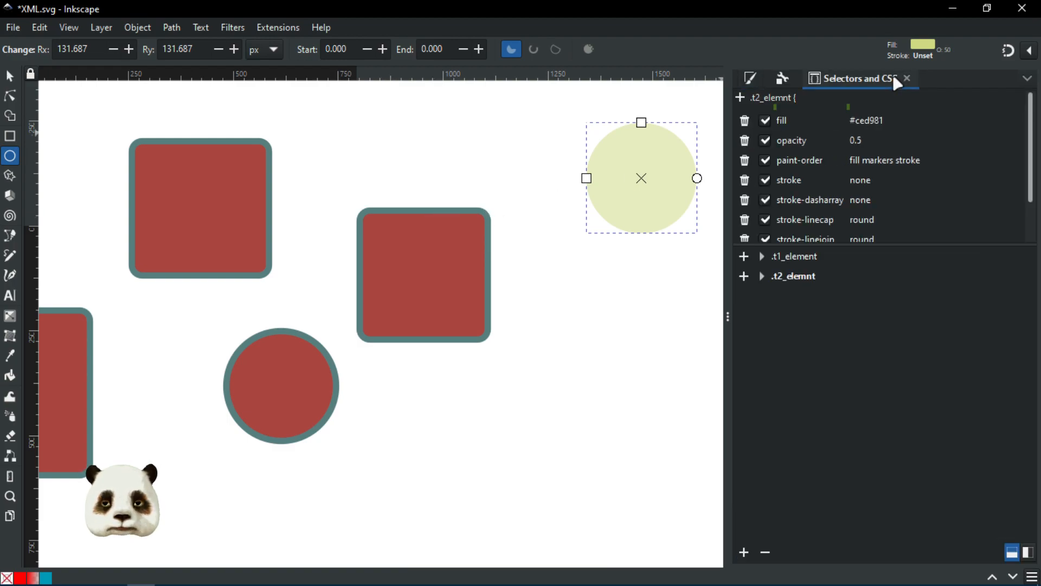
pyautogui.click(796, 276)
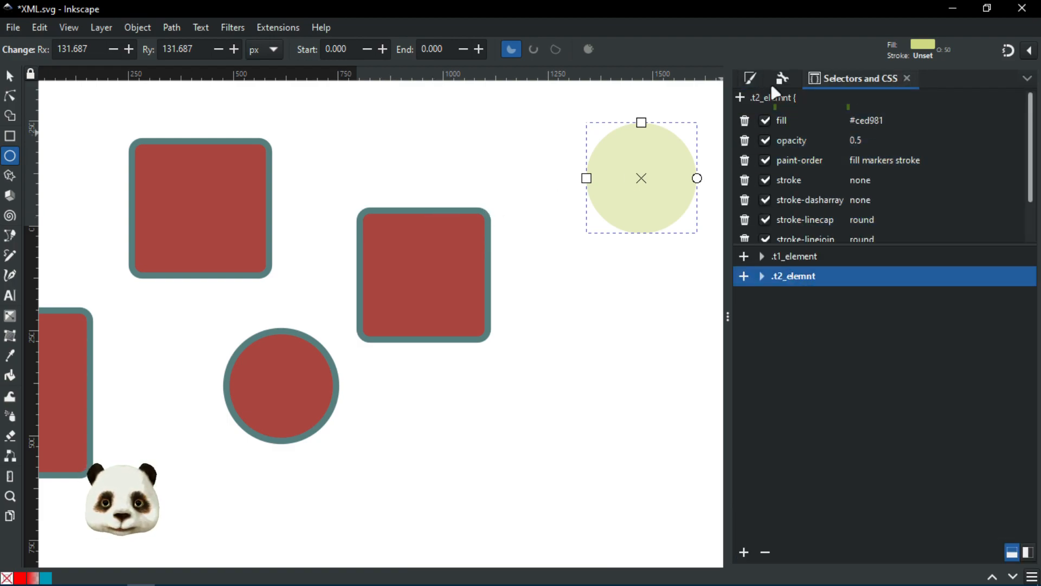
pyautogui.scroll(-2, 786, 225)
pyautogui.scroll(2, 785, 217)
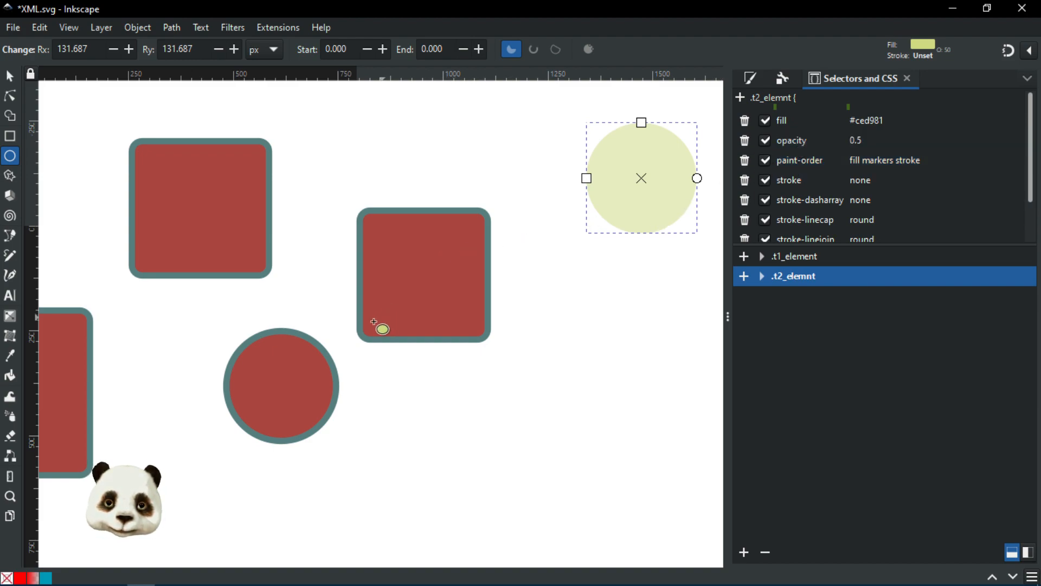
pyautogui.click(298, 369)
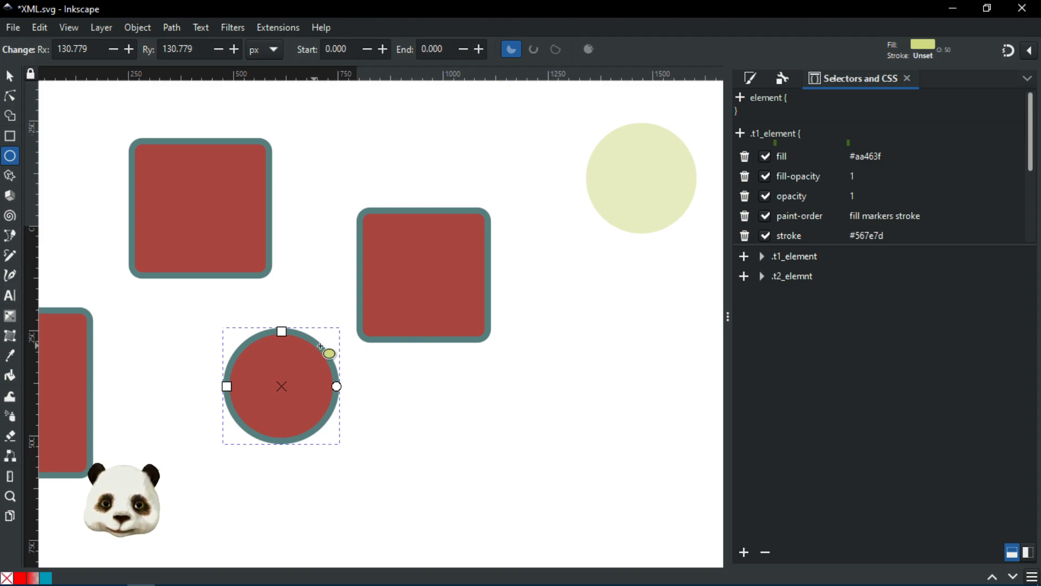
pyautogui.click(657, 180)
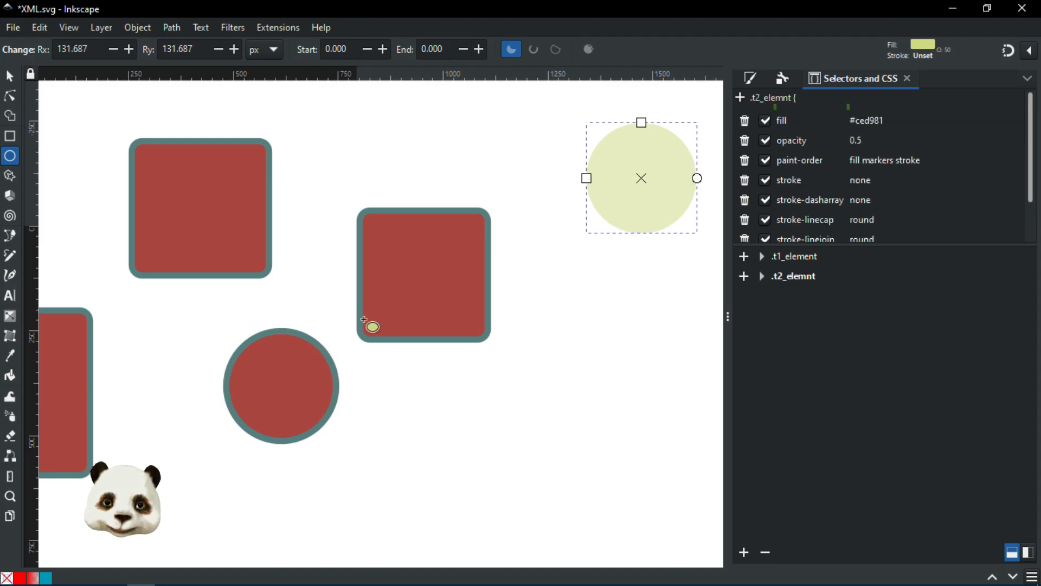
pyautogui.click(288, 376)
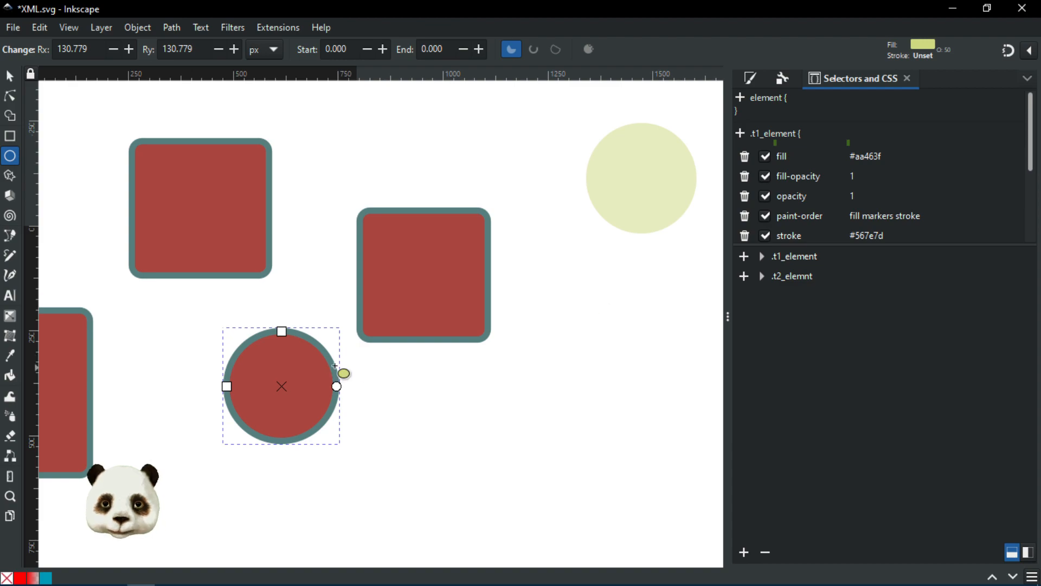
pyautogui.click(745, 280)
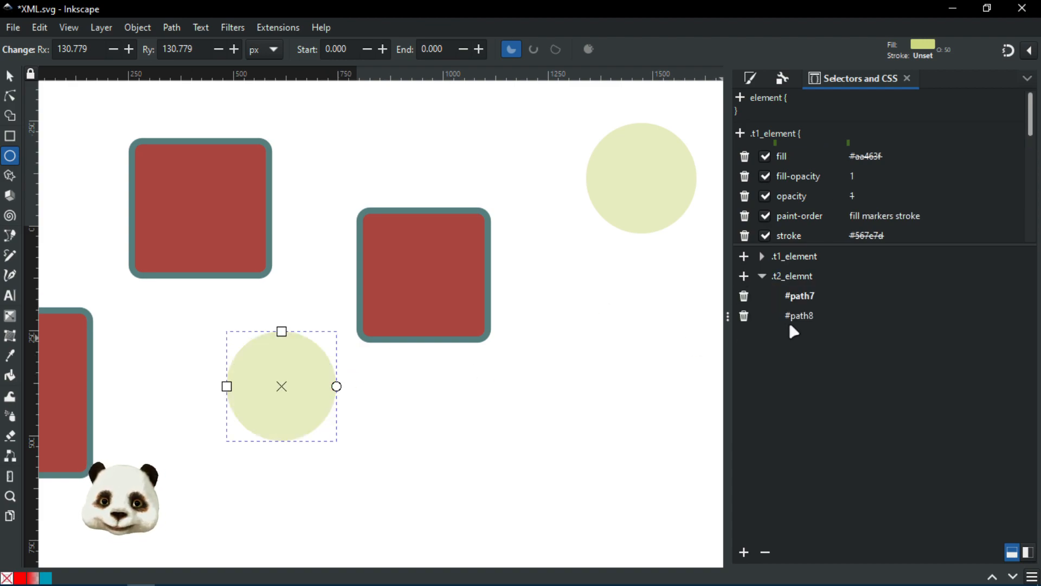
pyautogui.click(762, 257)
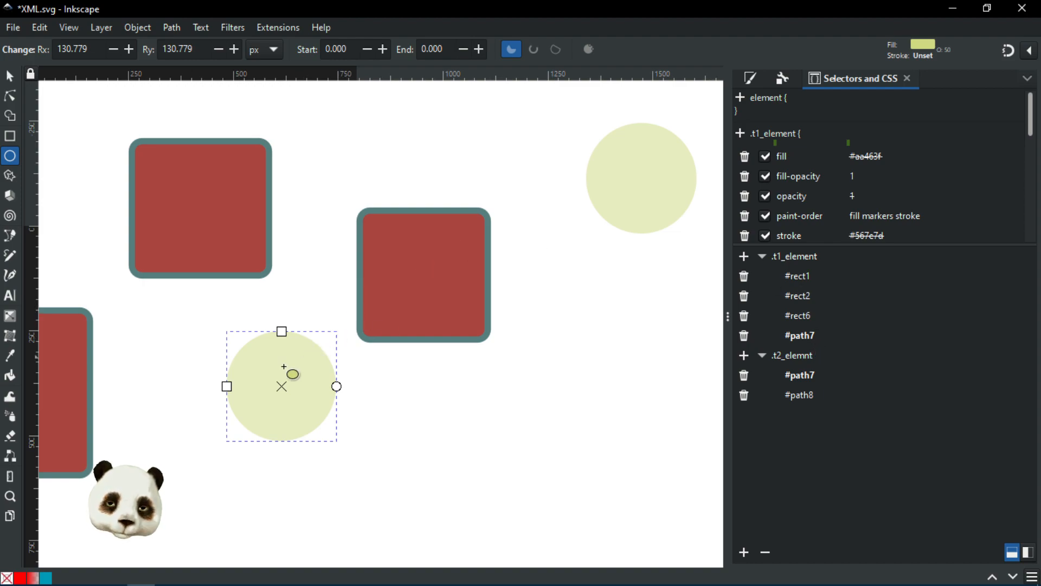
# Step: Display the .t2_elemnt rule's properties and open the Extensions menu
pyautogui.click(805, 358)
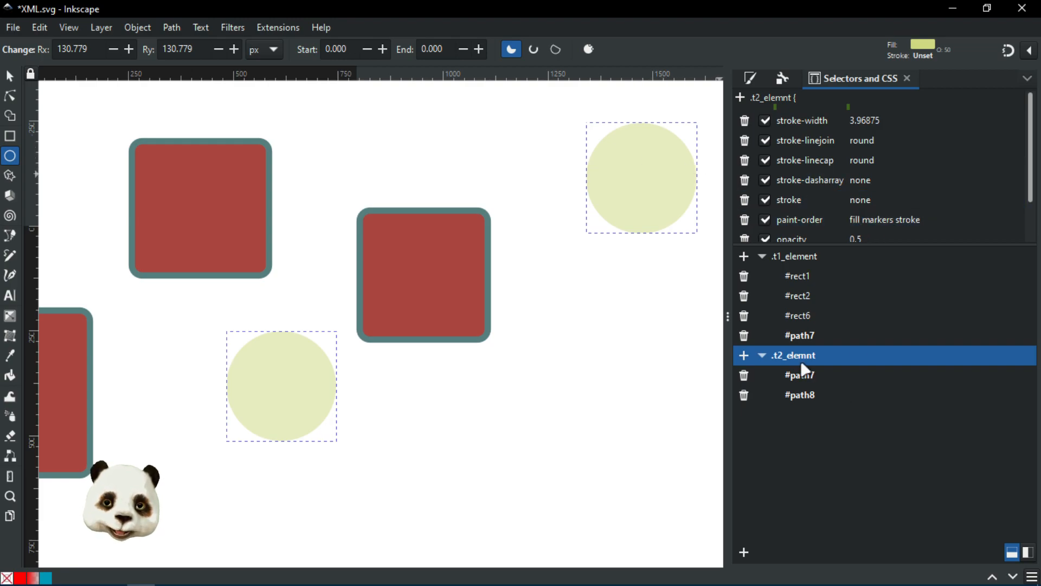
pyautogui.click(279, 28)
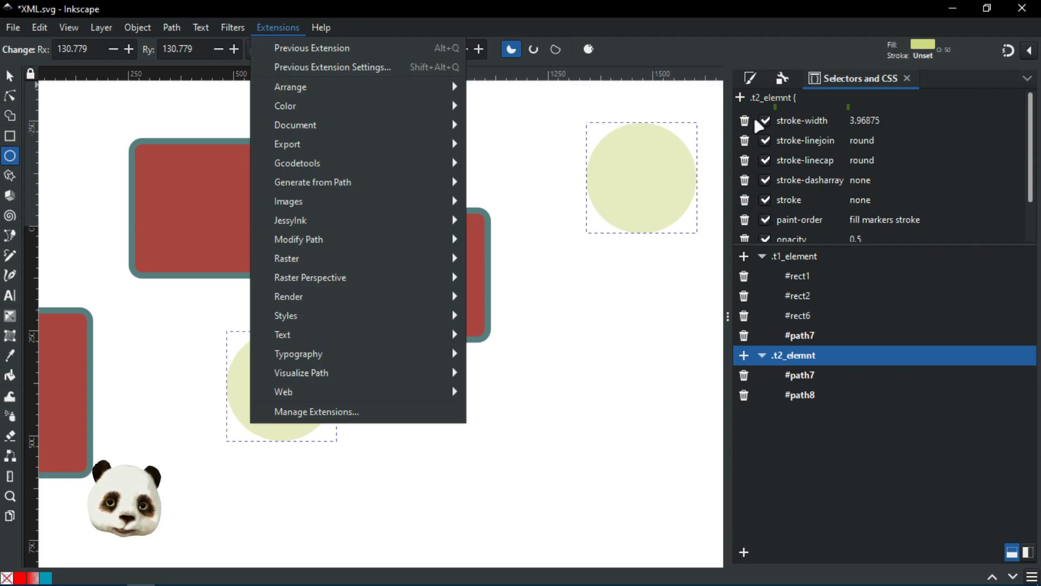
# Step: Close the Extensions menu and delete stroke-width and stroke from the .t2_elemnt rule
pyautogui.click(740, 98)
pyautogui.click(740, 98)
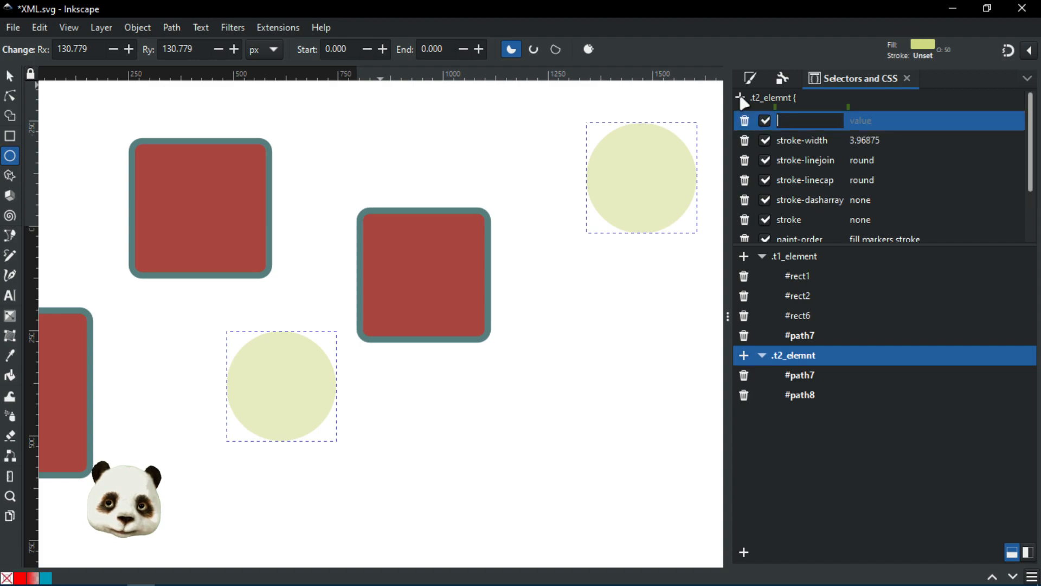
pyautogui.click(744, 121)
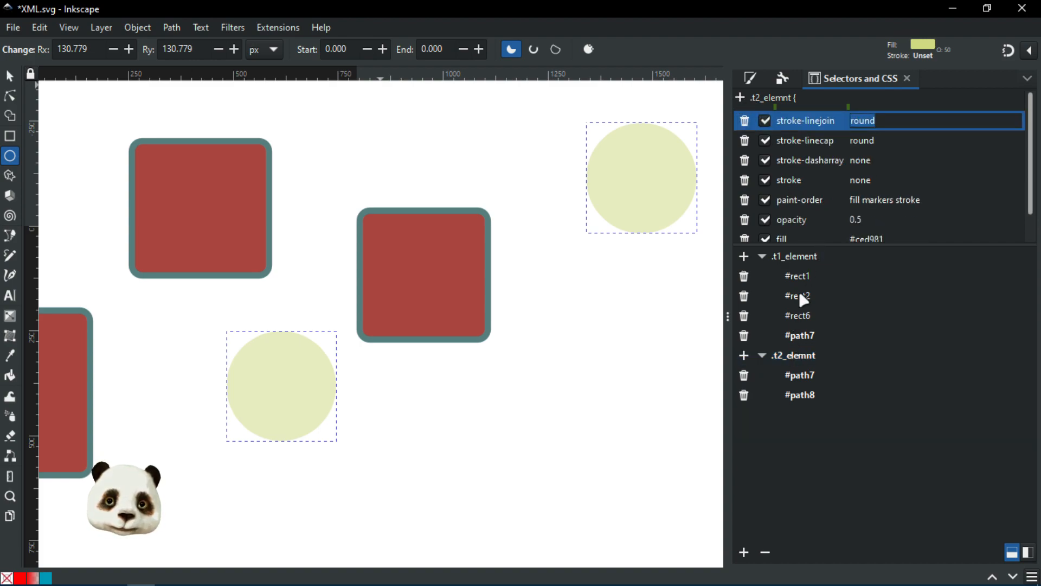
pyautogui.click(800, 360)
pyautogui.click(823, 166)
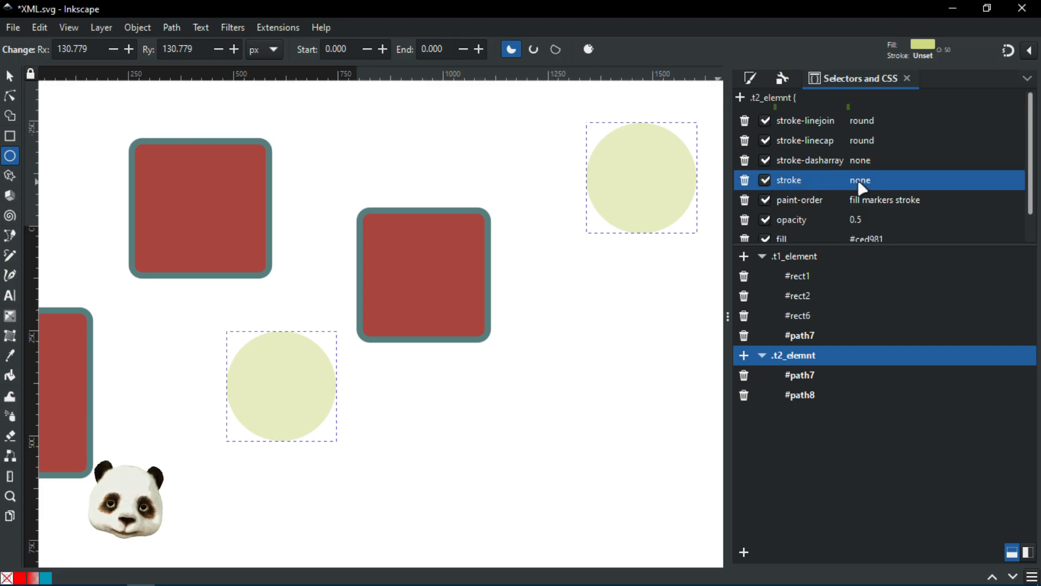
pyautogui.click(745, 182)
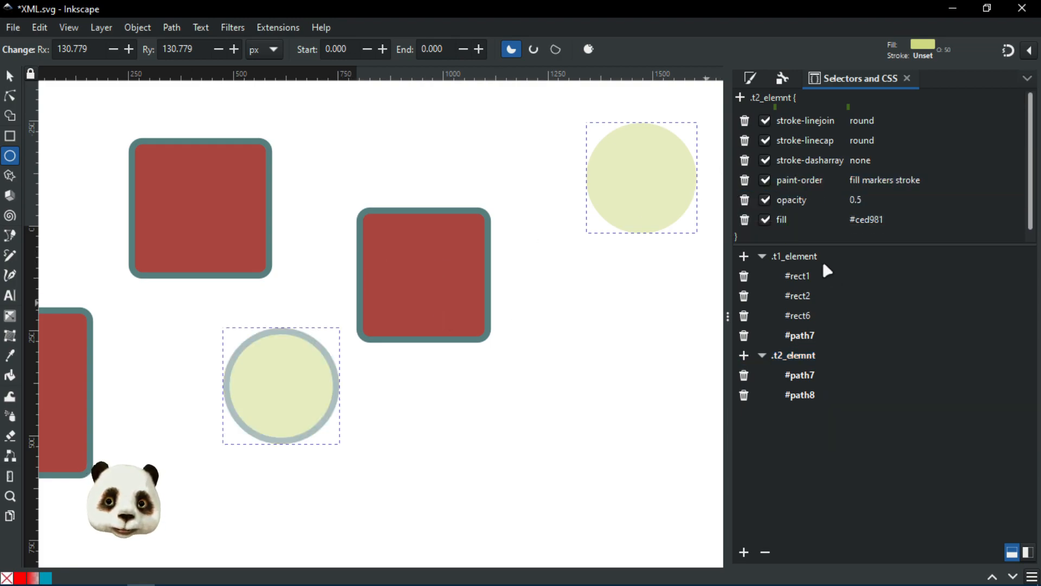
pyautogui.click(804, 257)
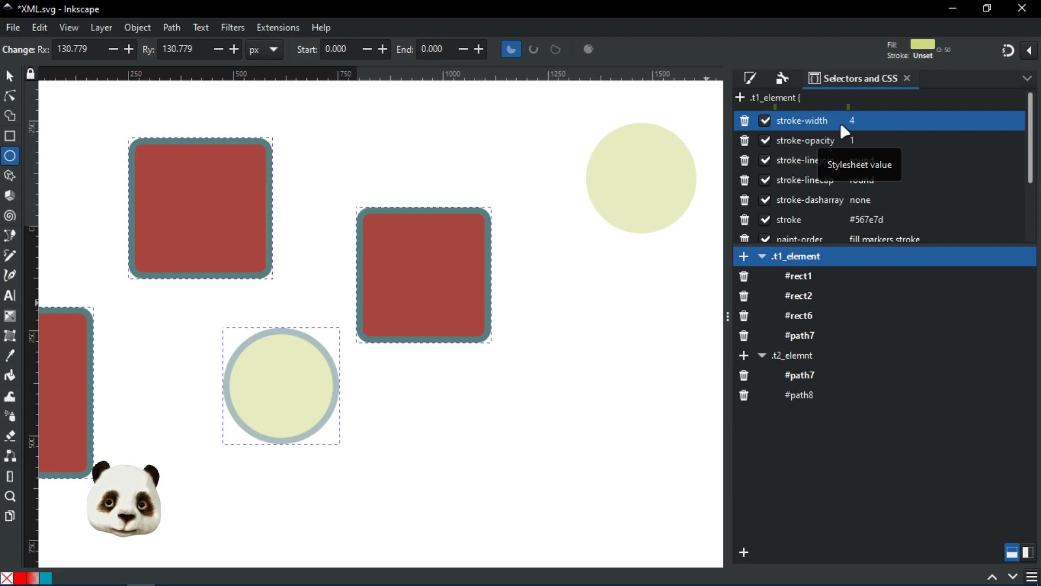
pyautogui.click(795, 355)
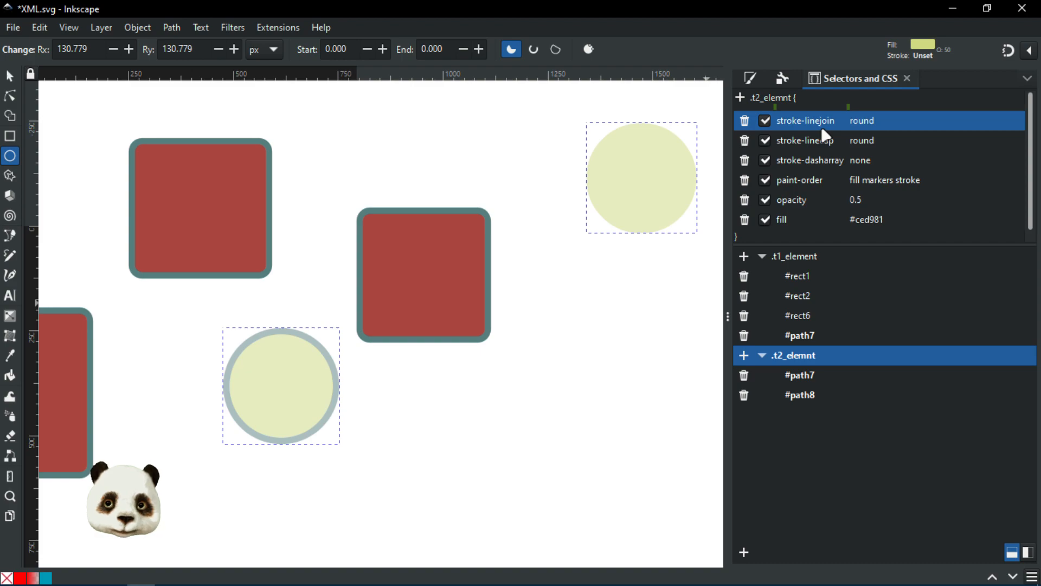
# Step: Delete stroke-linejoin, stroke-linecap, stroke-dasharray and paint-order from .t2_elemnt, leaving opacity and fill
pyautogui.click(807, 259)
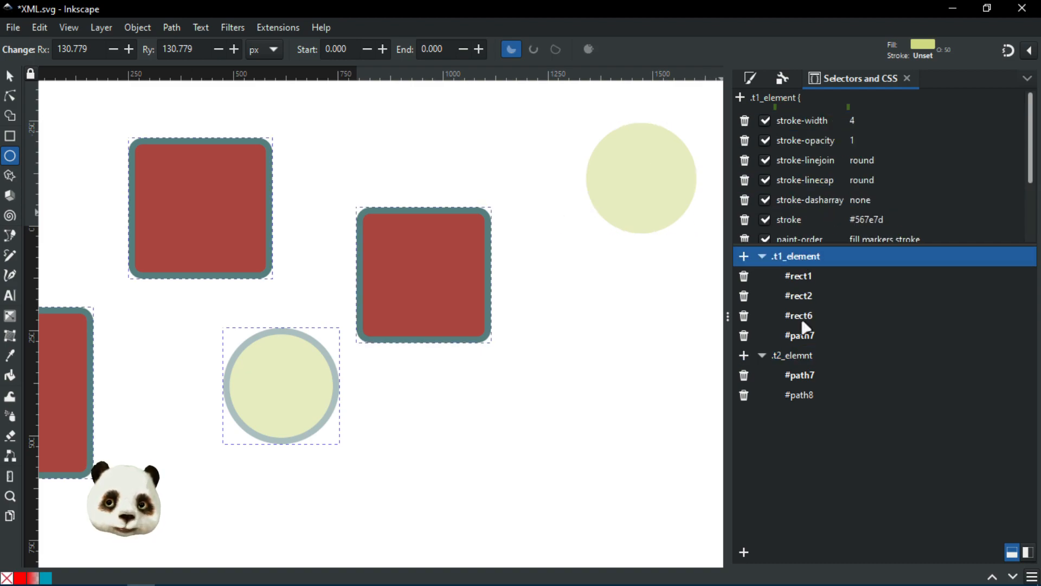
pyautogui.click(793, 356)
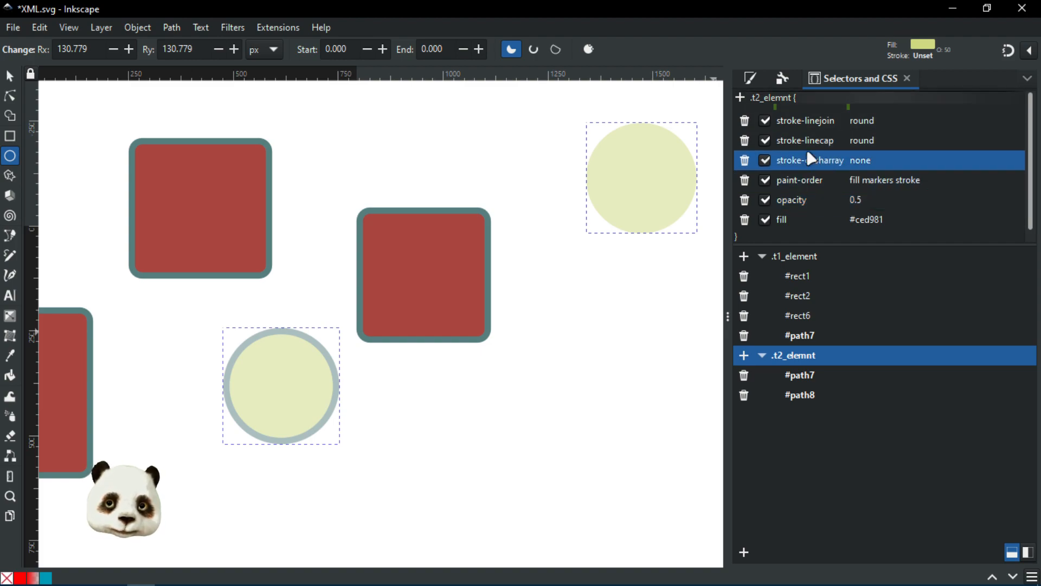
pyautogui.click(746, 123)
pyautogui.click(746, 123)
pyautogui.click(746, 123)
pyautogui.click(746, 122)
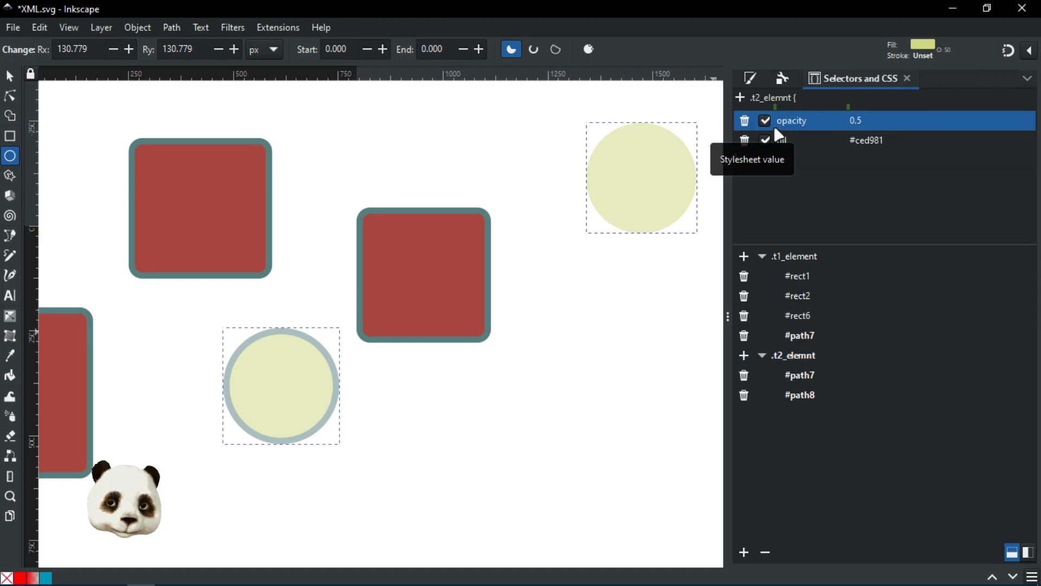
# Step: Delete stroke-opacity, stroke-linejoin, stroke-linecap, stroke-dasharray and paint-order from the .t1_element rule
pyautogui.click(801, 259)
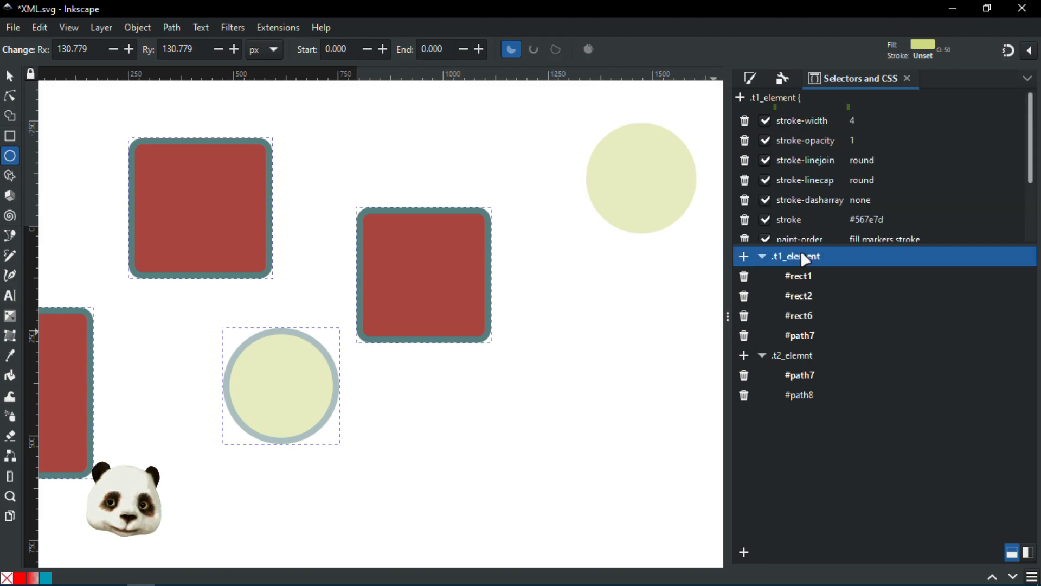
pyautogui.click(745, 141)
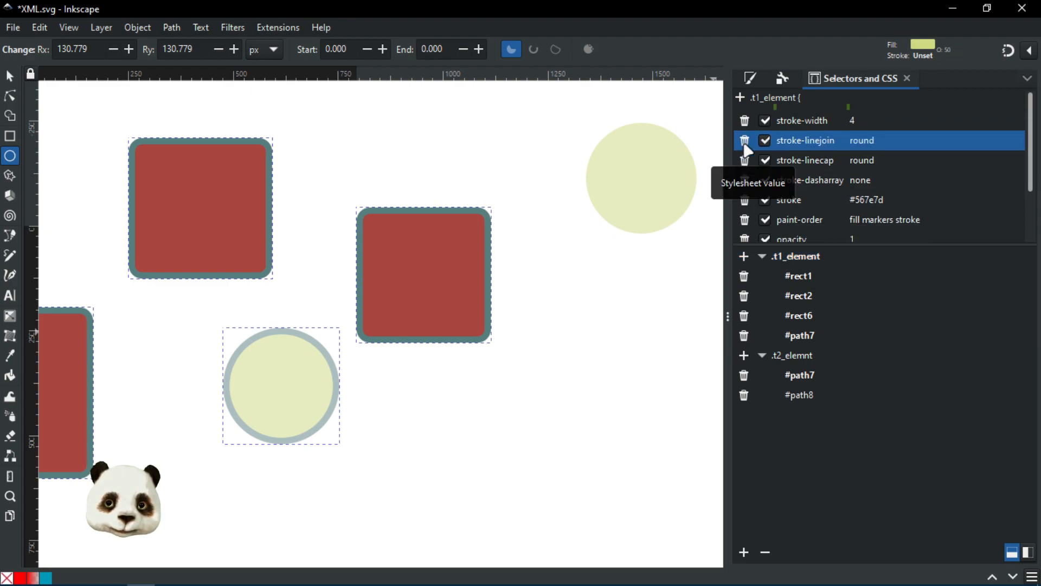
pyautogui.click(745, 142)
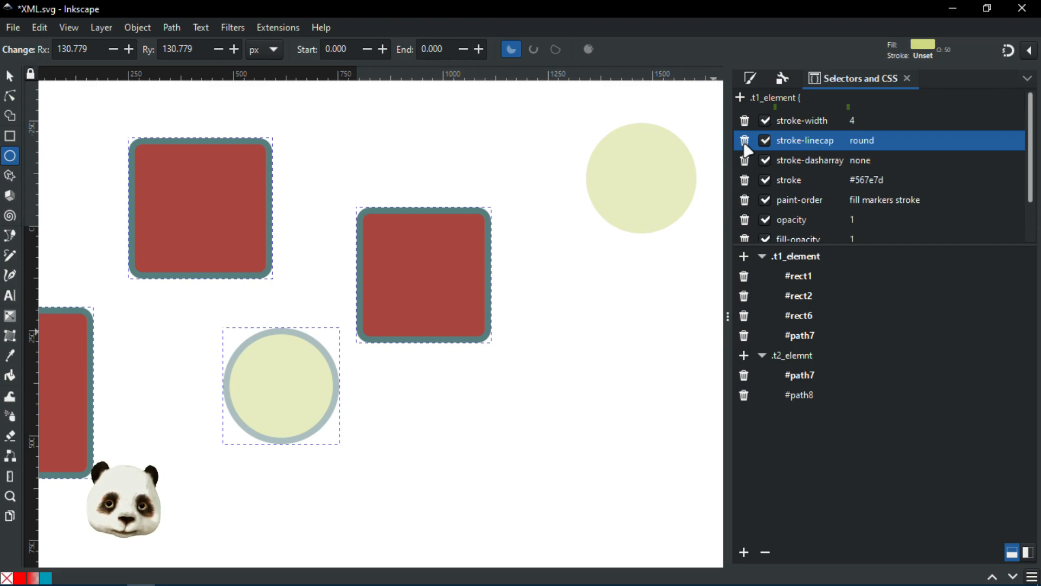
pyautogui.click(745, 142)
pyautogui.click(745, 142)
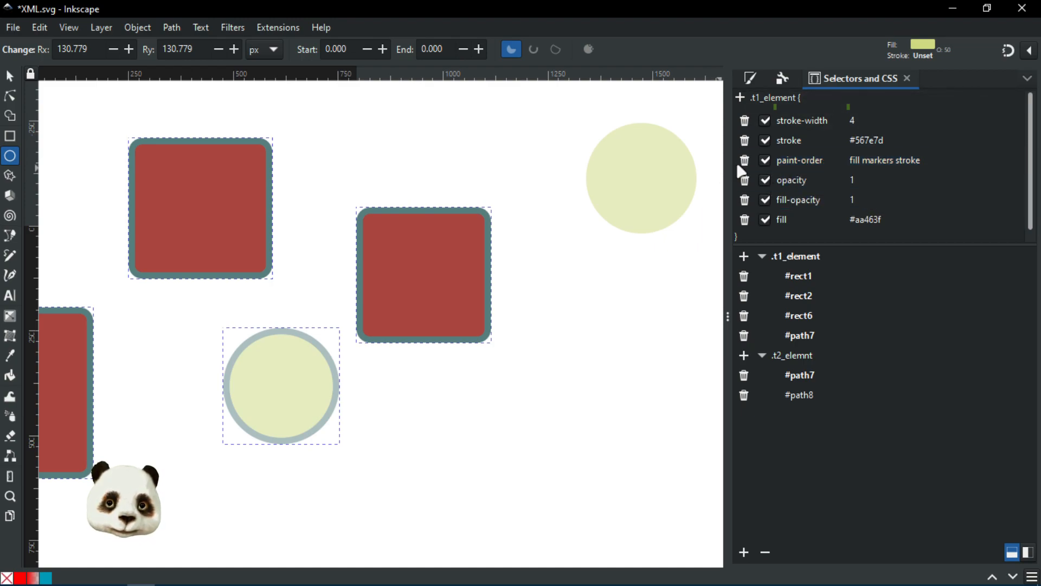
pyautogui.click(744, 161)
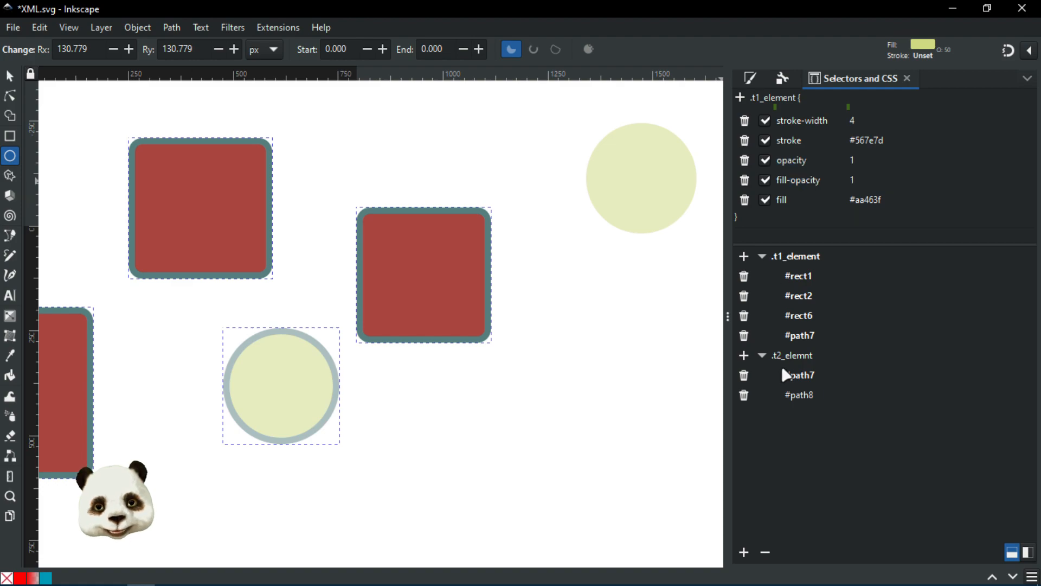
# Step: Change the .t2_elemnt rule's opacity to 0.1
pyautogui.click(796, 366)
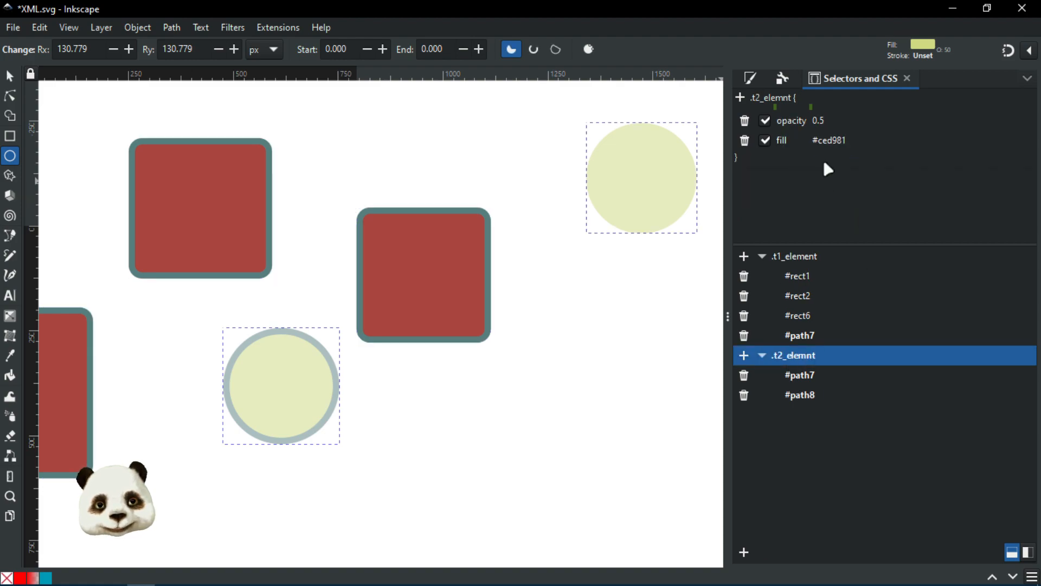
pyautogui.click(788, 258)
pyautogui.click(797, 358)
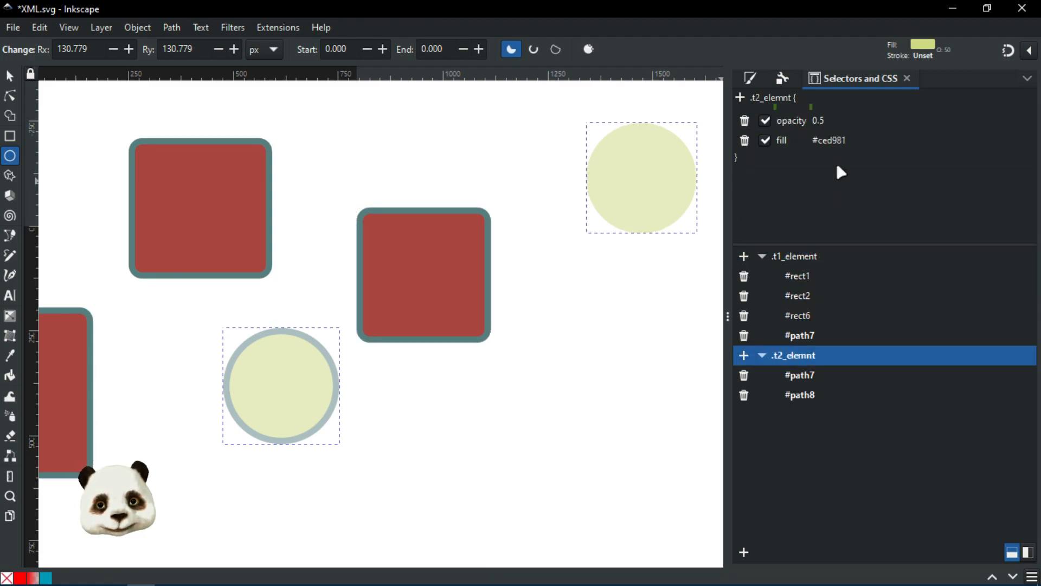
pyautogui.click(832, 121)
pyautogui.press('Right')
pyautogui.write('1')
pyautogui.press('Return')
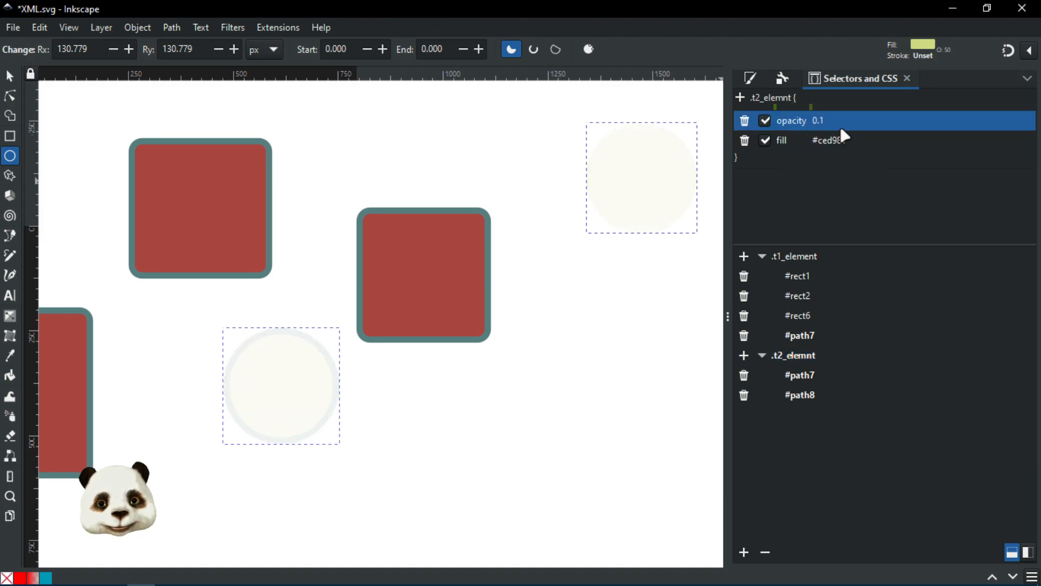
# Step: Try .t1_element opacity .9 and .5, settle on 1, then delete its opacity and fill-opacity
pyautogui.click(794, 258)
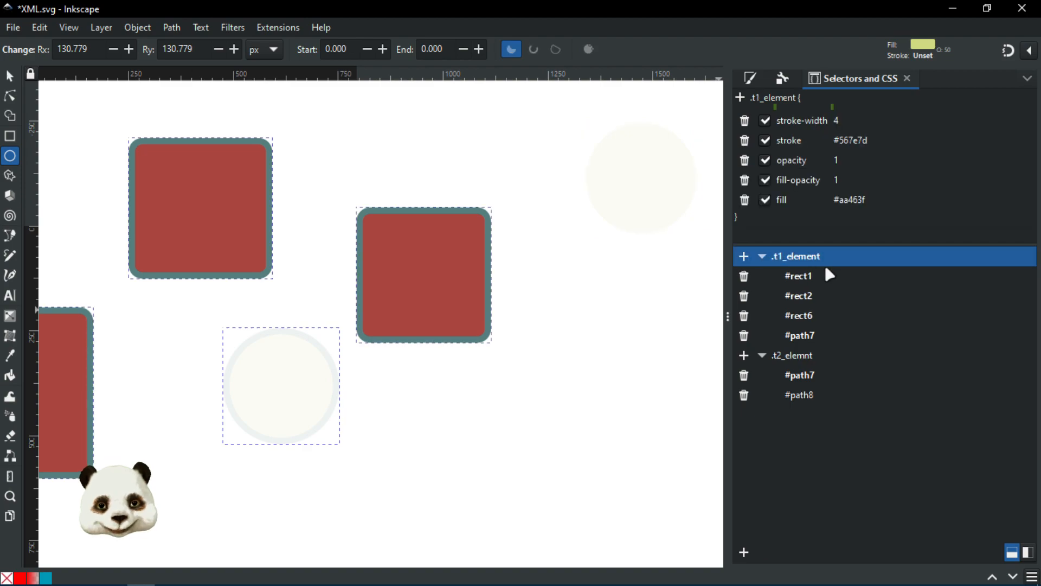
pyautogui.click(857, 166)
pyautogui.write('.9')
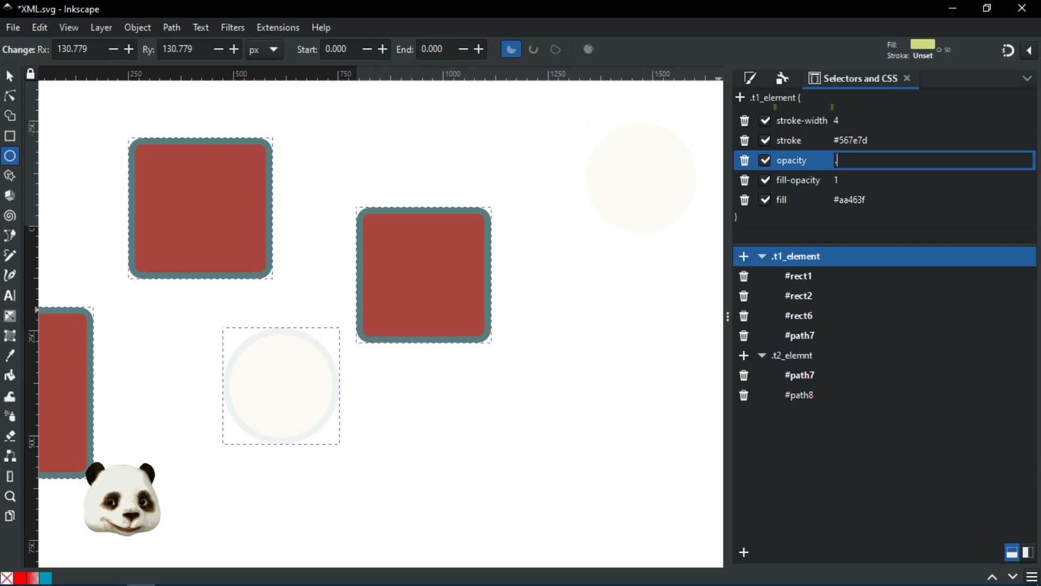
pyautogui.press('Return')
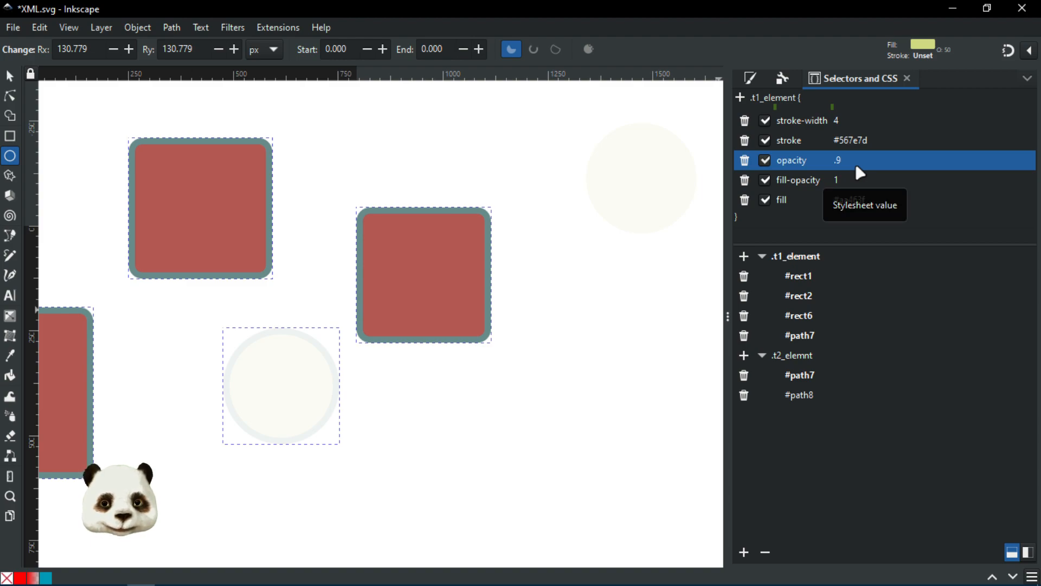
pyautogui.click(858, 163)
pyautogui.write('.5')
pyautogui.press('Return')
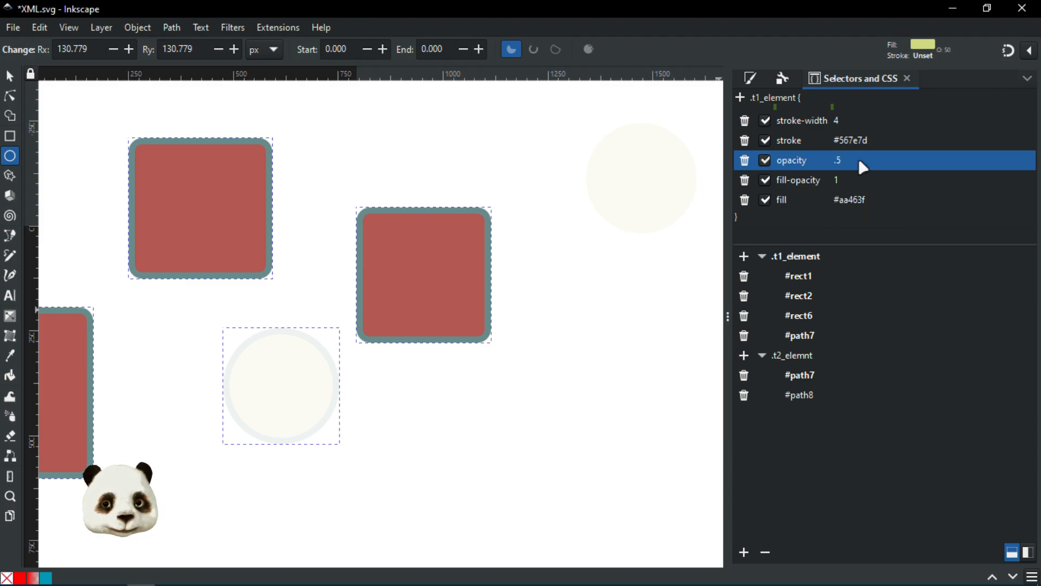
pyautogui.click(858, 157)
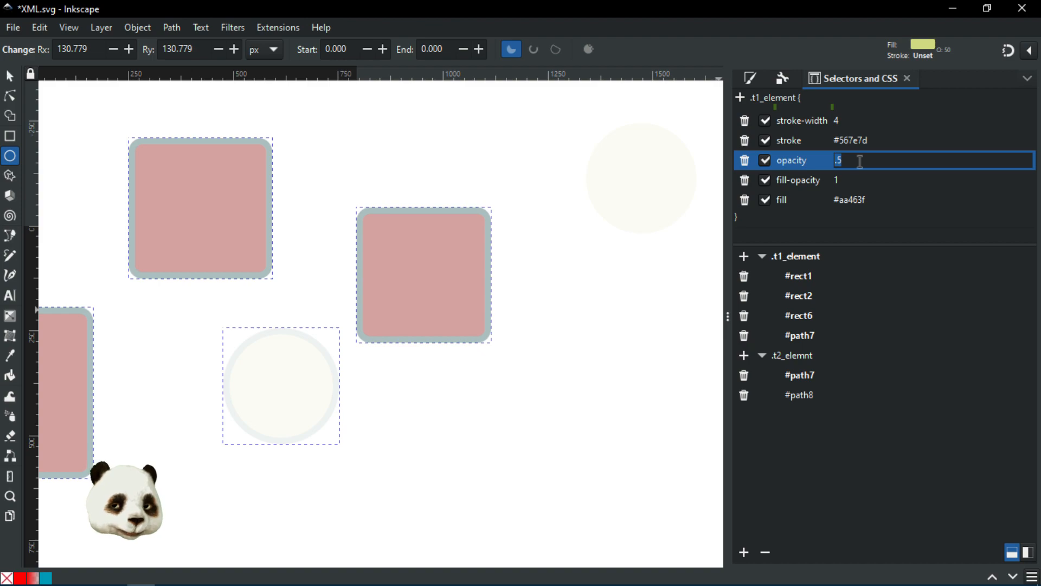
pyautogui.write('1')
pyautogui.press('Return')
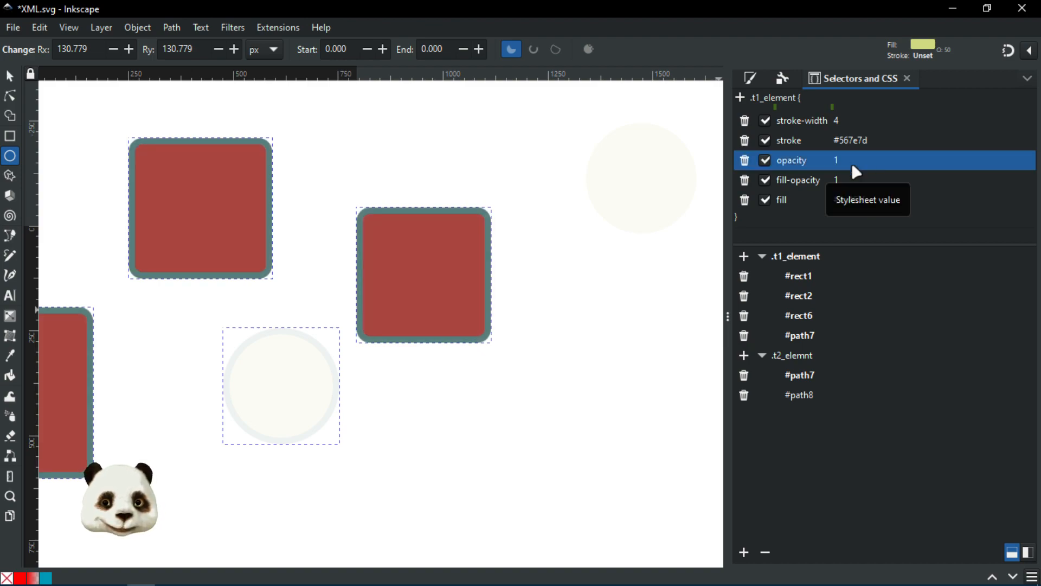
pyautogui.click(744, 160)
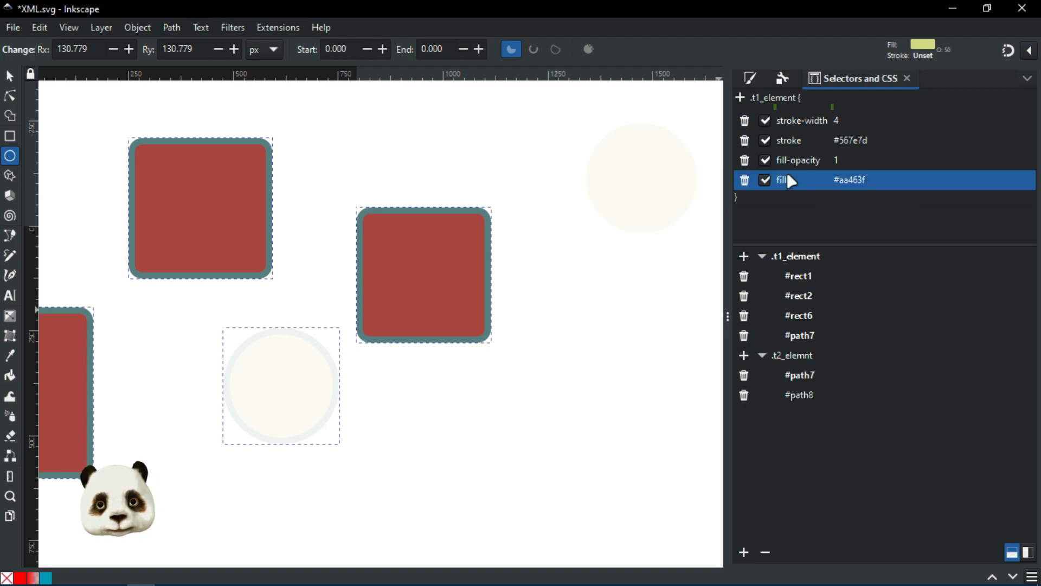
pyautogui.click(745, 160)
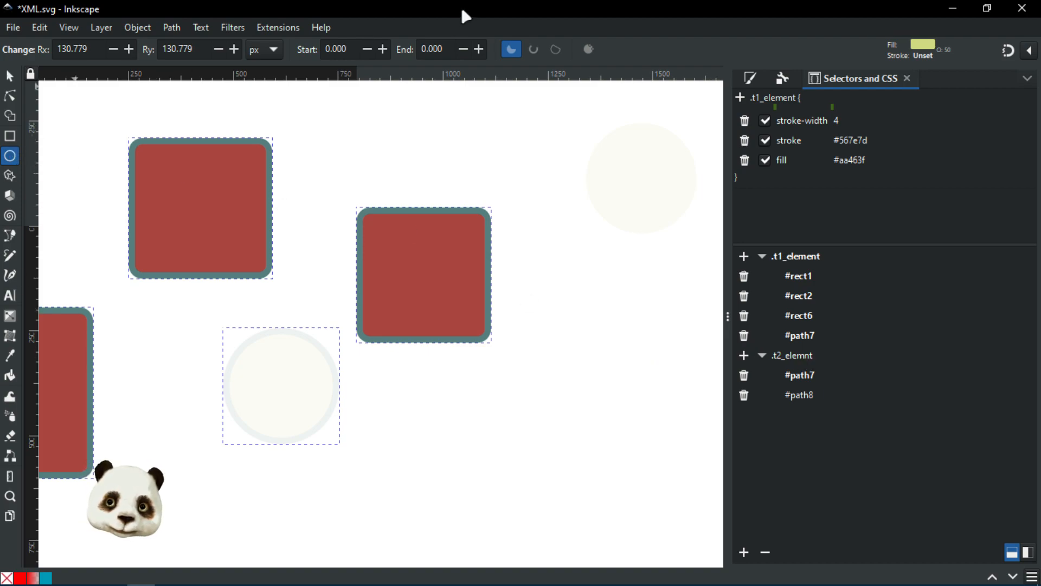
# Step: Set the .t2_elemnt rule's opacity to .8
pyautogui.click(807, 355)
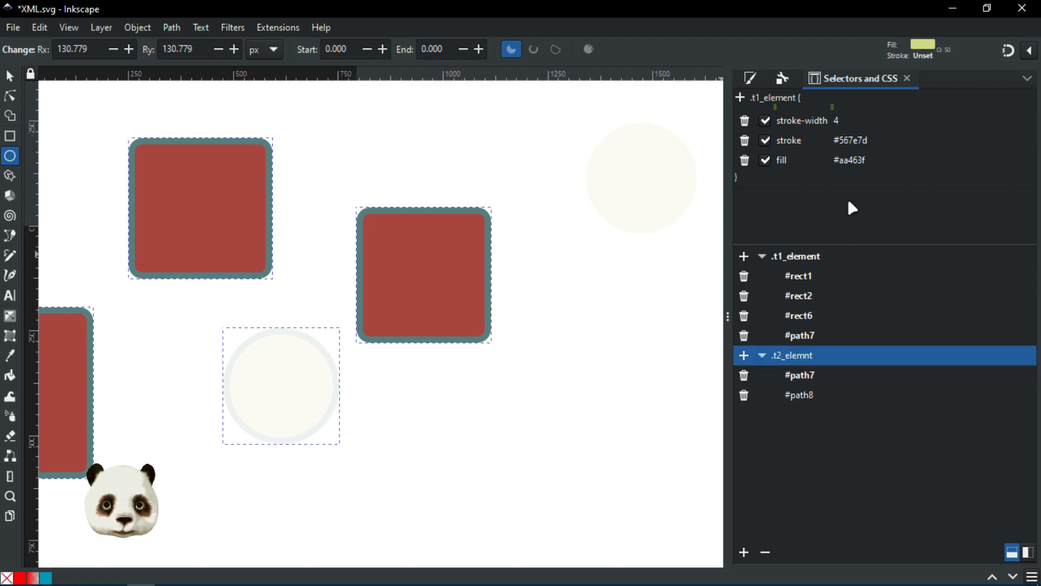
pyautogui.click(823, 120)
pyautogui.press('BackSpace')
pyautogui.press('BackSpace')
pyautogui.press('BackSpace')
pyautogui.write('.8')
pyautogui.press('Return')
pyautogui.scroll(-3, 597, 261)
pyautogui.hscroll(5, 551, 262)
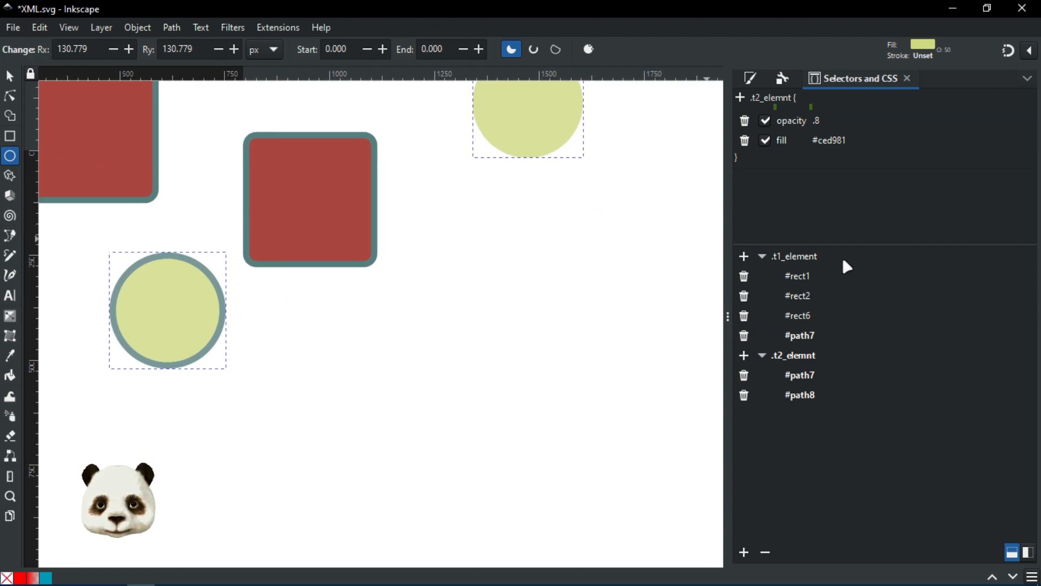
# Step: Compare the .t1_element and .t2_elemnt rules and toggle the selectors panel between side-by-side and stacked layouts
pyautogui.click(792, 259)
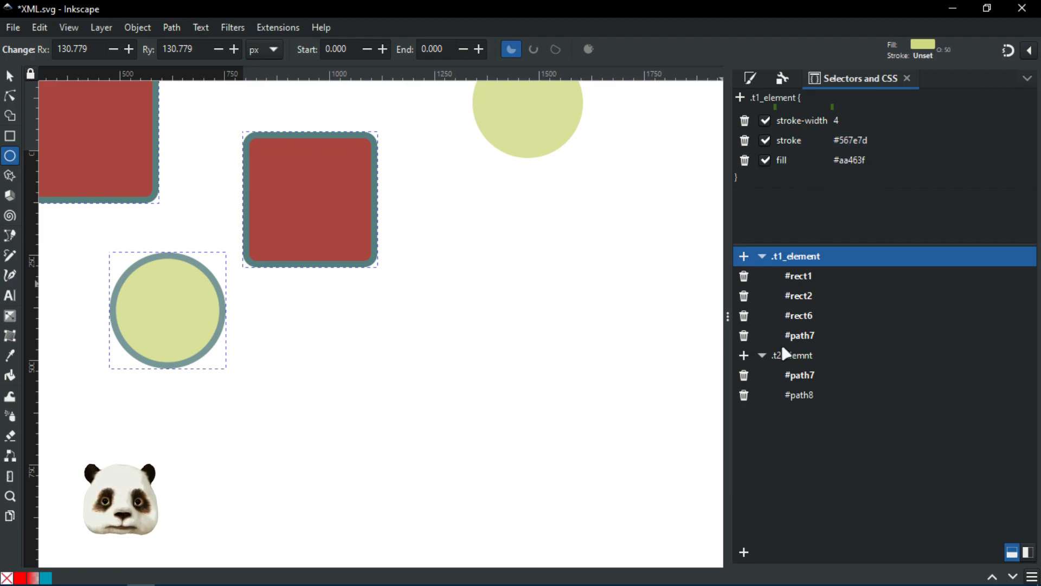
pyautogui.click(808, 356)
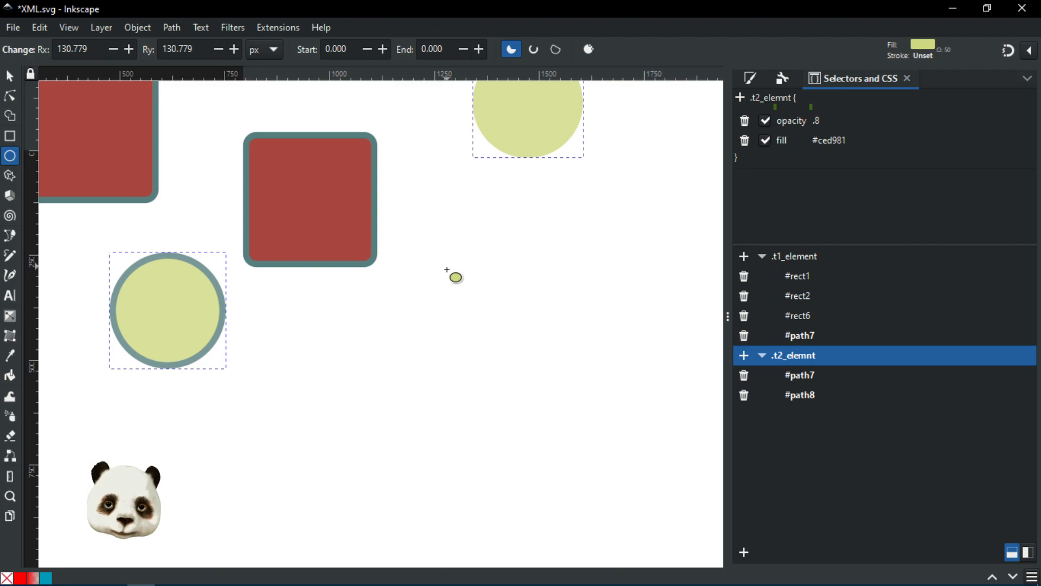
pyautogui.press('s')
pyautogui.click(508, 286)
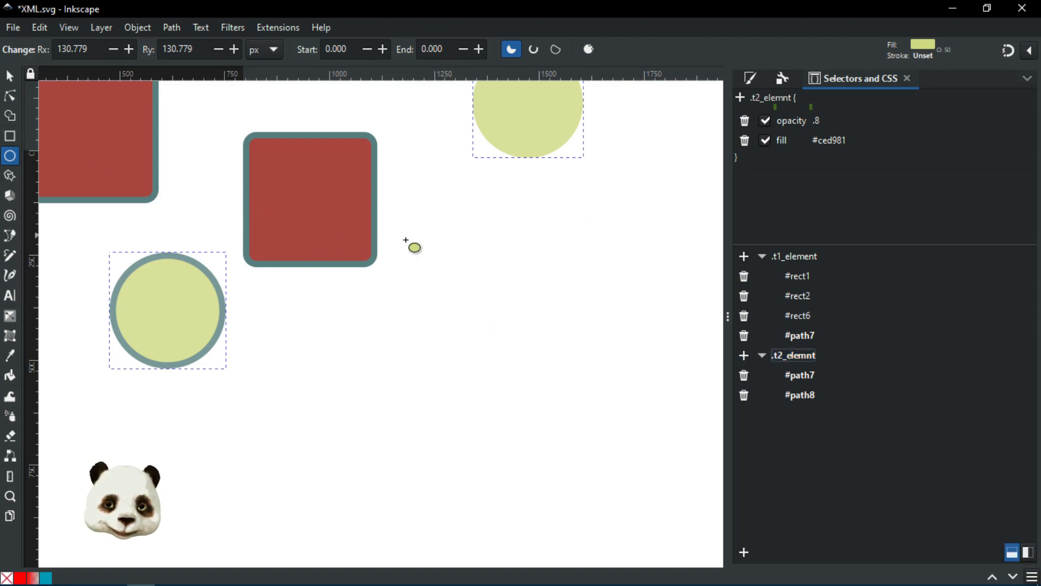
pyautogui.write('b')
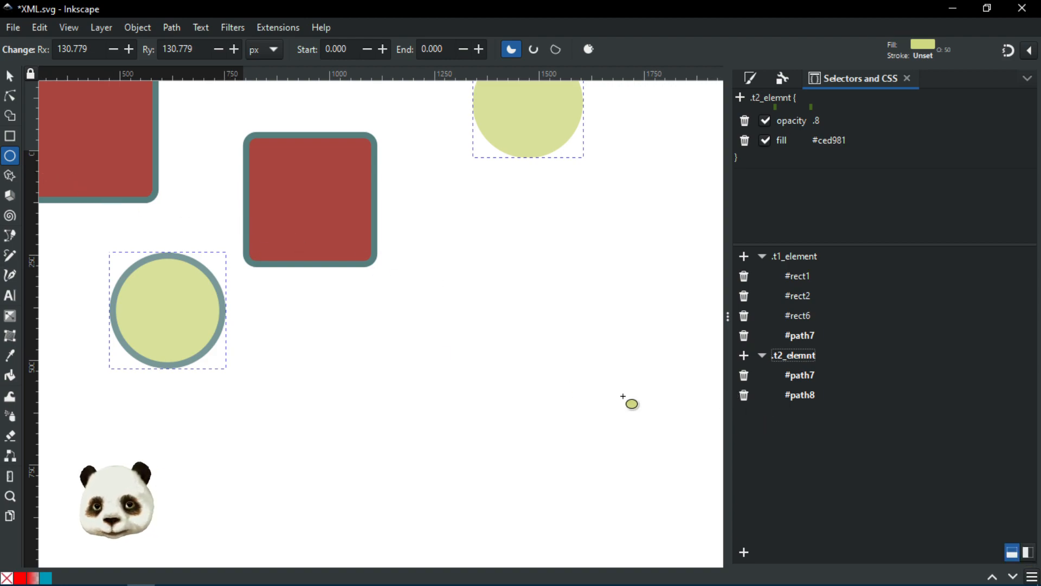
pyautogui.click(1028, 552)
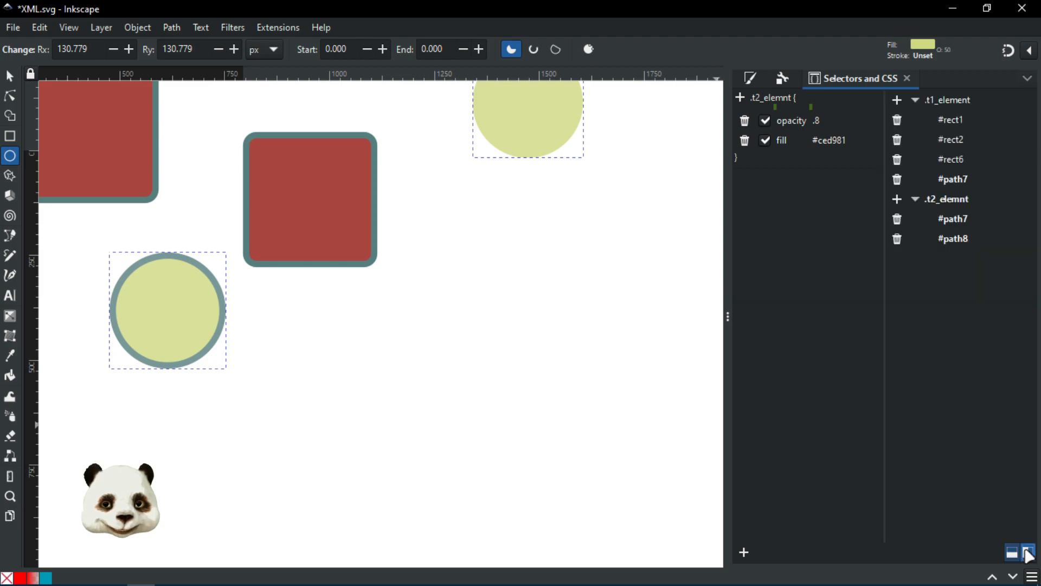
pyautogui.click(1012, 552)
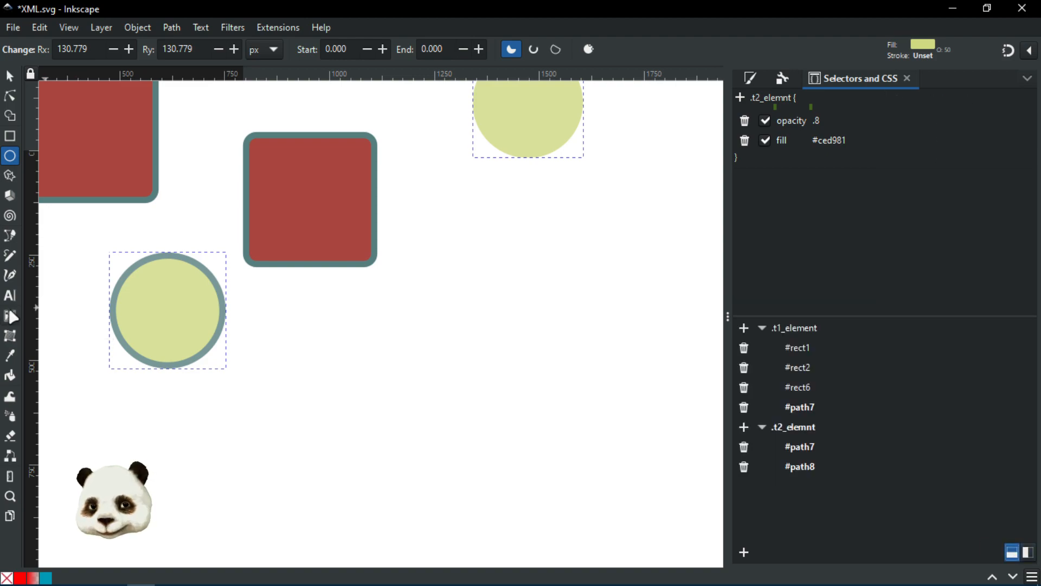
# Step: Draw a closed irregular six-node shape with one curved segment using the Pen tool
pyautogui.click(10, 235)
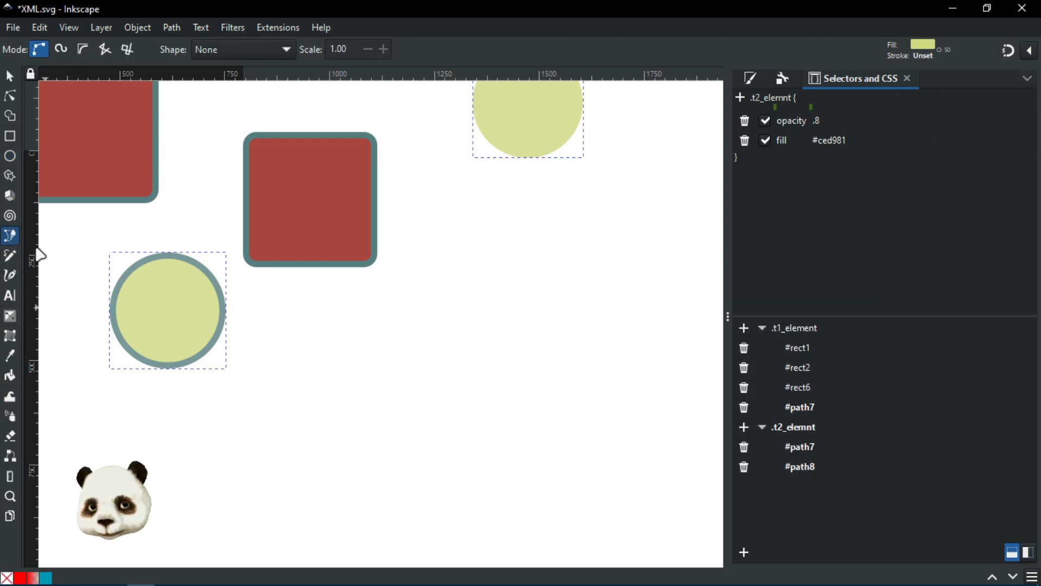
pyautogui.click(526, 276)
pyautogui.click(385, 405)
pyautogui.click(495, 452)
pyautogui.moveTo(510, 395); pyautogui.dragTo(538, 386)
pyautogui.click(574, 372)
pyautogui.click(597, 307)
pyautogui.click(526, 276)
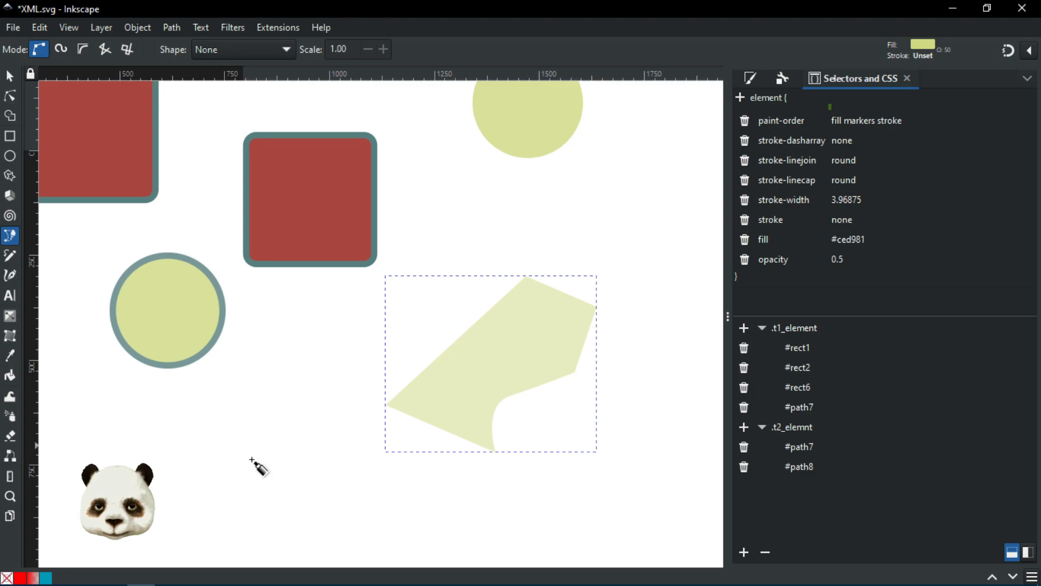
# Step: Give the shape a teal #68ebc6 fill at 100 opacity and a flat black outline
pyautogui.click(750, 79)
pyautogui.moveTo(867, 223)
pyautogui.mouseDown()
pyautogui.moveTo(825, 271)
pyautogui.moveTo(814, 262)
pyautogui.mouseUp()
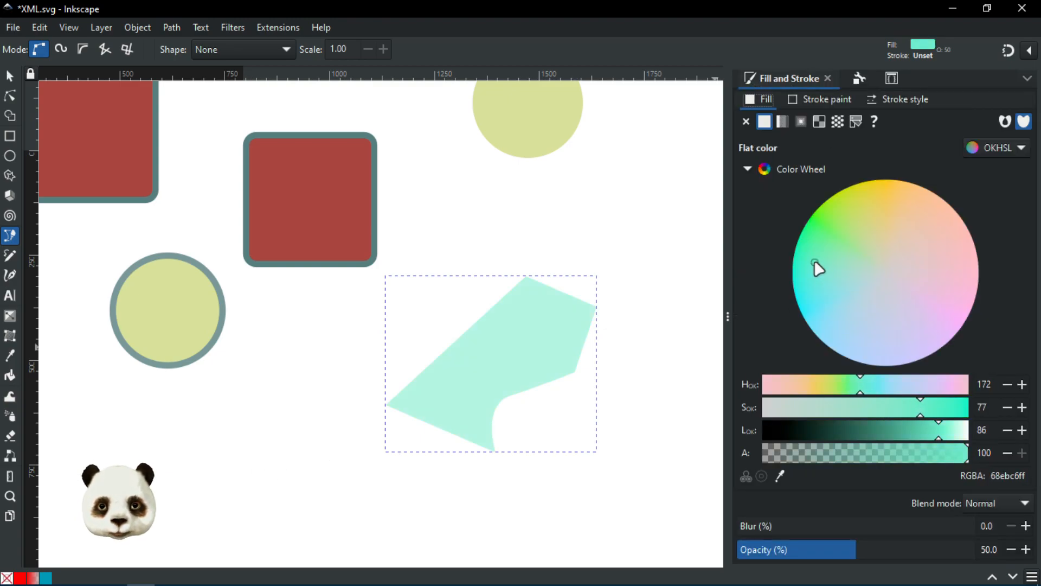
pyautogui.moveTo(908, 553); pyautogui.dragTo(987, 549)
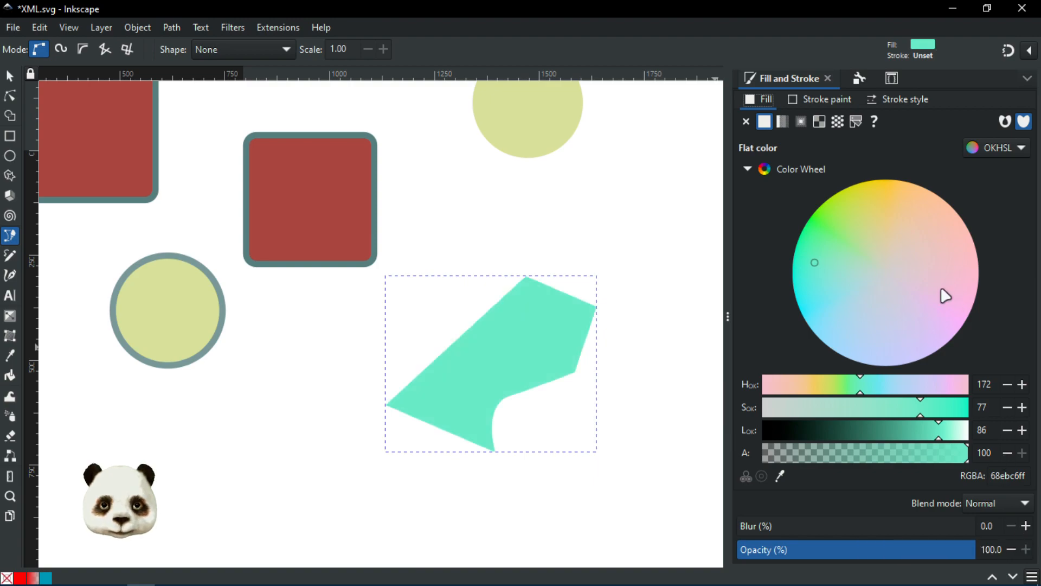
pyautogui.click(817, 103)
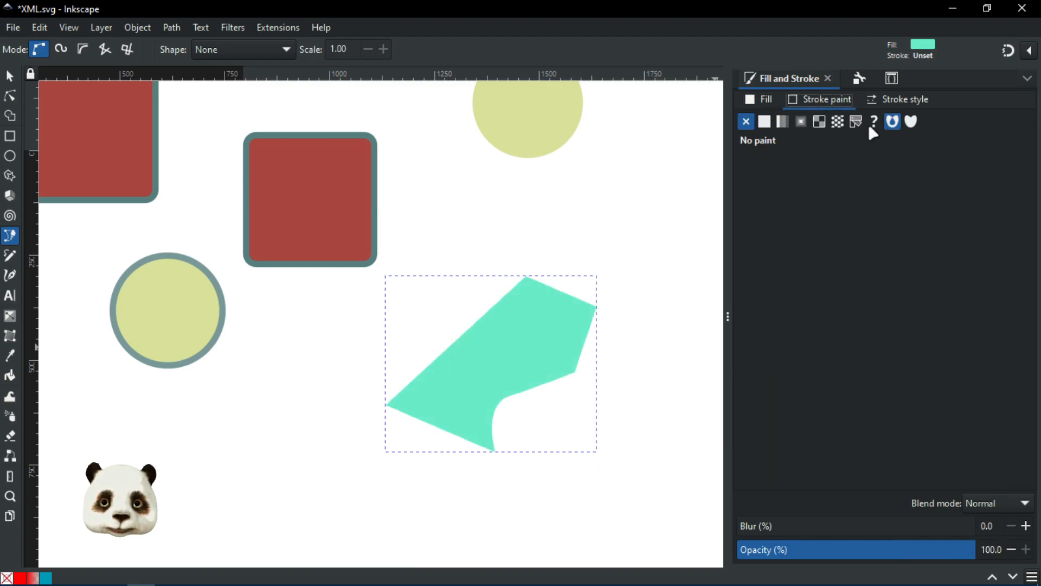
pyautogui.click(765, 121)
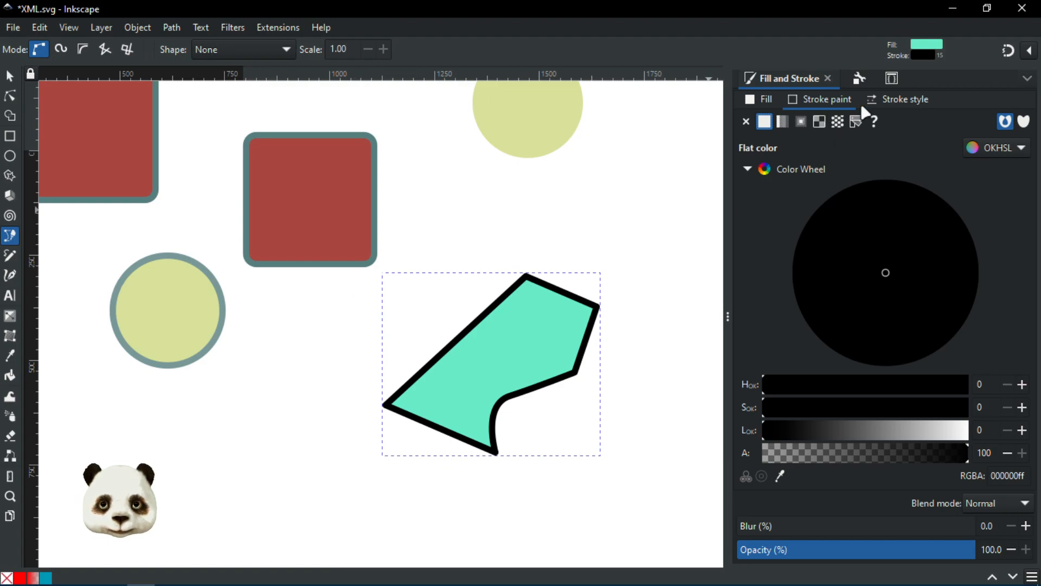
pyautogui.click(891, 78)
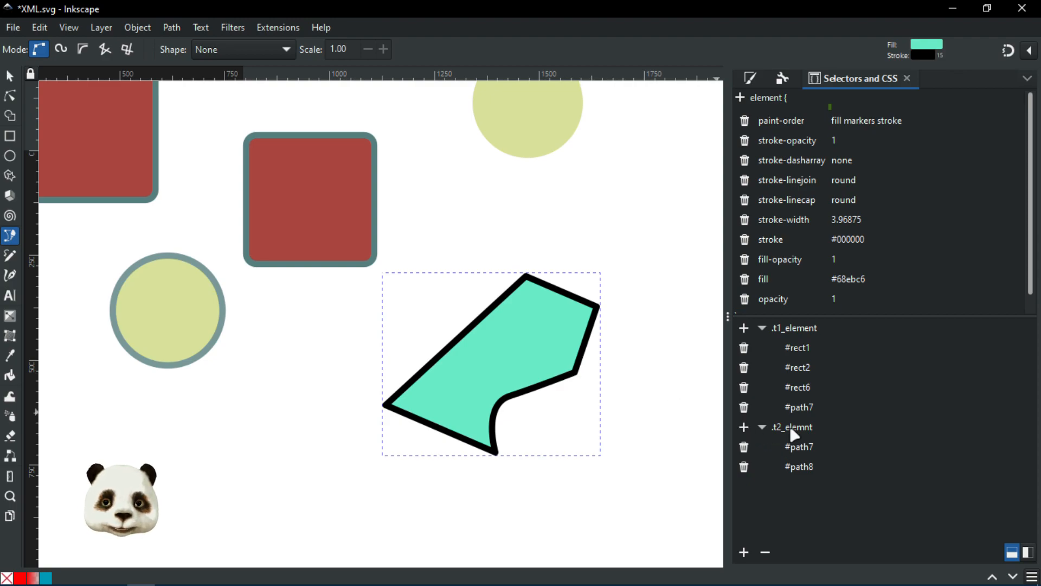
# Step: Add #path9 to .t2_elemnt, check the rule's opacity and fill, then deselect with the Selector tool
pyautogui.click(744, 427)
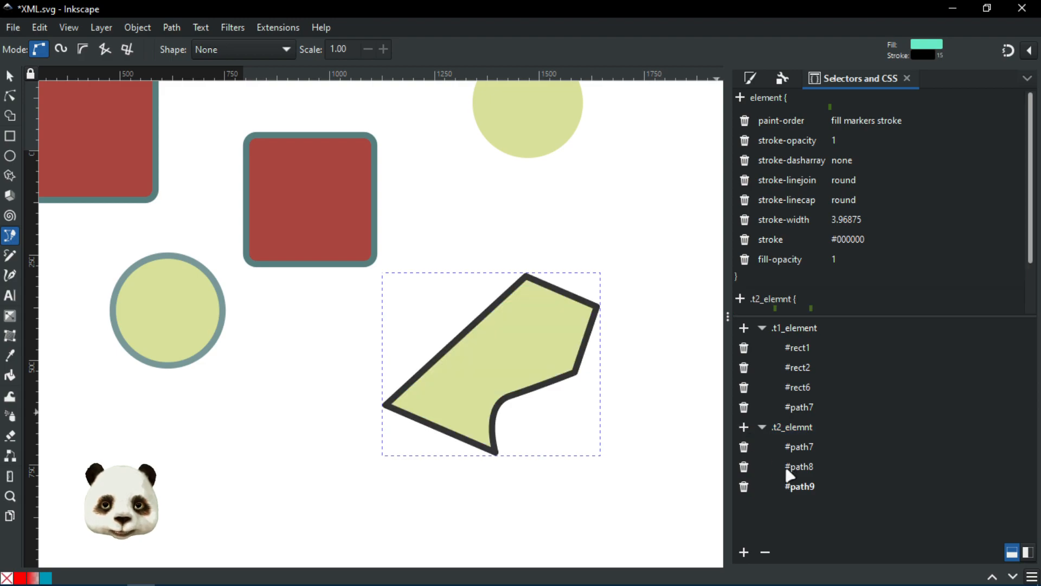
pyautogui.click(792, 427)
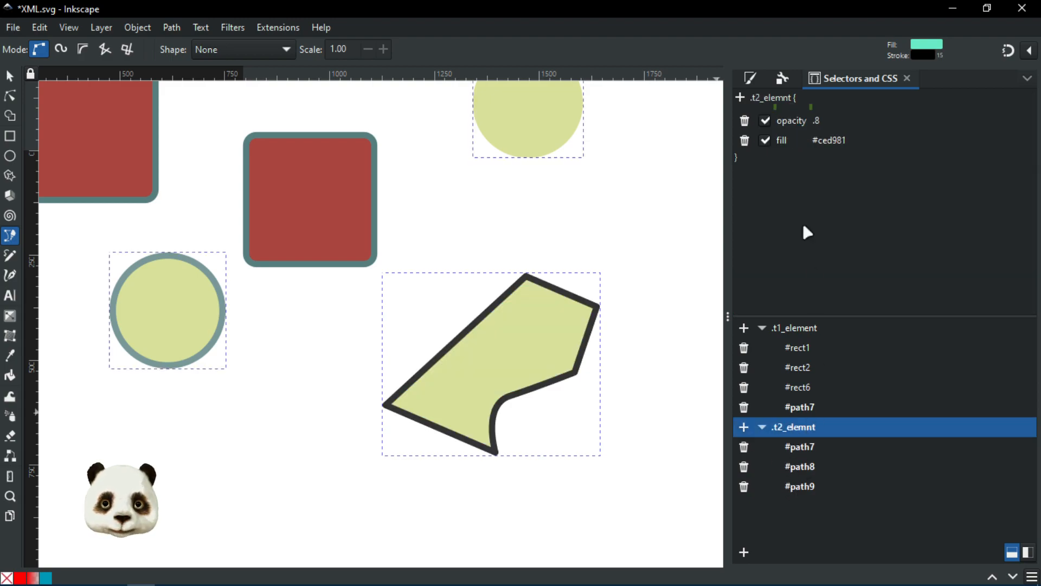
pyautogui.click(789, 128)
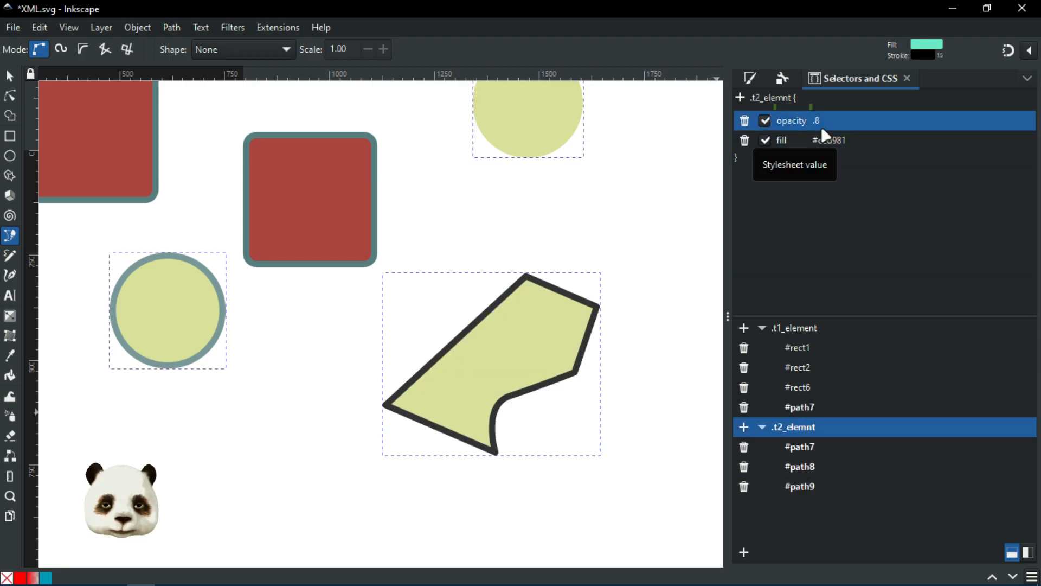
pyautogui.click(814, 143)
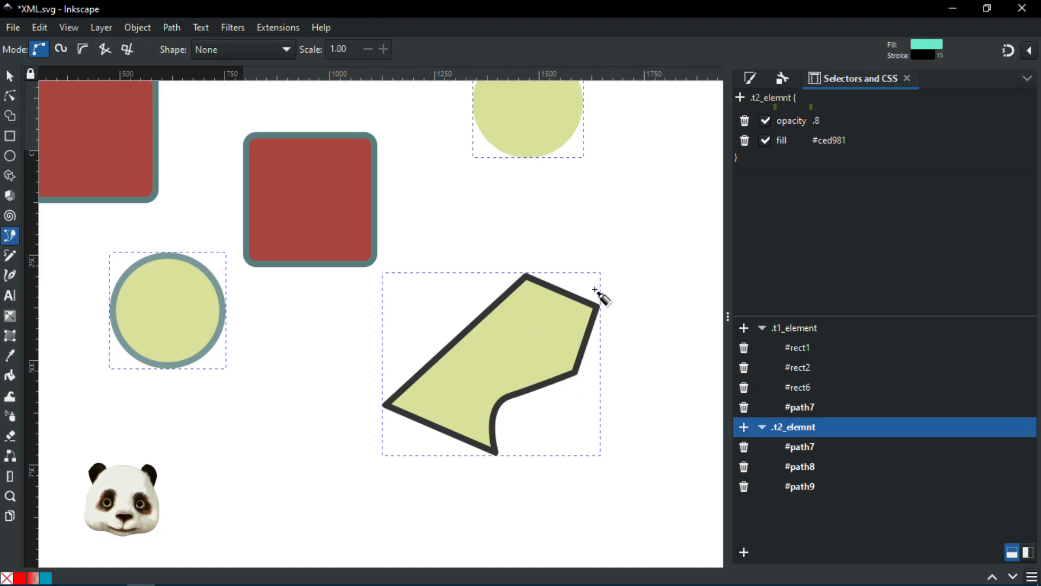
pyautogui.click(9, 76)
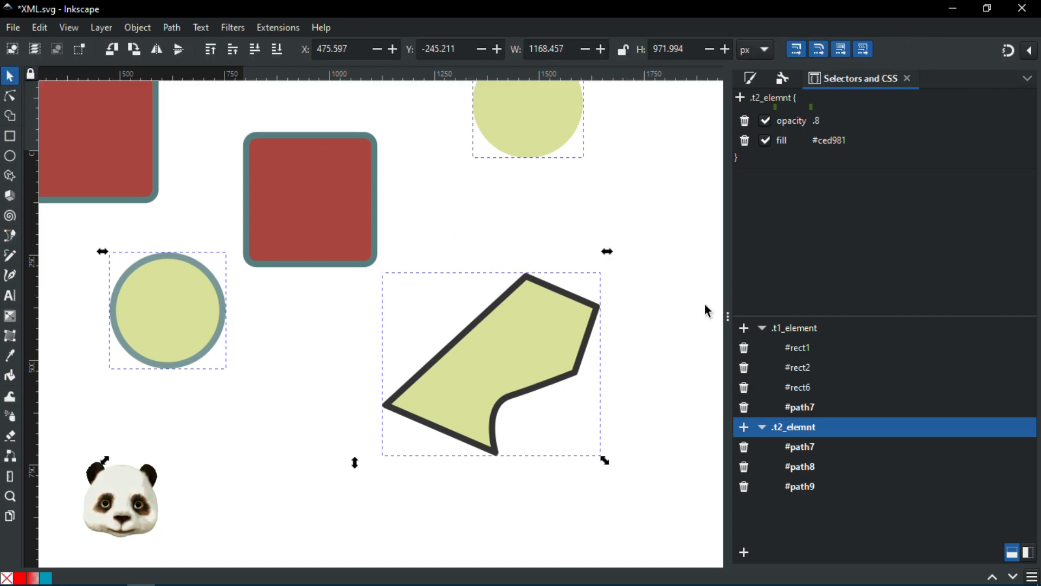
pyautogui.click(716, 274)
pyautogui.click(567, 363)
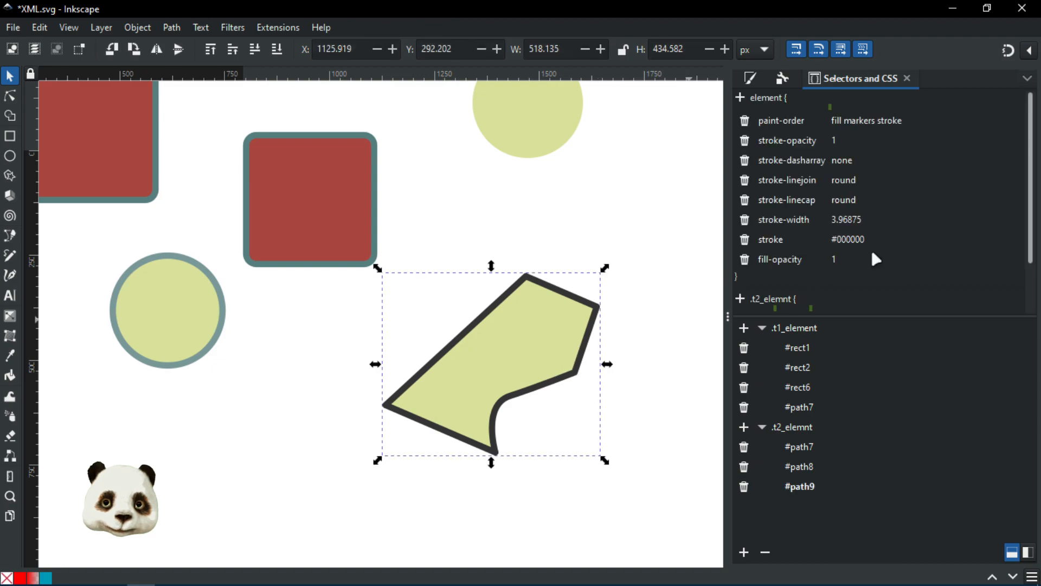
pyautogui.scroll(-2, 886, 144)
pyautogui.scroll(2, 868, 154)
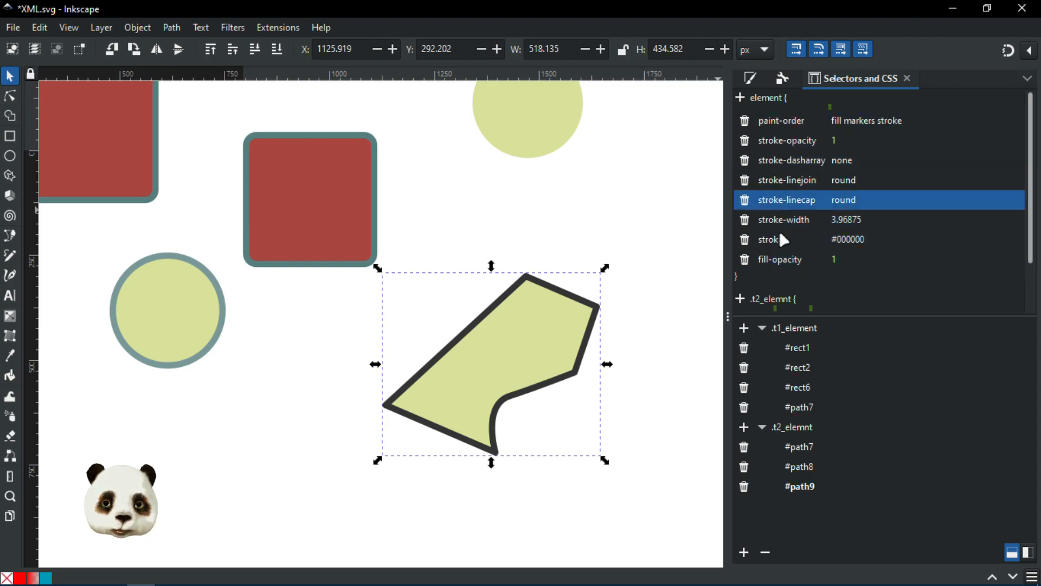
pyautogui.scroll(-3, 856, 275)
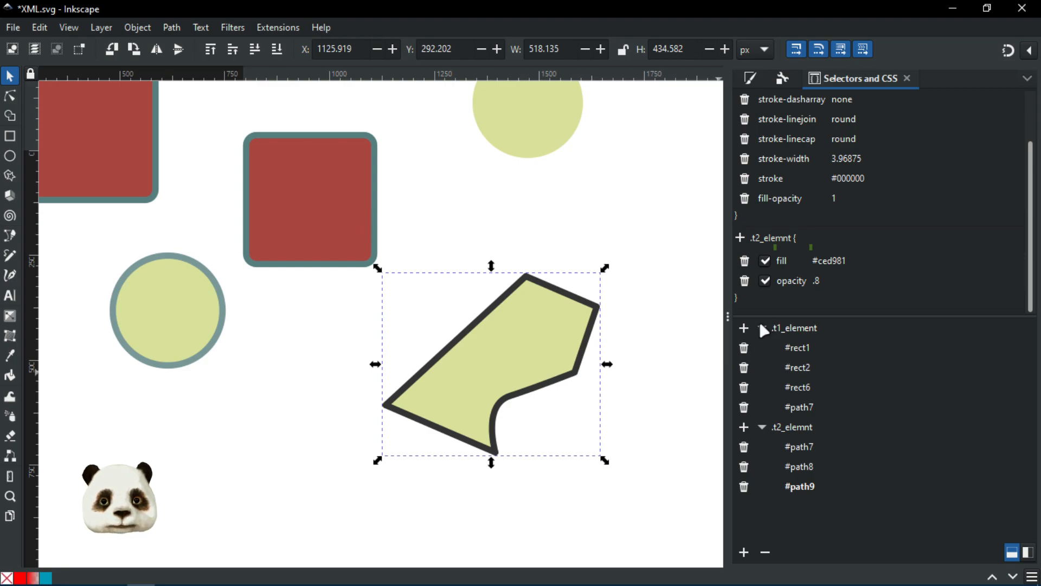
pyautogui.click(745, 328)
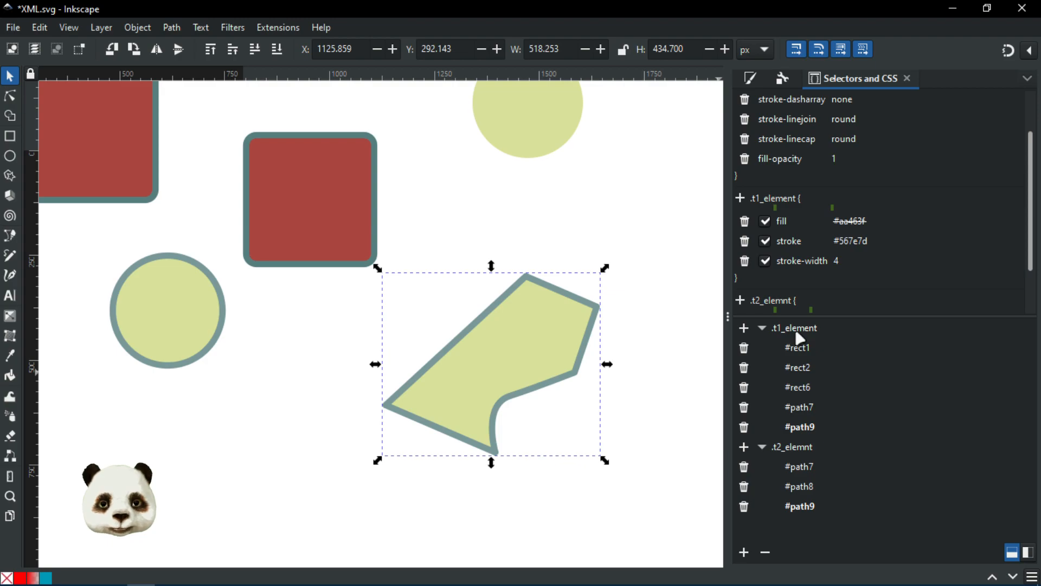
pyautogui.scroll(-1, 786, 217)
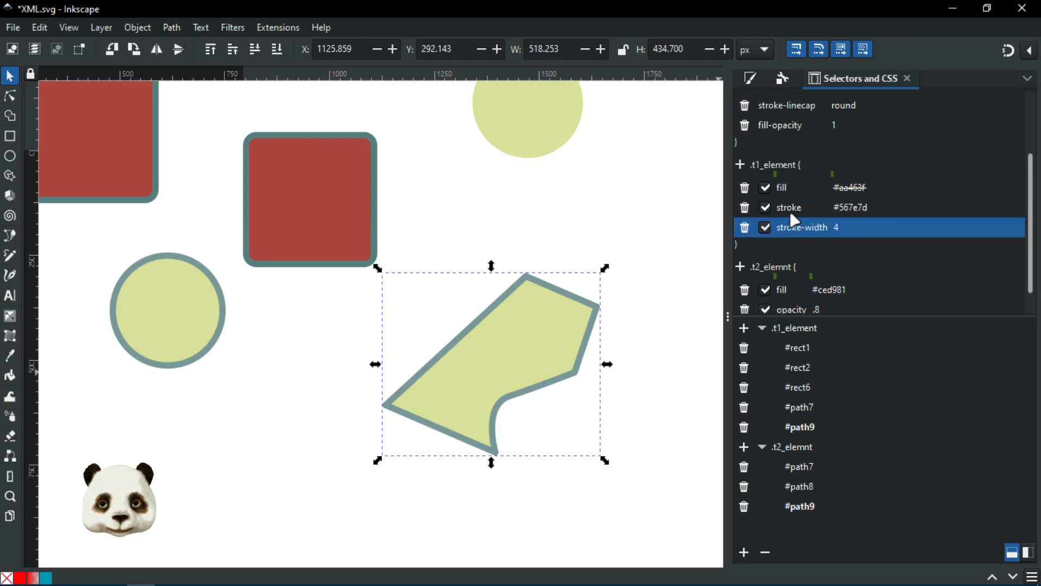
pyautogui.scroll(3, 775, 188)
pyautogui.scroll(-4, 770, 217)
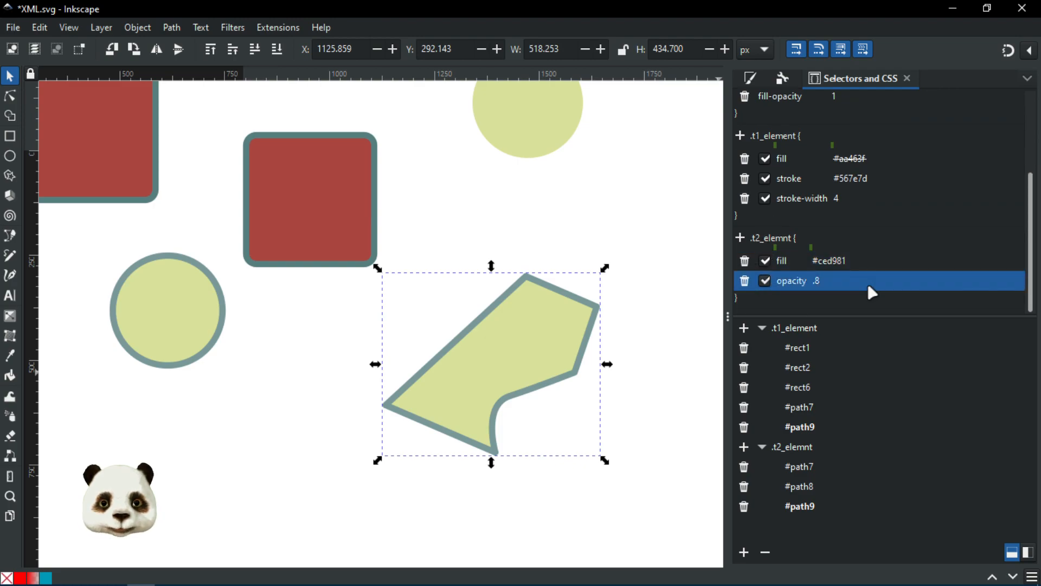
pyautogui.scroll(4, 849, 212)
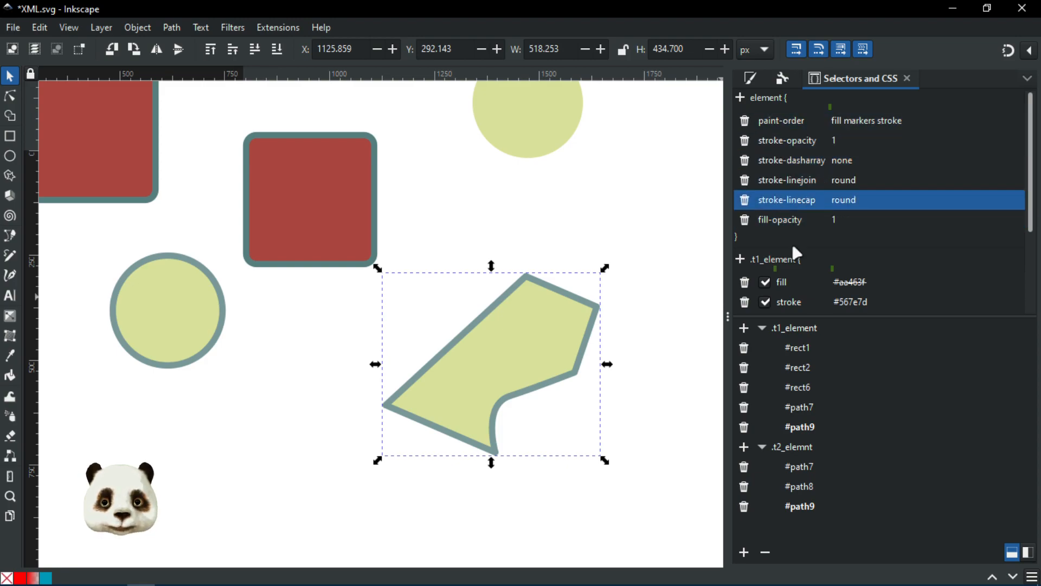
pyautogui.scroll(-3, 788, 219)
pyautogui.scroll(3, 800, 228)
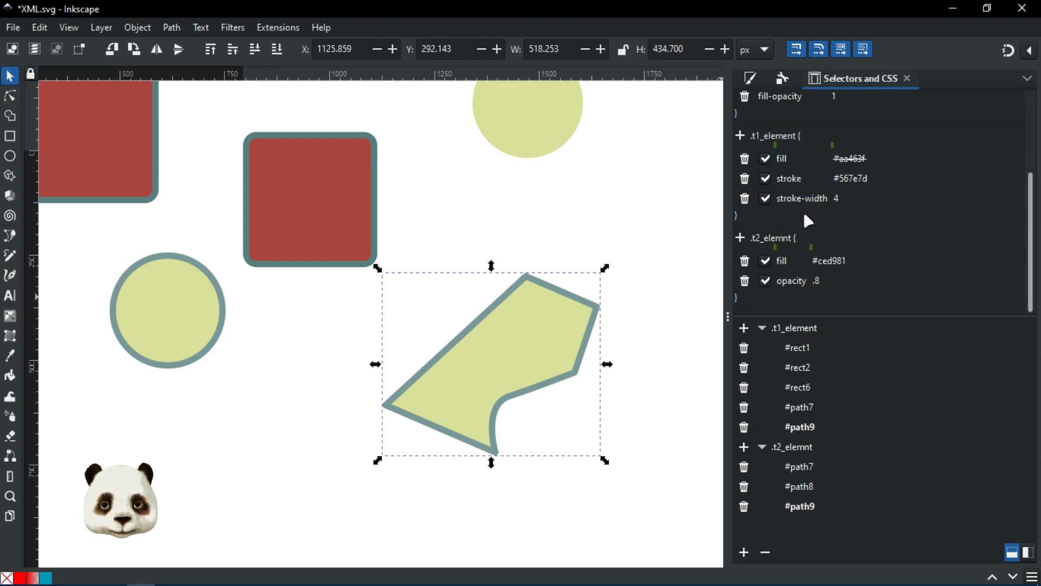
pyautogui.scroll(-2, 825, 255)
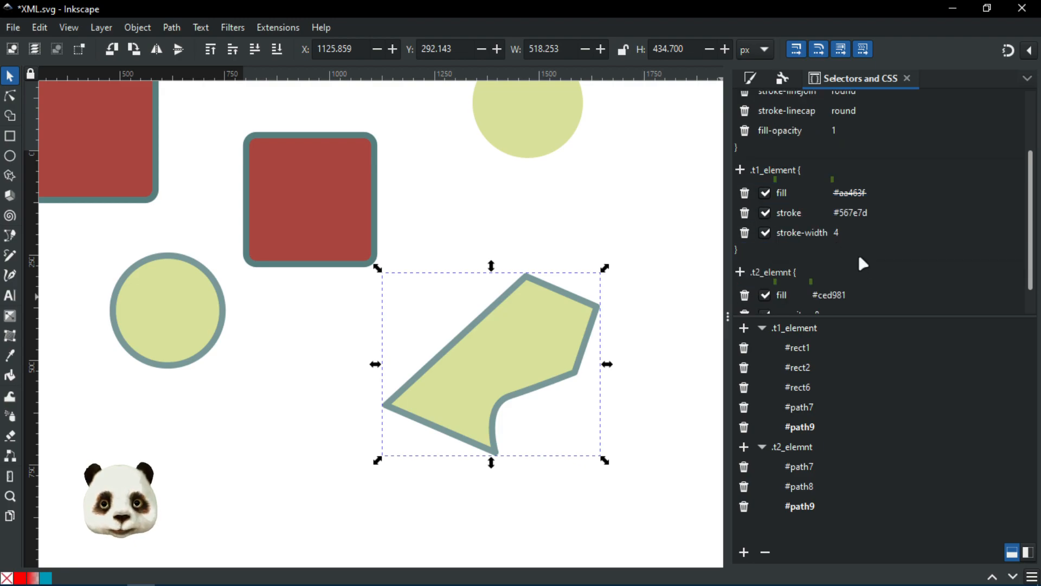
pyautogui.scroll(-2, 858, 252)
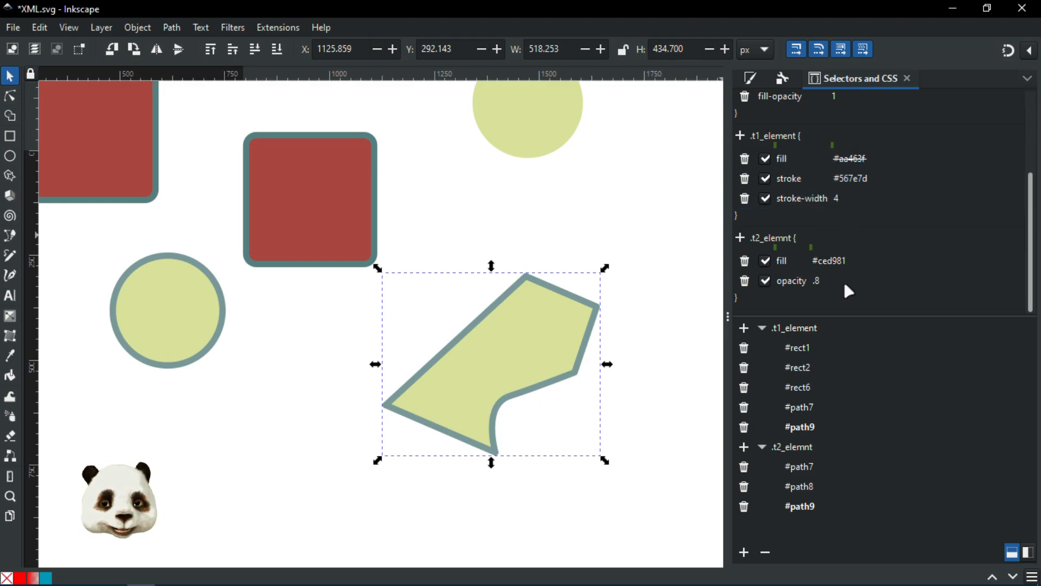
pyautogui.scroll(4, 855, 200)
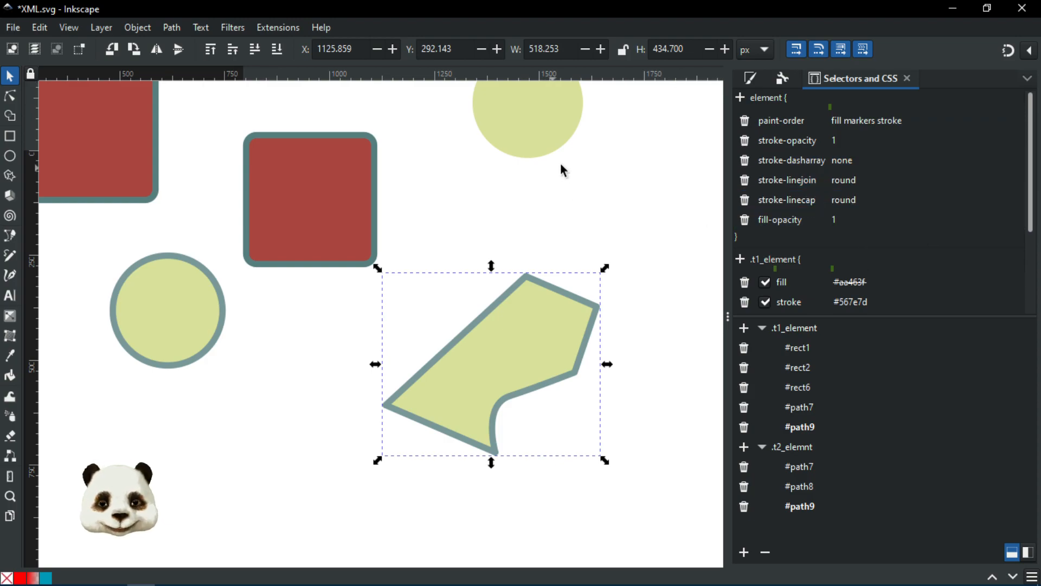
# Step: Pan to empty page space right of the shapes, deselect the polygon, and switch to the Pen (B) tool
pyautogui.scroll(-6, 607, 209)
pyautogui.keyDown('ctrl'); pyautogui.scroll(-3, 616, 206); pyautogui.keyUp('ctrl')
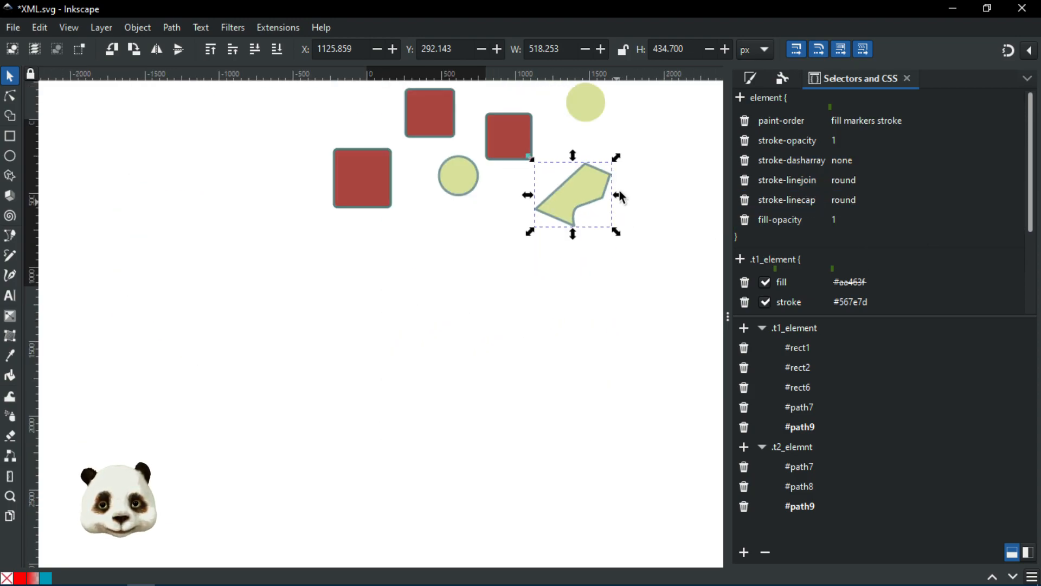
pyautogui.keyDown('ctrl'); pyautogui.scroll(3, 549, 270); pyautogui.keyUp('ctrl')
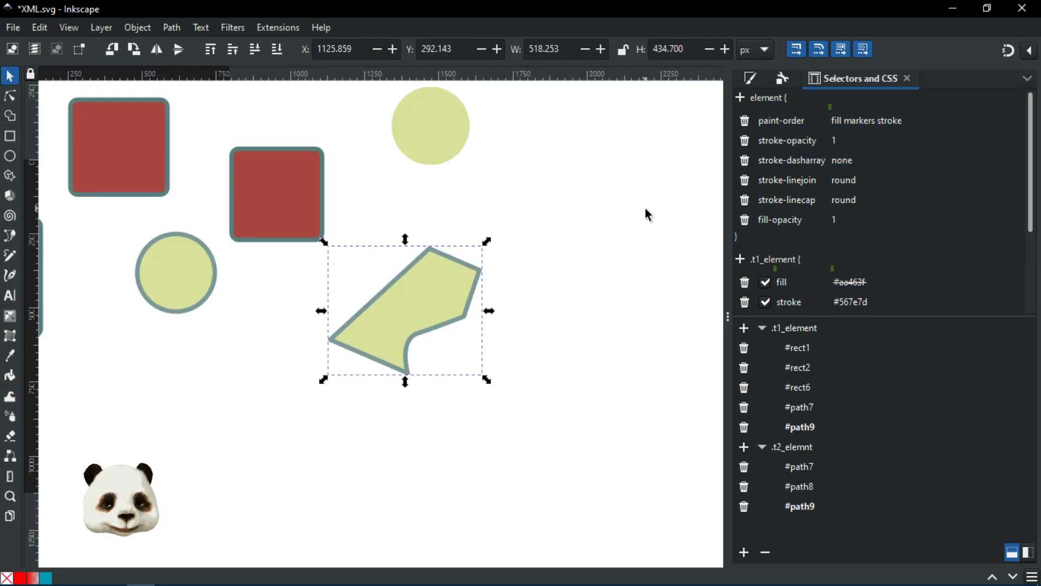
pyautogui.moveTo(542, 216); pyautogui.dragTo(466, 214)
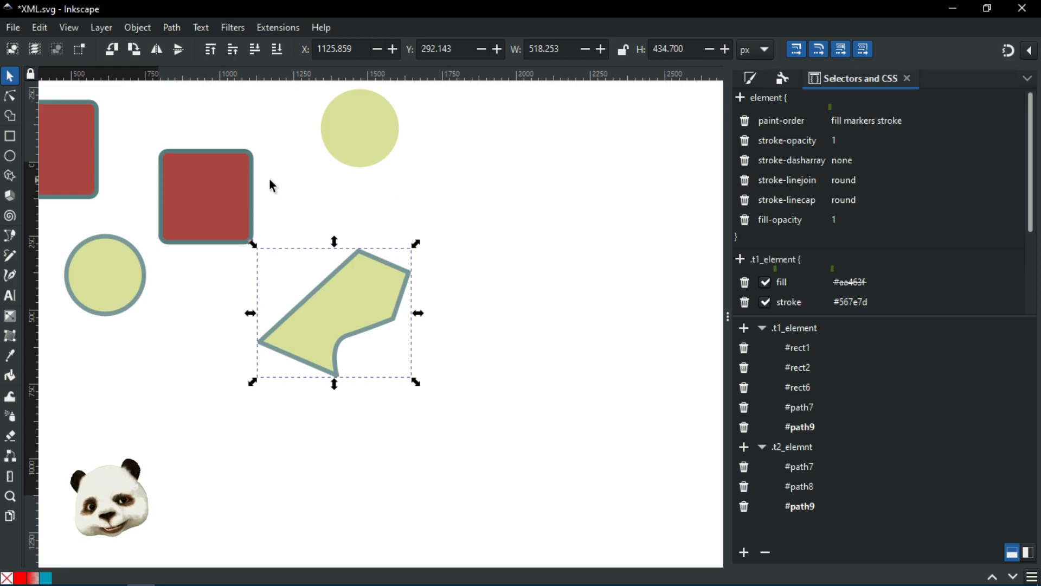
pyautogui.moveTo(501, 202); pyautogui.dragTo(353, 228)
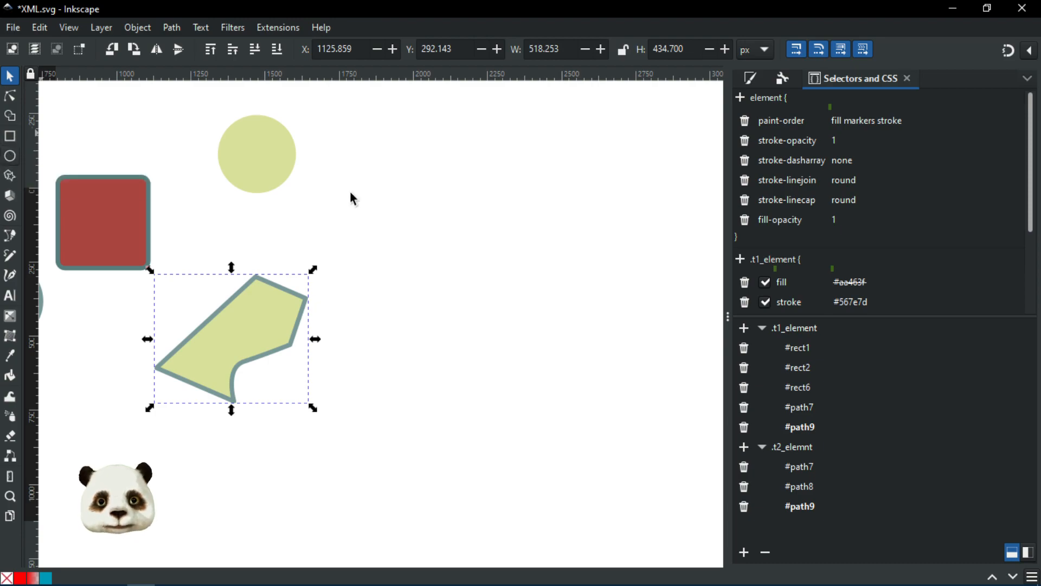
pyautogui.click(500, 174)
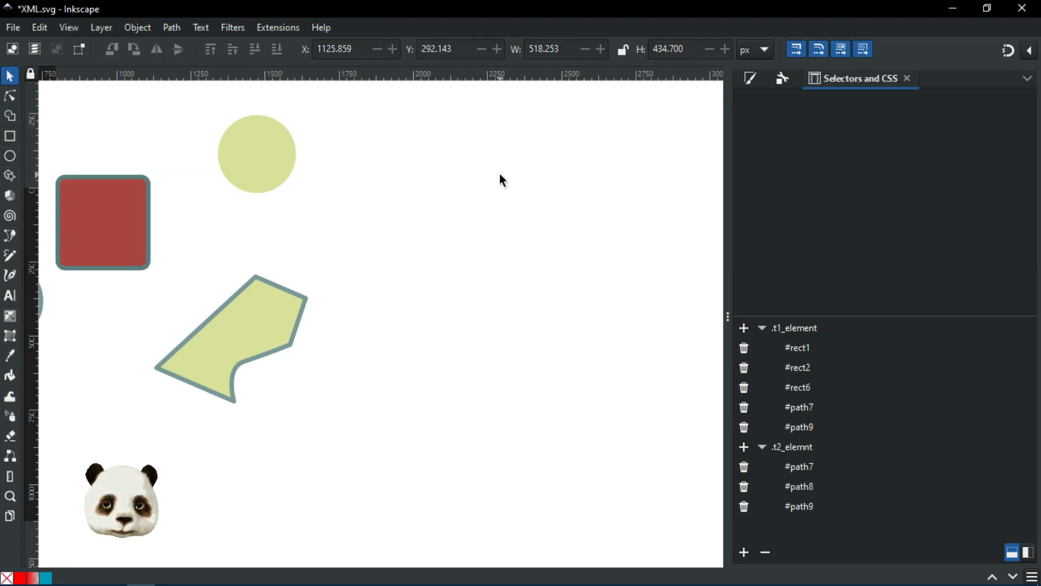
pyautogui.press('b')
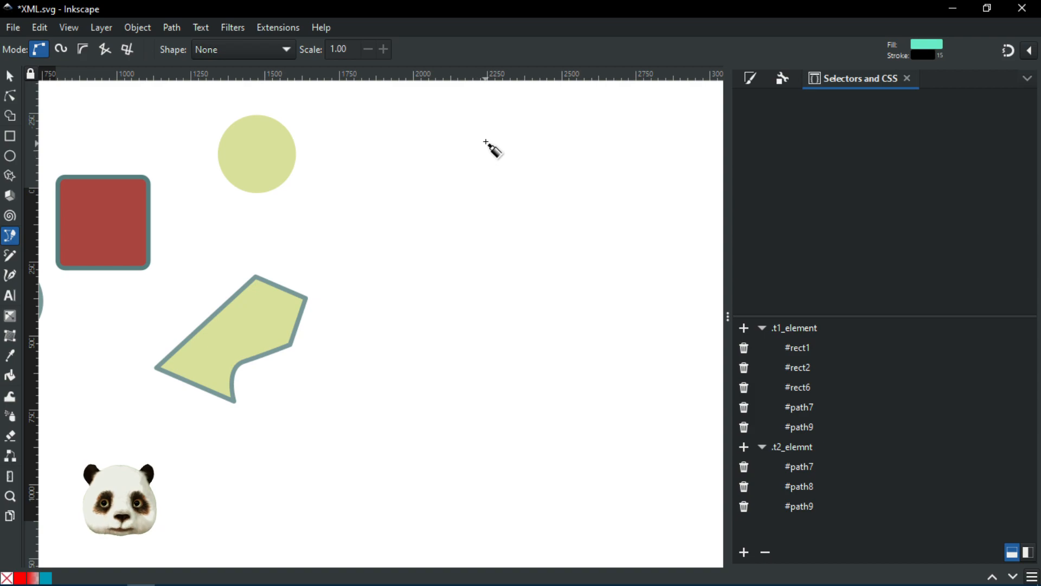
# Step: Draw a curved mushroom cap with the Pen tool and remove its outline
pyautogui.click(430, 212)
pyautogui.moveTo(472, 158); pyautogui.dragTo(564, 178)
pyautogui.moveTo(581, 216); pyautogui.dragTo(583, 232)
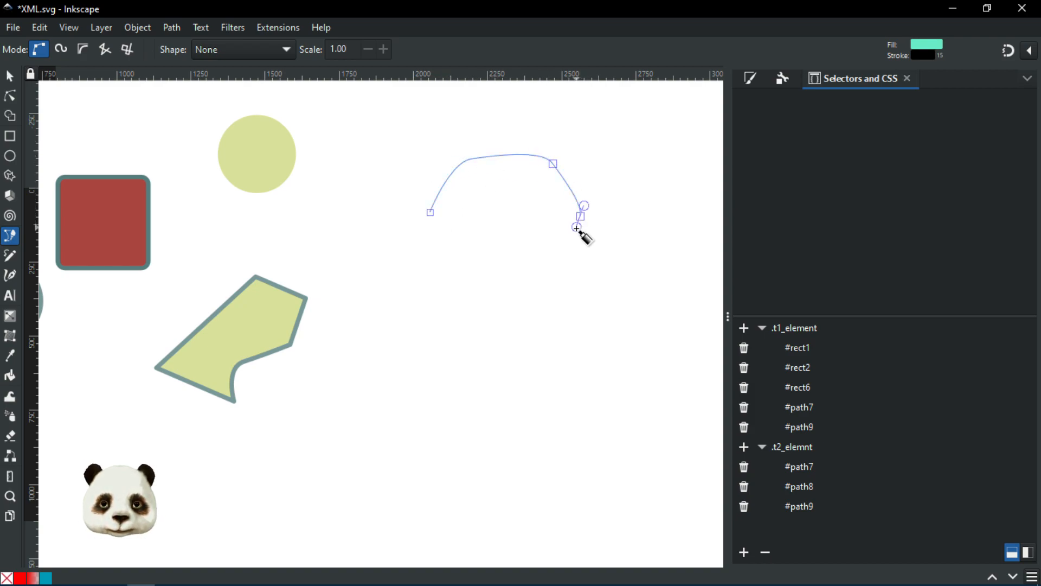
pyautogui.moveTo(462, 226); pyautogui.dragTo(438, 225)
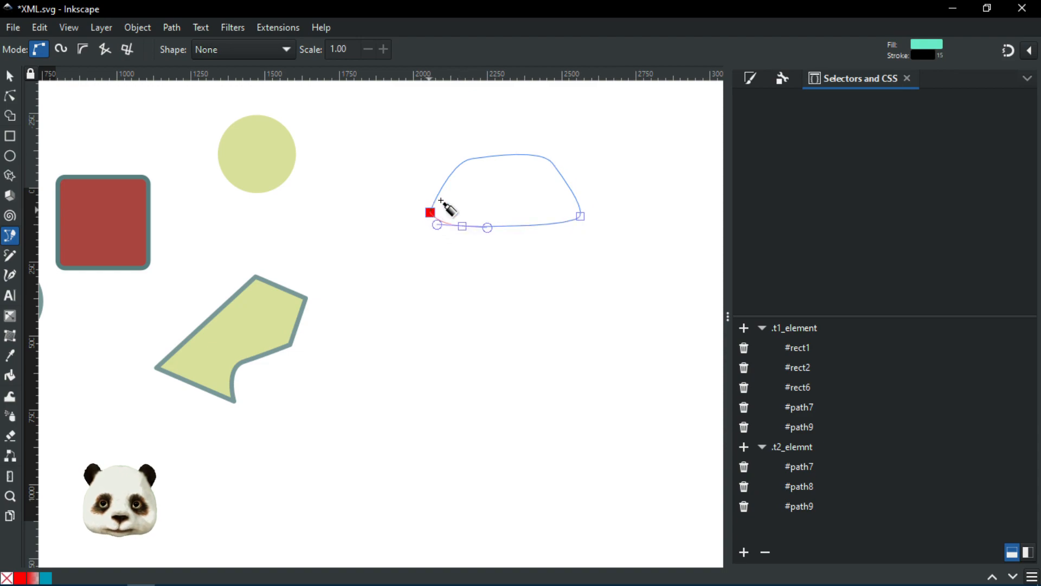
pyautogui.click(431, 213)
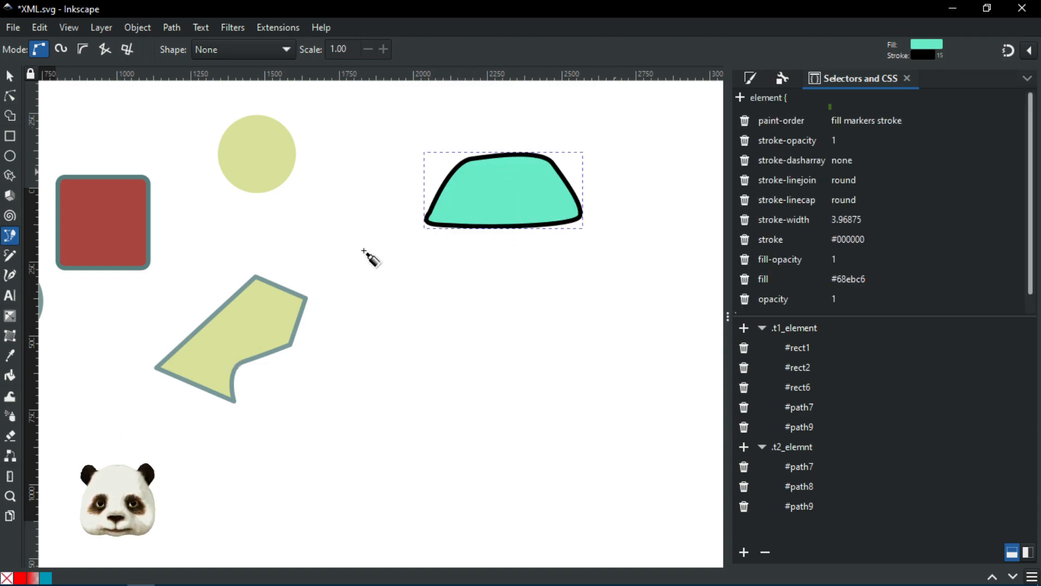
pyautogui.keyDown('shift'); pyautogui.click(7, 577); pyautogui.keyUp('shift')
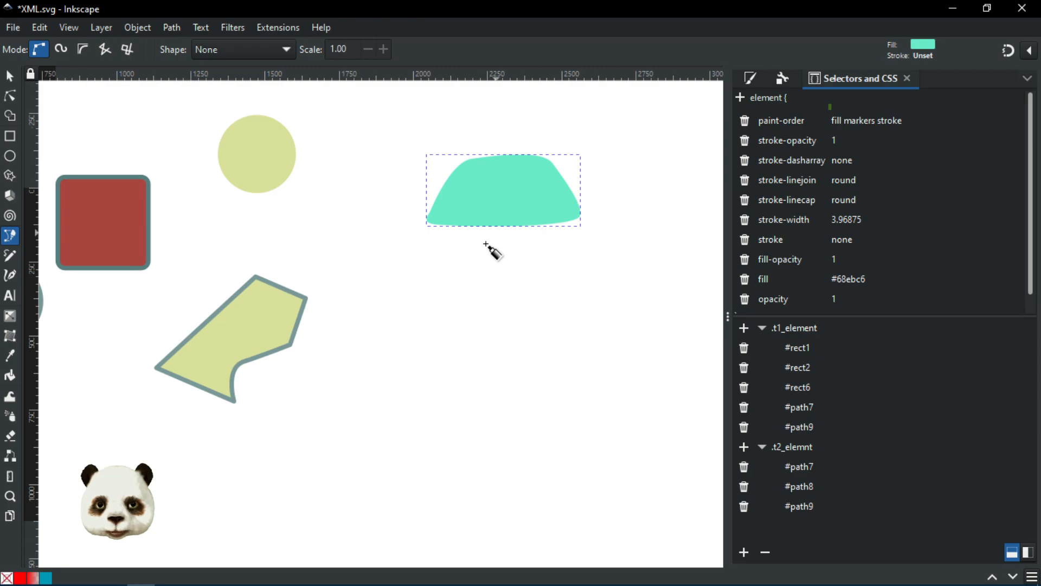
pyautogui.scroll(1, 472, 230)
# Step: Draw a left and a right leg hanging below the cap
pyautogui.click(457, 205)
pyautogui.moveTo(441, 275)
pyautogui.mouseDown()
pyautogui.moveTo(444, 296)
pyautogui.moveTo(473, 293)
pyautogui.mouseUp()
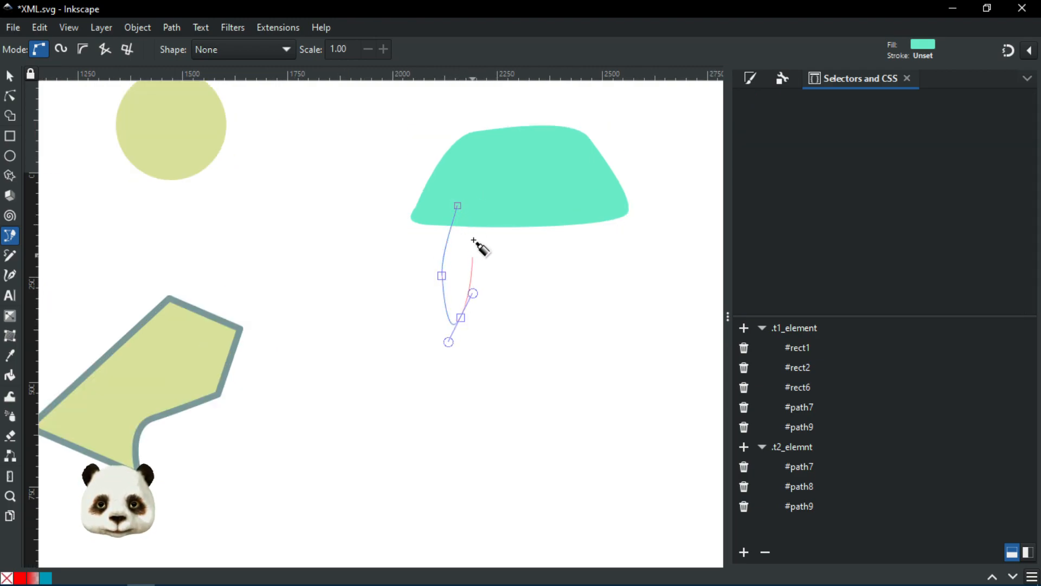
pyautogui.click(458, 206)
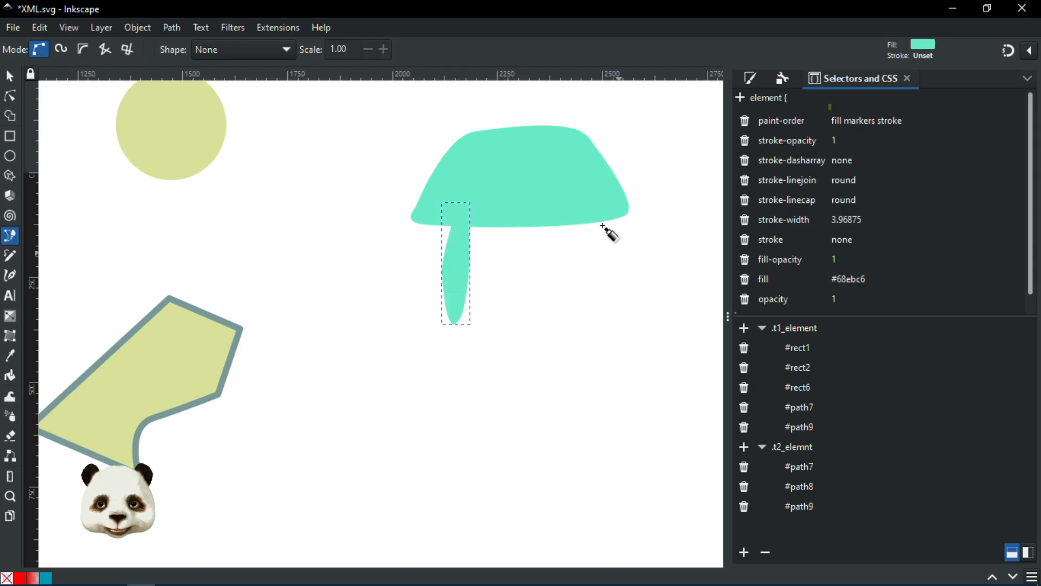
pyautogui.click(571, 207)
pyautogui.moveTo(562, 312); pyautogui.dragTo(568, 330)
pyautogui.click(590, 298)
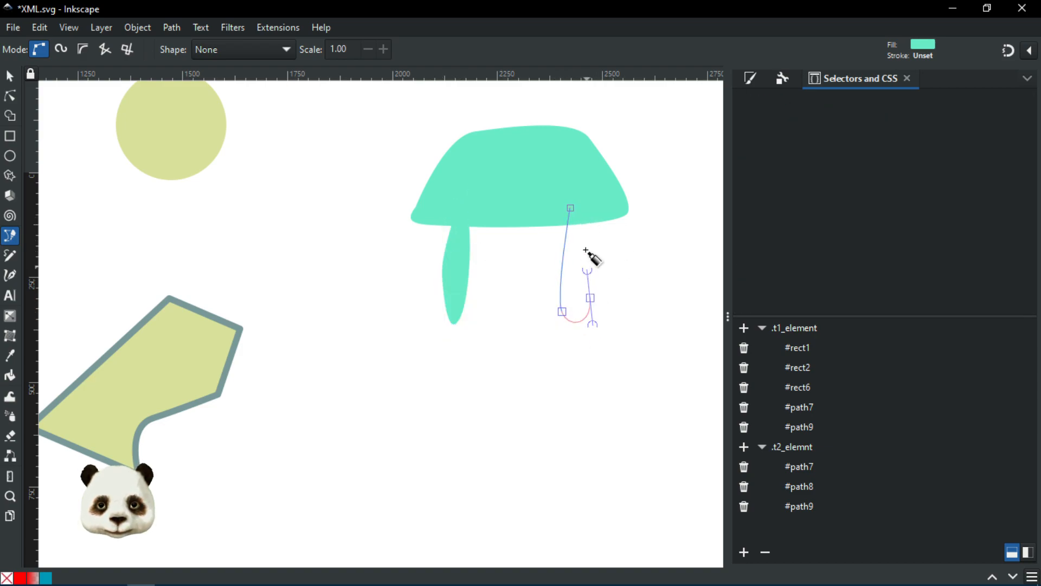
pyautogui.moveTo(570, 208); pyautogui.dragTo(545, 246)
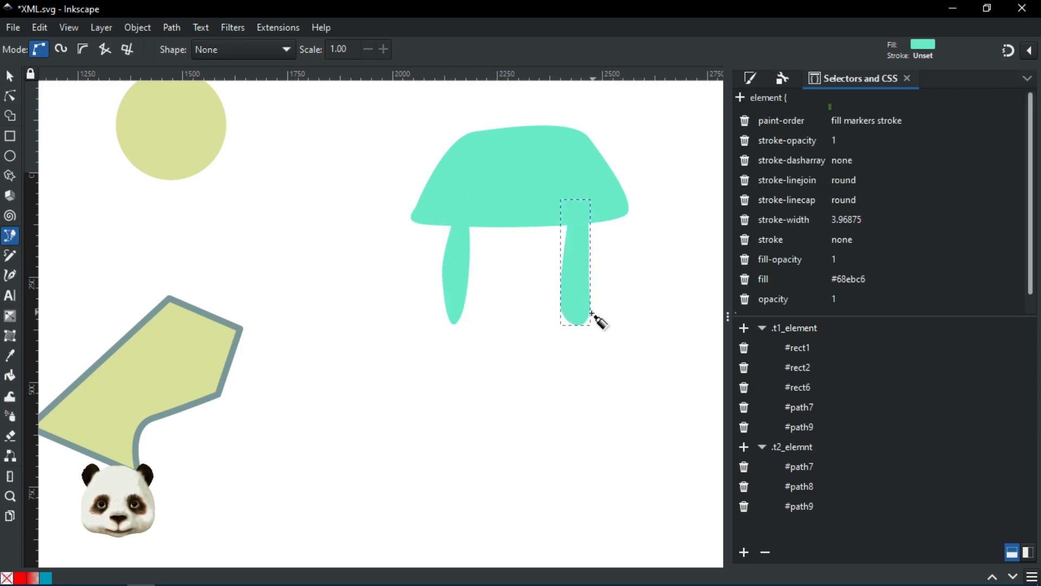
# Step: Assign the cap to class .t2_elemnt and the left leg to .t1_element
pyautogui.click(10, 79)
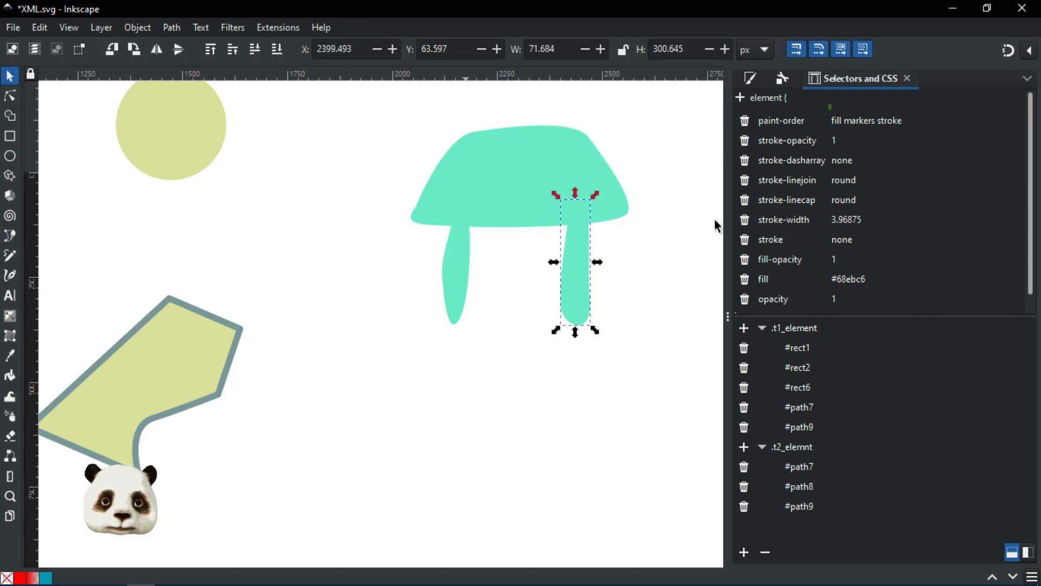
pyautogui.click(485, 168)
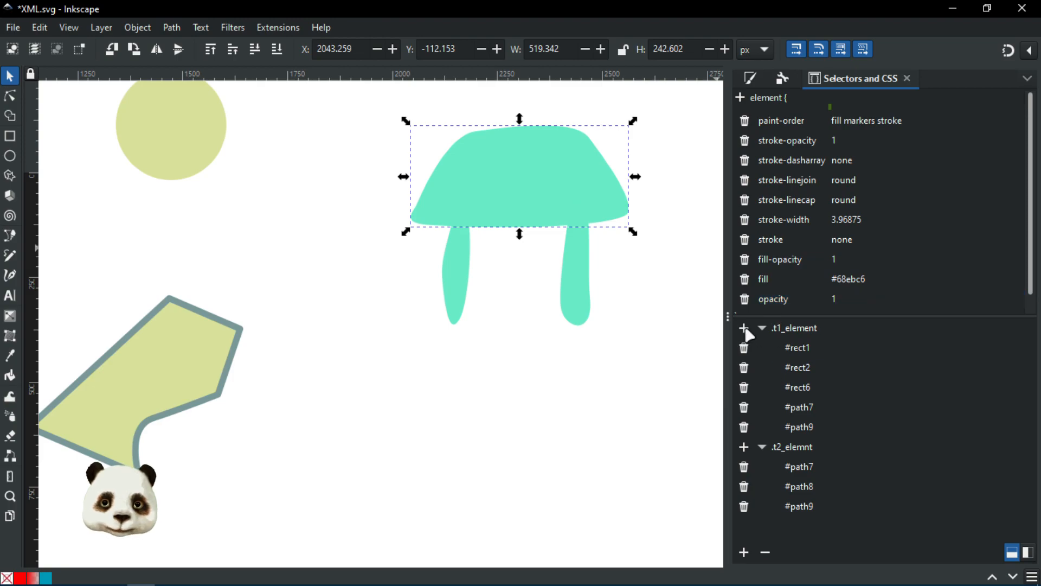
pyautogui.click(744, 446)
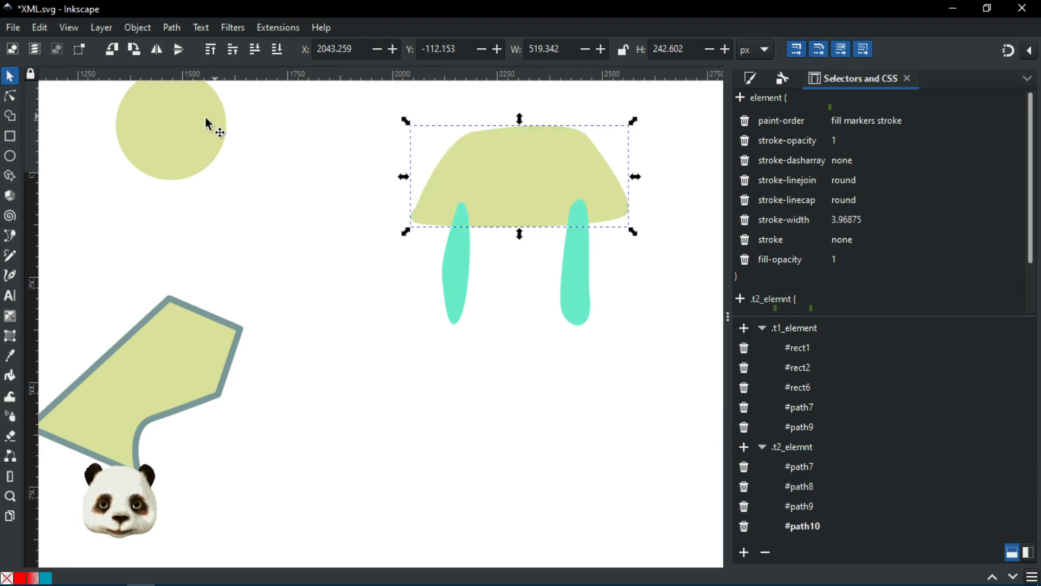
pyautogui.click(454, 279)
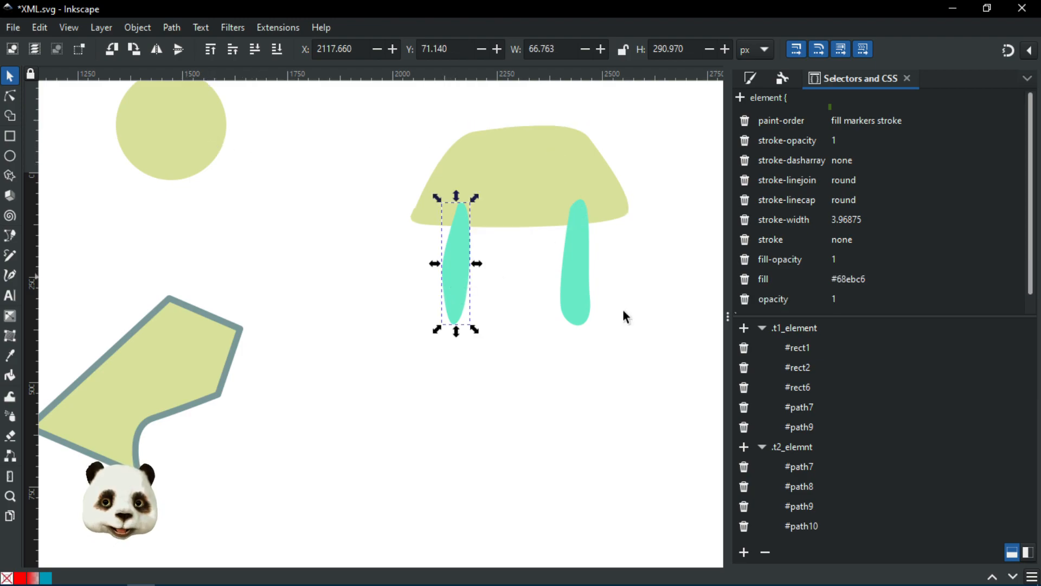
pyautogui.click(744, 329)
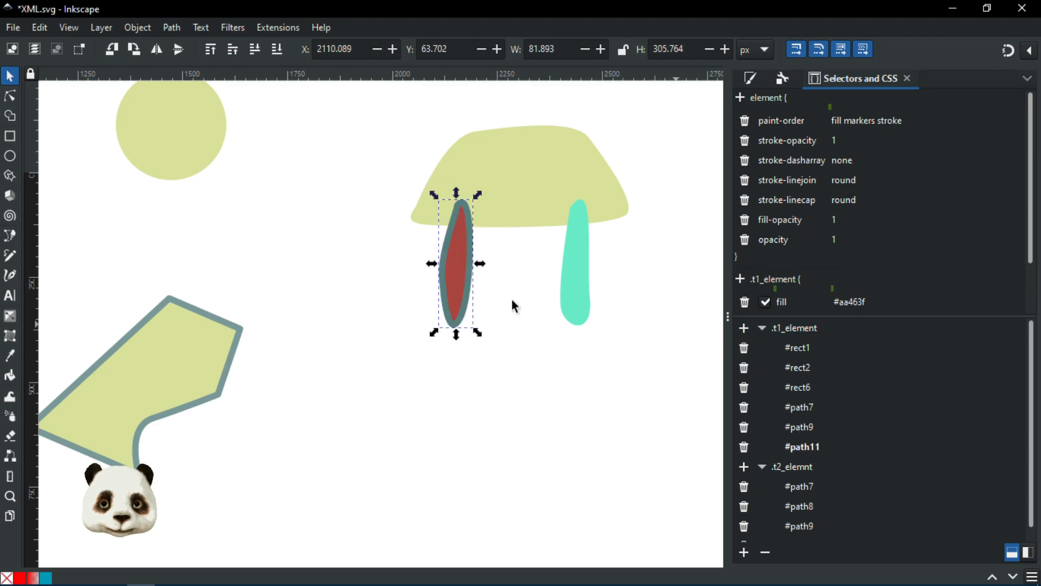
# Step: Add the right leg to both the .t2_elemnt and .t1_element classes and check the result
pyautogui.scroll(-2, 322, 269)
pyautogui.moveTo(145, 272); pyautogui.dragTo(325, 258)
pyautogui.scroll(2, 319, 251)
pyautogui.moveTo(424, 256); pyautogui.dragTo(321, 263)
pyautogui.moveTo(393, 246); pyautogui.dragTo(170, 261)
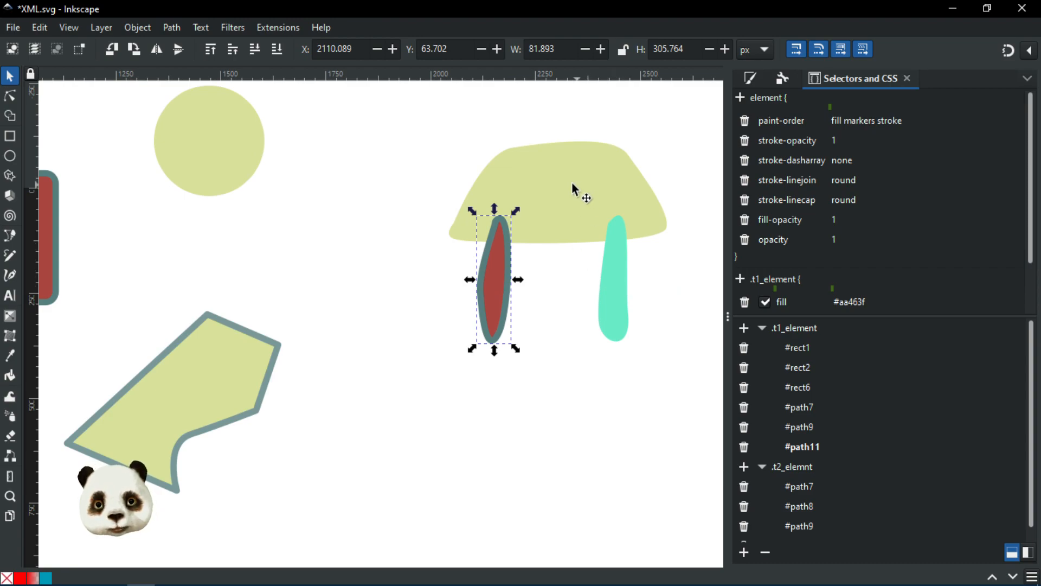
pyautogui.click(623, 255)
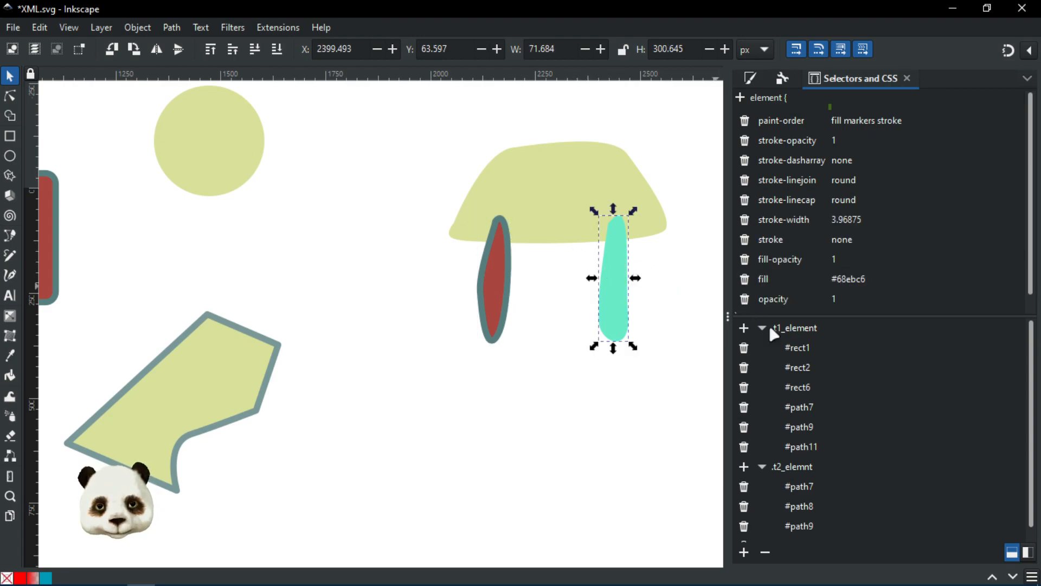
pyautogui.click(744, 466)
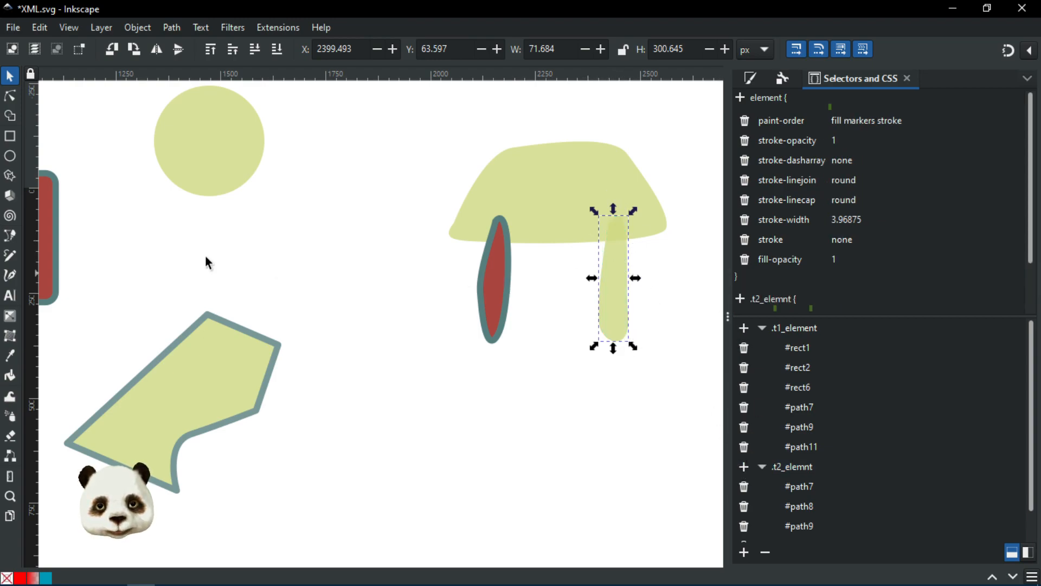
pyautogui.click(745, 328)
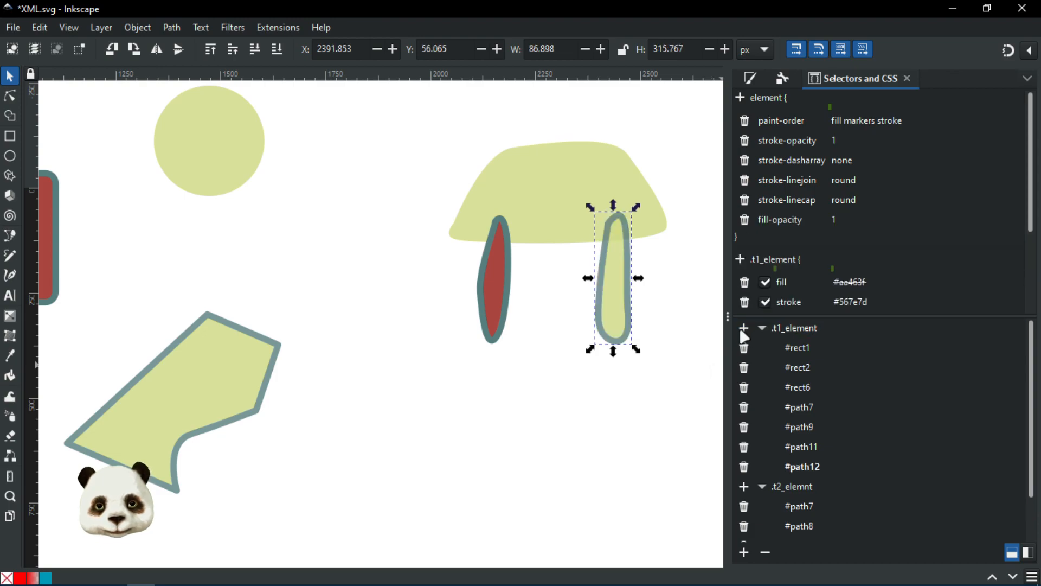
pyautogui.click(663, 297)
pyautogui.scroll(-4, 685, 284)
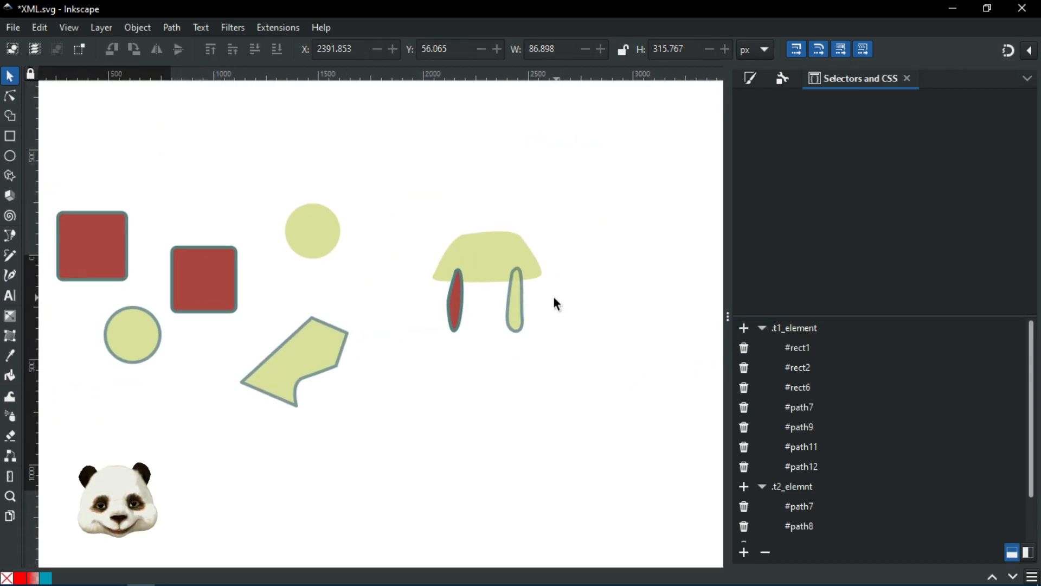
pyautogui.scroll(2, 550, 295)
pyautogui.click(487, 299)
pyautogui.click(569, 284)
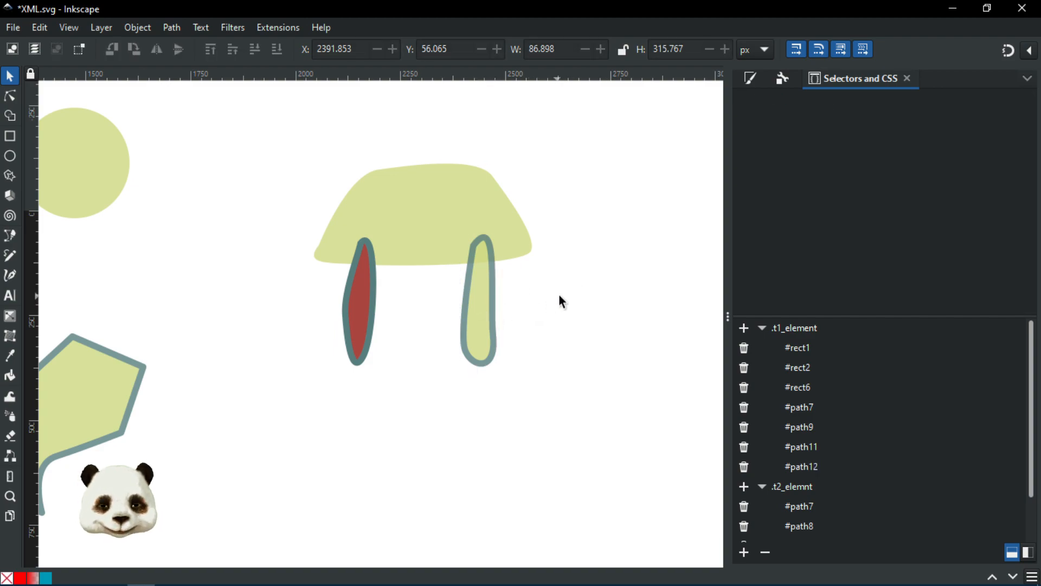
# Step: Draw an elongated tail shape stretching right from the mushroom cap
pyautogui.press('b')
pyautogui.click(497, 213)
pyautogui.moveTo(565, 183); pyautogui.dragTo(639, 185)
pyautogui.click(644, 190)
pyautogui.moveTo(559, 210); pyautogui.dragTo(547, 218)
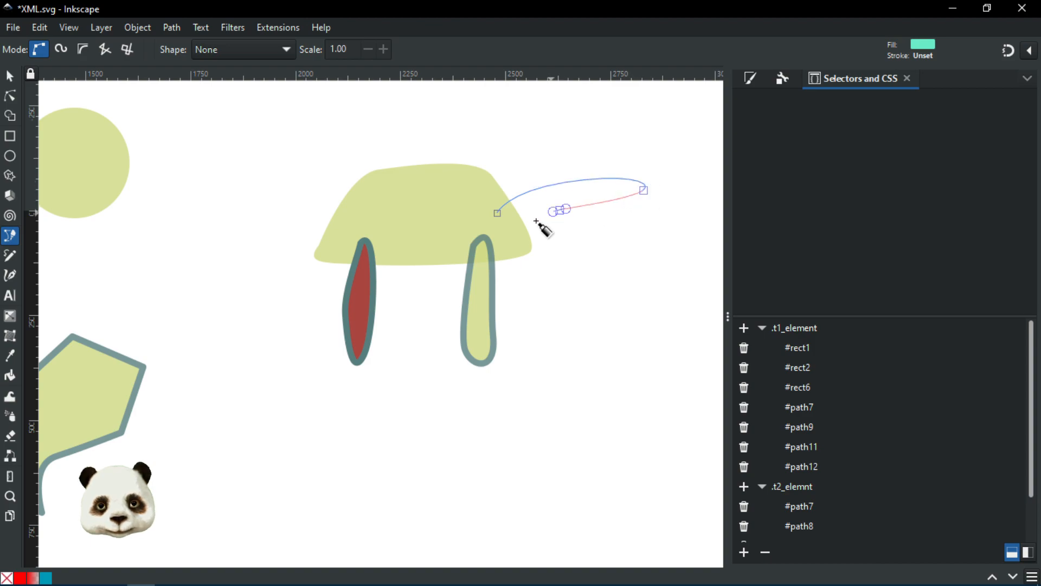
pyautogui.click(498, 213)
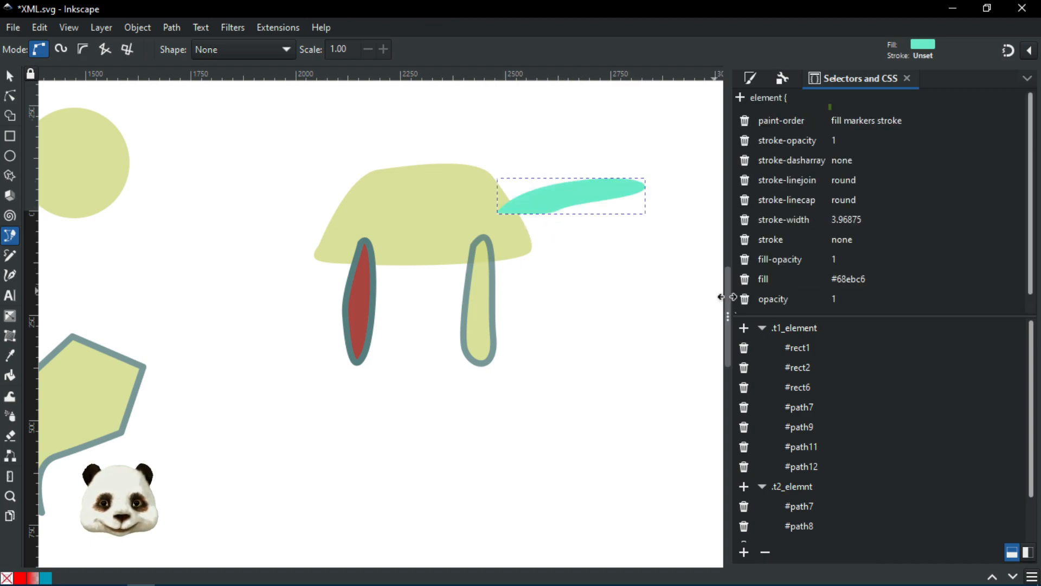
# Step: Try the tail #path13 in .t1_element and .t2_elemnt, ending with it in both classes
pyautogui.click(743, 328)
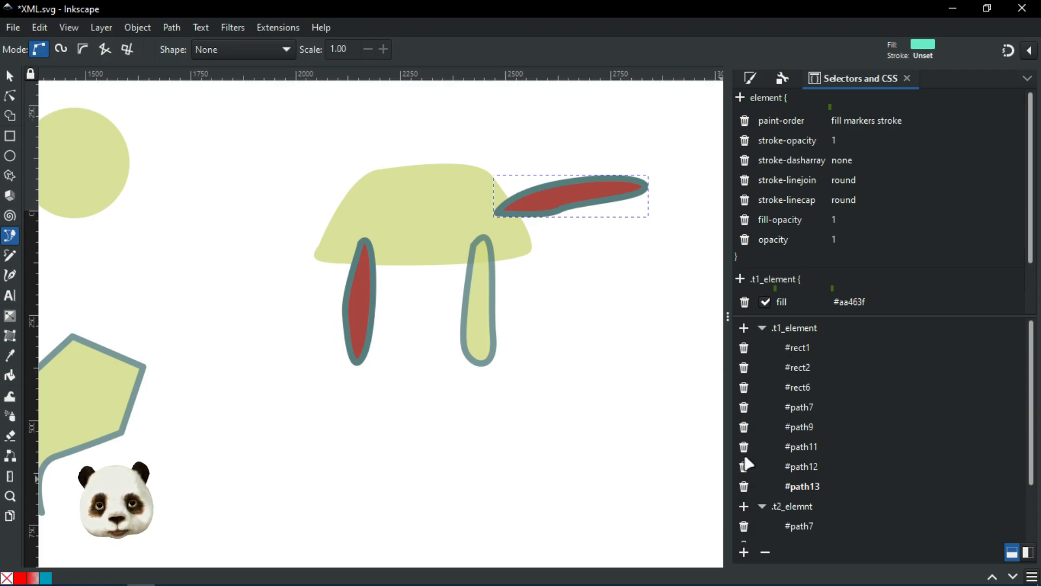
pyautogui.click(749, 487)
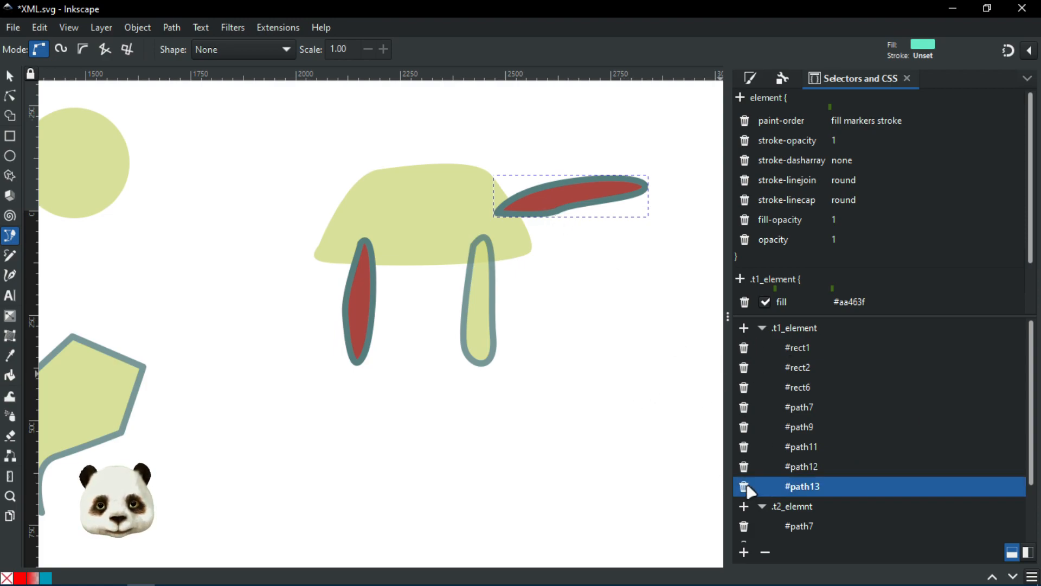
pyautogui.click(744, 486)
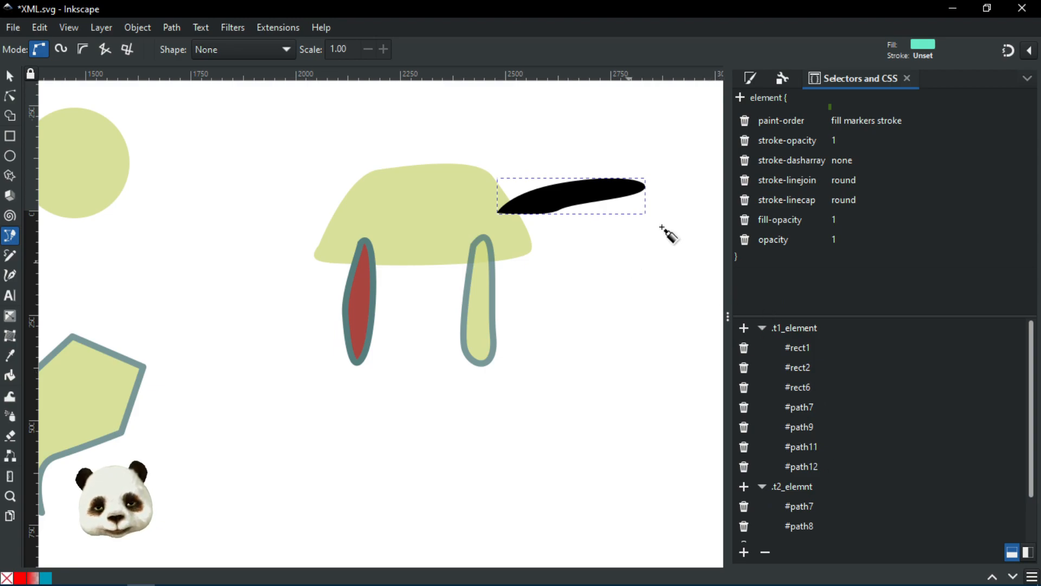
pyautogui.click(752, 79)
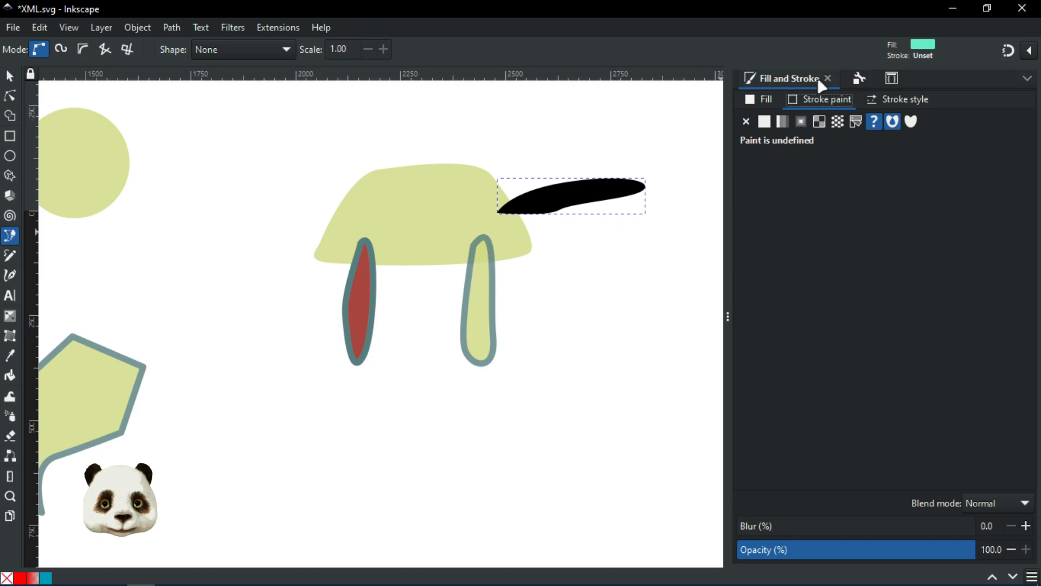
pyautogui.click(892, 78)
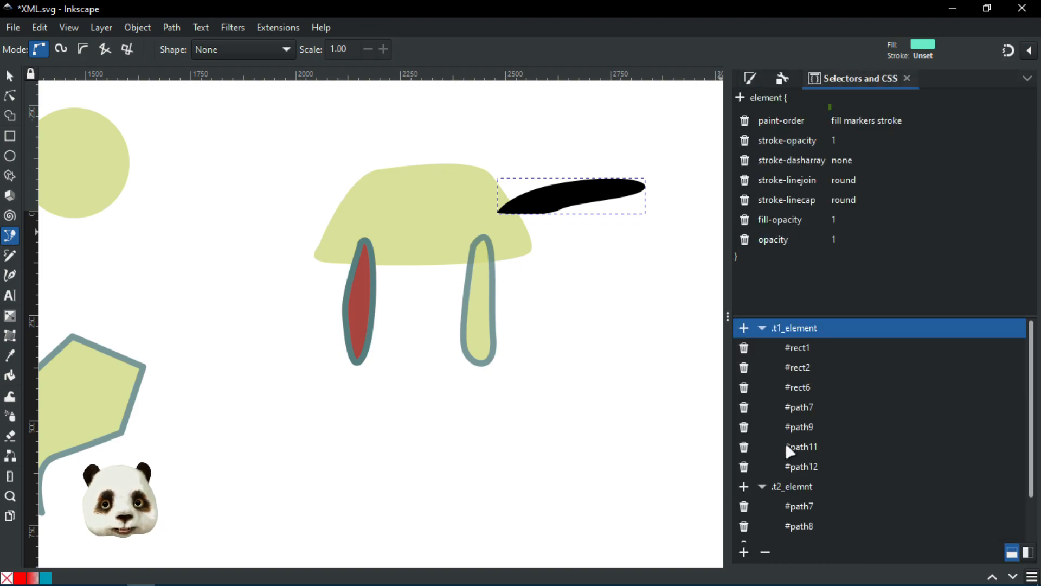
pyautogui.click(743, 486)
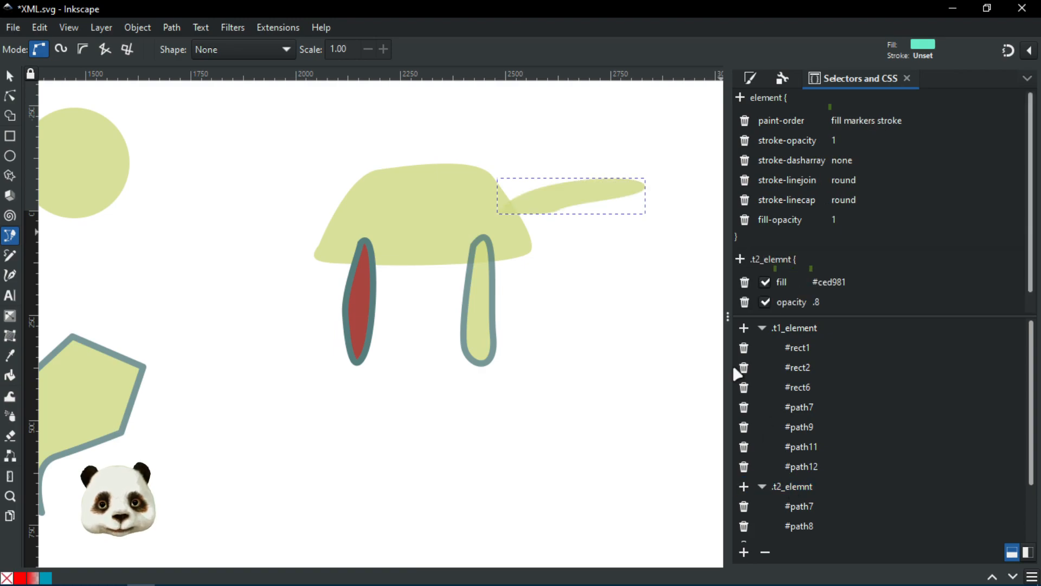
pyautogui.click(744, 328)
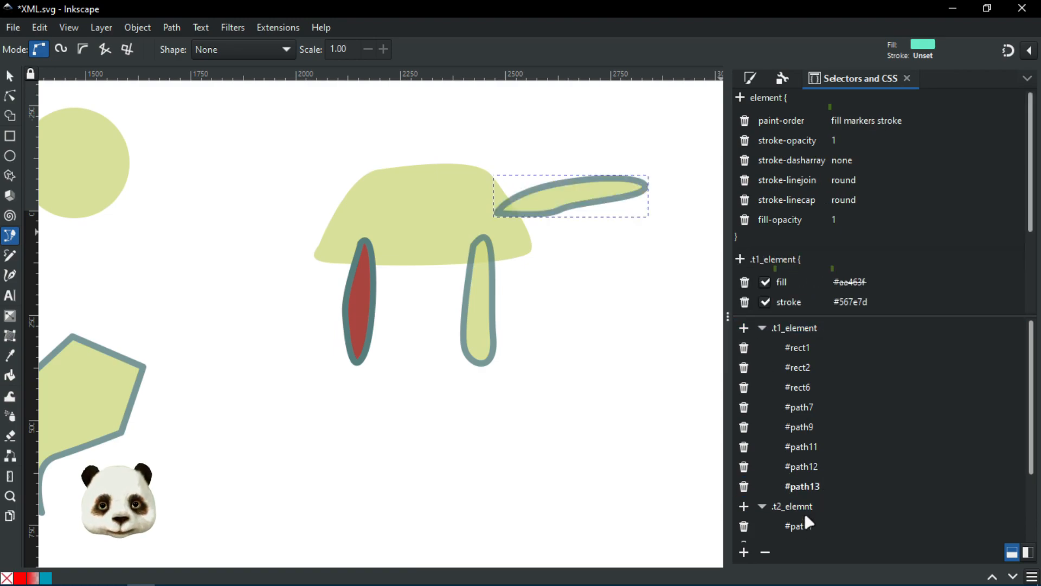
# Step: Remove #path13 from .t2_elemnt so only .t1_element styles the tail, then pan to review the shapes
pyautogui.scroll(-3, 809, 522)
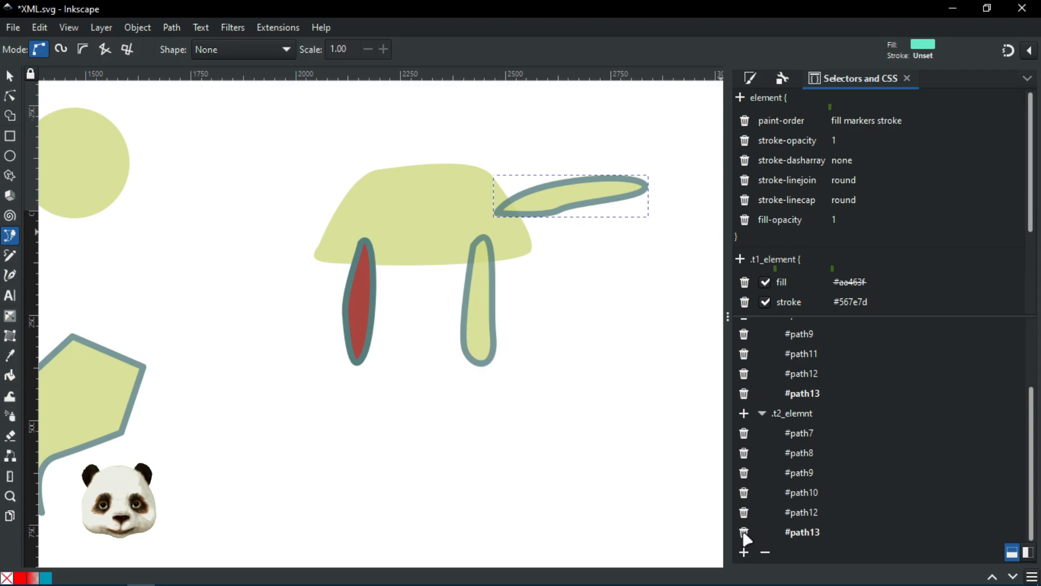
pyautogui.click(745, 533)
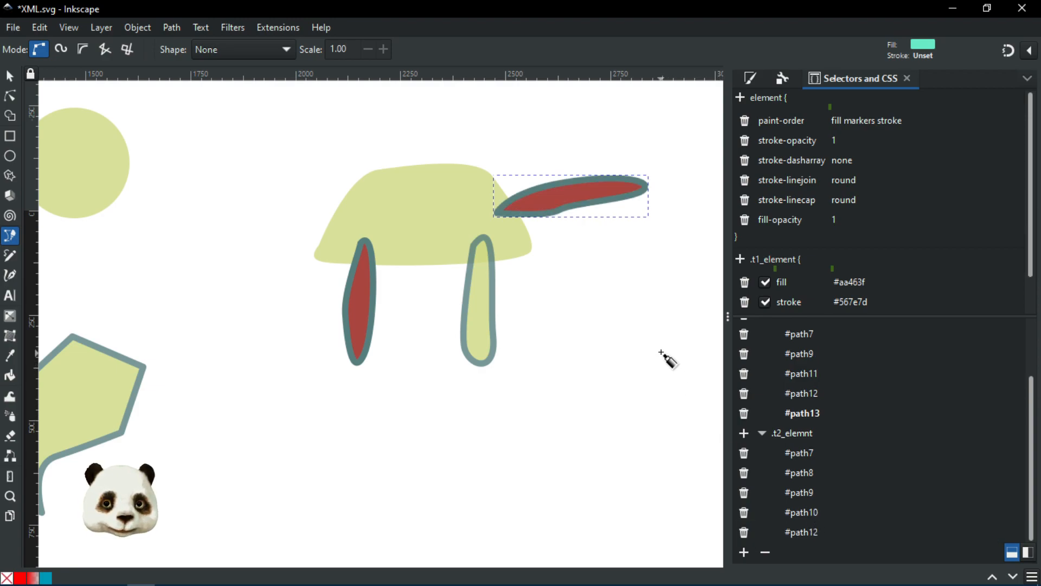
pyautogui.keyDown('ctrl'); pyautogui.scroll(-2, 518, 235); pyautogui.keyUp('ctrl')
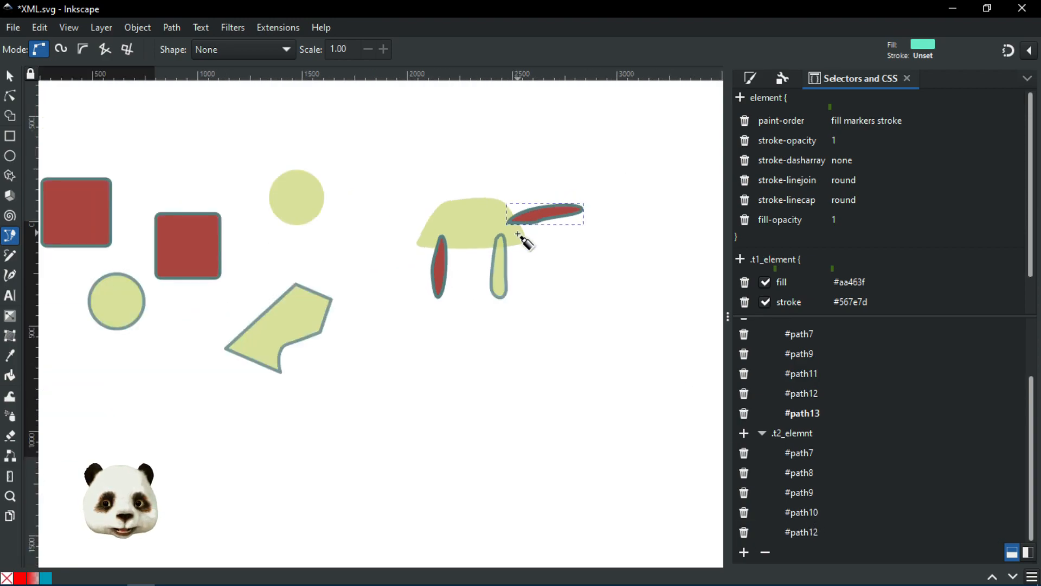
pyautogui.scroll(-2, 781, 274)
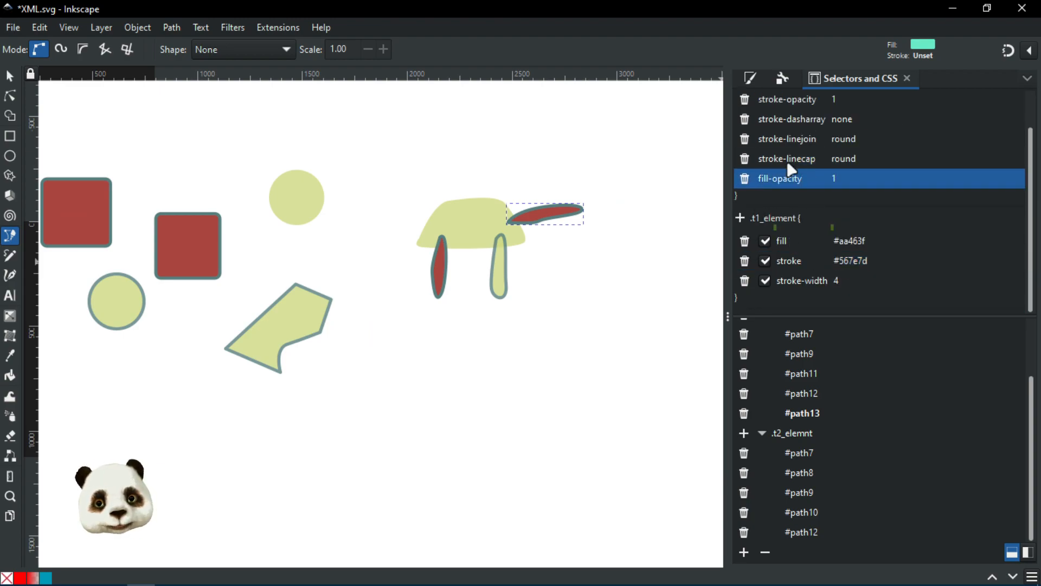
pyautogui.scroll(3, 581, 246)
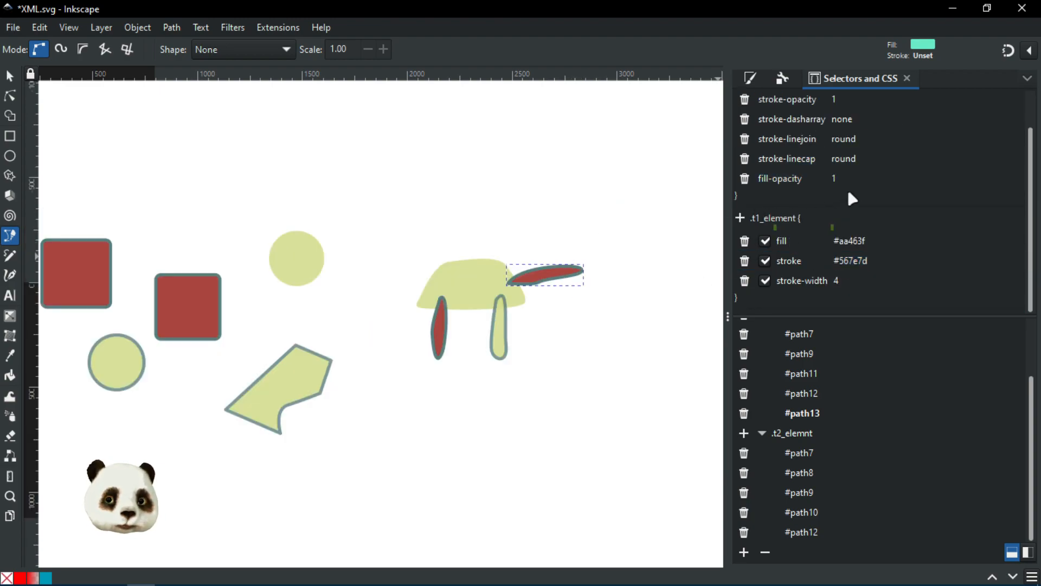
pyautogui.scroll(2, 544, 319)
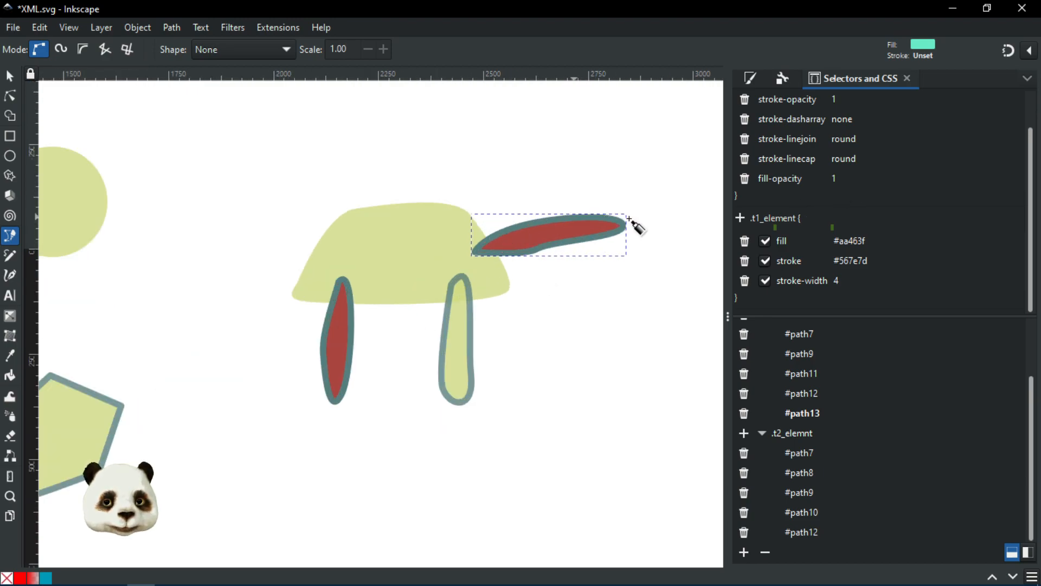
pyautogui.scroll(5, 479, 331)
pyautogui.scroll(-5, 478, 331)
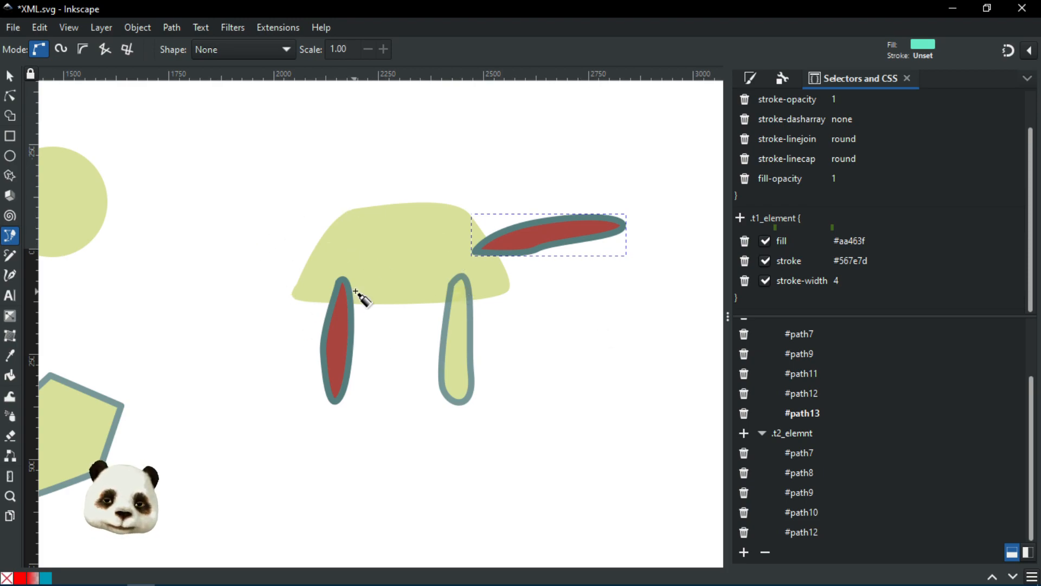
pyautogui.moveTo(558, 320); pyautogui.dragTo(531, 365)
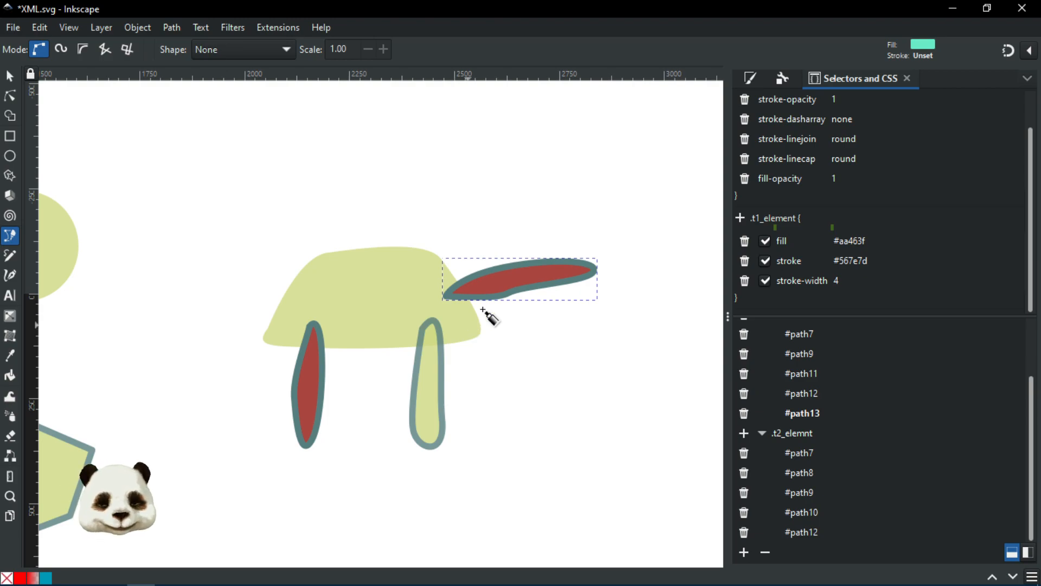
pyautogui.scroll(-3, 485, 311)
pyautogui.moveTo(569, 314); pyautogui.dragTo(609, 172)
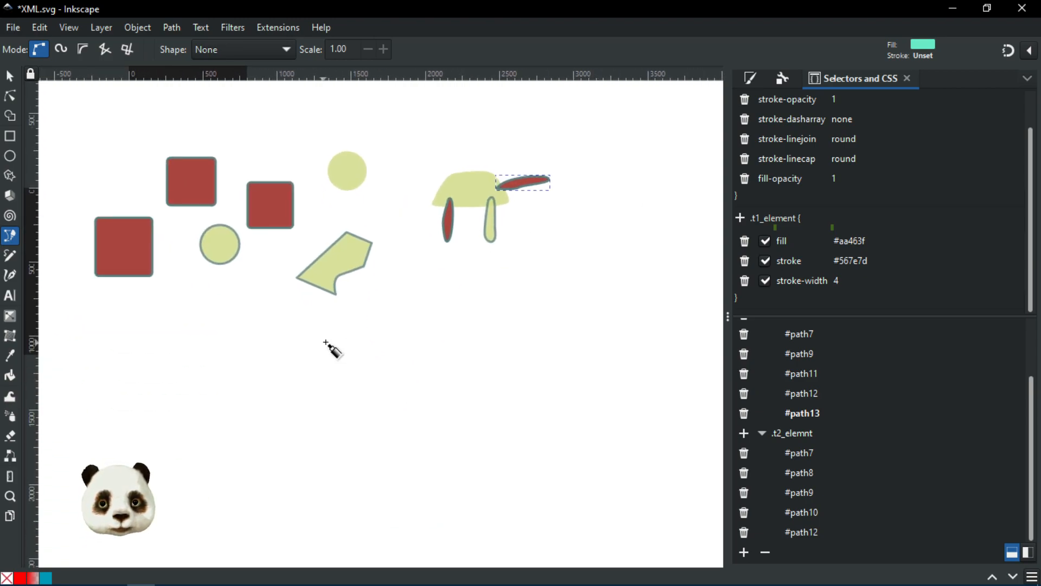
# Step: Draw a square below the red shapes, fill it teal, and collapse the t1_element selector group
pyautogui.moveTo(323, 342); pyautogui.dragTo(443, 327)
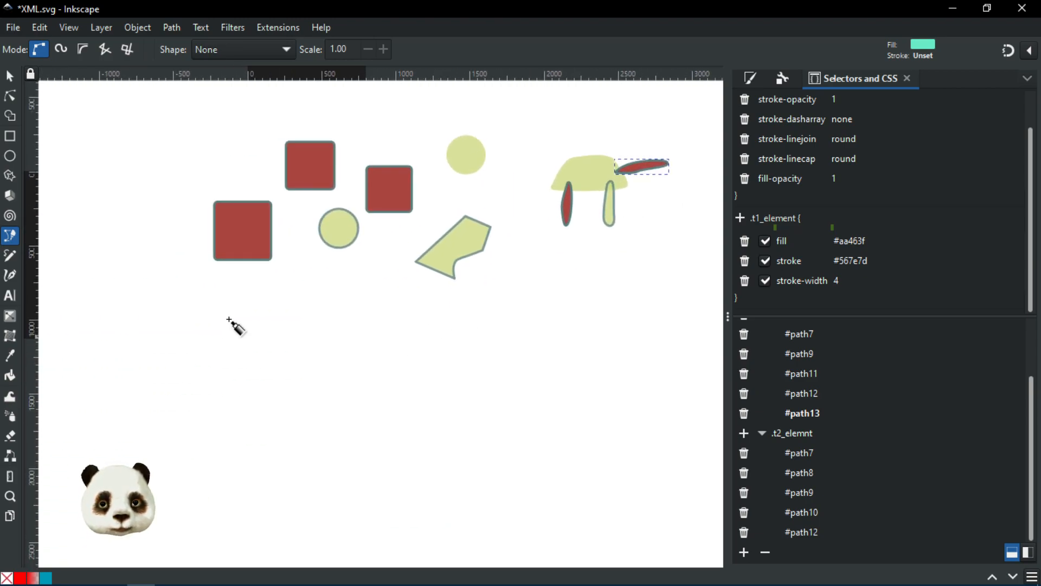
pyautogui.click(11, 137)
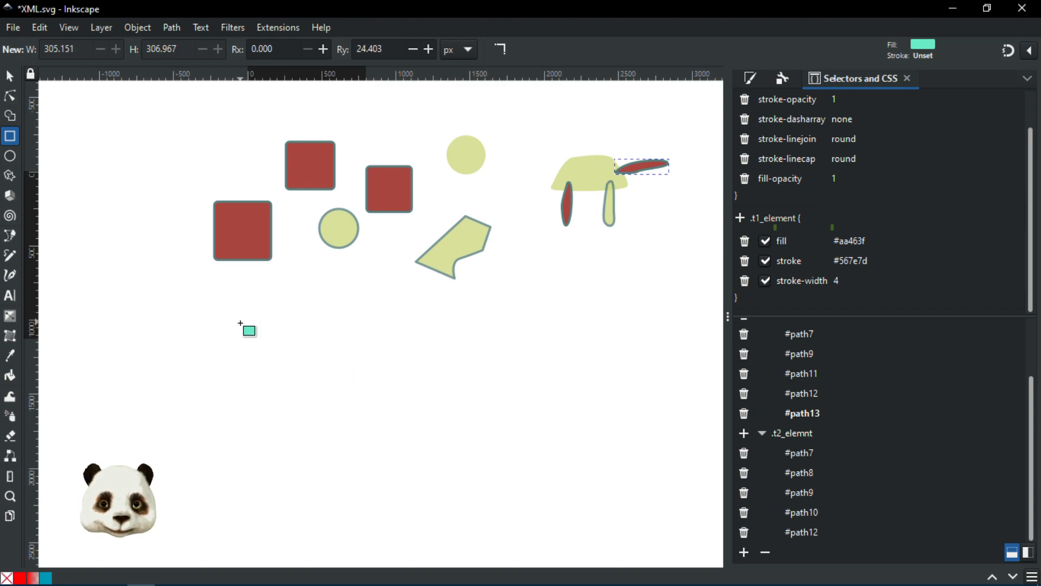
pyautogui.moveTo(228, 318); pyautogui.dragTo(356, 438)
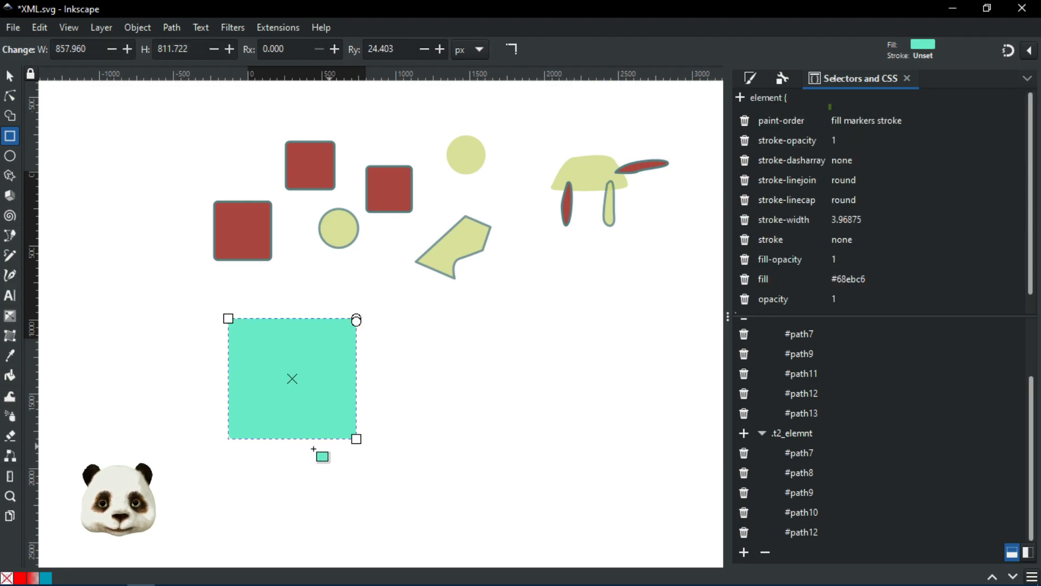
pyautogui.click(46, 578)
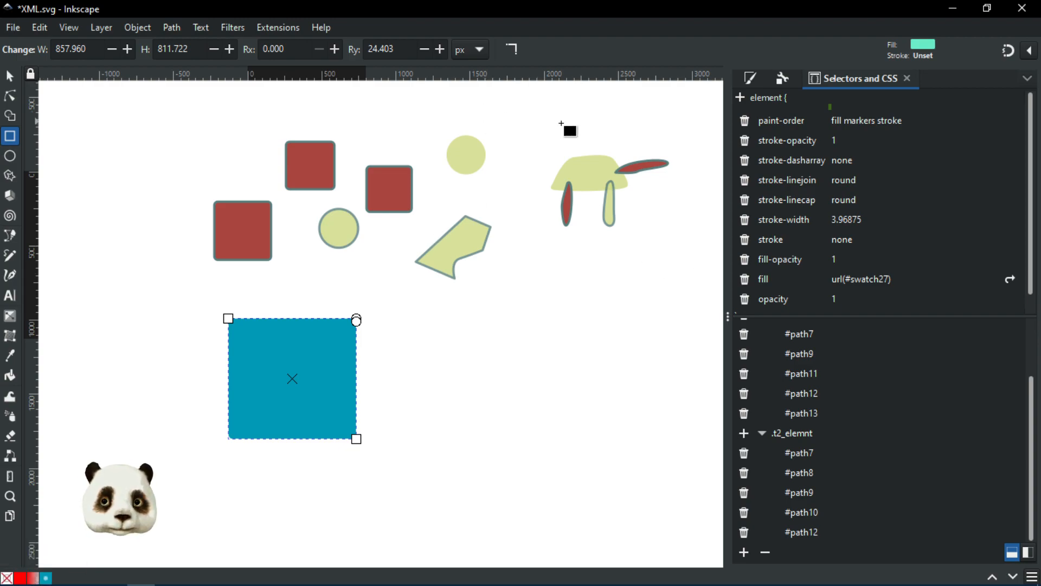
pyautogui.scroll(3, 759, 356)
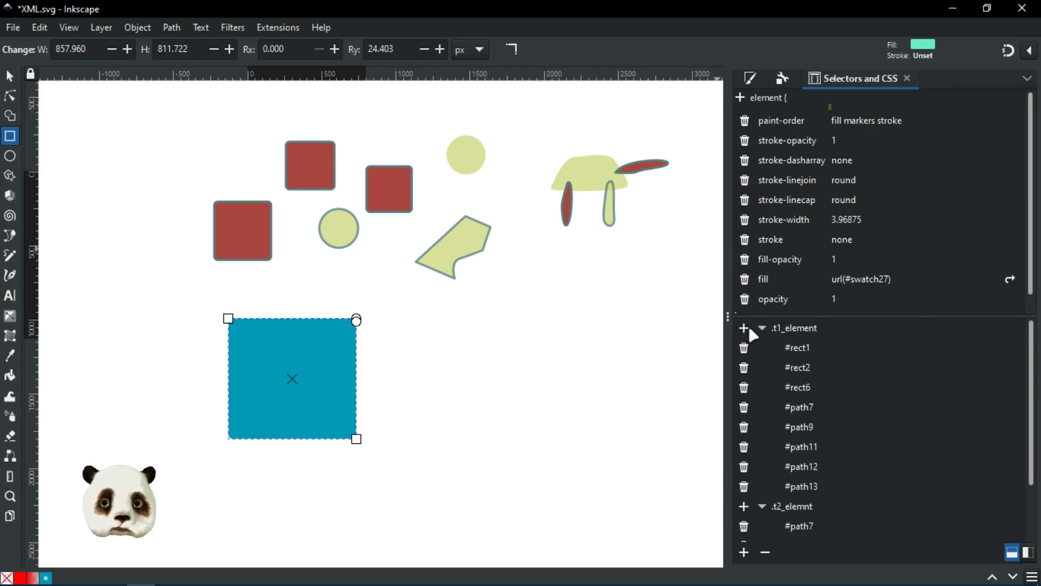
pyautogui.click(762, 329)
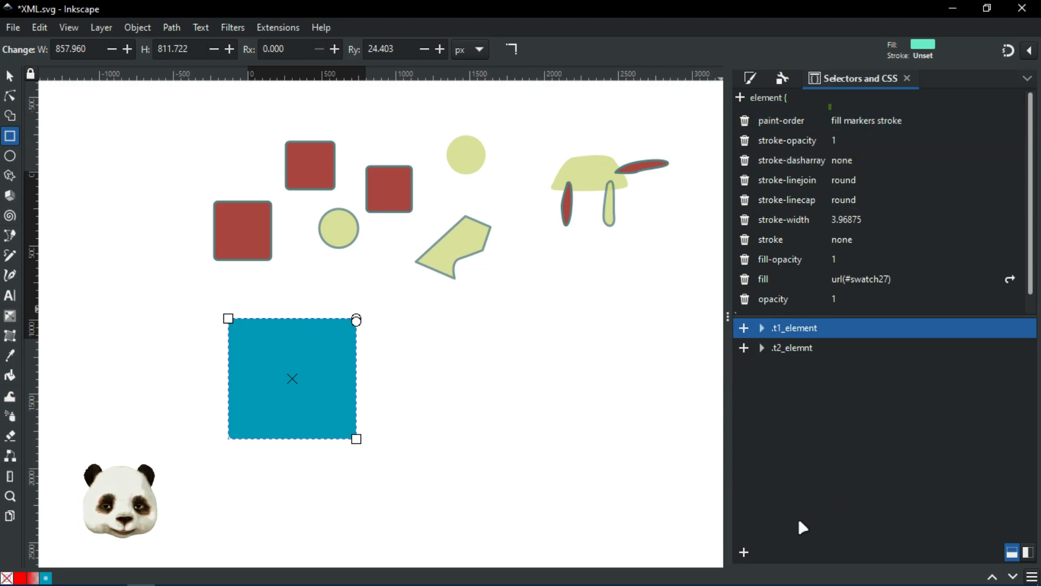
# Step: Try adding selectors for the t2_elemnt objects and the blue square, cancelling both attempts
pyautogui.click(797, 347)
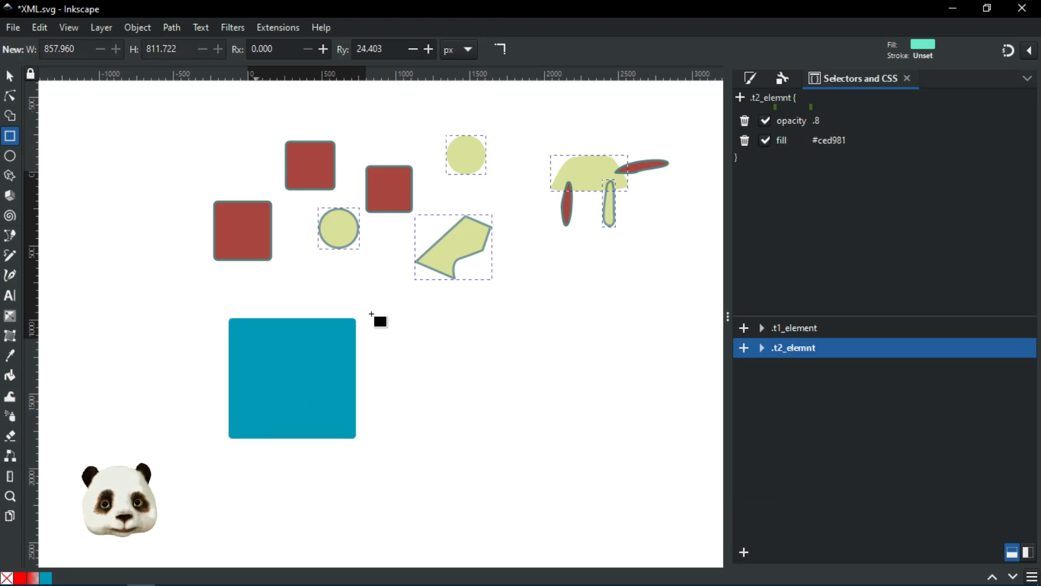
pyautogui.click(746, 549)
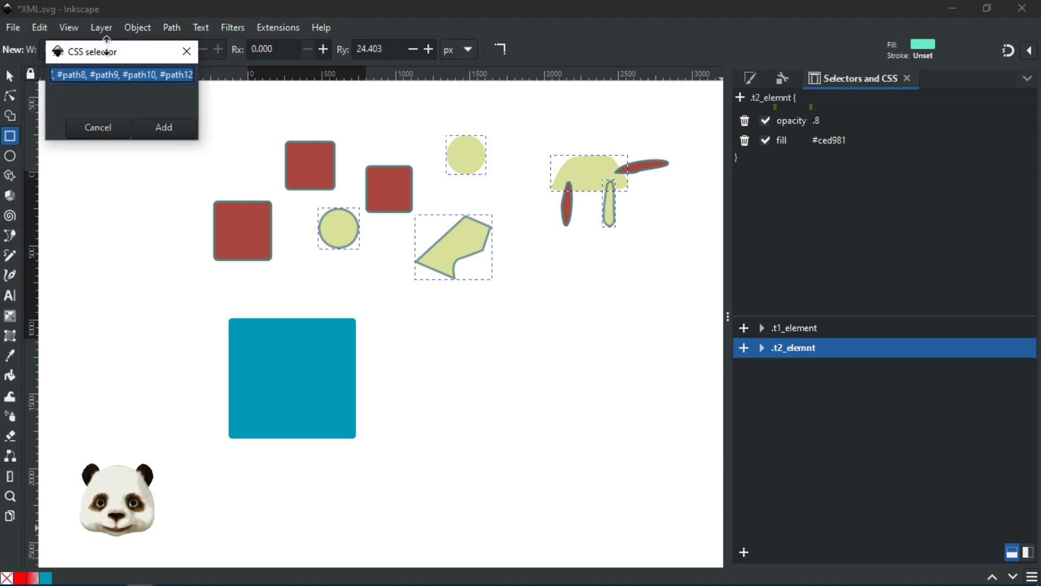
pyautogui.click(94, 129)
pyautogui.click(310, 366)
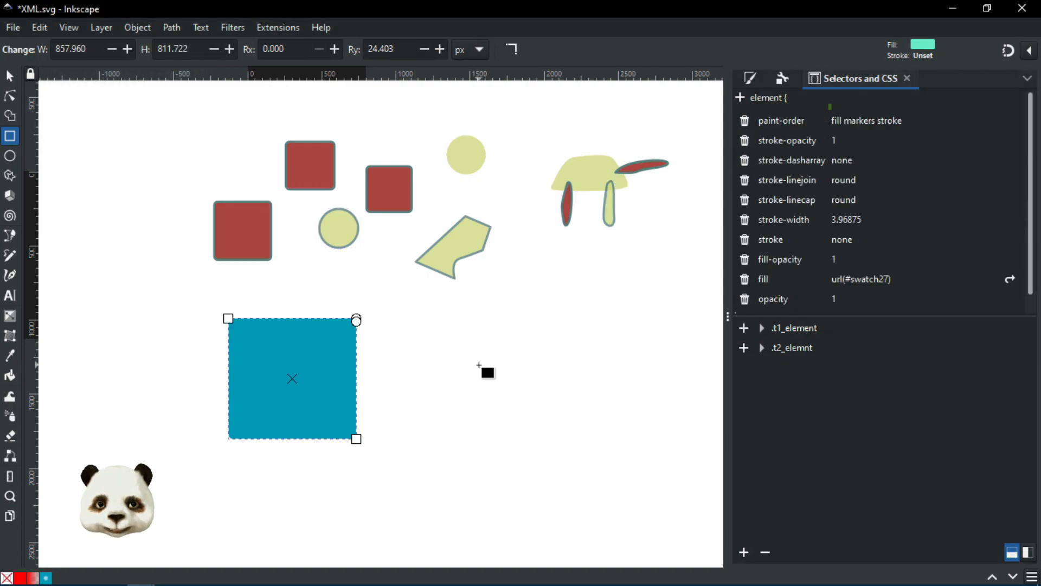
pyautogui.click(488, 369)
pyautogui.click(258, 342)
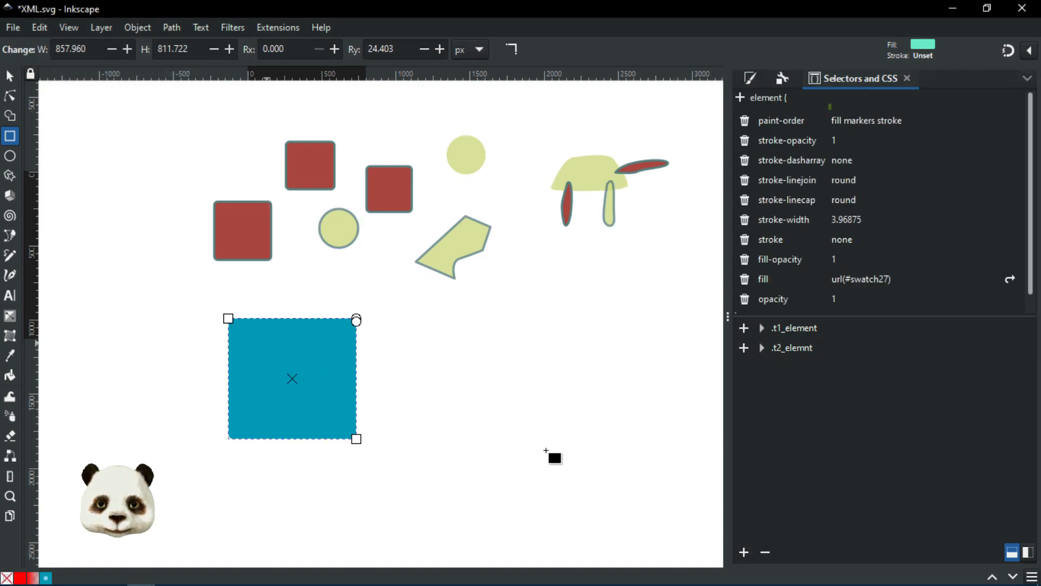
pyautogui.click(745, 551)
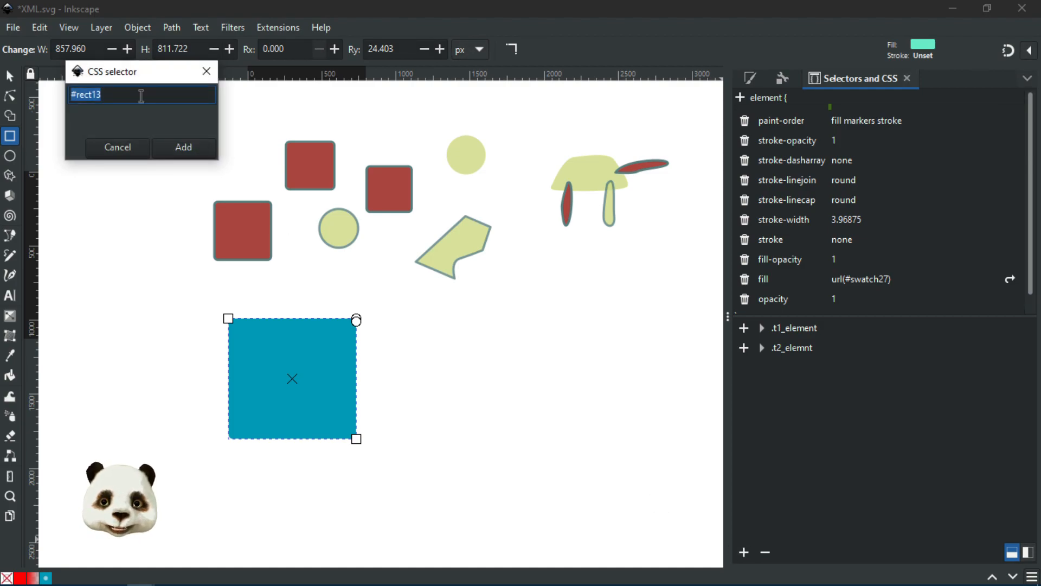
pyautogui.click(110, 153)
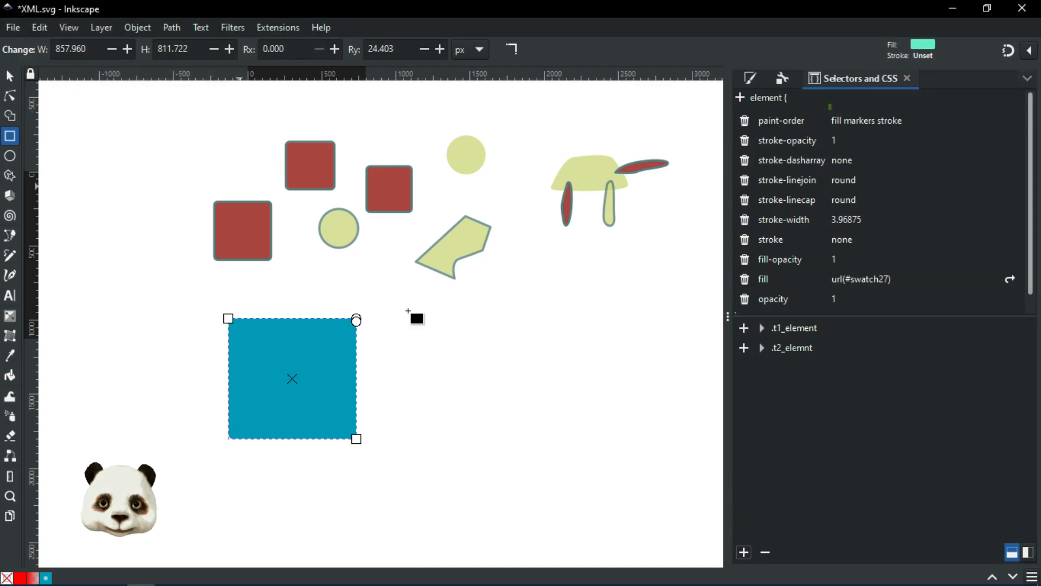
pyautogui.click(465, 365)
# Step: Add a new .t3_element class selector, then view the .t2_elemnt rule's properties
pyautogui.click(745, 552)
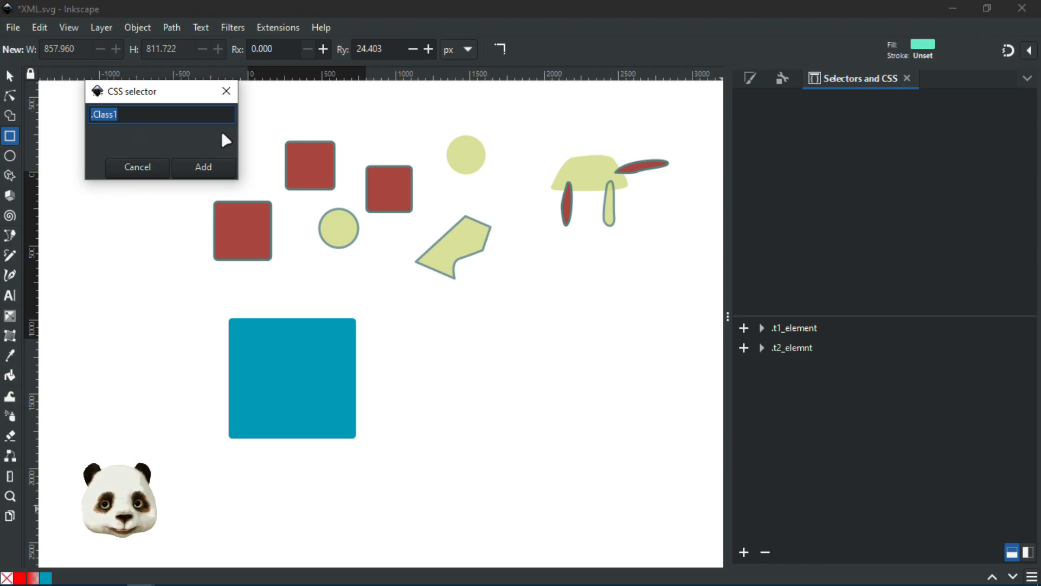
pyautogui.press('End')
pyautogui.press('BackSpace')
pyautogui.press('BackSpace')
pyautogui.press('BackSpace')
pyautogui.press('BackSpace')
pyautogui.press('BackSpace')
pyautogui.press('BackSpace')
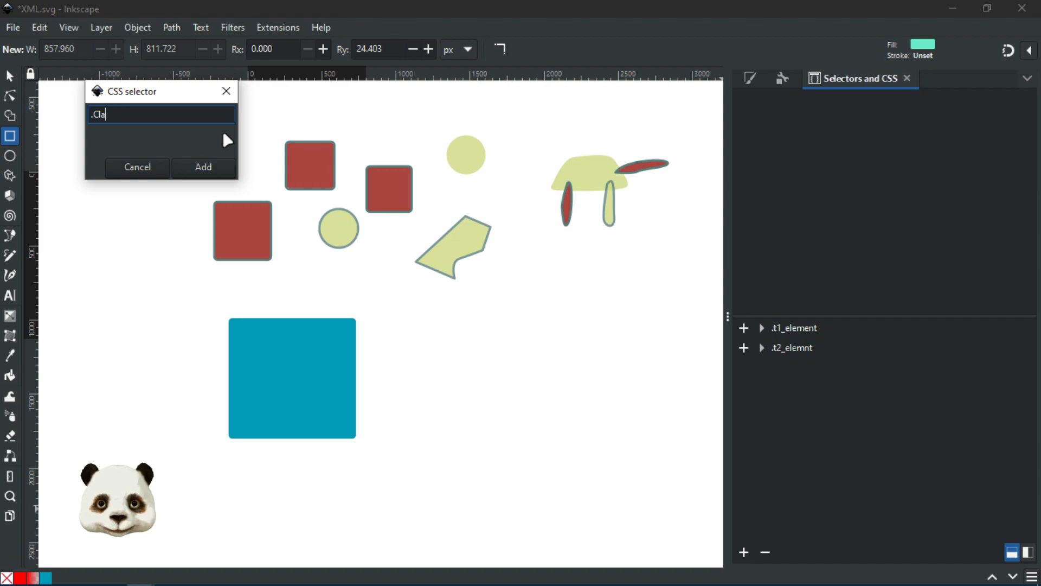
pyautogui.write('t')
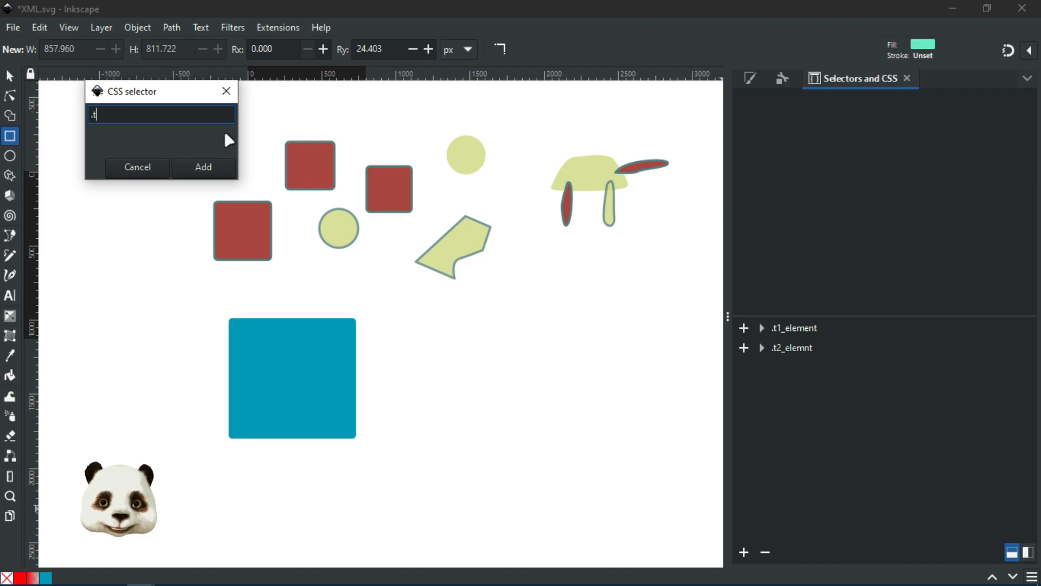
pyautogui.write('3_ele')
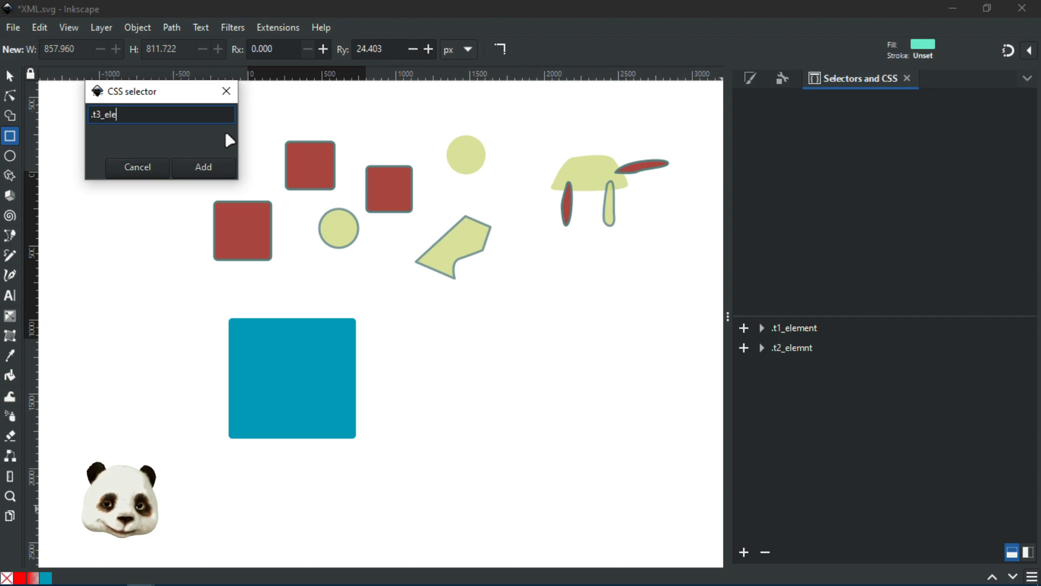
pyautogui.write('ment')
pyautogui.press('Return')
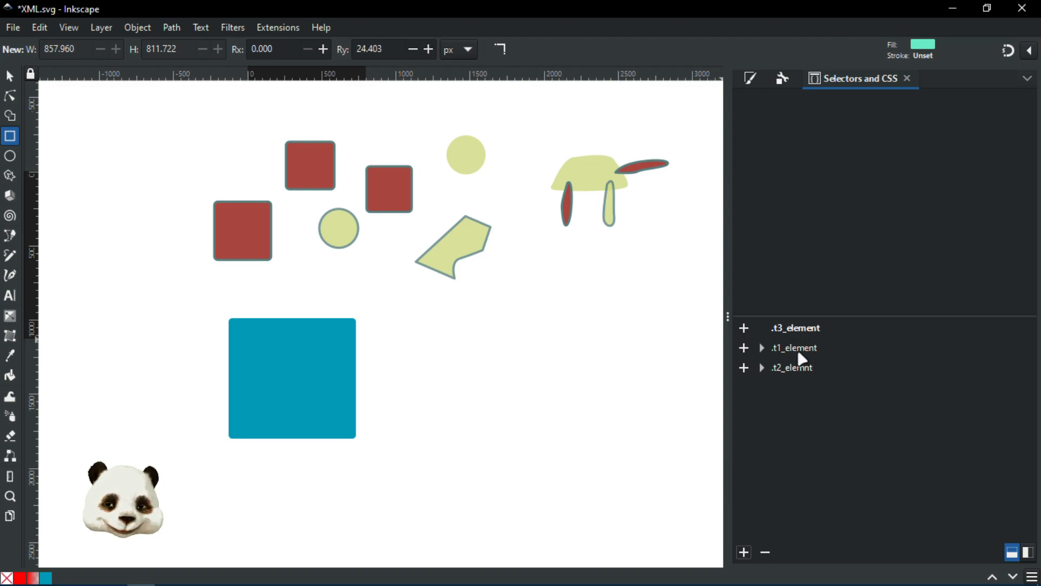
pyautogui.click(800, 369)
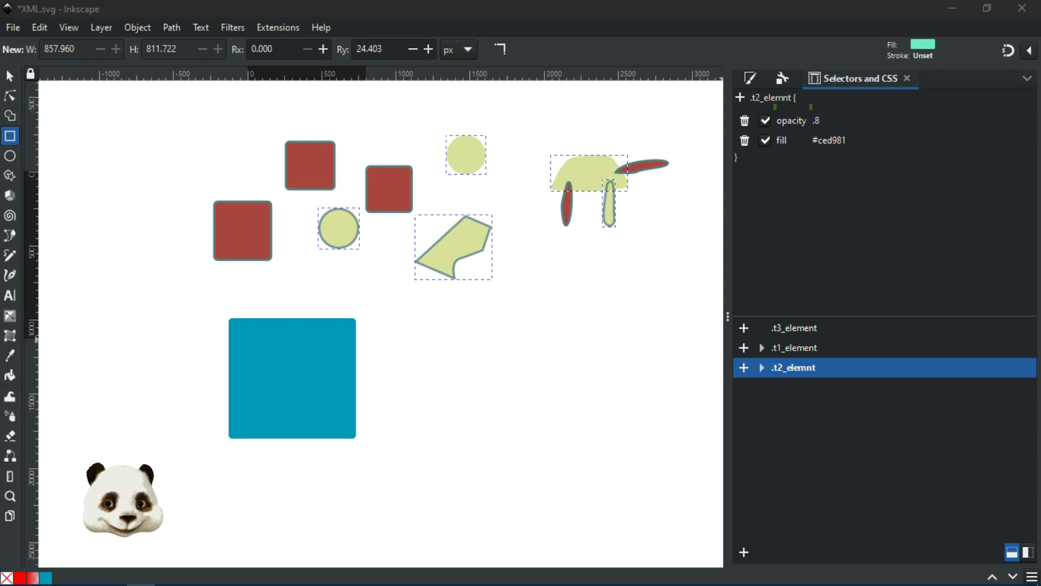
pyautogui.hotkey('ctrl', 'shift', 'x')
# Step: Expand style9 in the XML Editor and insert an 'e' so the selector reads .t2_element
pyautogui.moveTo(714, 81); pyautogui.dragTo(429, 80)
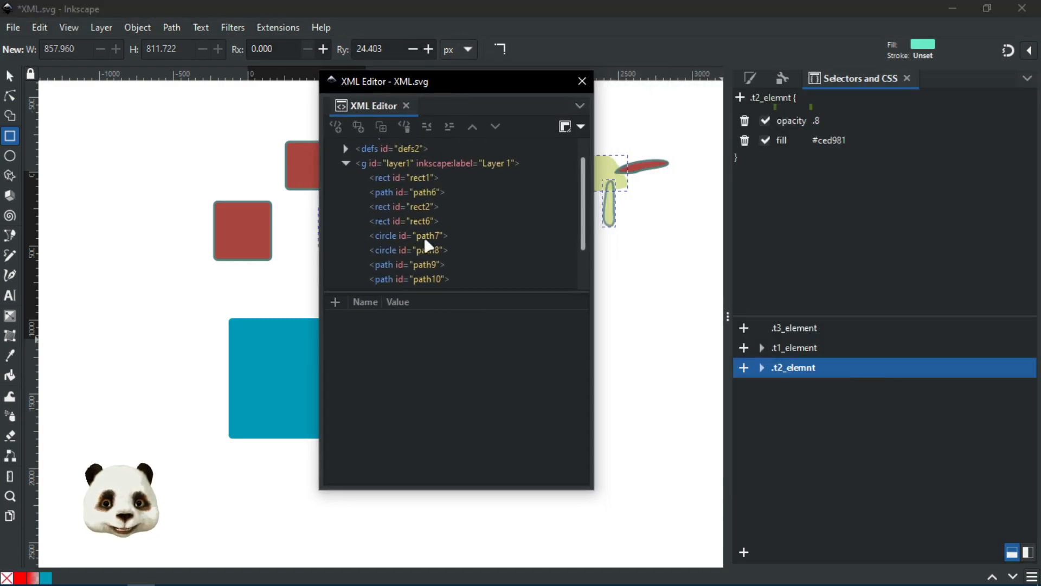
pyautogui.scroll(-2, 428, 245)
pyautogui.scroll(4, 429, 244)
pyautogui.click(345, 174)
pyautogui.scroll(-5, 458, 227)
pyautogui.scroll(2, 455, 236)
pyautogui.click(359, 197)
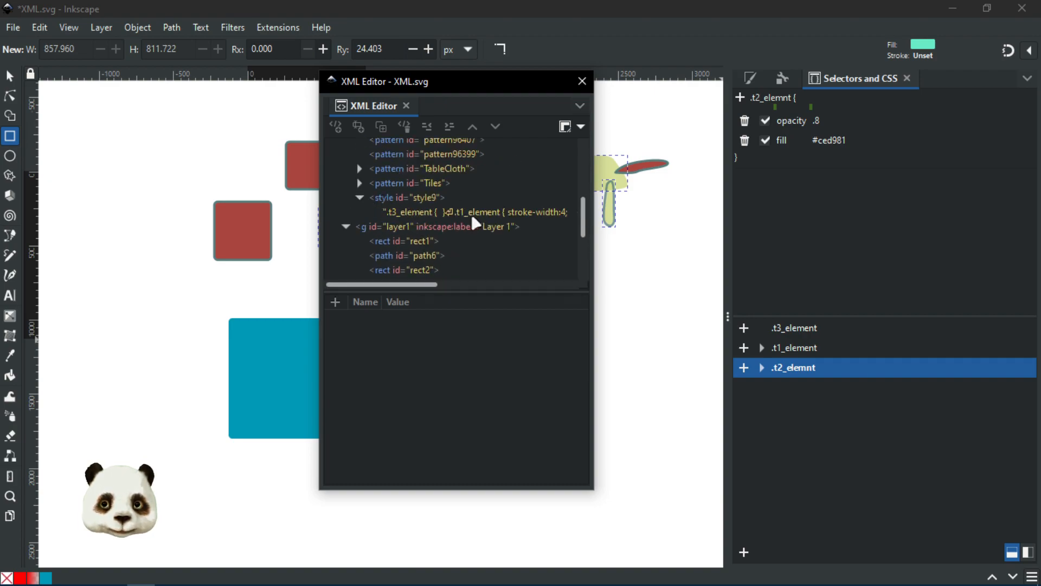
pyautogui.click(477, 213)
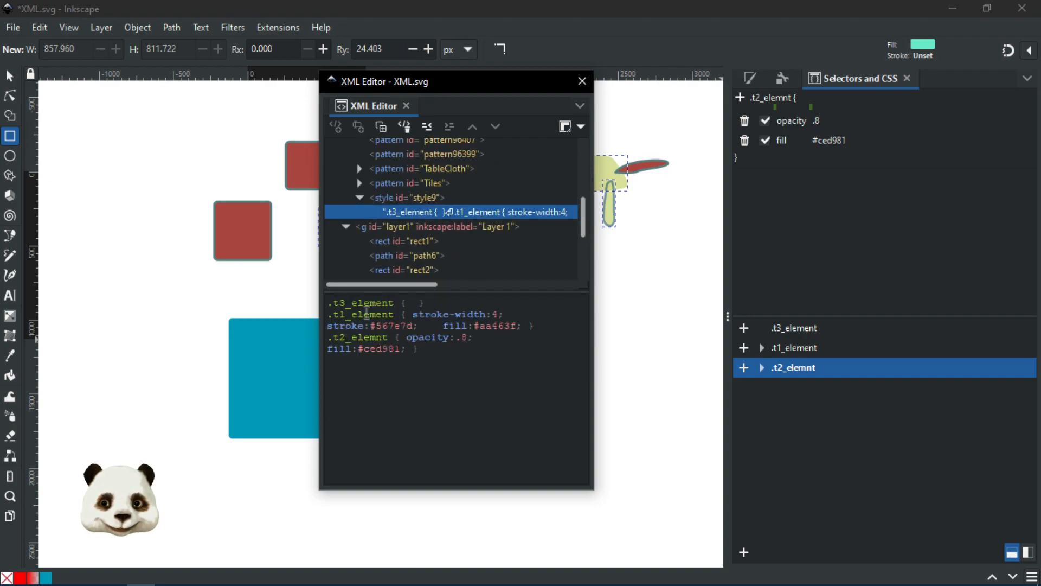
pyautogui.click(378, 338)
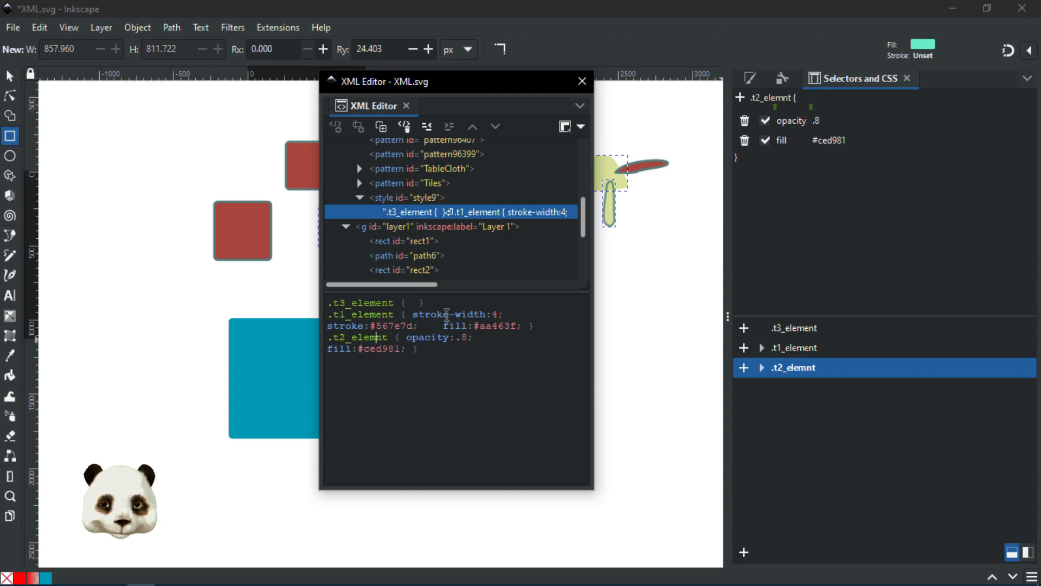
pyautogui.write('e')
# Step: Compare the shape fills by removing and re-adding the 'e' in .t2_element
pyautogui.moveTo(455, 87); pyautogui.dragTo(207, 121)
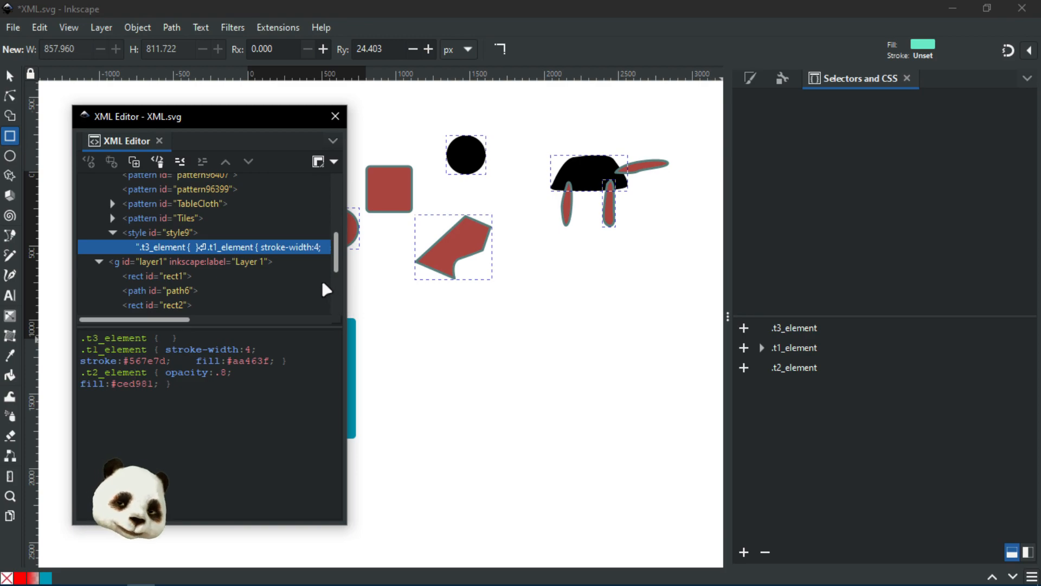
pyautogui.press('BackSpace')
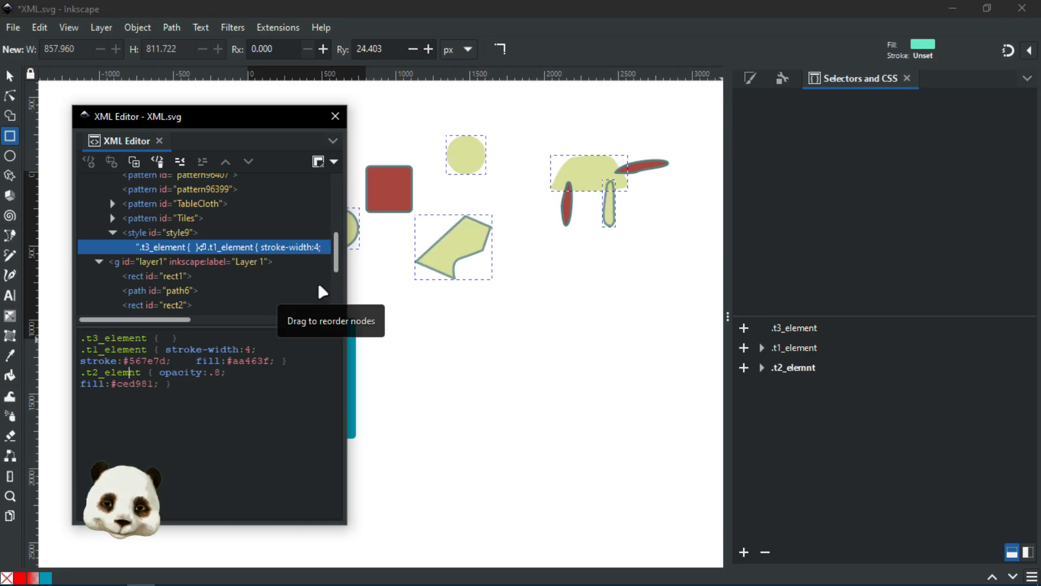
pyautogui.write('e')
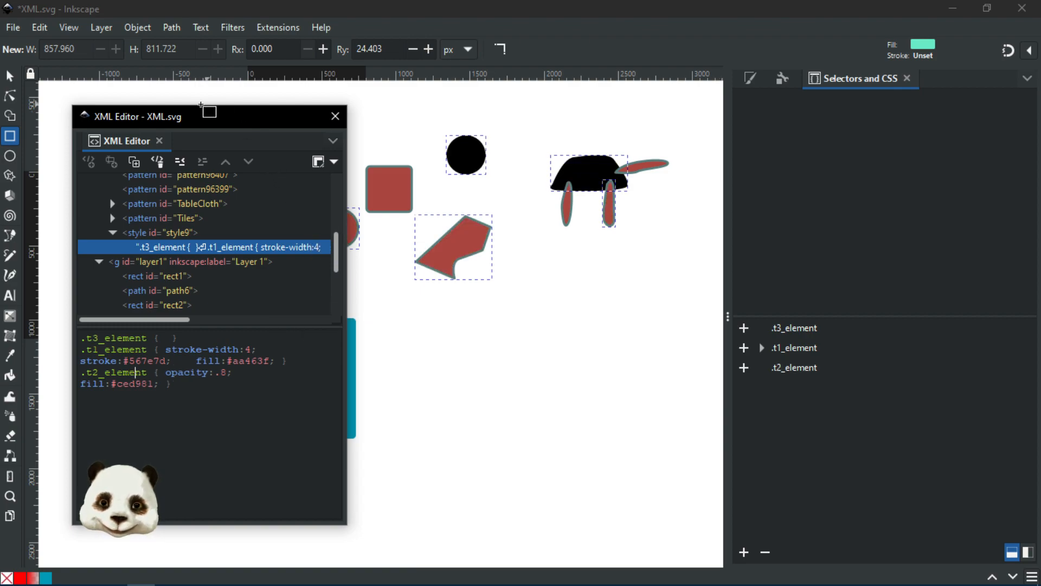
pyautogui.moveTo(171, 122); pyautogui.dragTo(827, 108)
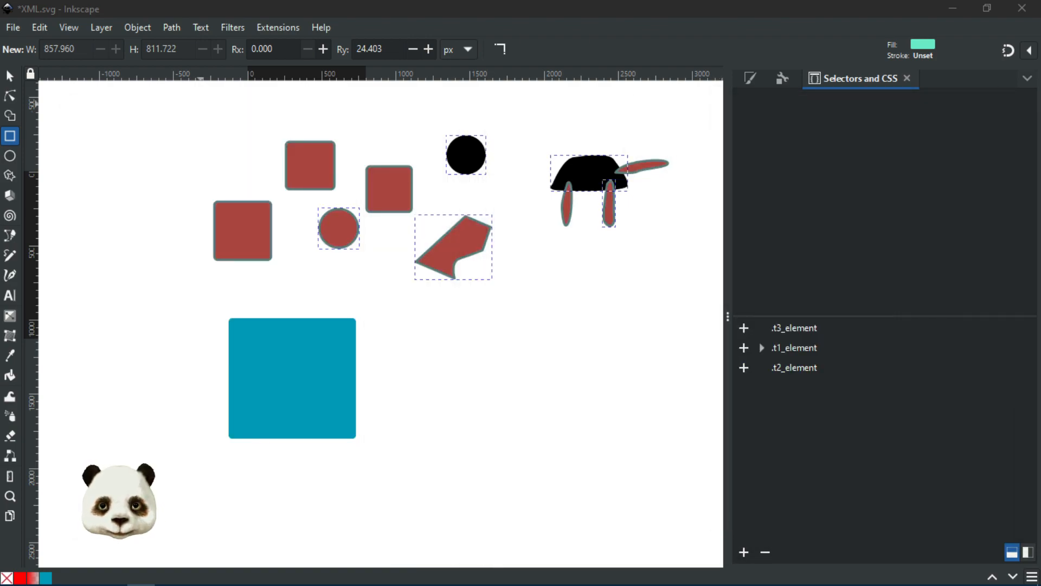
pyautogui.moveTo(1040, 122); pyautogui.dragTo(799, 101)
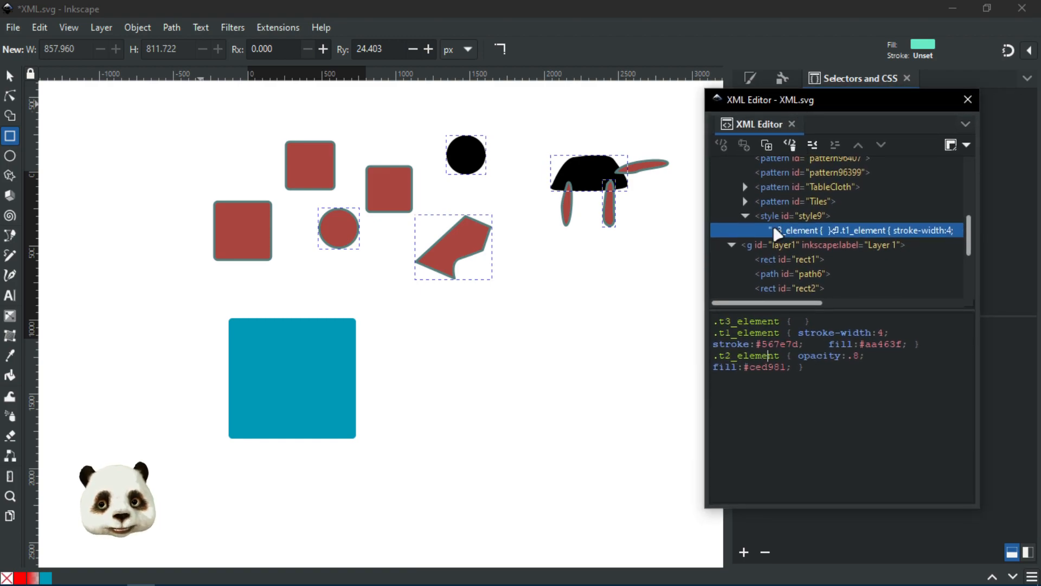
# Step: Change the turtle body's and black circle's class from t2_elemnt to t2_element
pyautogui.scroll(-5, 765, 259)
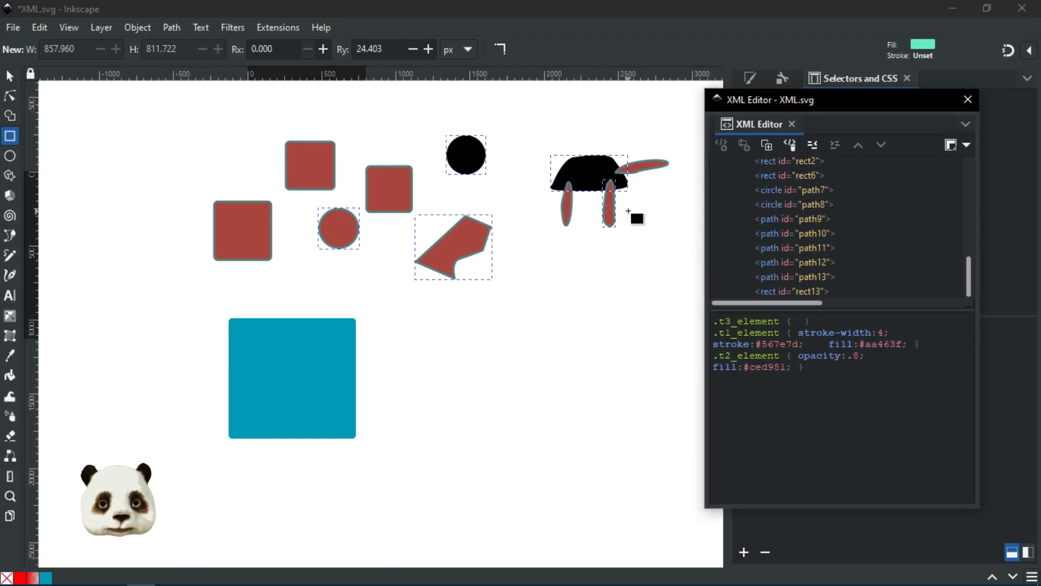
pyautogui.click(603, 169)
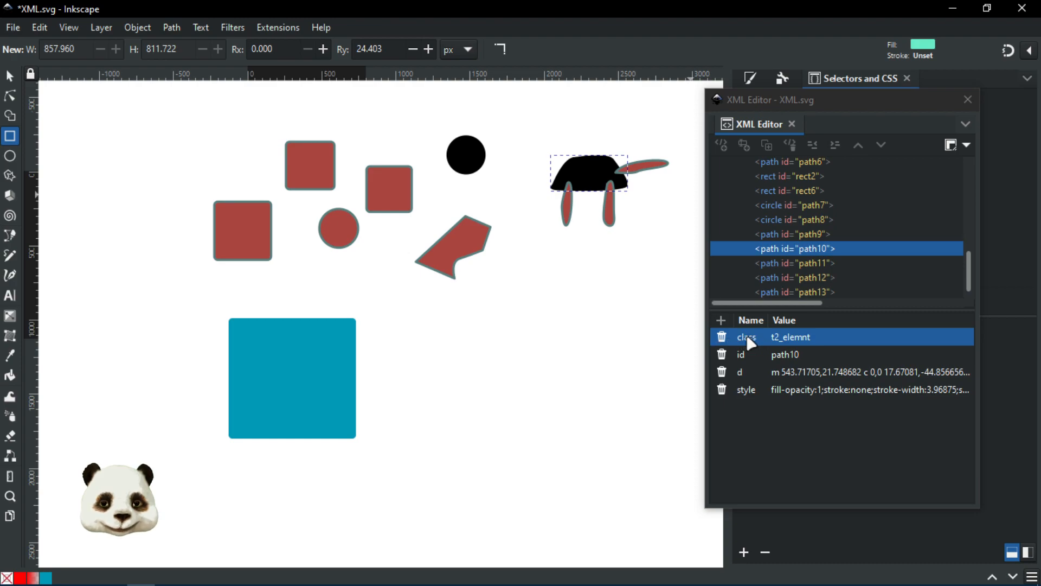
pyautogui.click(802, 340)
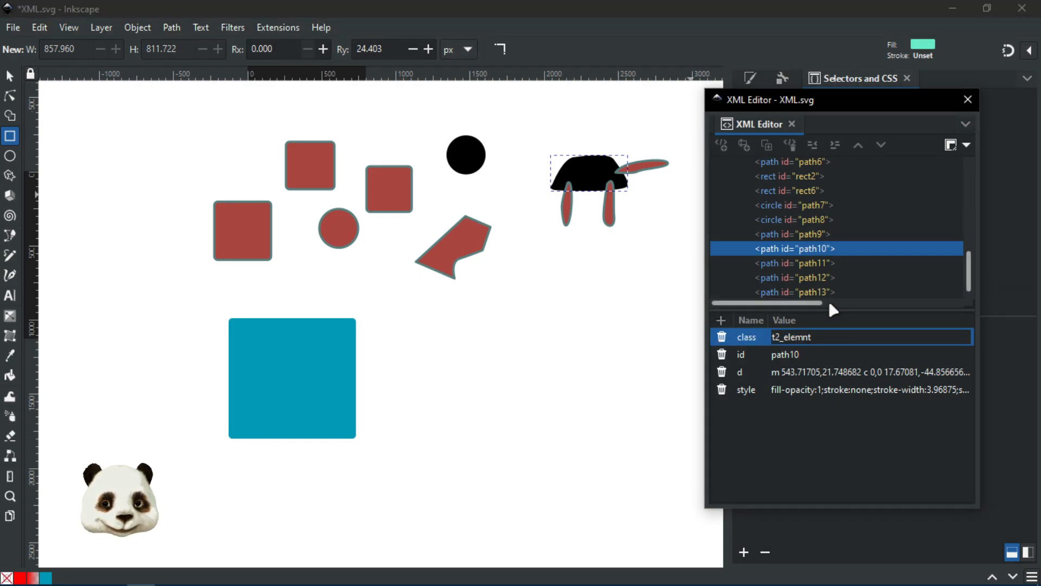
pyautogui.write('e')
pyautogui.press('Return')
pyautogui.click(465, 154)
pyautogui.click(794, 355)
pyautogui.click(796, 355)
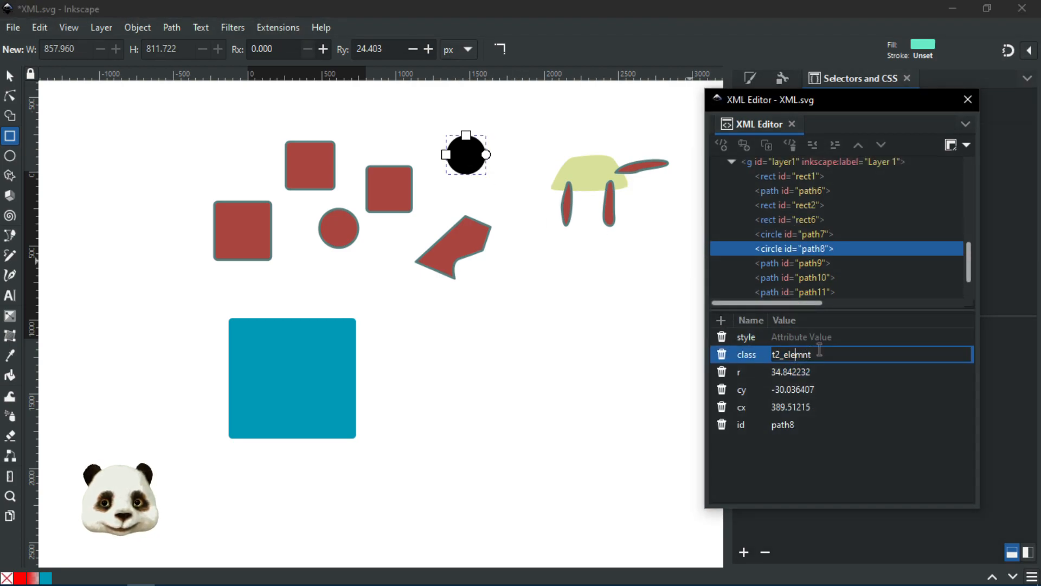
pyautogui.press('Right')
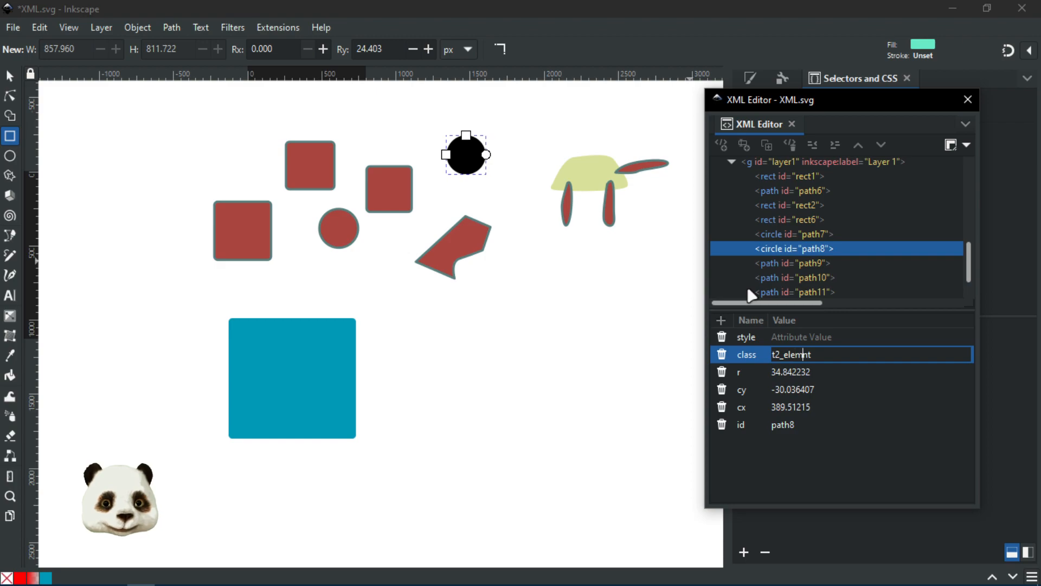
pyautogui.write('e')
pyautogui.press('Return')
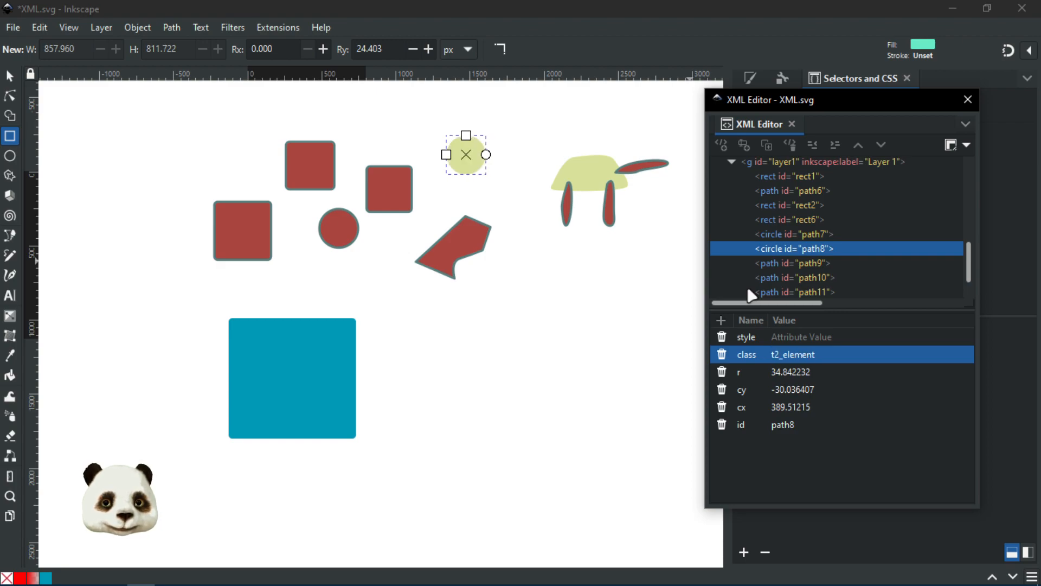
# Step: Correct the red circle's and right leg's class to t2_element, after checking the tail's classes
pyautogui.click(343, 226)
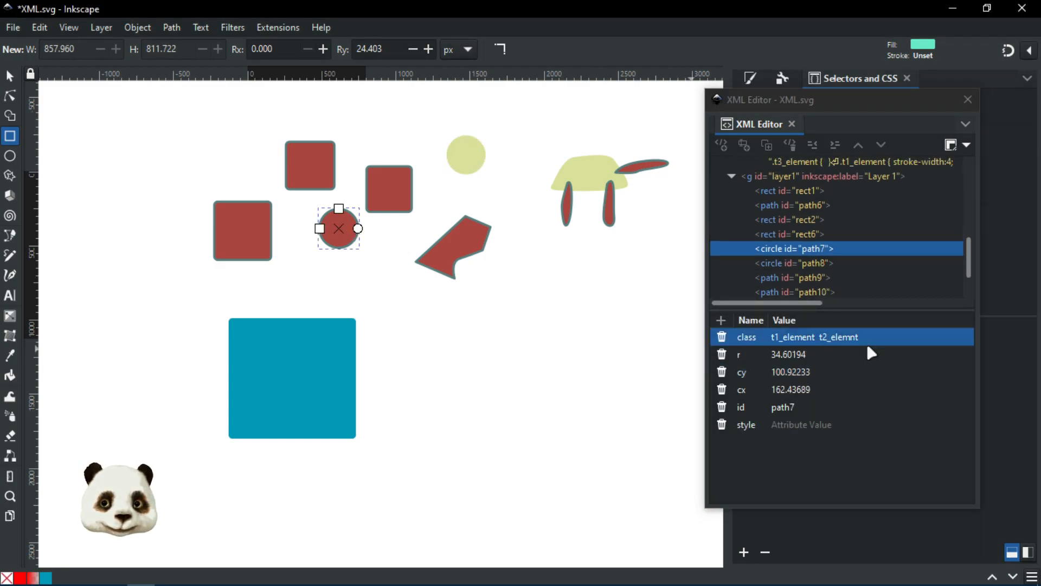
pyautogui.click(844, 336)
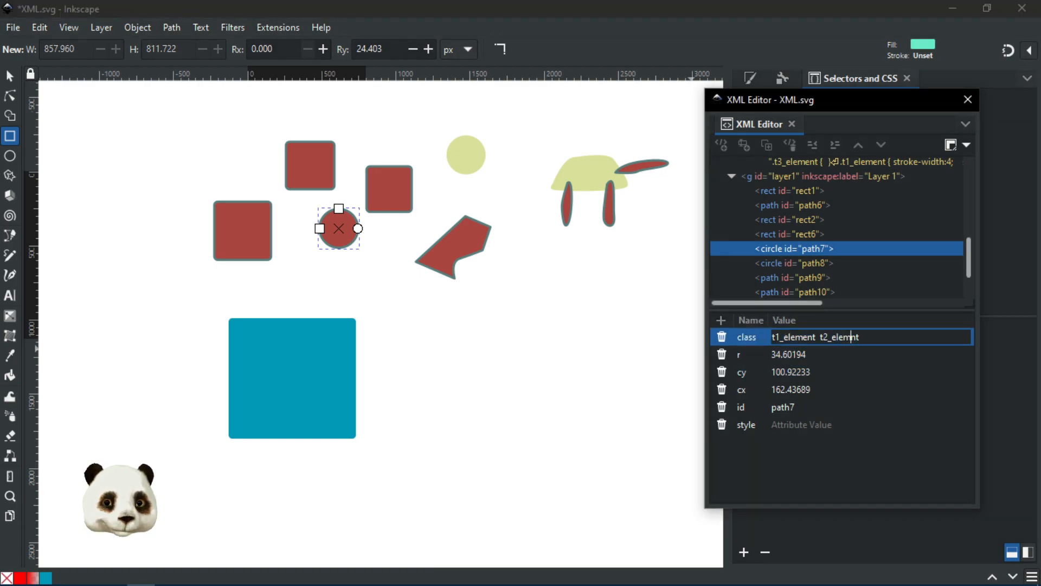
pyautogui.write('e')
pyautogui.press('Return')
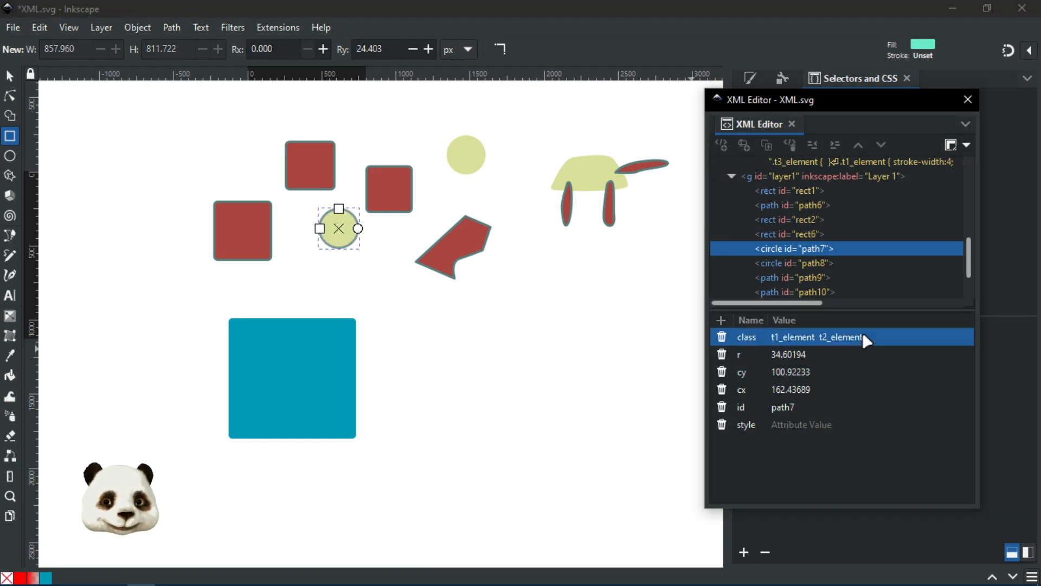
pyautogui.click(659, 166)
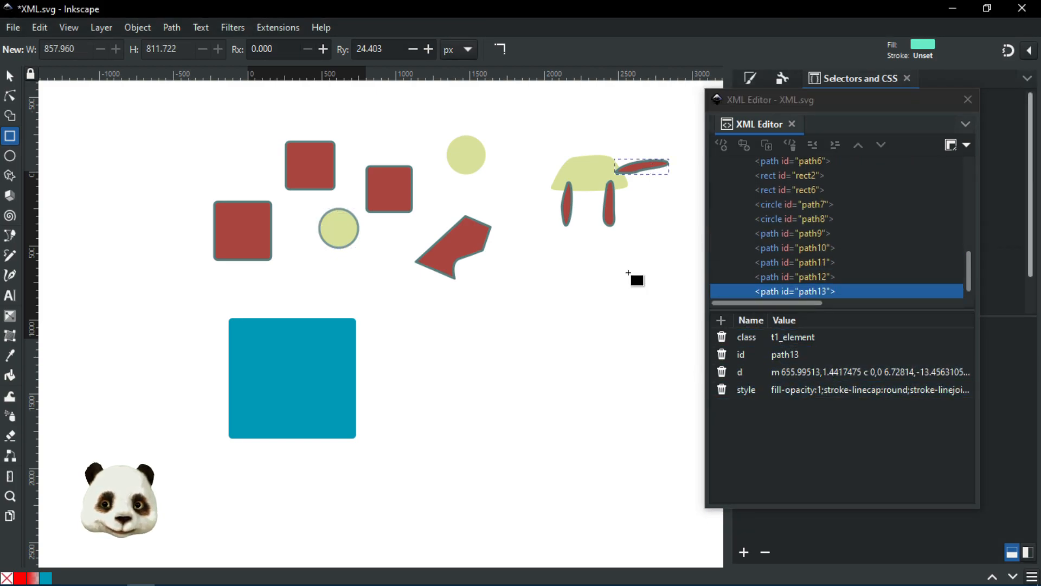
pyautogui.click(610, 210)
pyautogui.click(595, 170)
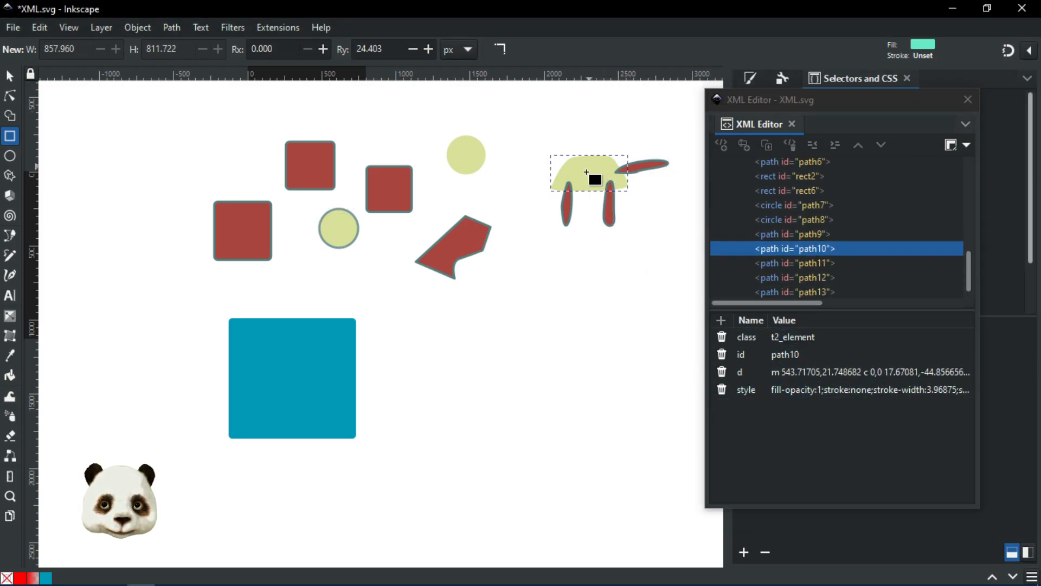
pyautogui.click(611, 206)
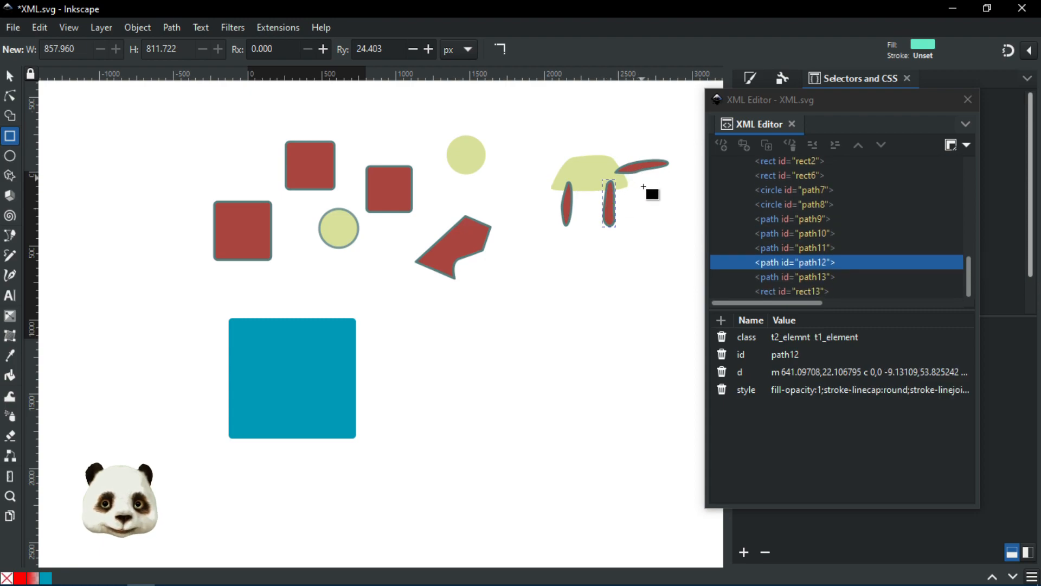
pyautogui.click(770, 339)
pyautogui.click(789, 341)
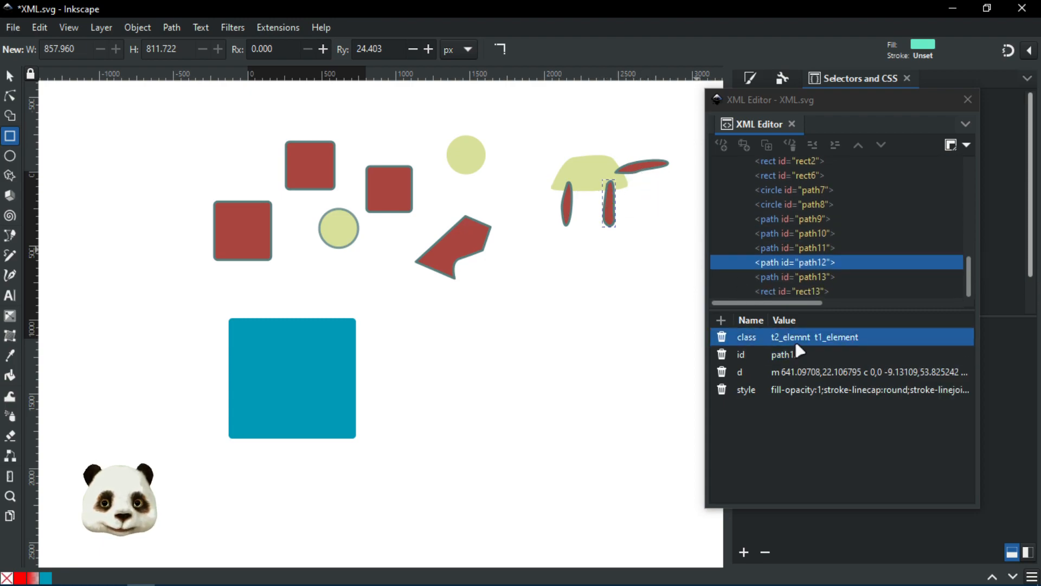
pyautogui.click(806, 337)
pyautogui.write('e')
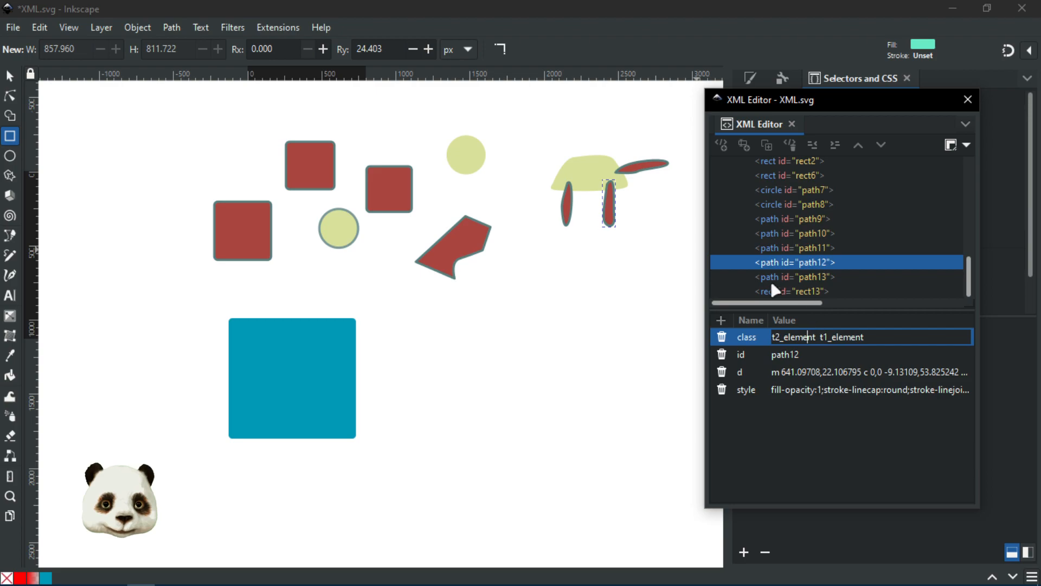
pyautogui.press('Return')
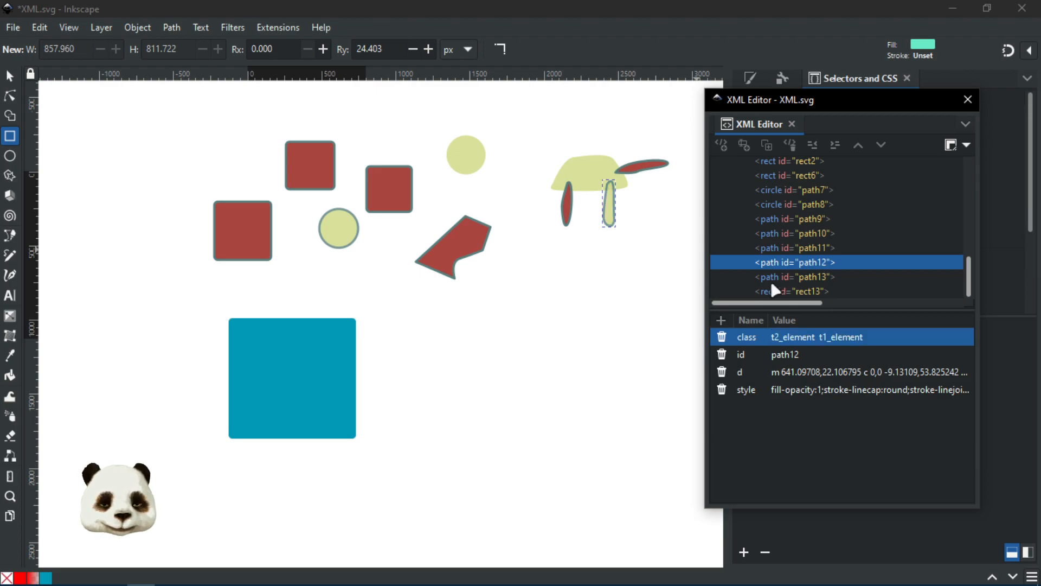
# Step: Correct the red polygon's class from t2_elemnt to t2_element
pyautogui.click(455, 253)
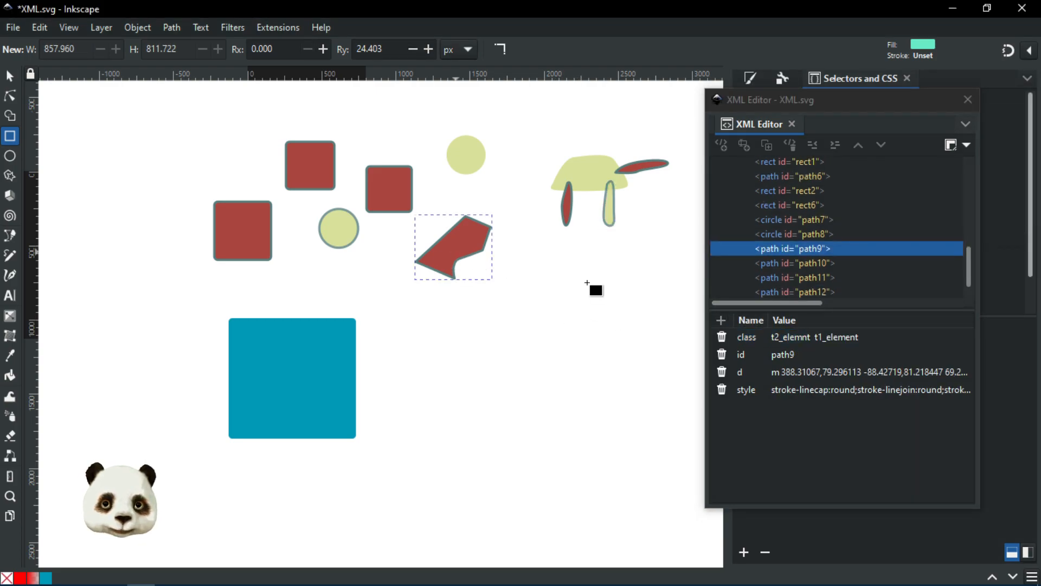
pyautogui.click(851, 342)
pyautogui.click(847, 337)
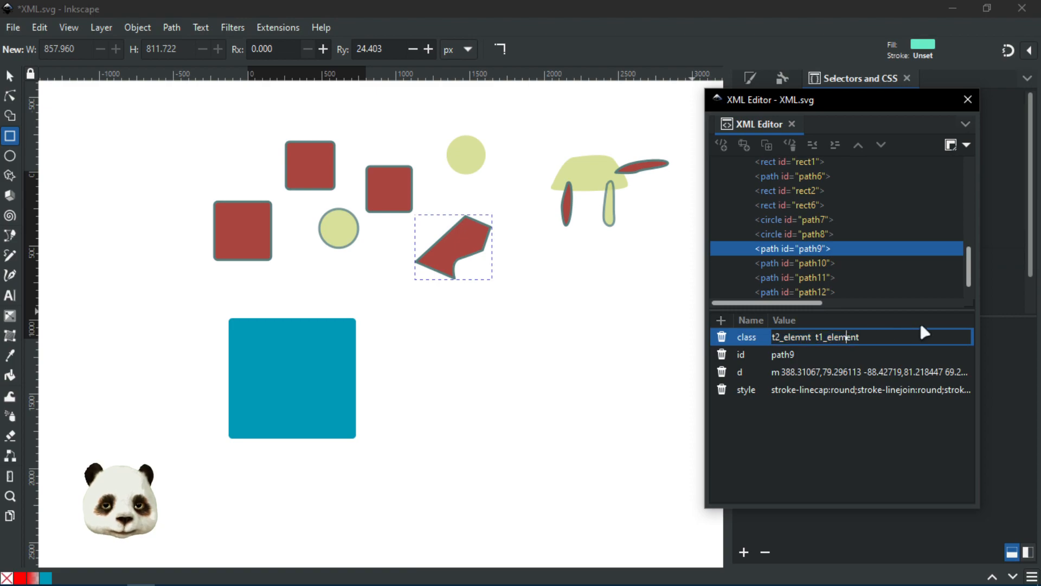
pyautogui.click(803, 337)
pyautogui.write('e')
pyautogui.press('Return')
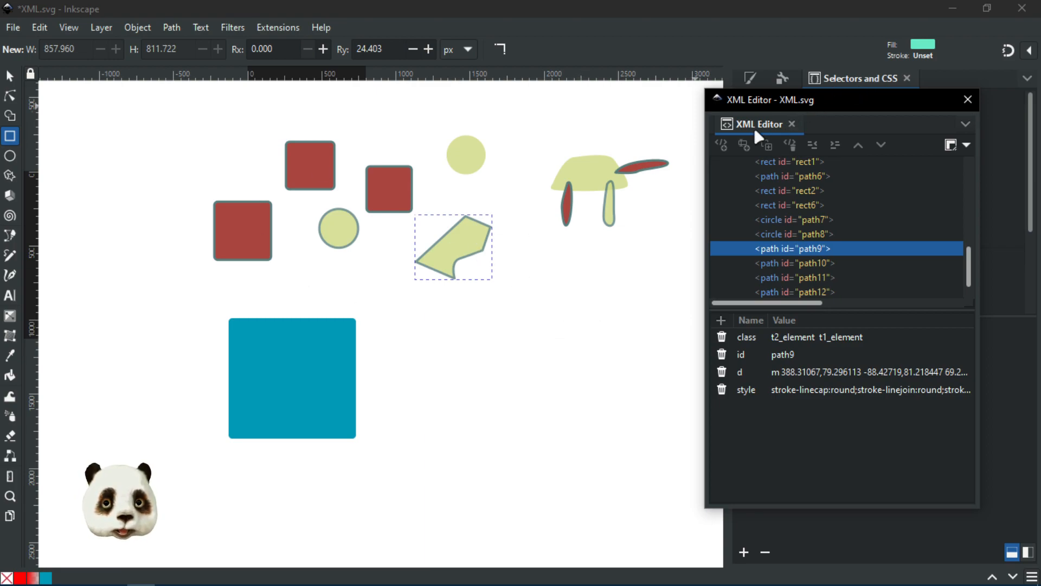
# Step: Select the blue square, show the style9 stylesheet text, and reopen the XML Editor
pyautogui.click(287, 374)
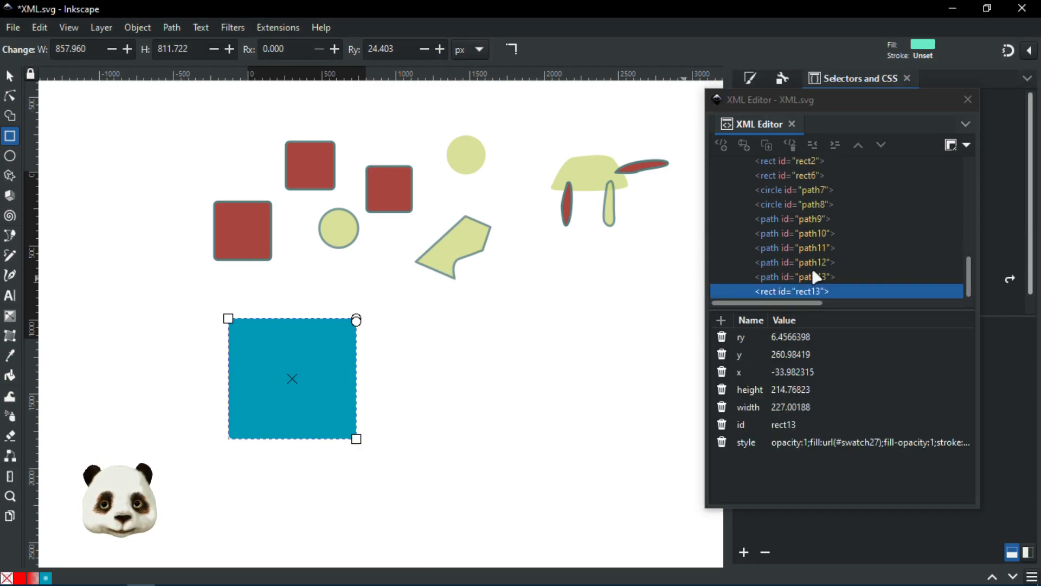
pyautogui.scroll(5, 813, 201)
pyautogui.click(800, 202)
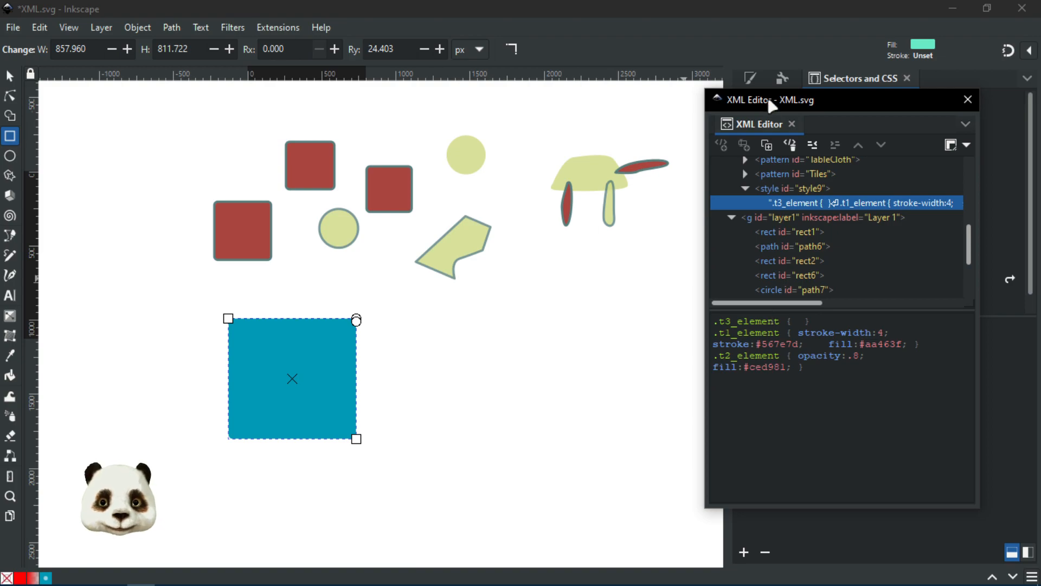
pyautogui.moveTo(770, 101); pyautogui.dragTo(1040, 111)
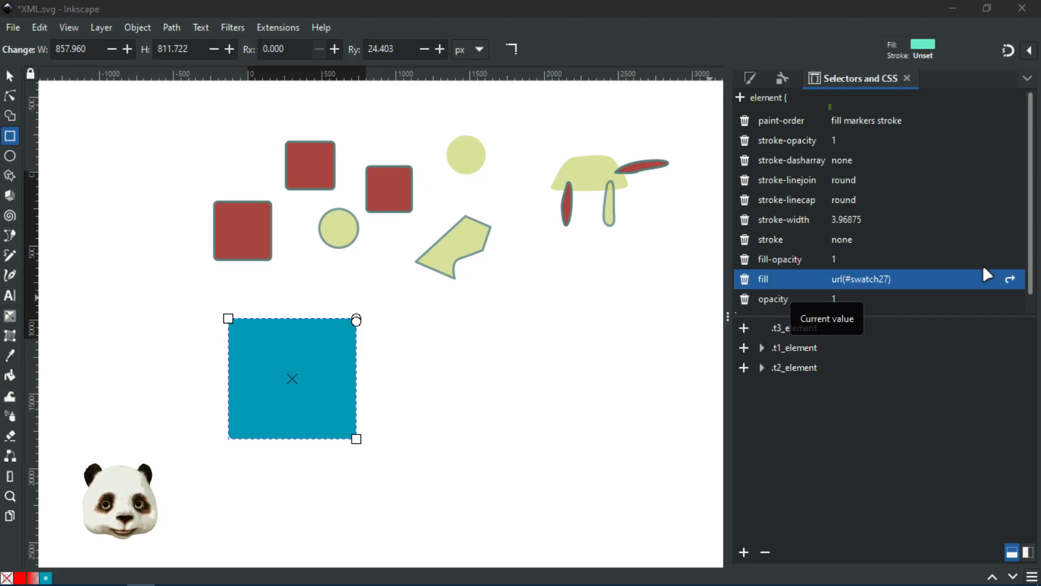
pyautogui.hotkey('ctrl', 'shift', 'x')
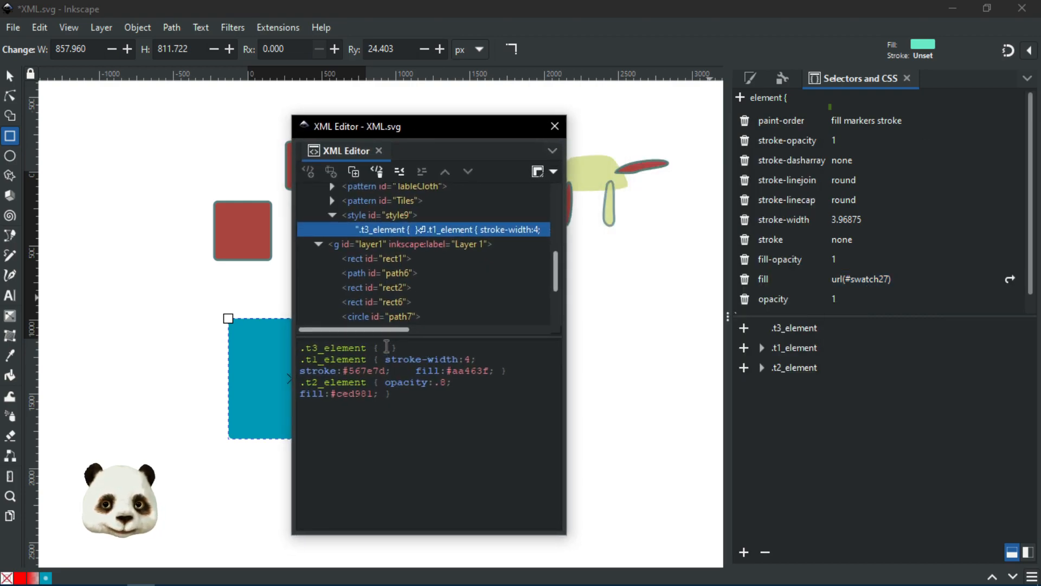
# Step: Type fill:url(#swatch1) into the empty .t3_element rule and move the XML Editor aside
pyautogui.click(384, 347)
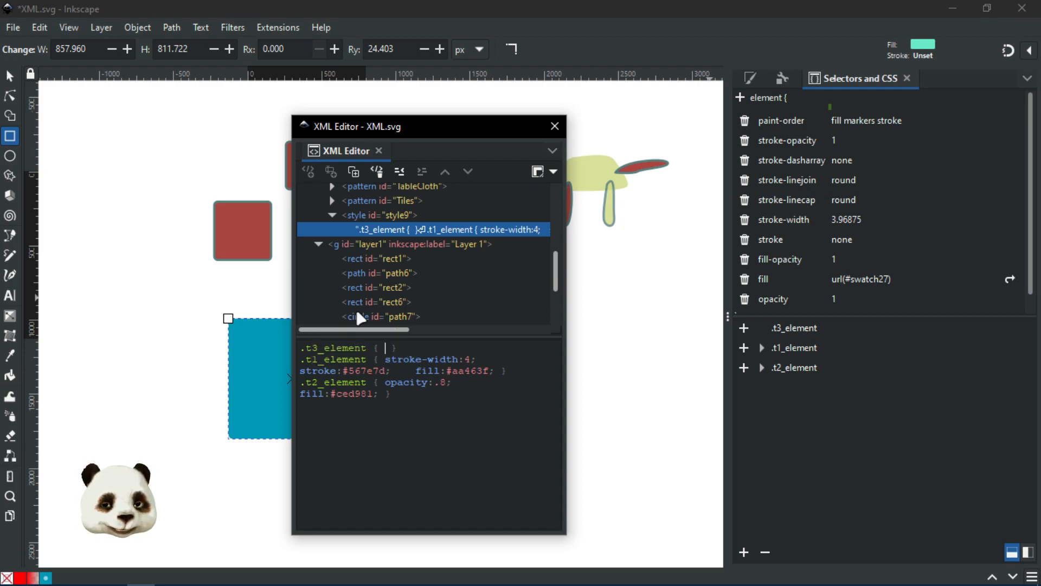
pyautogui.write('fu')
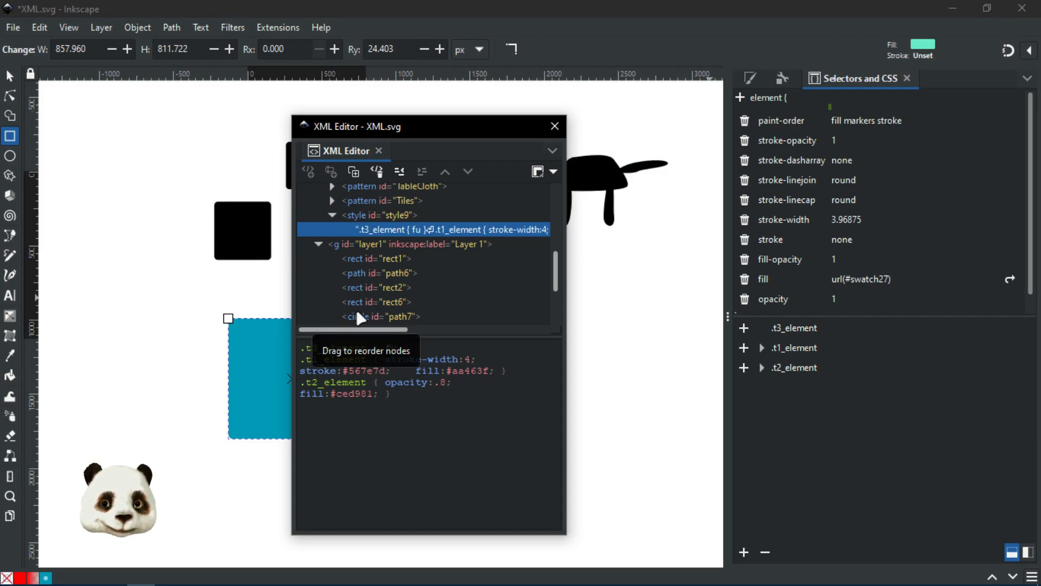
pyautogui.press('BackSpace')
pyautogui.write('ill:')
pyautogui.press('BackSpace')
pyautogui.write('url')
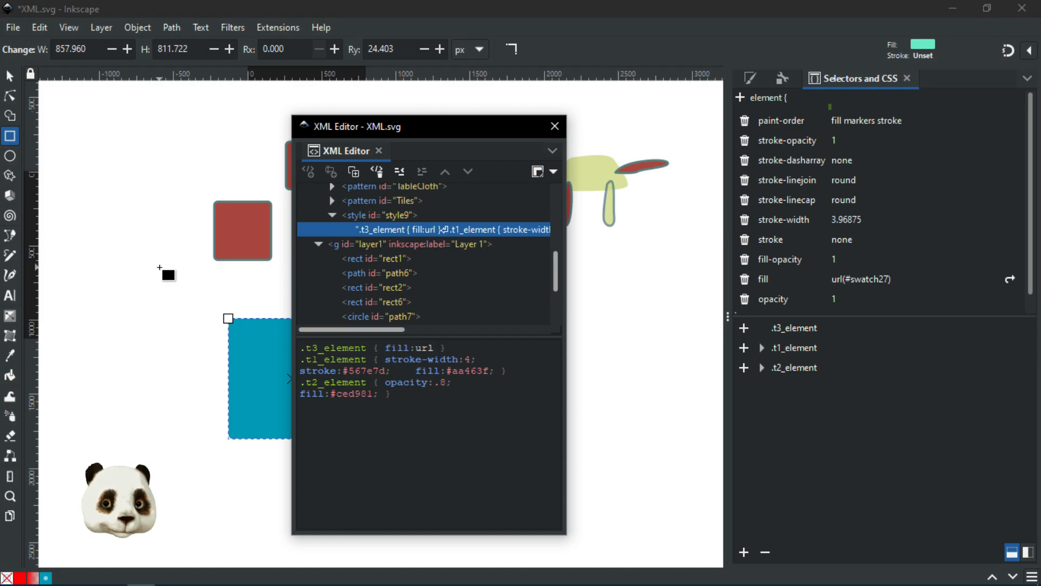
pyautogui.write('();')
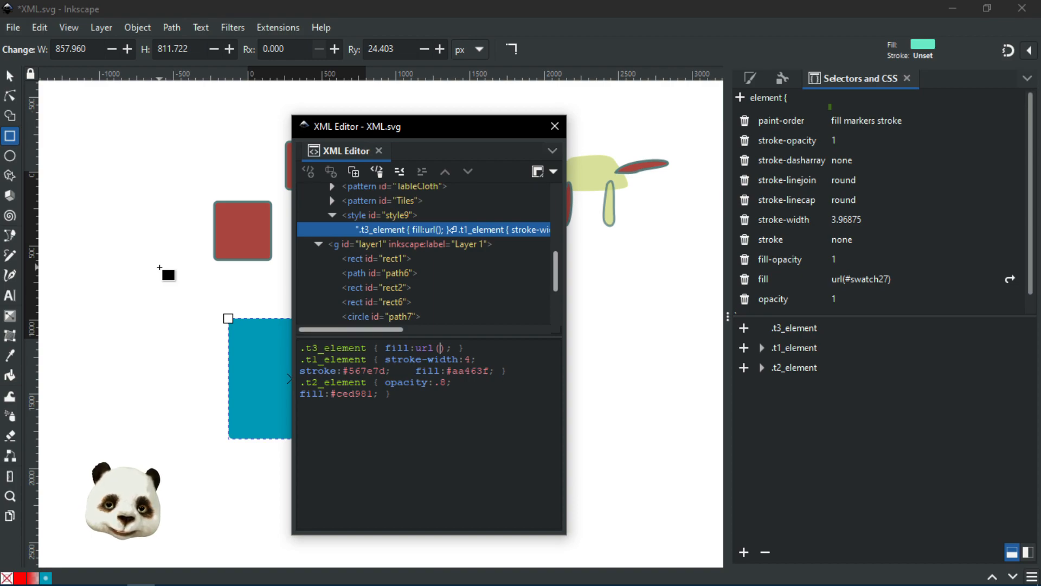
pyautogui.write('#swatch1')
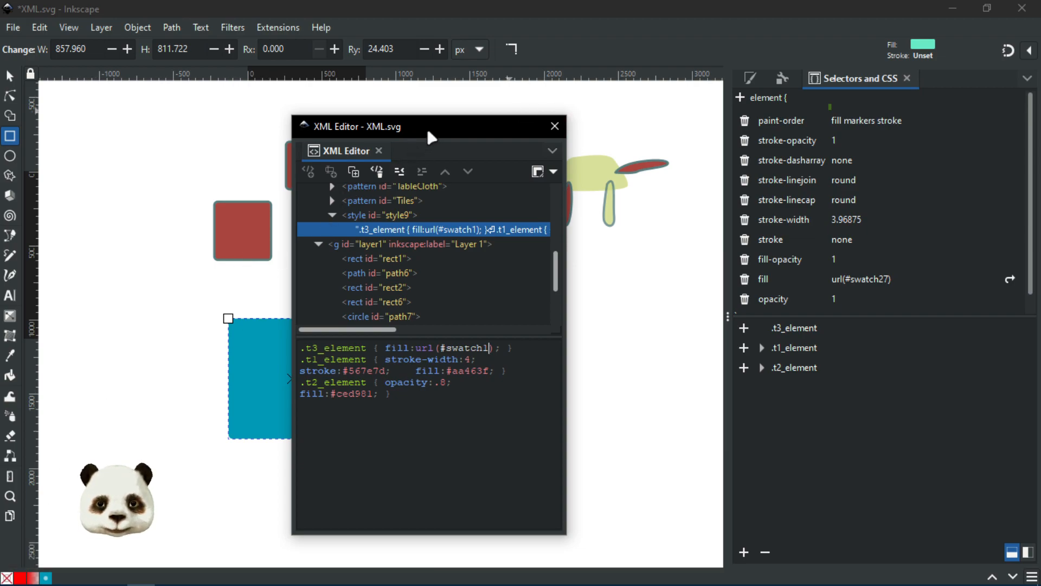
pyautogui.moveTo(421, 126); pyautogui.dragTo(1034, 227)
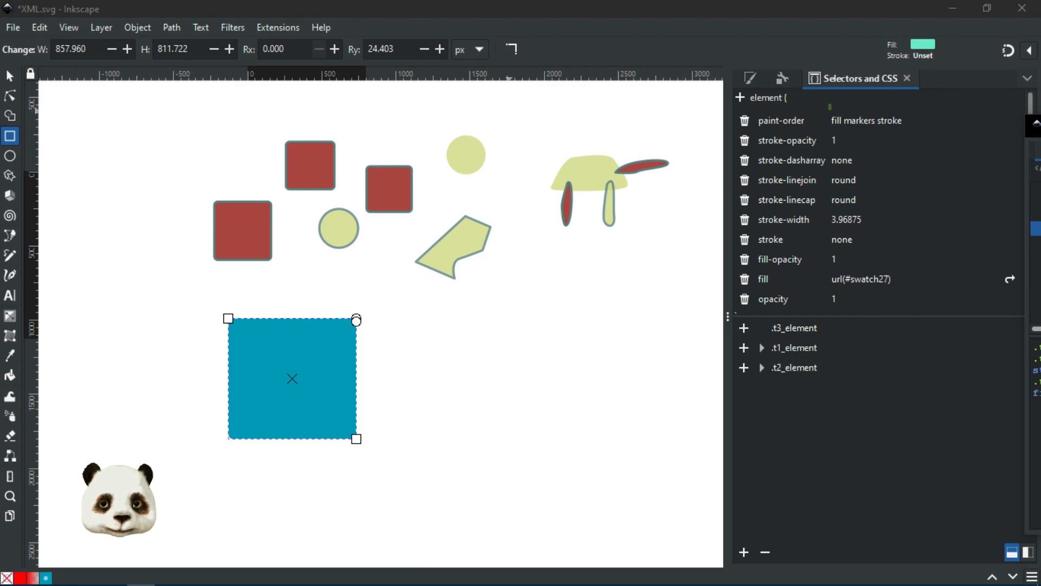
pyautogui.moveTo(1036, 126); pyautogui.dragTo(1040, 126)
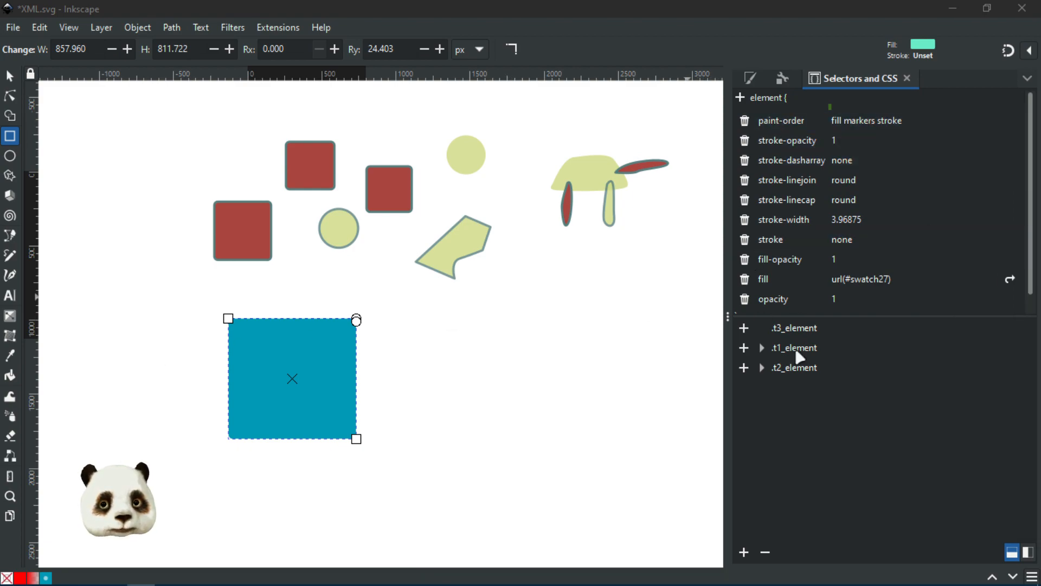
pyautogui.click(793, 329)
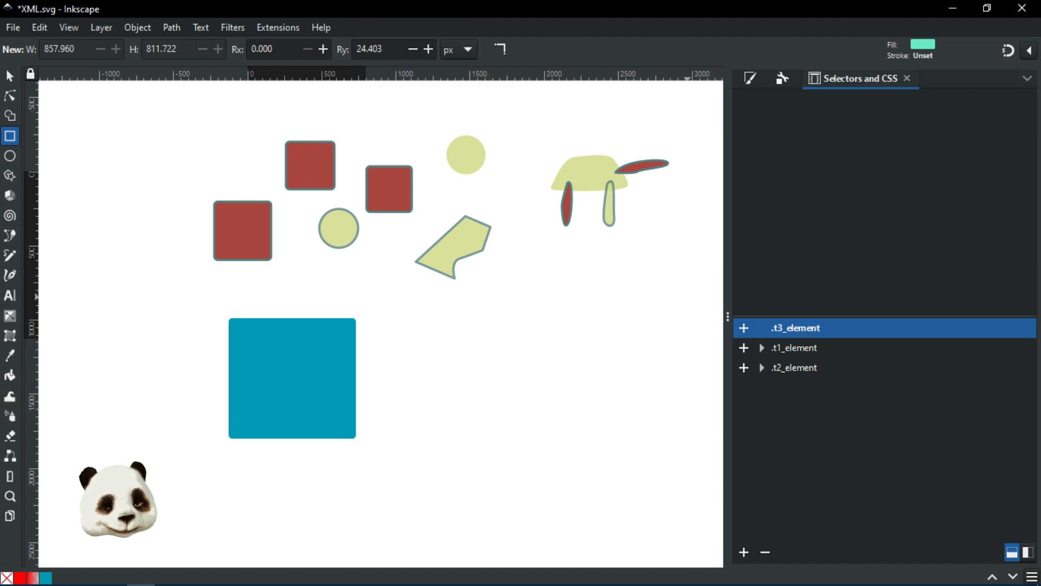
pyautogui.click(787, 349)
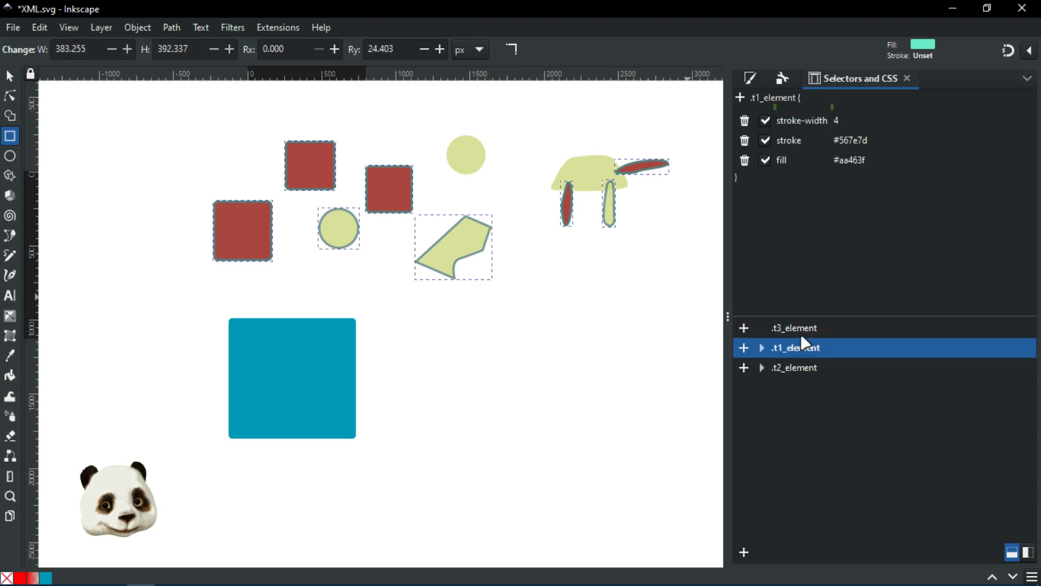
pyautogui.click(803, 333)
pyautogui.click(797, 351)
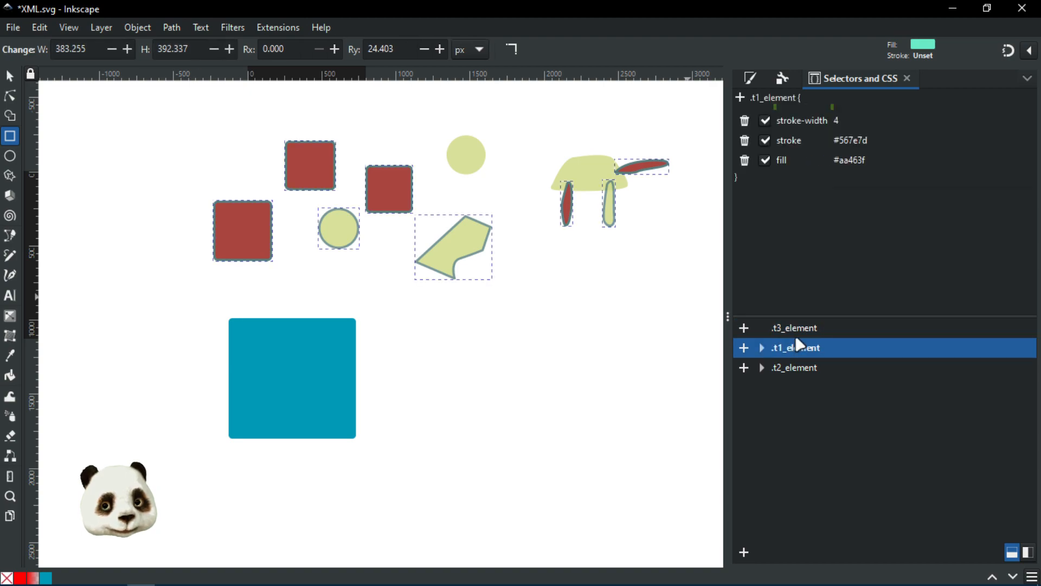
pyautogui.click(796, 332)
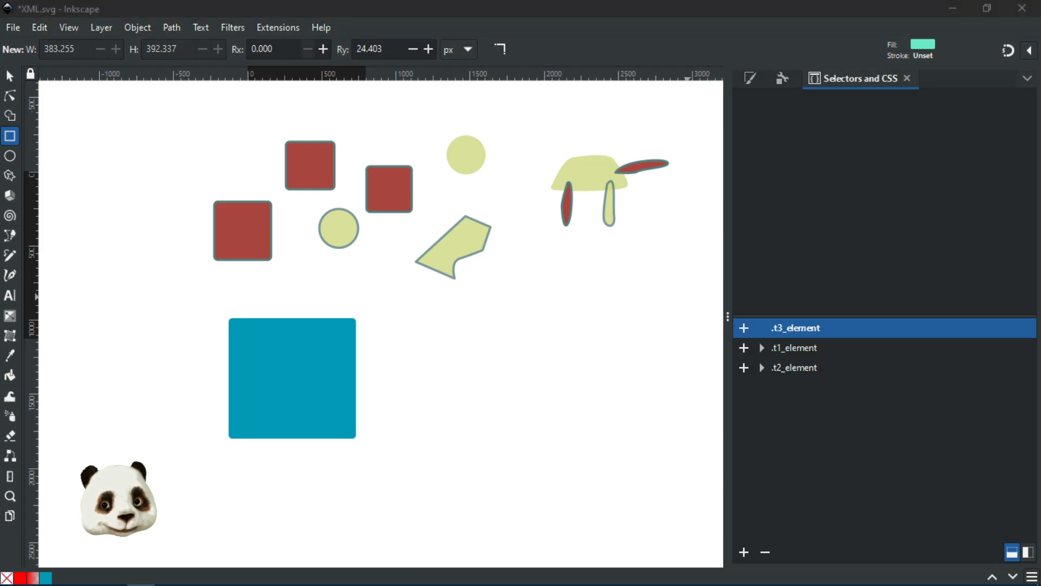
# Step: Delete the fill:url(#swatch1); declaration from .t3_element and save the document
pyautogui.moveTo(1040, 101); pyautogui.dragTo(401, 97)
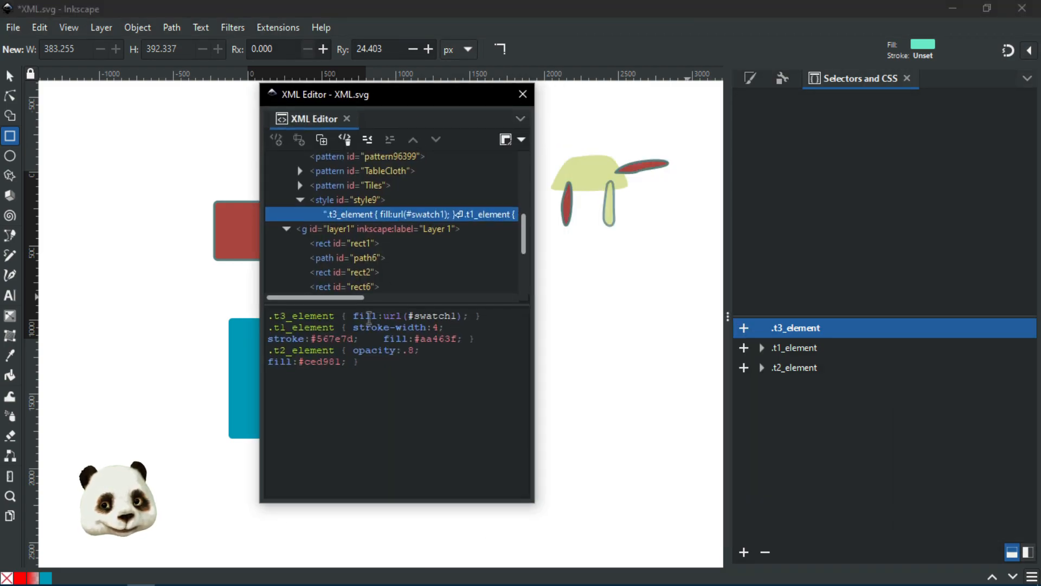
pyautogui.moveTo(353, 316); pyautogui.dragTo(470, 315)
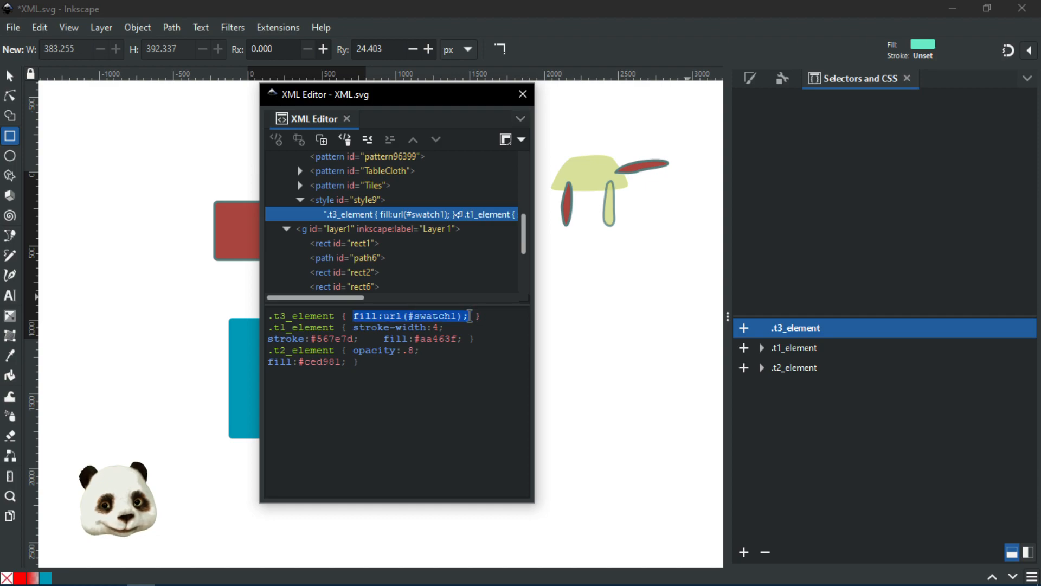
pyautogui.press('Delete')
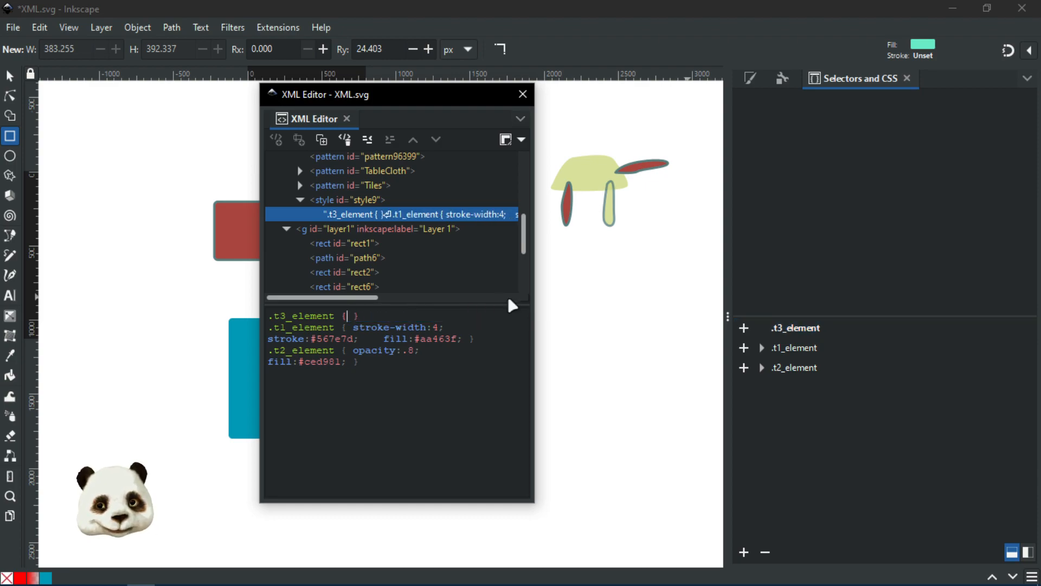
pyautogui.hotkey('ctrl', 's')
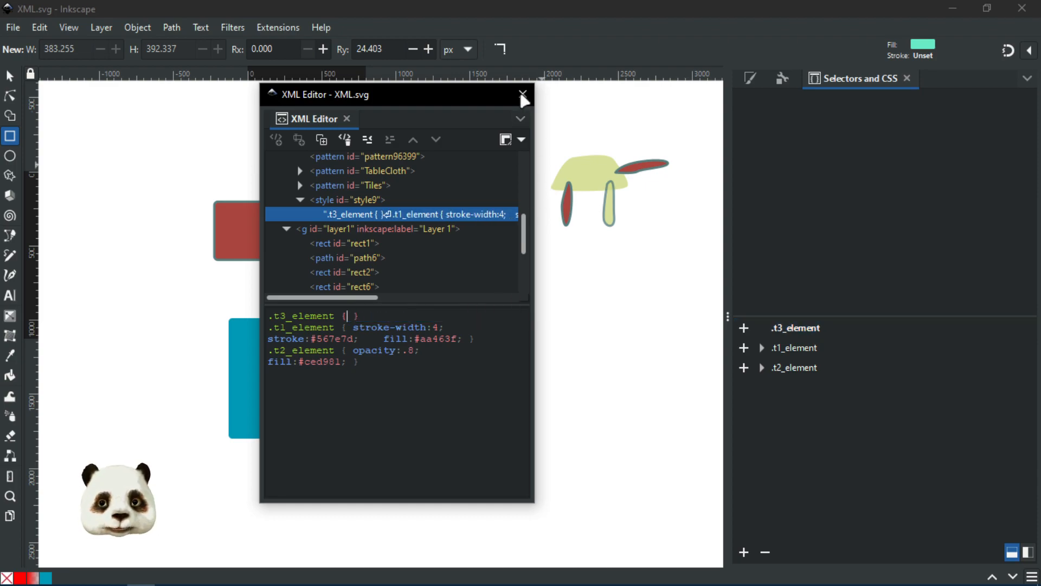
# Step: Retype fill:url(#swatch1); into the .t3_element rule and dock the XML Editor
pyautogui.moveTo(425, 94); pyautogui.dragTo(1040, 108)
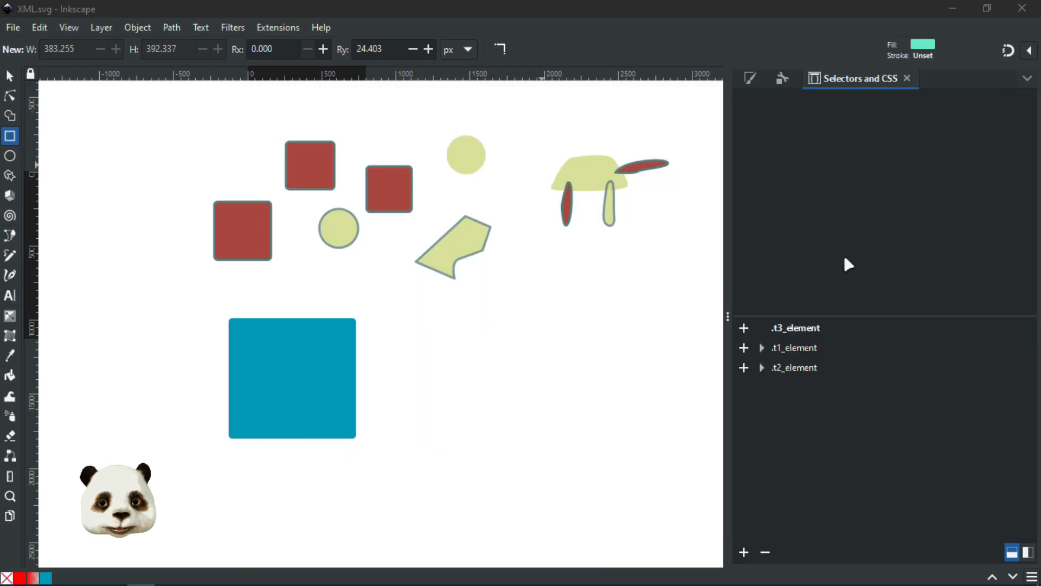
pyautogui.click(819, 328)
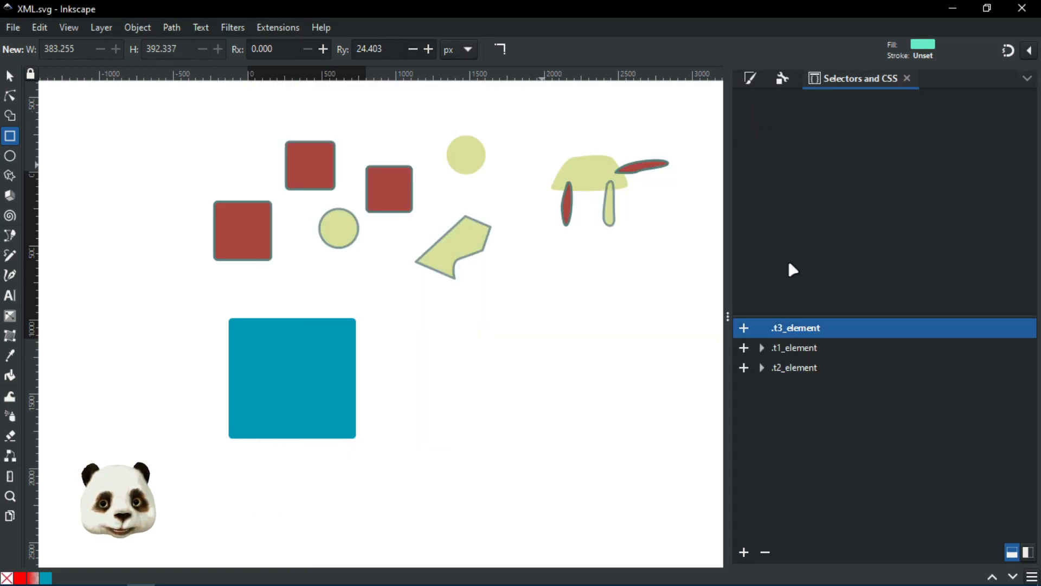
pyautogui.click(799, 350)
pyautogui.click(803, 329)
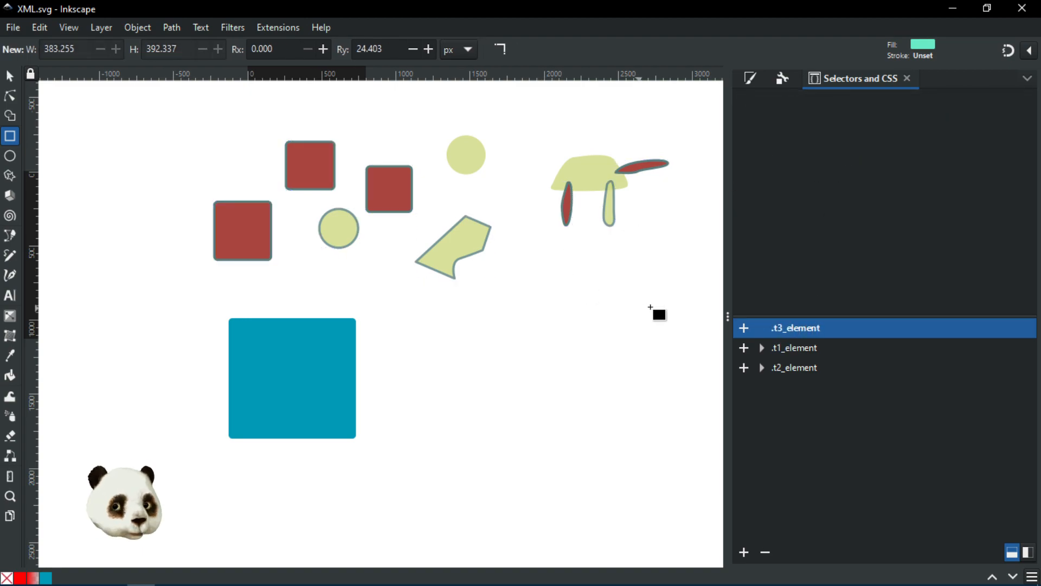
pyautogui.hotkey('ctrl', 'shift', 'x')
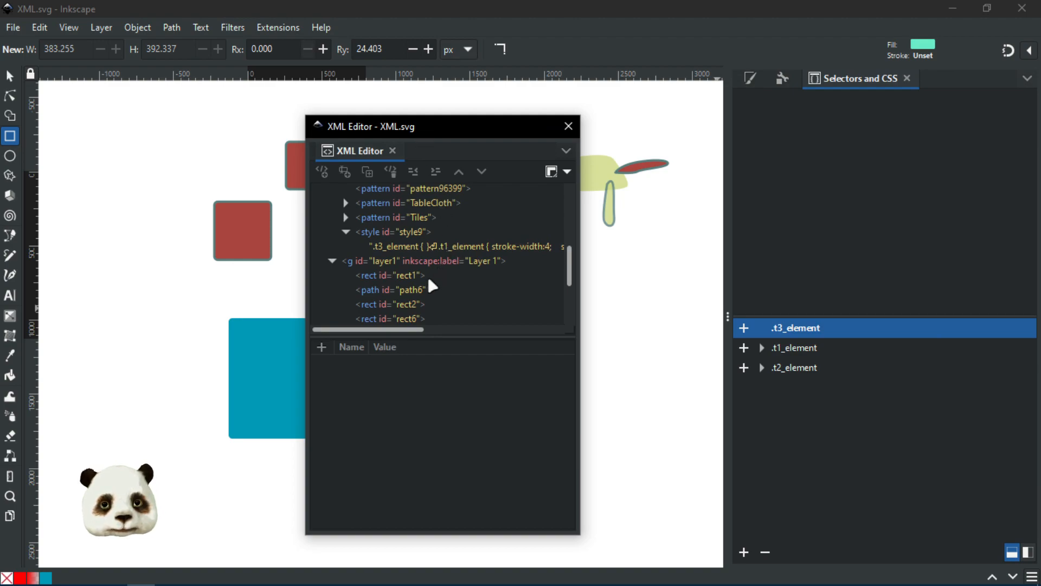
pyautogui.click(420, 247)
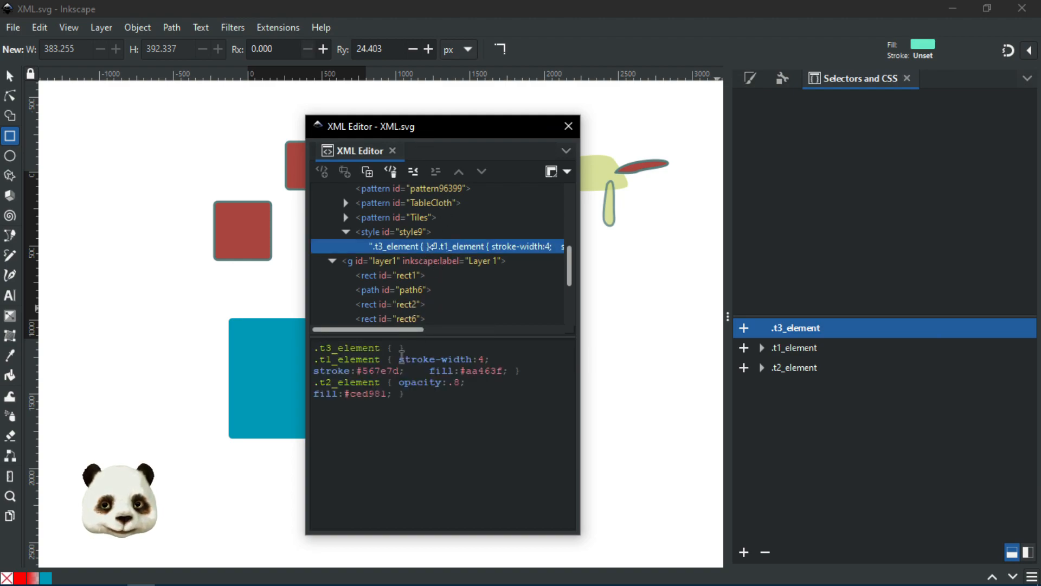
pyautogui.write('fill:url(#swatch1);')
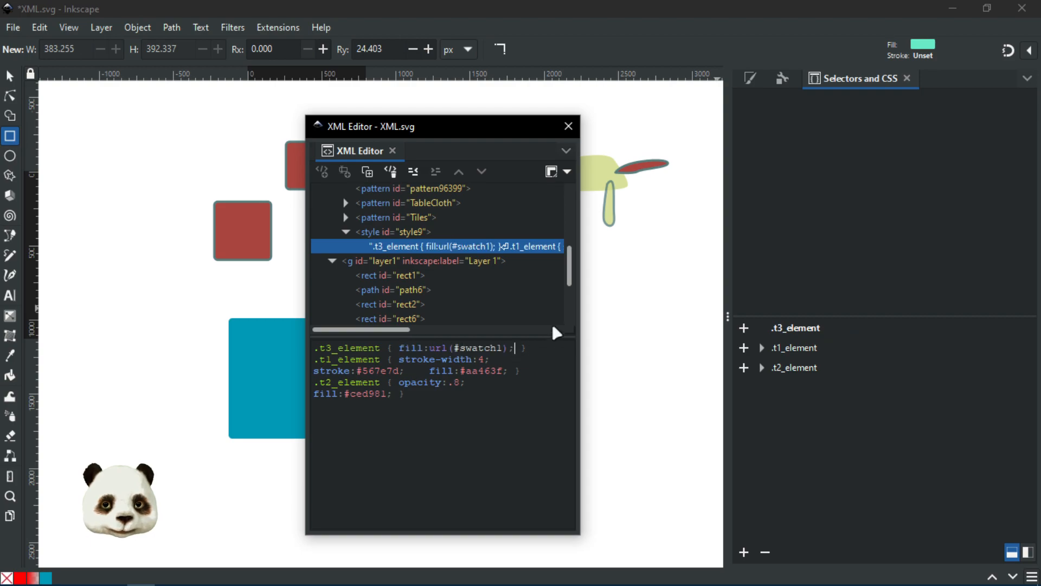
pyautogui.moveTo(453, 129); pyautogui.dragTo(844, 158)
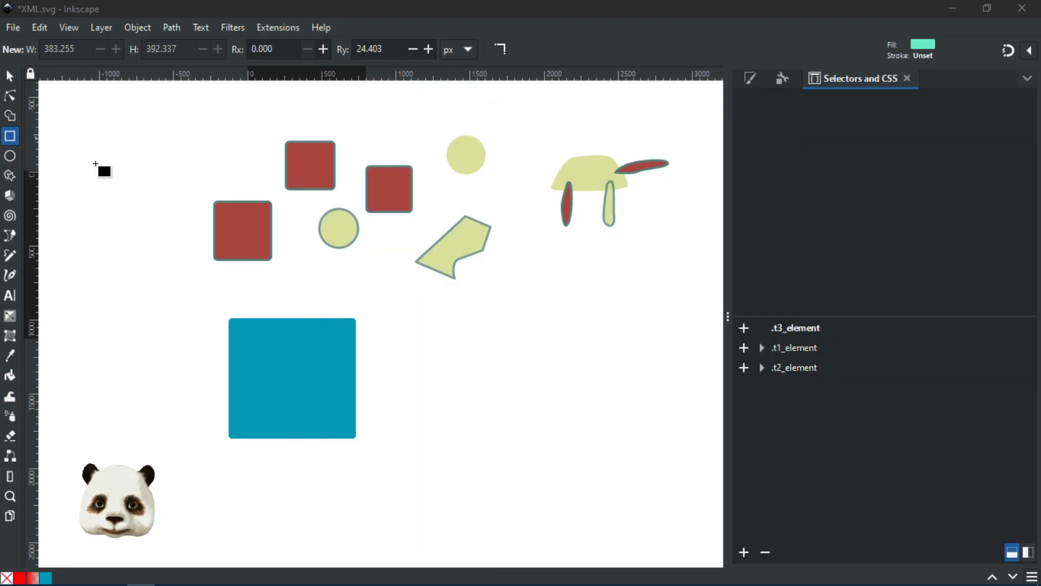
# Step: Draw a circle right of the blue square and add it to the t3_element class
pyautogui.click(10, 155)
pyautogui.moveTo(554, 375); pyautogui.dragTo(602, 422)
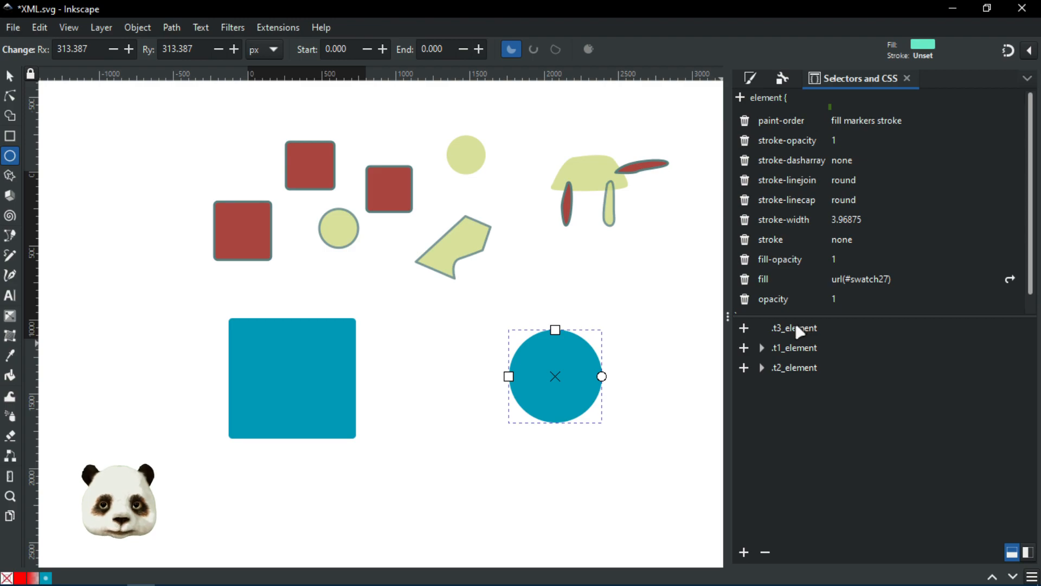
pyautogui.click(743, 328)
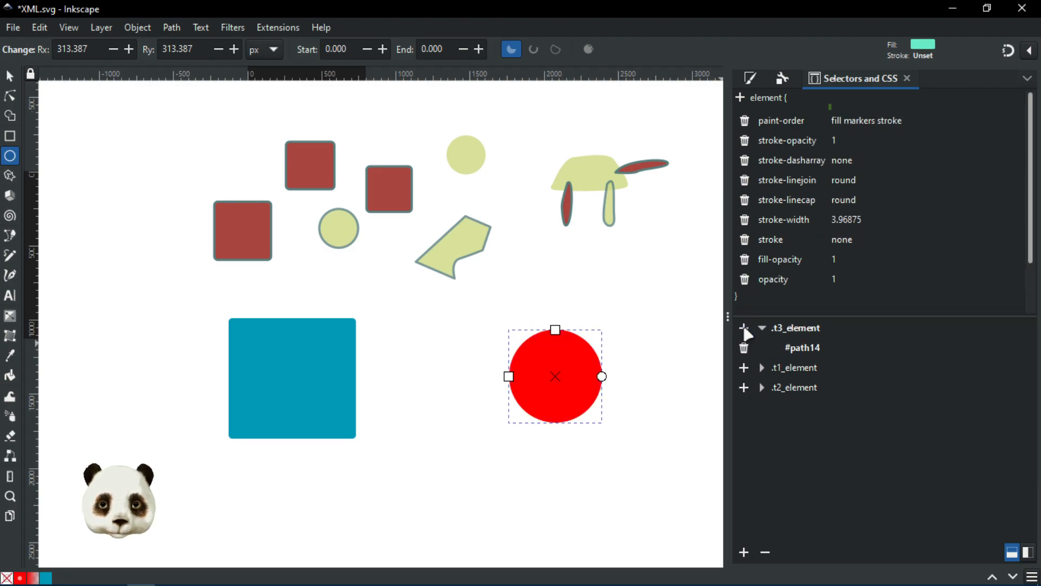
pyautogui.click(808, 329)
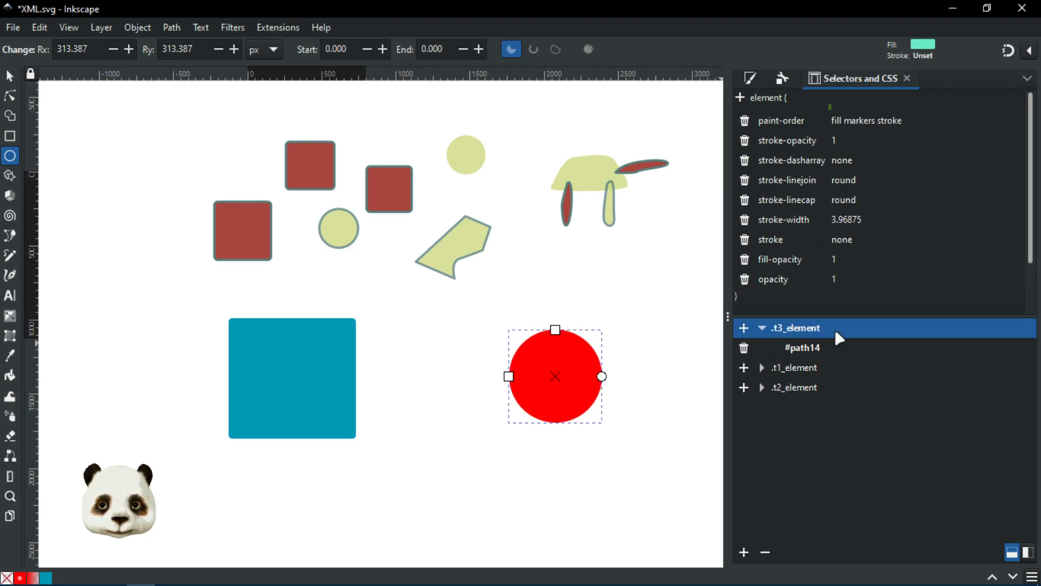
pyautogui.scroll(-2, 822, 265)
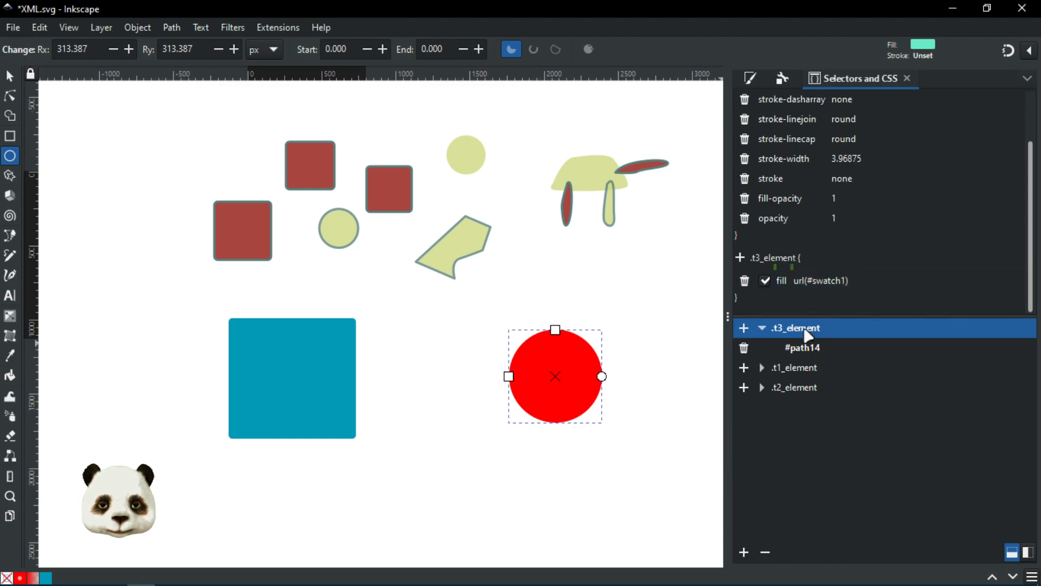
# Step: Select the red circle and read the style9 CSS rules in the XML Editor
pyautogui.click(340, 374)
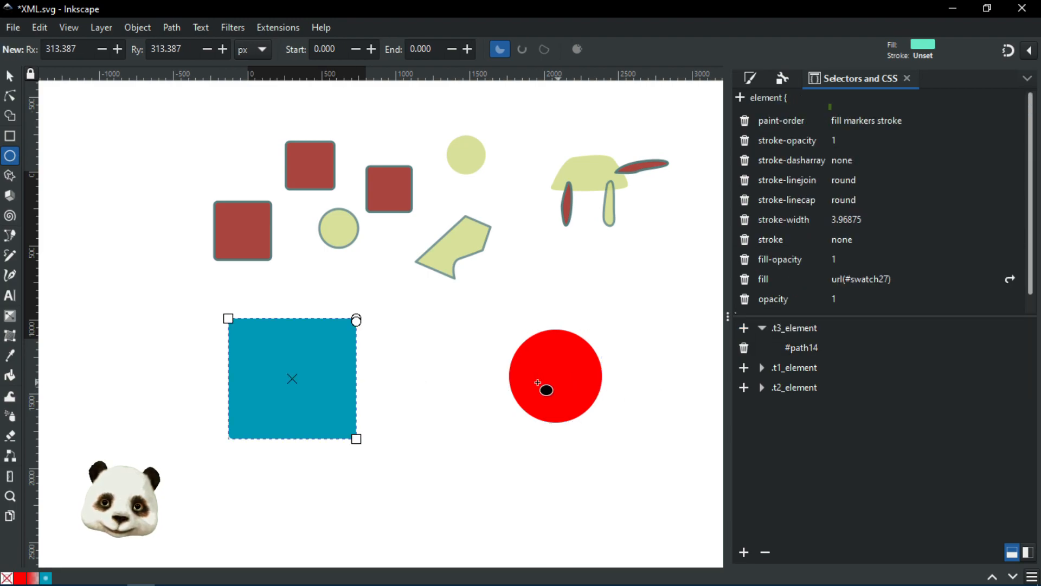
pyautogui.click(568, 379)
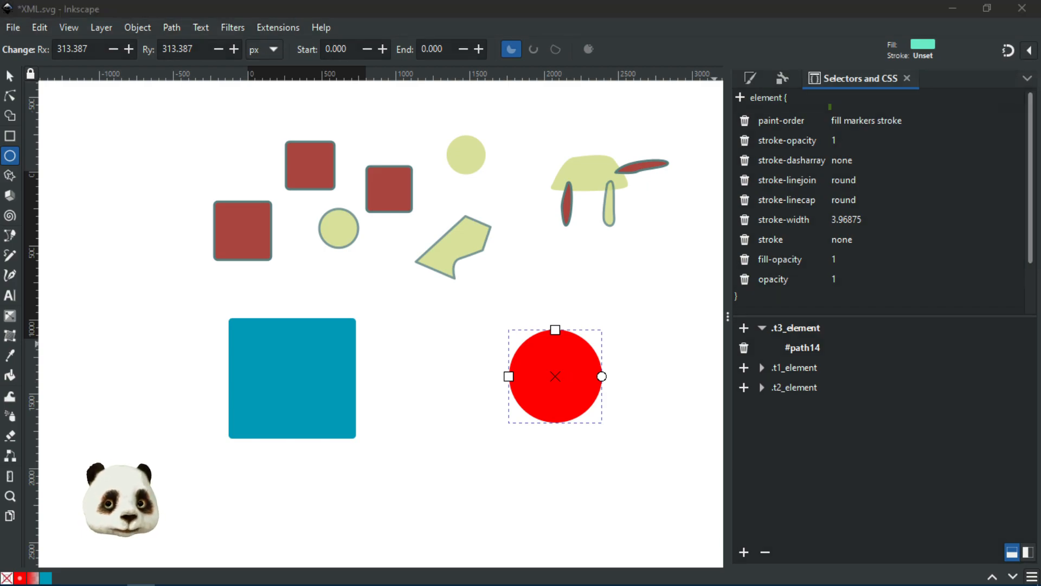
pyautogui.hotkey('ctrl', 'shift', 'x')
pyautogui.moveTo(771, 126); pyautogui.dragTo(686, 130)
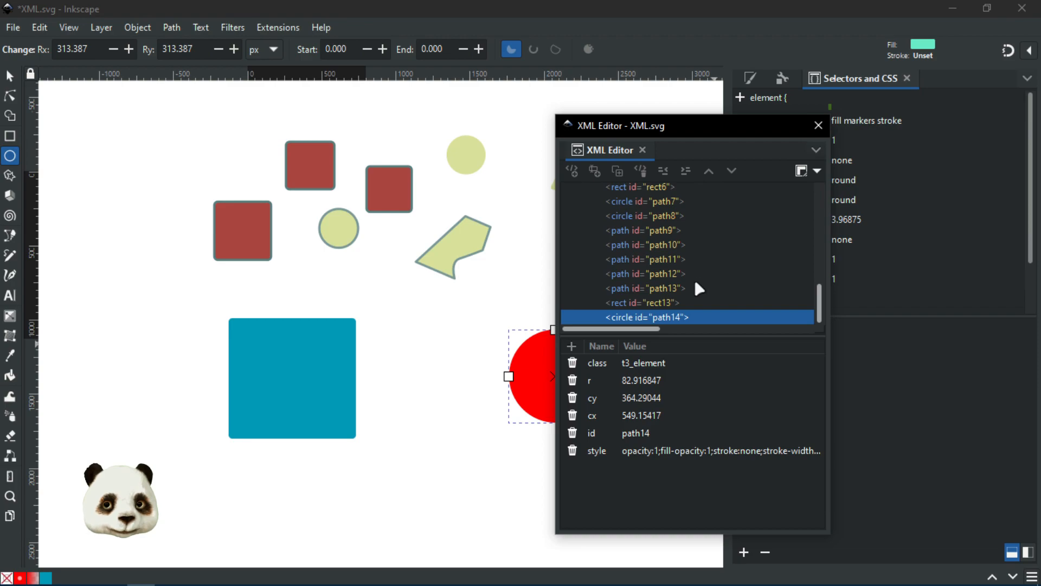
pyautogui.scroll(10, 694, 277)
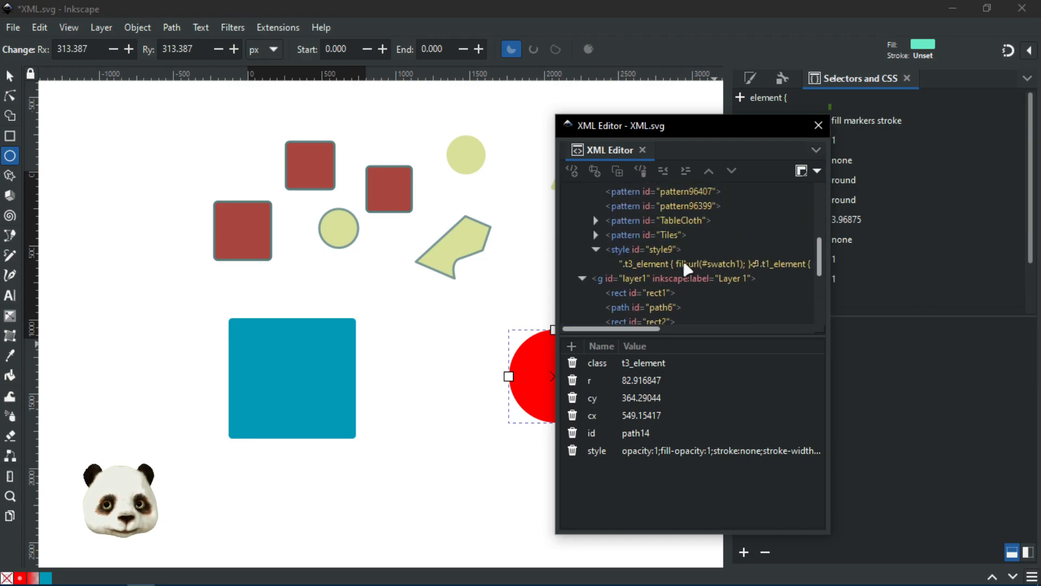
pyautogui.click(684, 264)
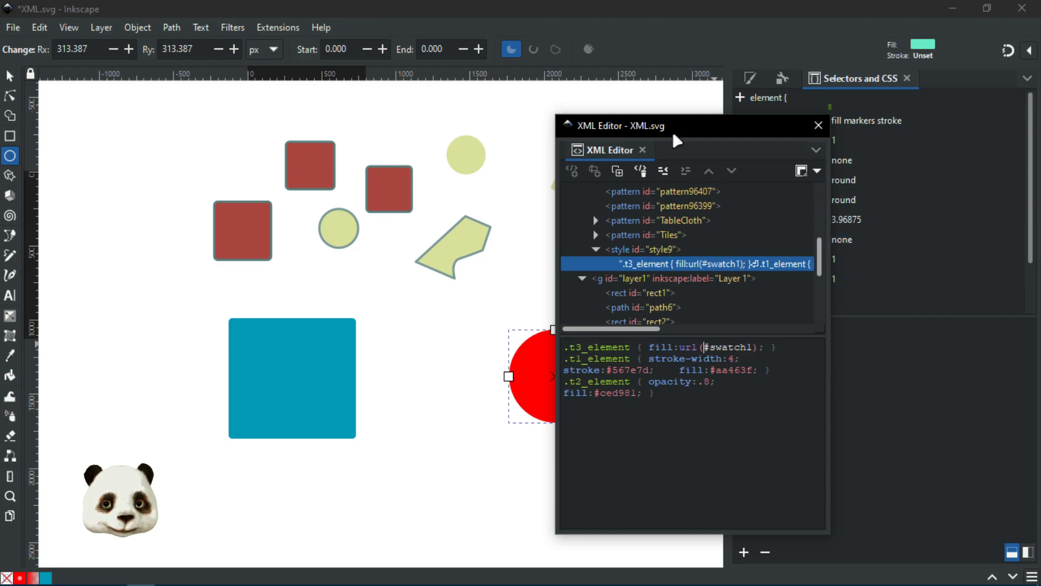
pyautogui.moveTo(672, 129); pyautogui.dragTo(1038, 155)
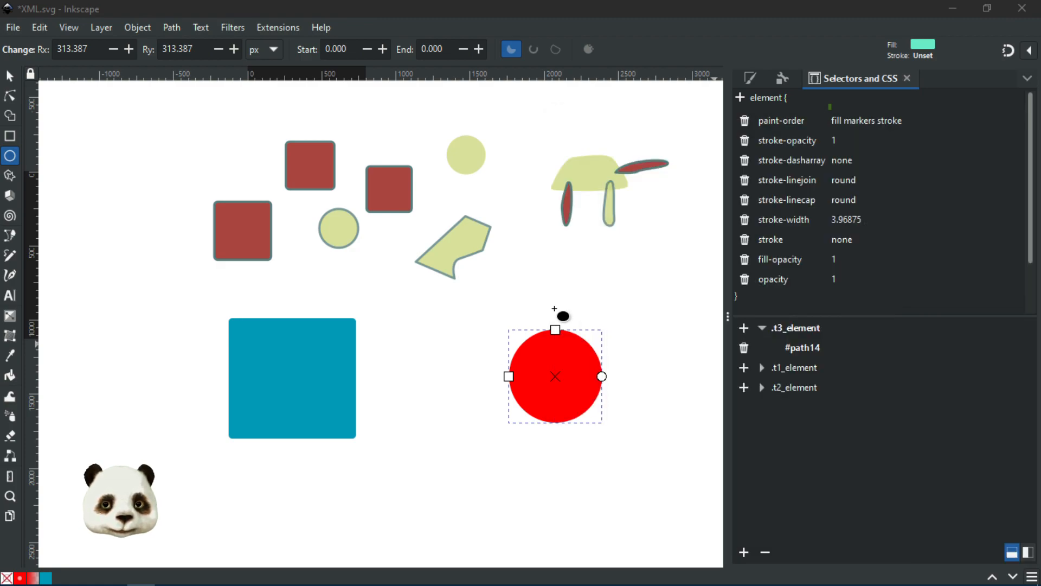
# Step: Merge the teal square's styles via Extensions > Styles > Merge Styles into CSS as class t4_elemnt
pyautogui.click(292, 399)
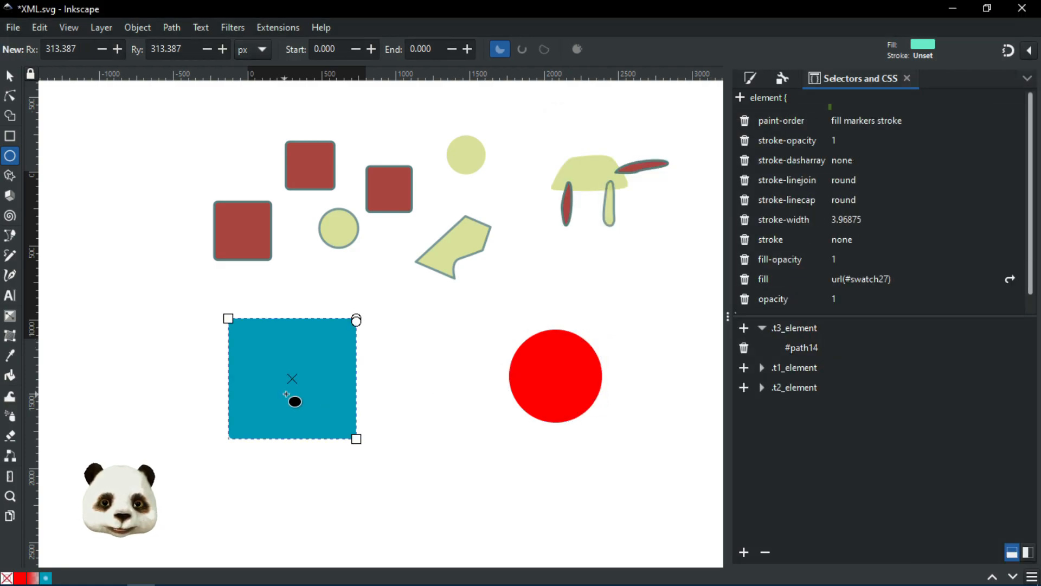
pyautogui.click(280, 27)
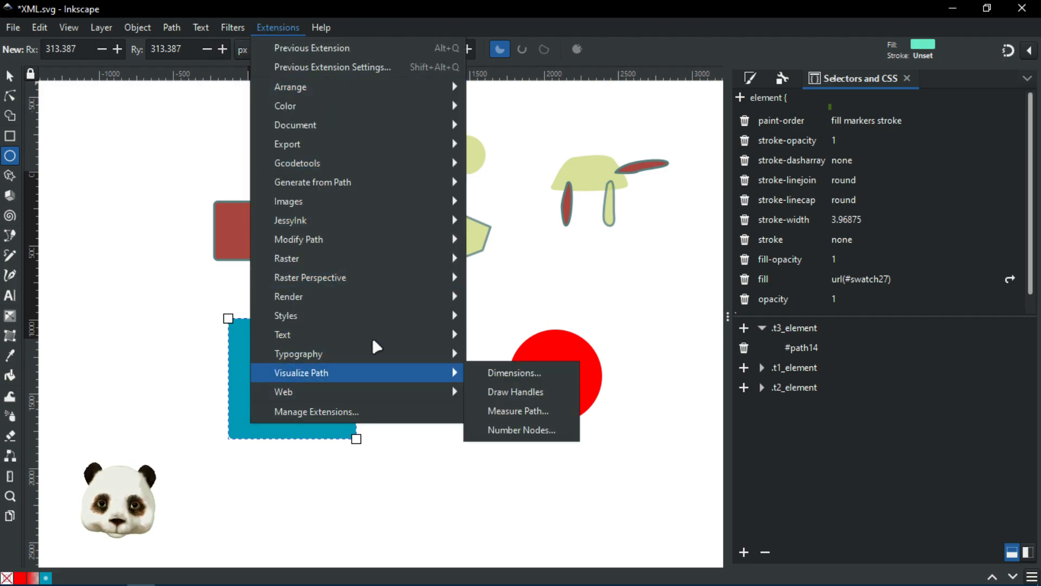
pyautogui.moveTo(375, 313)
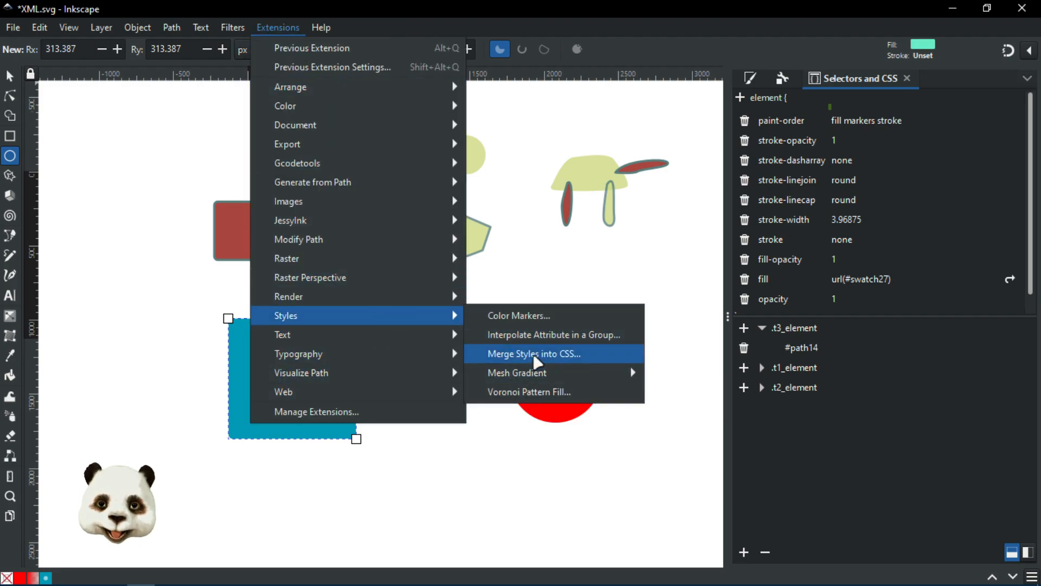
pyautogui.click(536, 355)
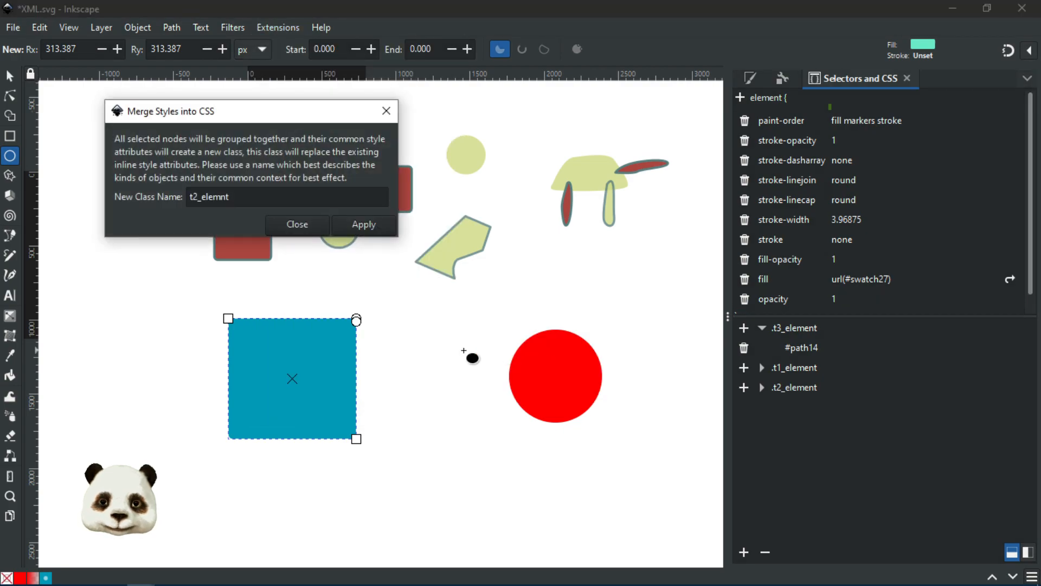
pyautogui.click(193, 196)
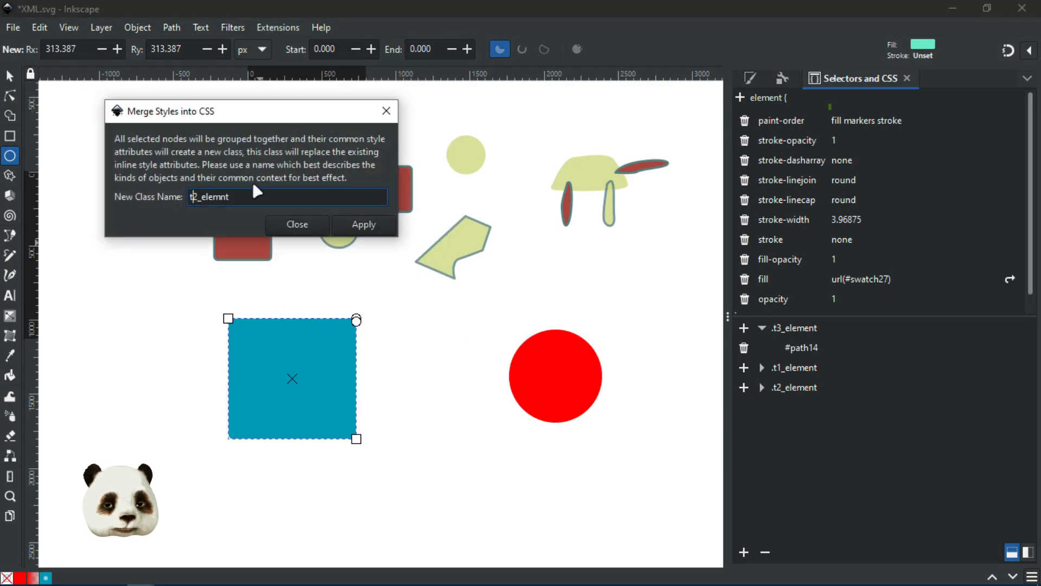
pyautogui.press('BackSpace')
pyautogui.write('4')
pyautogui.click(370, 222)
pyautogui.click(301, 228)
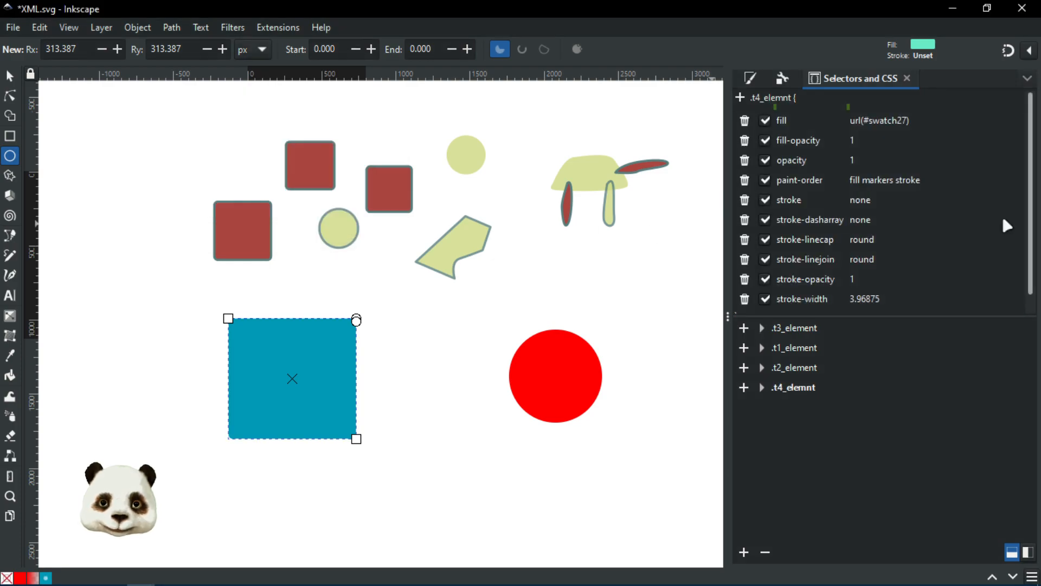
pyautogui.scroll(-1, 913, 220)
pyautogui.scroll(1, 909, 220)
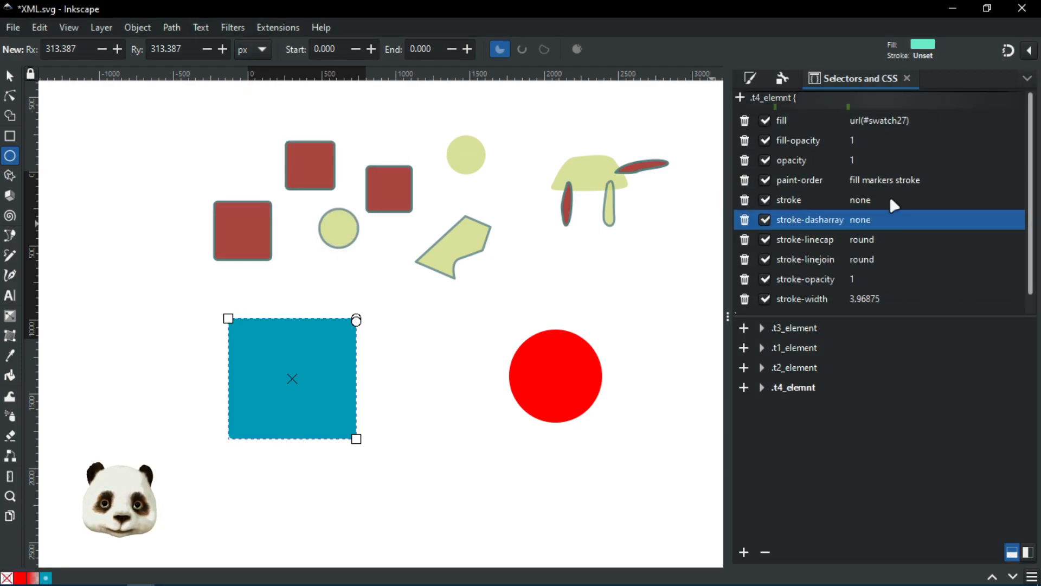
# Step: Set the .t3_element fill to url(#swatch27), then revert it to url(#swatch1)
pyautogui.click(877, 121)
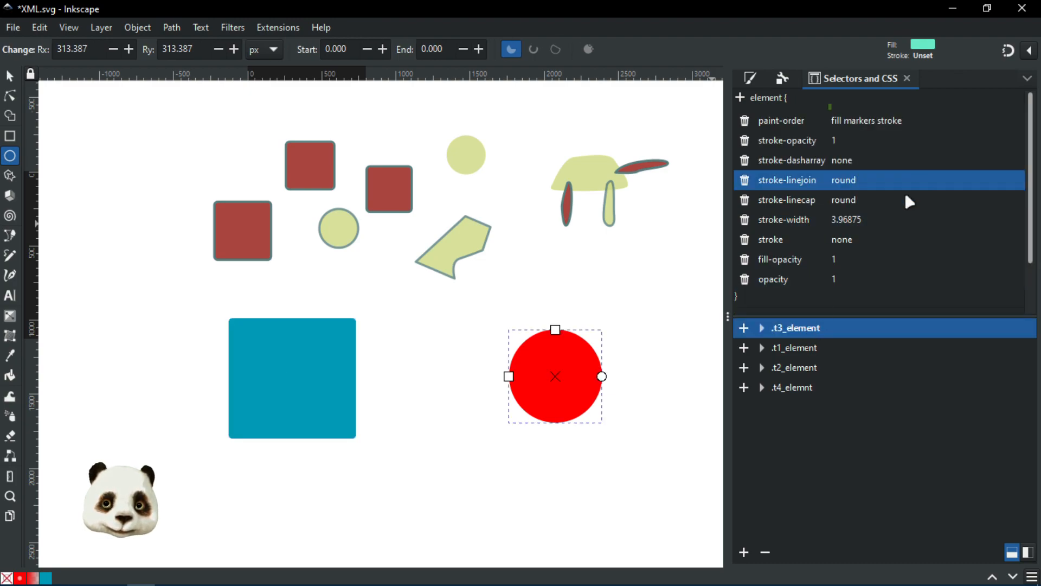
pyautogui.scroll(-2, 874, 201)
pyautogui.click(874, 281)
pyautogui.click(874, 281)
pyautogui.write('url(#swatch27)')
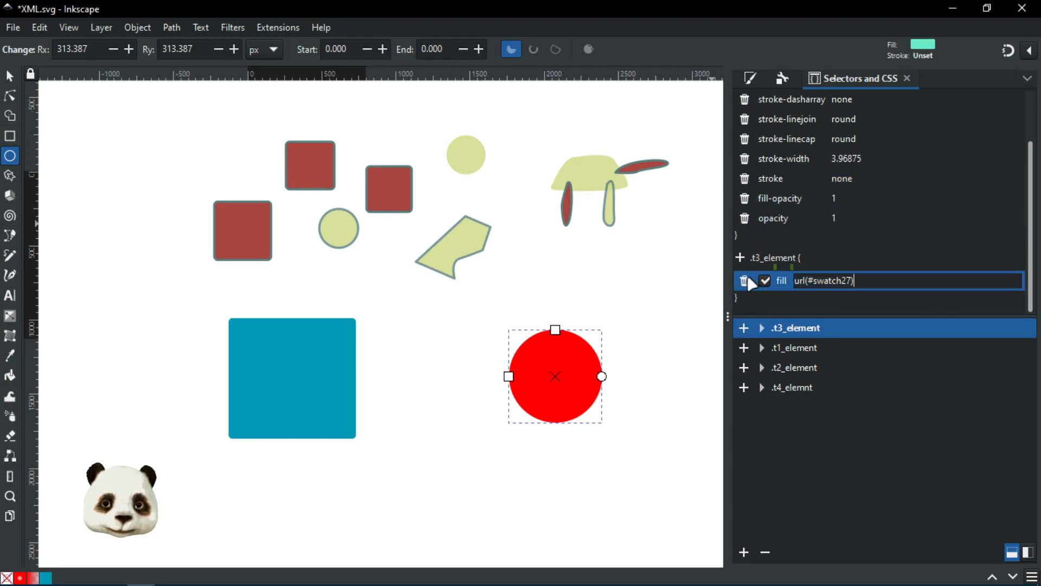
pyautogui.press('Return')
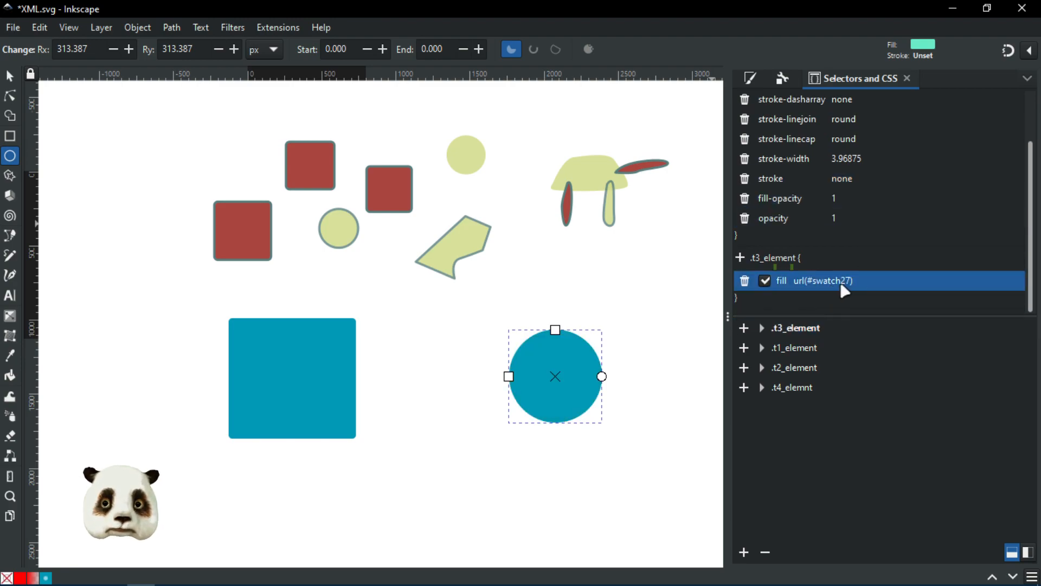
pyautogui.click(861, 282)
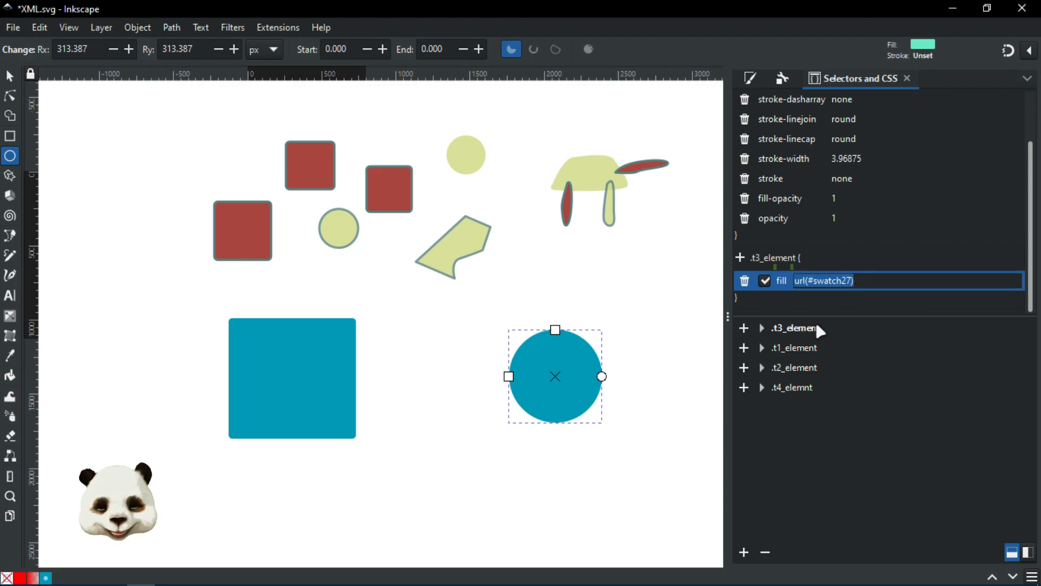
pyautogui.write('url(#swatch1)')
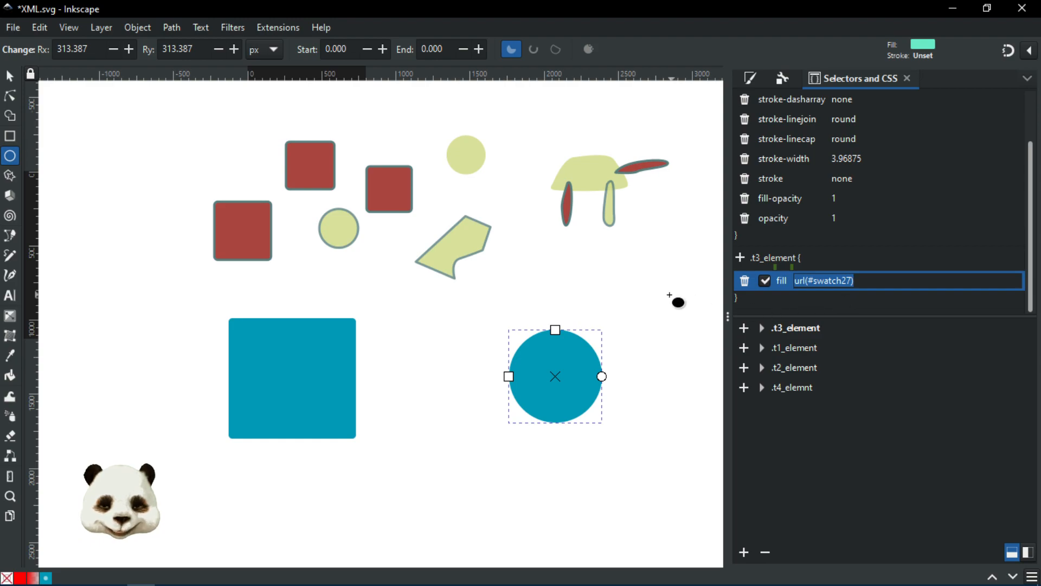
pyautogui.press('Return')
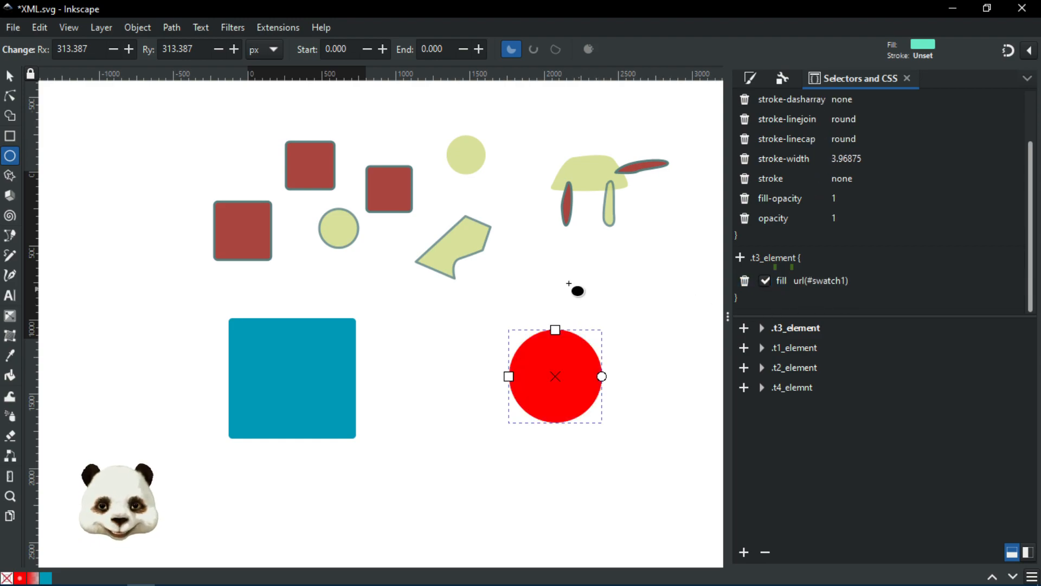
# Step: Pan the drawing, select the t3_element rule's red circle, and show its Fill and Stroke settings
pyautogui.moveTo(591, 300); pyautogui.dragTo(503, 267)
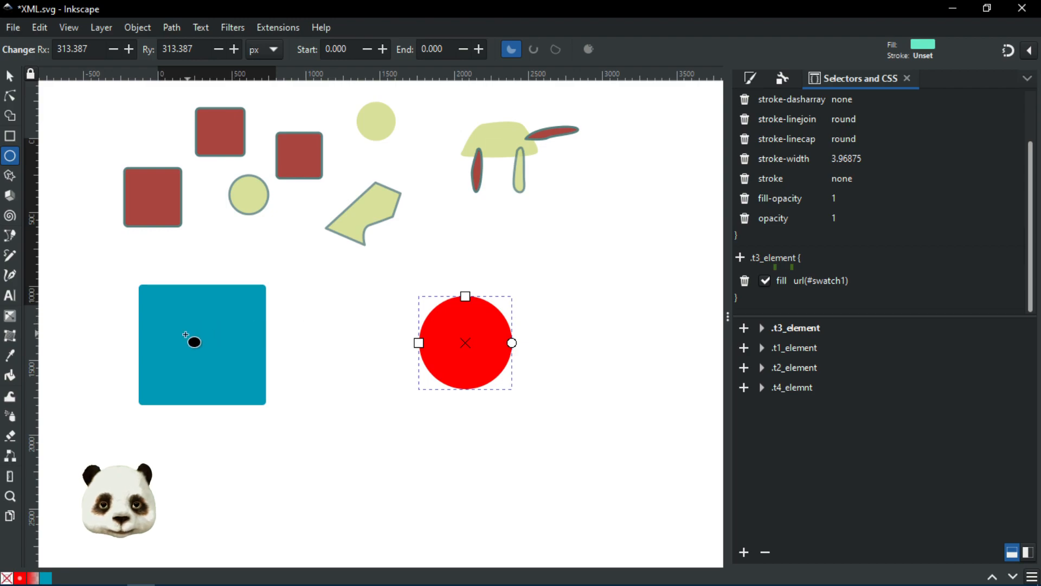
pyautogui.click(163, 343)
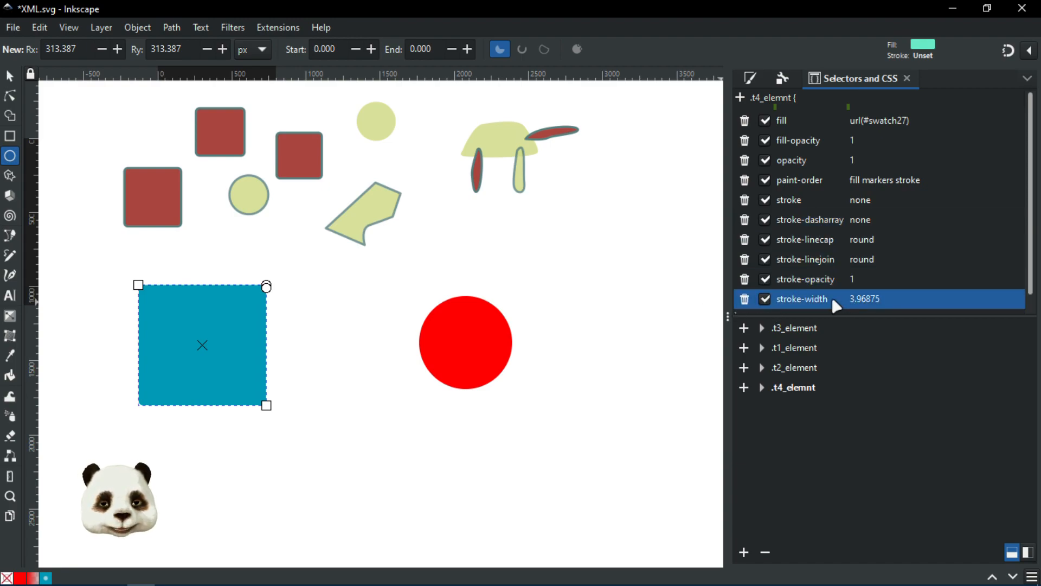
pyautogui.click(801, 330)
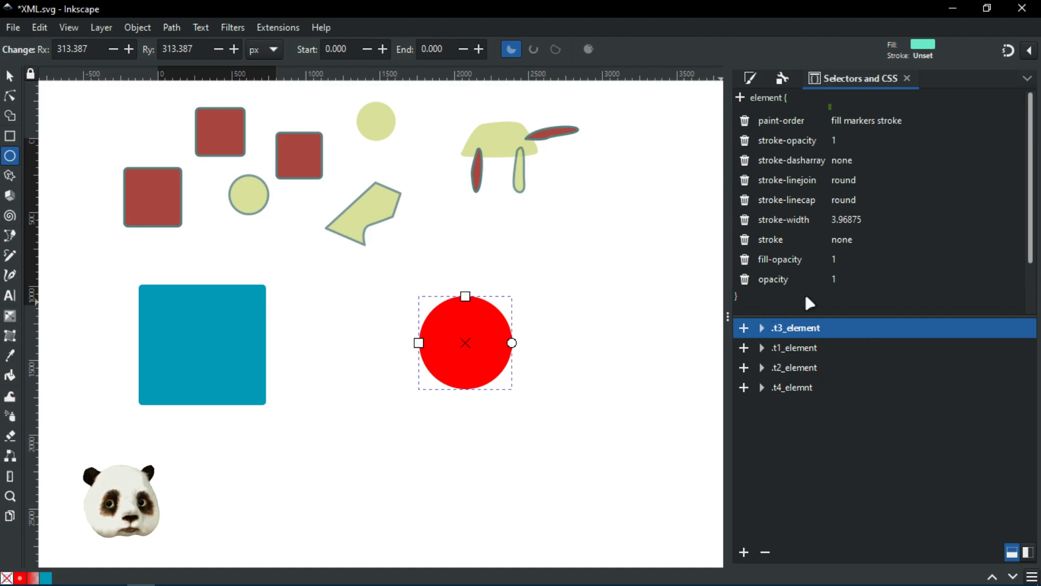
pyautogui.scroll(-3, 819, 238)
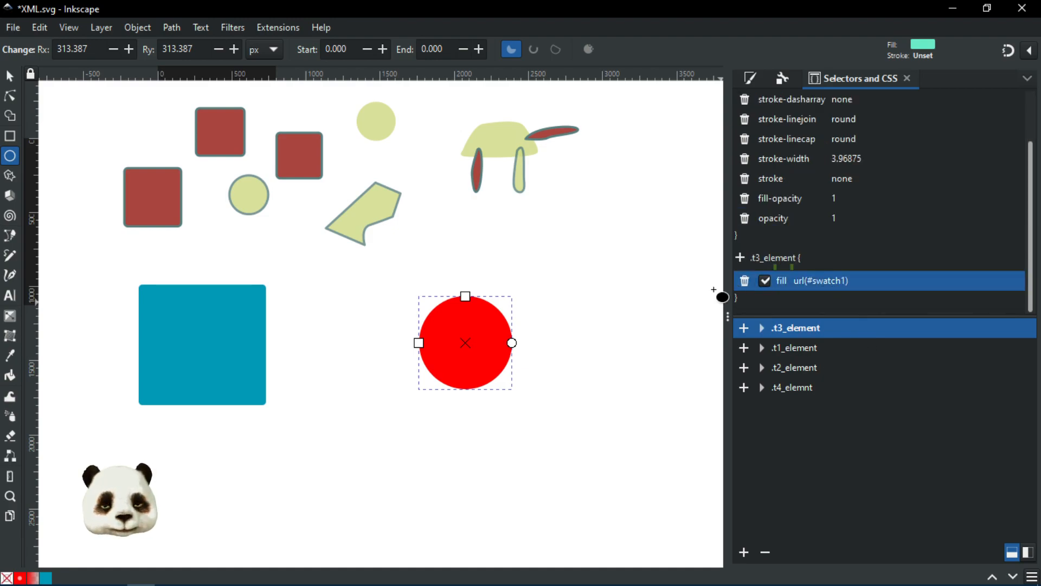
pyautogui.scroll(3, 862, 220)
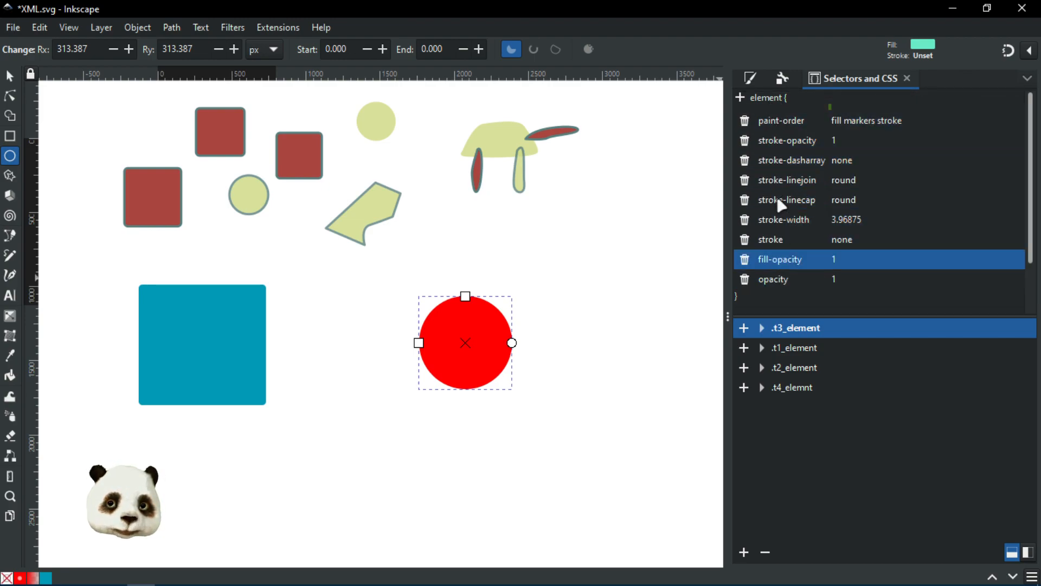
pyautogui.scroll(-2, 799, 271)
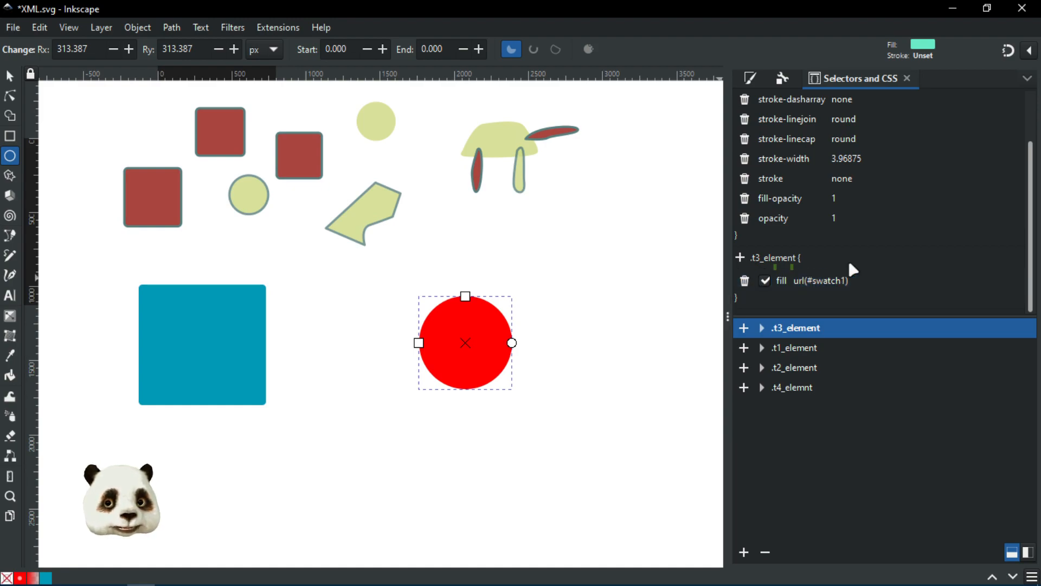
pyautogui.scroll(2, 848, 258)
pyautogui.scroll(-2, 814, 244)
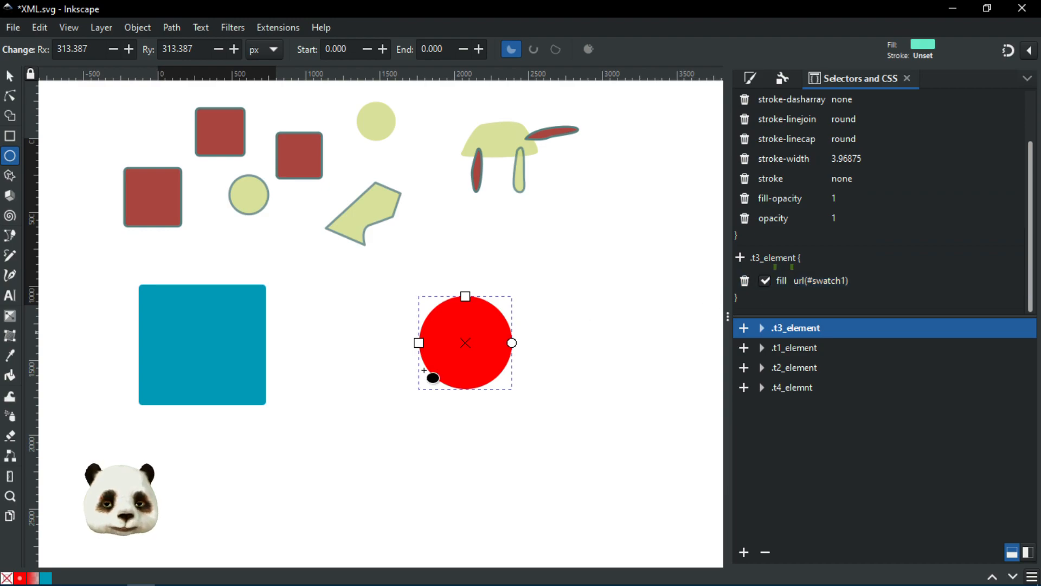
pyautogui.click(751, 79)
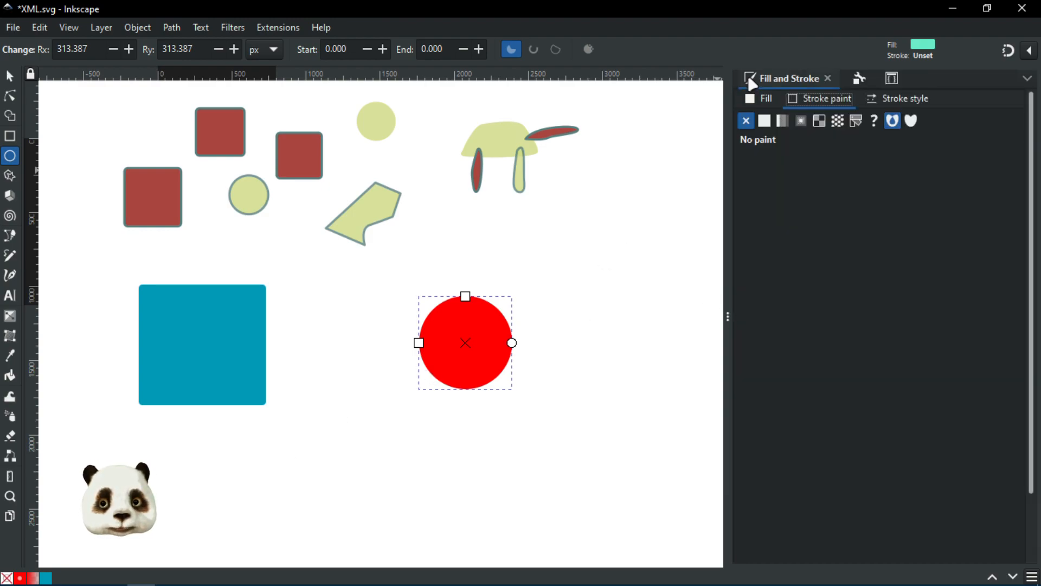
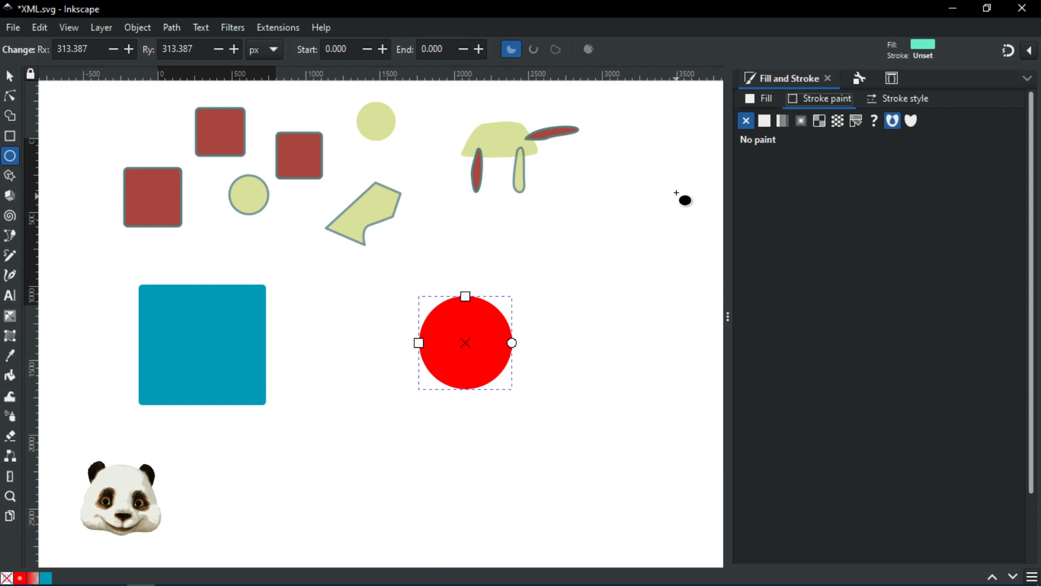
# Step: Lower swatch1's Lightness from 63 to 53 (cb0000ff), then open Selectors and CSS
pyautogui.click(762, 98)
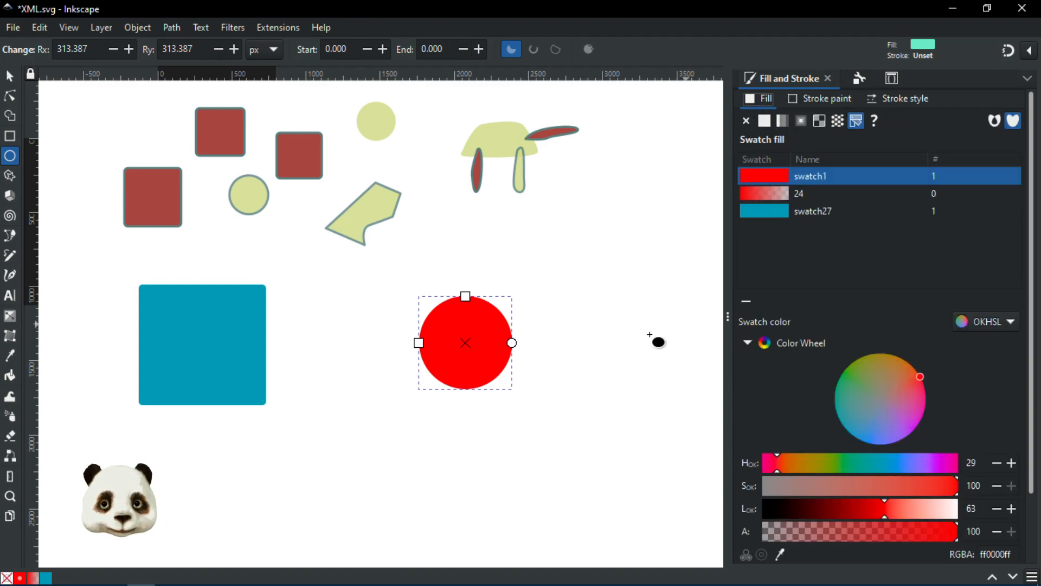
pyautogui.moveTo(613, 318); pyautogui.dragTo(515, 256)
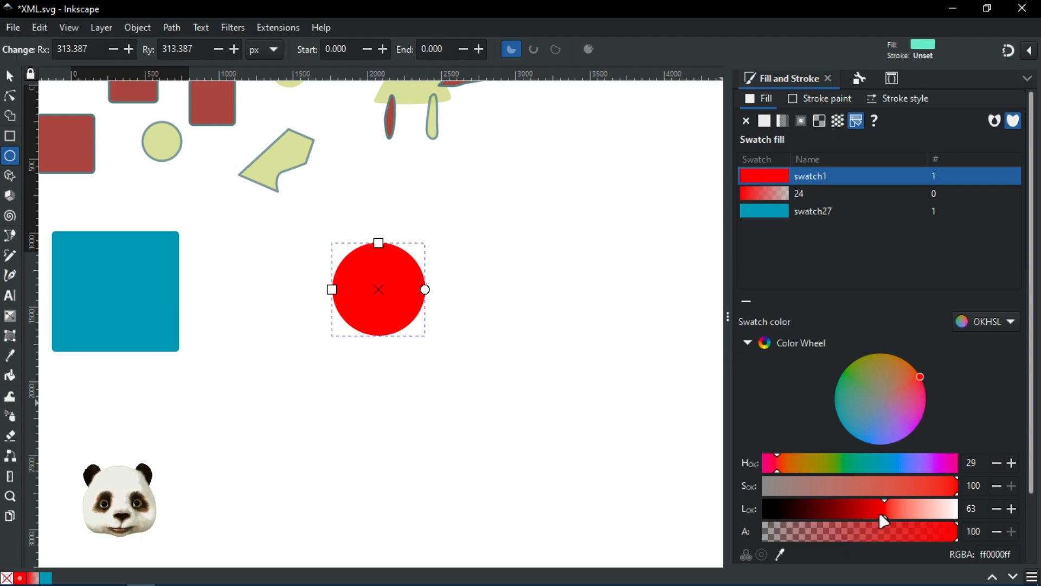
pyautogui.click(866, 513)
pyautogui.click(865, 513)
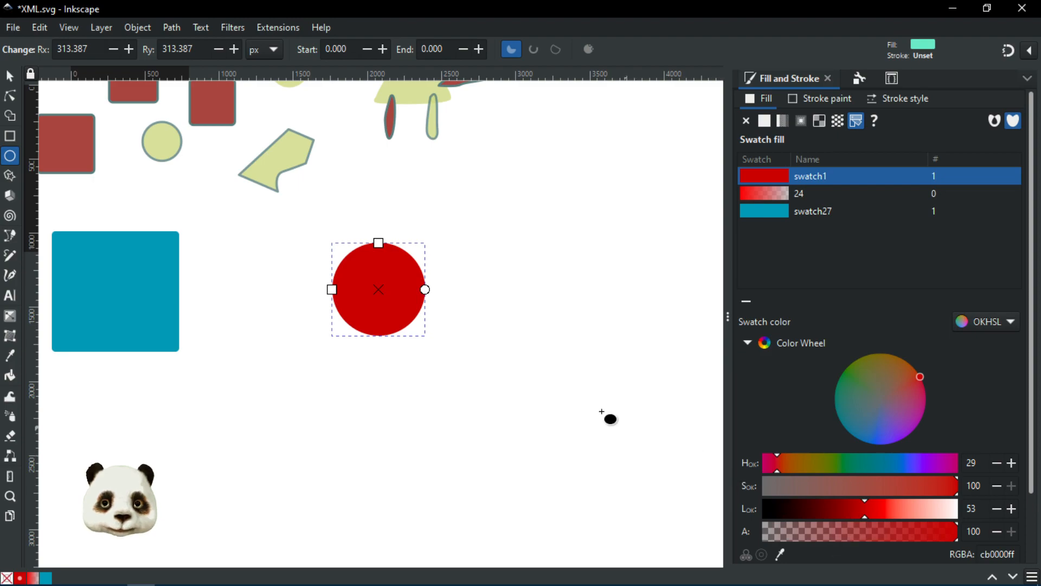
pyautogui.click(892, 79)
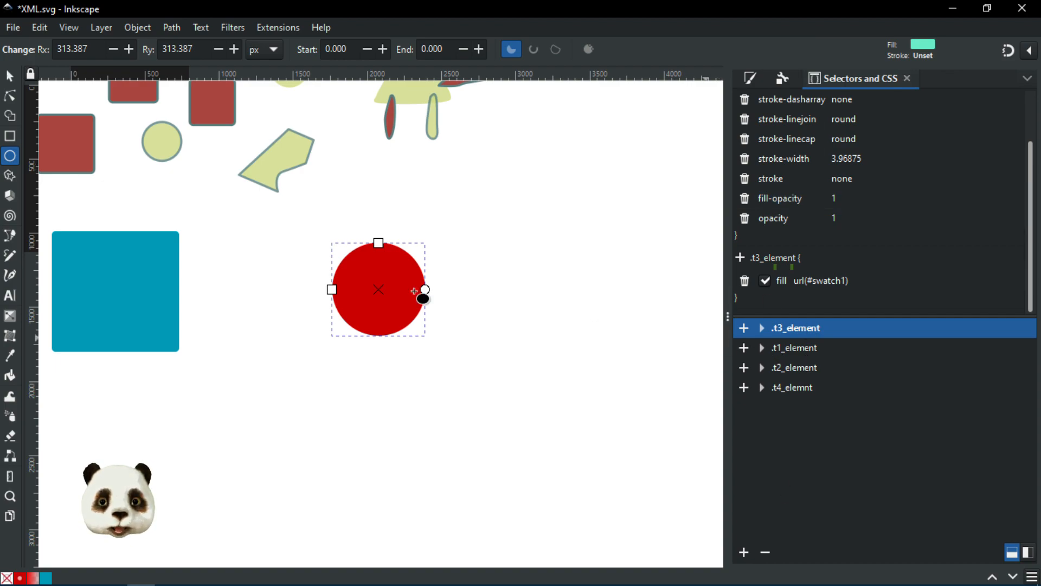
# Step: Expand .t3_element (#path12, #path14) and .t2_element (#path7–#path10, #path12) to show their members
pyautogui.click(142, 271)
pyautogui.click(378, 297)
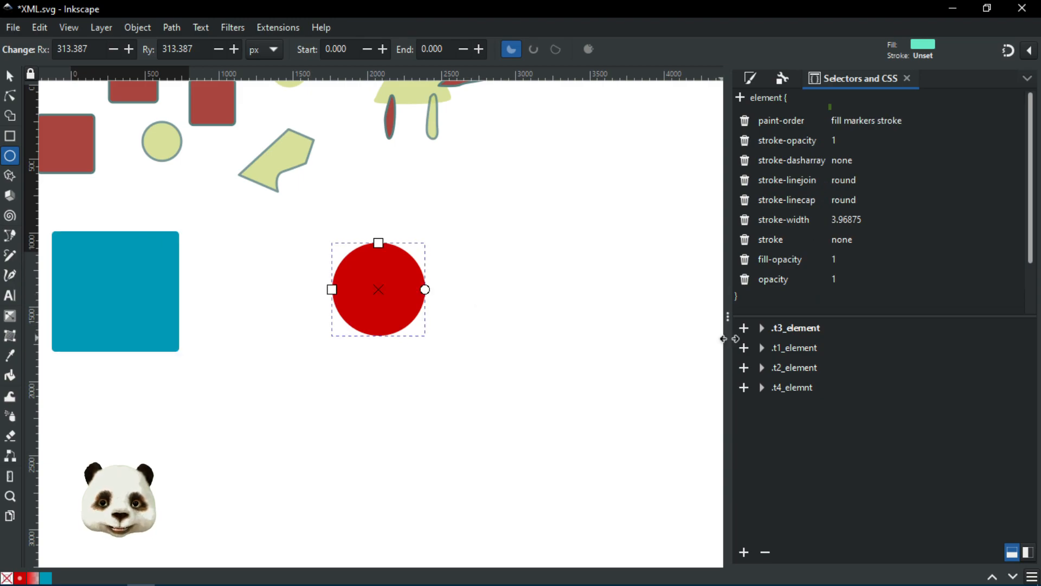
pyautogui.moveTo(399, 264); pyautogui.dragTo(490, 379)
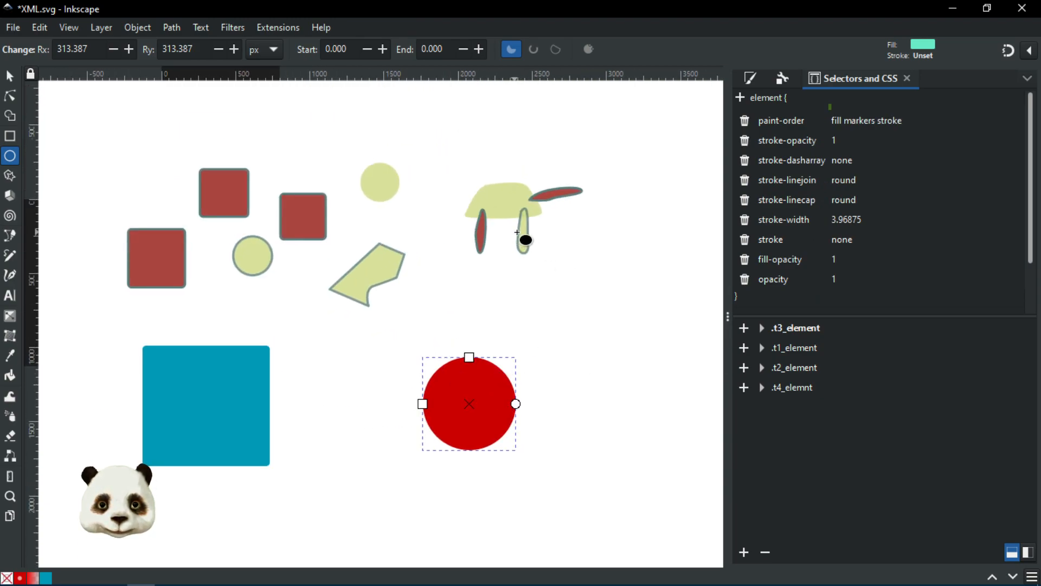
pyautogui.click(520, 234)
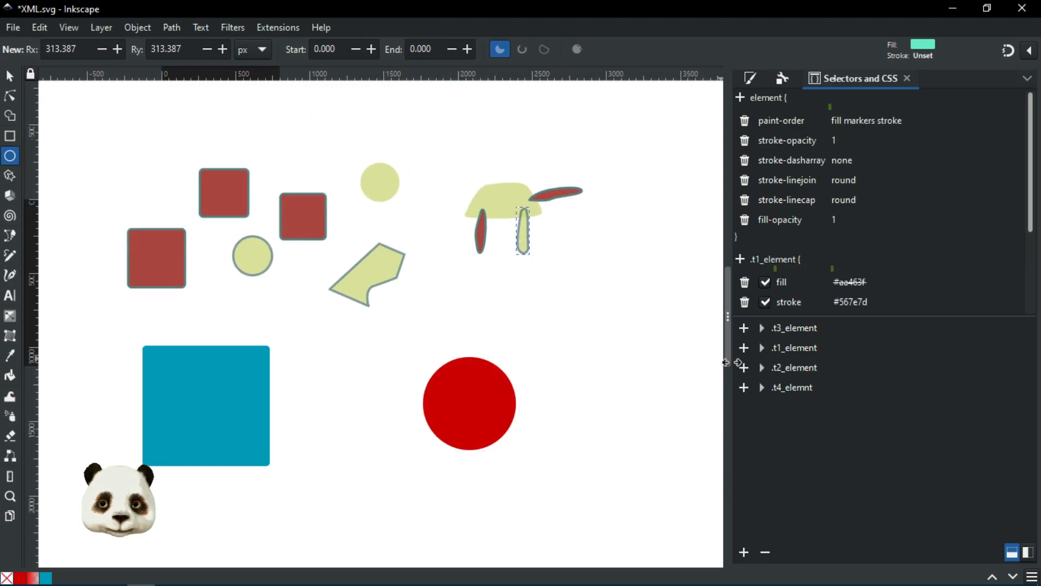
pyautogui.click(744, 329)
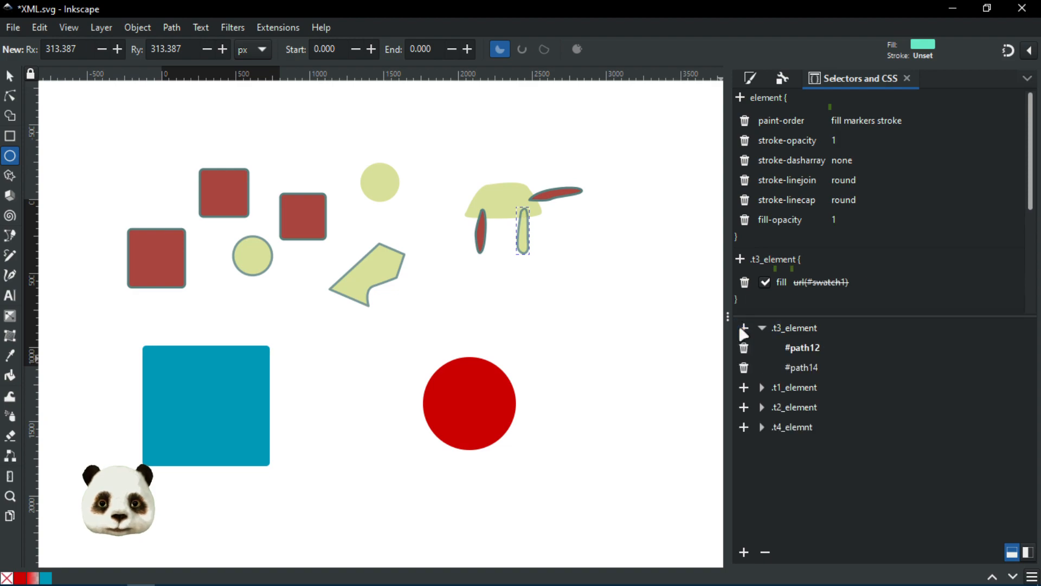
pyautogui.click(744, 407)
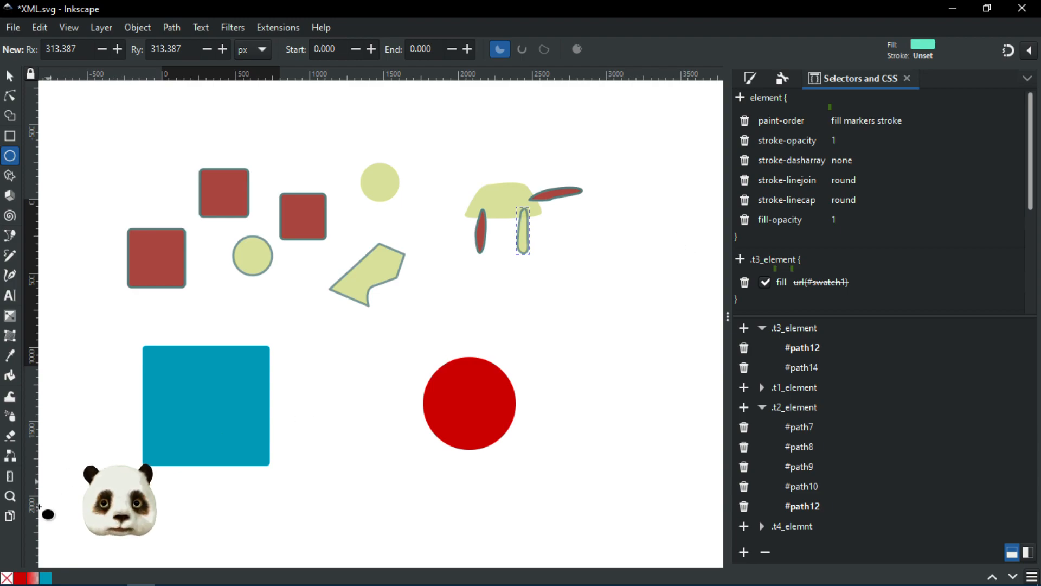
pyautogui.moveTo(458, 263); pyautogui.dragTo(182, 126)
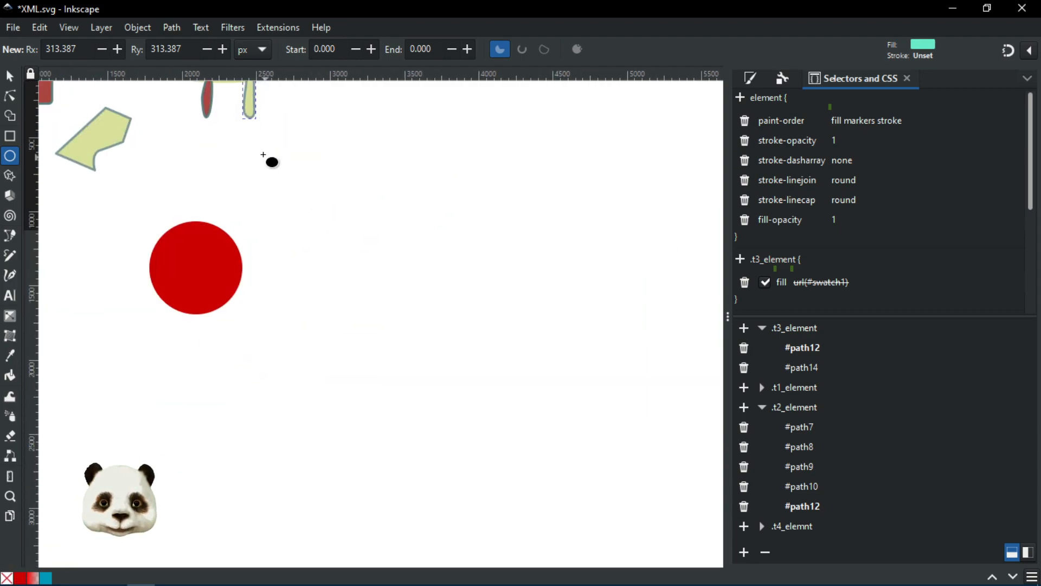
# Step: Draw three teal rectangles in the empty area right of the red circle
pyautogui.click(346, 183)
pyautogui.click(10, 136)
pyautogui.moveTo(451, 166)
pyautogui.mouseDown()
pyautogui.moveTo(515, 226)
pyautogui.moveTo(546, 237)
pyautogui.mouseUp()
pyautogui.moveTo(428, 284); pyautogui.dragTo(510, 341)
pyautogui.moveTo(570, 255); pyautogui.dragTo(587, 319)
# Step: Draw three teal ellipses below them, then rubber-band select the three rectangles
pyautogui.click(10, 156)
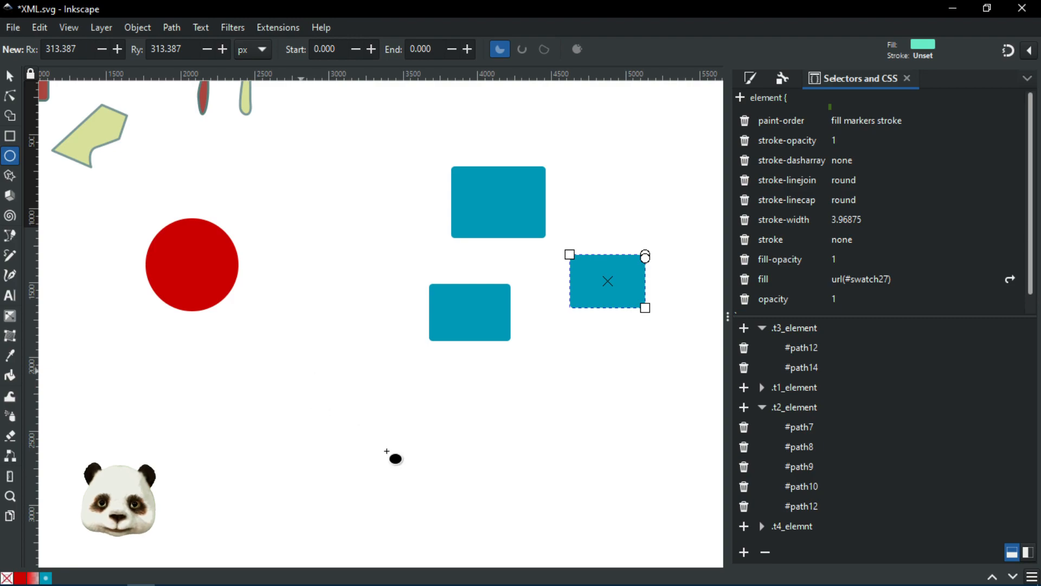
pyautogui.moveTo(389, 453); pyautogui.dragTo(302, 370)
pyautogui.moveTo(462, 417); pyautogui.dragTo(561, 495)
pyautogui.moveTo(580, 373); pyautogui.dragTo(666, 438)
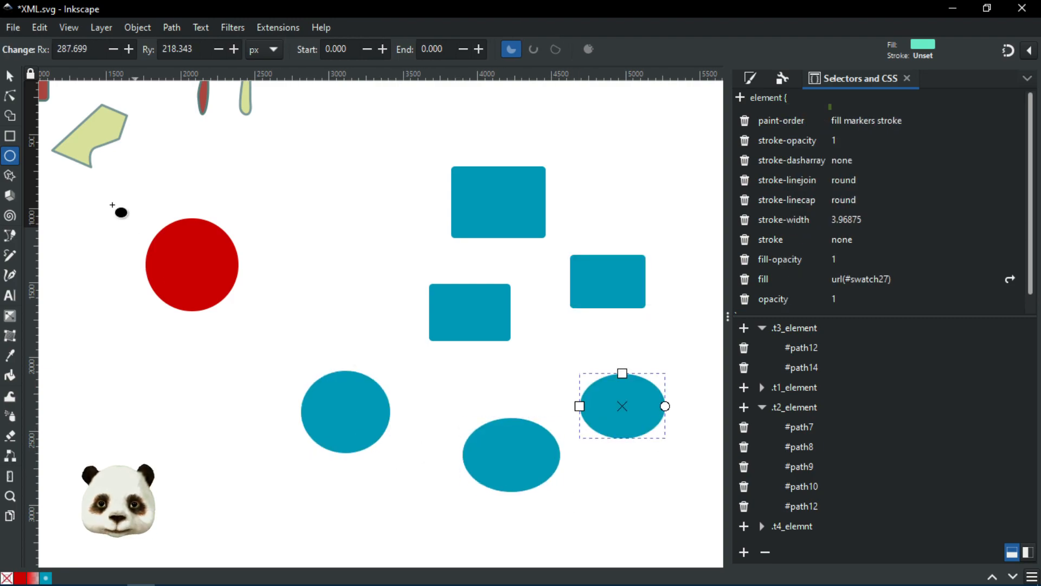
pyautogui.click(10, 75)
pyautogui.moveTo(385, 139); pyautogui.dragTo(668, 345)
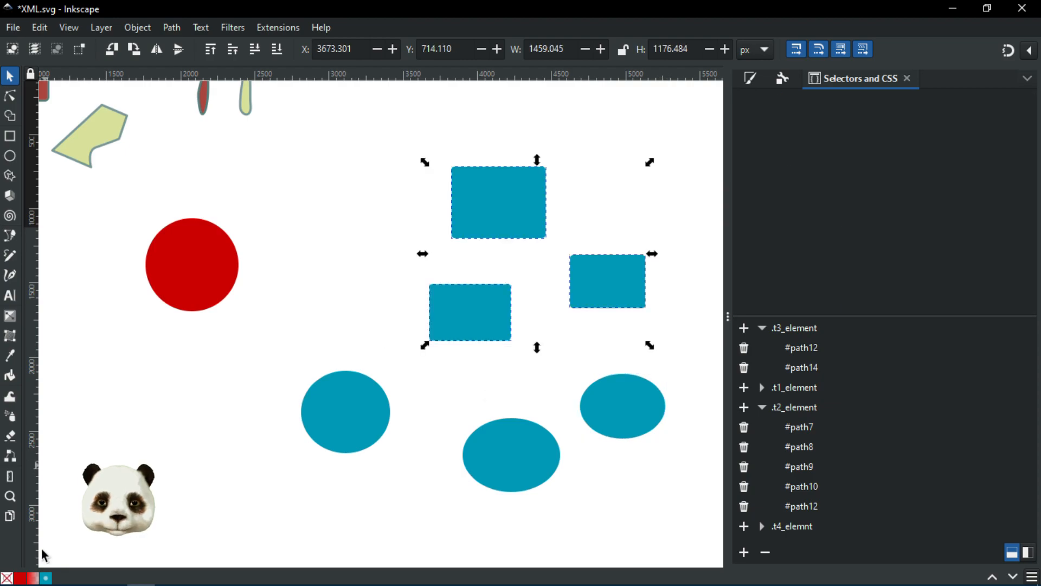
# Step: Fill the rectangles with red swatch1; try it on the ellipses, then undo so they stay teal
pyautogui.click(22, 577)
pyautogui.click(248, 355)
pyautogui.moveTo(270, 359); pyautogui.dragTo(709, 542)
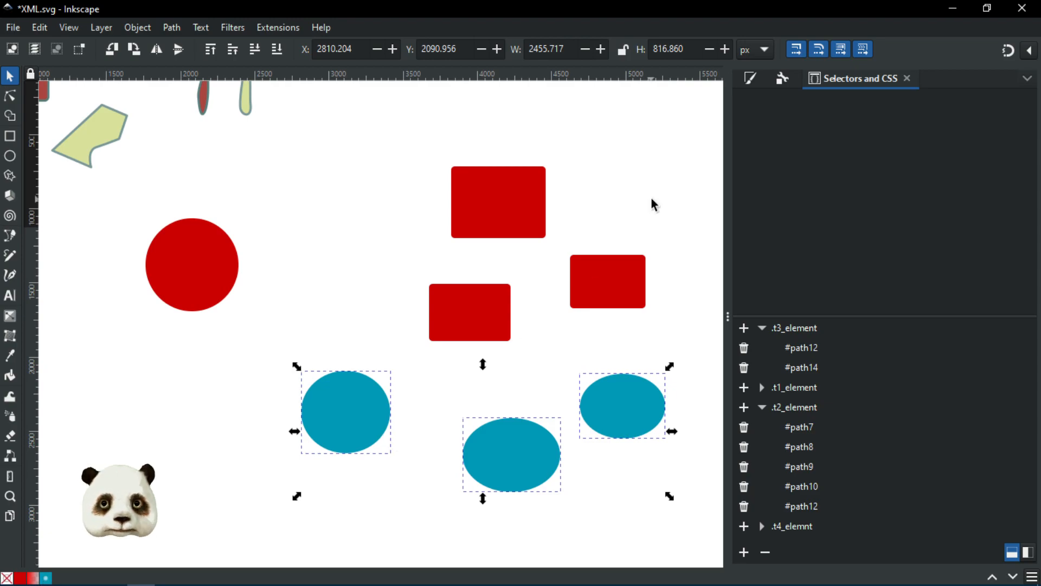
pyautogui.click(753, 77)
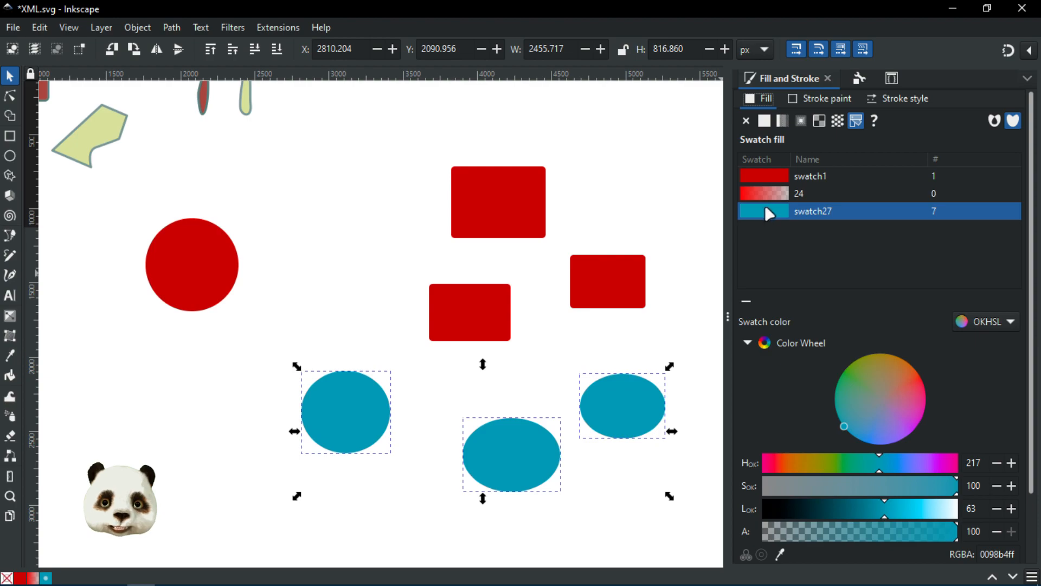
pyautogui.click(858, 176)
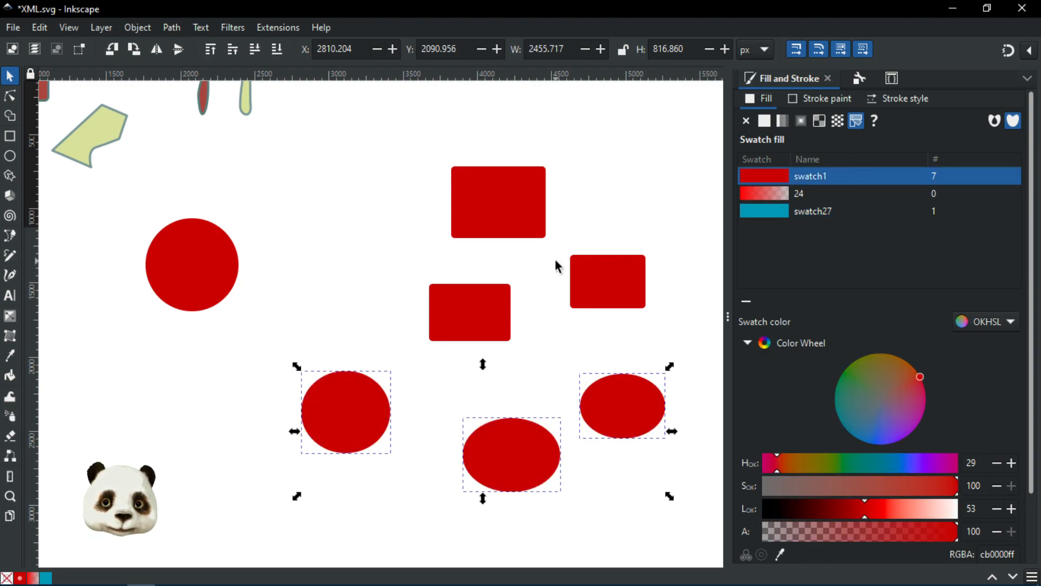
pyautogui.hotkey('ctrl', 'z')
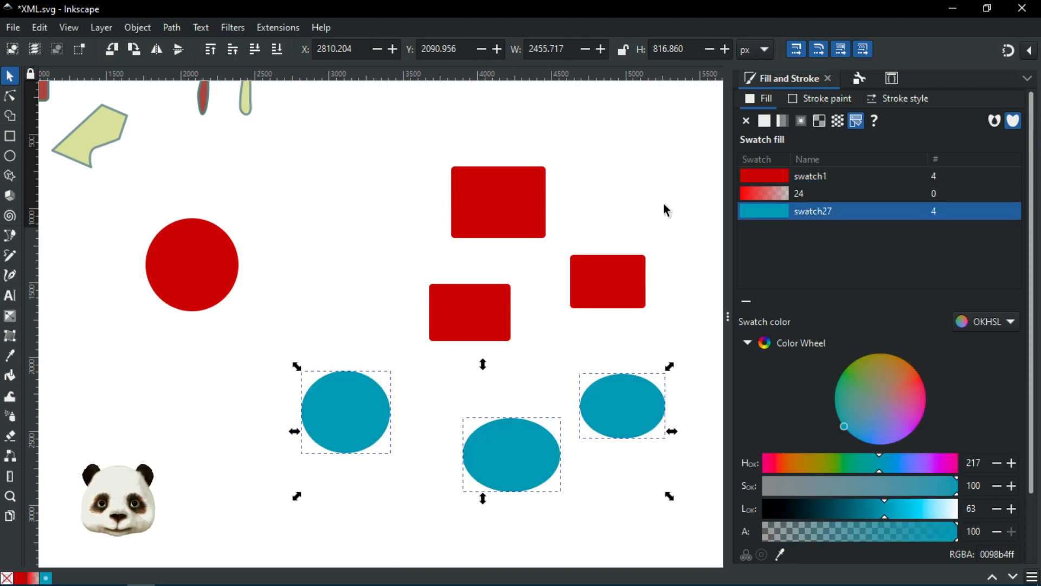
pyautogui.click(639, 162)
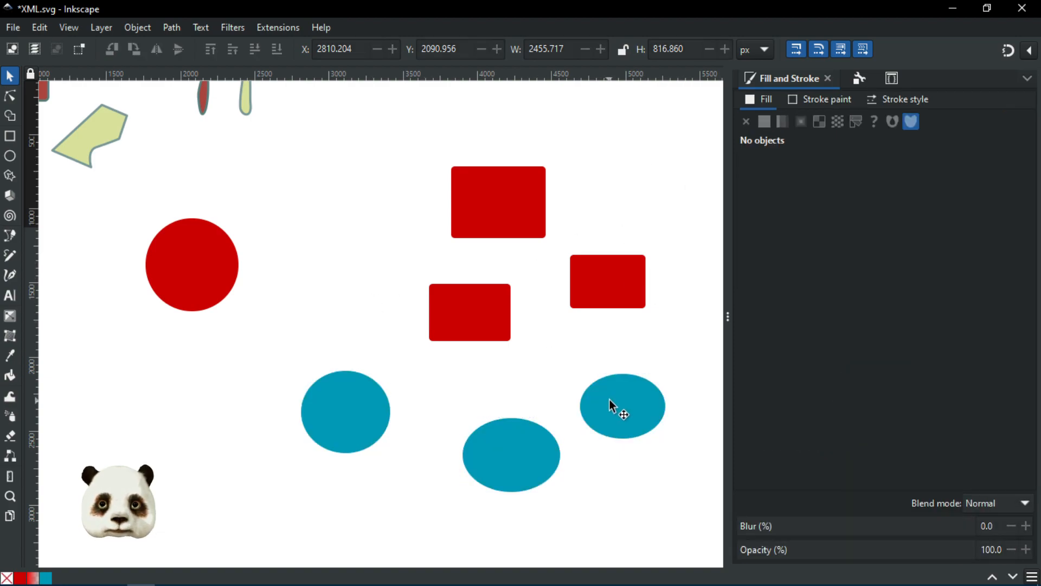
# Step: Select an ellipse and shift swatch27 from teal to orange-red, f1380bff
pyautogui.click(610, 399)
pyautogui.scroll(-1, 487, 351)
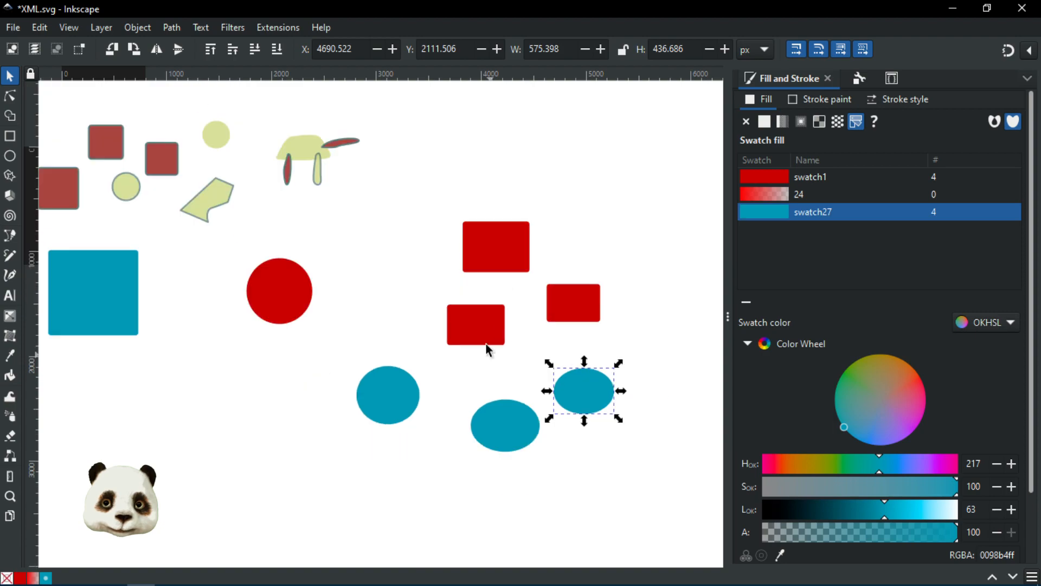
pyautogui.scroll(-1, 488, 347)
pyautogui.moveTo(605, 330); pyautogui.dragTo(539, 364)
pyautogui.click(398, 375)
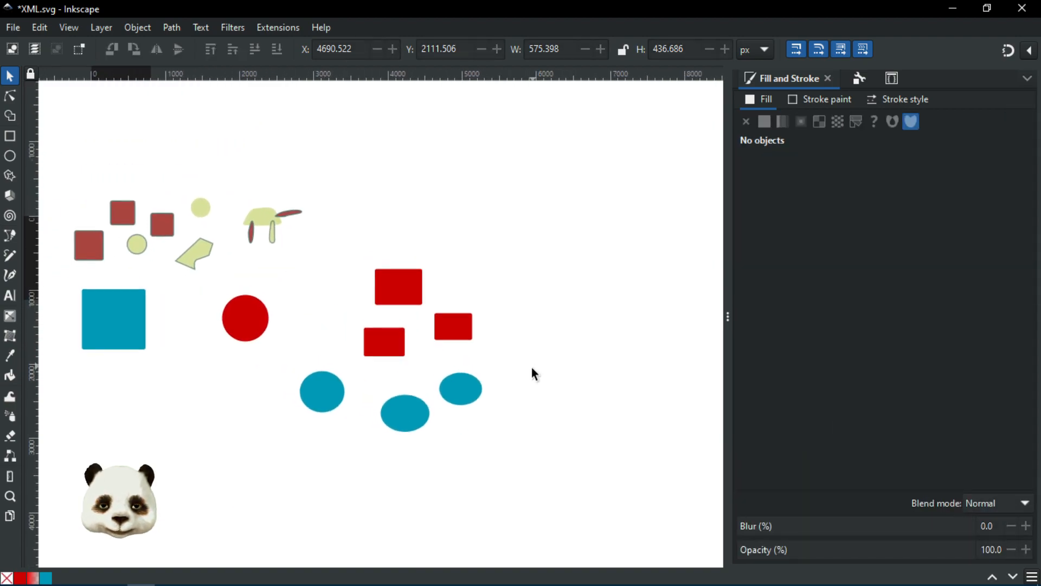
pyautogui.click(480, 391)
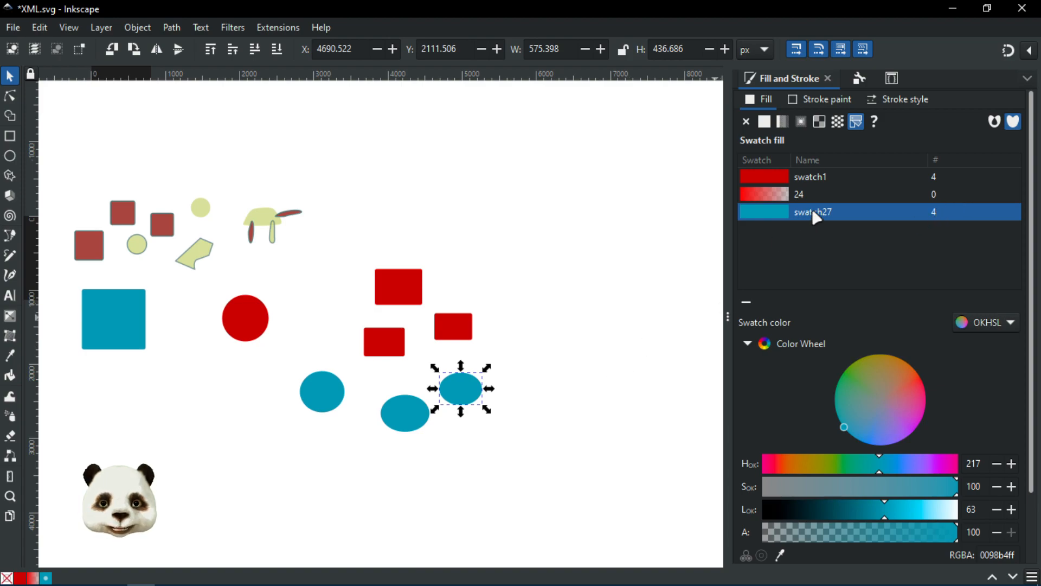
pyautogui.scroll(2, 312, 426)
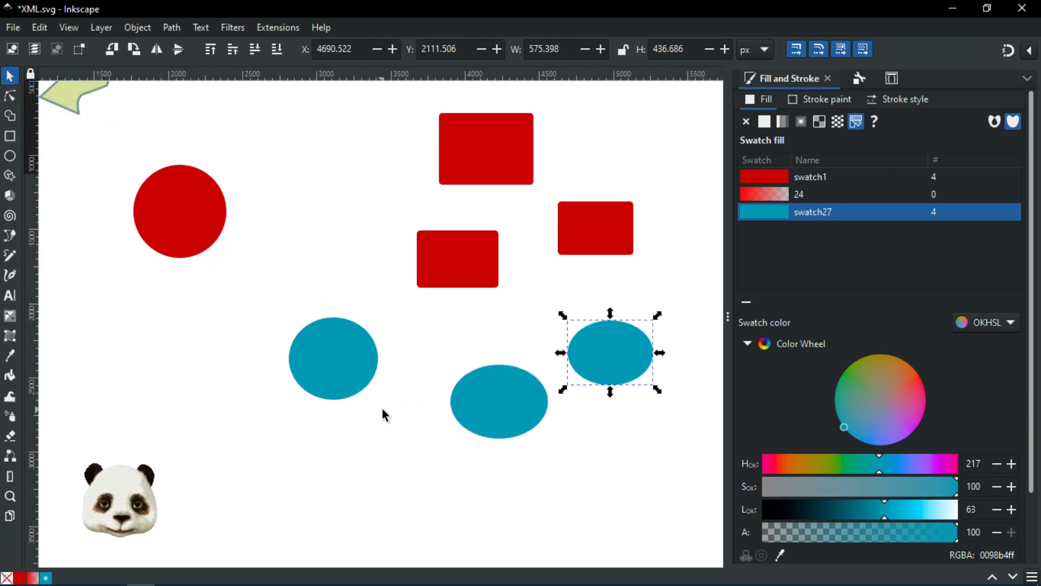
pyautogui.scroll(-1, 384, 411)
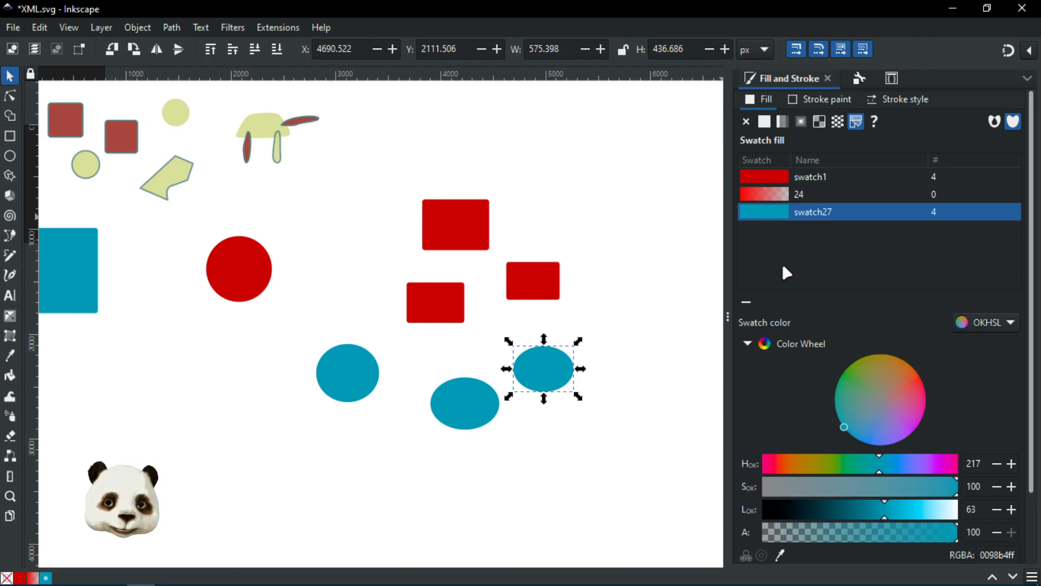
pyautogui.moveTo(915, 391)
pyautogui.mouseDown()
pyautogui.moveTo(924, 390)
pyautogui.moveTo(910, 379)
pyautogui.moveTo(919, 376)
pyautogui.mouseUp()
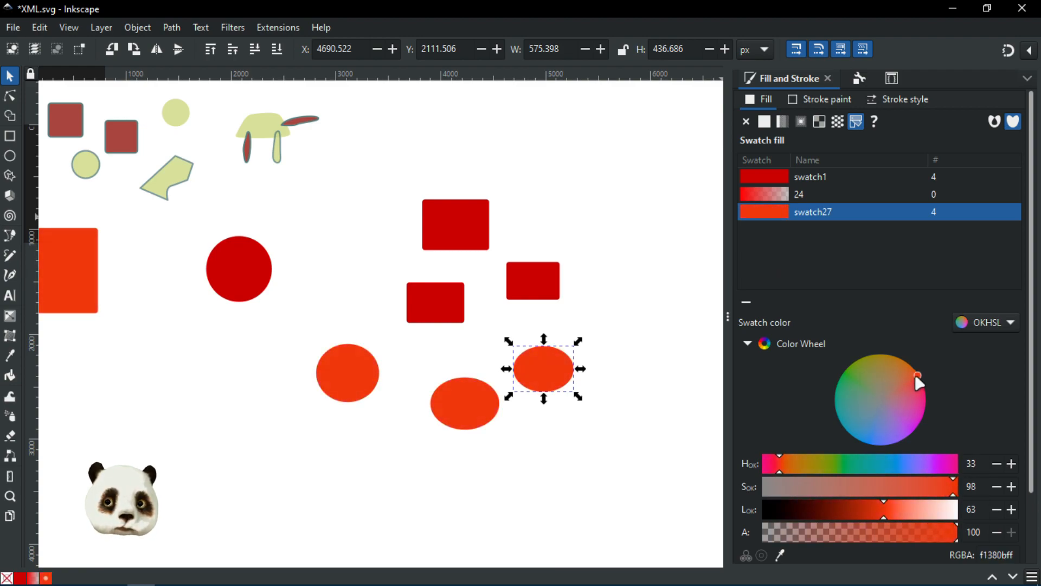
pyautogui.click(624, 358)
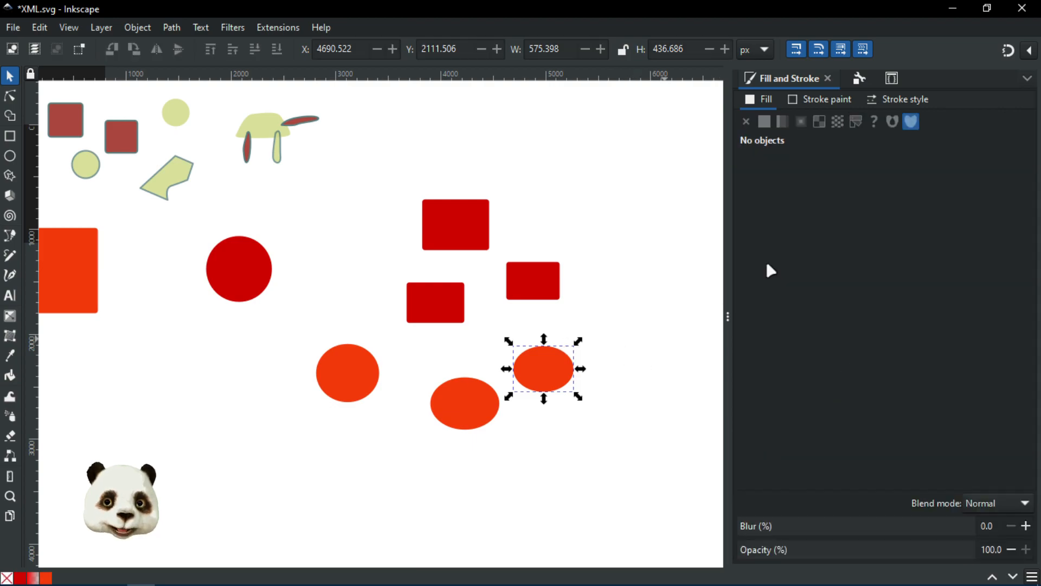
# Step: Check the recoloured ellipse, the red circle and the top rectangle, then deselect
pyautogui.click(534, 383)
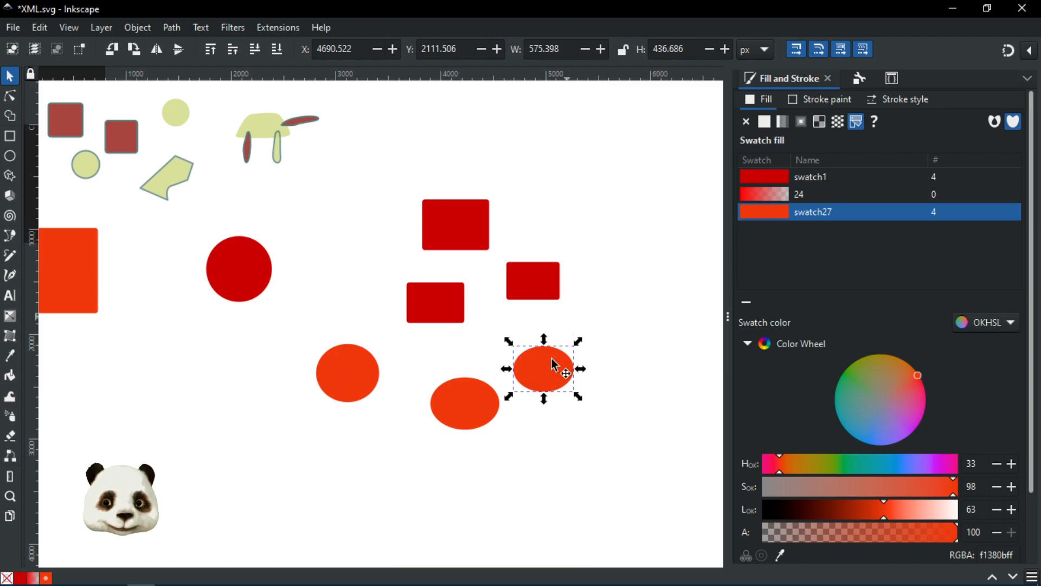
pyautogui.click(238, 274)
pyautogui.click(455, 228)
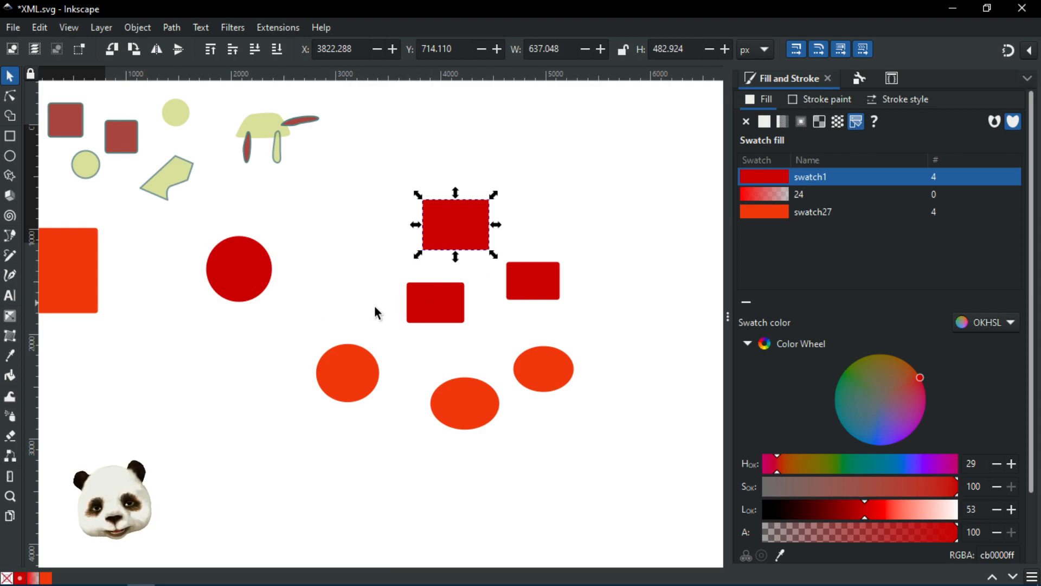
pyautogui.moveTo(255, 349)
pyautogui.mouseDown()
pyautogui.moveTo(388, 339)
pyautogui.moveTo(347, 362)
pyautogui.mouseUp()
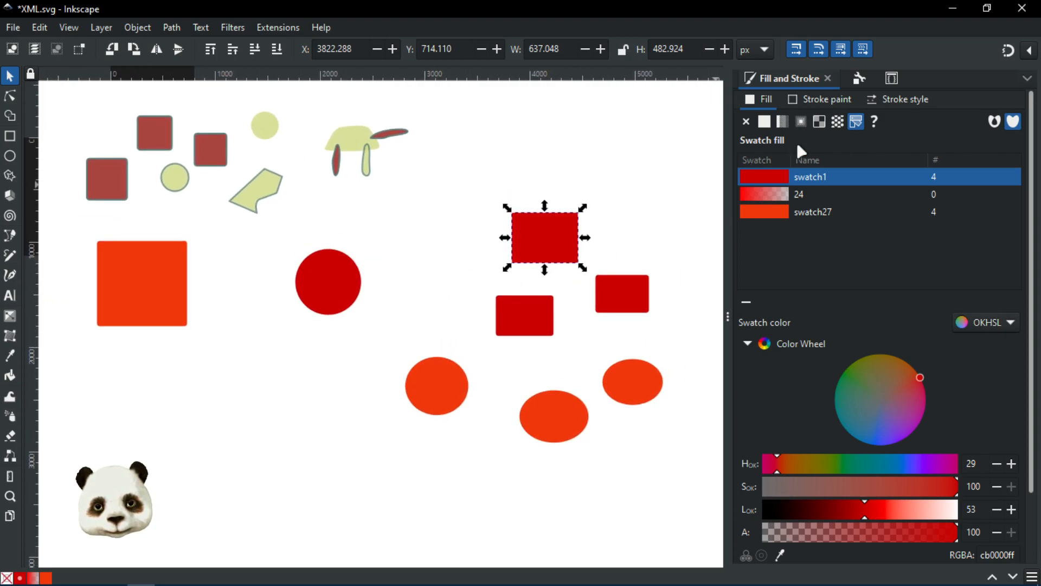
pyautogui.click(226, 319)
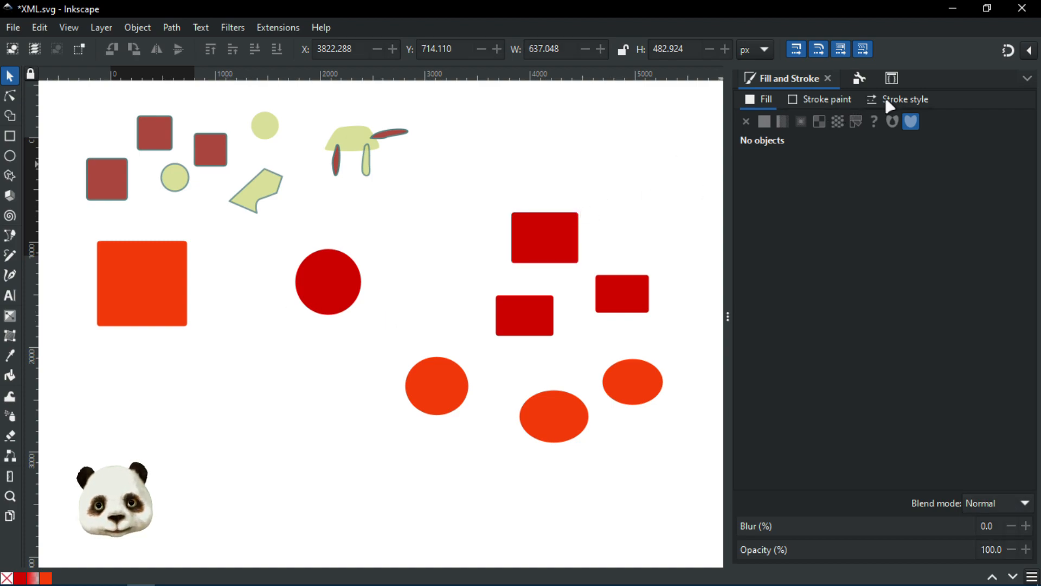
# Step: In Selectors and CSS, review the .t1_element, .t2_element, .t4_elemnt and .t3_element rules
pyautogui.click(885, 82)
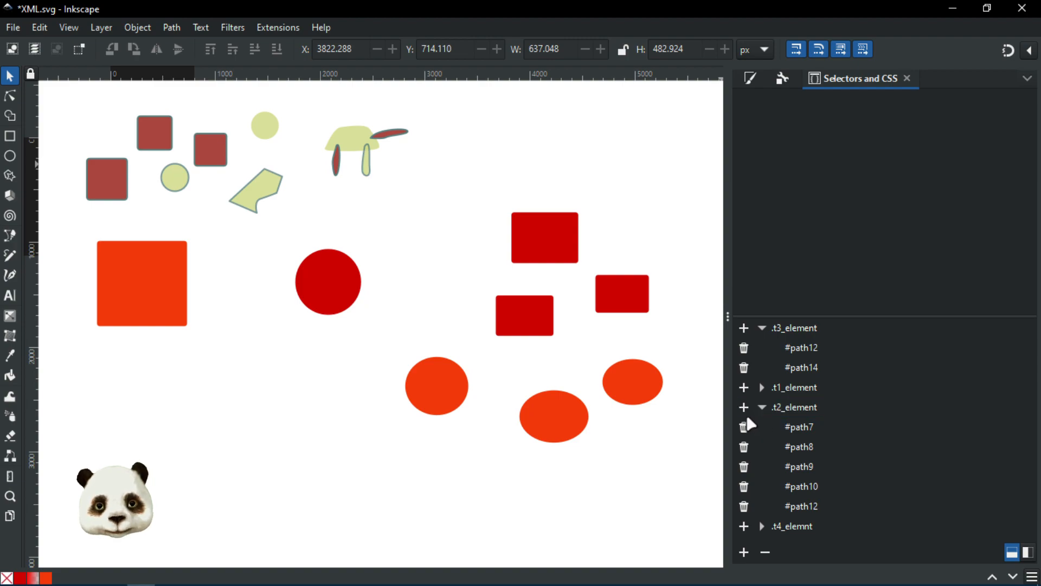
pyautogui.click(794, 415)
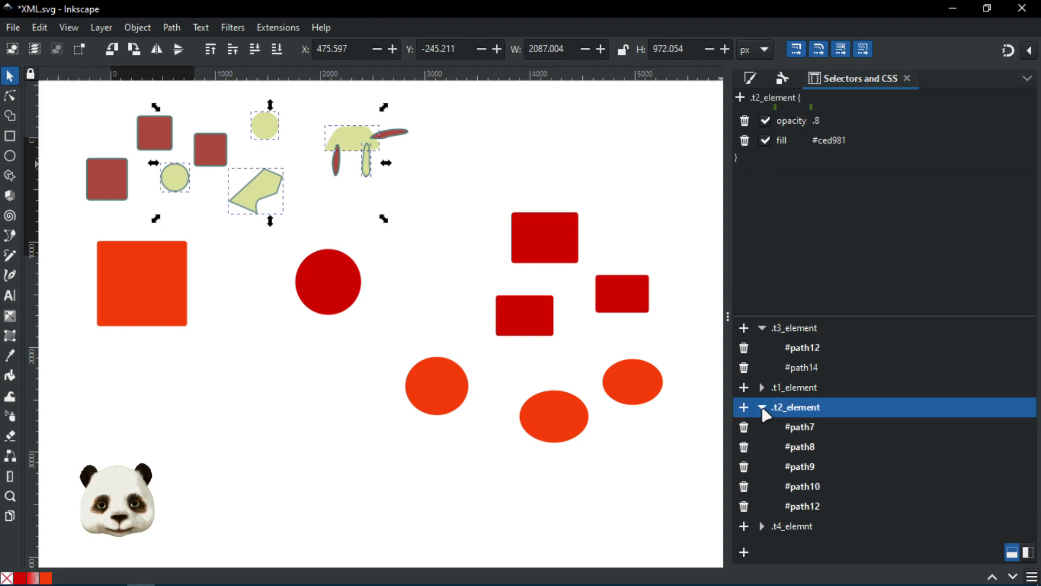
pyautogui.click(761, 408)
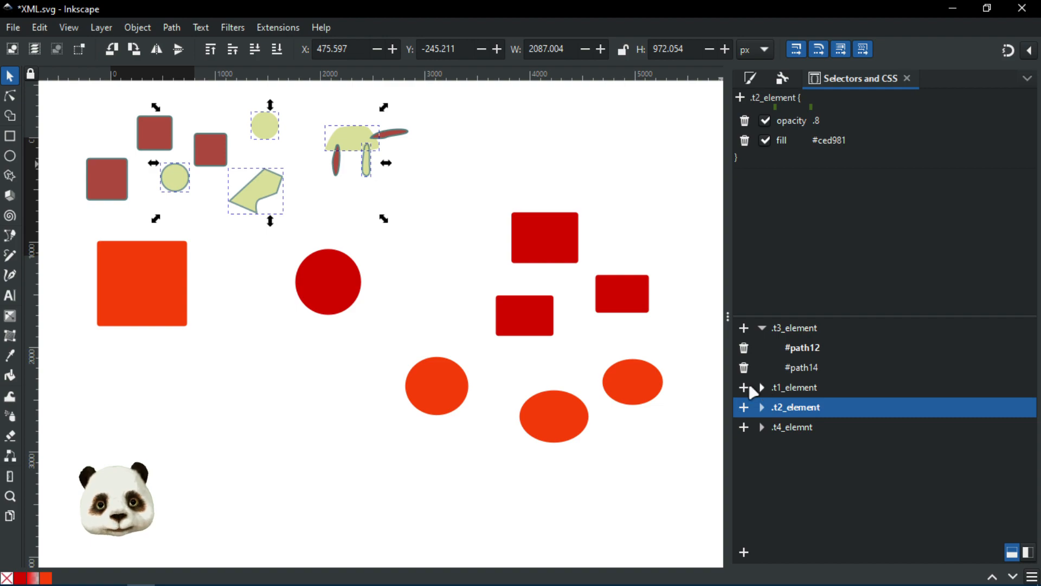
pyautogui.click(759, 327)
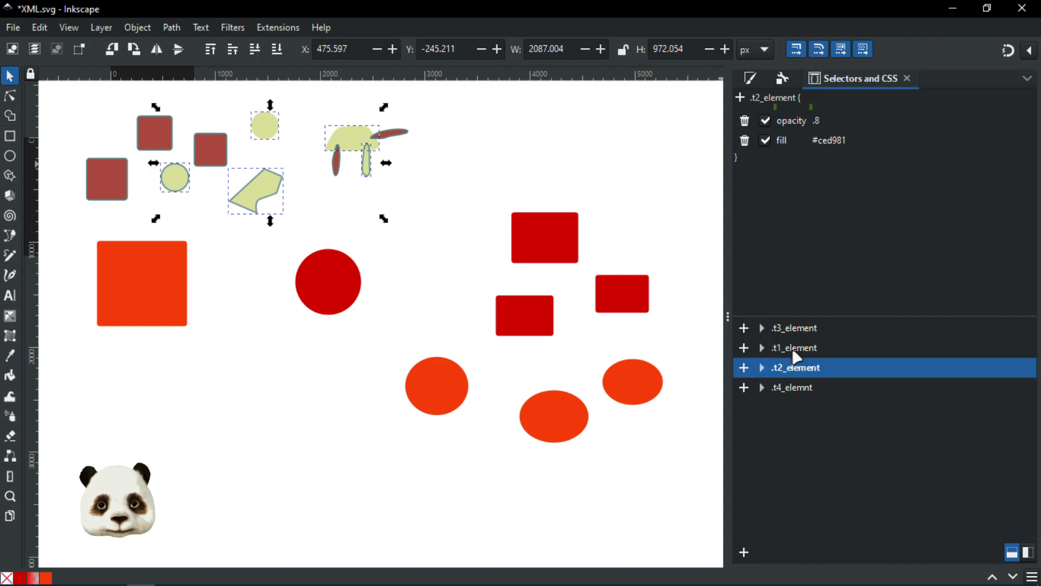
pyautogui.click(793, 350)
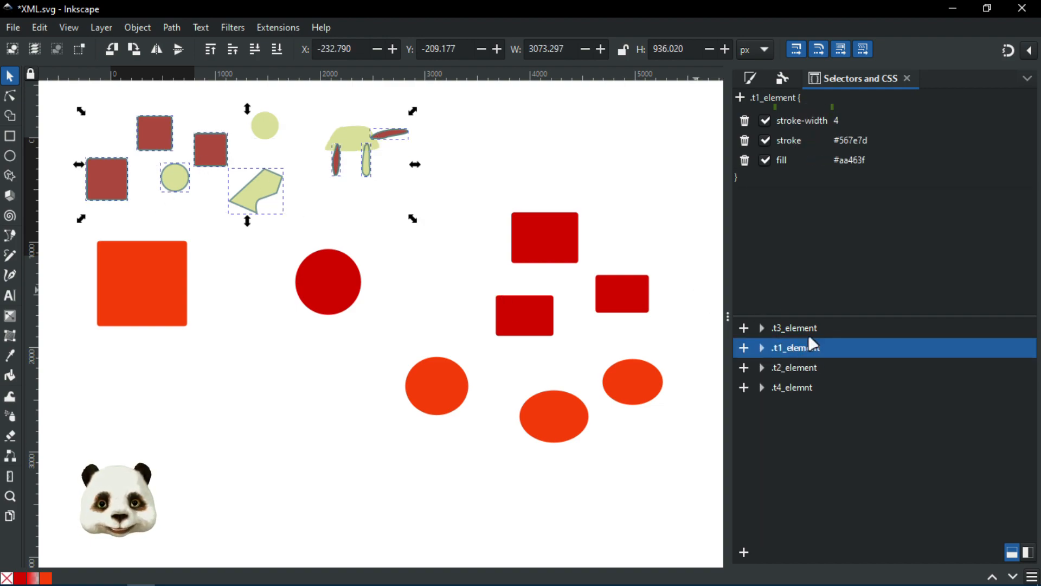
pyautogui.click(801, 369)
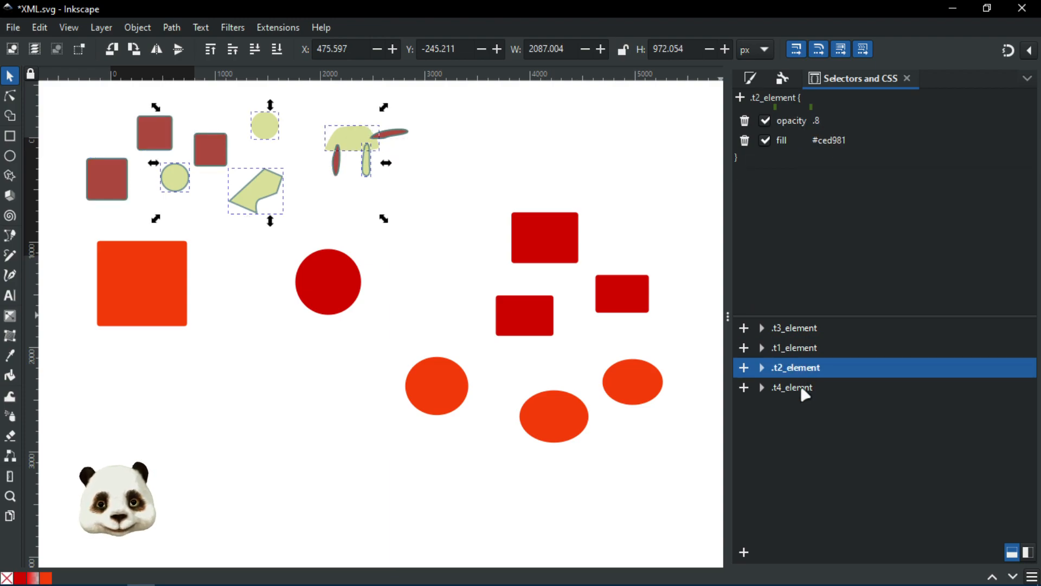
pyautogui.click(801, 388)
pyautogui.click(798, 332)
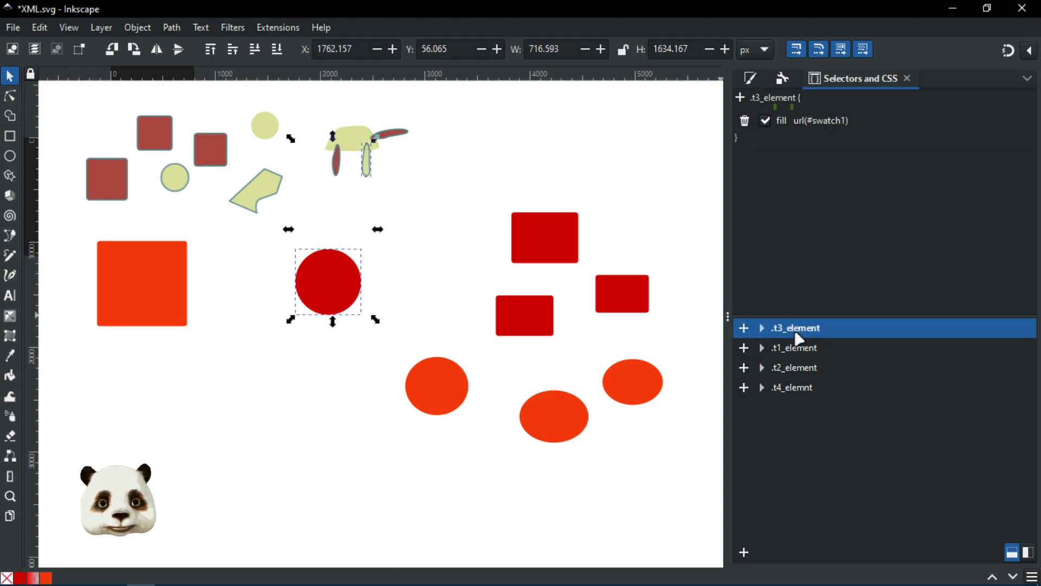
pyautogui.moveTo(449, 286); pyautogui.dragTo(486, 346)
pyautogui.scroll(4, 452, 341)
pyautogui.scroll(-4, 442, 355)
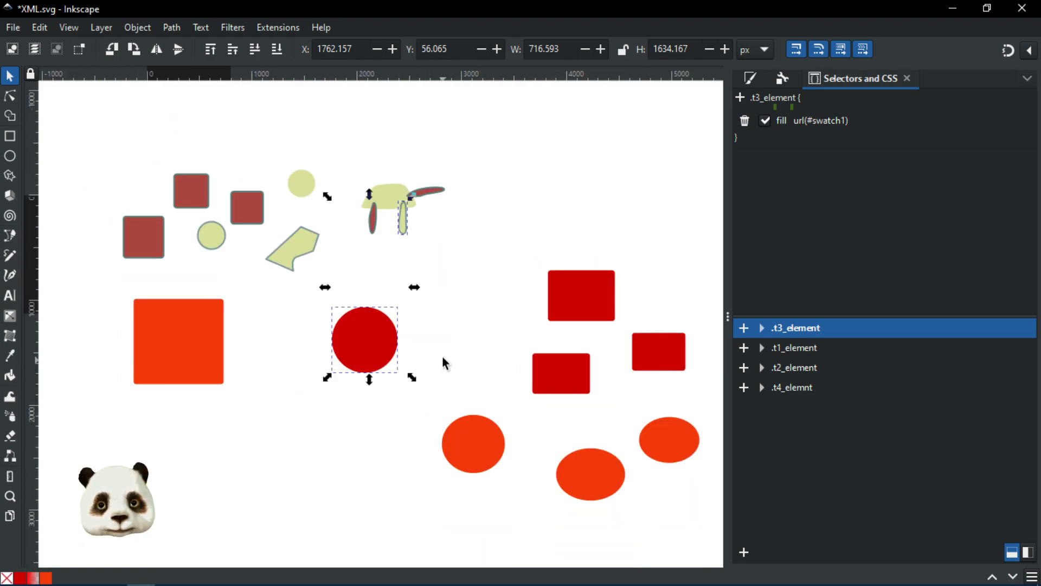
pyautogui.scroll(2, 428, 356)
pyautogui.scroll(-2, 413, 338)
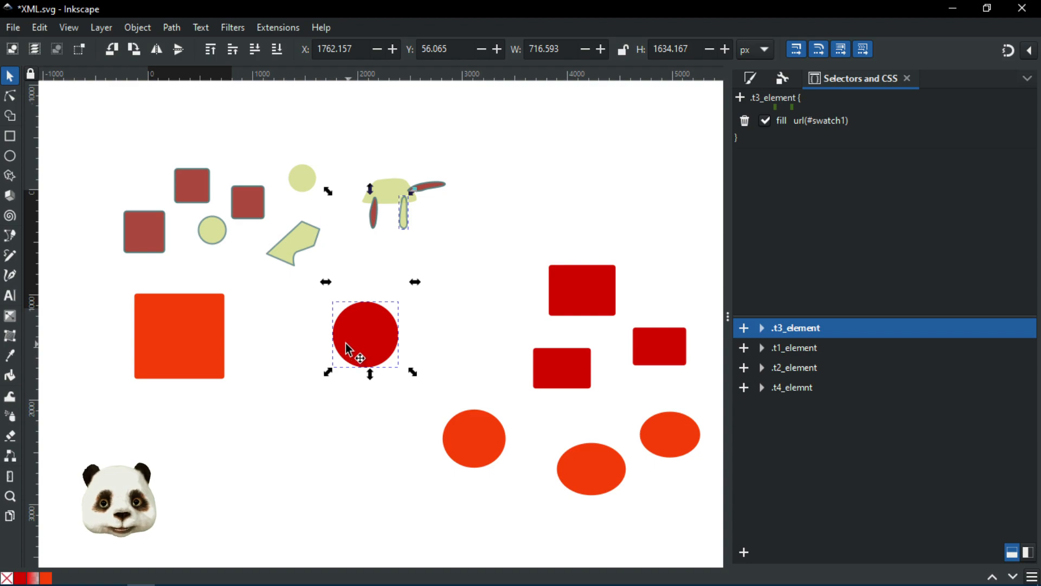
# Step: Remove #path12 from .t3_element and move .t3_element below .t4_elemnt
pyautogui.click(761, 329)
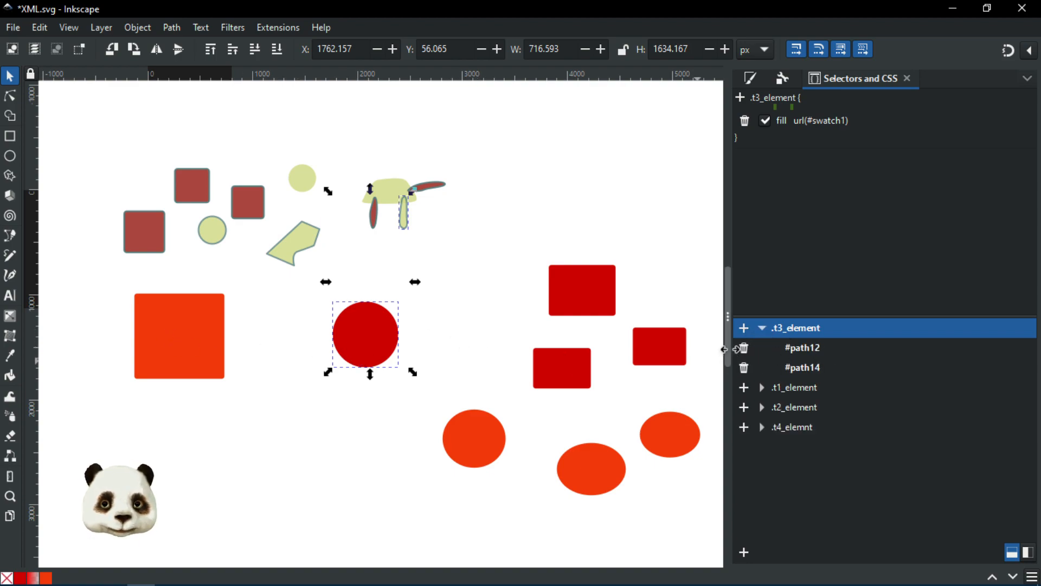
pyautogui.click(408, 223)
pyautogui.press('Escape')
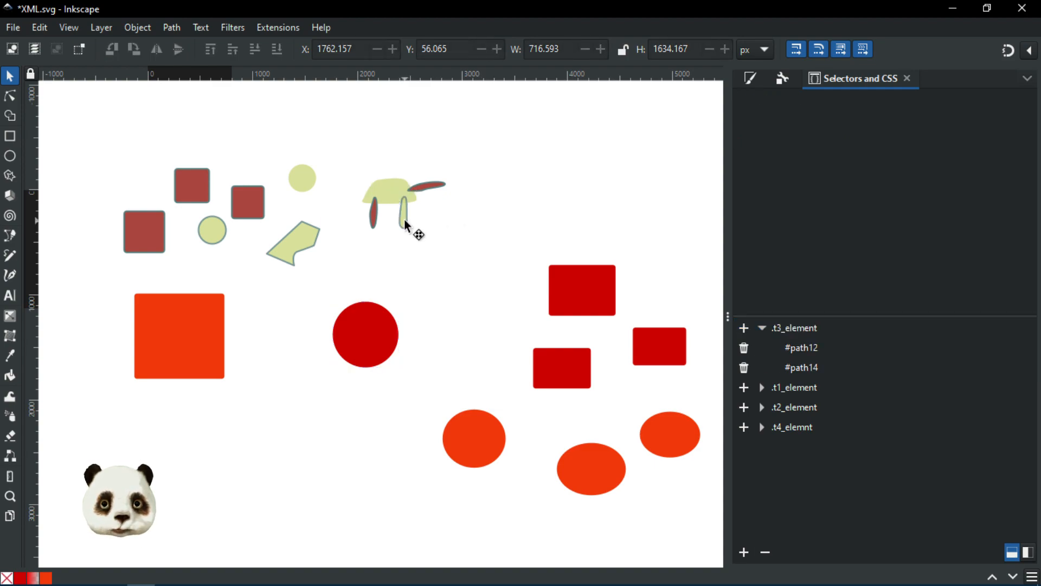
pyautogui.click(405, 219)
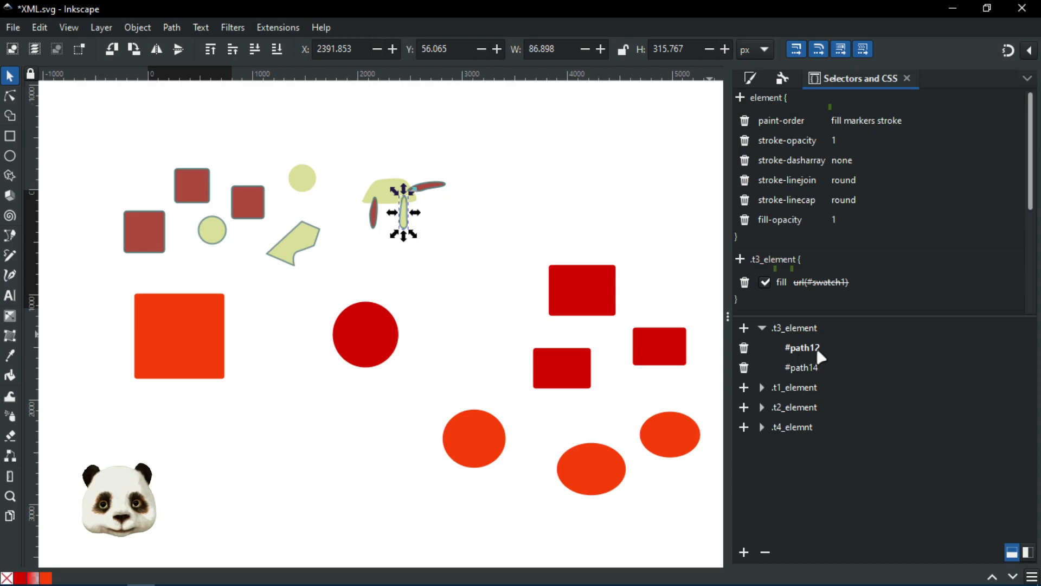
pyautogui.click(745, 354)
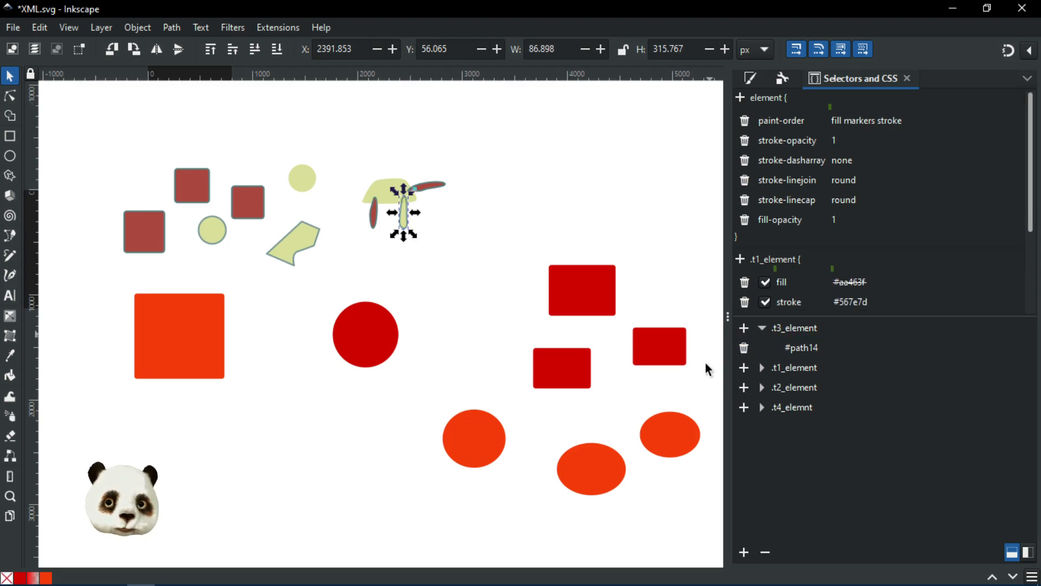
pyautogui.click(795, 329)
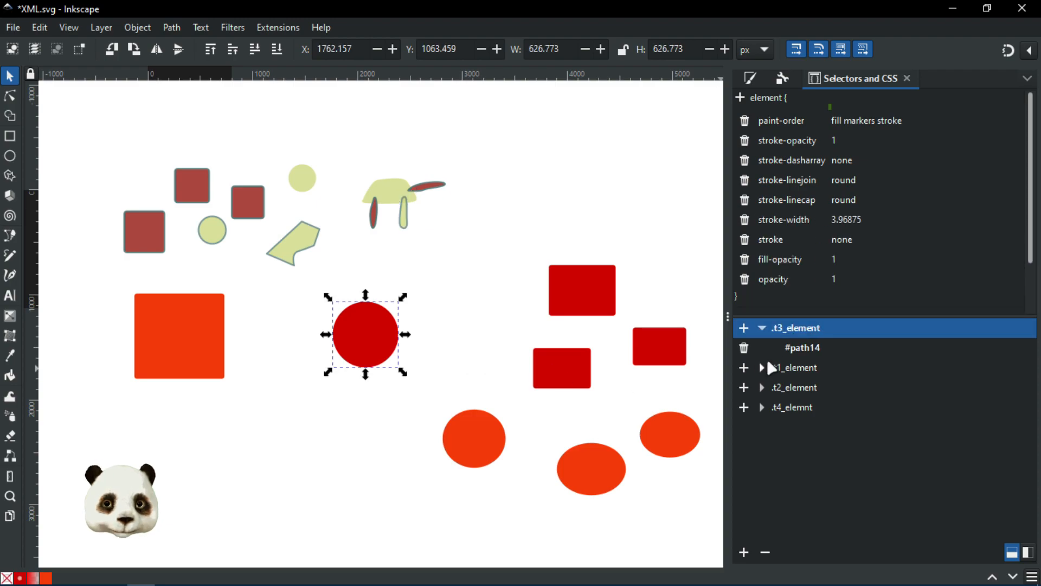
pyautogui.moveTo(806, 333); pyautogui.dragTo(872, 411)
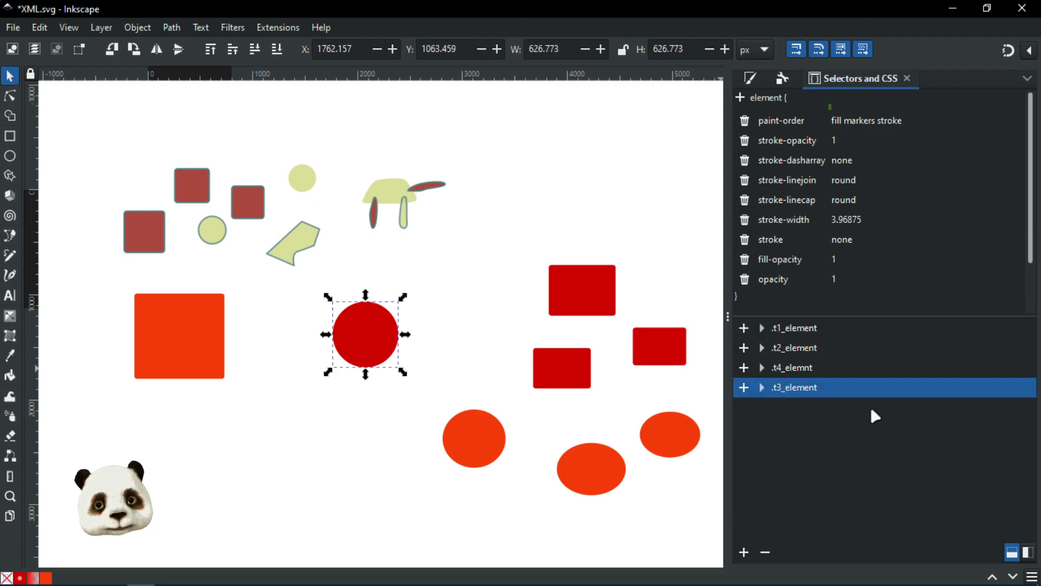
# Step: Re-add the leg shape to .t3_element, then remove #path12 again so only #path14 remains
pyautogui.click(408, 227)
pyautogui.click(762, 388)
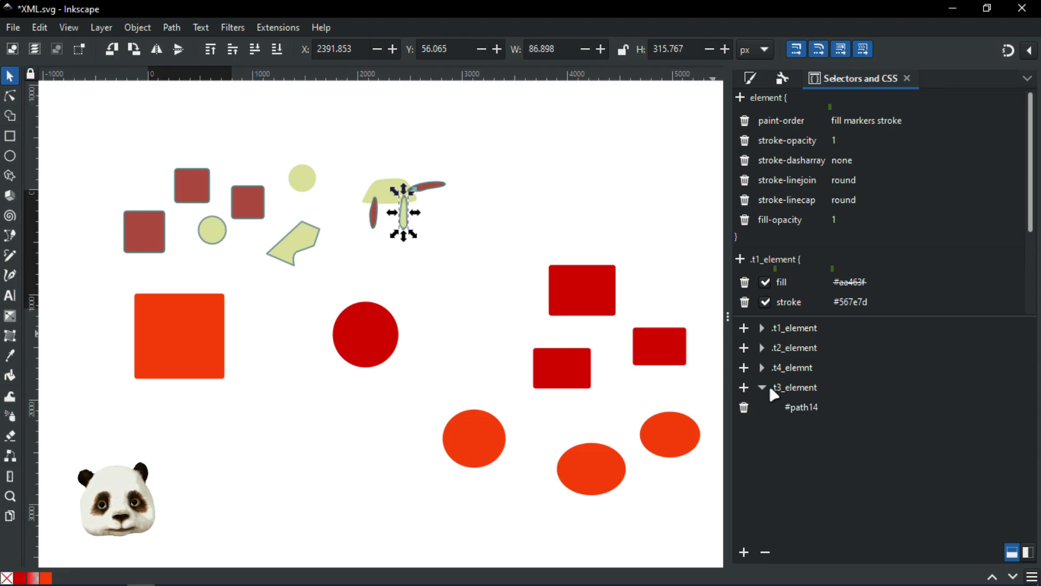
pyautogui.click(744, 387)
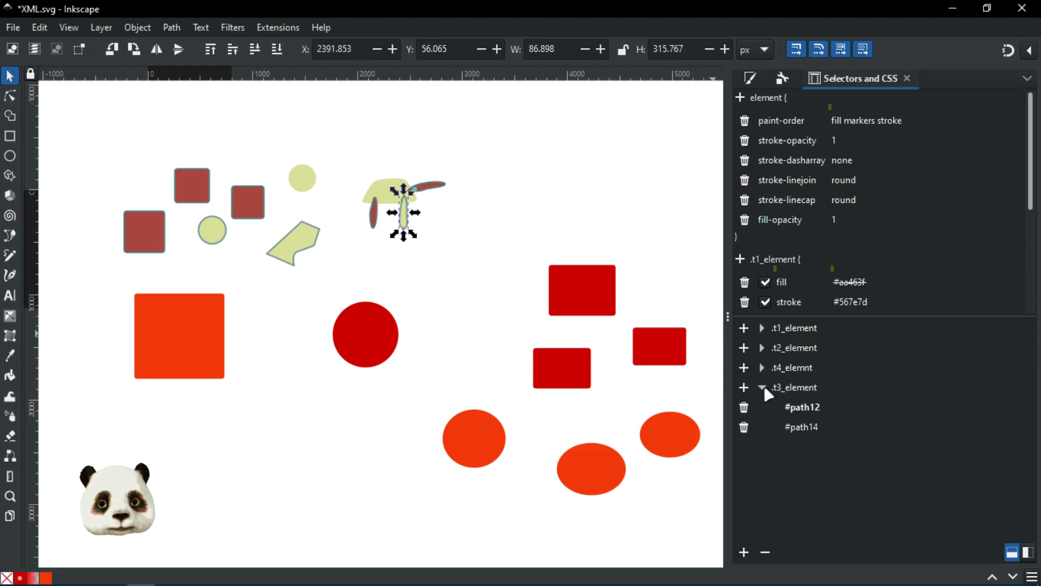
pyautogui.scroll(2, 396, 318)
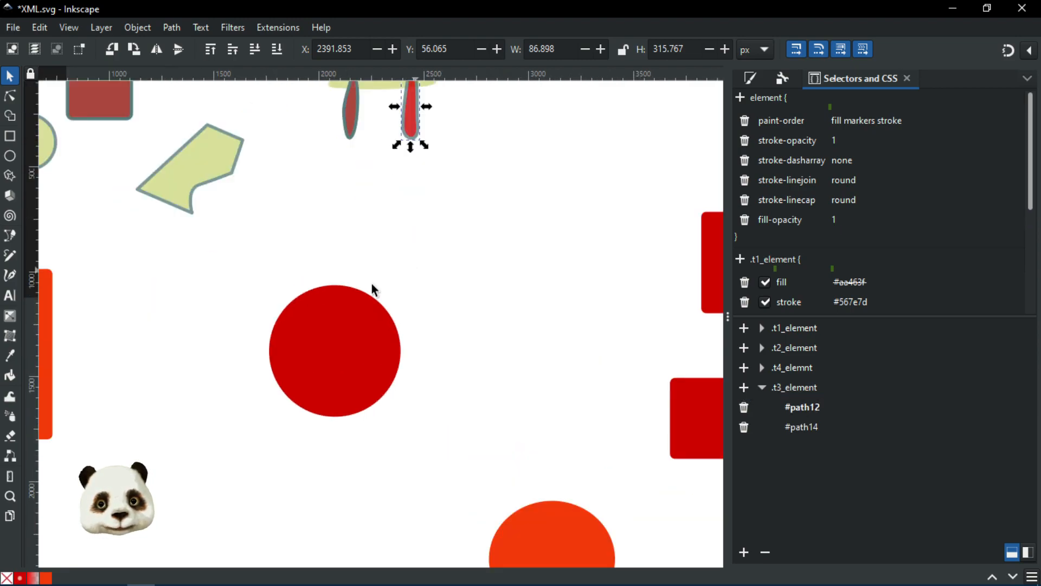
pyautogui.click(744, 407)
pyautogui.scroll(-2, 563, 269)
pyautogui.moveTo(561, 265); pyautogui.dragTo(479, 302)
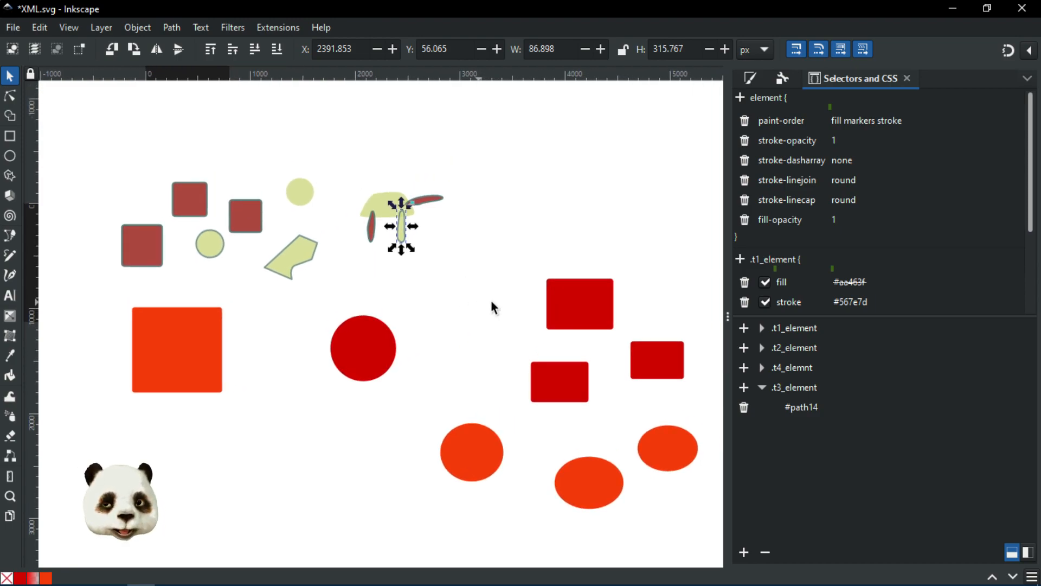
pyautogui.click(490, 300)
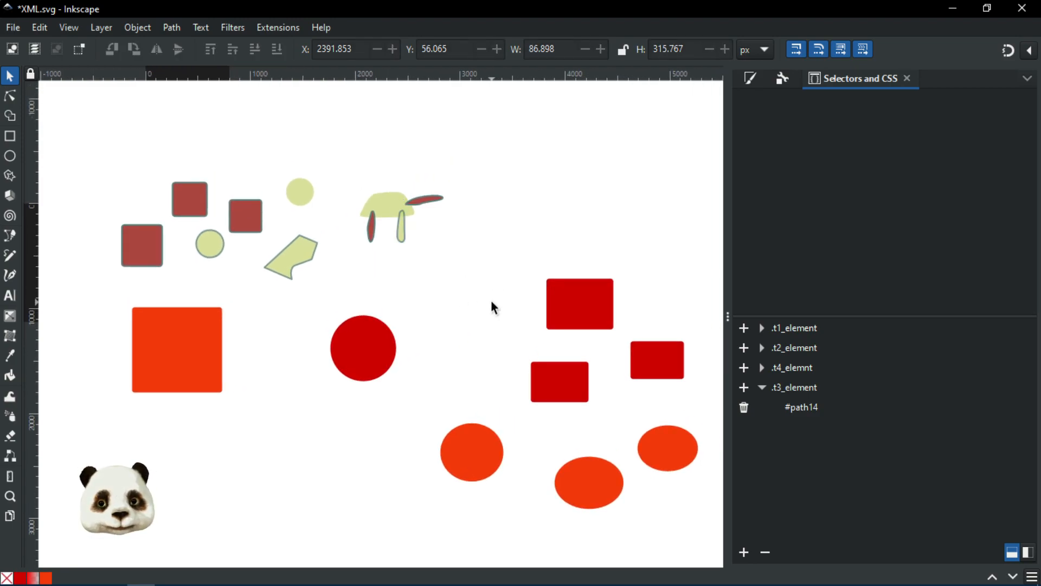
pyautogui.scroll(-2, 480, 287)
pyautogui.scroll(2, 480, 288)
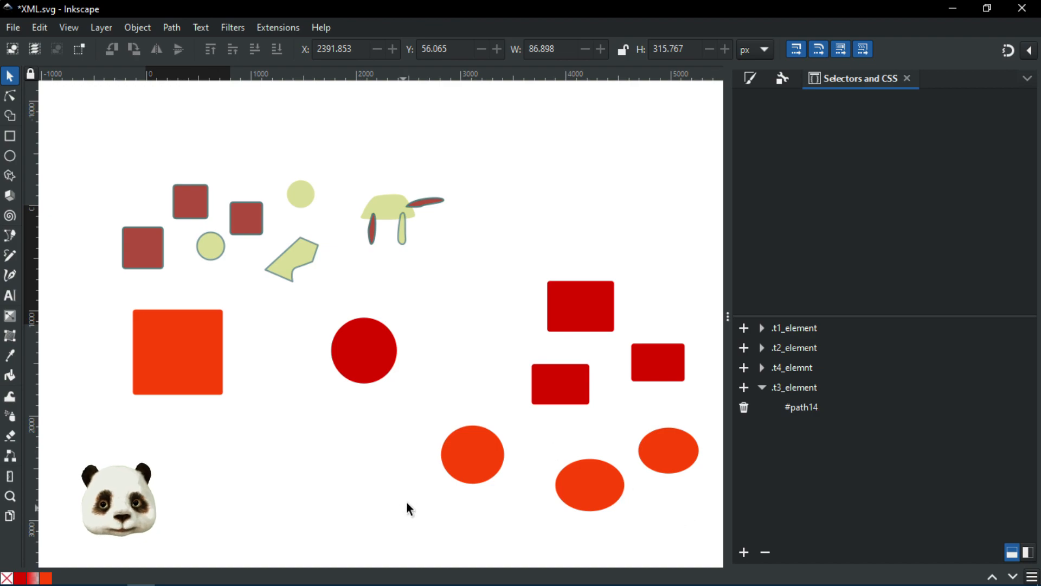
pyautogui.press('super')
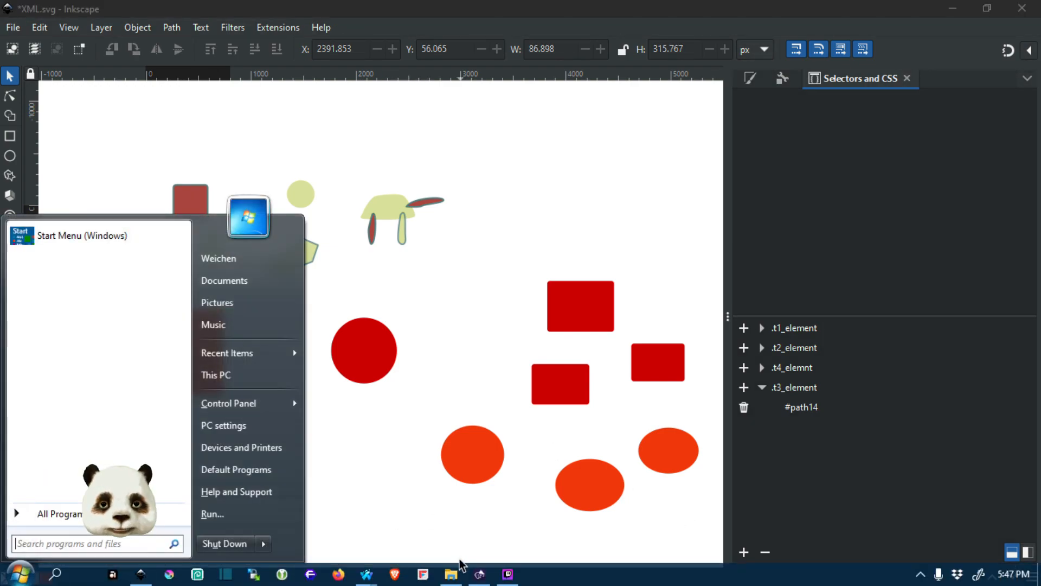
# Step: Open Wolfy Variants.svg from Graphic > Wolfy > variants and minimize File Explorer
pyautogui.click(453, 573)
pyautogui.click(220, 162)
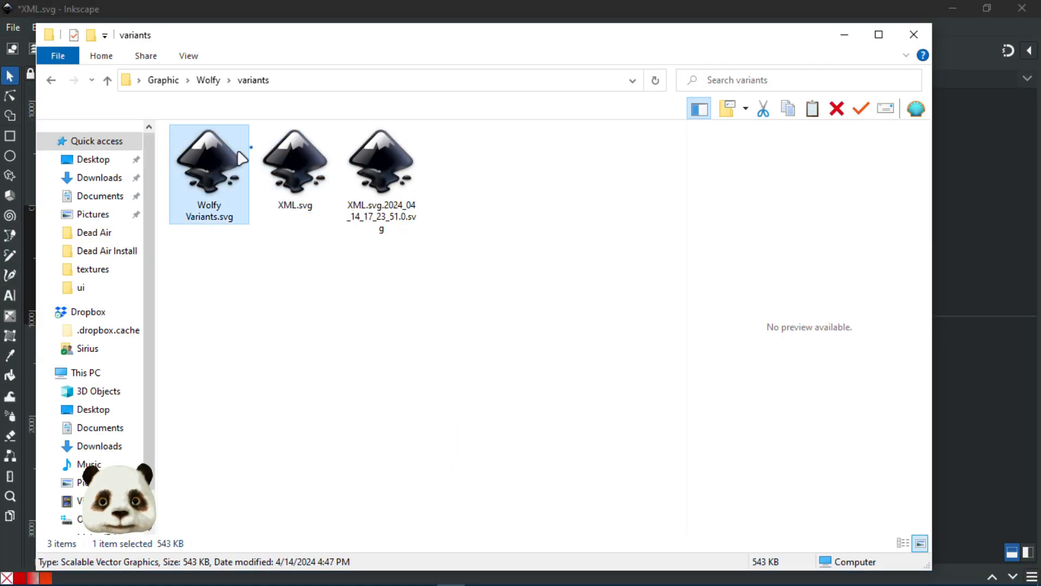
pyautogui.click(843, 38)
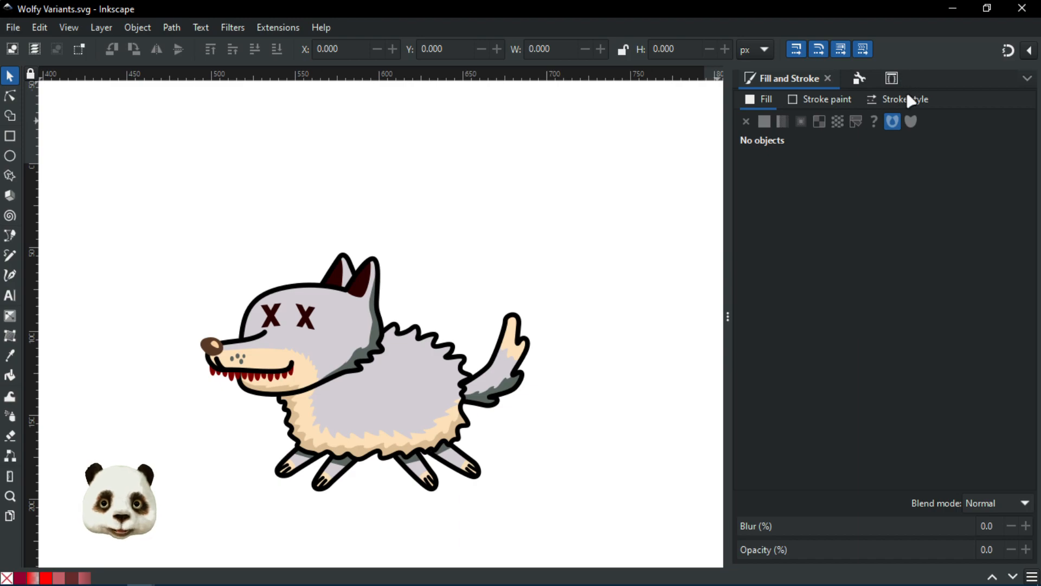
# Step: Center the wolf and inspect the .w2_brown_fur (fill #1f1302) and .w2_white_fur CSS rules
pyautogui.moveTo(440, 471)
pyautogui.mouseDown()
pyautogui.moveTo(467, 453)
pyautogui.moveTo(470, 431)
pyautogui.mouseUp()
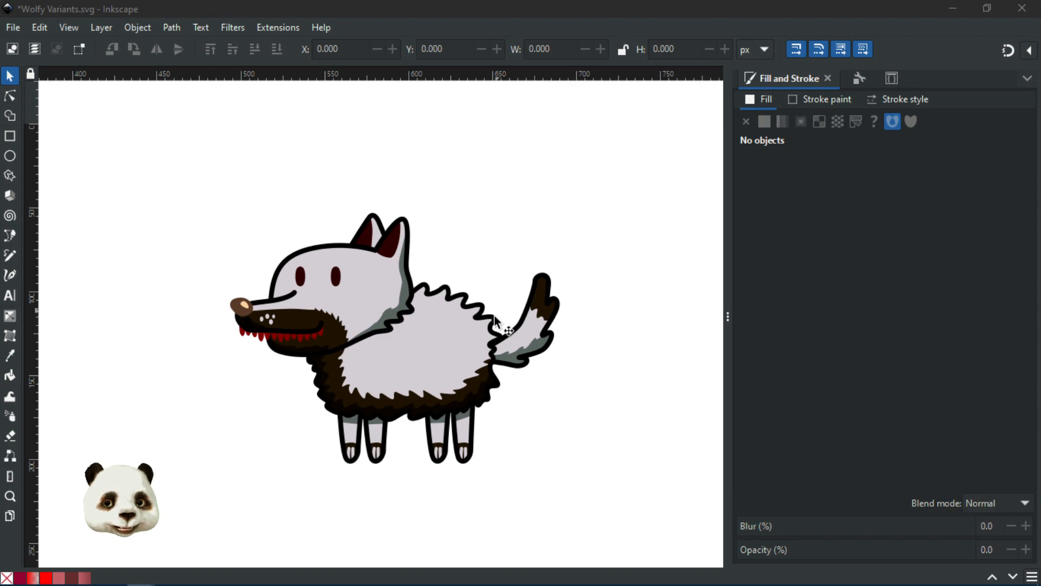
pyautogui.scroll(-2, 551, 364)
pyautogui.scroll(3, 498, 385)
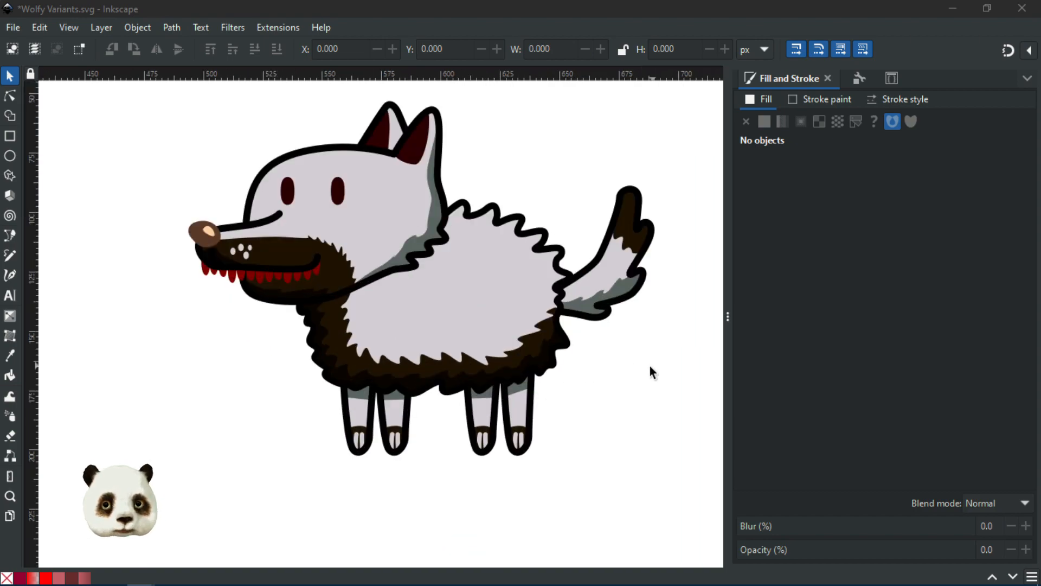
pyautogui.hscroll(3, 586, 386)
pyautogui.scroll(1, 585, 386)
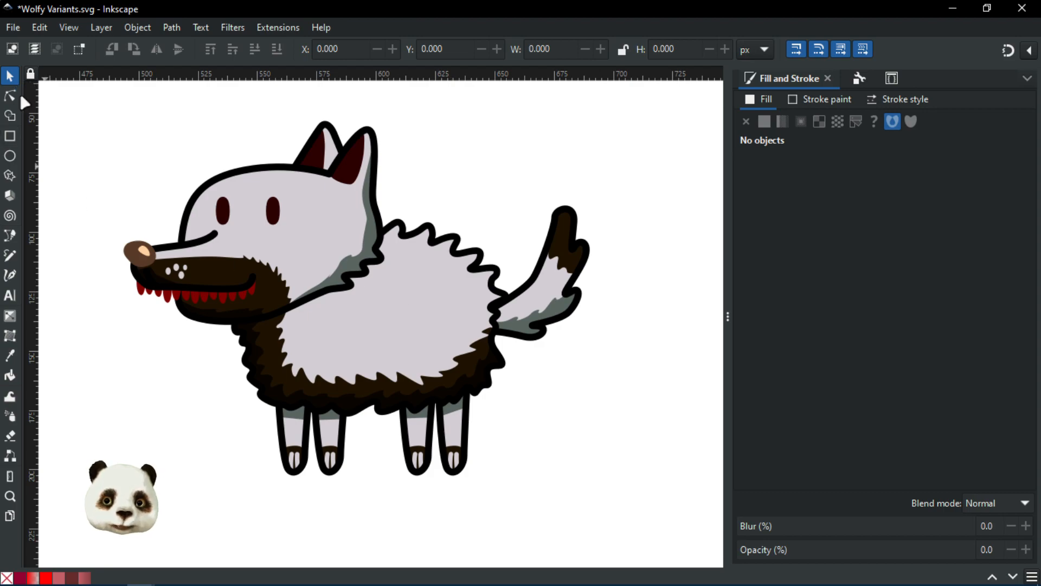
pyautogui.click(892, 78)
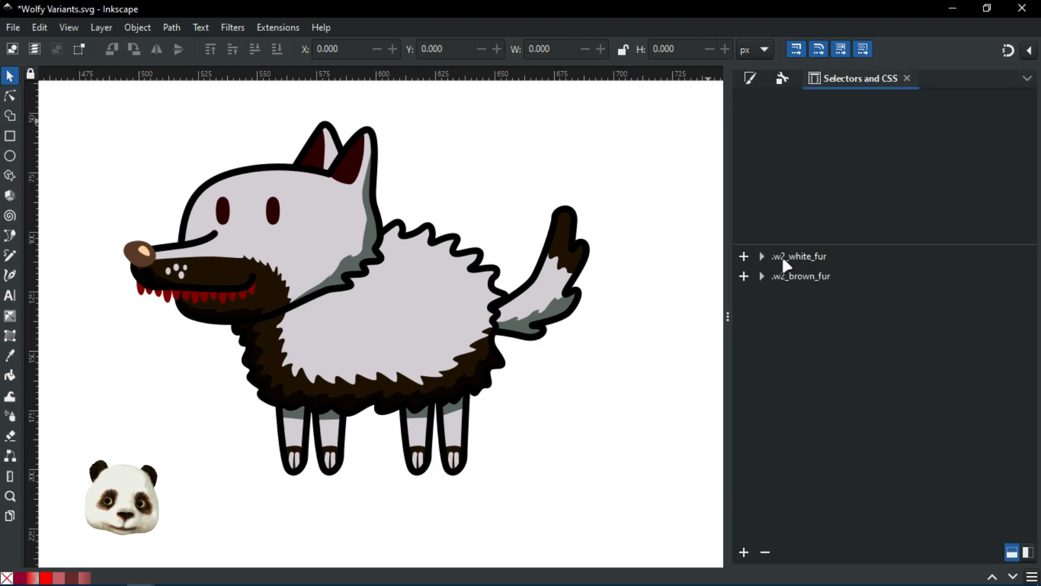
pyautogui.click(810, 278)
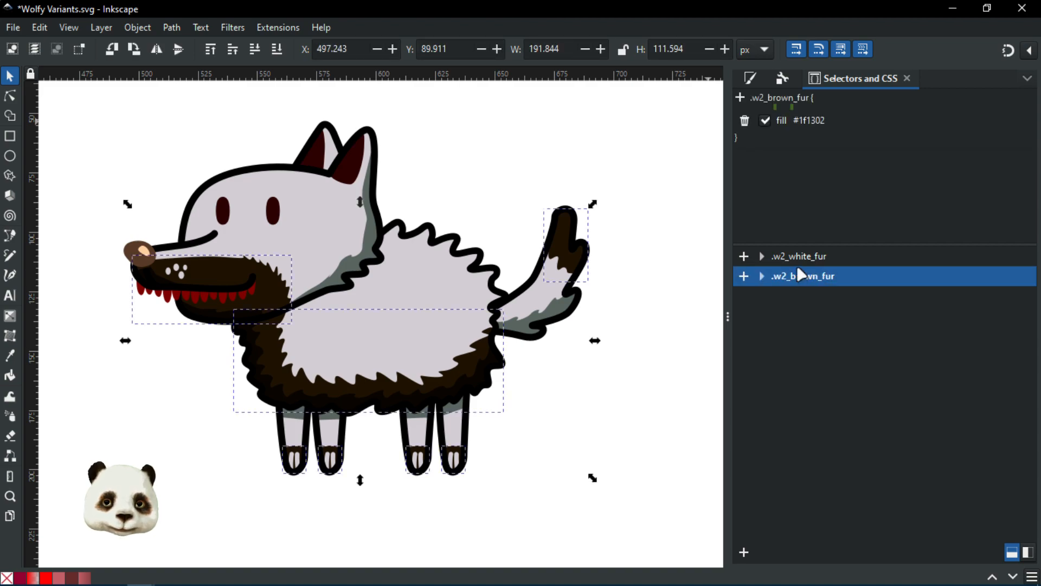
pyautogui.click(797, 258)
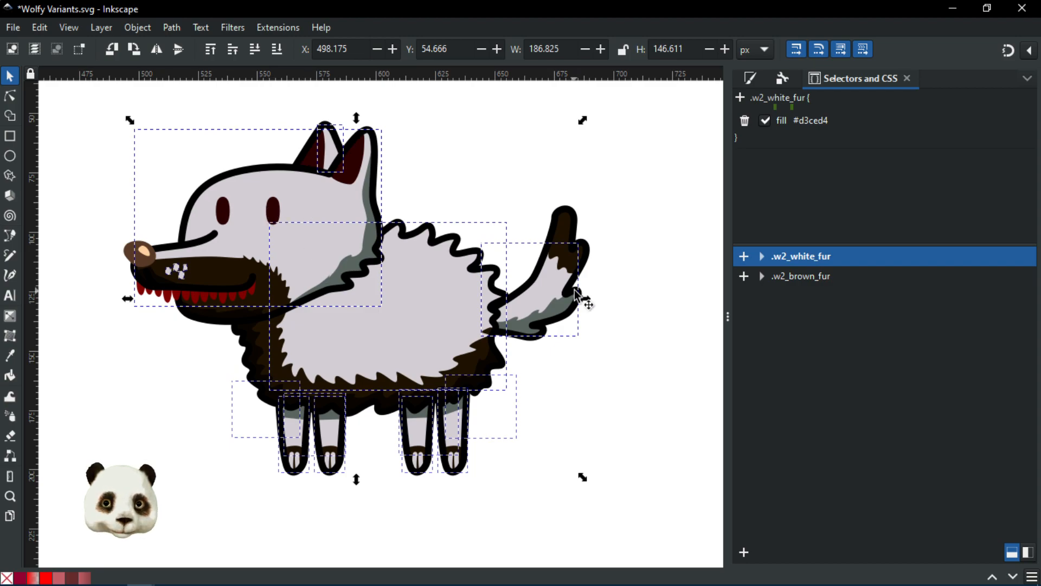
pyautogui.click(798, 278)
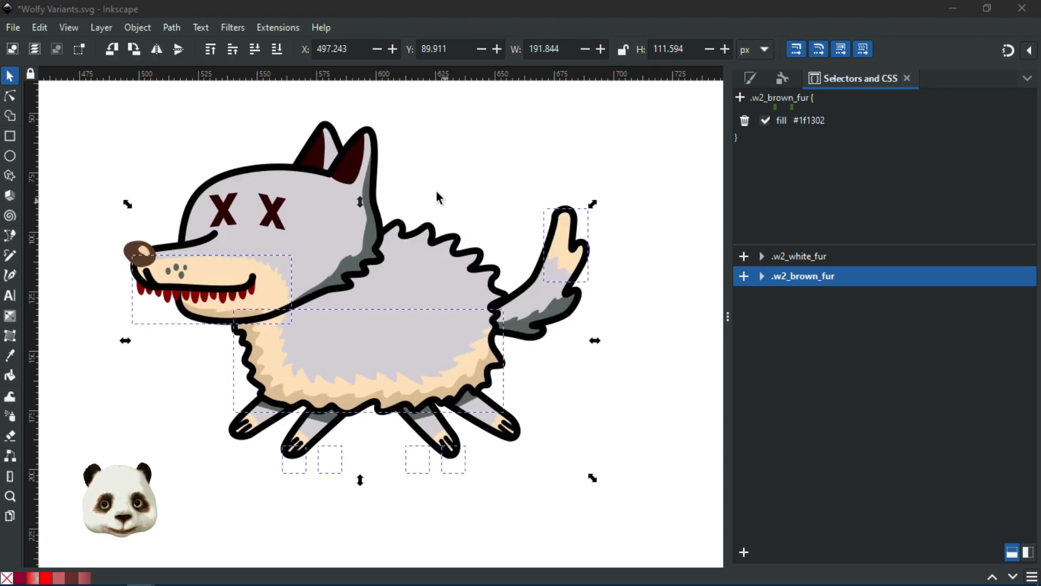
# Step: With the Node tool, select the wolf's cream belly, tail and muzzle fur paths
pyautogui.click(477, 180)
pyautogui.click(10, 96)
pyautogui.click(306, 295)
pyautogui.scroll(4, 277, 295)
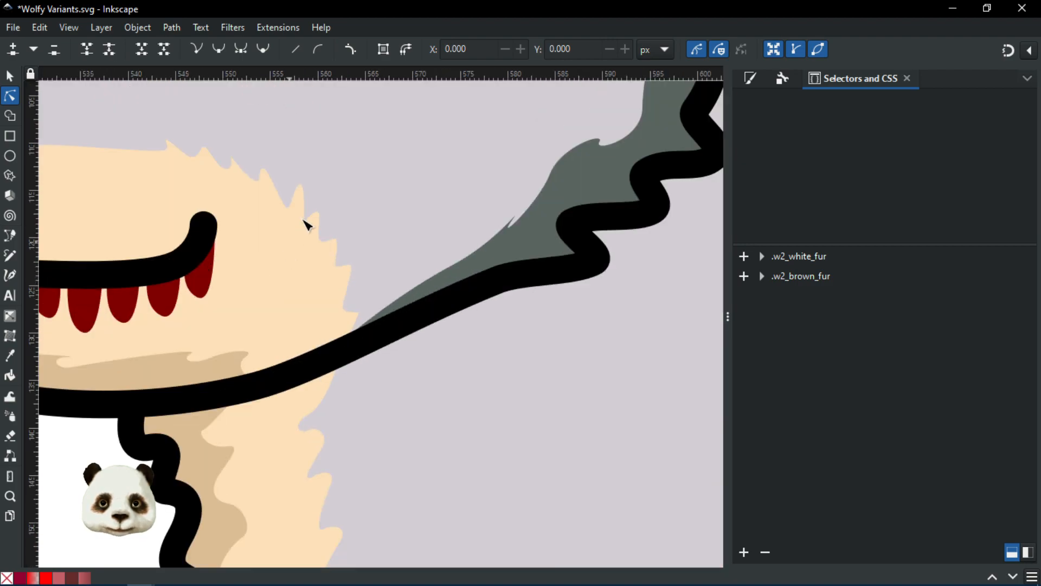
pyautogui.scroll(-3, 276, 275)
pyautogui.click(317, 362)
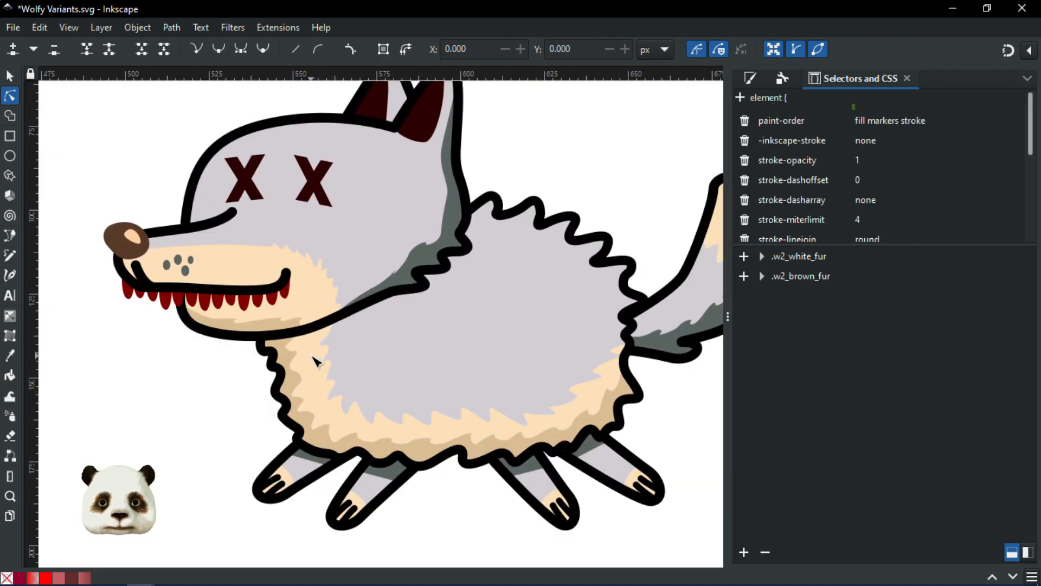
pyautogui.moveTo(664, 259); pyautogui.dragTo(396, 273)
pyautogui.scroll(2, 416, 258)
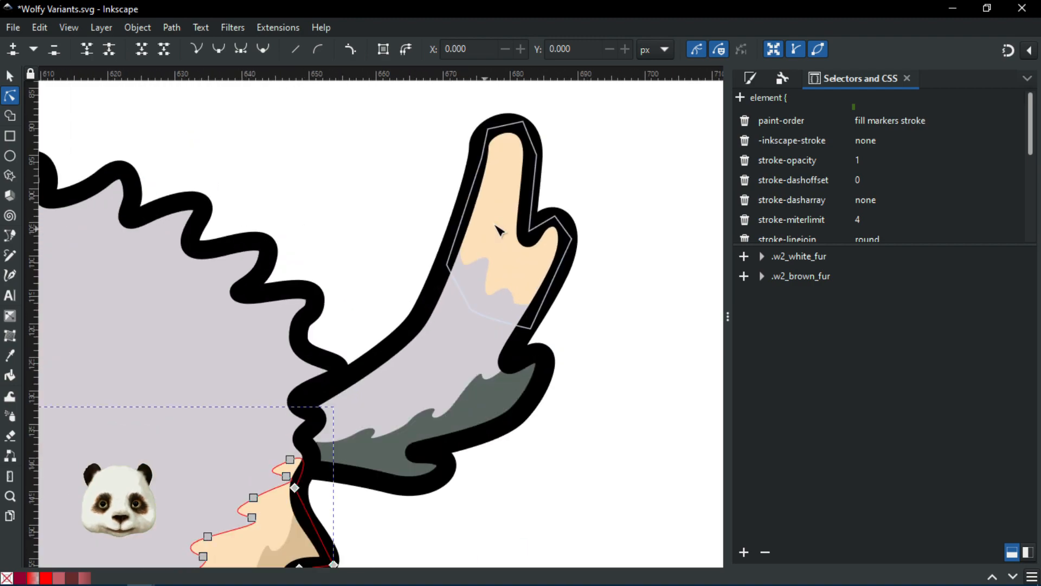
pyautogui.keyDown('shift'); pyautogui.click(502, 246); pyautogui.keyUp('shift')
pyautogui.scroll(-4, 485, 251)
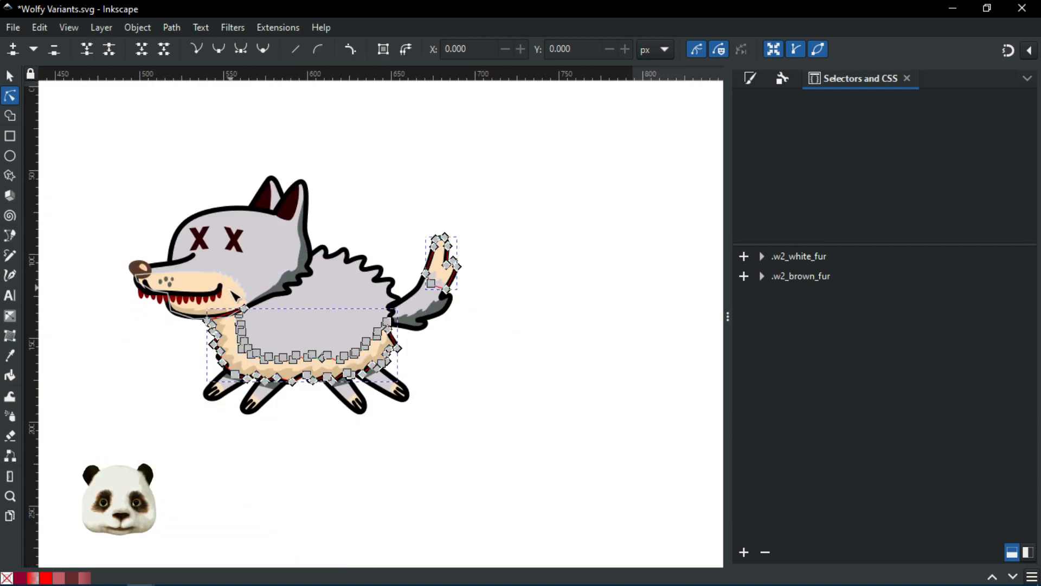
pyautogui.scroll(4, 480, 252)
pyautogui.keyDown('shift'); pyautogui.click(488, 245); pyautogui.keyUp('shift')
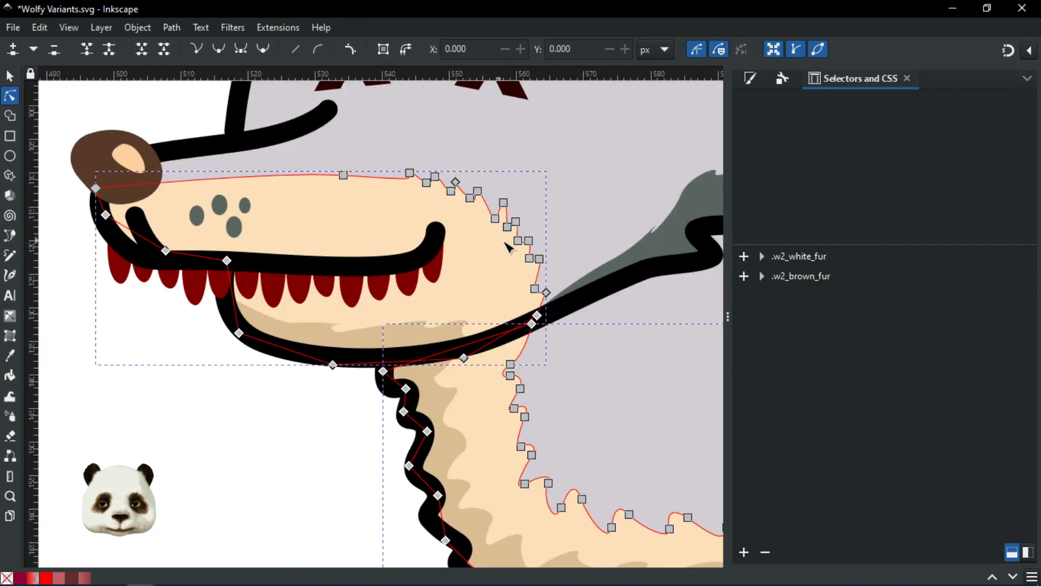
pyautogui.scroll(-2, 606, 251)
pyautogui.moveTo(601, 242); pyautogui.dragTo(346, 275)
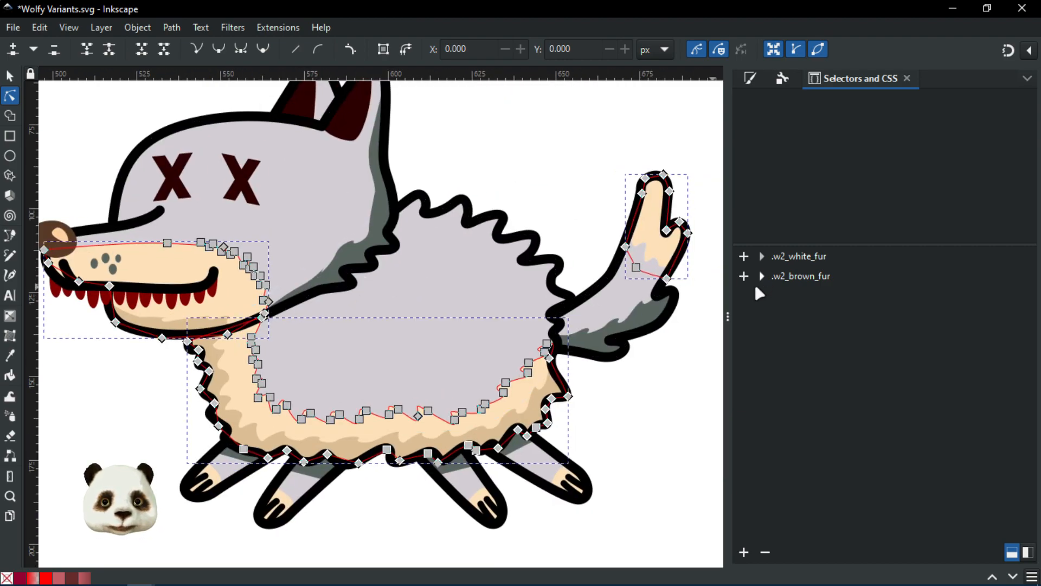
# Step: Add the cream fur of all four feet to the selection
pyautogui.scroll(3, 586, 470)
pyautogui.scroll(2, 581, 464)
pyautogui.keyDown('shift'); pyautogui.click(583, 425); pyautogui.keyUp('shift')
pyautogui.moveTo(327, 464); pyautogui.dragTo(670, 273)
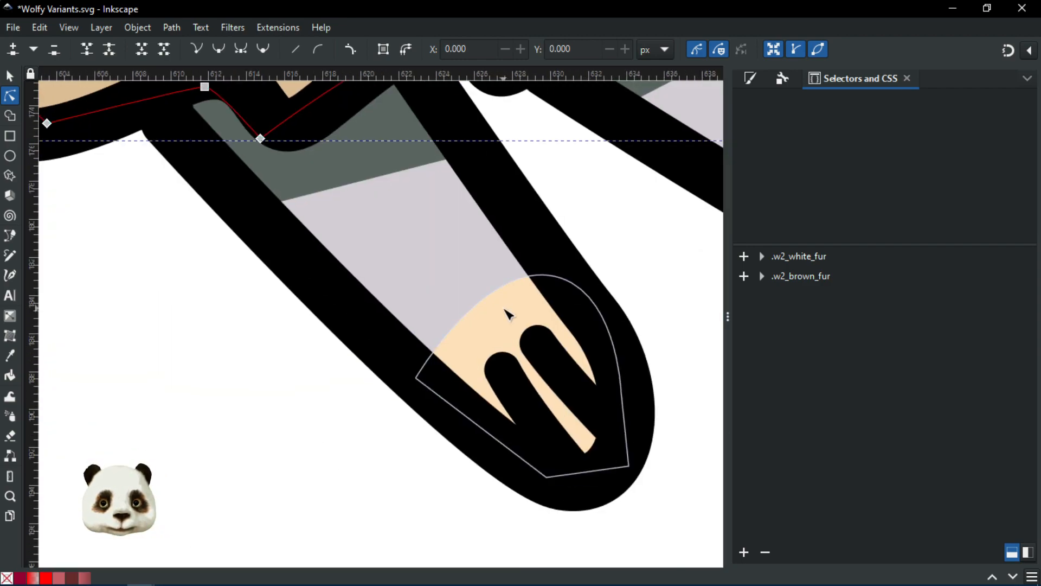
pyautogui.keyDown('shift'); pyautogui.click(491, 320); pyautogui.keyUp('shift')
pyautogui.scroll(-3, 490, 320)
pyautogui.moveTo(186, 378); pyautogui.dragTo(551, 367)
pyautogui.scroll(2, 535, 350)
pyautogui.keyDown('shift'); pyautogui.click(416, 304); pyautogui.keyUp('shift')
pyautogui.keyDown('shift'); pyautogui.click(134, 208); pyautogui.keyUp('shift')
pyautogui.scroll(-4, 277, 253)
pyautogui.moveTo(459, 299); pyautogui.dragTo(454, 482)
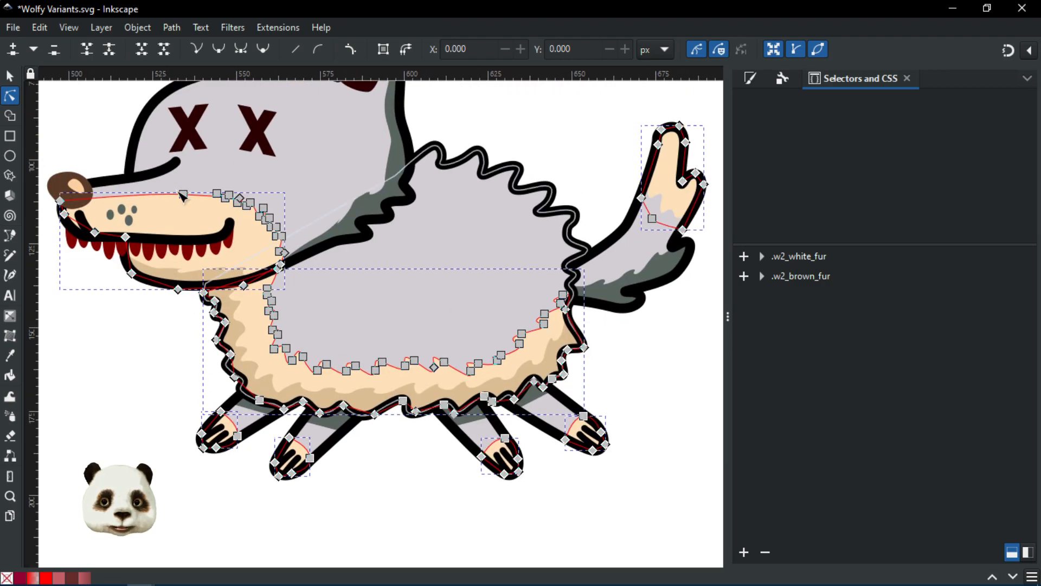
# Step: Add the selected fur paths to .w2_brown_fur, check .w2_white_fur, then select the wolf group
pyautogui.click(744, 276)
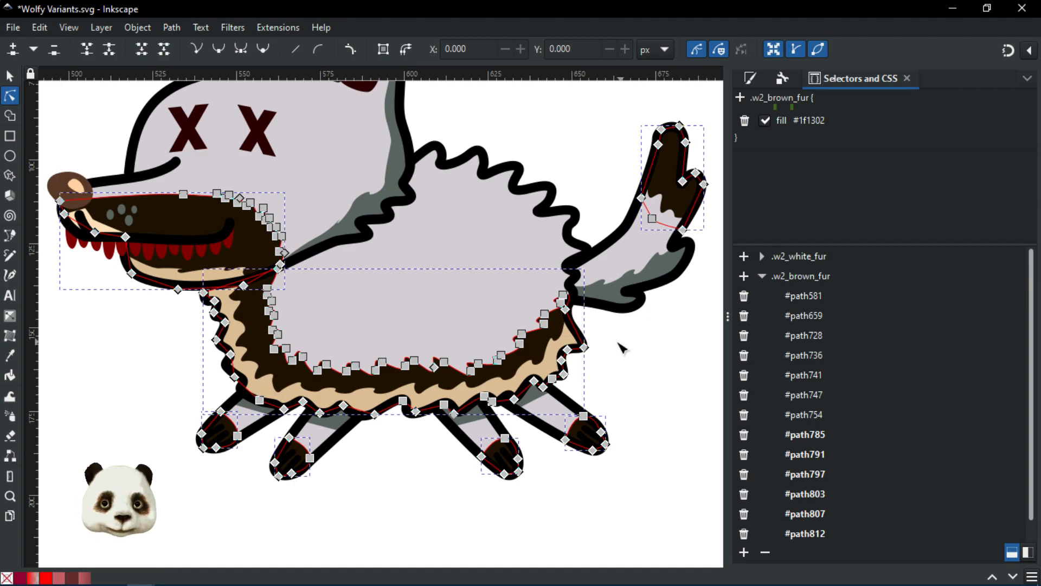
pyautogui.click(645, 349)
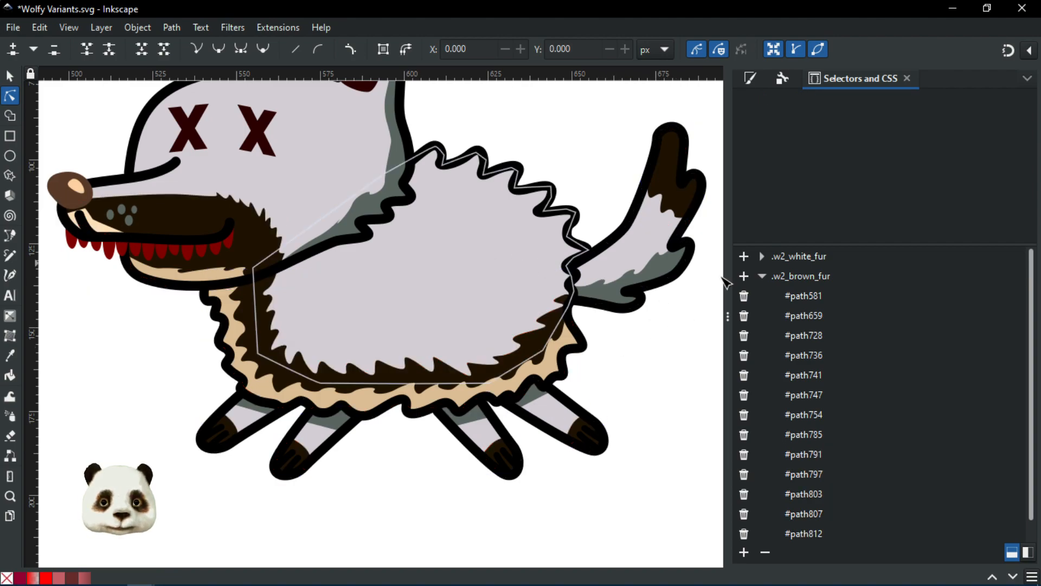
pyautogui.click(812, 264)
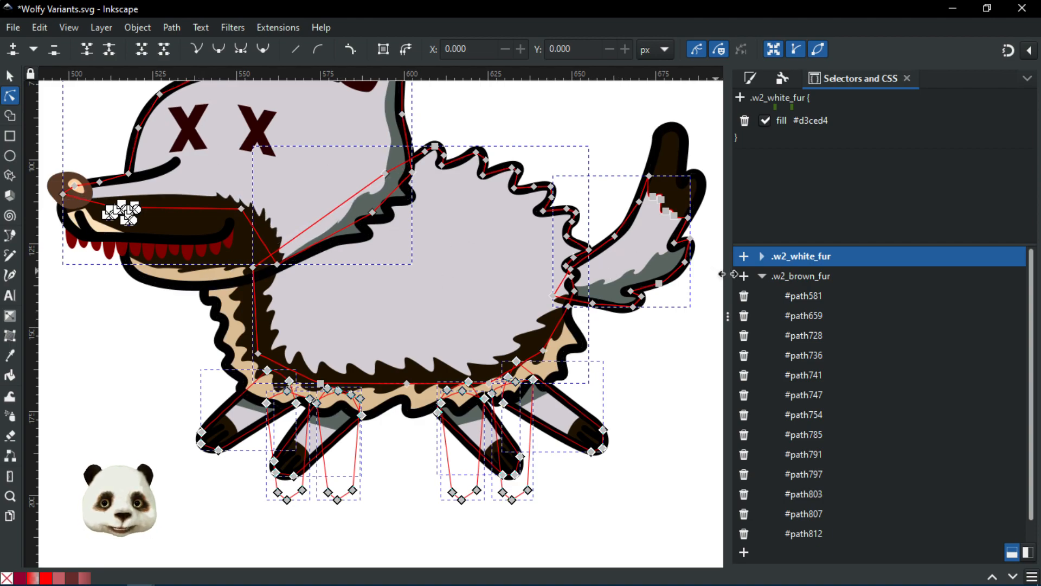
pyautogui.click(761, 274)
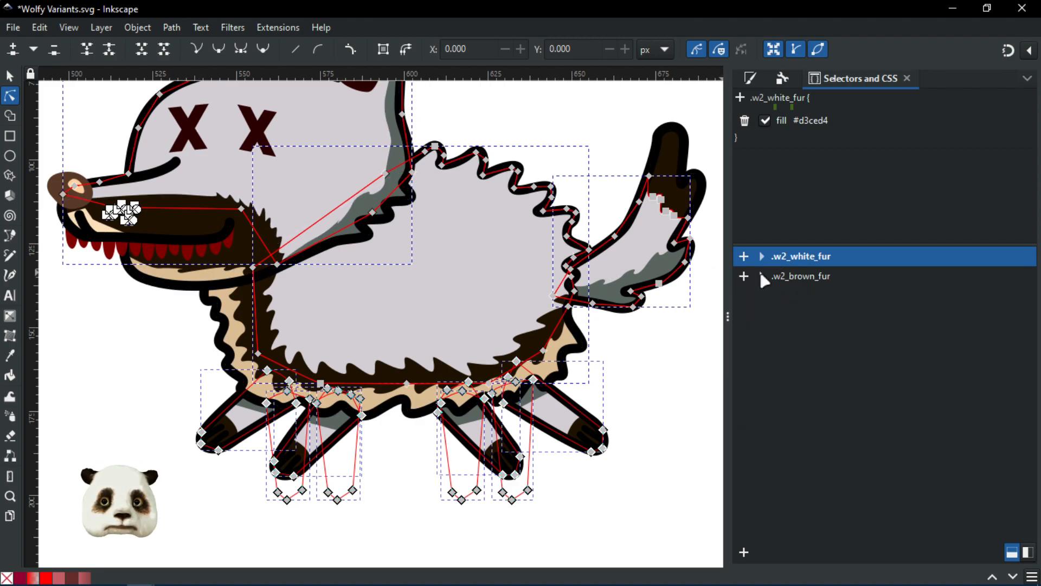
pyautogui.click(672, 364)
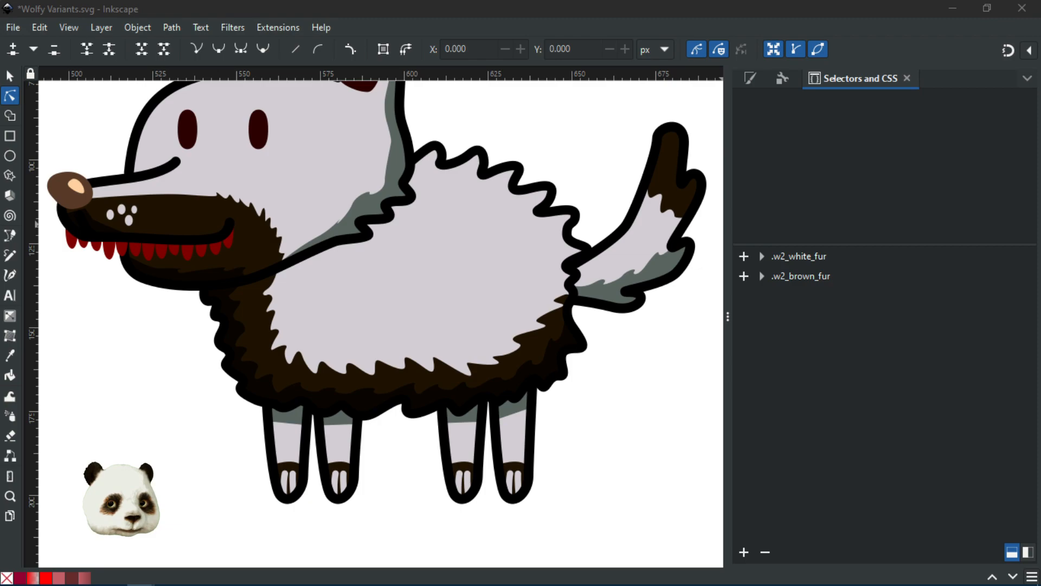
pyautogui.click(193, 283)
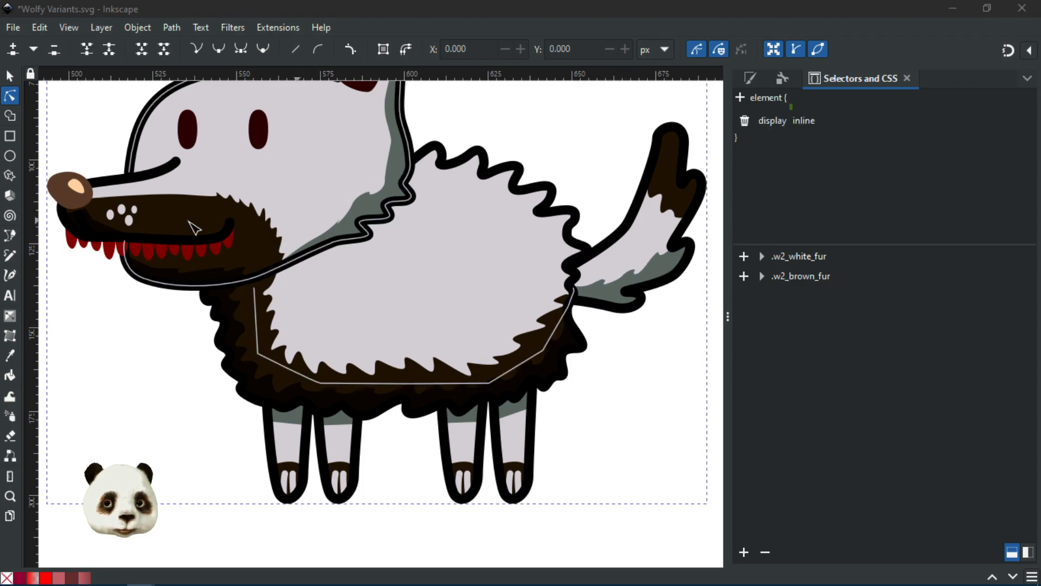
# Step: Select the dark belly shading and start Merge Styles into CSS with class name w2_brown_fur_shade
pyautogui.click(241, 338)
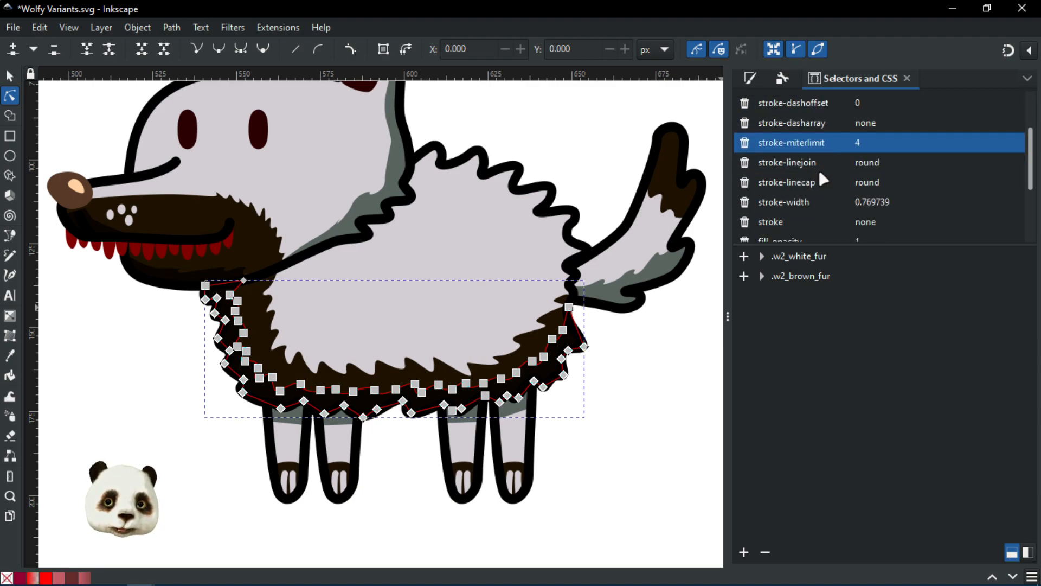
pyautogui.scroll(-3, 819, 167)
pyautogui.scroll(3, 818, 169)
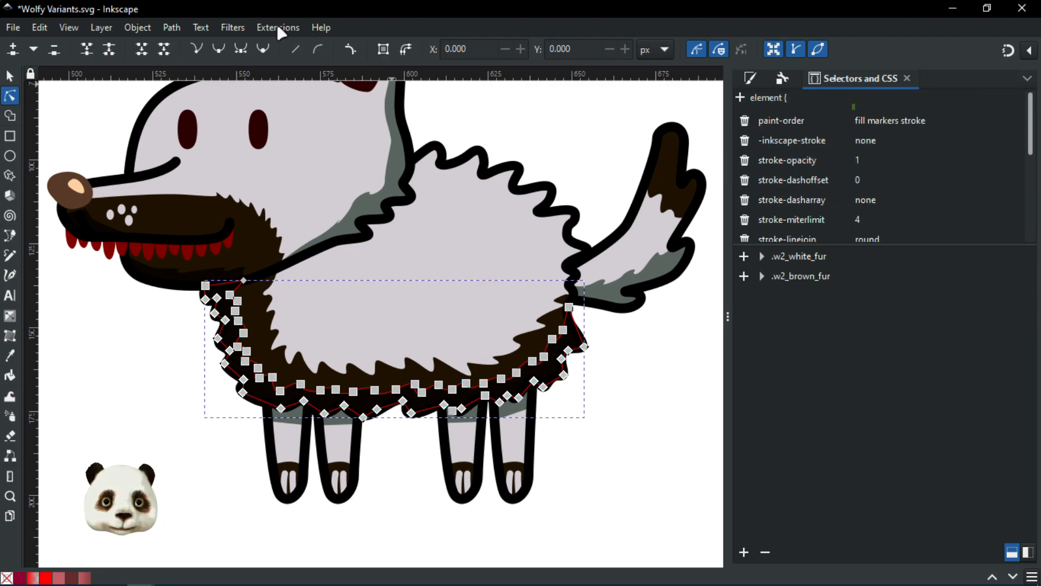
pyautogui.click(277, 26)
pyautogui.moveTo(369, 314)
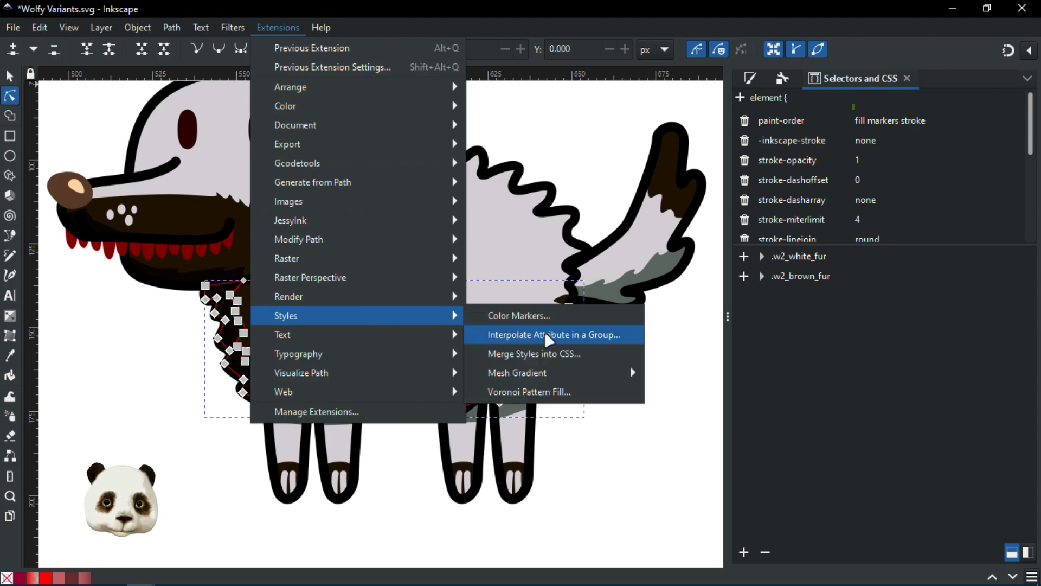
pyautogui.click(556, 359)
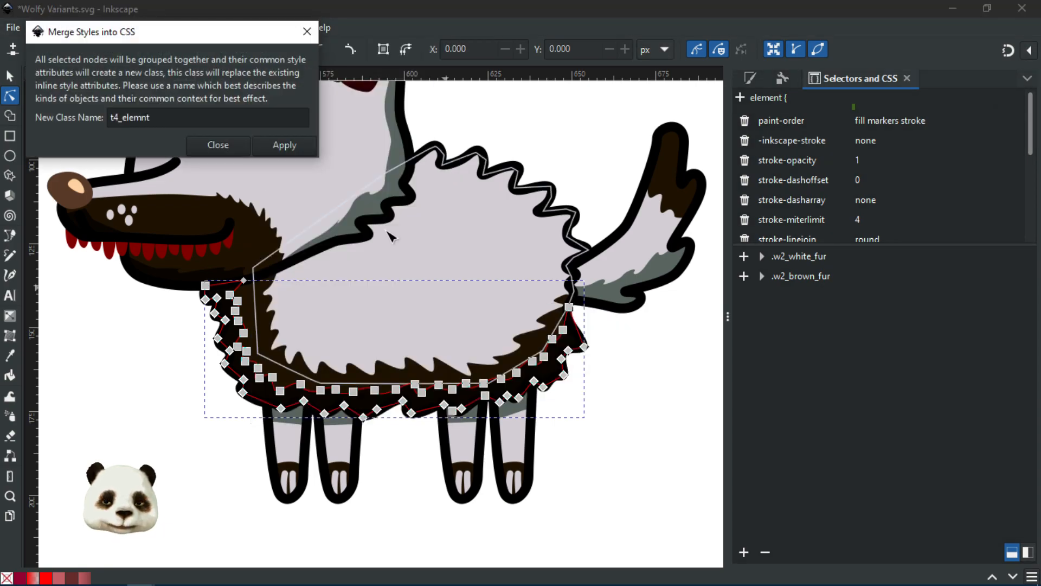
pyautogui.click(172, 116)
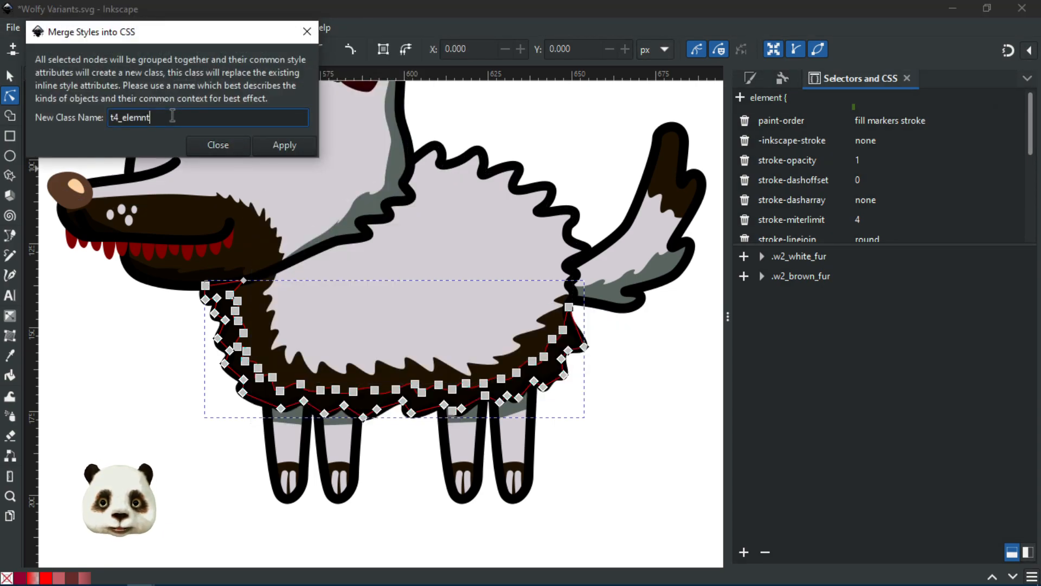
pyautogui.moveTo(173, 115); pyautogui.dragTo(58, 114)
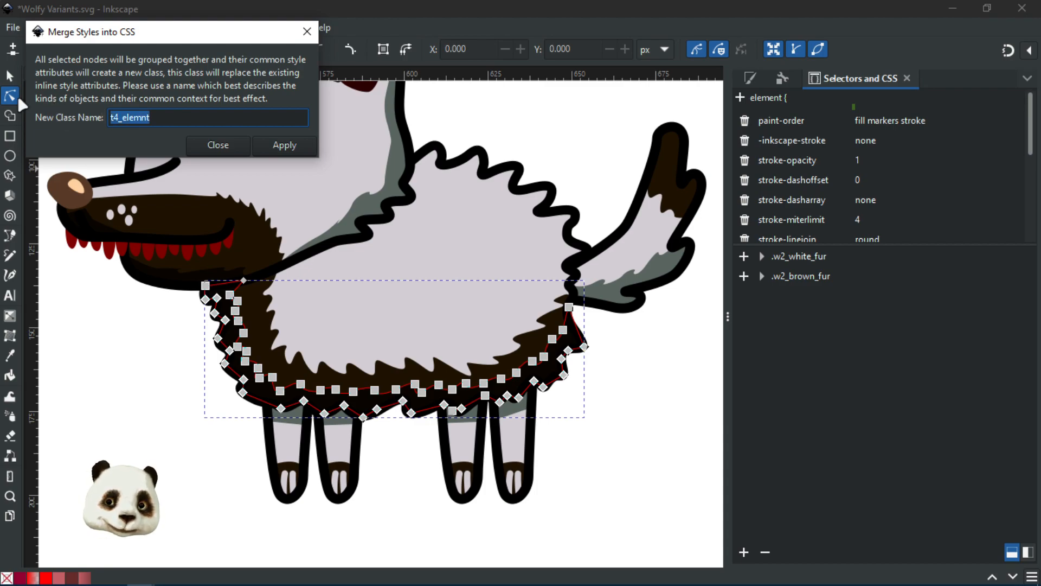
pyautogui.write('w2')
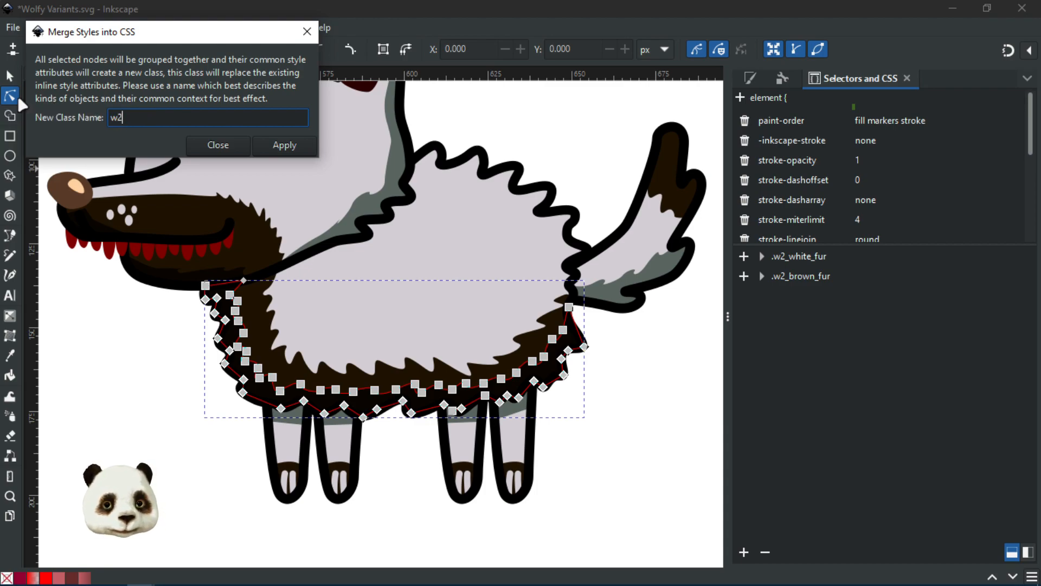
pyautogui.write('_')
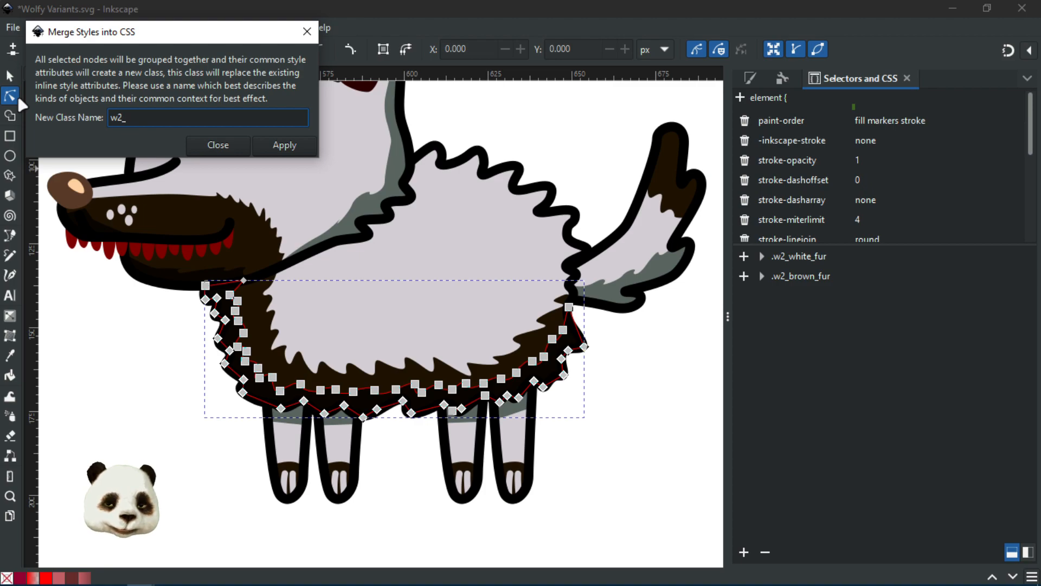
pyautogui.write('brown')
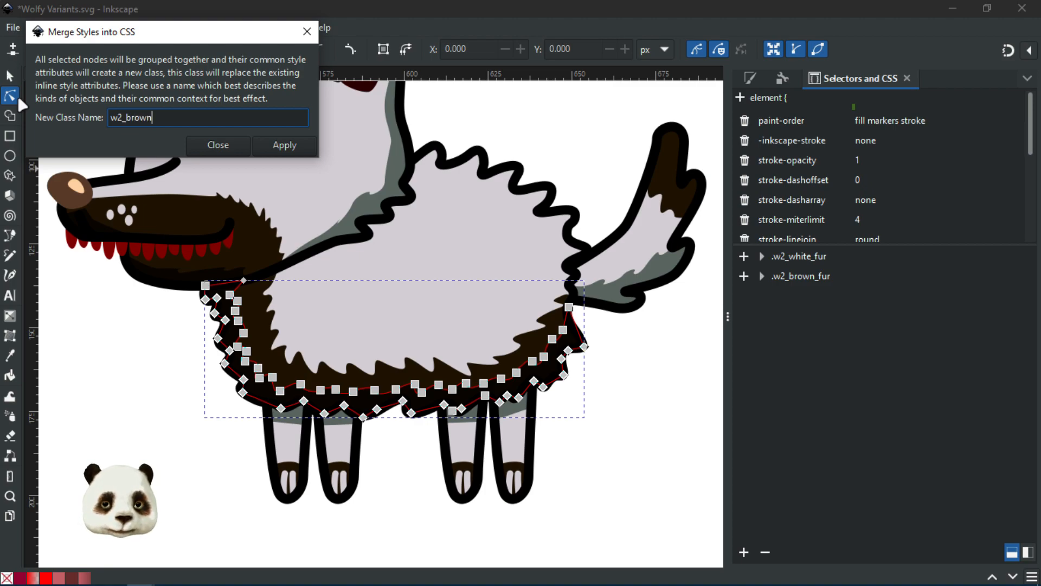
pyautogui.write('_fur_')
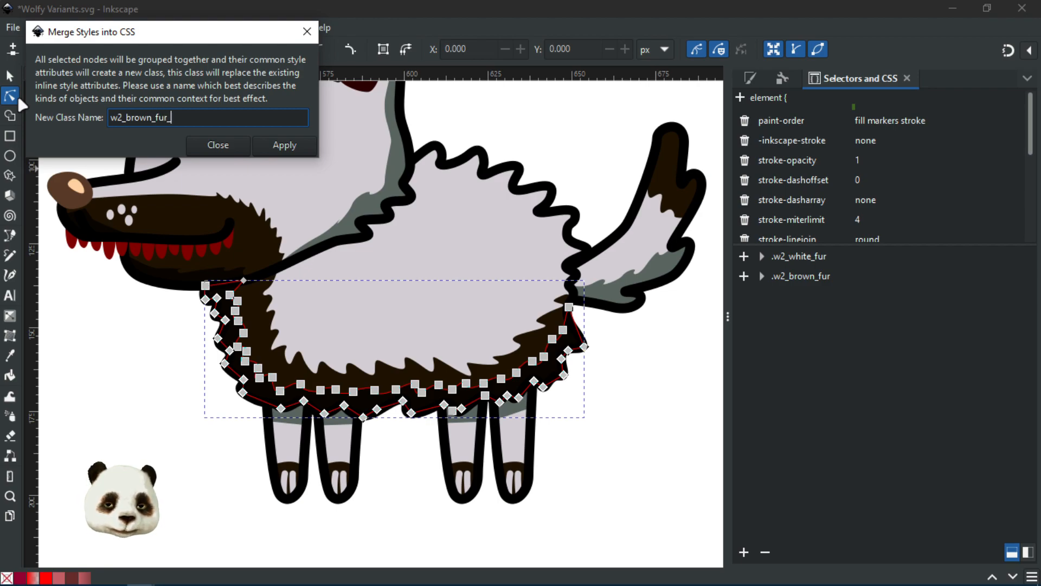
pyautogui.write('shade')
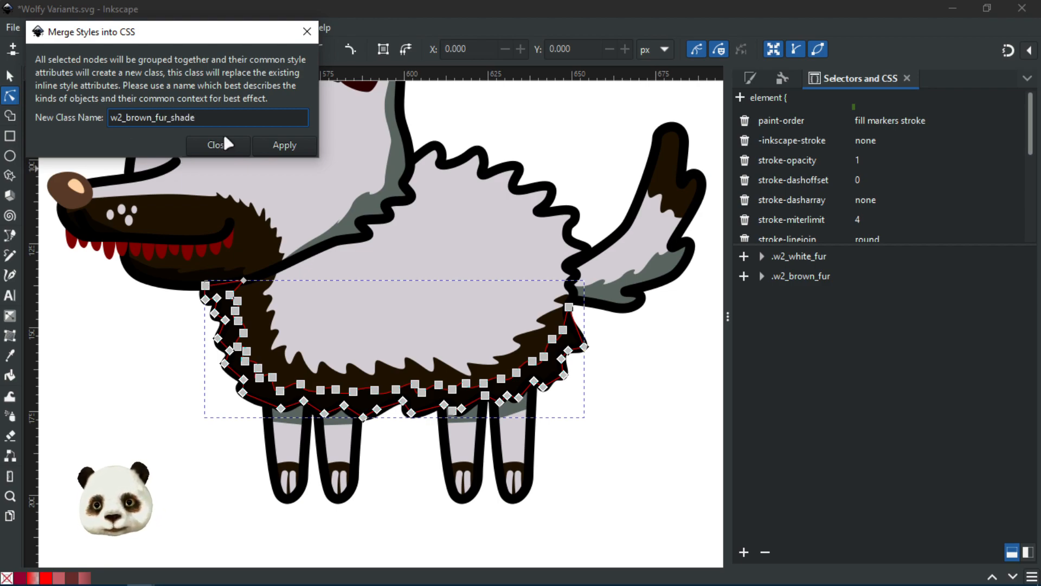
# Step: Apply the merge to create .w2_brown_fur_shade, then expand its rule beside .w2_brown_fur
pyautogui.click(289, 146)
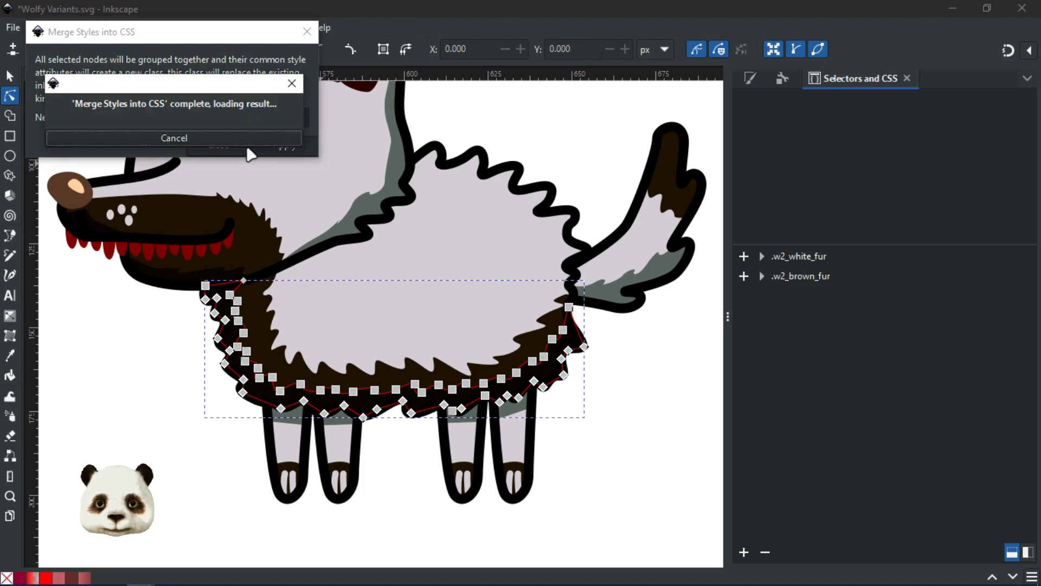
pyautogui.click(218, 145)
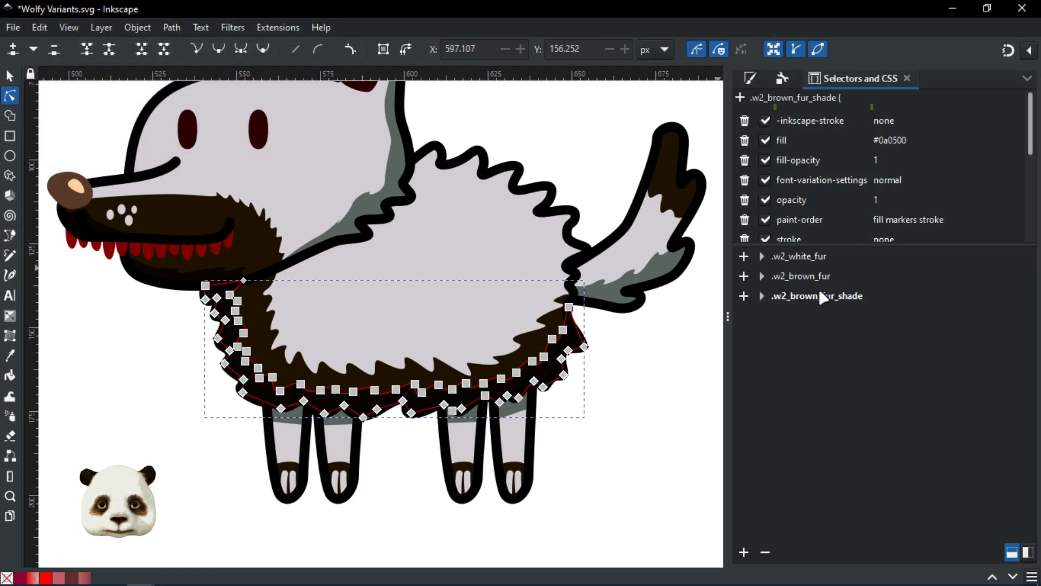
pyautogui.click(813, 278)
pyautogui.click(792, 121)
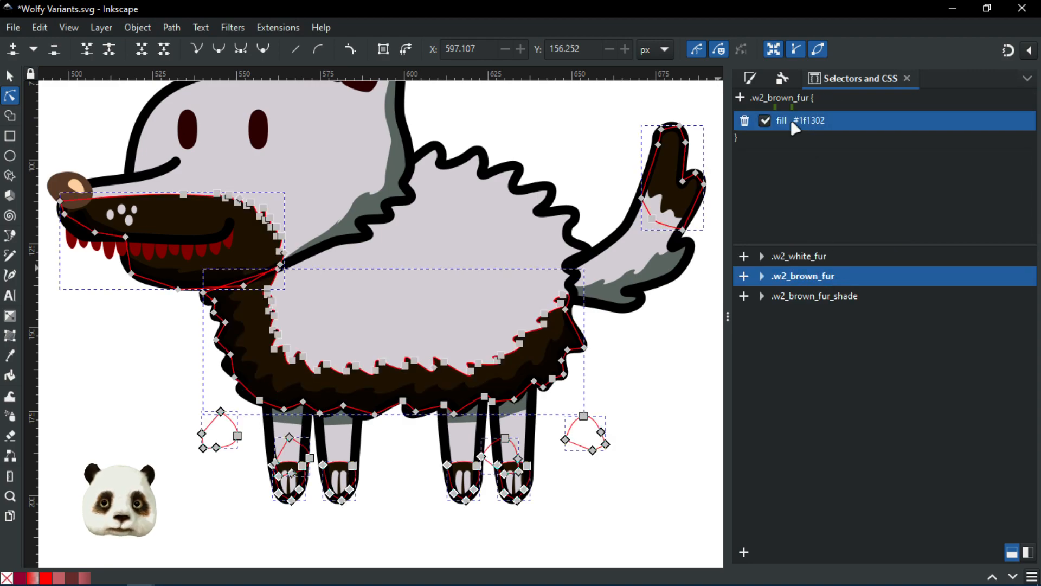
pyautogui.click(798, 299)
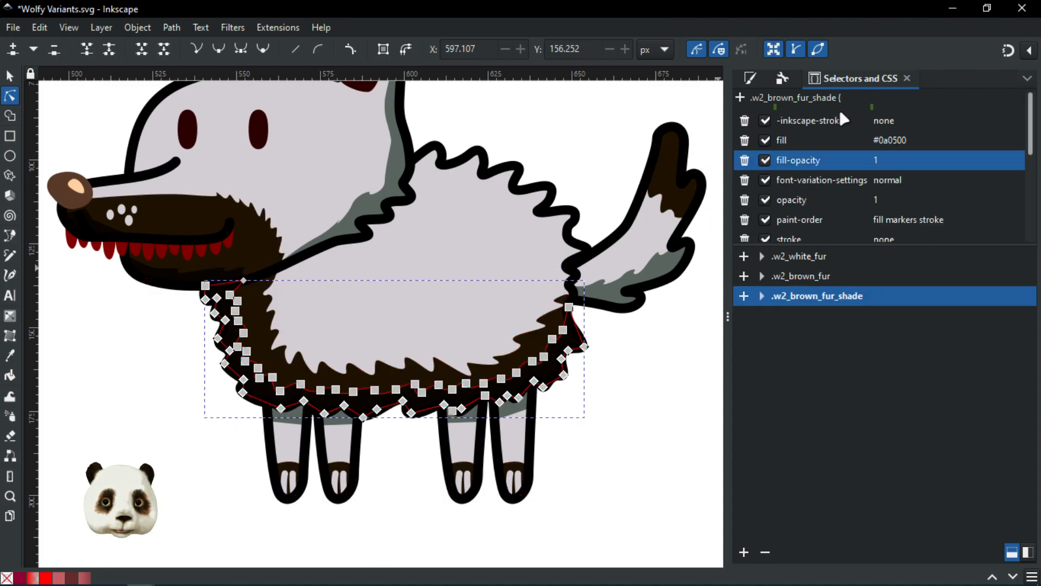
# Step: Delete every declaration except fill #0a0500 from .w2_brown_fur_shade, then deselect the path
pyautogui.click(745, 120)
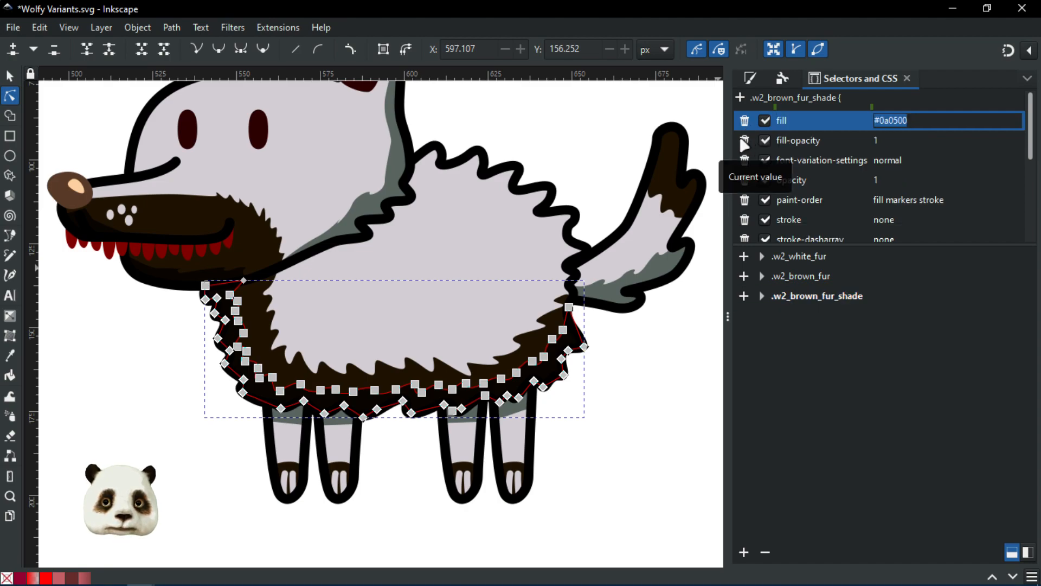
pyautogui.click(745, 141)
pyautogui.click(745, 141)
pyautogui.click(745, 141)
pyautogui.click(746, 141)
pyautogui.click(745, 141)
pyautogui.click(745, 141)
pyautogui.click(745, 141)
pyautogui.click(745, 141)
pyautogui.click(745, 141)
pyautogui.click(745, 141)
pyautogui.click(745, 141)
pyautogui.click(745, 141)
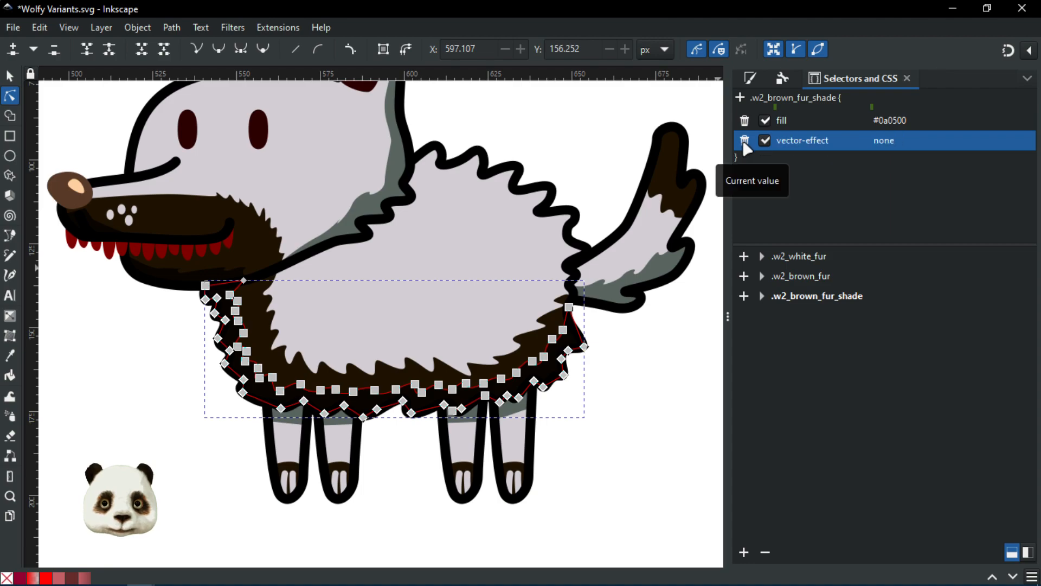
pyautogui.click(745, 141)
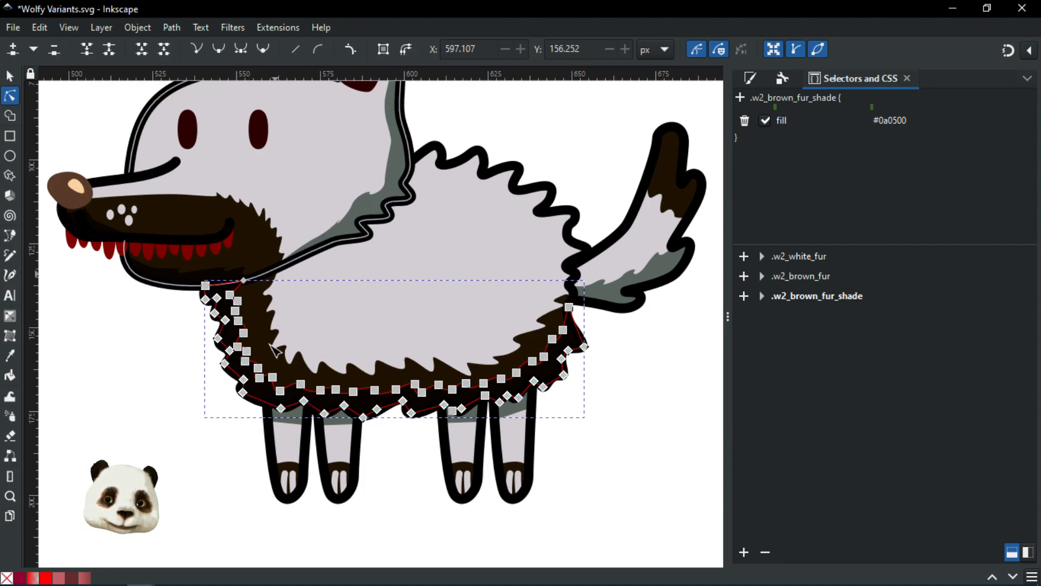
pyautogui.click(135, 341)
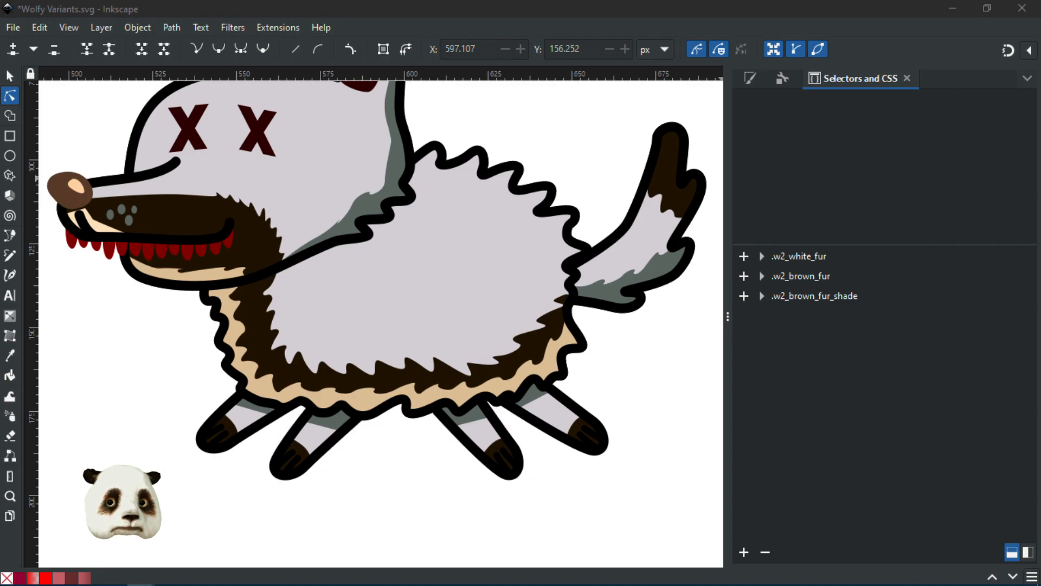
# Step: Add the upper mouth, lower lip and chest-fur paths to .w2_brown_fur_shade
pyautogui.keyDown('ctrl'); pyautogui.scroll(1, 82, 249); pyautogui.keyUp('ctrl')
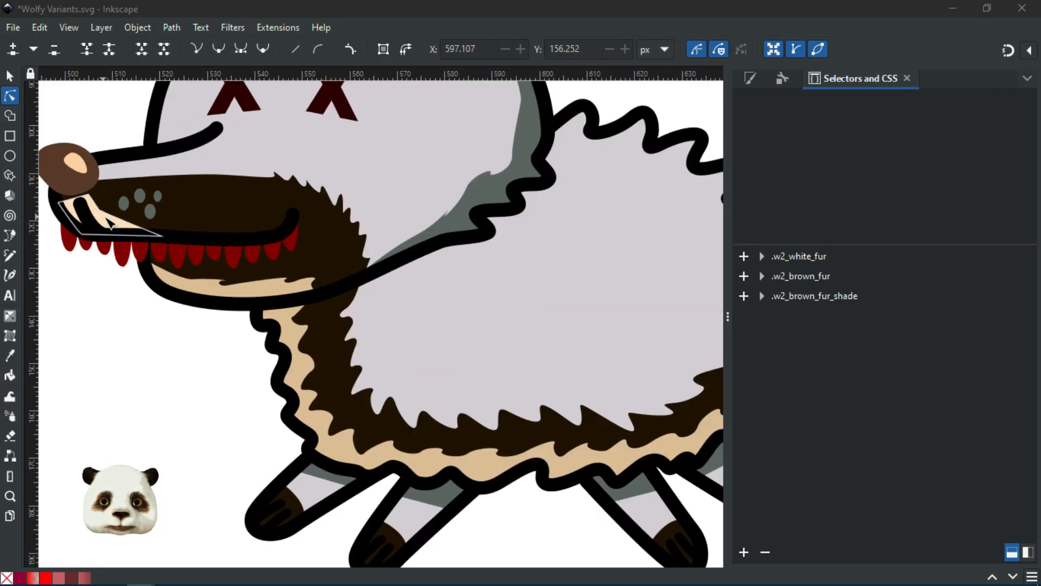
pyautogui.click(108, 222)
pyautogui.keyDown('shift'); pyautogui.click(319, 304); pyautogui.keyUp('shift')
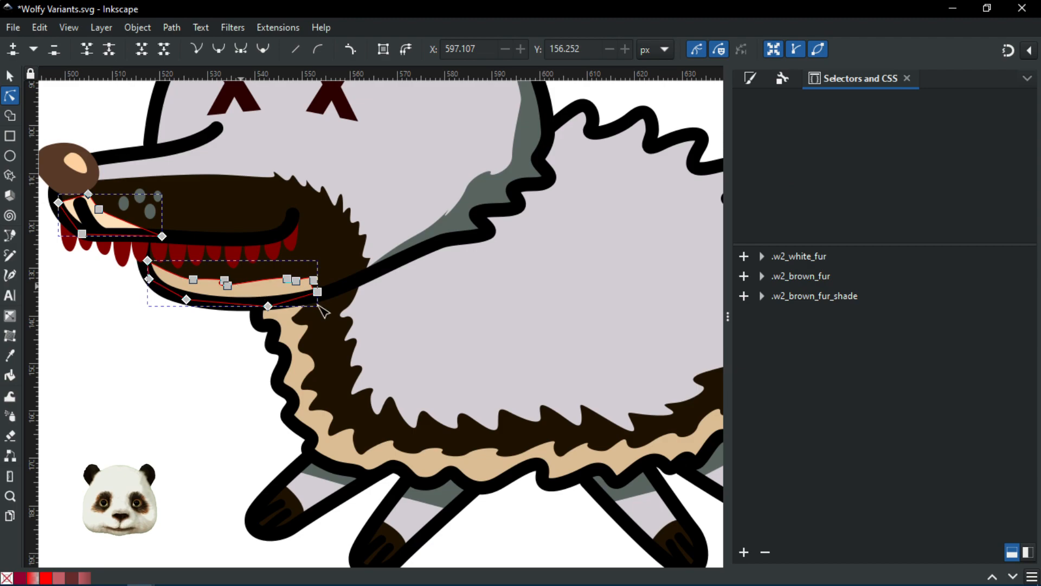
pyautogui.keyDown('shift'); pyautogui.click(305, 366); pyautogui.keyUp('shift')
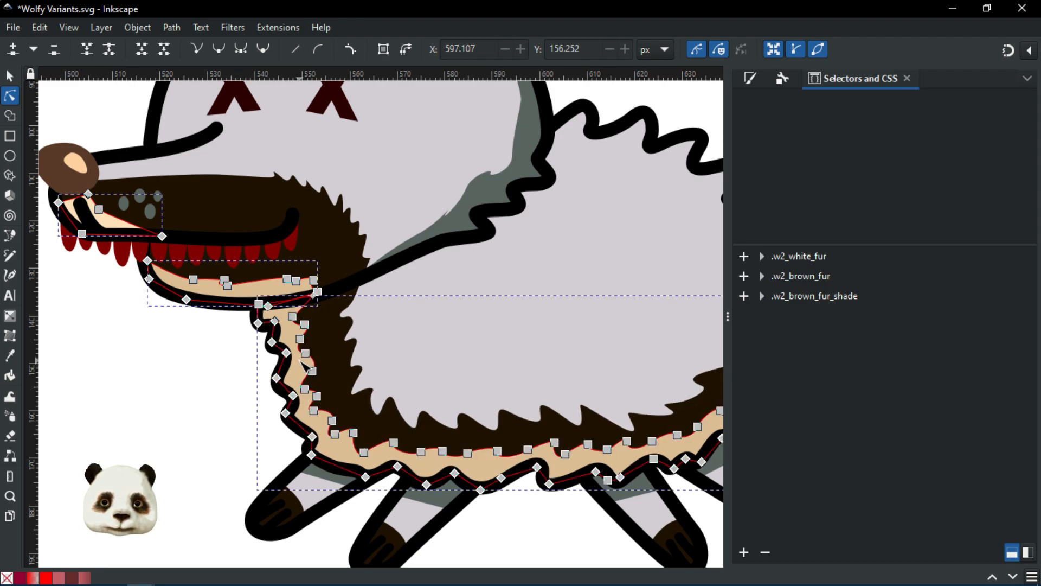
pyautogui.keyDown('ctrl'); pyautogui.scroll(-4, 305, 366); pyautogui.keyUp('ctrl')
pyautogui.keyDown('ctrl'); pyautogui.scroll(3, 415, 335); pyautogui.keyUp('ctrl')
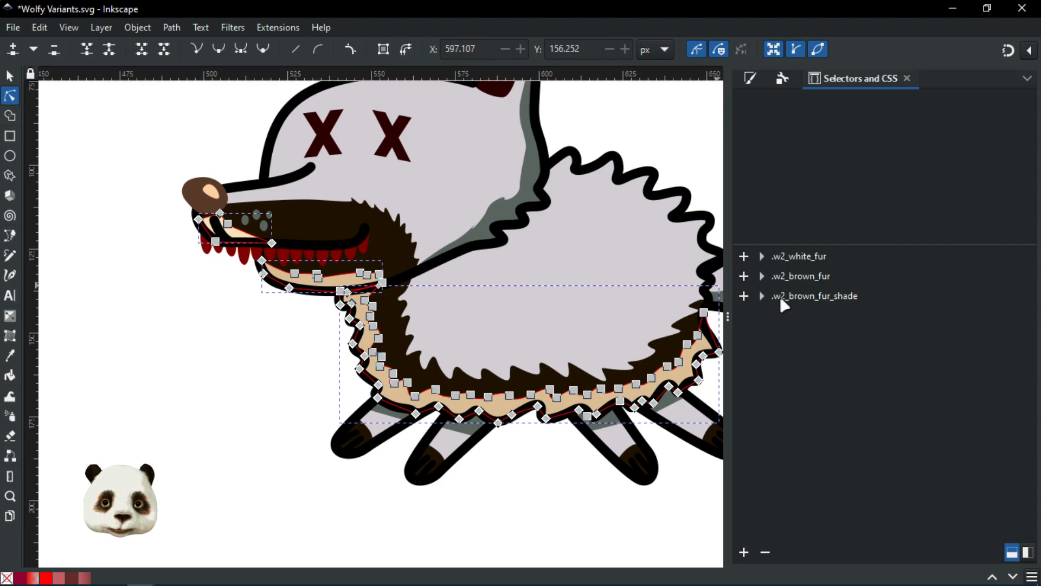
pyautogui.click(744, 296)
pyautogui.click(211, 328)
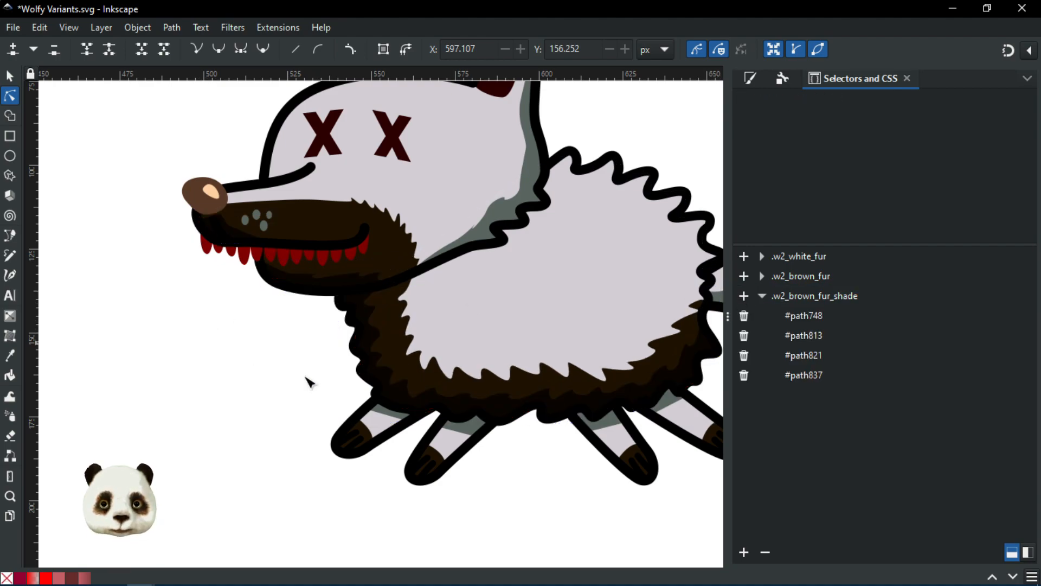
pyautogui.keyDown('ctrl'); pyautogui.scroll(-3, 551, 444); pyautogui.keyUp('ctrl')
pyautogui.keyDown('ctrl'); pyautogui.scroll(3, 581, 428); pyautogui.keyUp('ctrl')
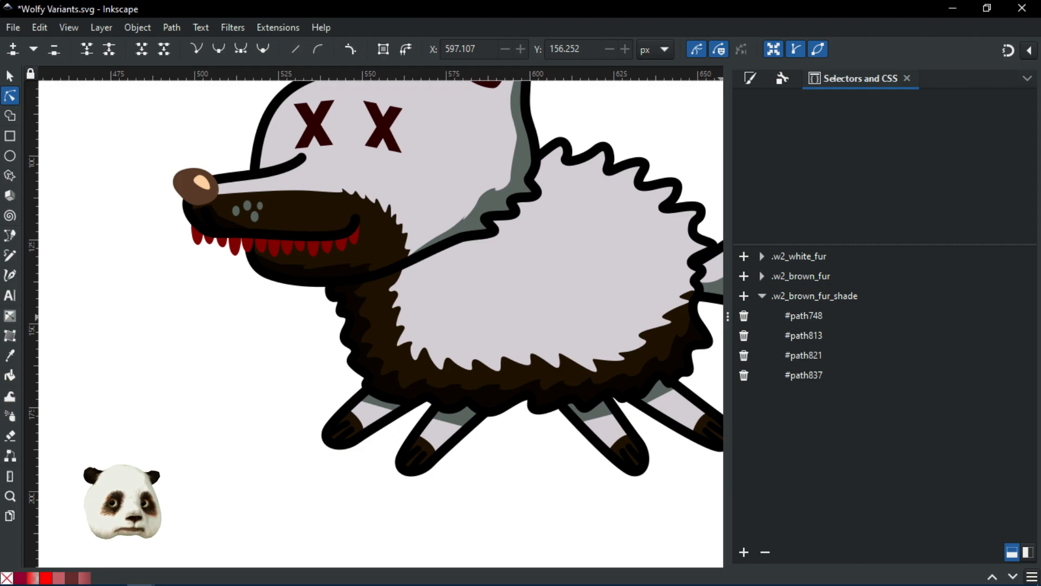
pyautogui.hotkey('alt', 'Tab')
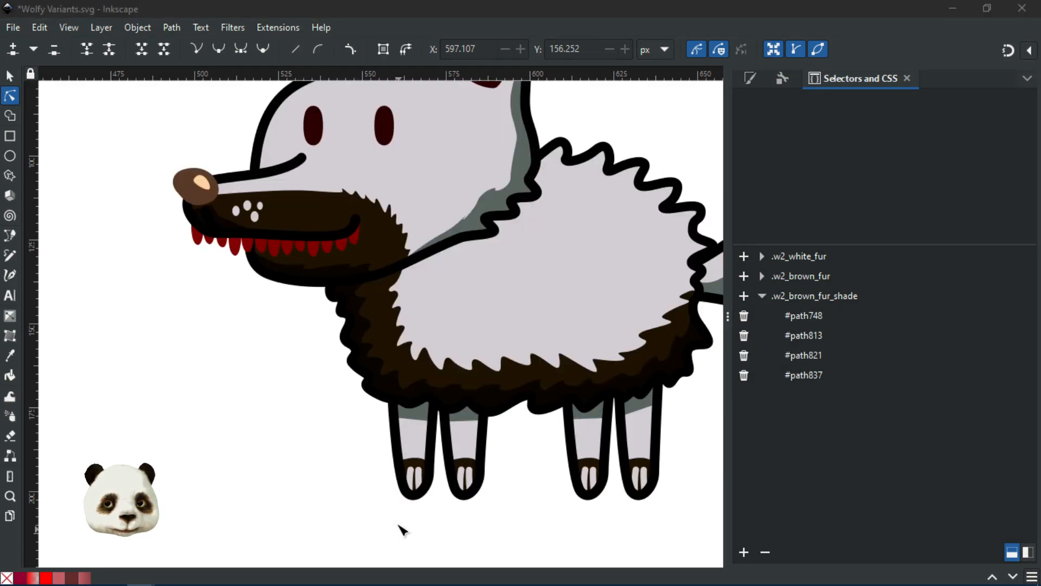
pyautogui.scroll(5, 462, 488)
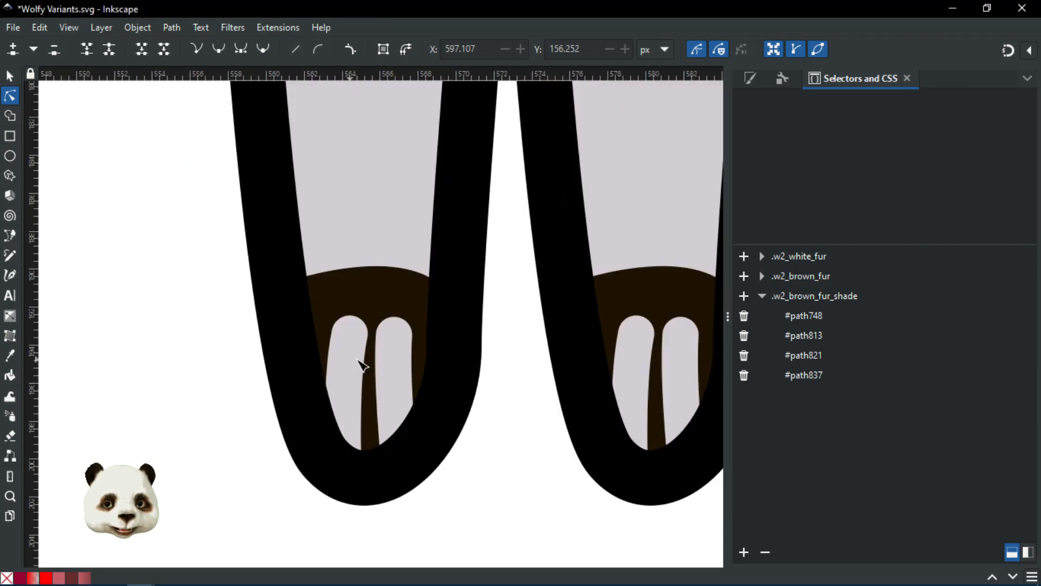
# Step: Select the left leg's claw and review its inline style: #d3ced4 stroke, 0.50509 width, no fill
pyautogui.click(359, 363)
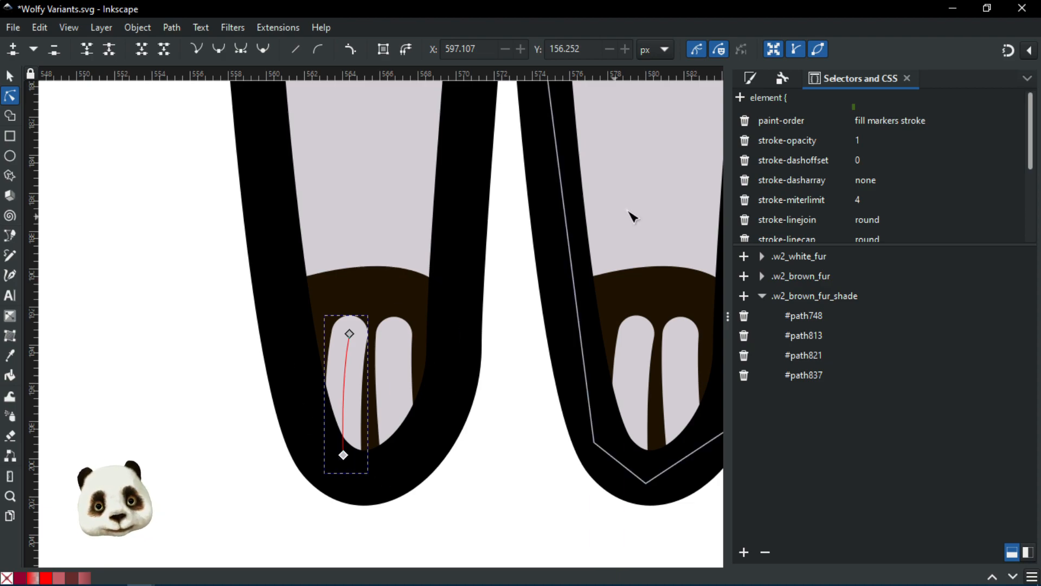
pyautogui.click(838, 139)
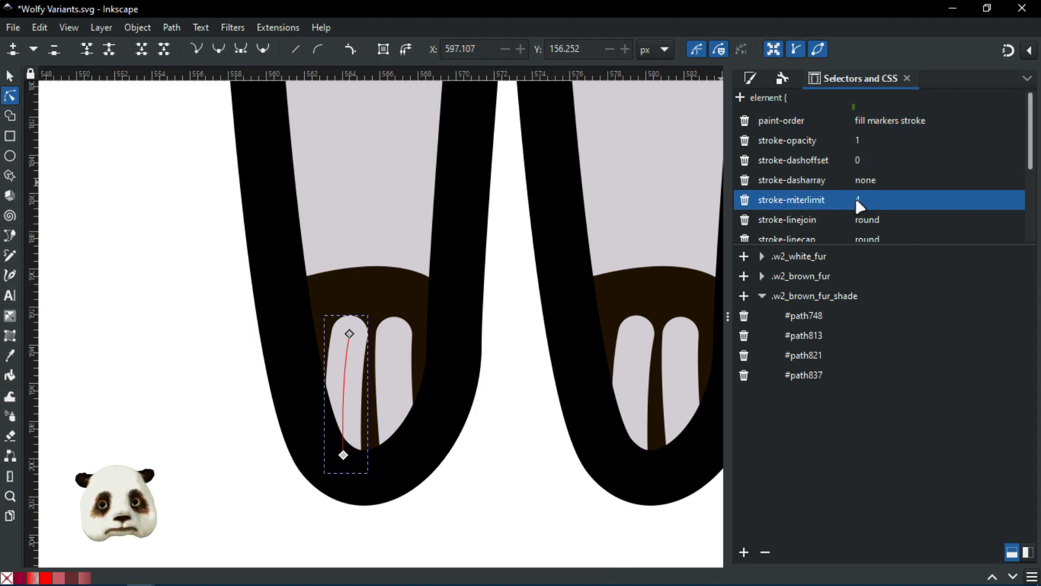
pyautogui.scroll(-2, 936, 200)
pyautogui.scroll(-1, 916, 202)
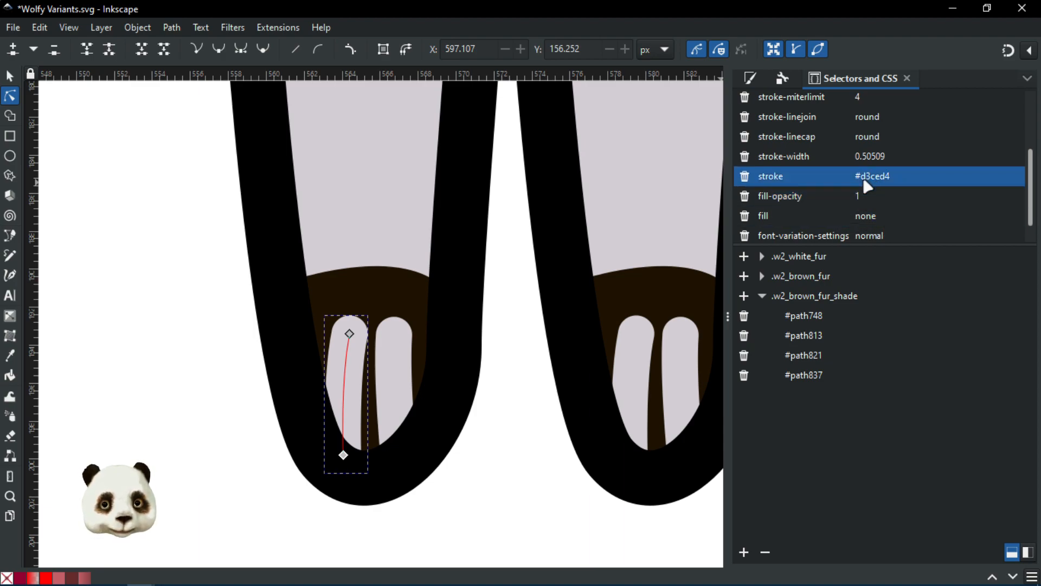
pyautogui.scroll(2, 851, 184)
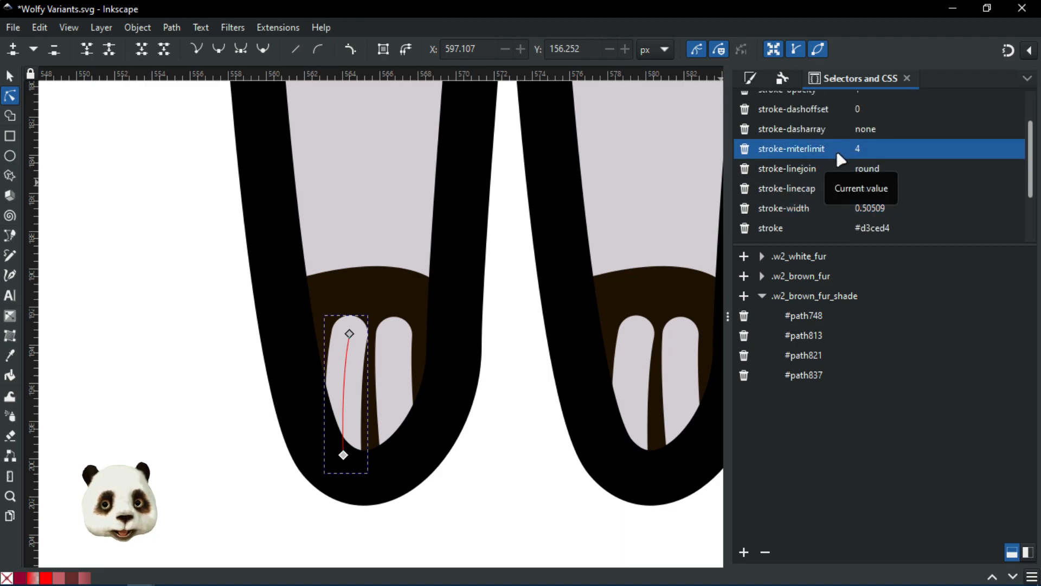
pyautogui.scroll(2, 839, 152)
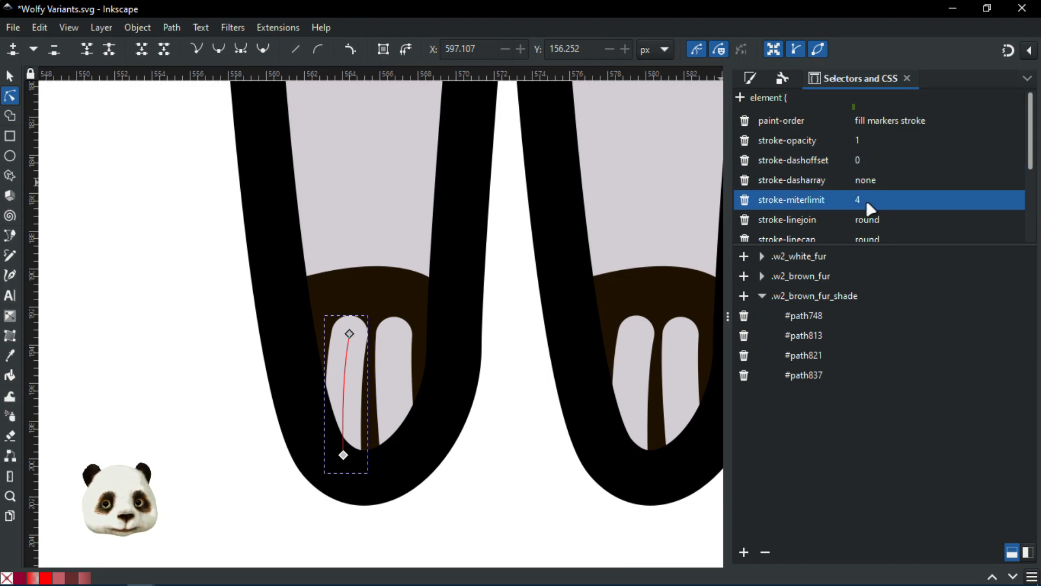
pyautogui.scroll(-5, 870, 209)
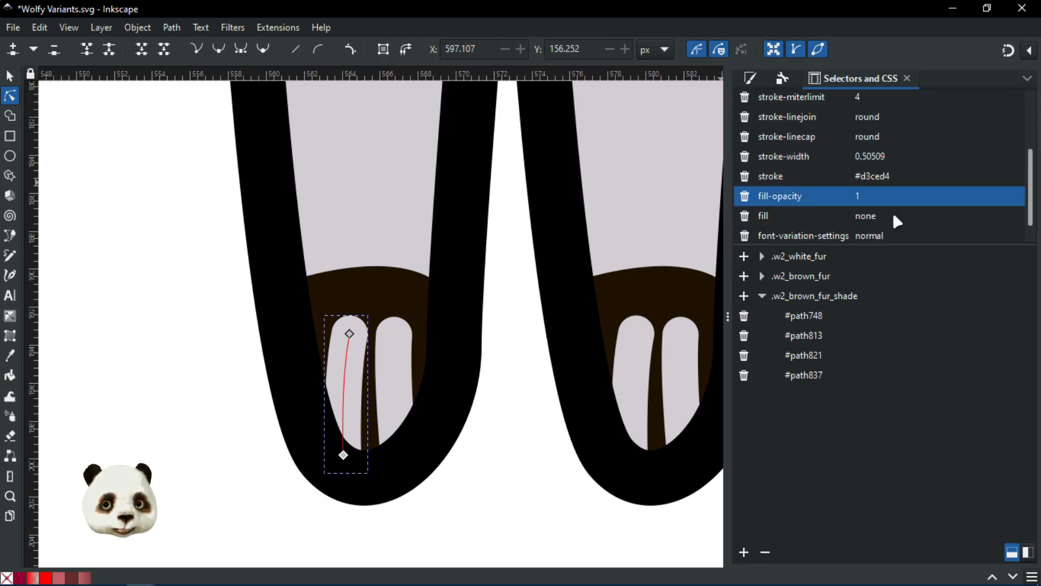
pyautogui.scroll(2, 860, 197)
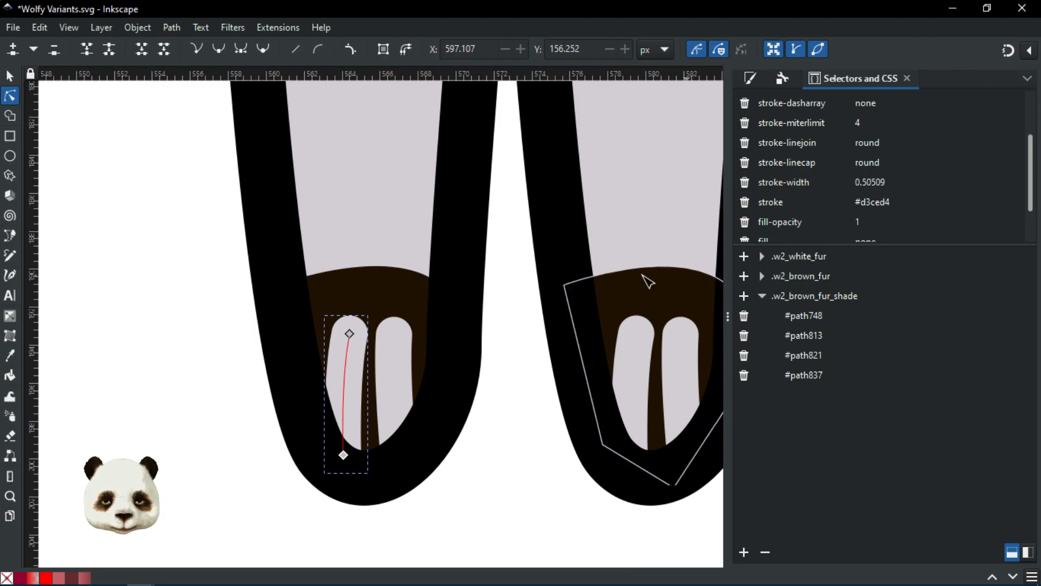
pyautogui.scroll(-3, 535, 197)
pyautogui.moveTo(523, 427); pyautogui.dragTo(414, 495)
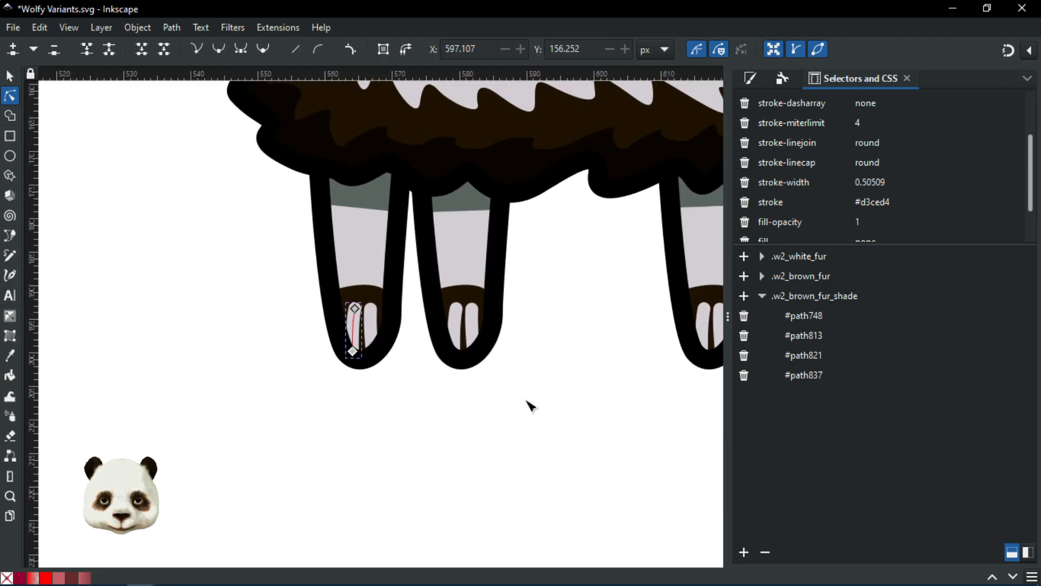
# Step: Merge the left claw's inline style into a new CSS class named w2_white_claws
pyautogui.click(276, 30)
pyautogui.moveTo(380, 316)
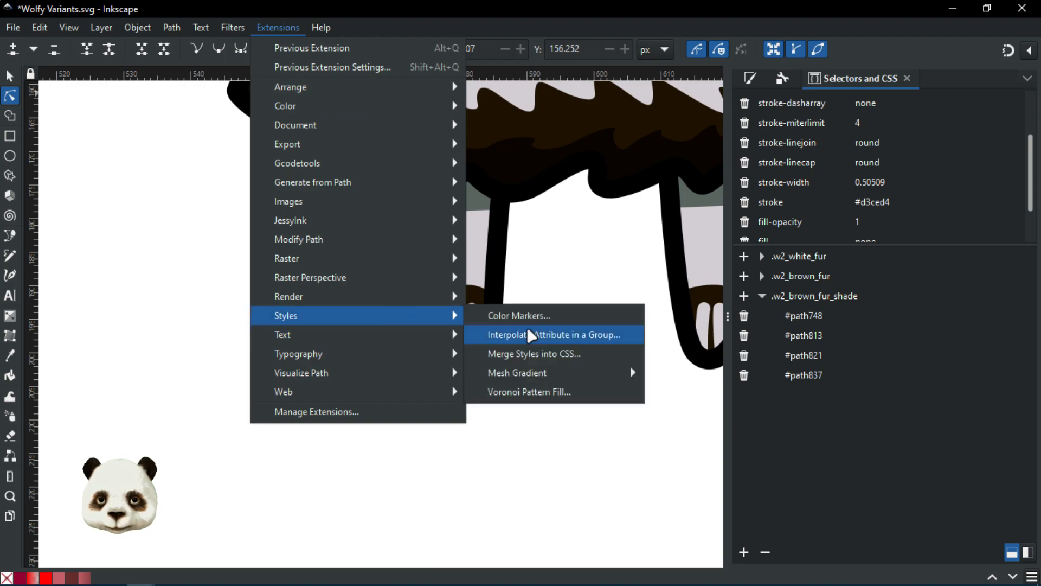
pyautogui.click(539, 353)
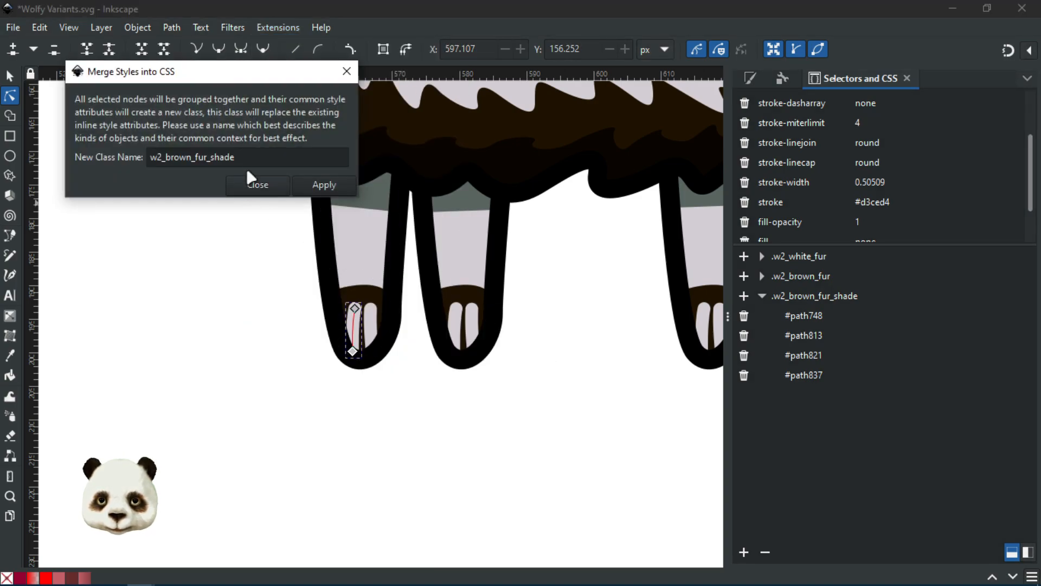
pyautogui.moveTo(254, 157); pyautogui.dragTo(169, 160)
pyautogui.write('w2_w')
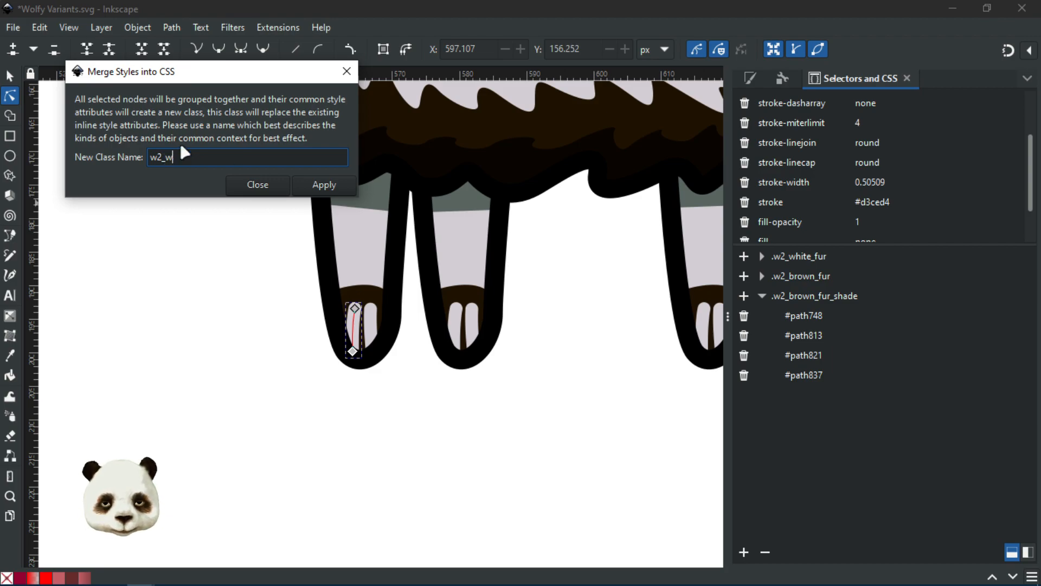
pyautogui.write('hite_claws')
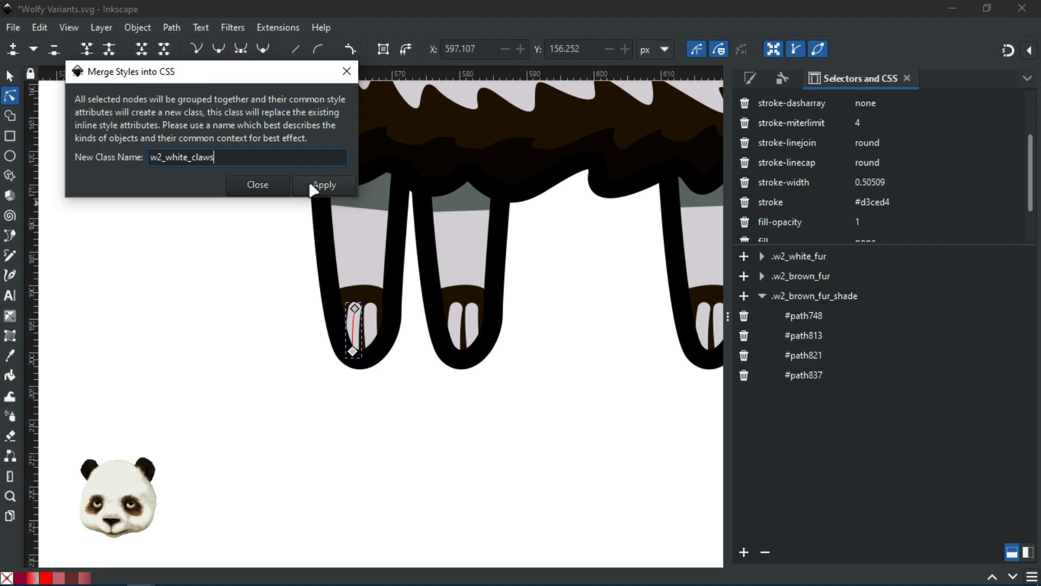
pyautogui.click(315, 186)
# Step: Close the merge dialog and delete fill, fill-opacity, font-variation-settings and paint-order from .w2_white_claws
pyautogui.click(256, 185)
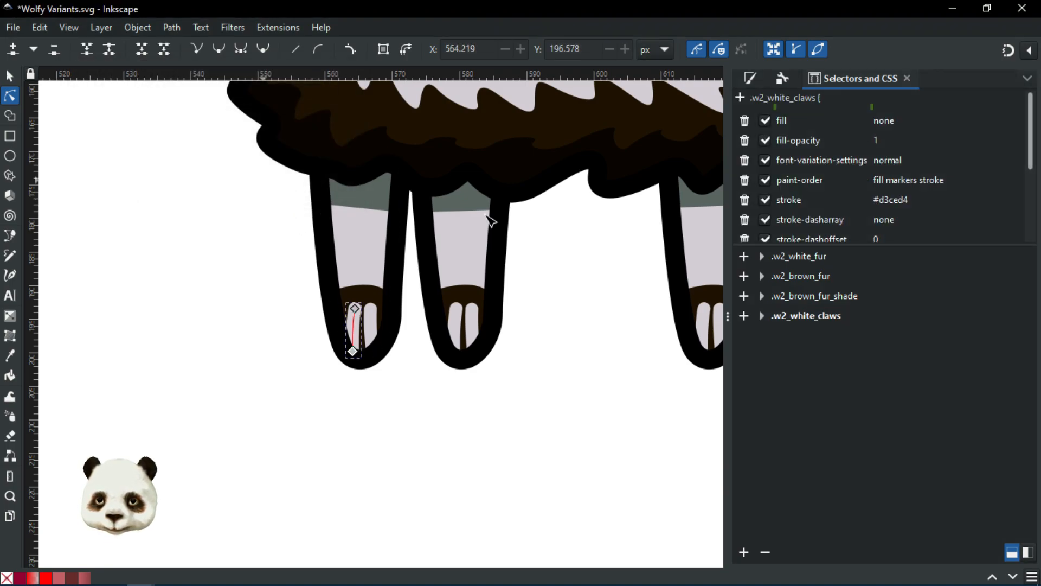
pyautogui.click(810, 318)
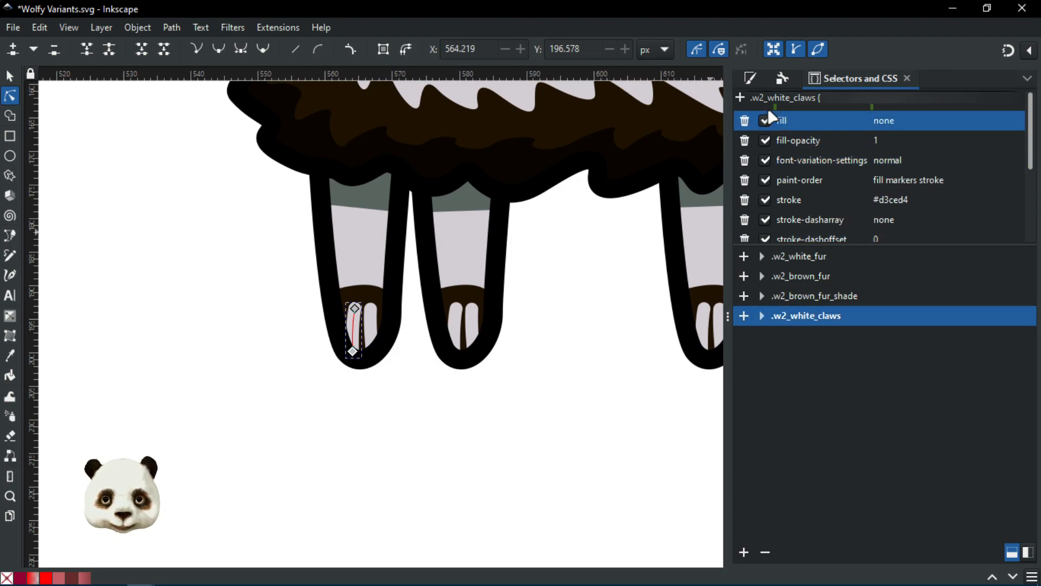
pyautogui.click(744, 120)
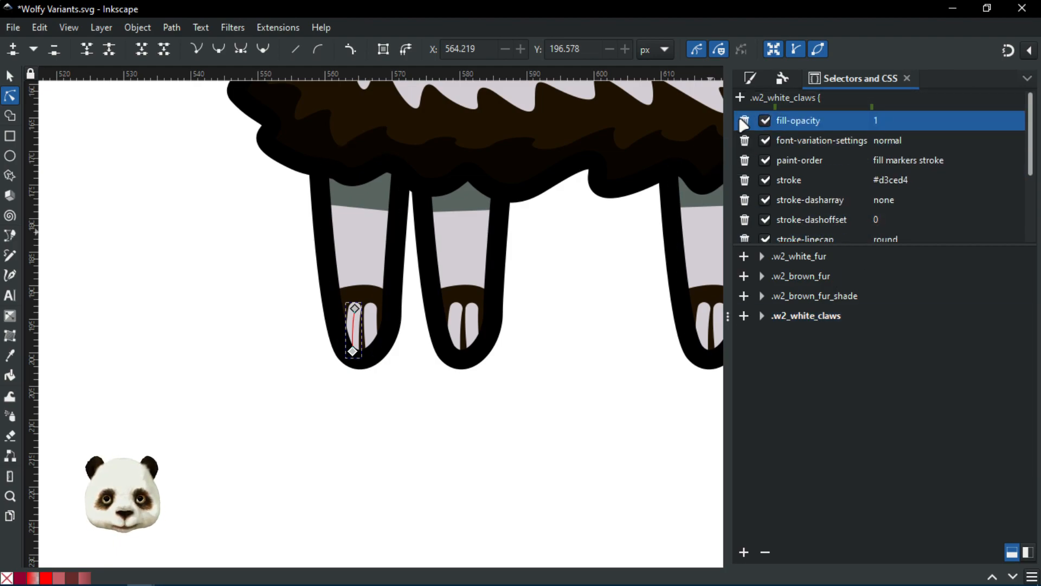
pyautogui.click(744, 121)
pyautogui.click(743, 120)
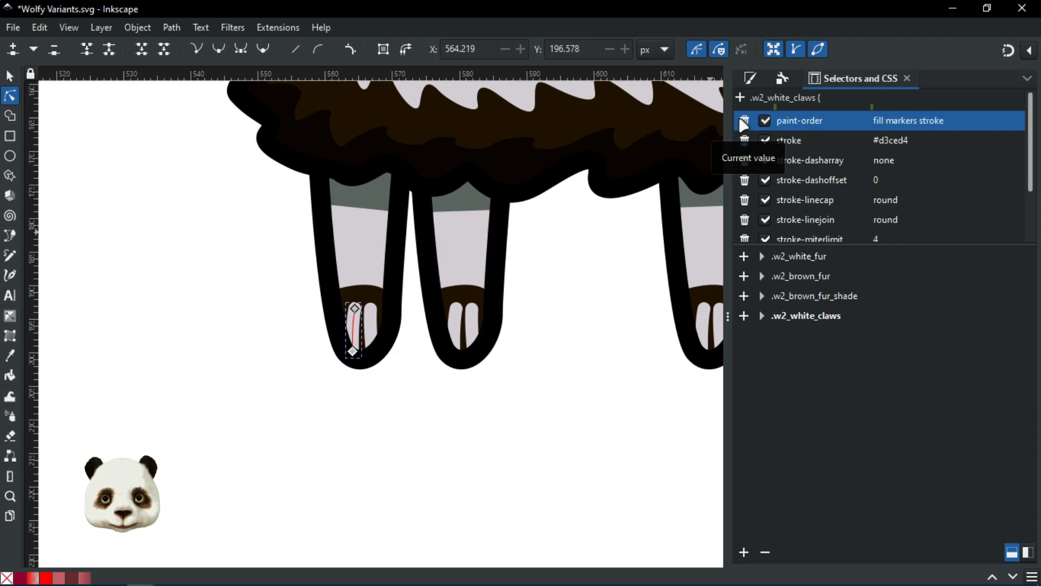
pyautogui.click(744, 121)
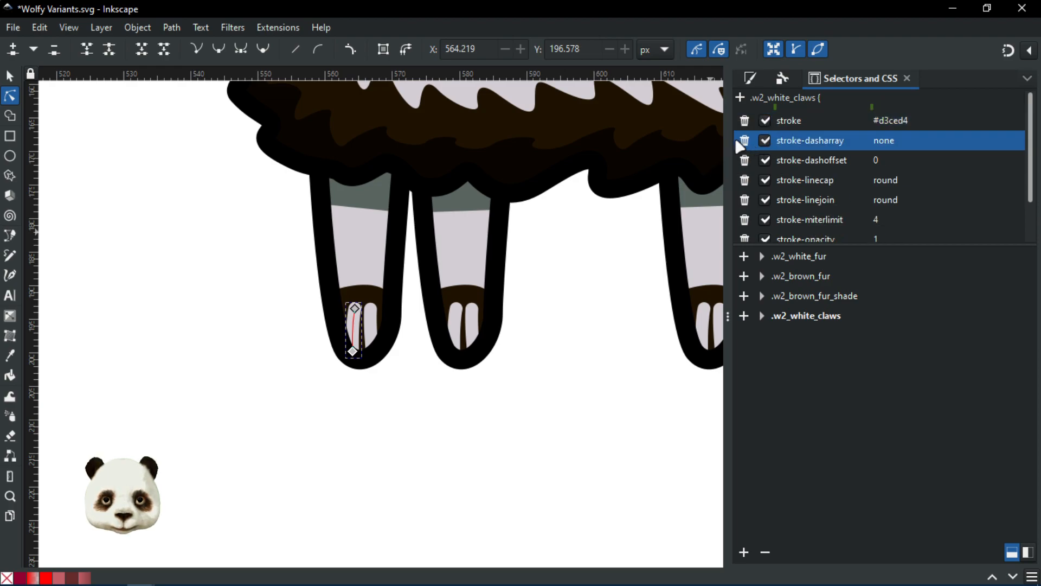
# Step: Delete the stroke-dasharray, dashoffset, linecap, linejoin, miterlimit and opacity declarations, then clear the selection
pyautogui.click(744, 140)
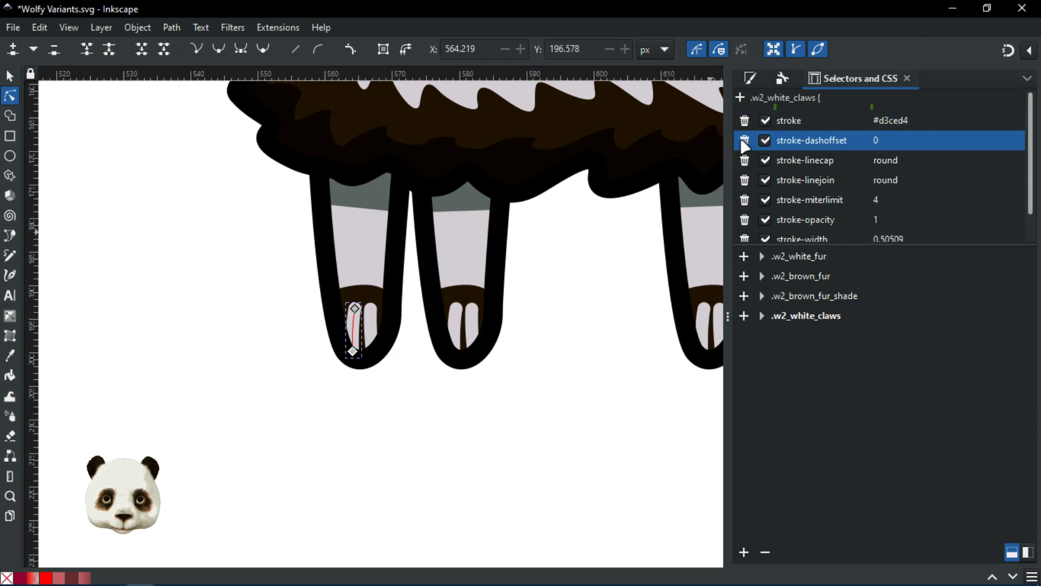
pyautogui.click(744, 140)
pyautogui.click(744, 140)
pyautogui.click(744, 141)
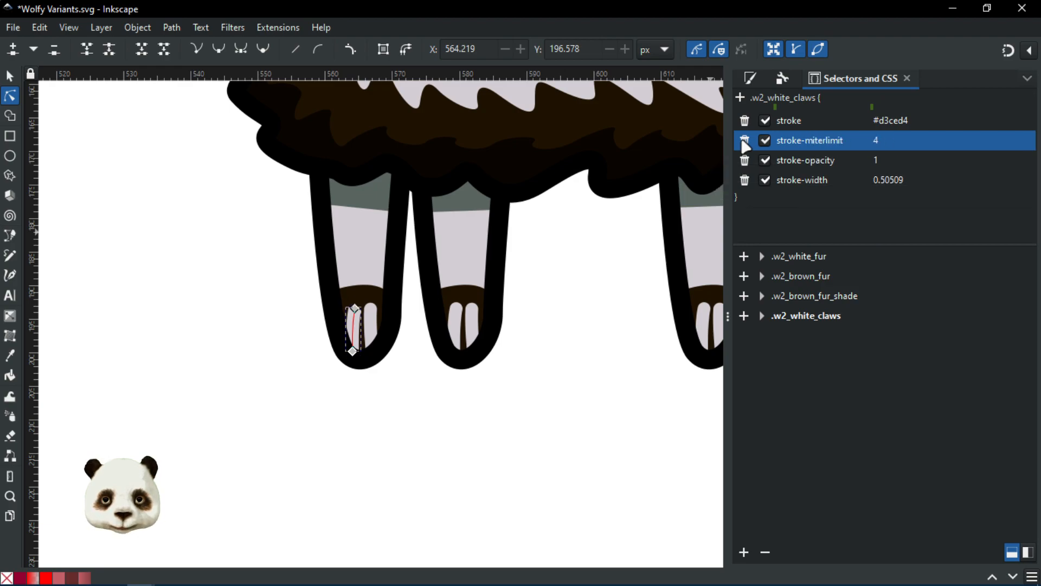
pyautogui.click(744, 141)
pyautogui.click(744, 141)
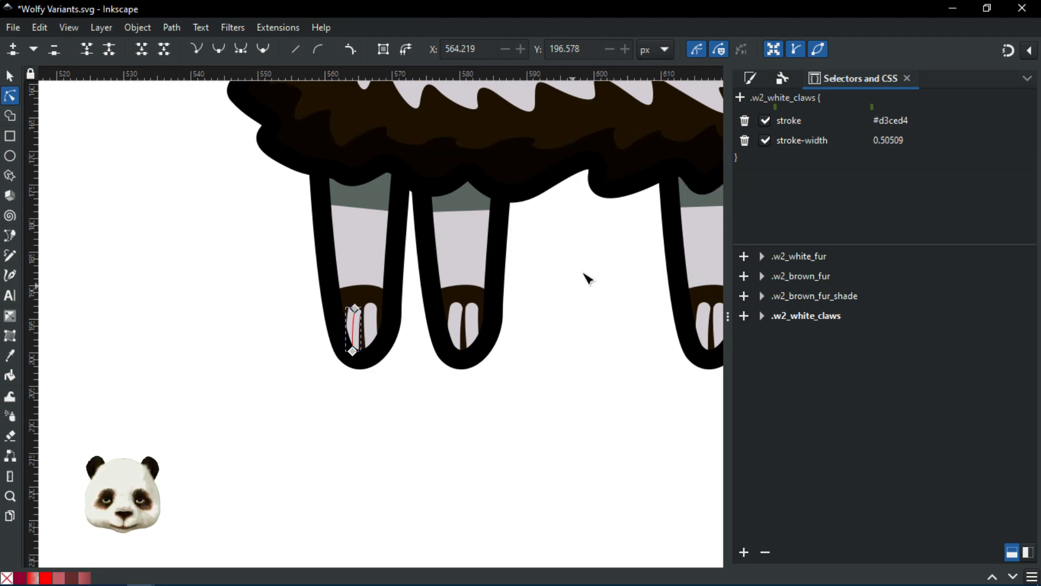
pyautogui.click(563, 274)
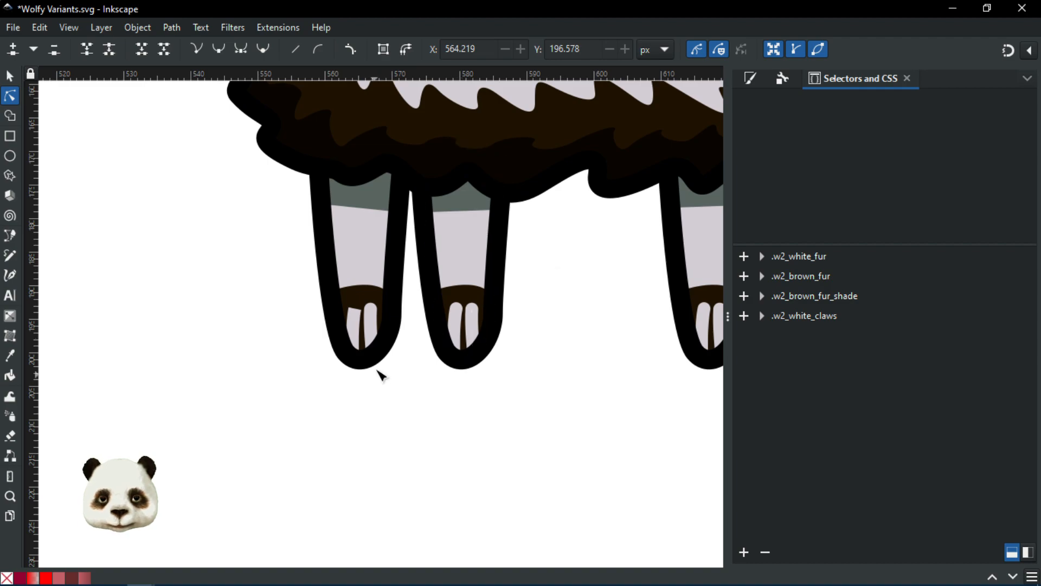
pyautogui.scroll(3, 417, 353)
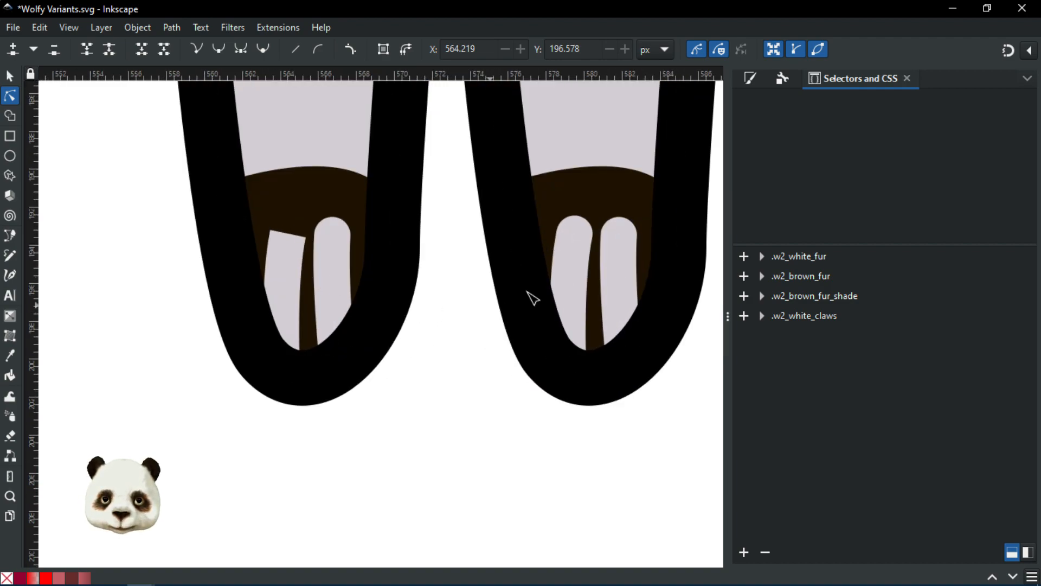
# Step: Undo the last change, then remove stroke-miterlimit, stroke-linejoin and stroke-opacity from .w2_white_claws
pyautogui.hotkey('ctrl', 'z')
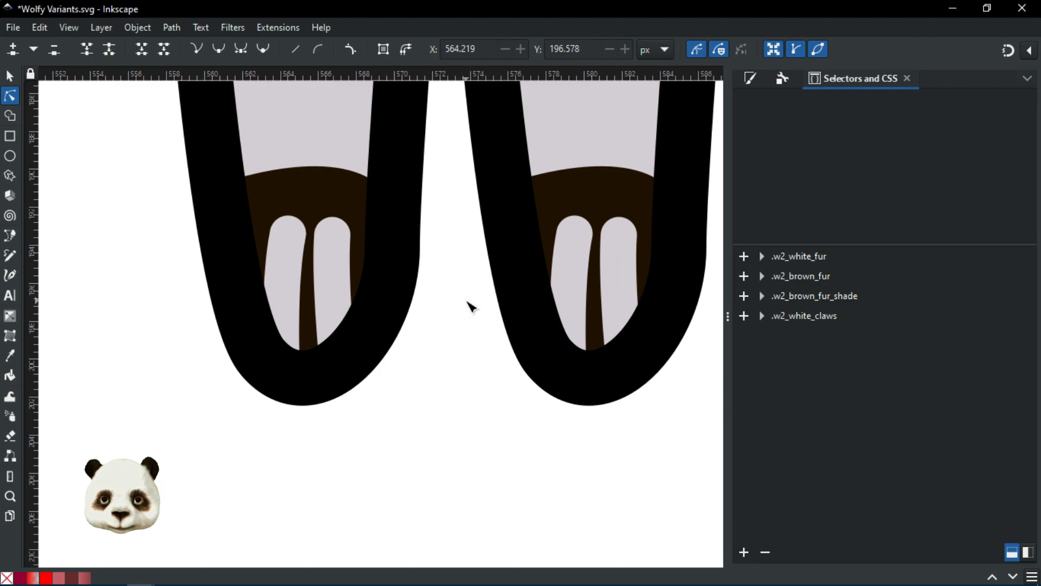
pyautogui.click(807, 317)
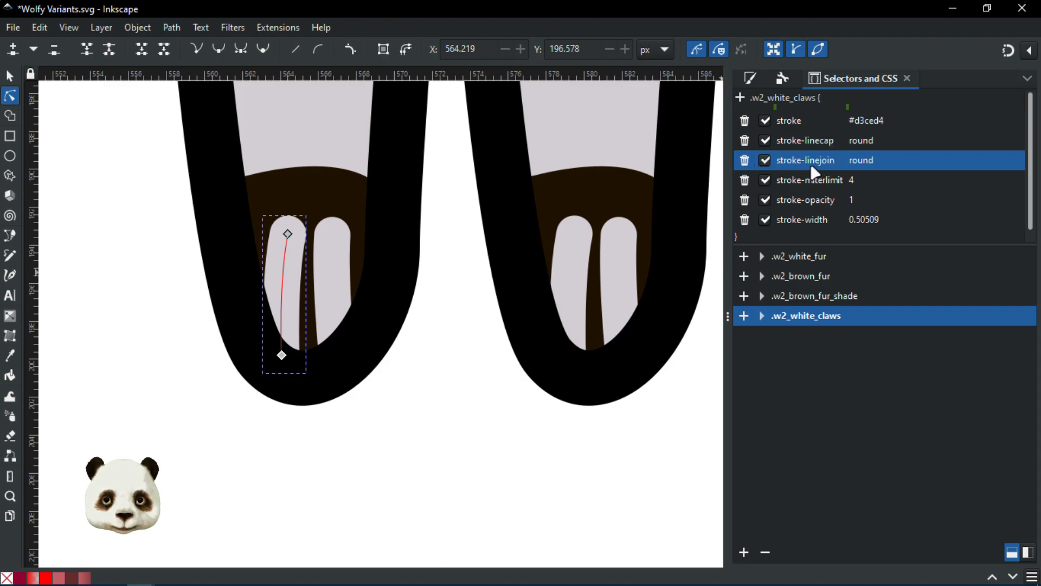
pyautogui.click(746, 182)
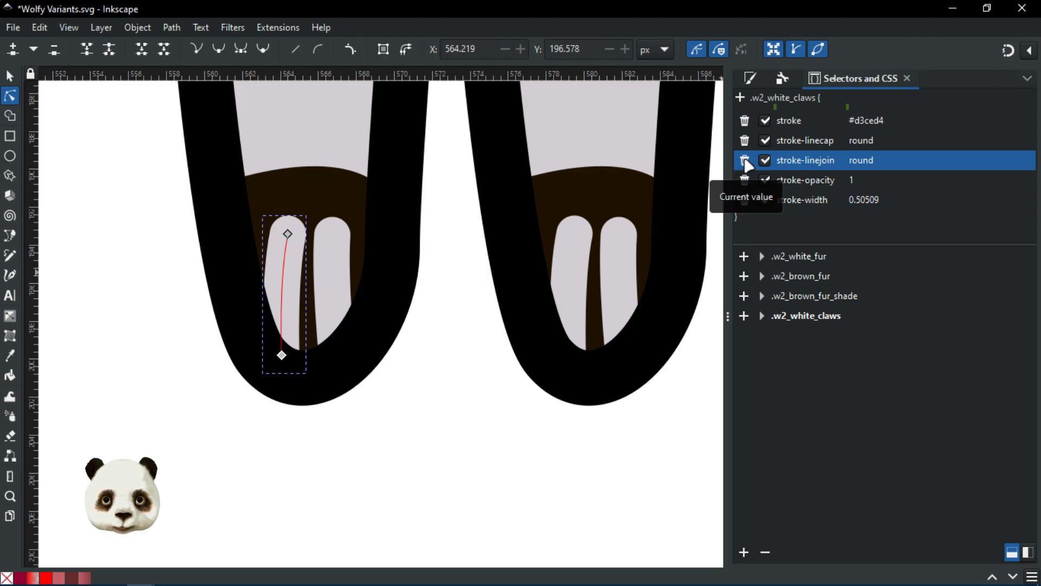
pyautogui.click(746, 161)
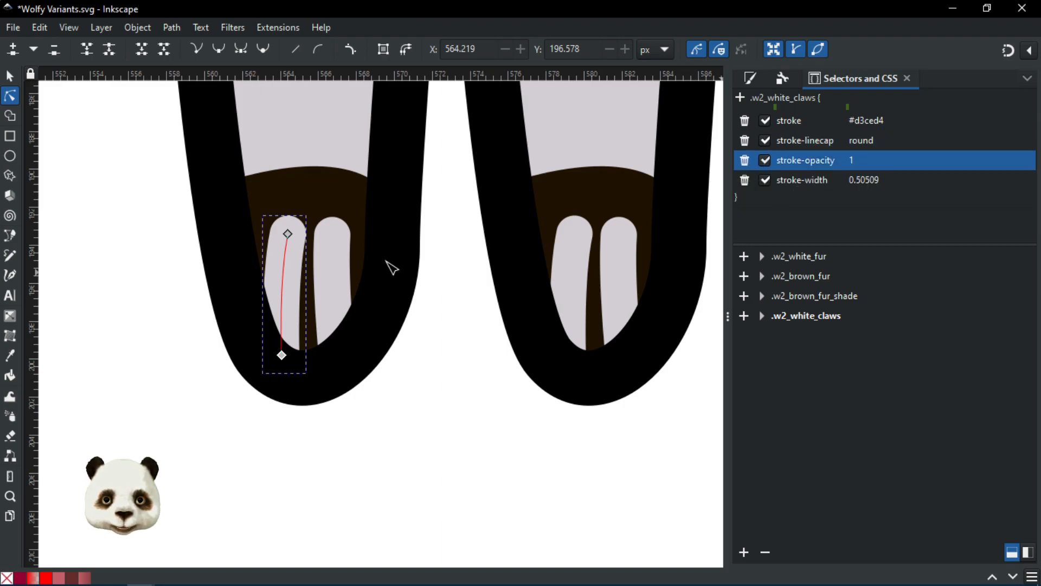
pyautogui.scroll(-3, 428, 332)
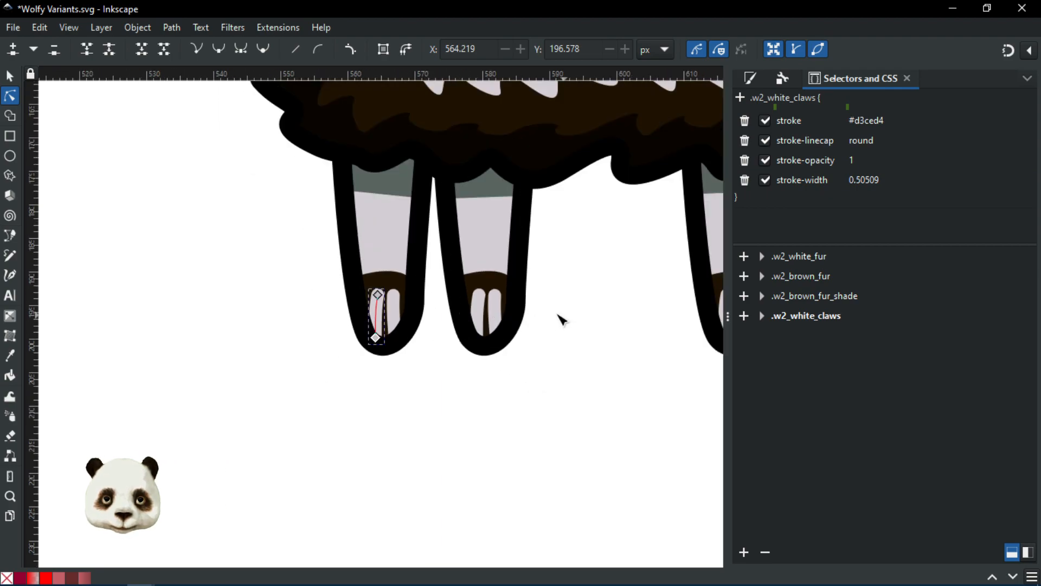
pyautogui.moveTo(561, 319); pyautogui.dragTo(481, 365)
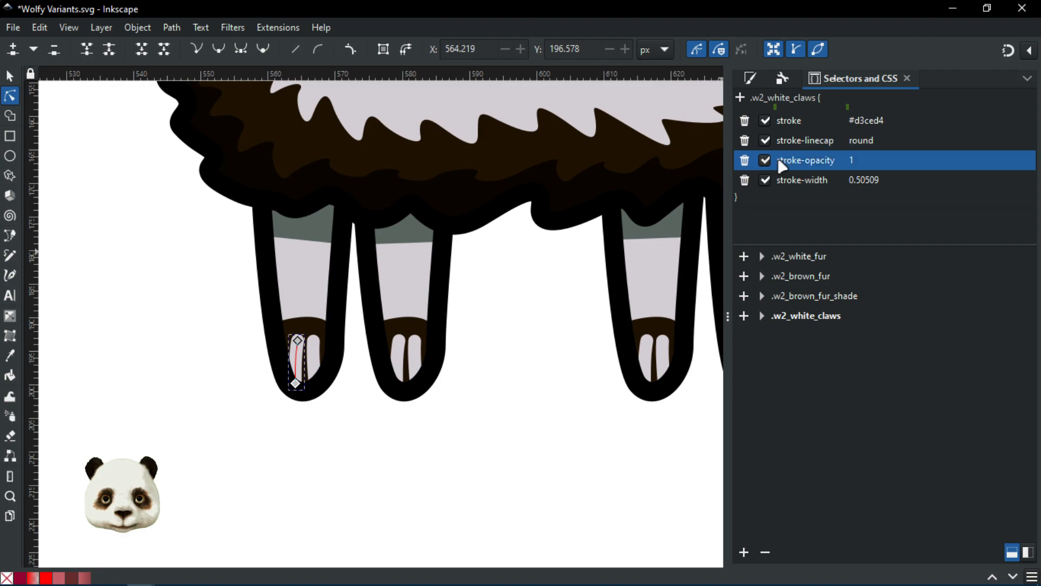
pyautogui.click(745, 161)
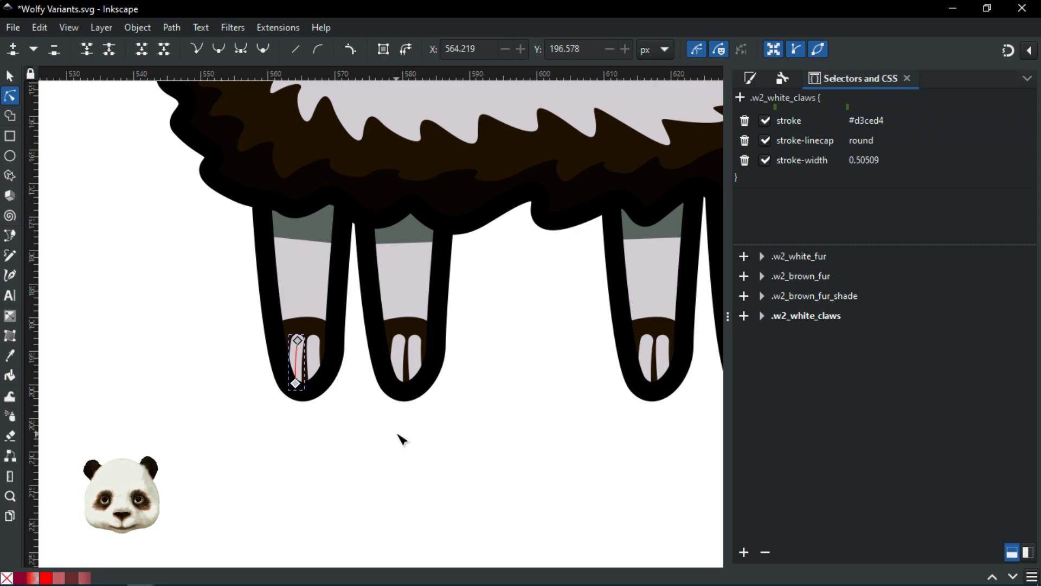
# Step: Select the claws on every leg, from the left leg across to the right leg
pyautogui.click(319, 360)
pyautogui.keyDown('shift'); pyautogui.click(402, 355); pyautogui.keyUp('shift')
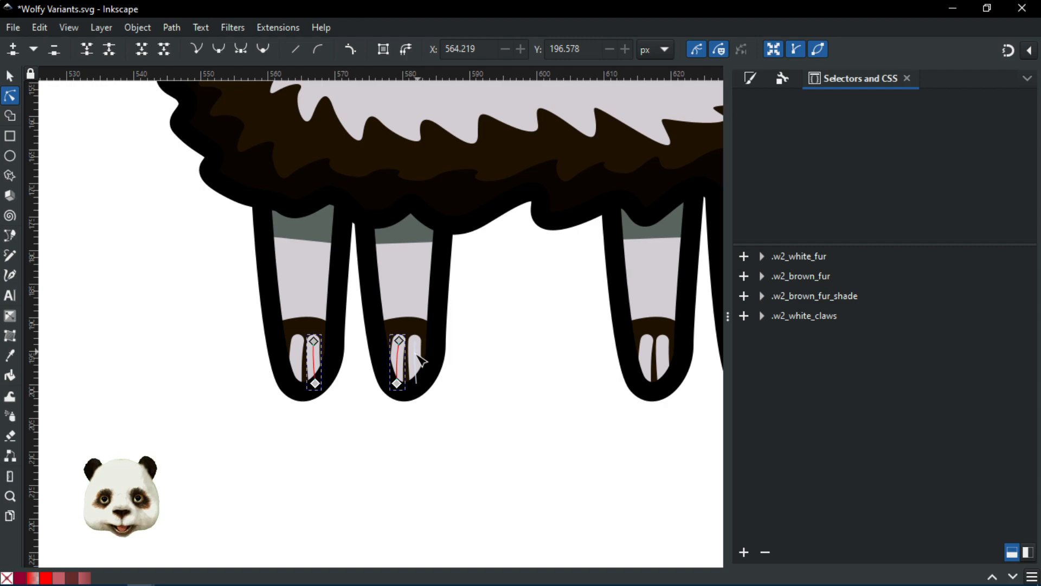
pyautogui.keyDown('shift'); pyautogui.click(416, 359); pyautogui.keyUp('shift')
pyautogui.keyDown('shift'); pyautogui.click(662, 358); pyautogui.keyUp('shift')
pyautogui.keyDown('shift'); pyautogui.click(648, 355); pyautogui.keyUp('shift')
pyautogui.hscroll(6, 472, 385)
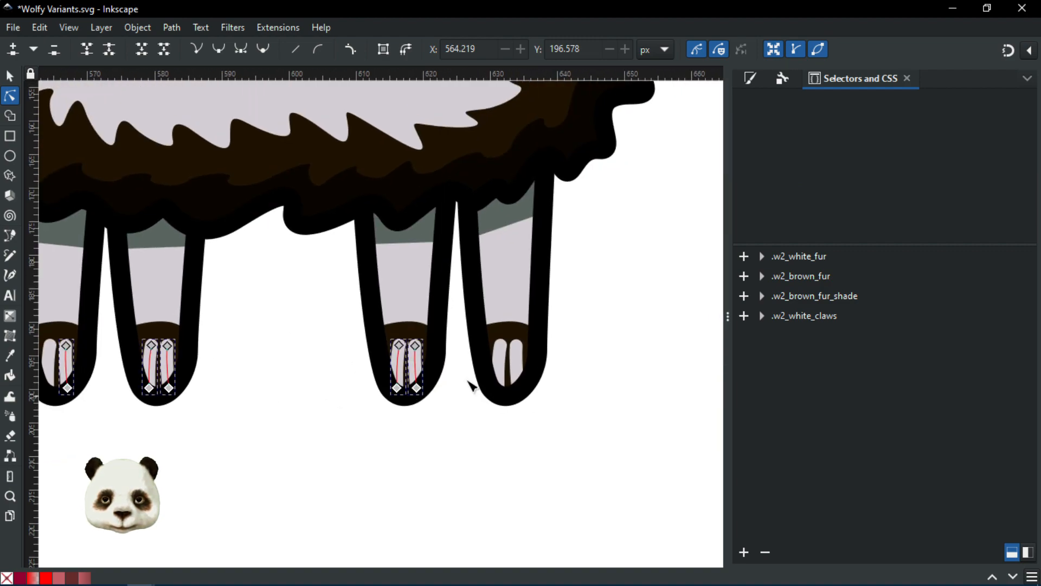
pyautogui.keyDown('shift'); pyautogui.click(503, 355); pyautogui.keyUp('shift')
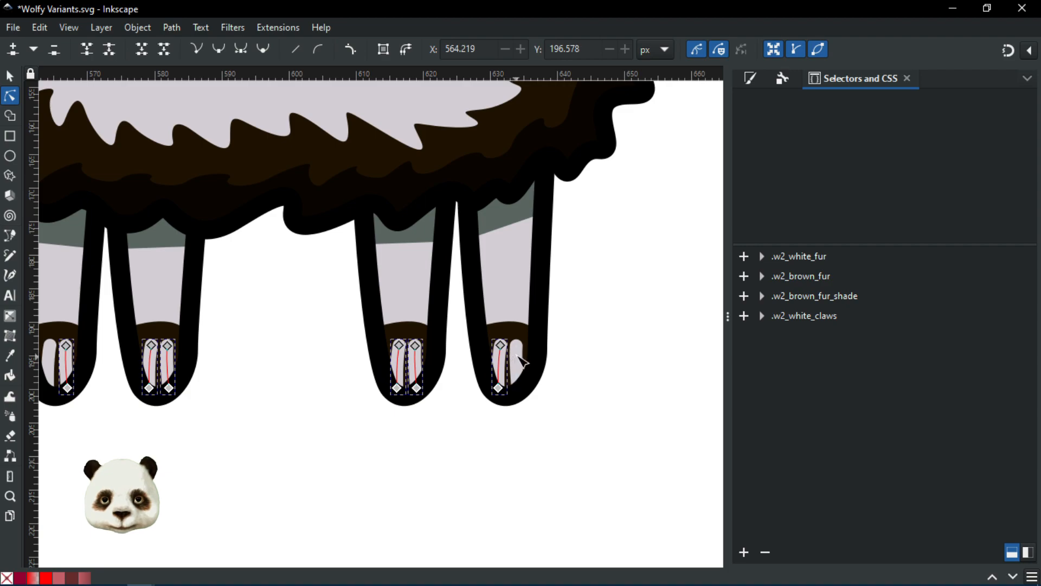
pyautogui.keyDown('shift'); pyautogui.click(518, 359); pyautogui.keyUp('shift')
pyautogui.hscroll(-5, 376, 399)
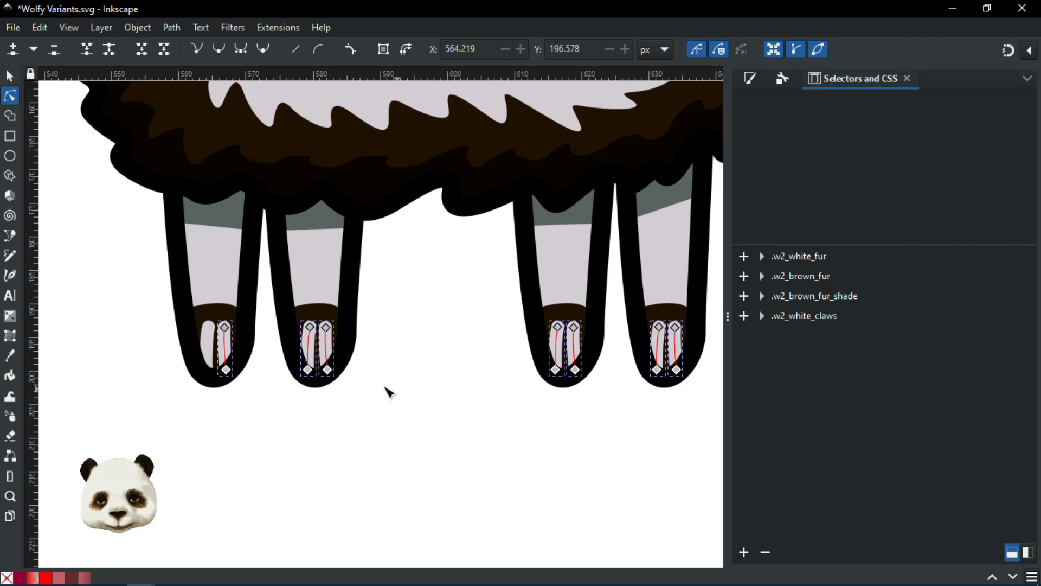
pyautogui.moveTo(316, 408); pyautogui.dragTo(394, 402)
pyautogui.scroll(1, 455, 384)
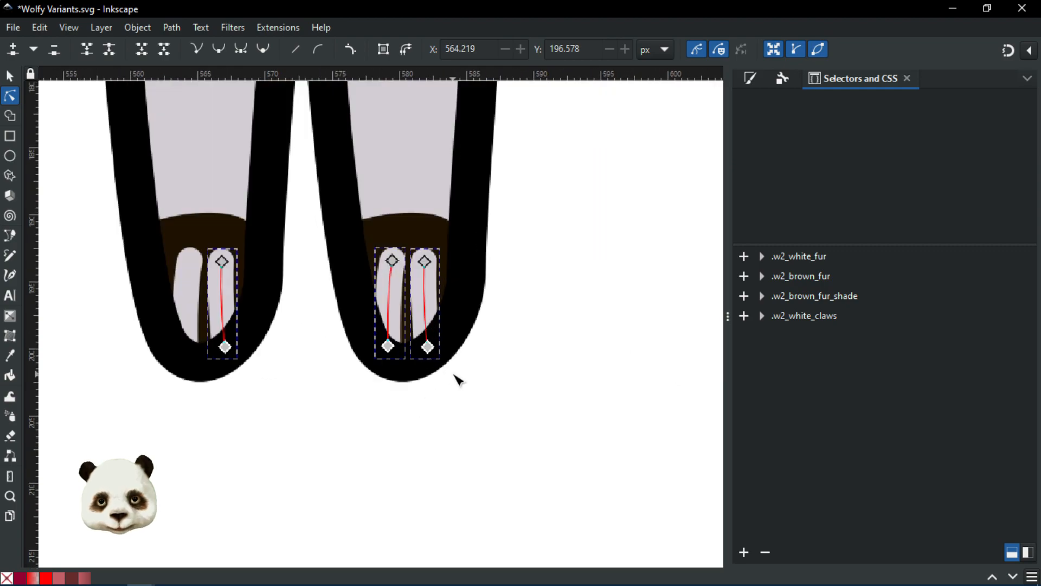
pyautogui.scroll(1, 520, 368)
# Step: Inspect the right leg outline's inline style, then deselect it
pyautogui.click(463, 244)
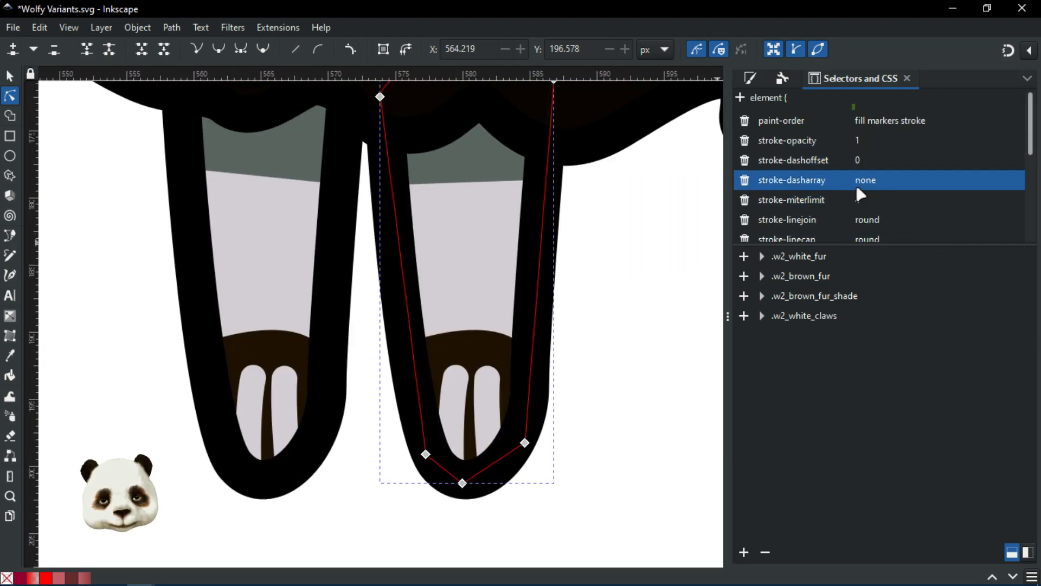
pyautogui.scroll(-3, 858, 215)
pyautogui.scroll(4, 860, 217)
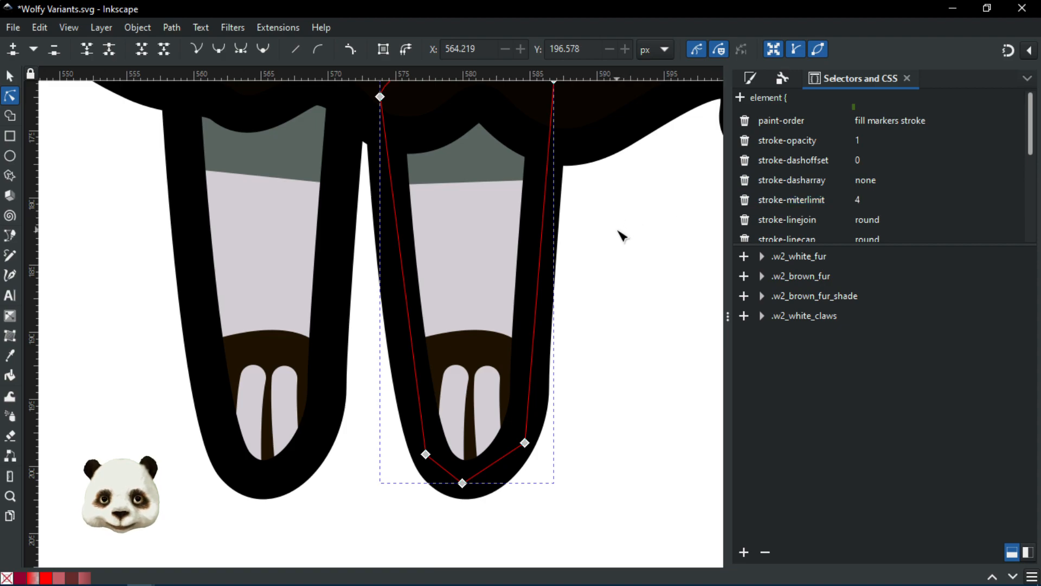
pyautogui.scroll(-3, 619, 231)
pyautogui.moveTo(619, 310); pyautogui.dragTo(489, 373)
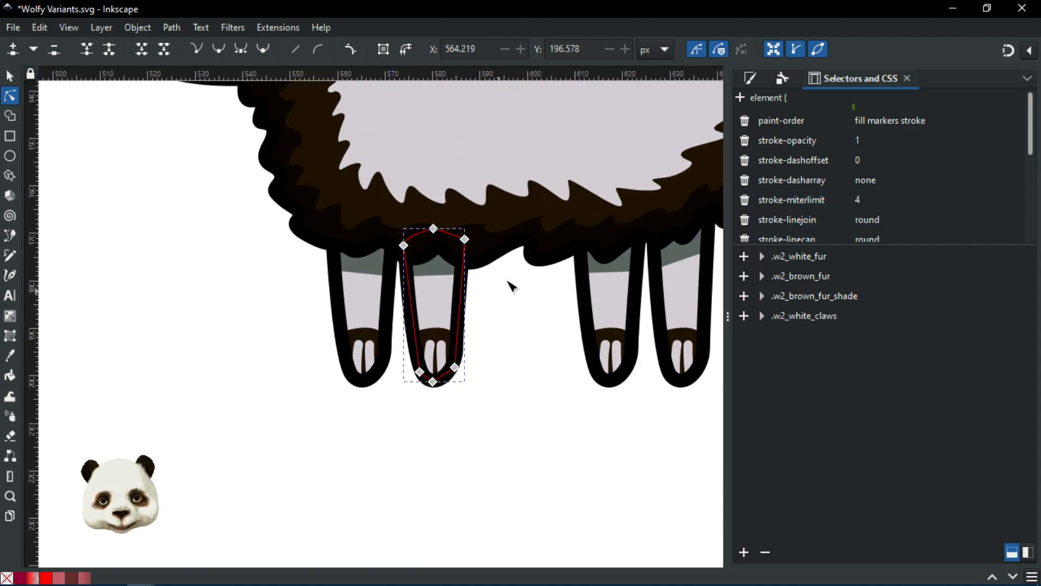
pyautogui.click(488, 340)
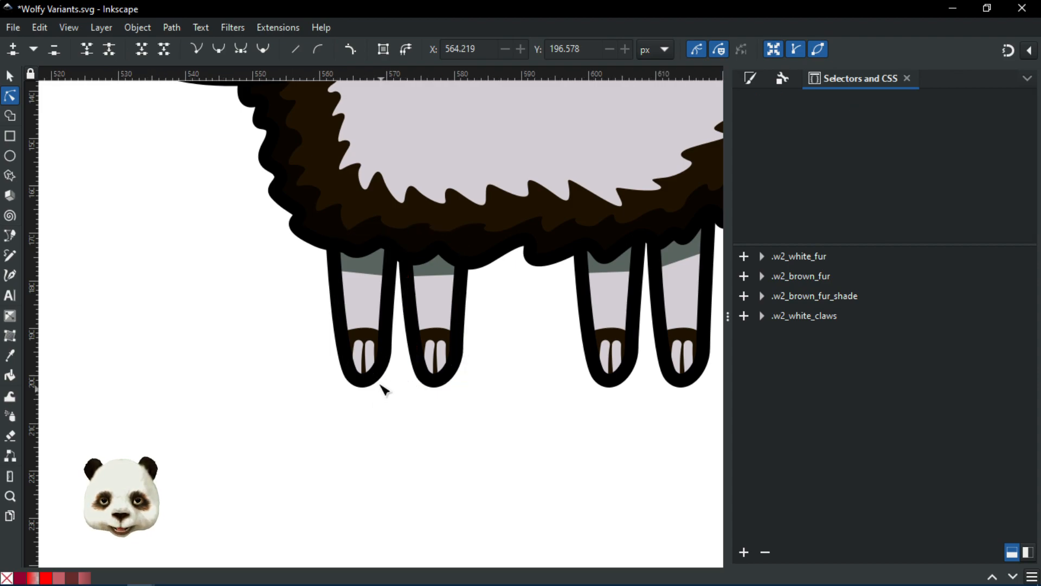
pyautogui.keyDown('ctrl'); pyautogui.scroll(1, 383, 388); pyautogui.keyUp('ctrl')
# Step: Select the claws on the left, middle and right legs with all four legs in view
pyautogui.click(360, 325)
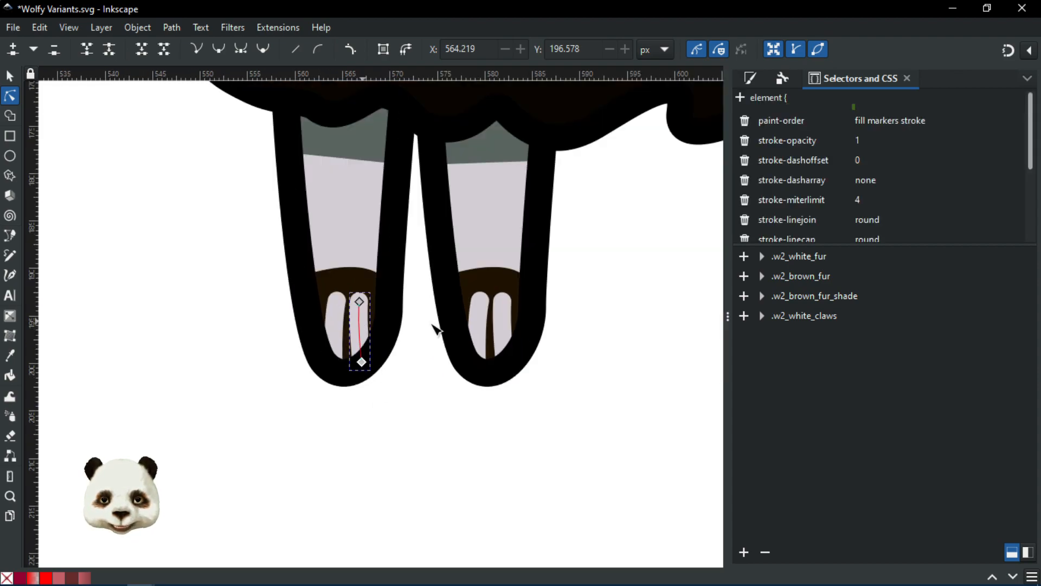
pyautogui.keyDown('shift'); pyautogui.click(484, 324); pyautogui.keyUp('shift')
pyautogui.keyDown('shift'); pyautogui.click(504, 323); pyautogui.keyUp('shift')
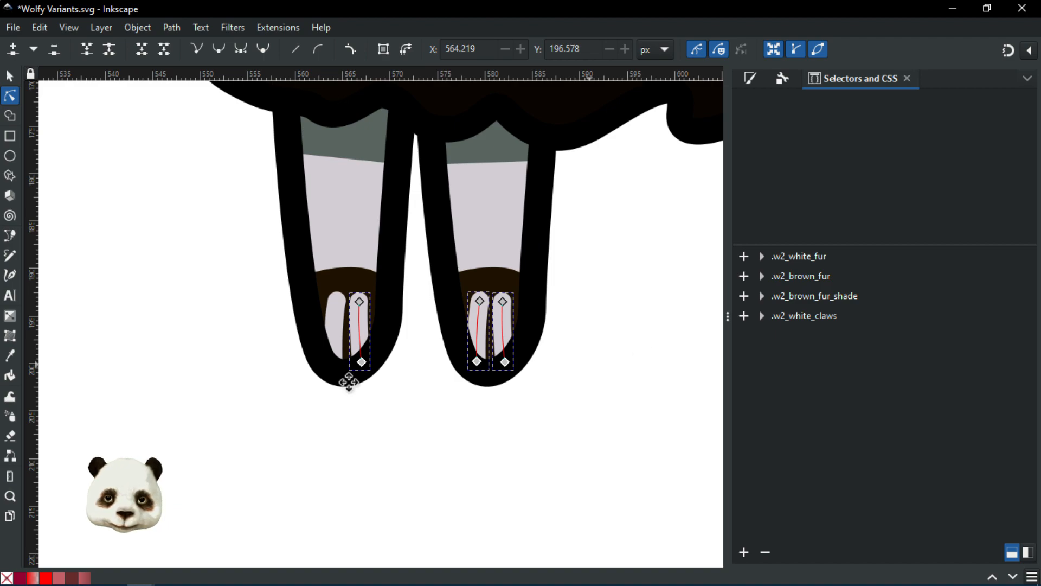
pyautogui.hscroll(10, 271, 339)
pyautogui.keyDown('shift'); pyautogui.click(369, 311); pyautogui.keyUp('shift')
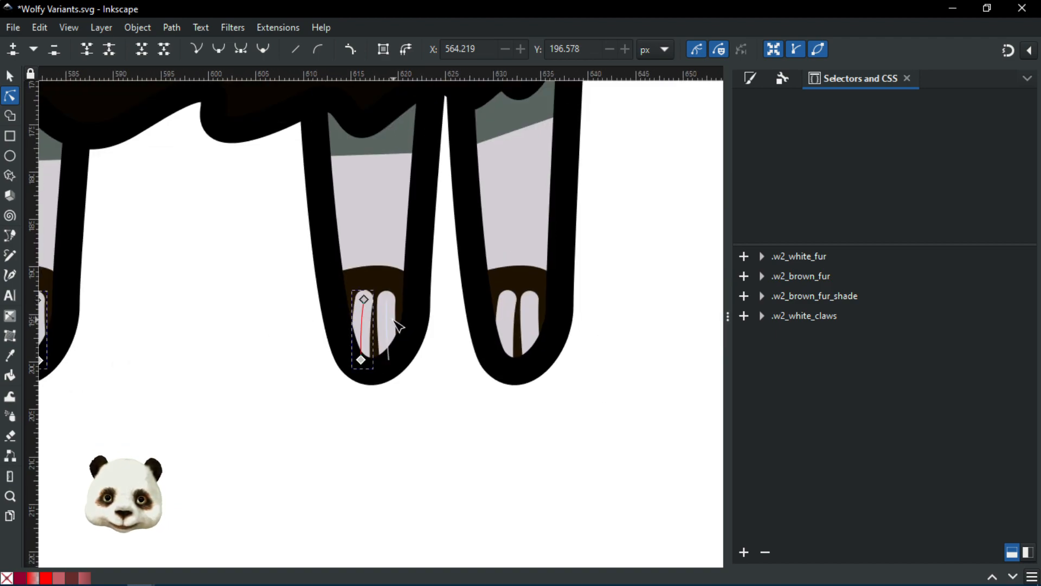
pyautogui.keyDown('shift'); pyautogui.click(388, 328); pyautogui.keyUp('shift')
pyautogui.keyDown('shift'); pyautogui.click(510, 324); pyautogui.keyUp('shift')
pyautogui.keyDown('shift'); pyautogui.click(532, 320); pyautogui.keyUp('shift')
pyautogui.scroll(-2, 388, 353)
pyautogui.moveTo(290, 358); pyautogui.dragTo(428, 347)
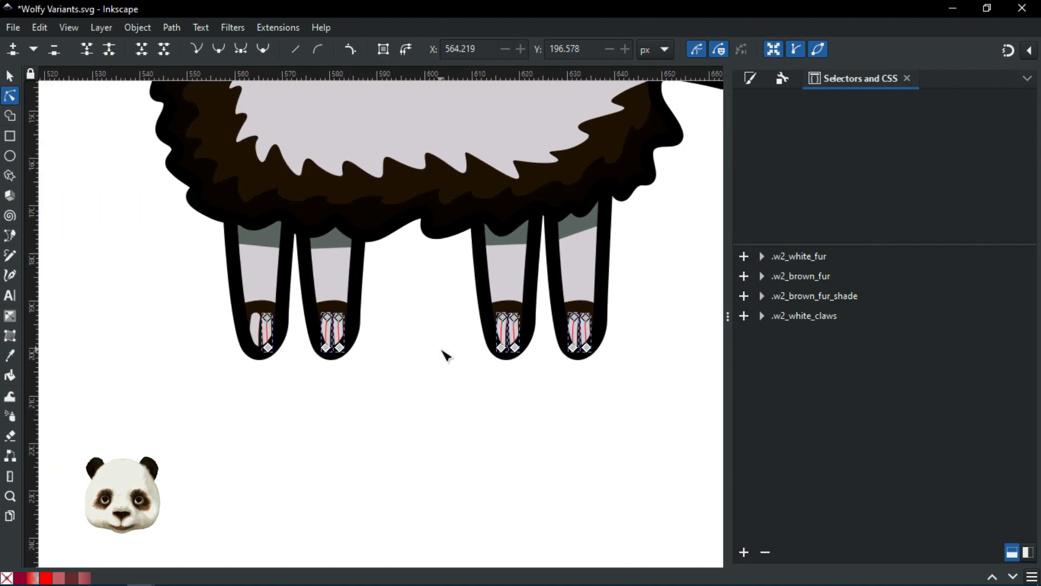
pyautogui.scroll(4, 447, 353)
# Step: List the paths in .w2_white_claws, then select the .w2_white_fur shapes and centre the wolf
pyautogui.click(744, 316)
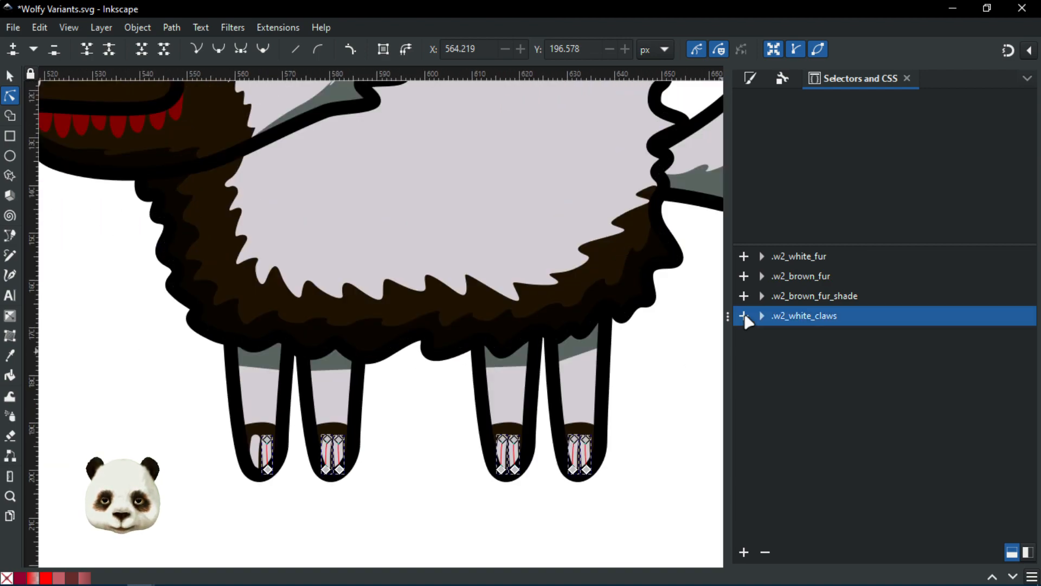
pyautogui.click(796, 320)
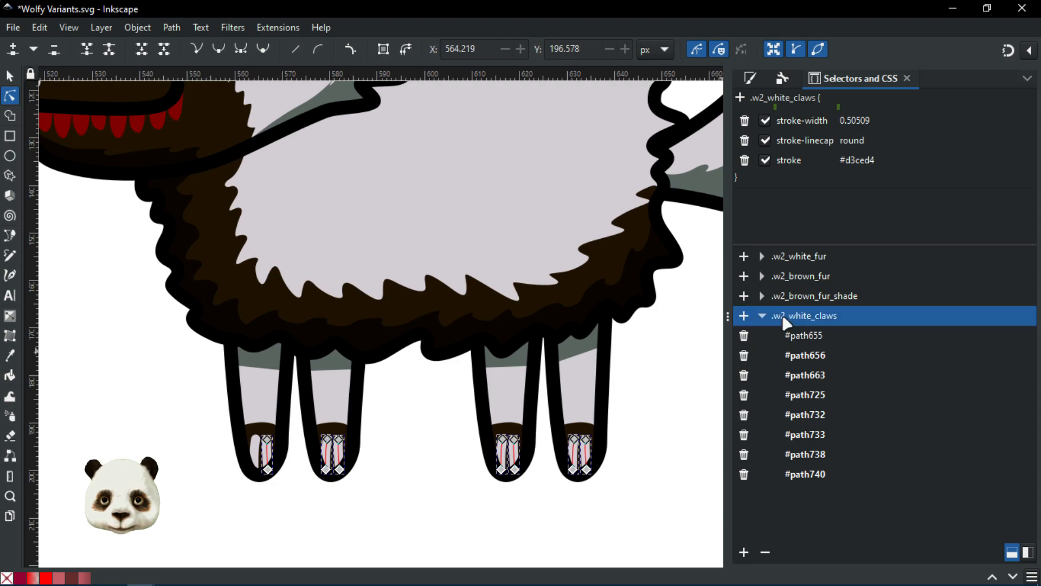
pyautogui.scroll(-2, 388, 436)
pyautogui.click(397, 400)
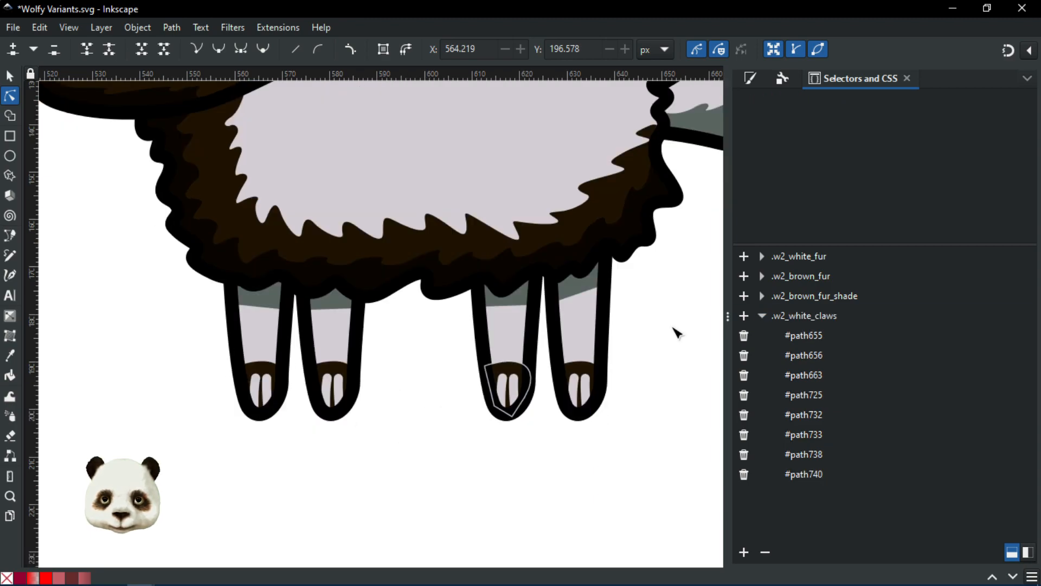
pyautogui.click(762, 317)
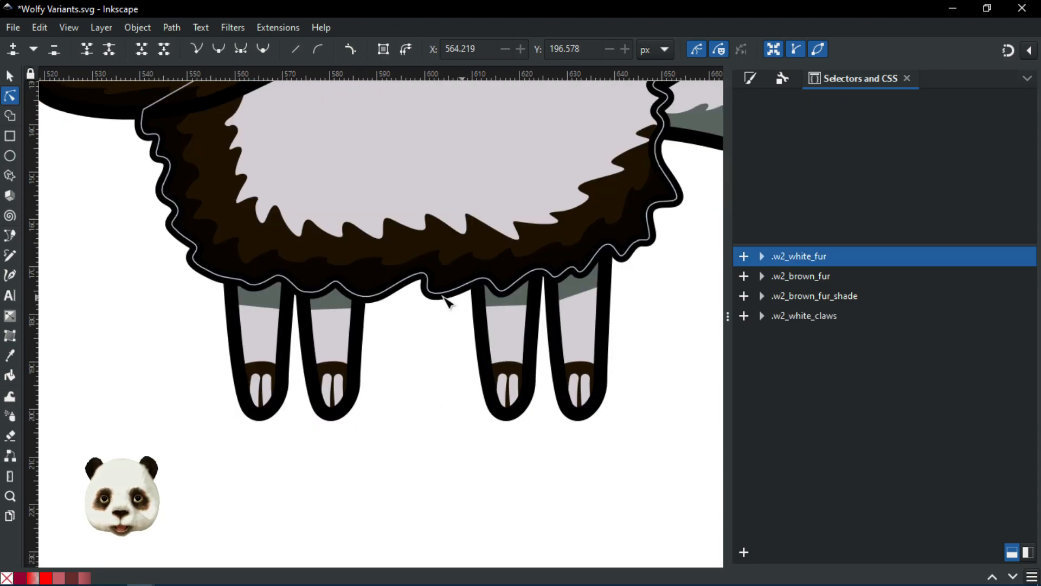
pyautogui.scroll(-3, 431, 305)
pyautogui.moveTo(424, 381); pyautogui.dragTo(421, 403)
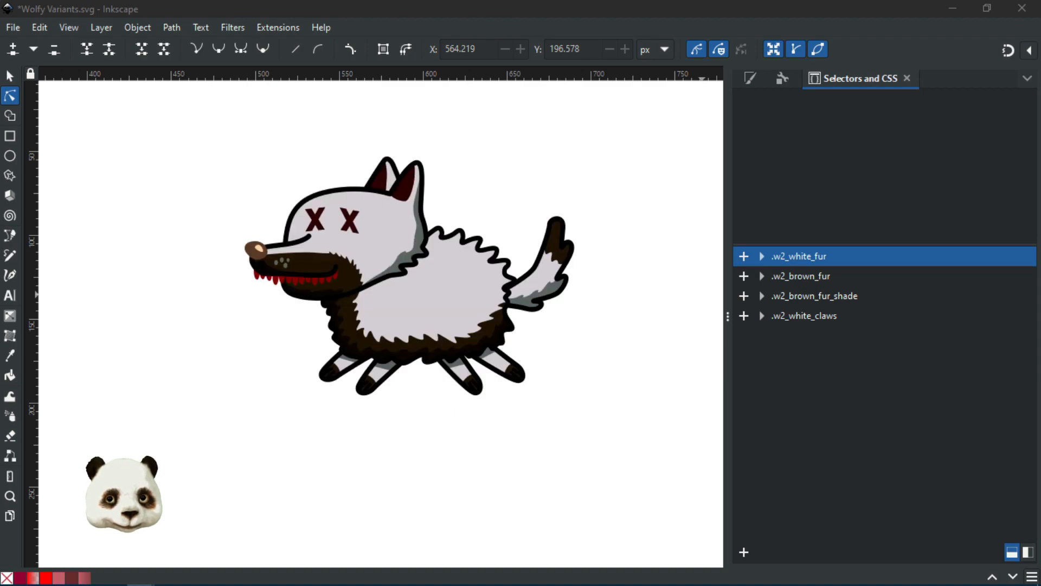
# Step: Bring the wolf's feet into view and save the document
pyautogui.scroll(4, 271, 420)
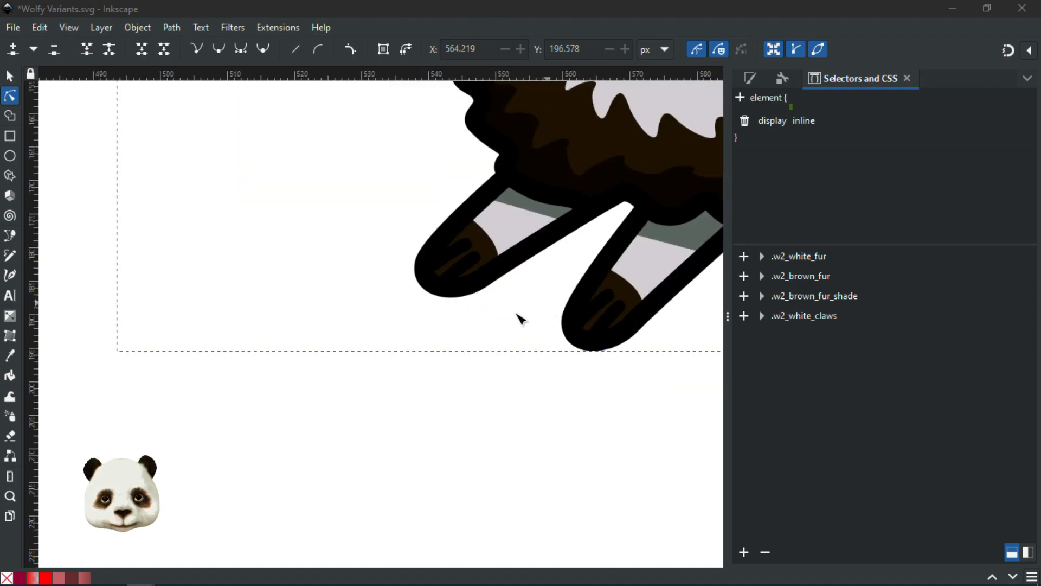
pyautogui.moveTo(542, 306); pyautogui.dragTo(251, 323)
pyautogui.hotkey('ctrl', 's')
# Step: Select the eight claws across all four feet and assign them to .w2_white_claws
pyautogui.click(158, 270)
pyautogui.keyDown('shift'); pyautogui.click(173, 285); pyautogui.keyUp('shift')
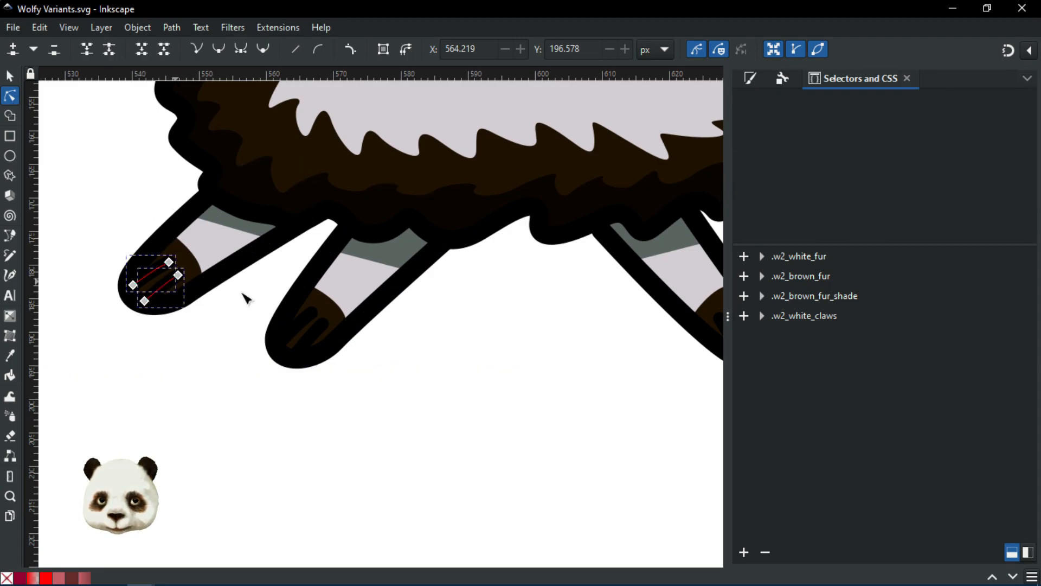
pyautogui.keyDown('shift'); pyautogui.click(302, 326); pyautogui.keyUp('shift')
pyautogui.keyDown('shift'); pyautogui.click(315, 332); pyautogui.keyUp('shift')
pyautogui.moveTo(515, 361); pyautogui.dragTo(95, 357)
pyautogui.scroll(2, 321, 341)
pyautogui.keyDown('shift'); pyautogui.click(307, 323); pyautogui.keyUp('shift')
pyautogui.keyDown('shift'); pyautogui.click(352, 319); pyautogui.keyUp('shift')
pyautogui.keyDown('shift'); pyautogui.click(641, 228); pyautogui.keyUp('shift')
pyautogui.keyDown('shift'); pyautogui.click(662, 199); pyautogui.keyUp('shift')
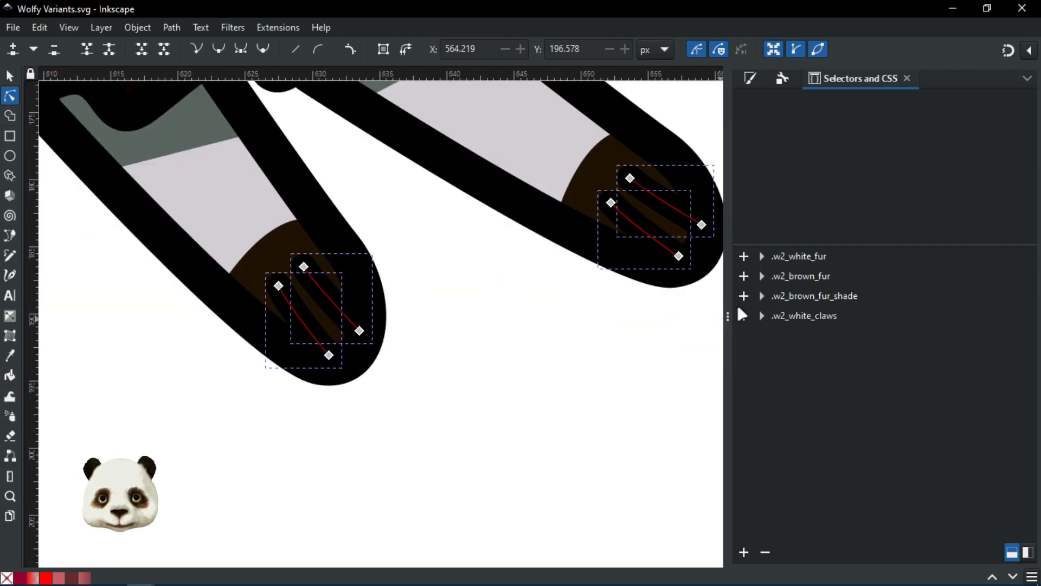
pyautogui.click(743, 316)
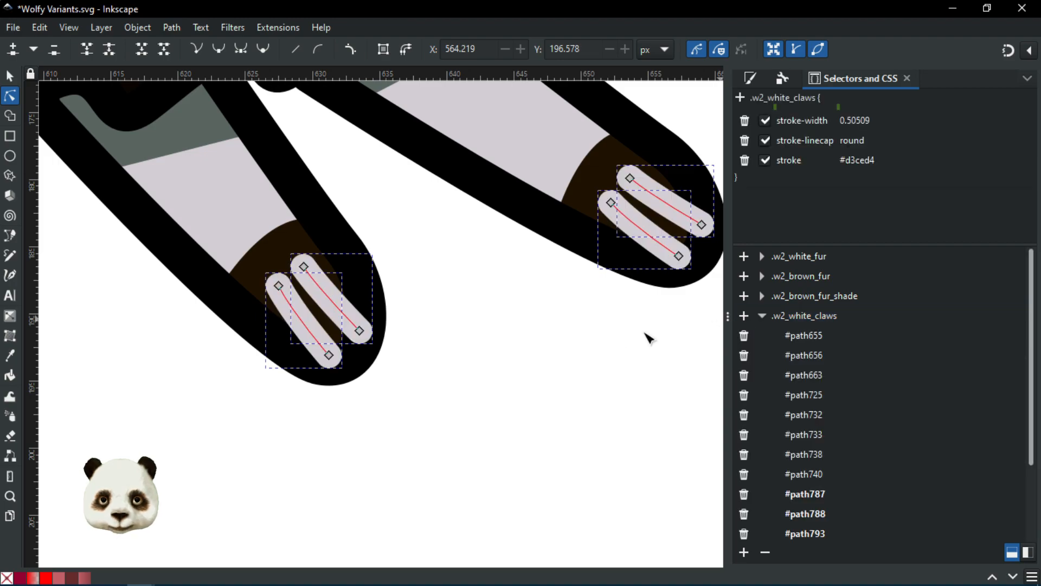
pyautogui.scroll(-5, 646, 337)
pyautogui.scroll(2, 564, 349)
pyautogui.scroll(3, 337, 350)
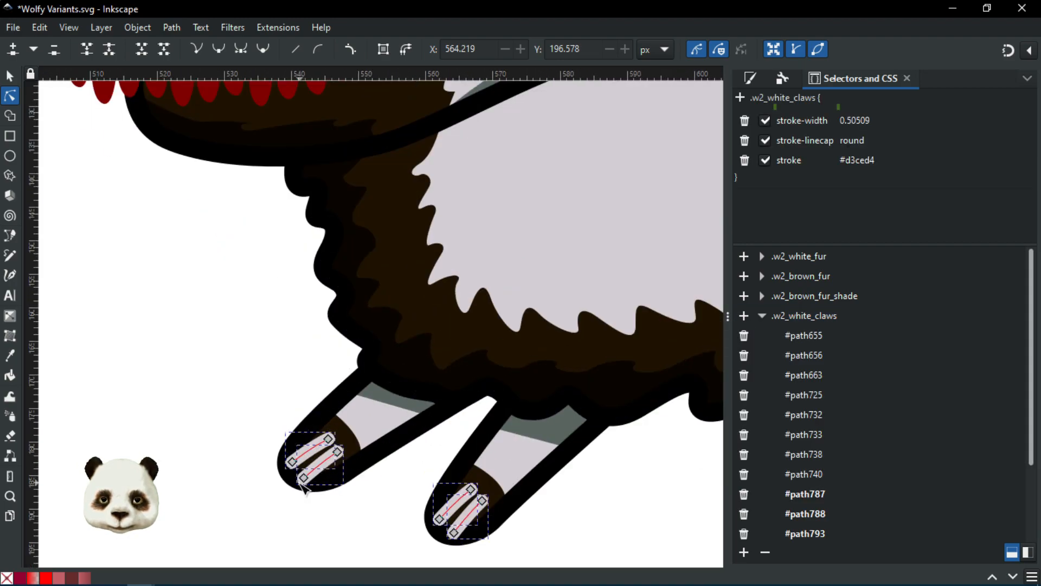
pyautogui.scroll(-3, 406, 465)
pyautogui.scroll(2, 355, 339)
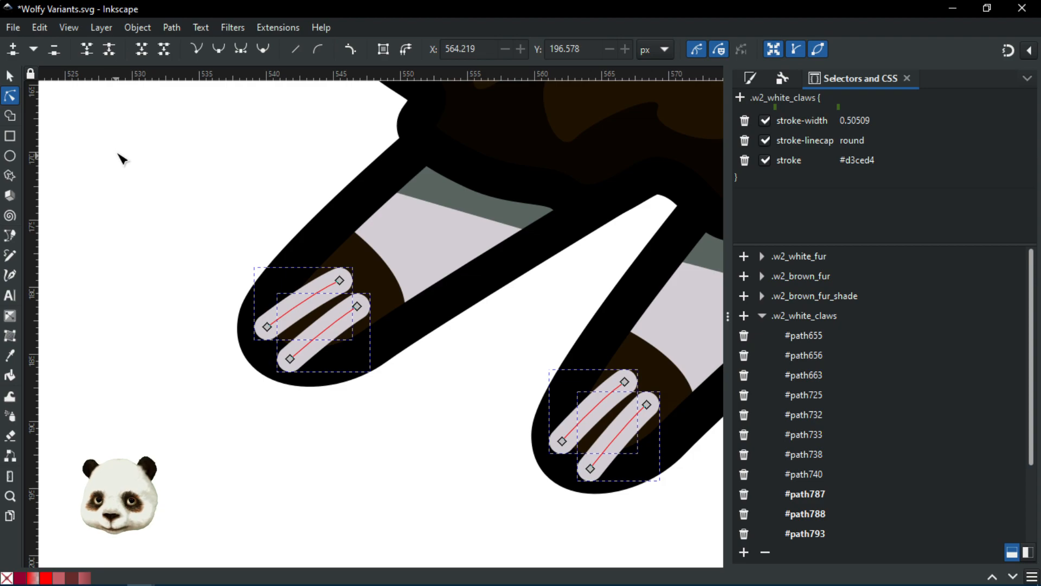
# Step: Inside the left leg group, nudge a claw into place and lower the other behind the outline
pyautogui.click(122, 158)
pyautogui.click(10, 75)
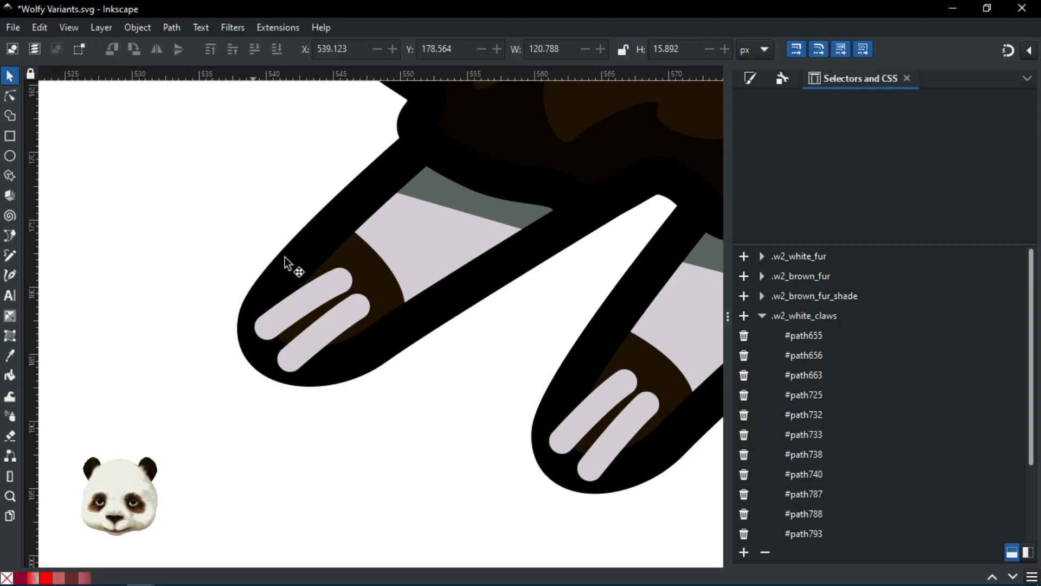
pyautogui.click(323, 285)
pyautogui.doubleClick(322, 285)
pyautogui.click(322, 285)
pyautogui.doubleClick(322, 285)
pyautogui.click(322, 291)
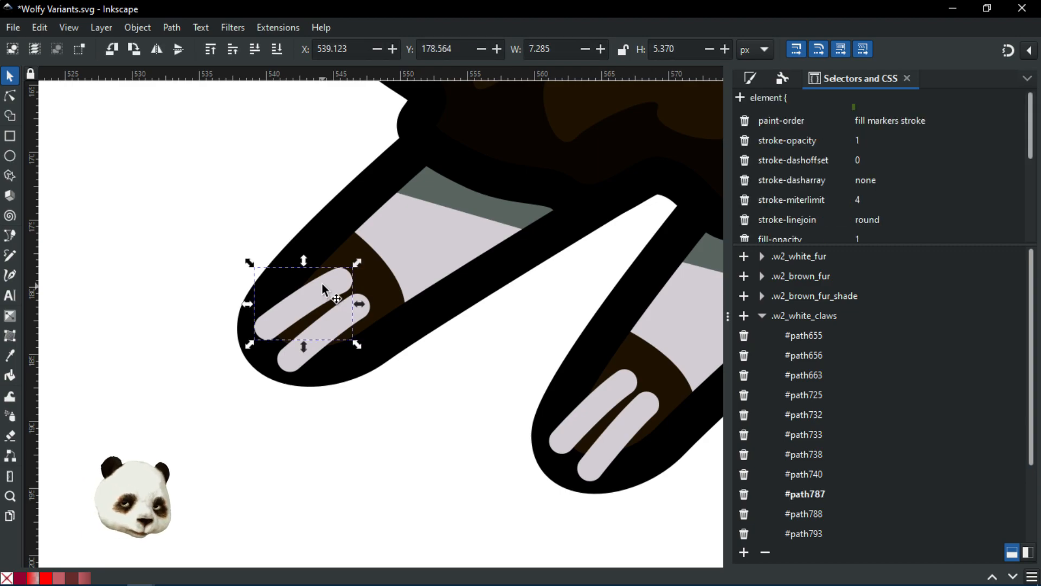
pyautogui.moveTo(324, 285); pyautogui.dragTo(368, 310)
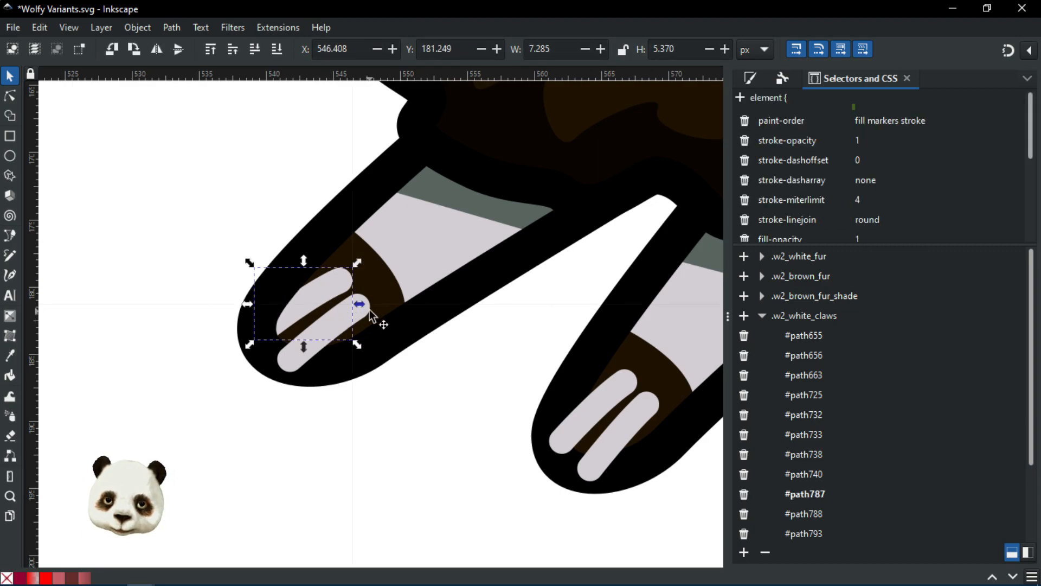
pyautogui.click(369, 311)
pyautogui.press('pagedown')
# Step: Lower both claws of the right leg behind its black outline
pyautogui.click(633, 391)
pyautogui.doubleClick(627, 385)
pyautogui.click(626, 385)
pyautogui.click(627, 385)
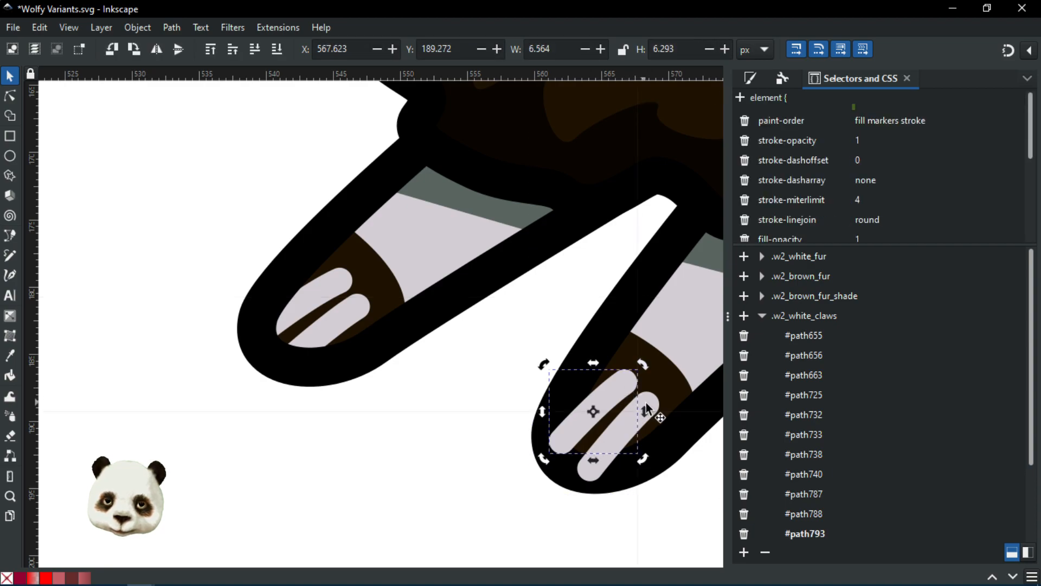
pyautogui.press('pagedown')
pyautogui.click(651, 406)
pyautogui.press('pagedown')
# Step: Lower the remaining paws' claws behind their outlines, then show the whole wolf
pyautogui.moveTo(275, 278); pyautogui.dragTo(92, 237)
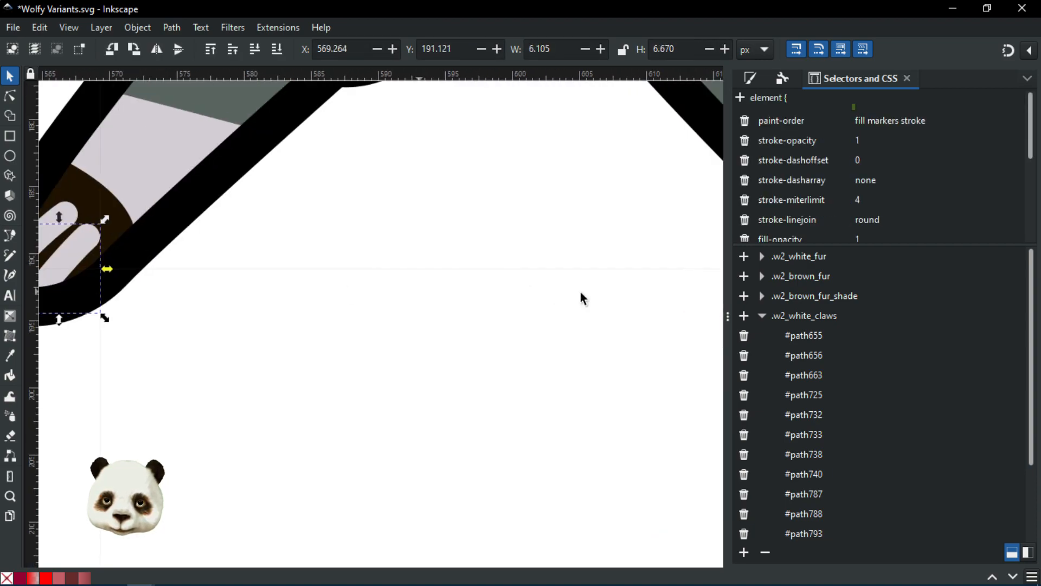
pyautogui.moveTo(581, 298); pyautogui.dragTo(98, 297)
pyautogui.click(406, 238)
pyautogui.doubleClick(405, 238)
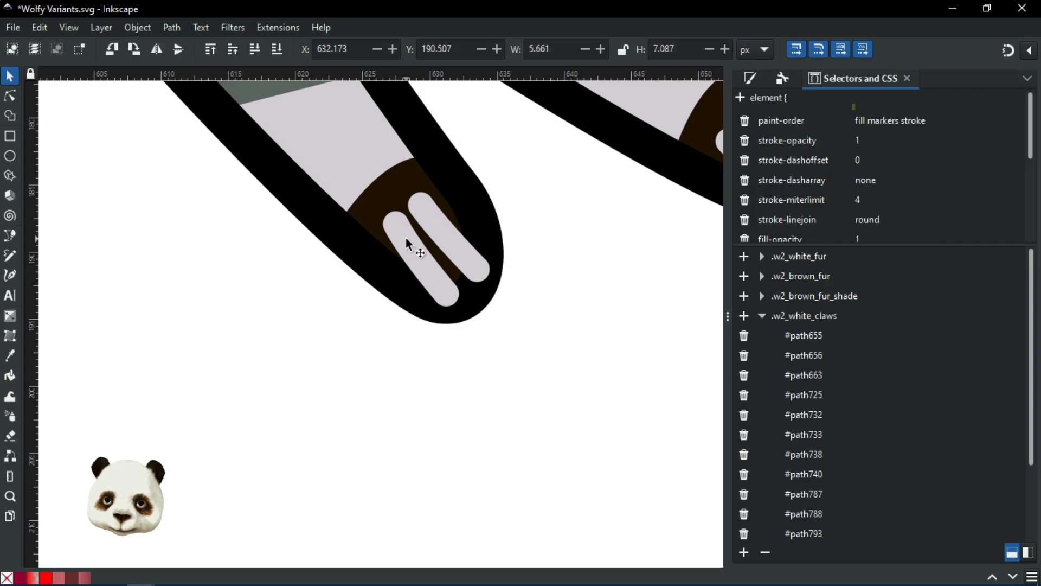
pyautogui.press('pagedown')
pyautogui.click(452, 238)
pyautogui.press('pagedown')
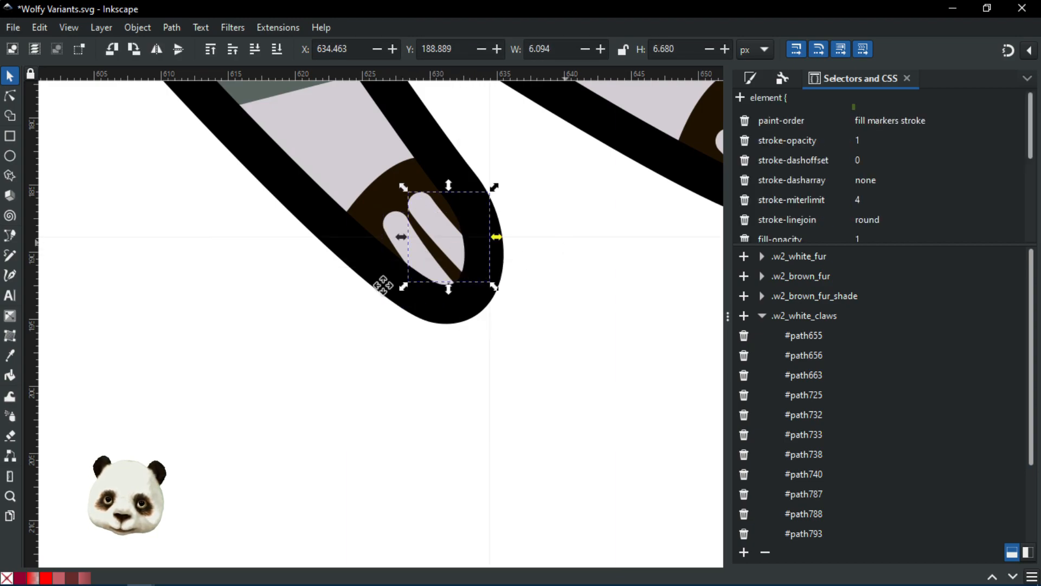
pyautogui.moveTo(700, 184); pyautogui.dragTo(284, 285)
pyautogui.click(351, 269)
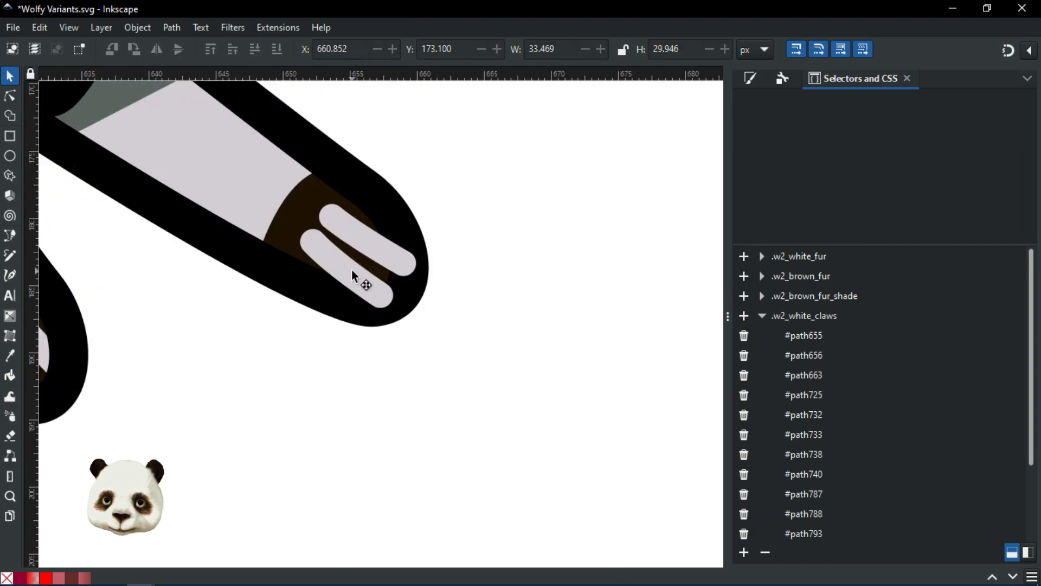
pyautogui.doubleClick(352, 269)
pyautogui.click(408, 265)
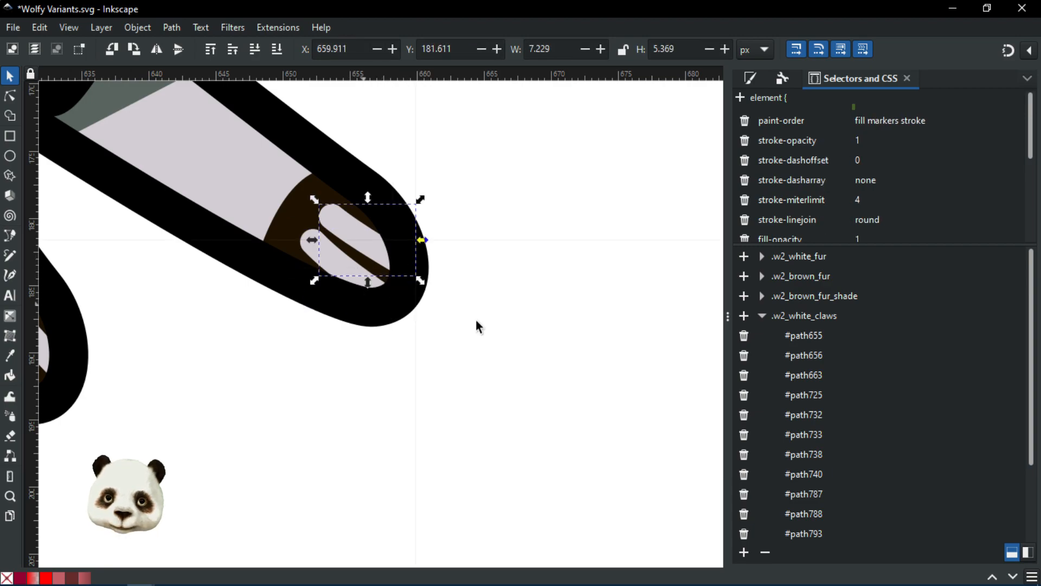
pyautogui.click(539, 315)
pyautogui.scroll(-5, 514, 309)
pyautogui.moveTo(429, 349); pyautogui.dragTo(437, 445)
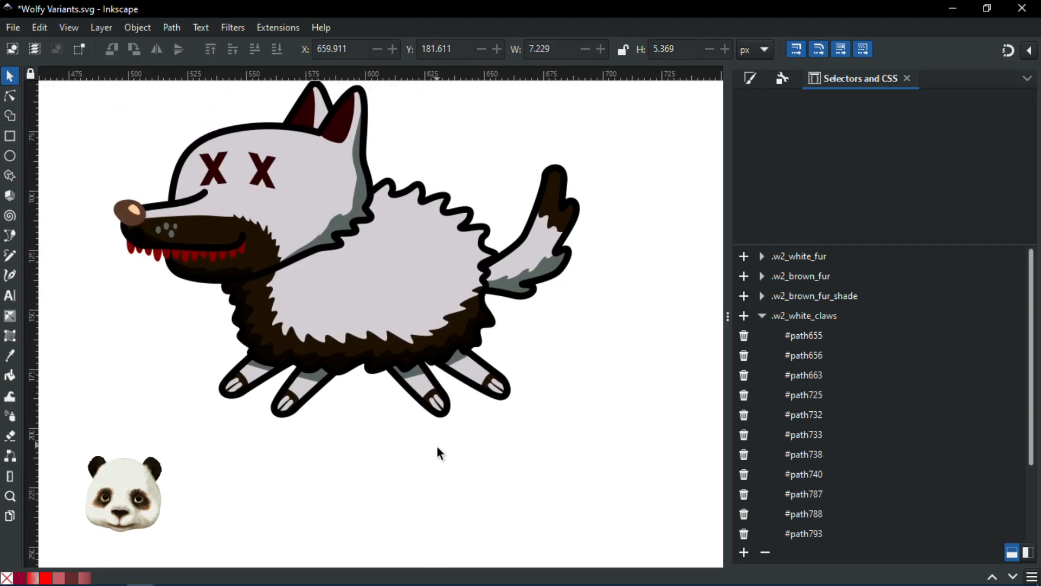
pyautogui.scroll(-2, 437, 445)
# Step: Save the wolf drawing and collapse the .w2_white_claws object list
pyautogui.scroll(1, 420, 432)
pyautogui.hotkey('ctrl', 's')
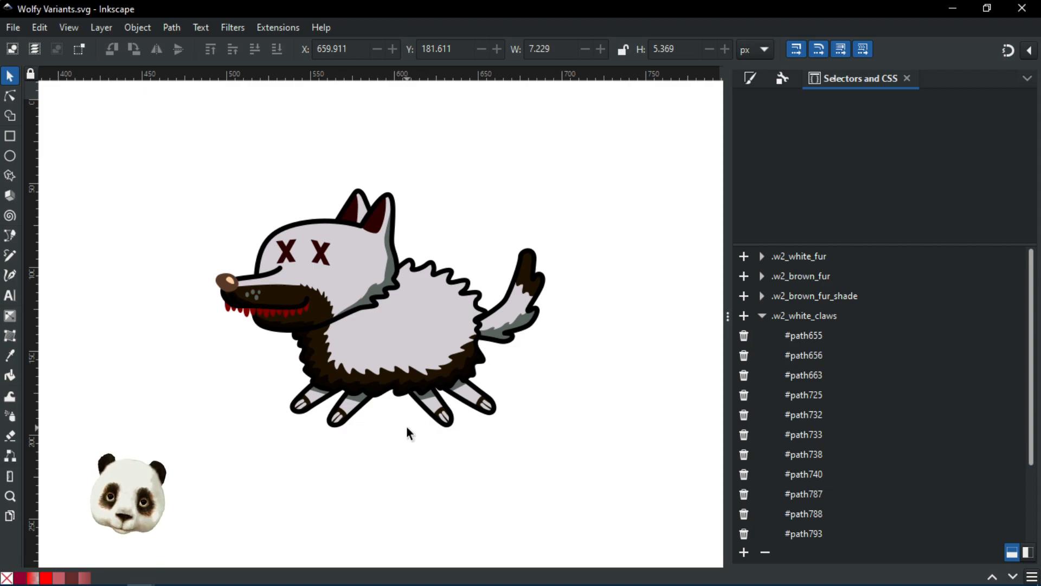
pyautogui.click(745, 317)
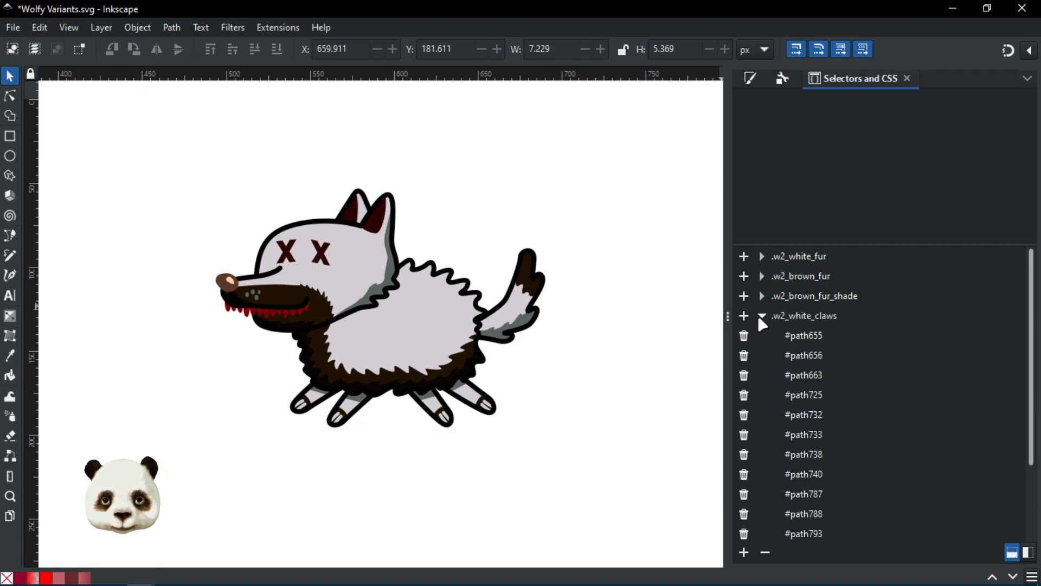
pyautogui.click(762, 316)
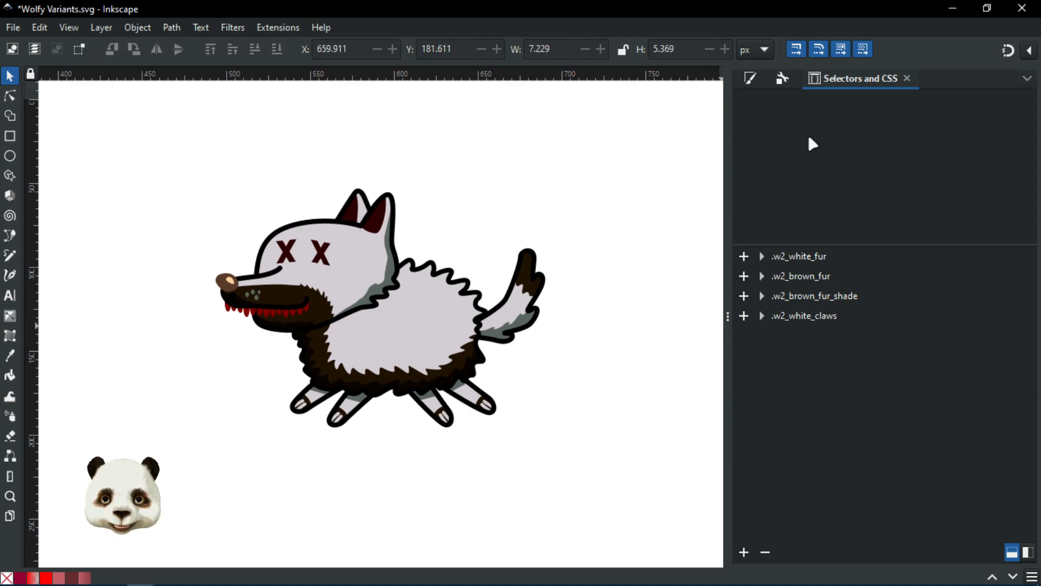
# Step: With the Node tool, inspect the white fur body path's #d3ced4 fill rule
pyautogui.scroll(2, 428, 358)
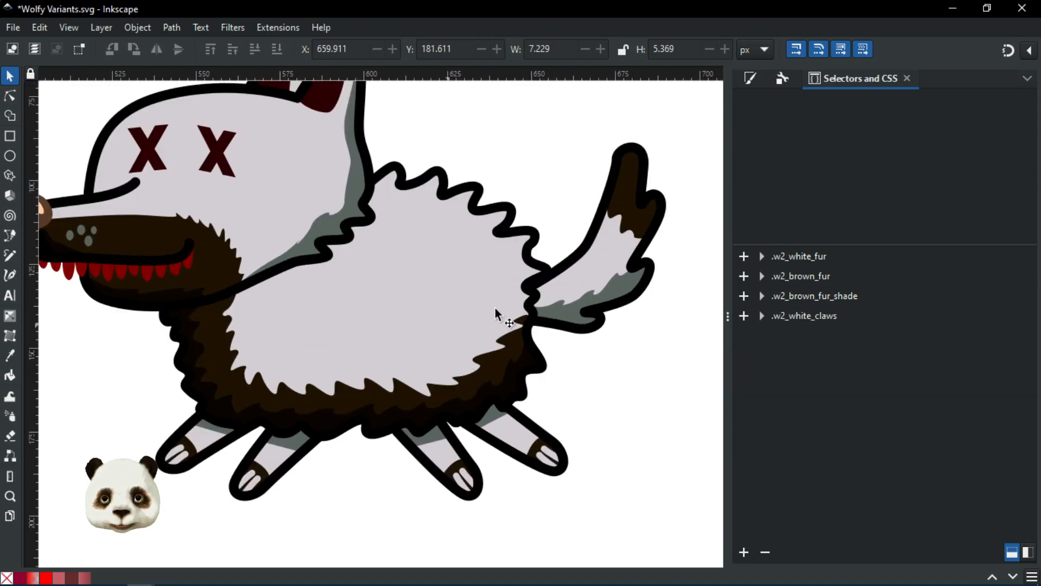
pyautogui.click(10, 98)
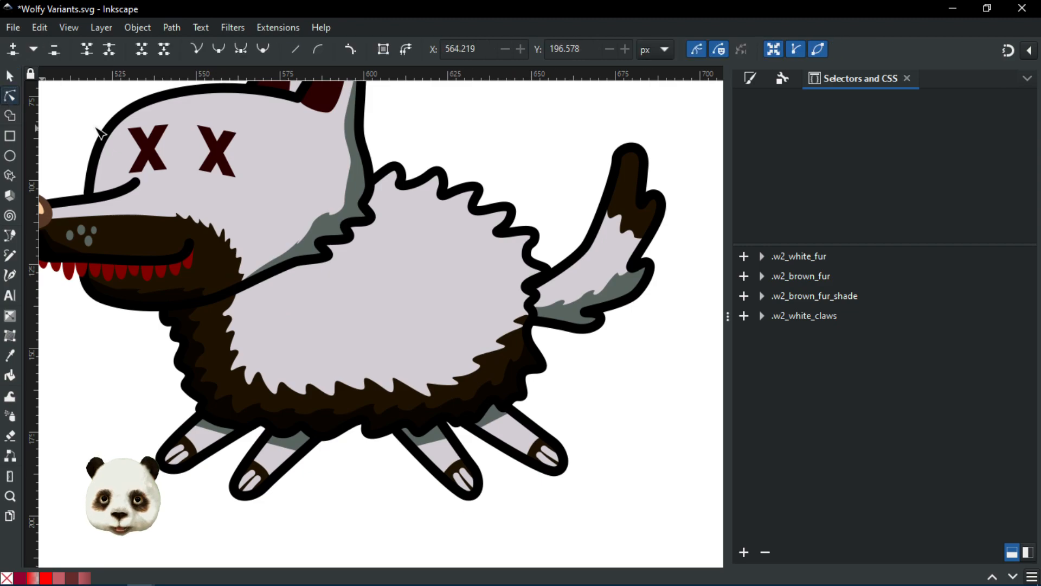
pyautogui.click(492, 267)
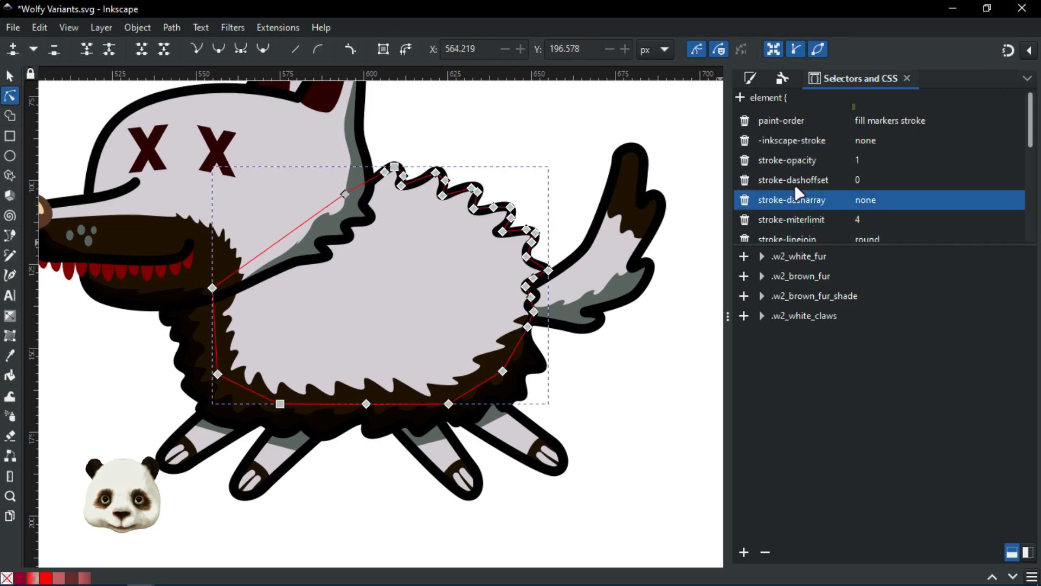
pyautogui.scroll(-5, 899, 151)
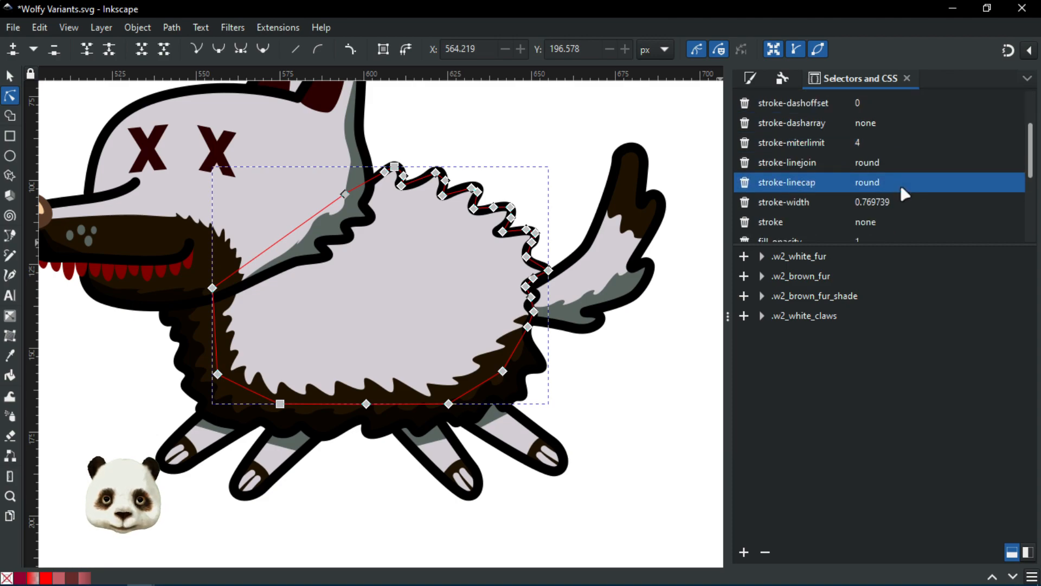
pyautogui.scroll(-3, 887, 203)
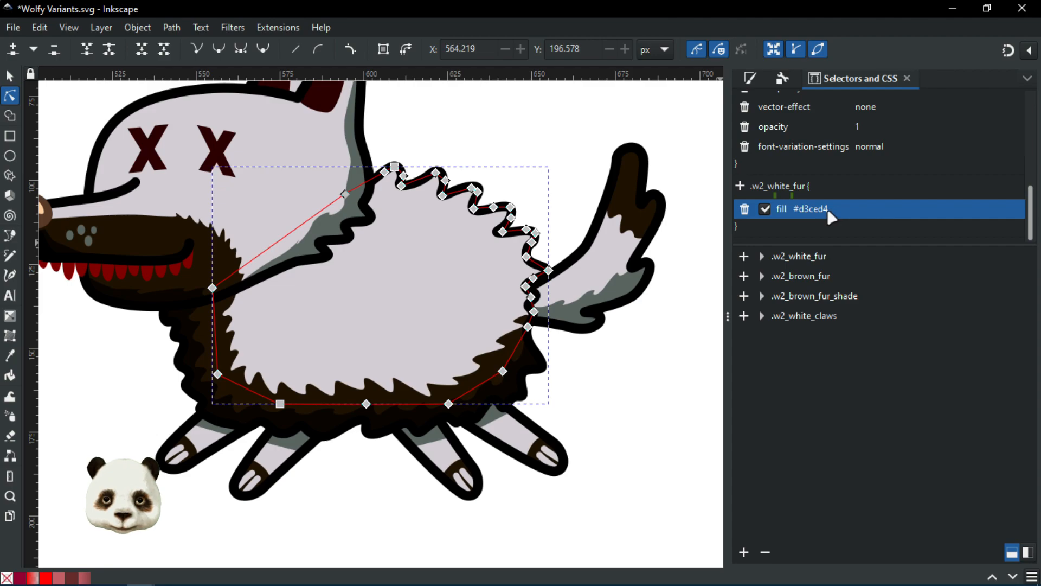
pyautogui.moveTo(627, 372); pyautogui.dragTo(396, 293)
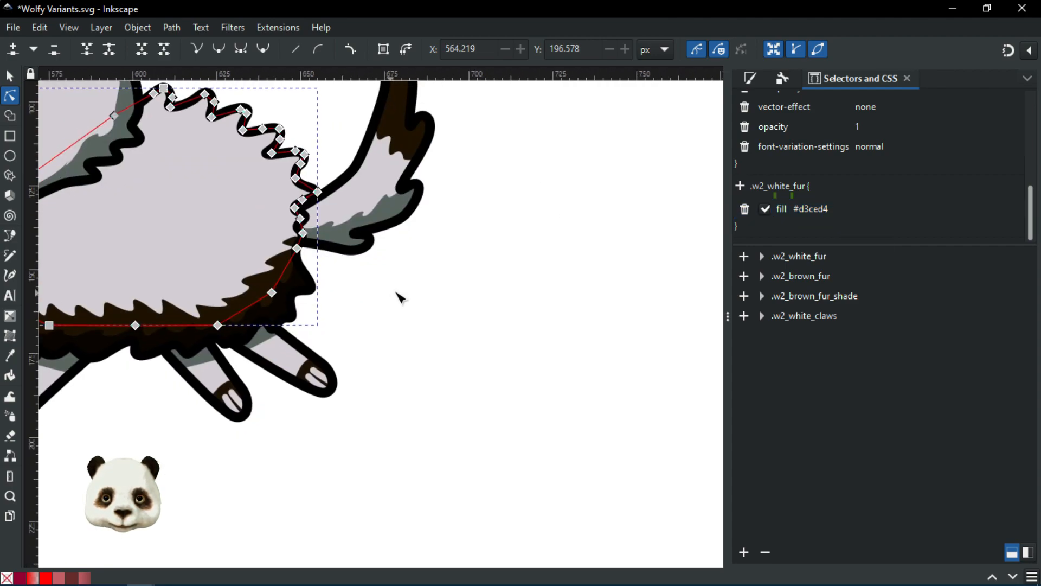
pyautogui.press('-')
pyautogui.press('-')
pyautogui.click(507, 310)
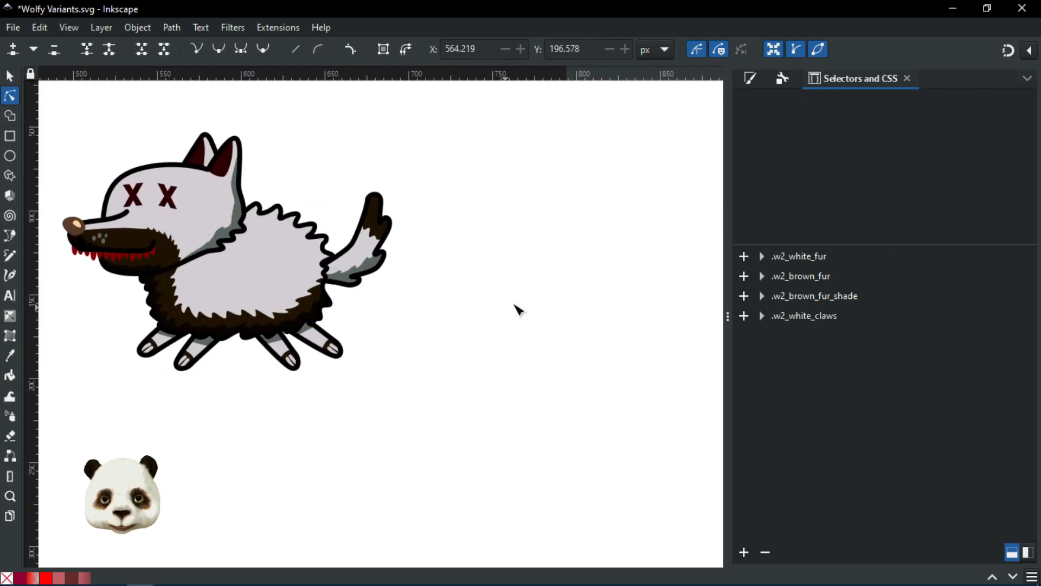
# Step: Draw a small circle above the wolf's tail and give it the green 84ea9f fill
pyautogui.click(751, 79)
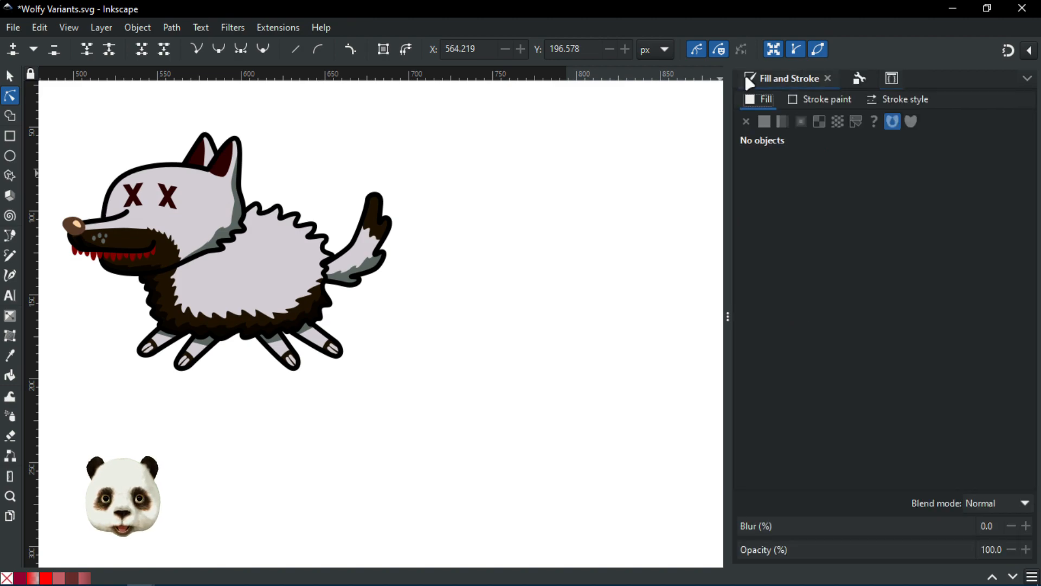
pyautogui.click(10, 155)
pyautogui.moveTo(473, 145); pyautogui.dragTo(539, 211)
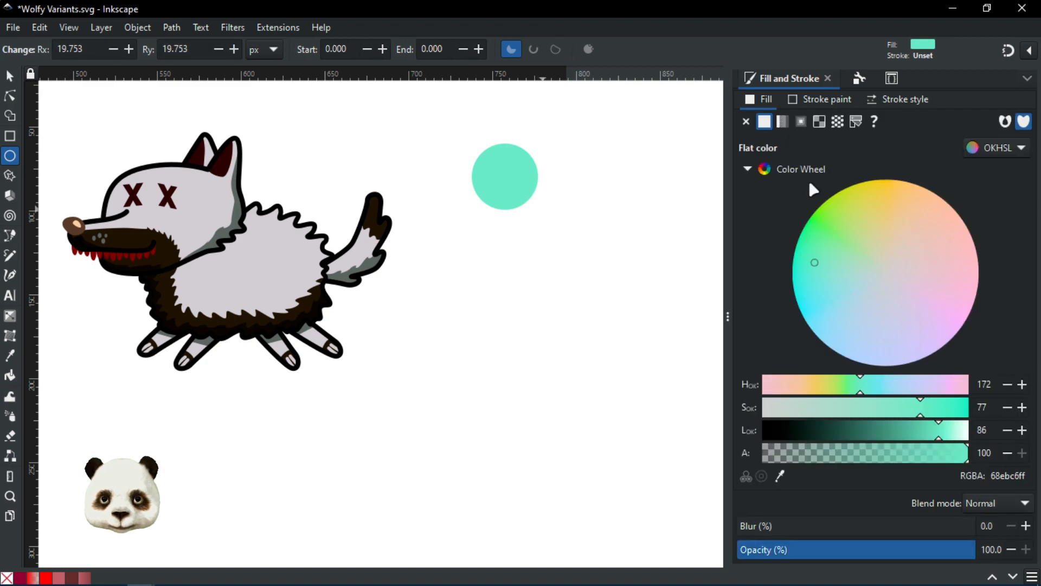
pyautogui.moveTo(837, 253)
pyautogui.mouseDown()
pyautogui.moveTo(862, 203)
pyautogui.moveTo(912, 233)
pyautogui.moveTo(872, 249)
pyautogui.moveTo(883, 302)
pyautogui.moveTo(811, 291)
pyautogui.moveTo(826, 275)
pyautogui.moveTo(825, 235)
pyautogui.moveTo(835, 244)
pyautogui.mouseUp()
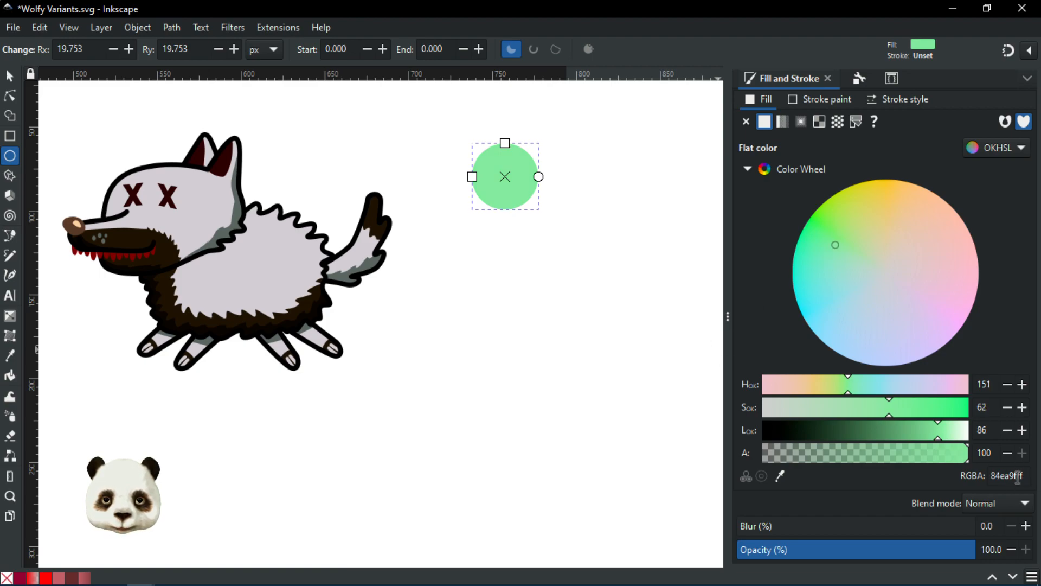
# Step: Set the circle's RGBA value to ff so its fill turns white
pyautogui.moveTo(1018, 475); pyautogui.dragTo(971, 473)
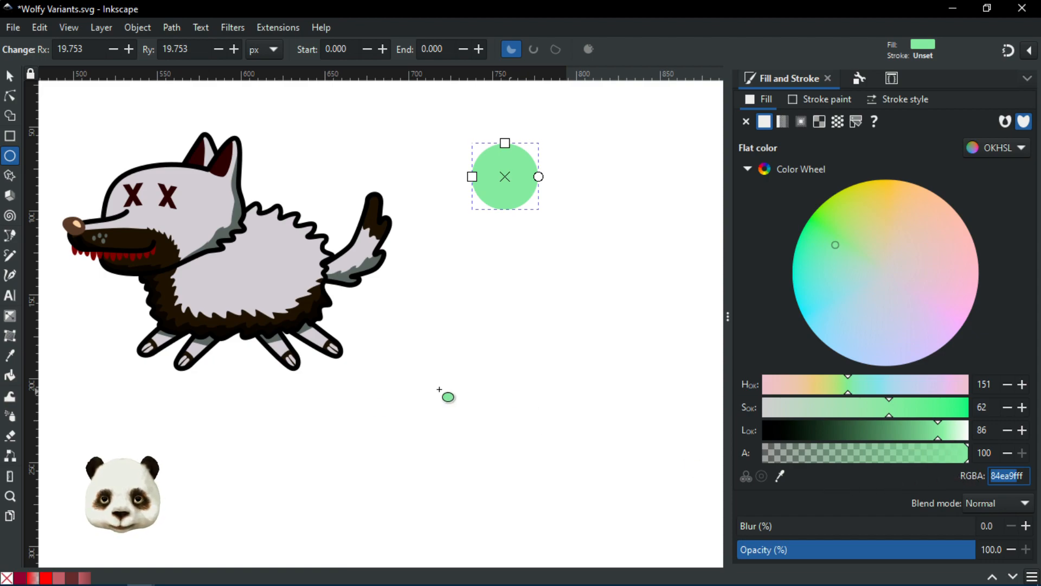
pyautogui.scroll(1, 352, 302)
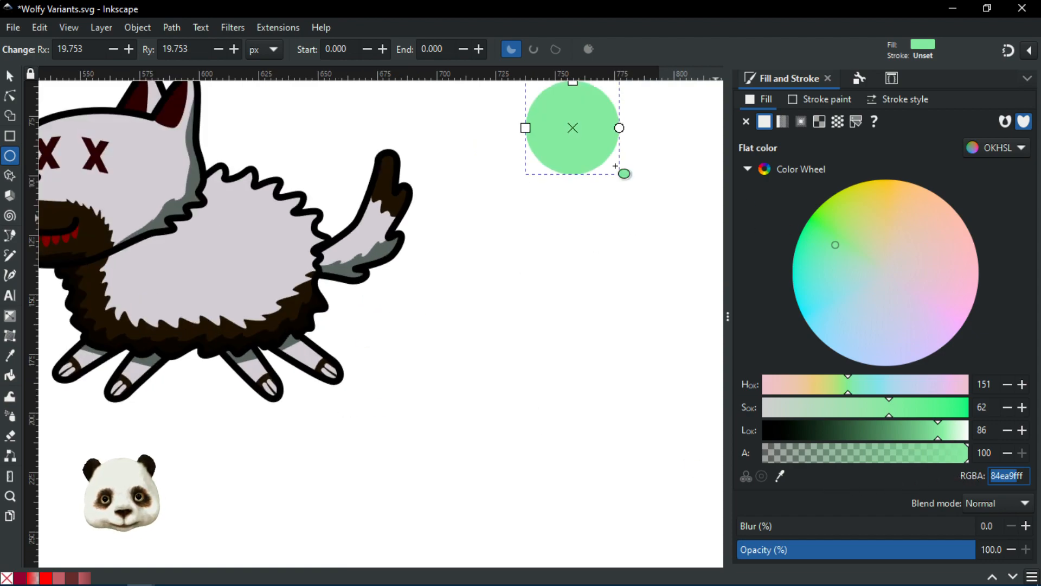
pyautogui.write('ff')
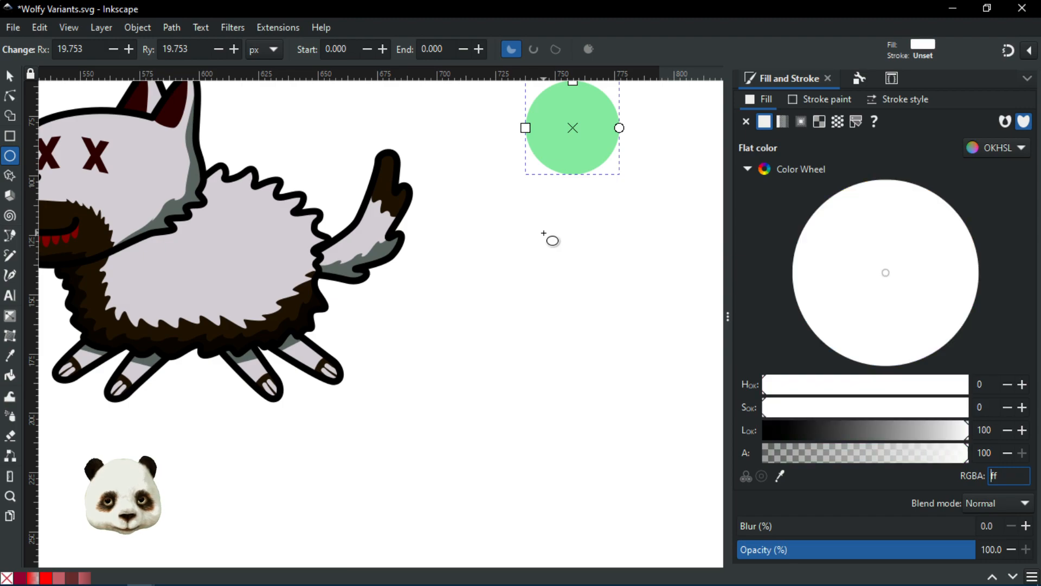
# Step: Select the now-invisible white circle, press Delete, and bring the wolf back into view
pyautogui.click(543, 233)
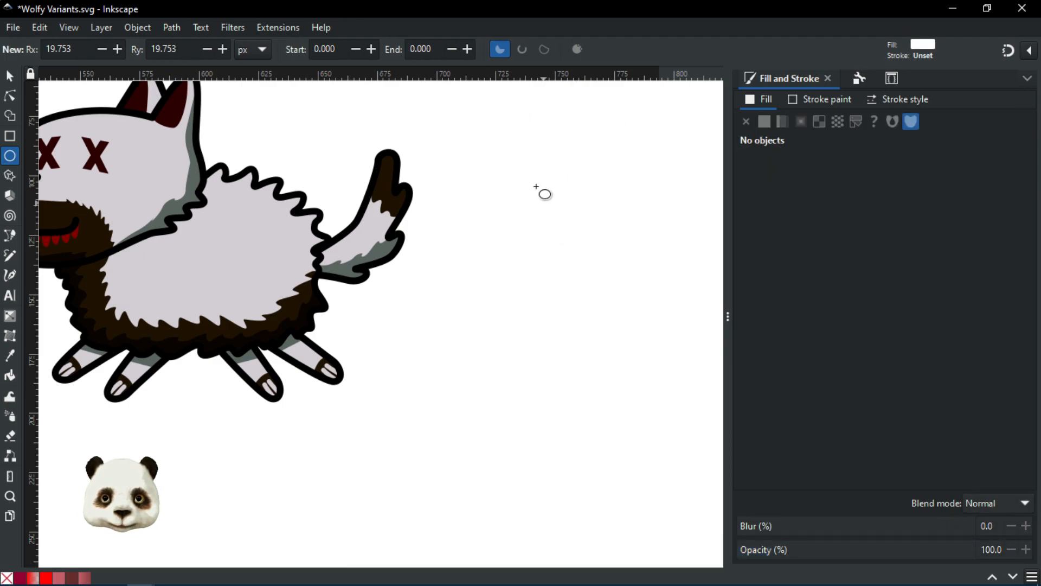
pyautogui.press('s')
pyautogui.click(590, 145)
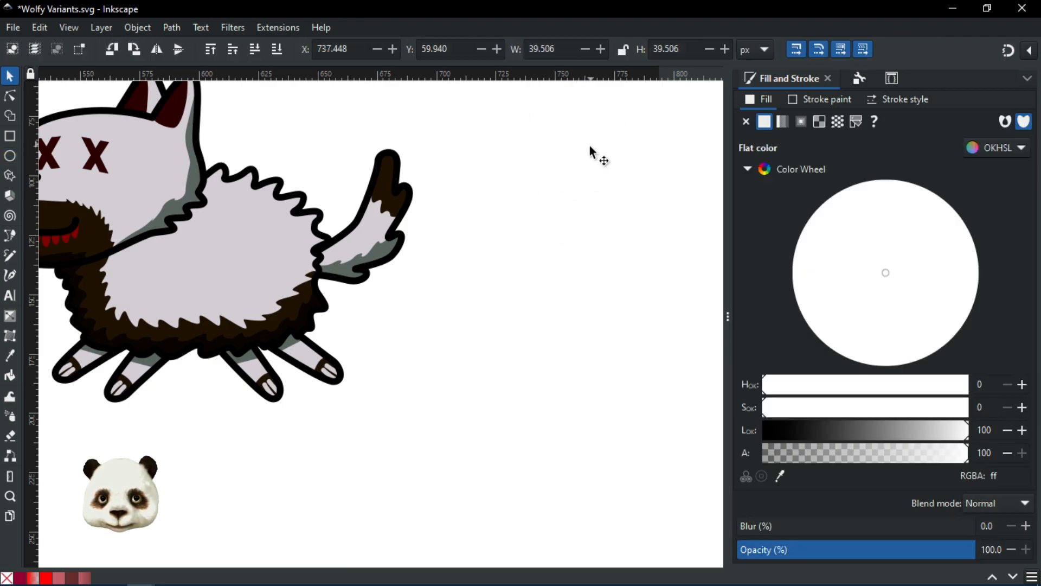
pyautogui.press('Delete')
pyautogui.moveTo(400, 273); pyautogui.dragTo(551, 327)
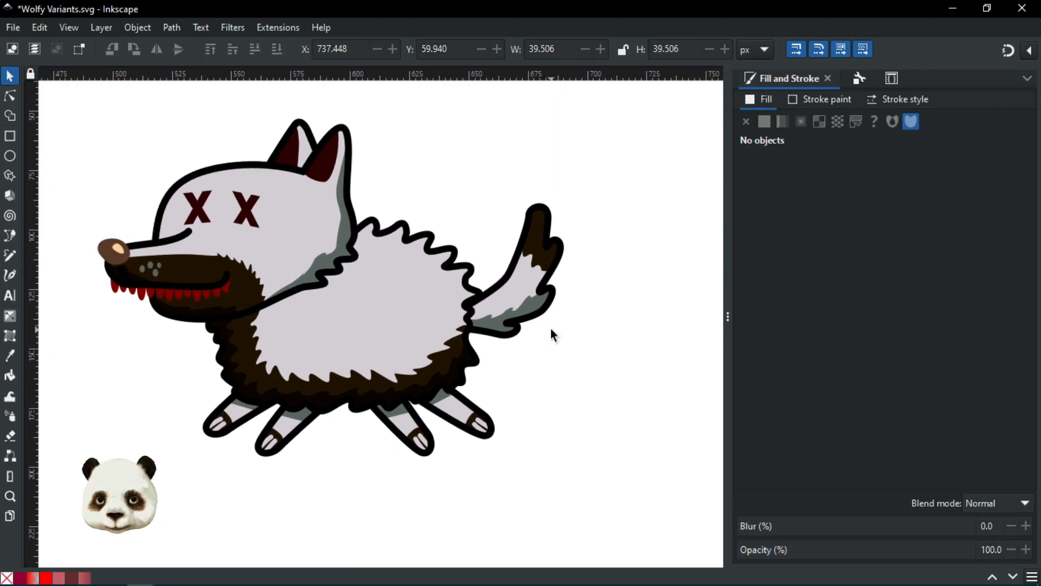
pyautogui.click(400, 286)
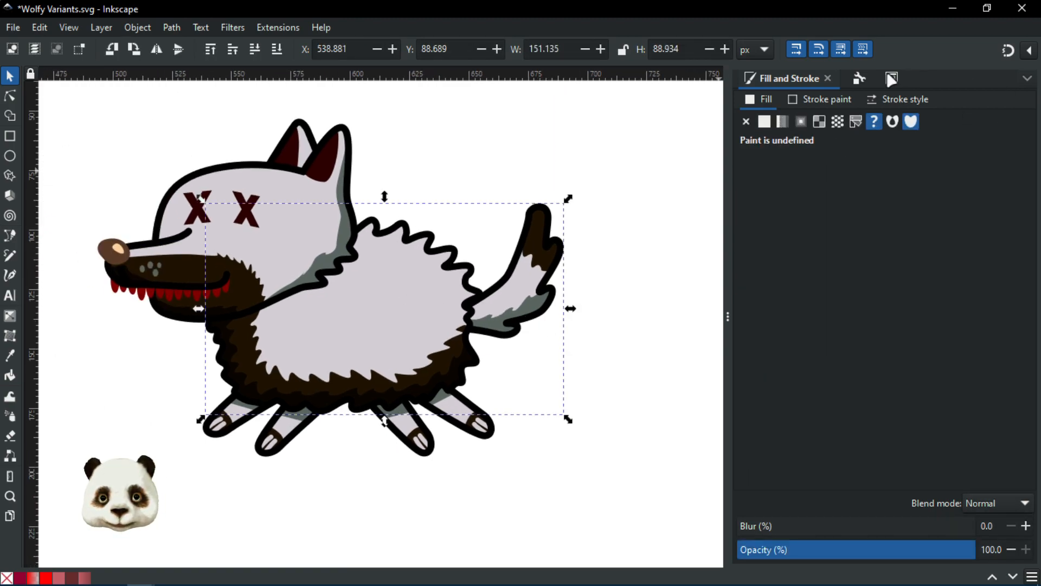
pyautogui.click(891, 79)
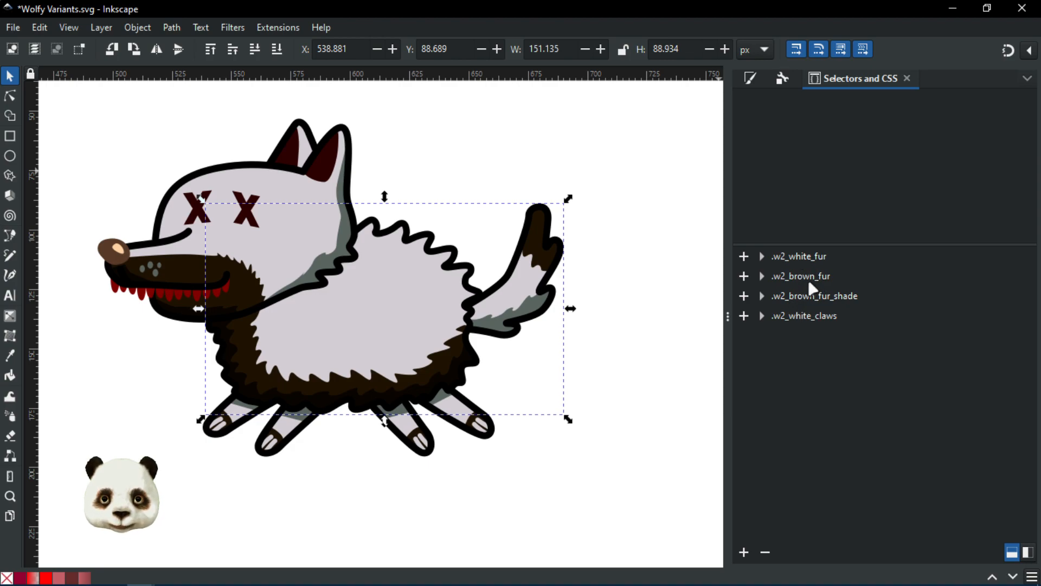
pyautogui.click(804, 265)
pyautogui.click(807, 128)
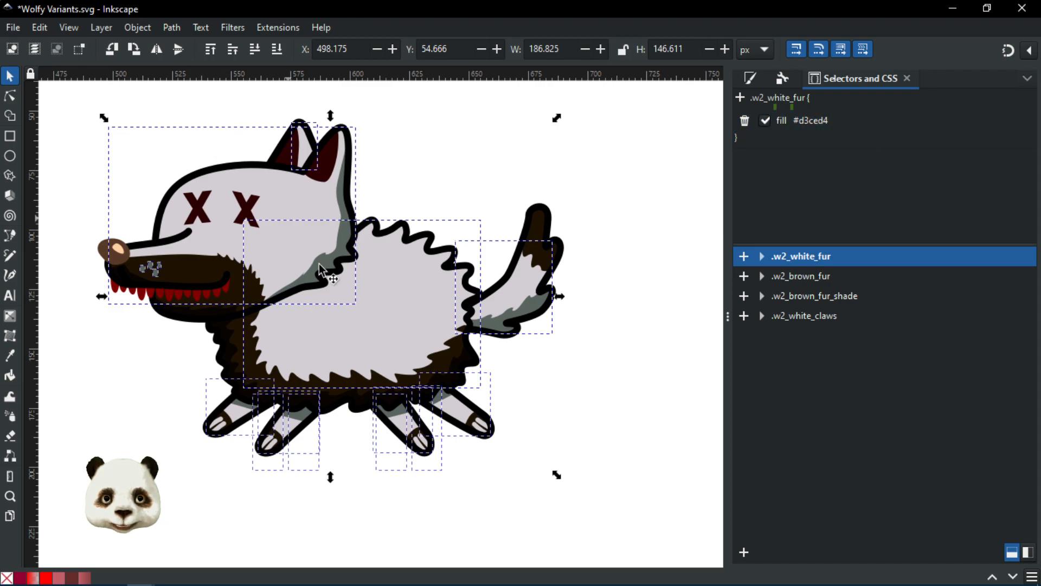
pyautogui.click(821, 121)
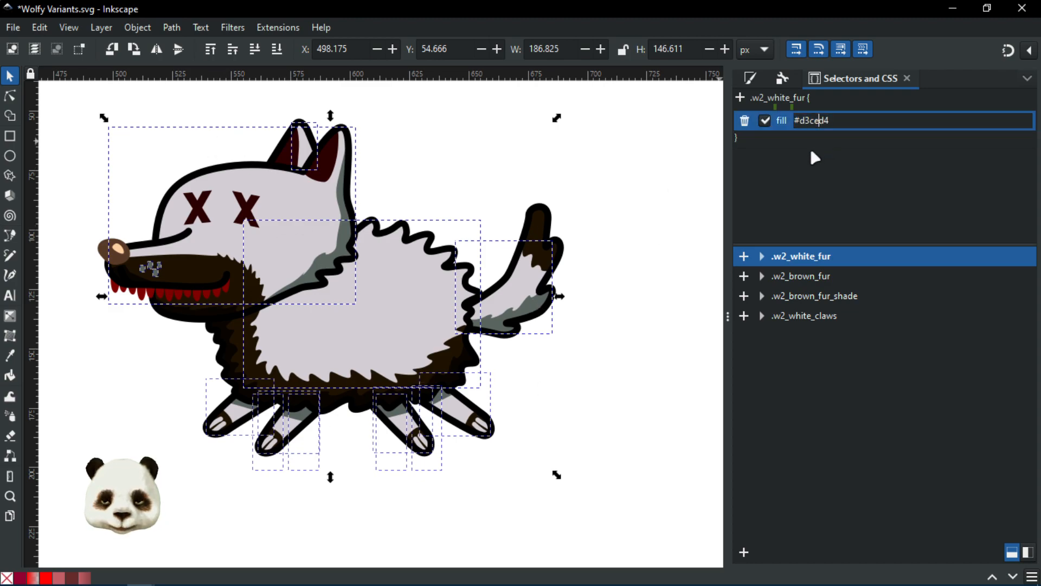
pyautogui.hotkey('ctrl', 'a')
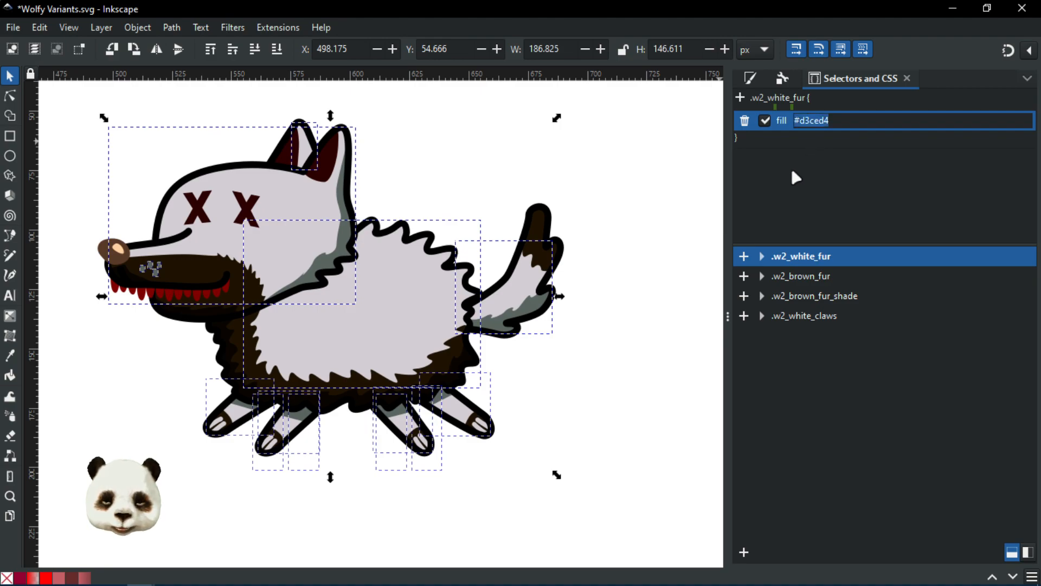
pyautogui.moveTo(839, 120); pyautogui.dragTo(800, 123)
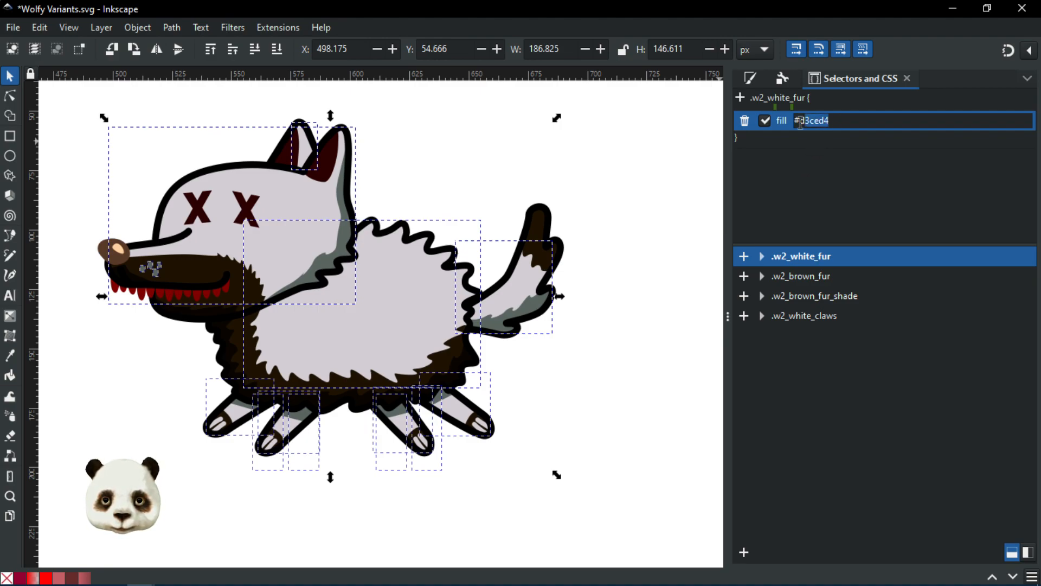
pyautogui.write('84ea9f')
pyautogui.press('Return')
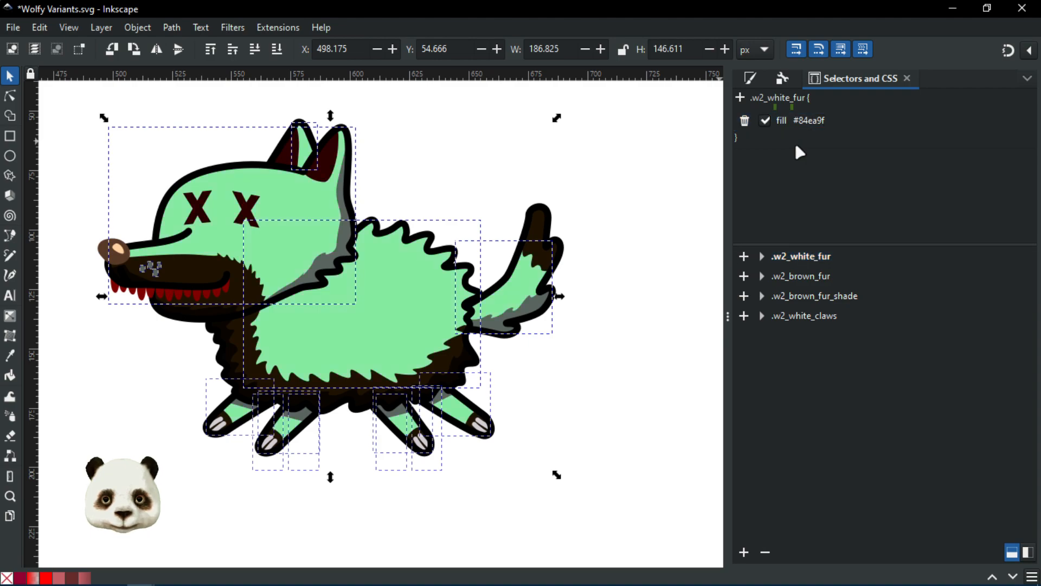
pyautogui.click(667, 229)
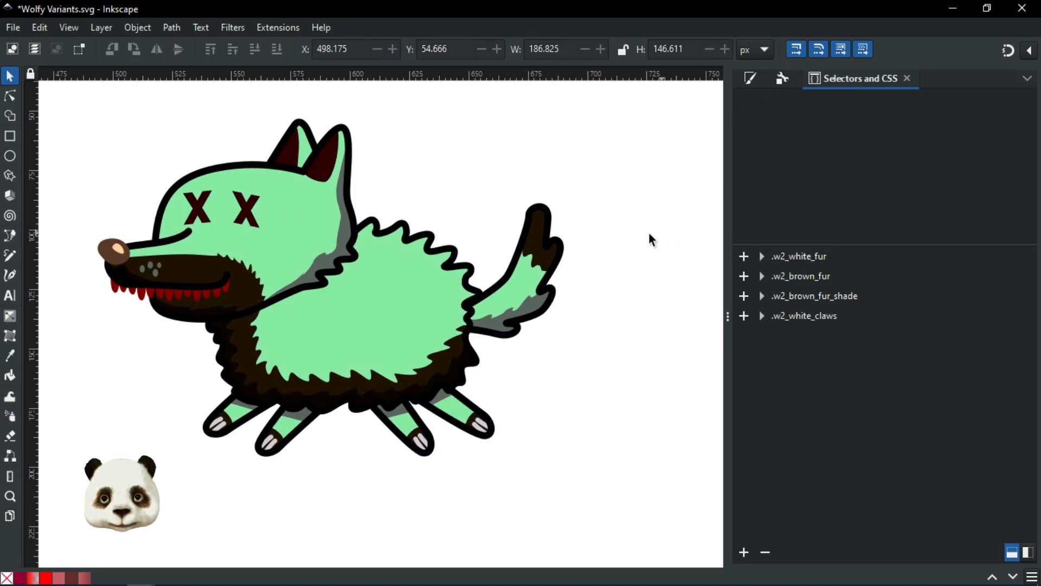
pyautogui.scroll(-3, 650, 230)
pyautogui.moveTo(662, 243); pyautogui.dragTo(622, 324)
pyautogui.scroll(2, 613, 342)
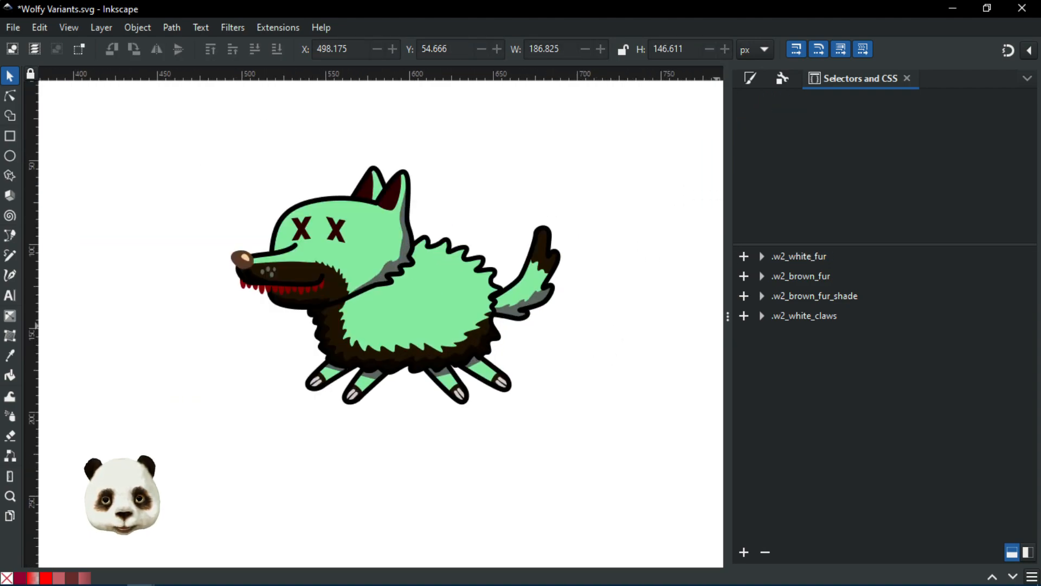
pyautogui.hotkey('ctrl', 'shift', 'l')
pyautogui.moveTo(976, 97); pyautogui.dragTo(786, 60)
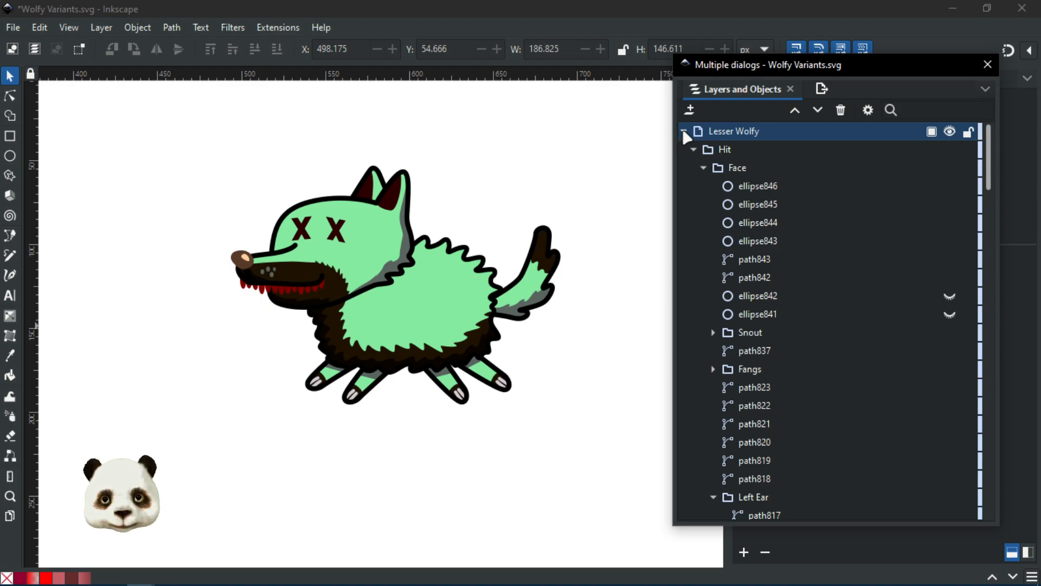
pyautogui.click(693, 150)
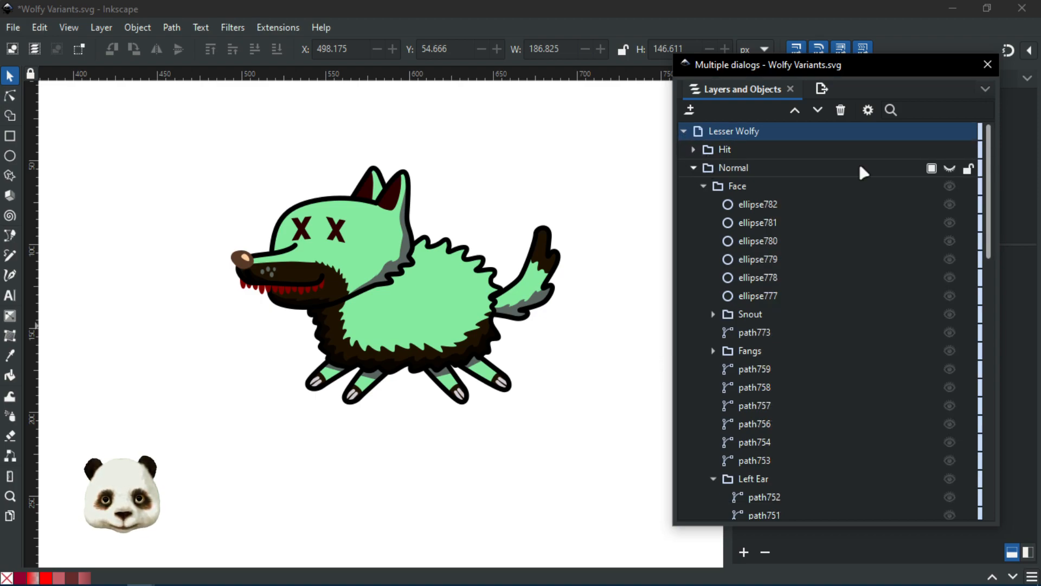
pyautogui.click(950, 150)
pyautogui.click(950, 168)
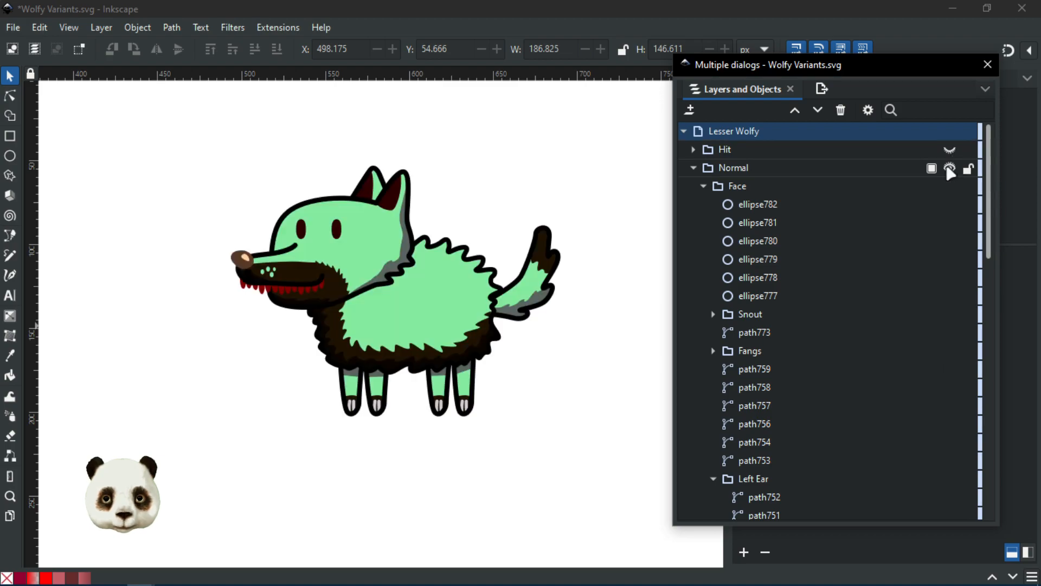
pyautogui.click(949, 168)
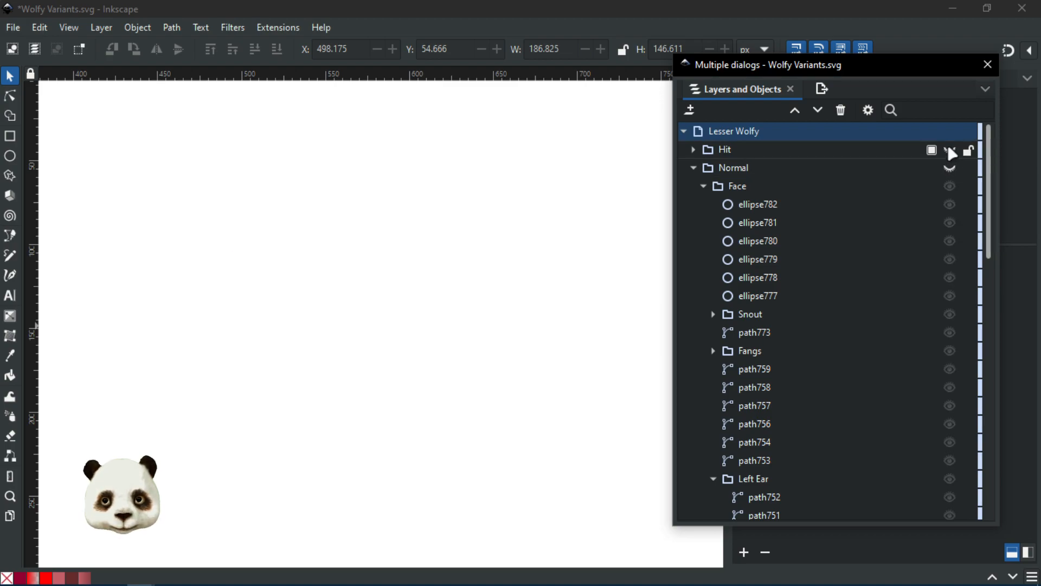
pyautogui.click(949, 150)
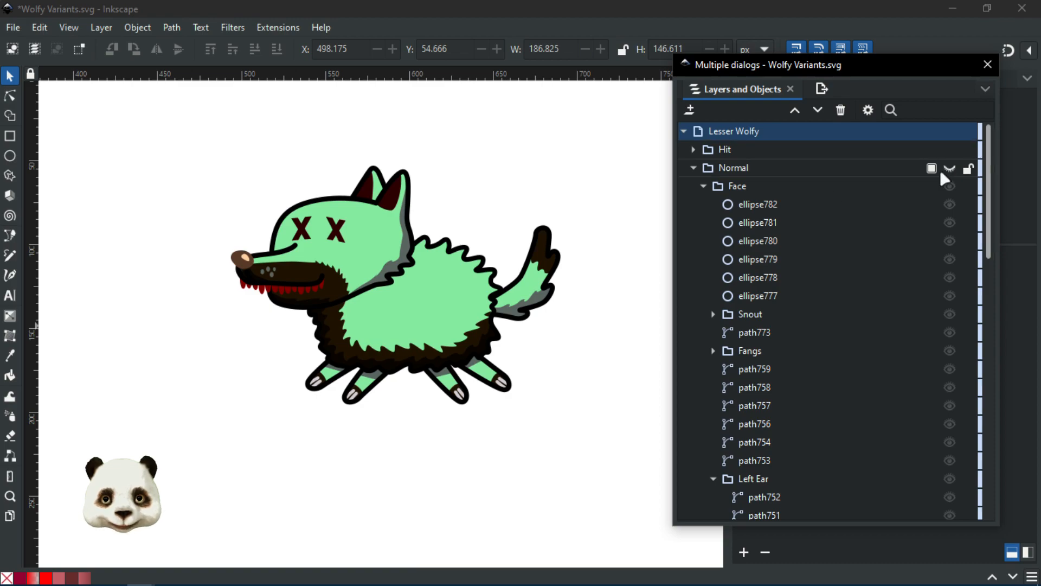
pyautogui.scroll(3, 216, 310)
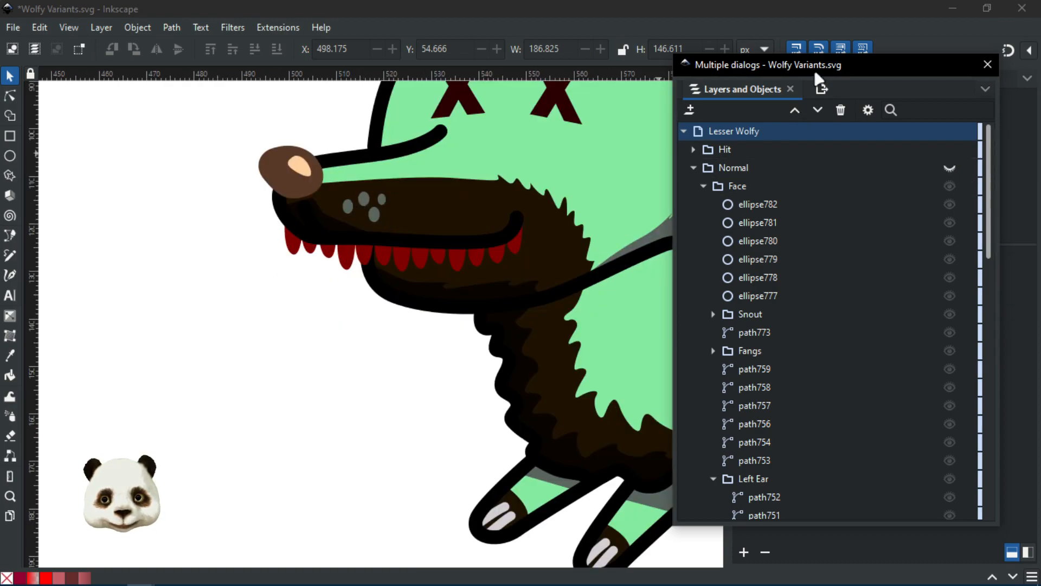
pyautogui.moveTo(787, 73); pyautogui.dragTo(1040, 98)
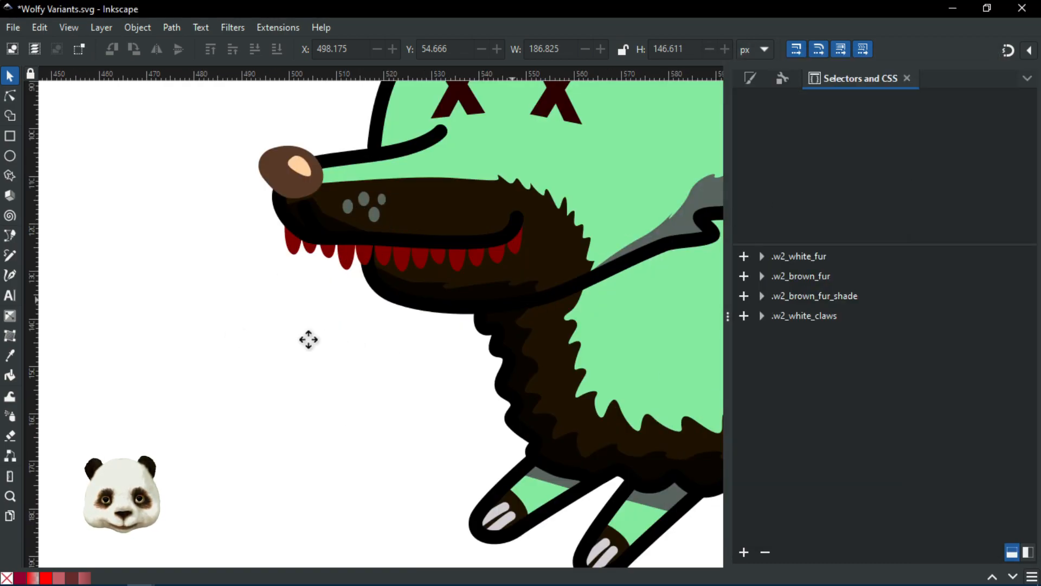
# Step: With the Node tool, select the three grey nostril dots on the muzzle, then pick .w2_white_fur
pyautogui.hscroll(10, 277, 336)
pyautogui.click(11, 98)
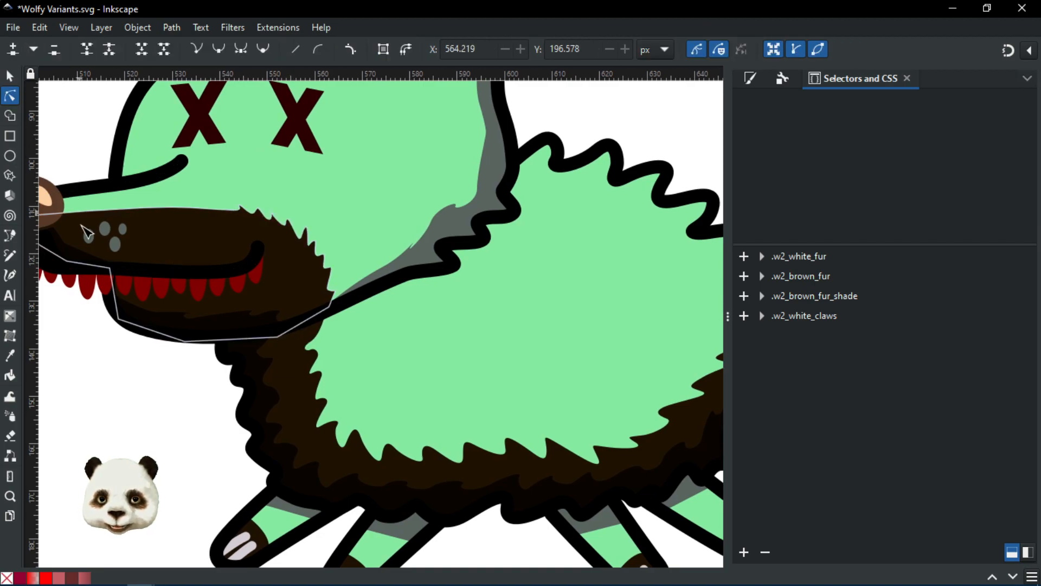
pyautogui.click(106, 231)
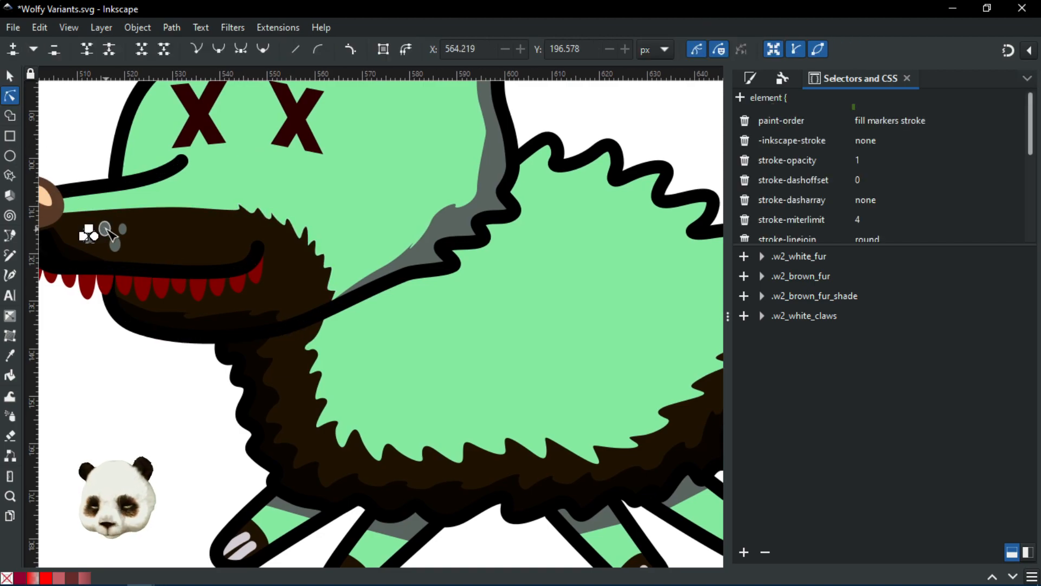
pyautogui.click(109, 400)
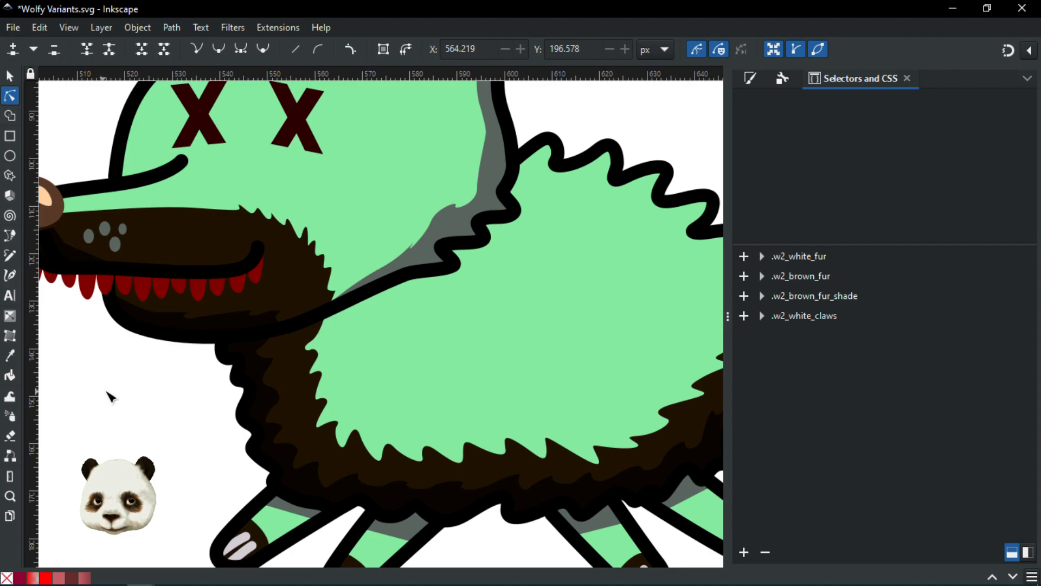
pyautogui.scroll(-4, 108, 399)
pyautogui.moveTo(127, 400); pyautogui.dragTo(328, 311)
pyautogui.scroll(4, 303, 283)
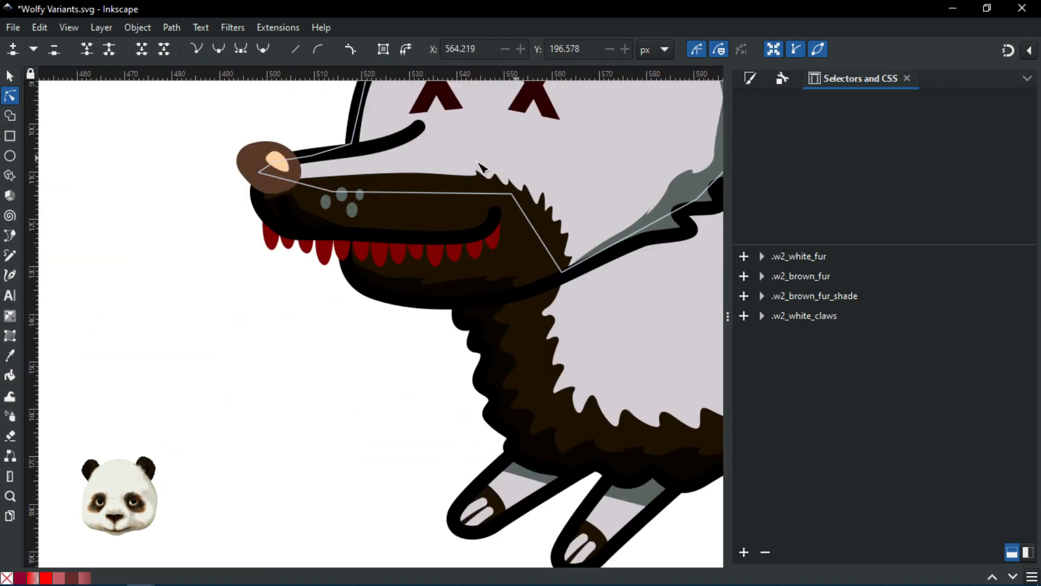
pyautogui.click(326, 201)
pyautogui.keyDown('shift'); pyautogui.click(342, 193); pyautogui.keyUp('shift')
pyautogui.keyDown('shift'); pyautogui.click(360, 194); pyautogui.keyUp('shift')
pyautogui.keyDown('shift'); pyautogui.click(352, 210); pyautogui.keyUp('shift')
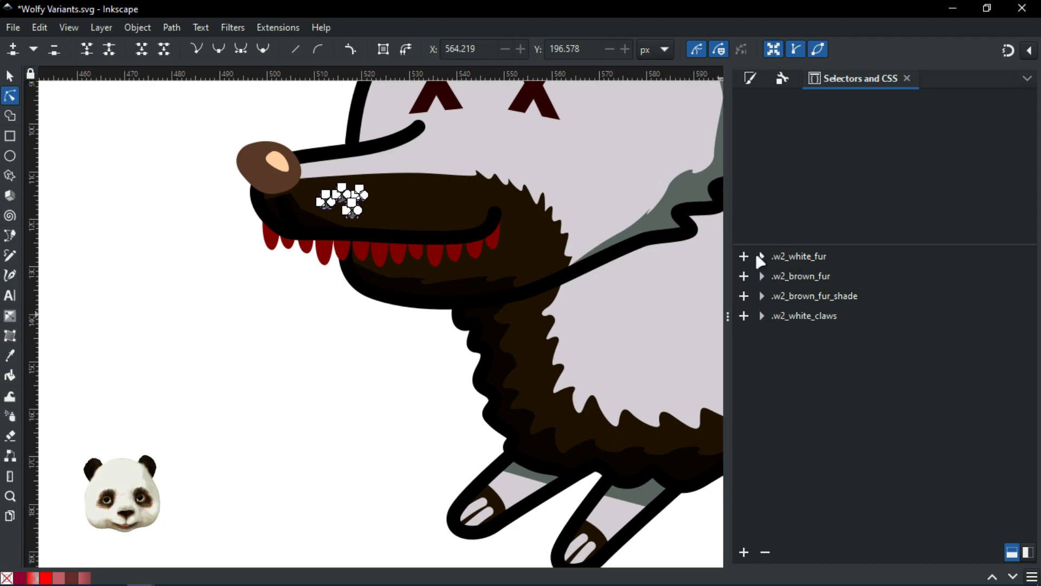
pyautogui.click(745, 263)
# Step: List the objects using .w2_white_fur and save Wolfy Variants.svg
pyautogui.click(400, 372)
pyautogui.scroll(-2, 395, 372)
pyautogui.scroll(-1, 395, 372)
pyautogui.hscroll(3, 472, 471)
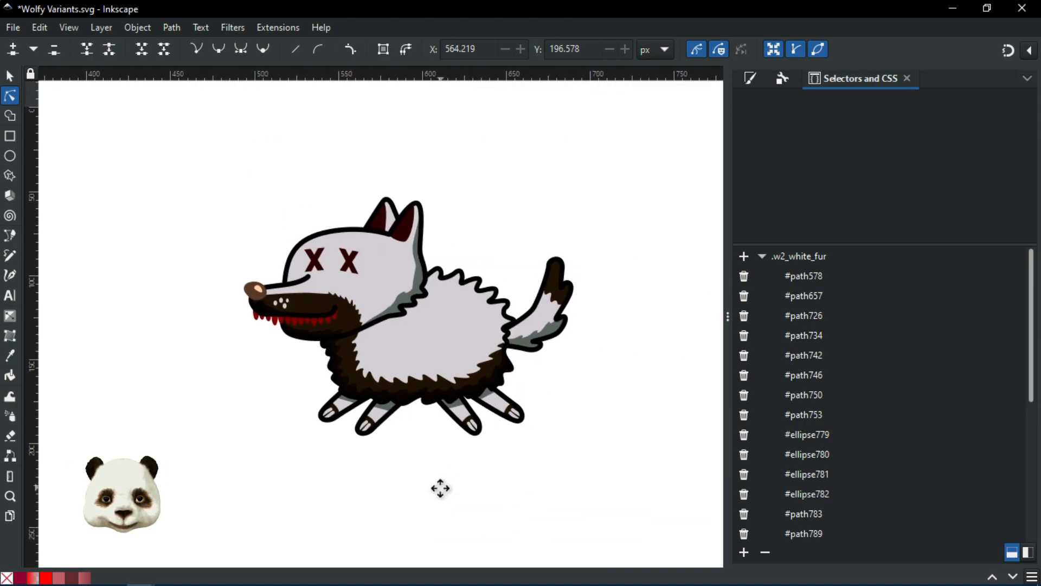
pyautogui.scroll(2, 423, 468)
pyautogui.scroll(-1, 421, 420)
pyautogui.moveTo(423, 403); pyautogui.dragTo(453, 463)
pyautogui.hotkey('ctrl', 's')
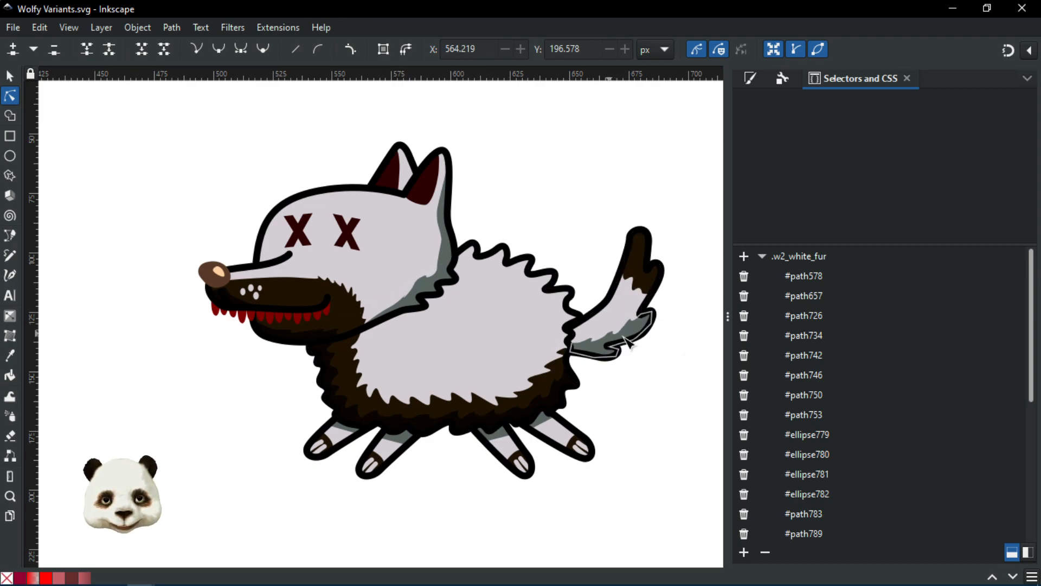
# Step: Collapse the .w2_white_fur list and check the body fur's d3ced4ff fill in Fill and Stroke
pyautogui.moveTo(662, 437); pyautogui.dragTo(613, 423)
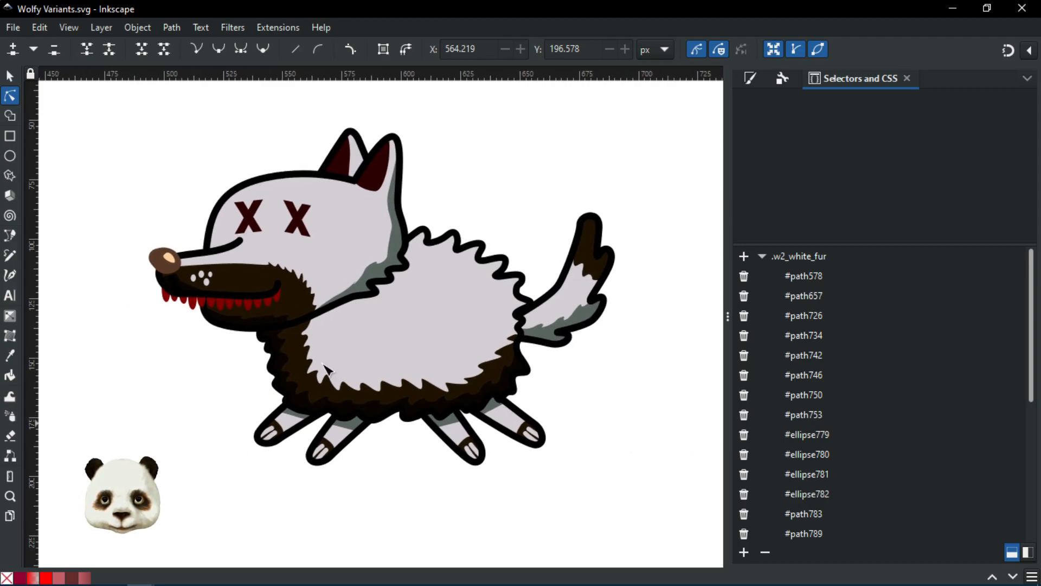
pyautogui.scroll(1, 262, 385)
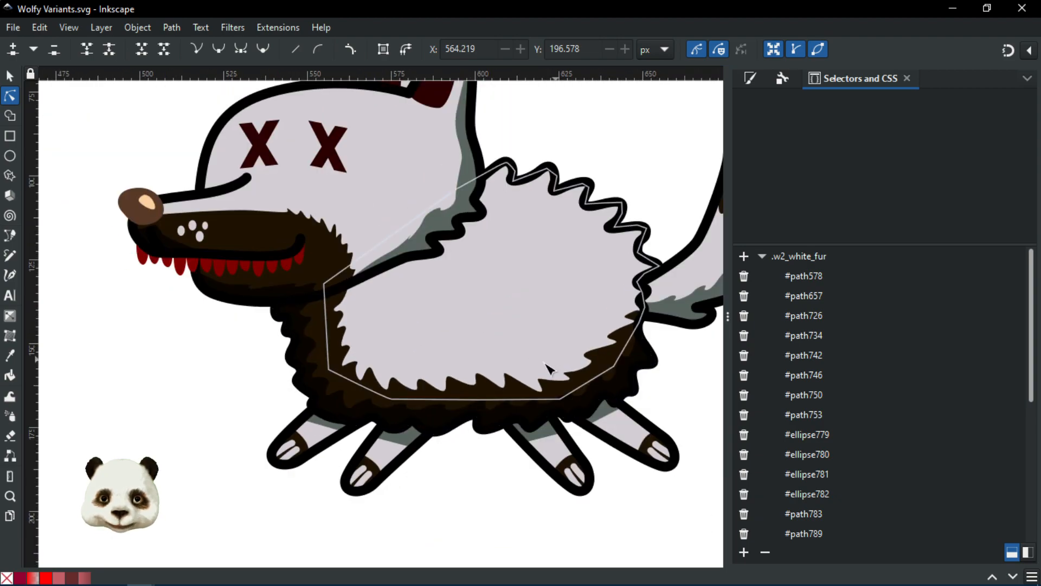
pyautogui.scroll(-1, 391, 480)
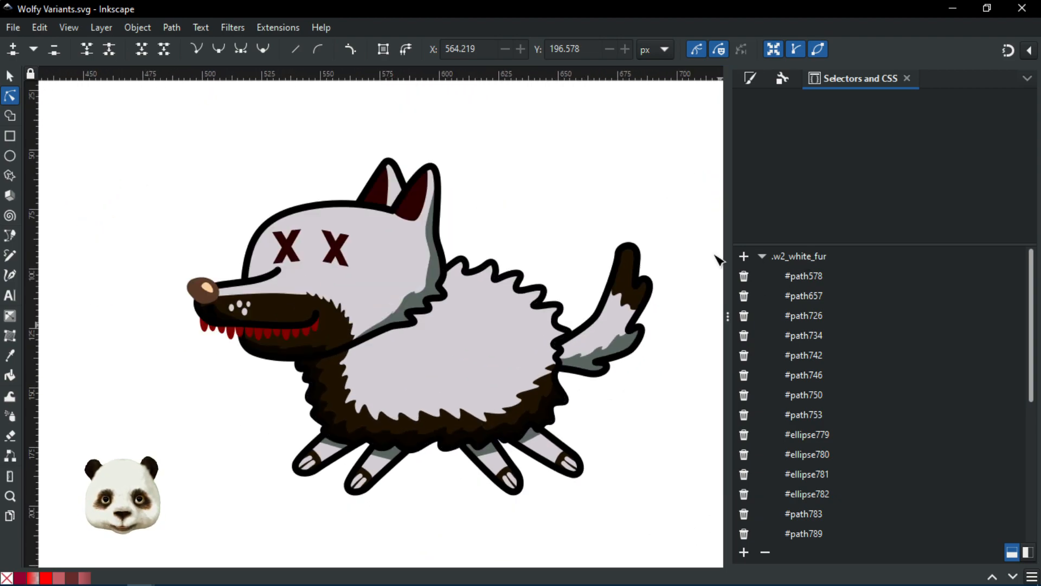
pyautogui.click(763, 255)
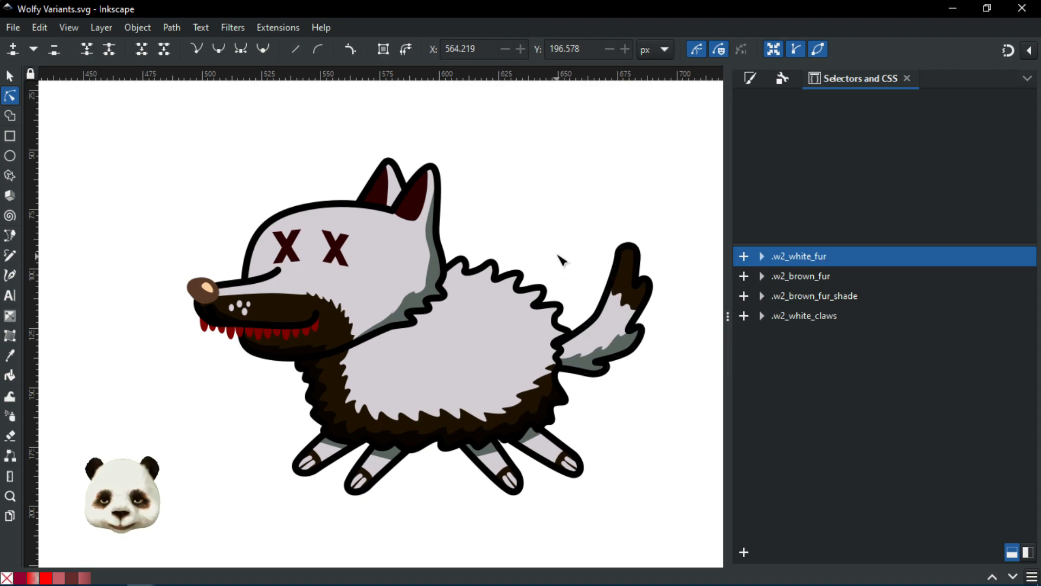
pyautogui.moveTo(558, 248); pyautogui.dragTo(479, 249)
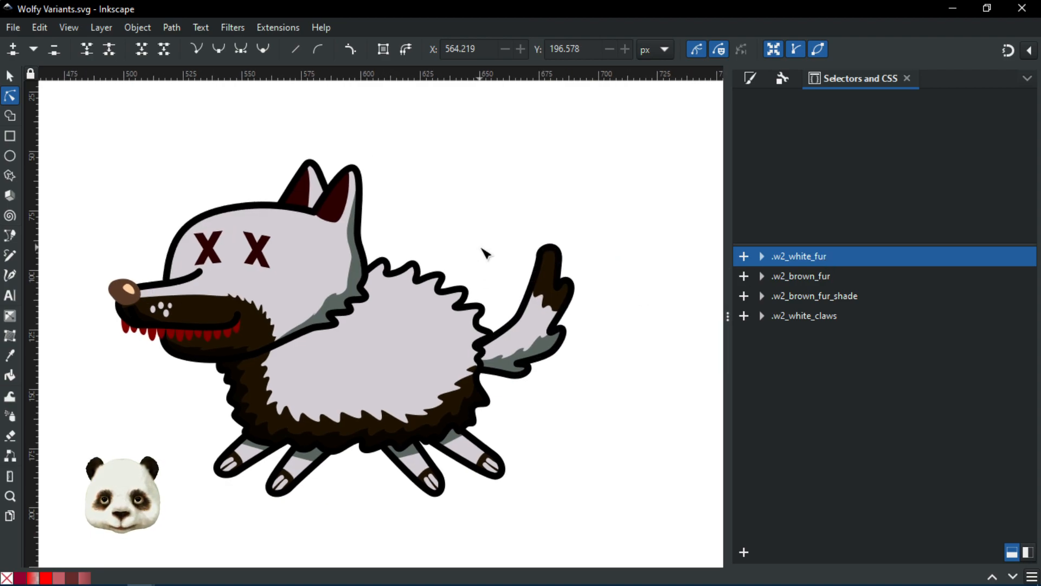
pyautogui.click(751, 79)
pyautogui.click(420, 325)
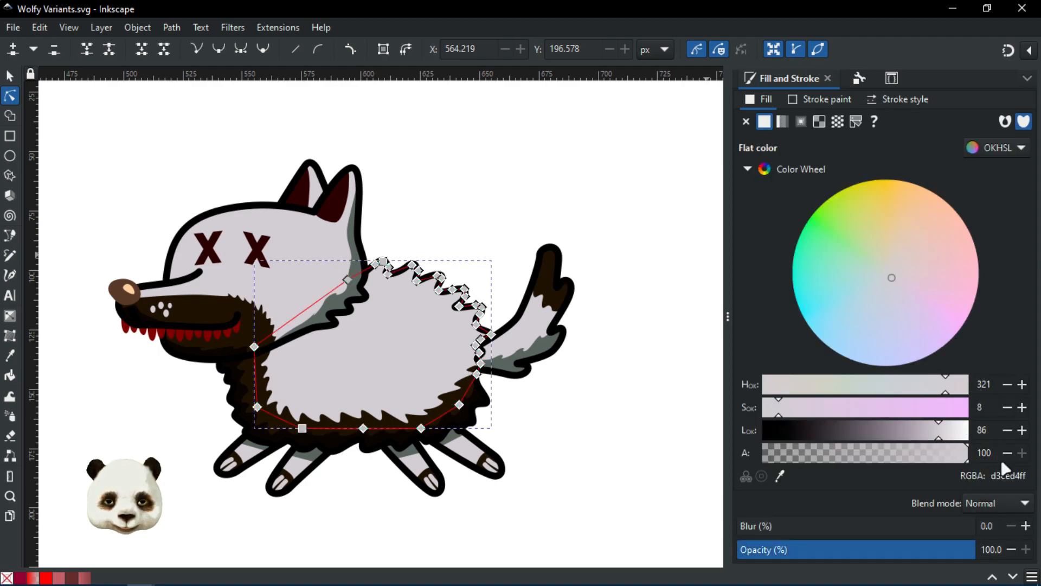
pyautogui.doubleClick(1025, 476)
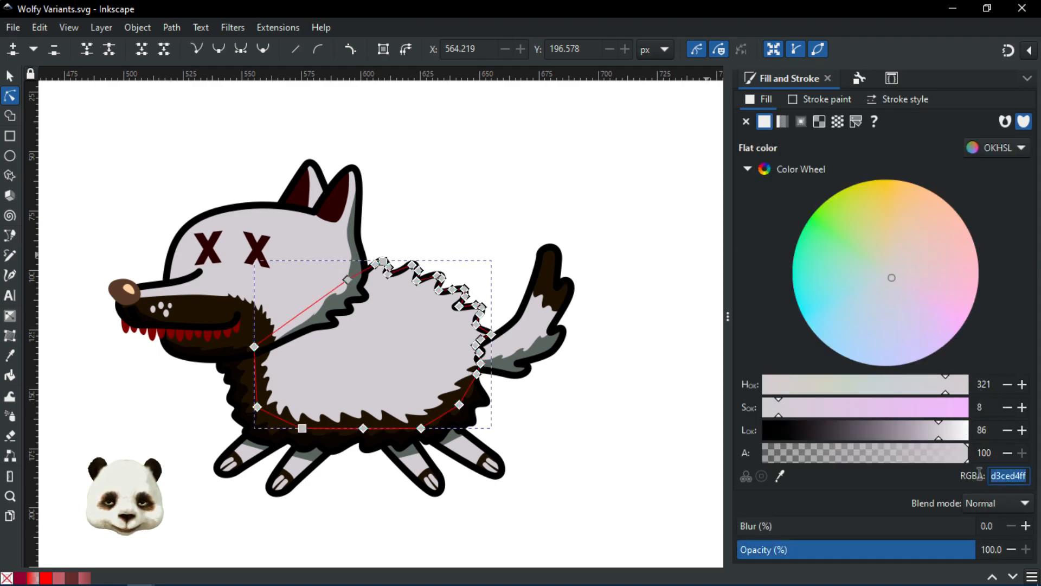
pyautogui.click(659, 312)
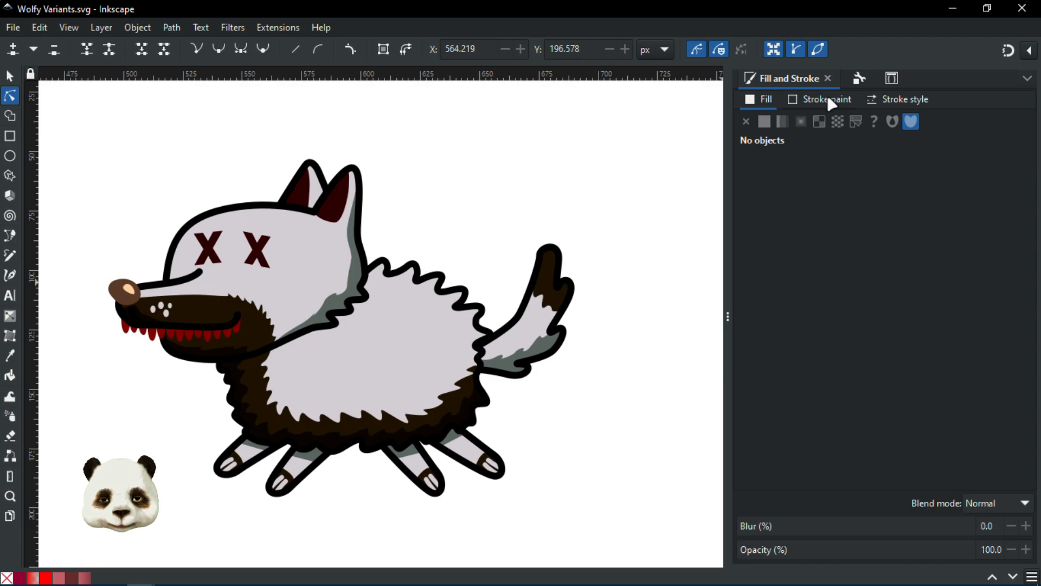
# Step: View the stroke style, then begin changing the .w2_white_fur fill to url(#swatch1)
pyautogui.click(905, 100)
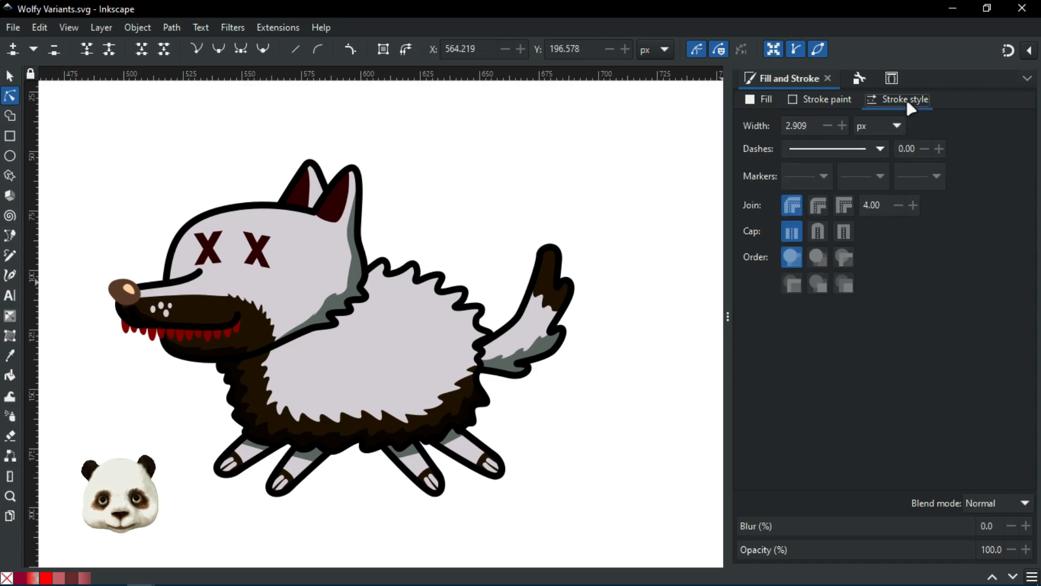
pyautogui.keyDown('ctrl'); pyautogui.scroll(1, 194, 417); pyautogui.keyUp('ctrl')
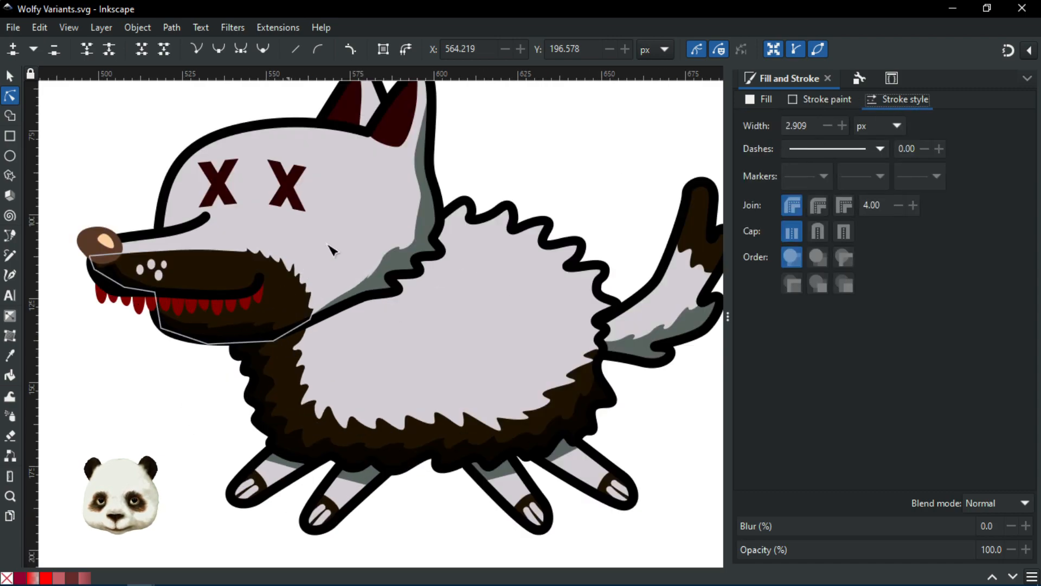
pyautogui.click(380, 210)
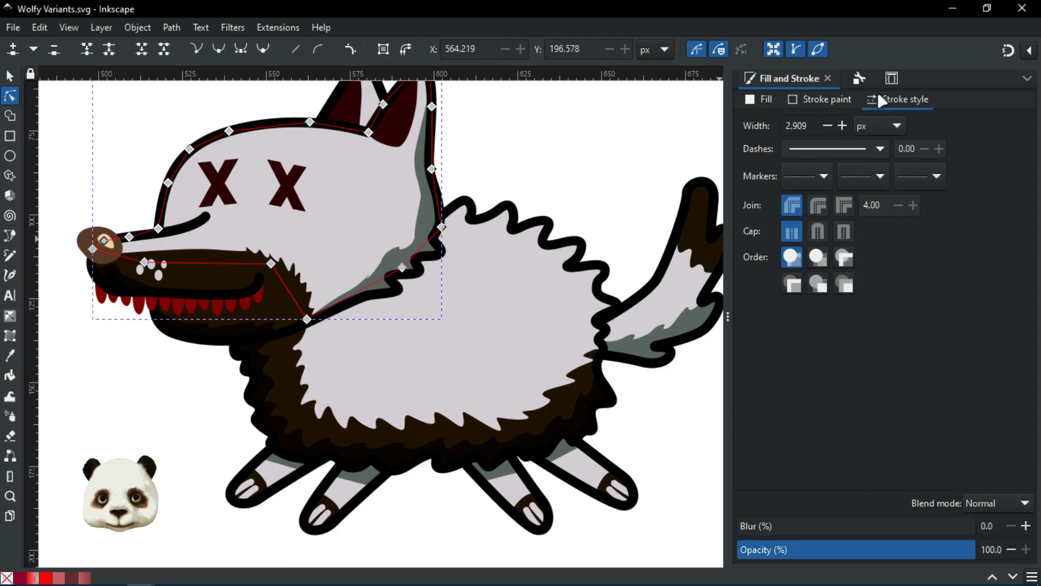
pyautogui.click(891, 79)
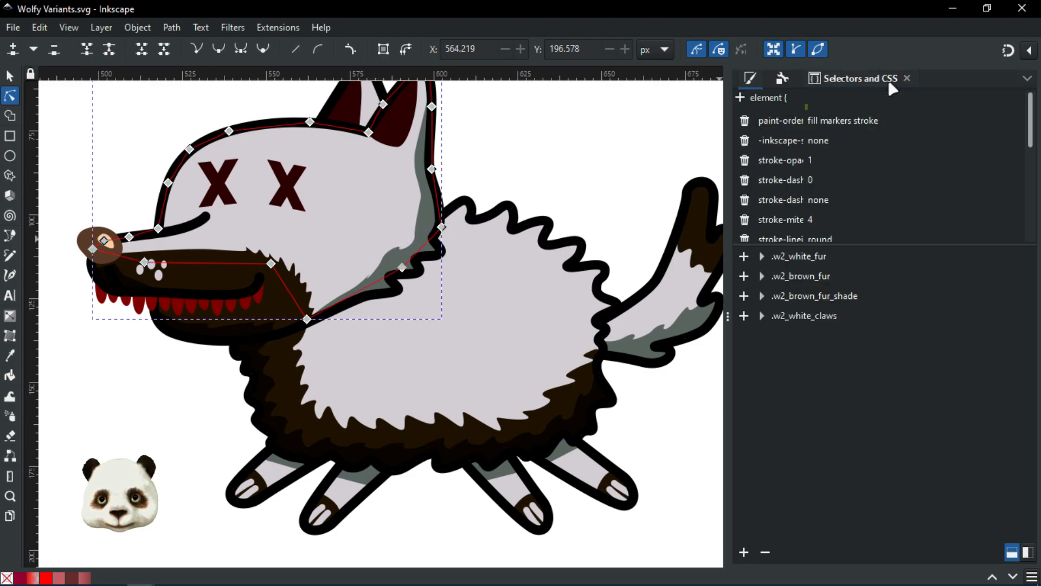
pyautogui.click(801, 260)
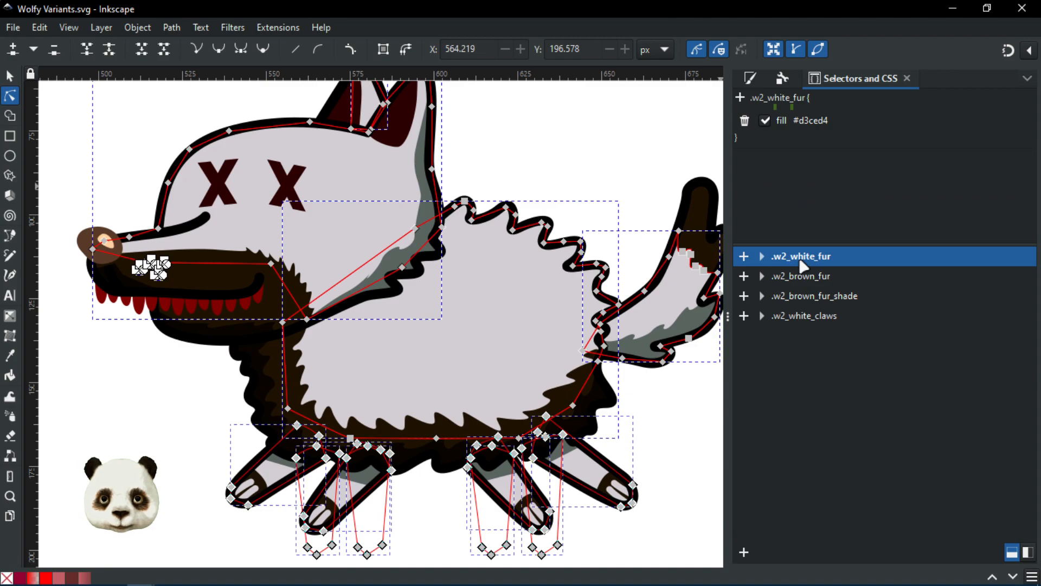
pyautogui.click(816, 124)
pyautogui.click(824, 122)
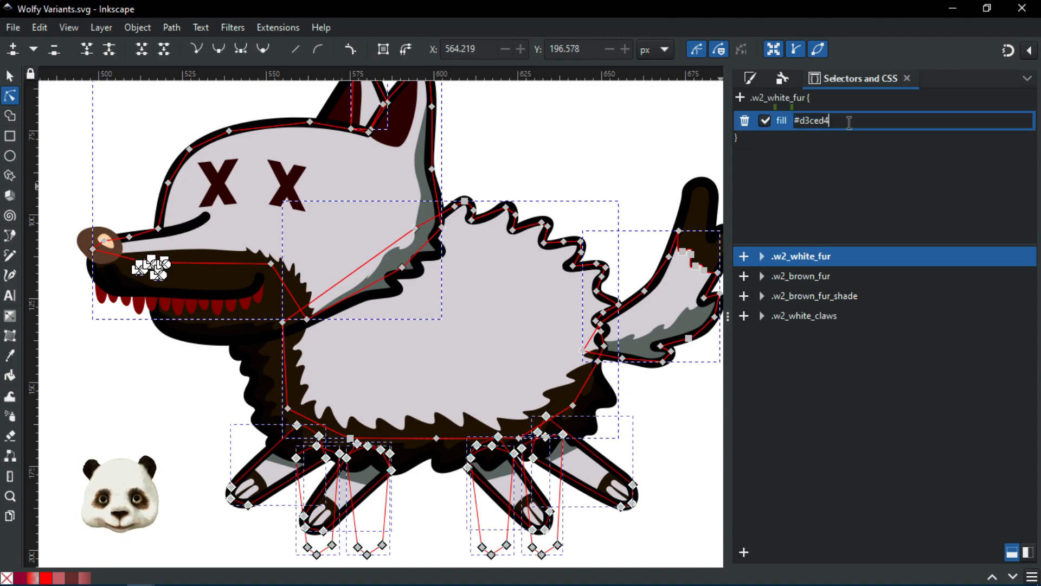
pyautogui.write('u')
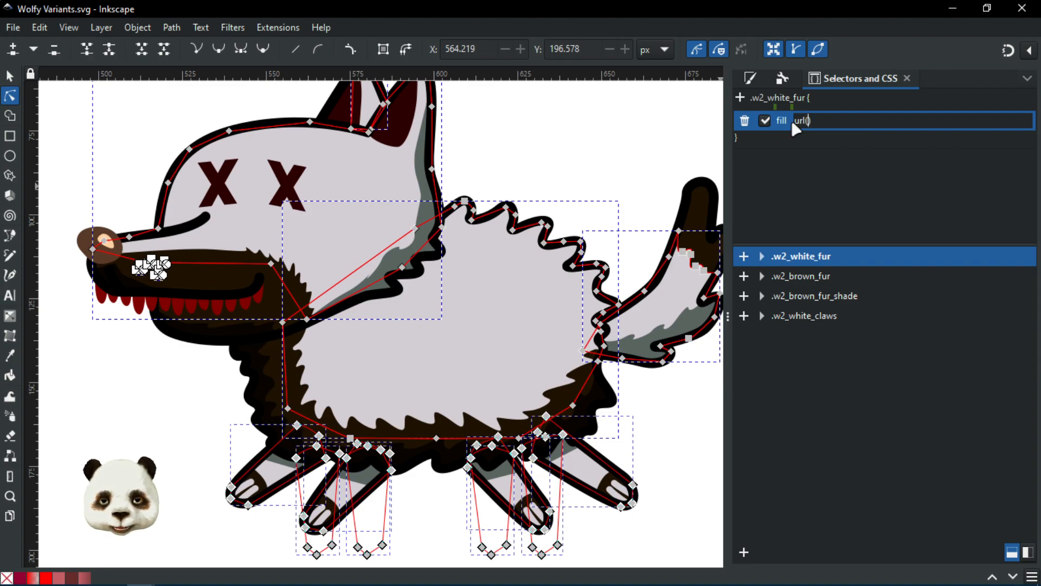
pyautogui.write('rl(@')
pyautogui.write('swatch')
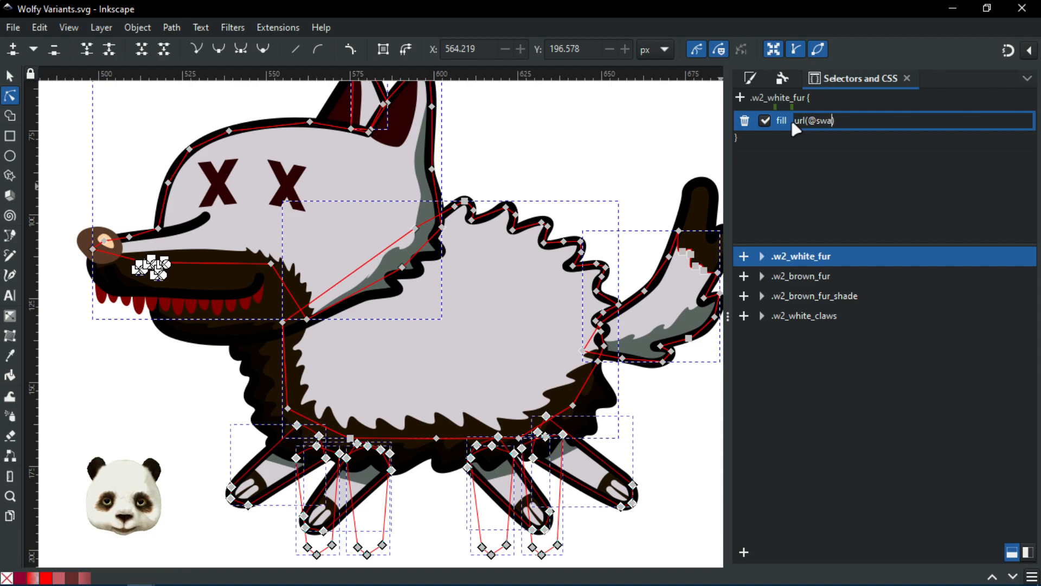
pyautogui.write('1)')
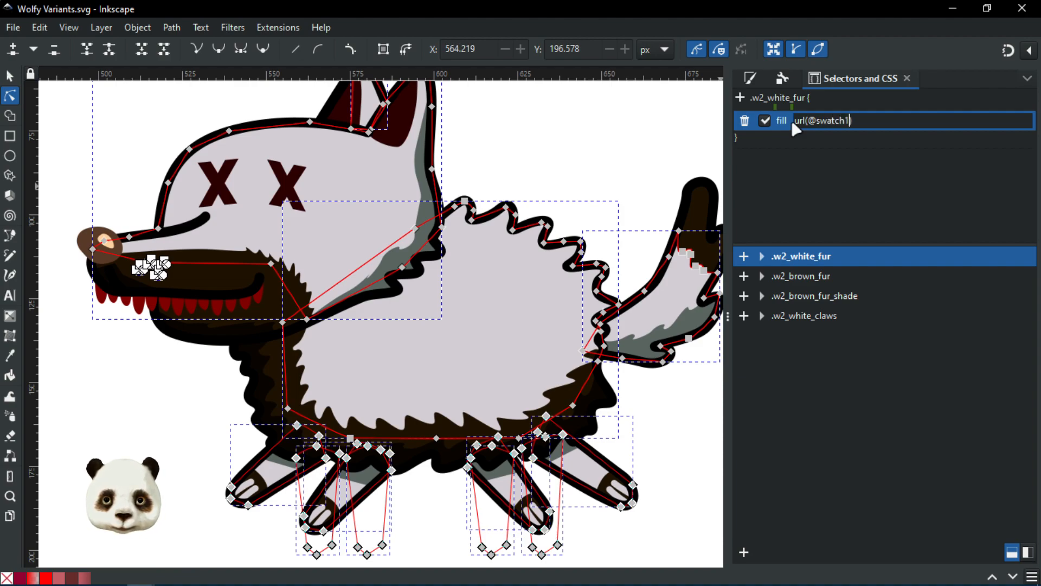
pyautogui.press('Left')
pyautogui.press('BackSpace')
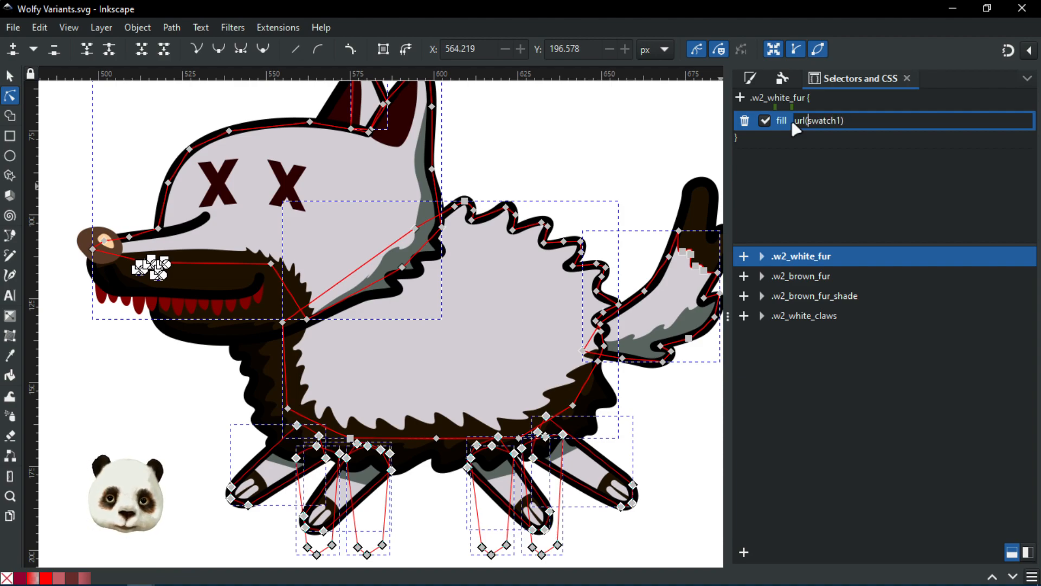
pyautogui.write('#')
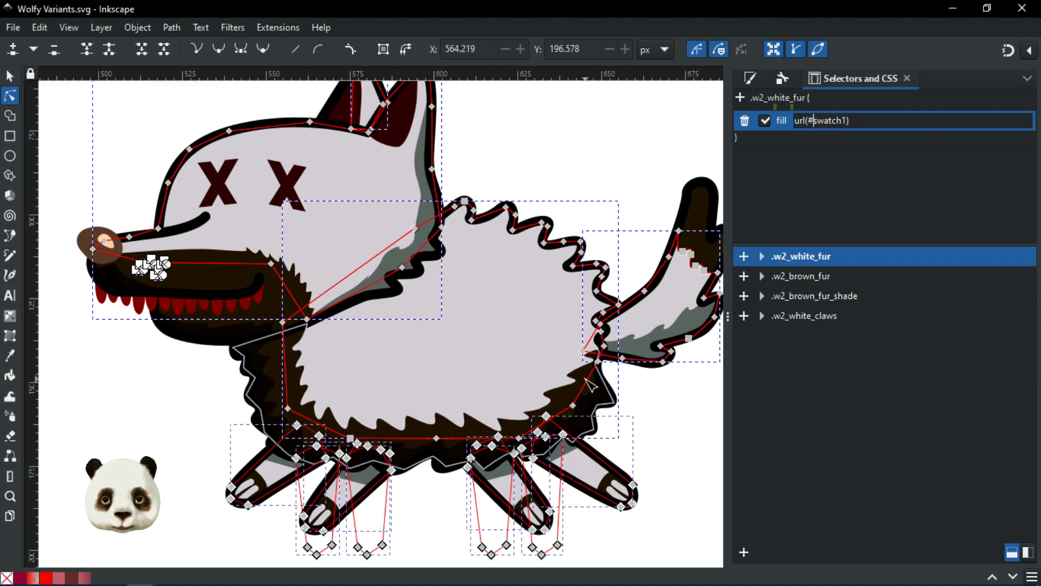
# Step: Re-enter url(#swatch1) as the .w2_white_fur fill value and commit it
pyautogui.click(173, 461)
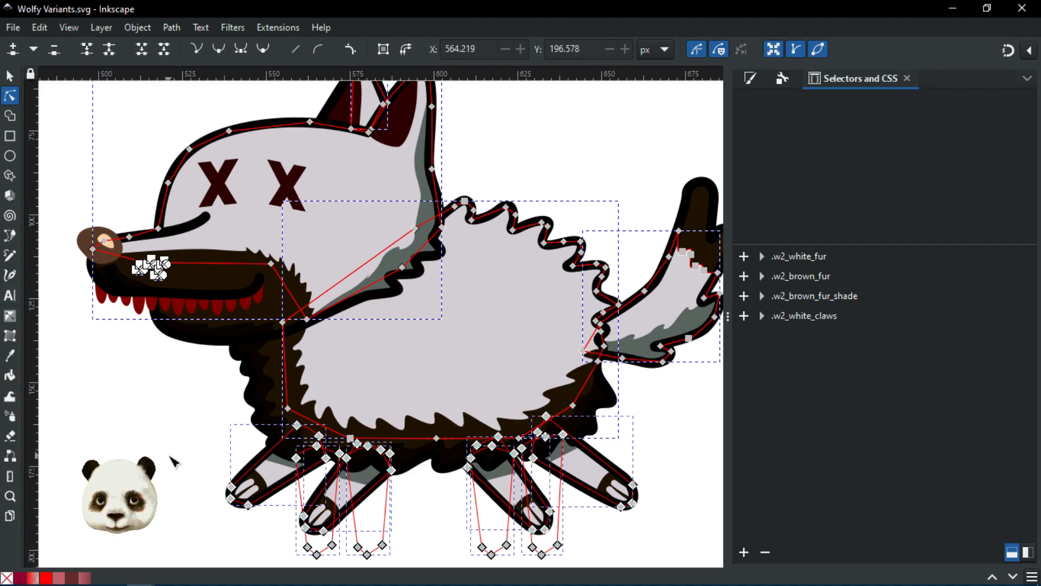
pyautogui.click(796, 256)
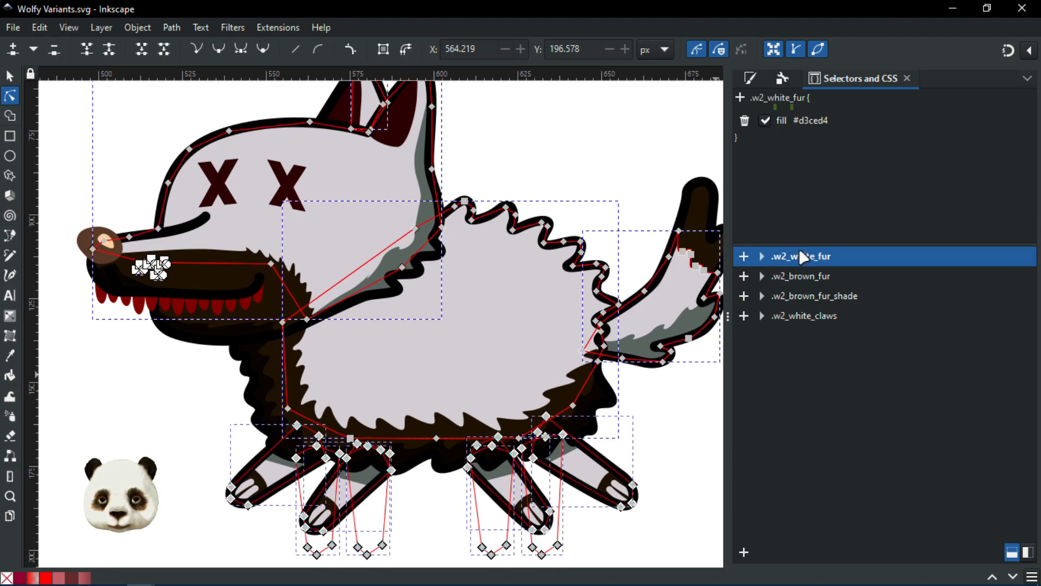
pyautogui.click(816, 123)
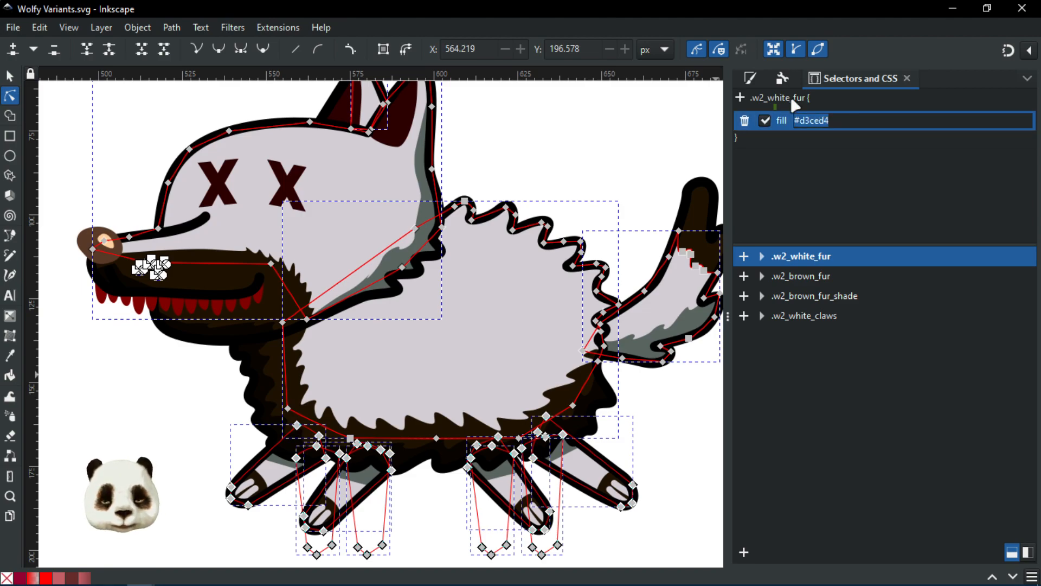
pyautogui.write('ur')
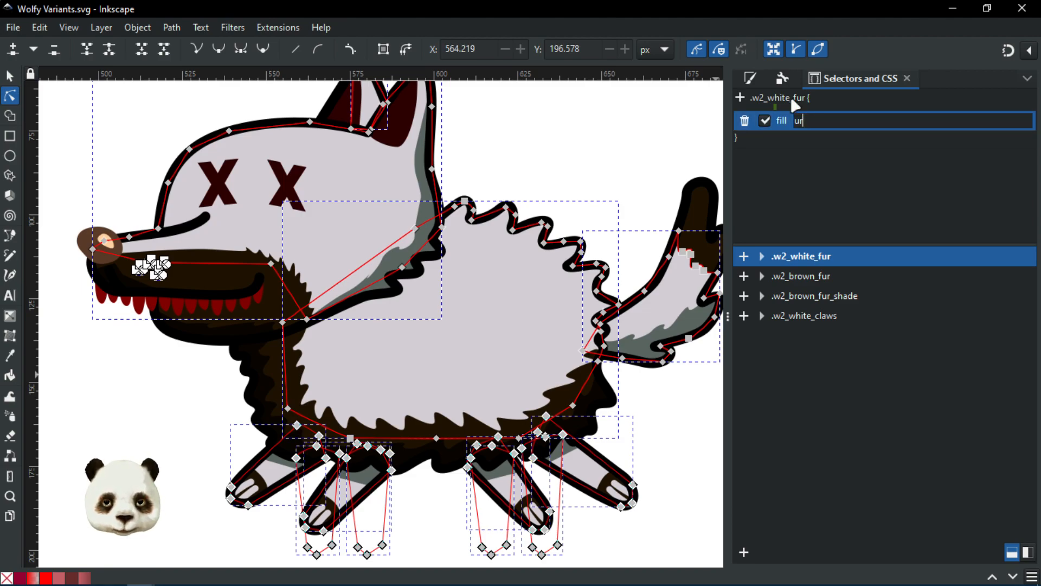
pyautogui.write('l(#sw')
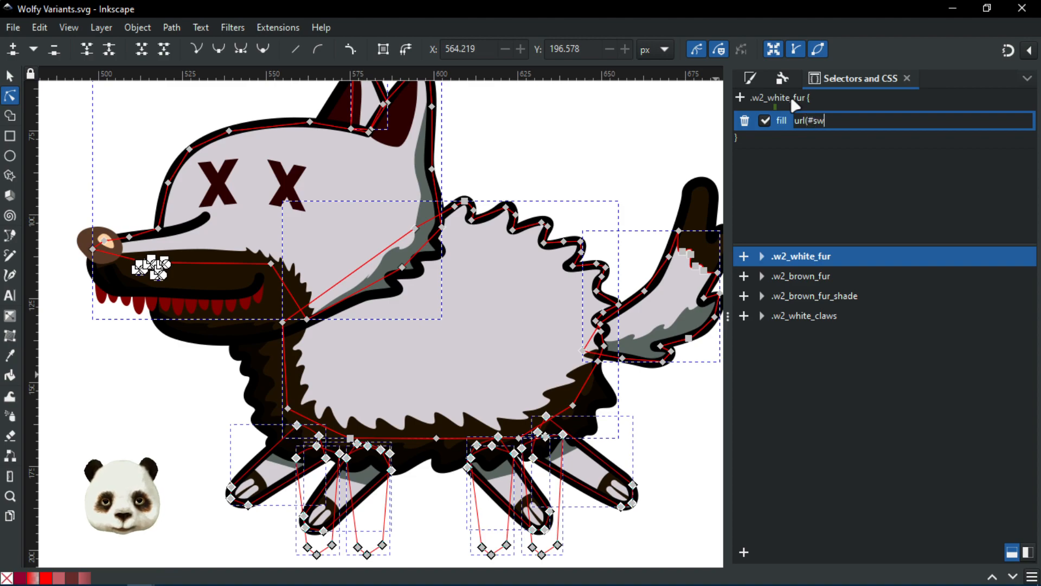
pyautogui.write('atch1)')
pyautogui.press('Return')
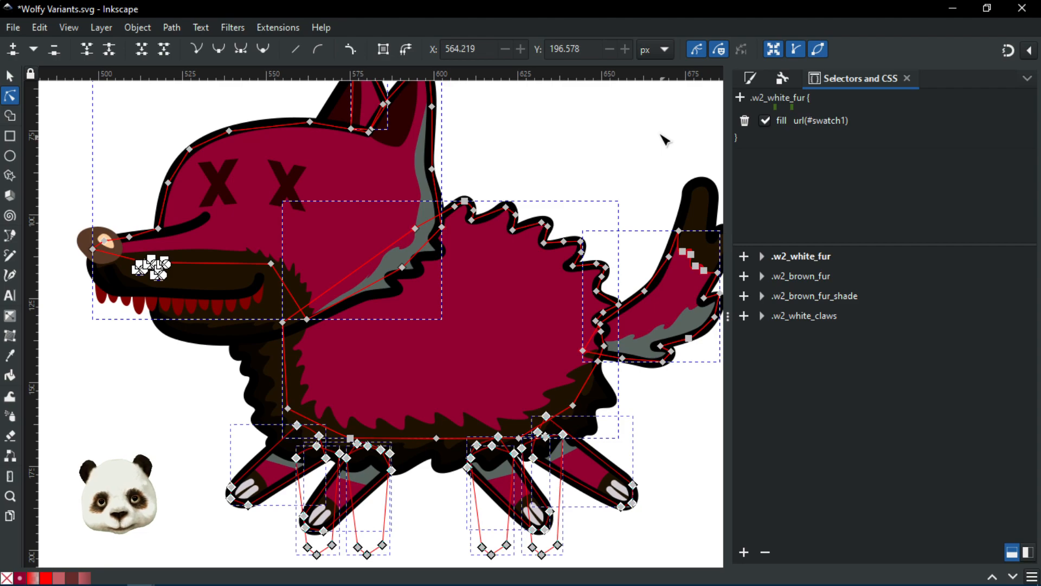
# Step: Replace swatch1's 910031ff with d3ced4ff in the Fill tab, then return to Selectors and CSS
pyautogui.scroll(-1, 623, 158)
pyautogui.scroll(-1, 564, 171)
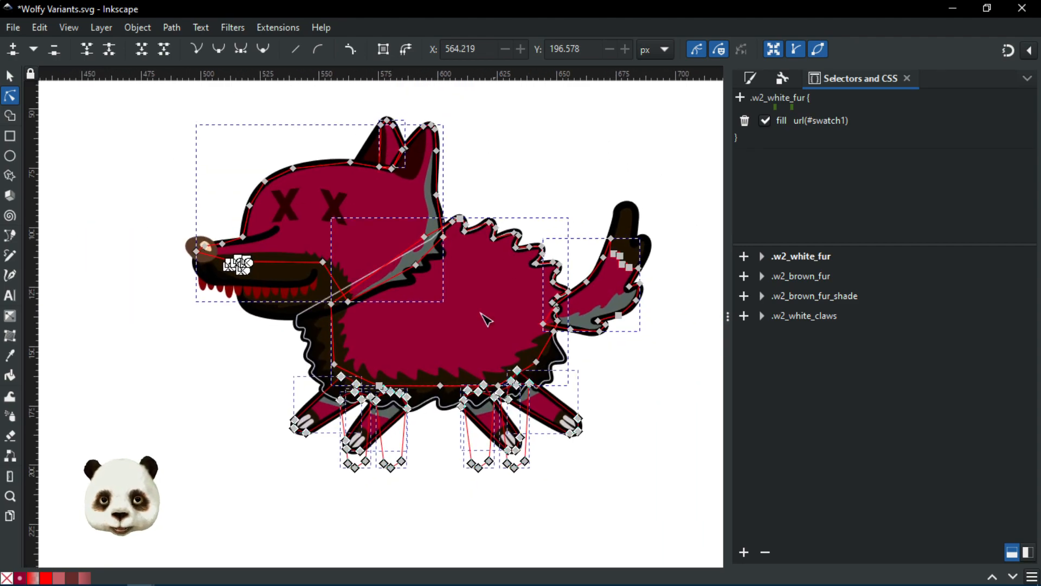
pyautogui.click(757, 79)
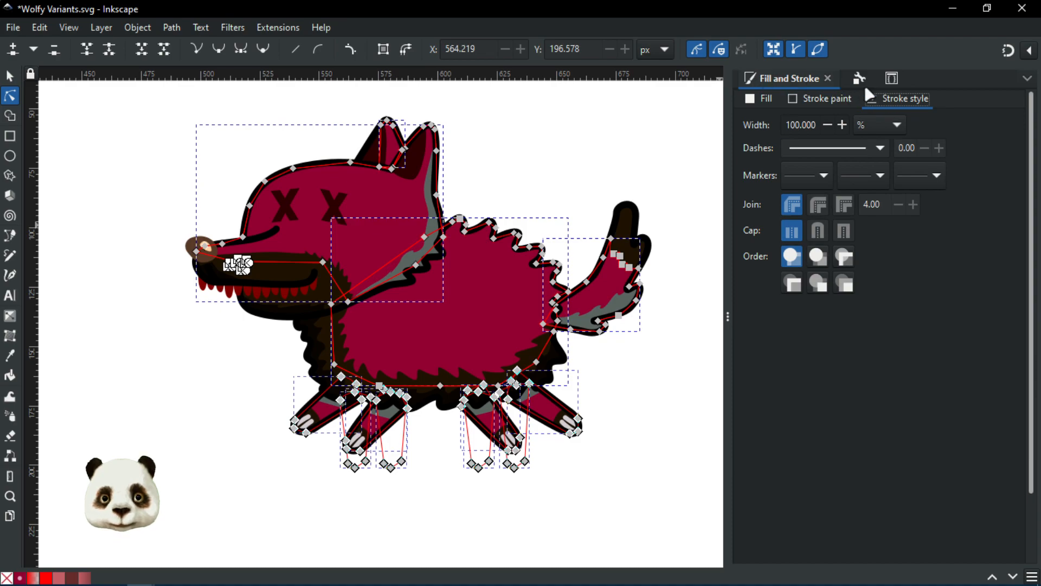
pyautogui.click(764, 98)
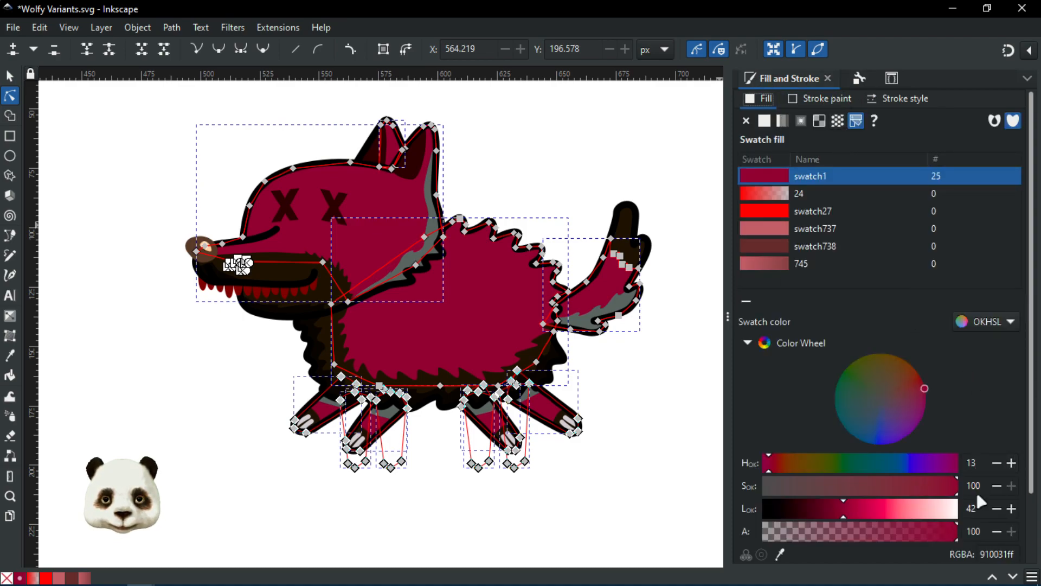
pyautogui.scroll(-3, 981, 538)
pyautogui.doubleClick(1003, 475)
pyautogui.write('d3ced4ff')
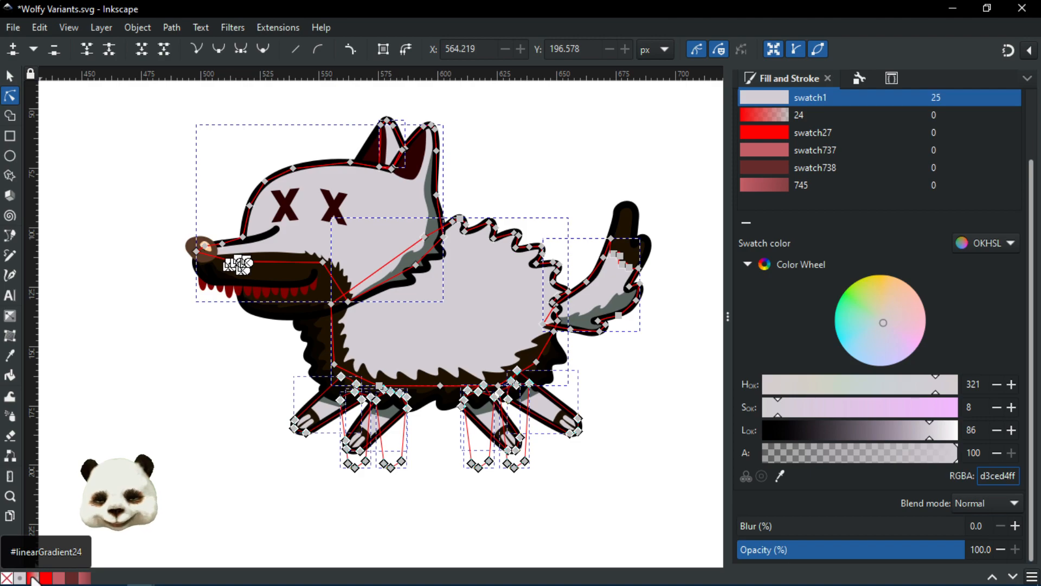
pyautogui.click(255, 461)
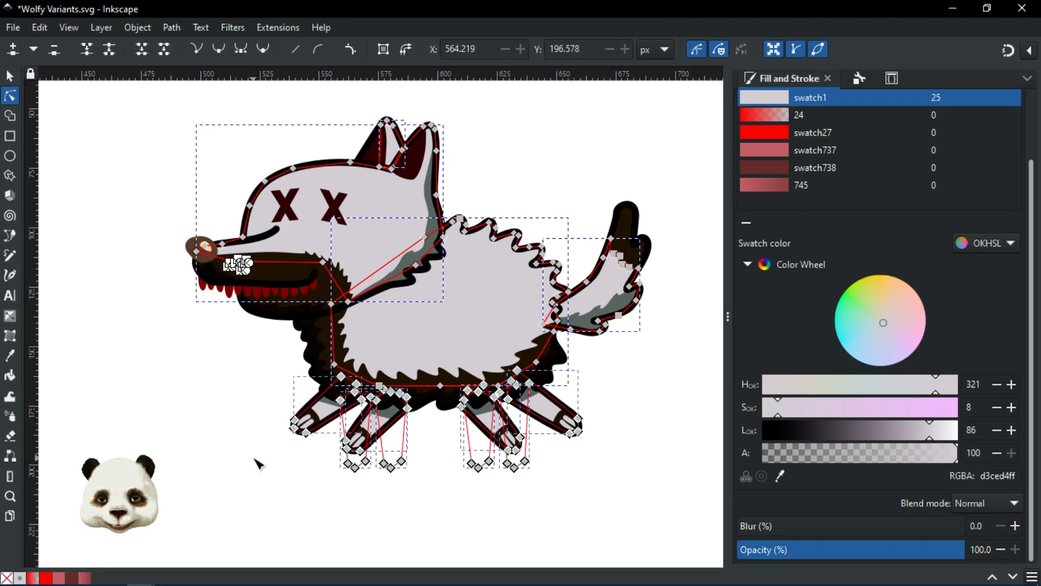
pyautogui.click(892, 78)
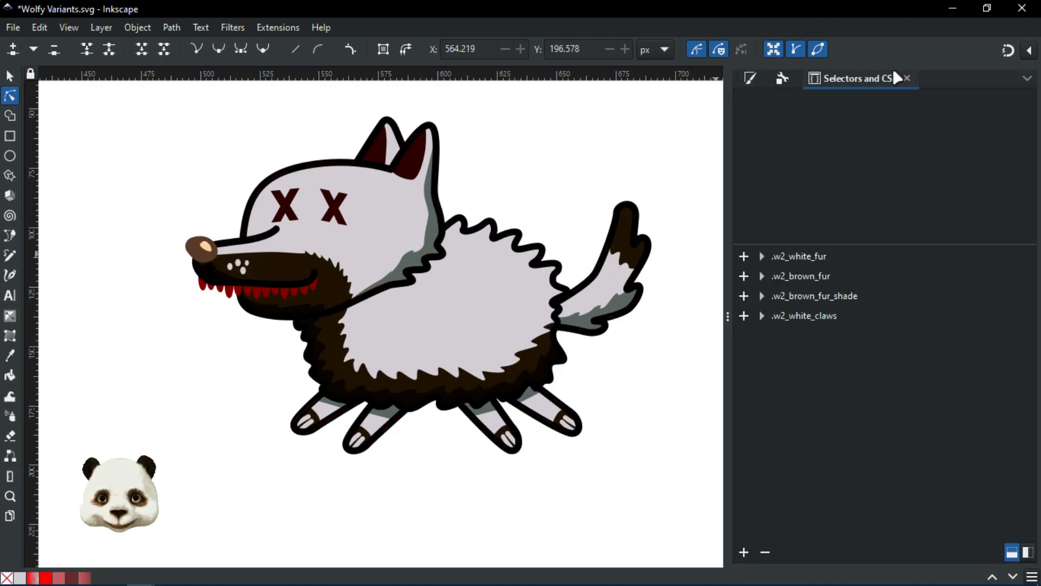
# Step: Replace swatch1 with linearGradient24 so the .w2_white_fur fill reads url(#linearGradient24)
pyautogui.click(798, 256)
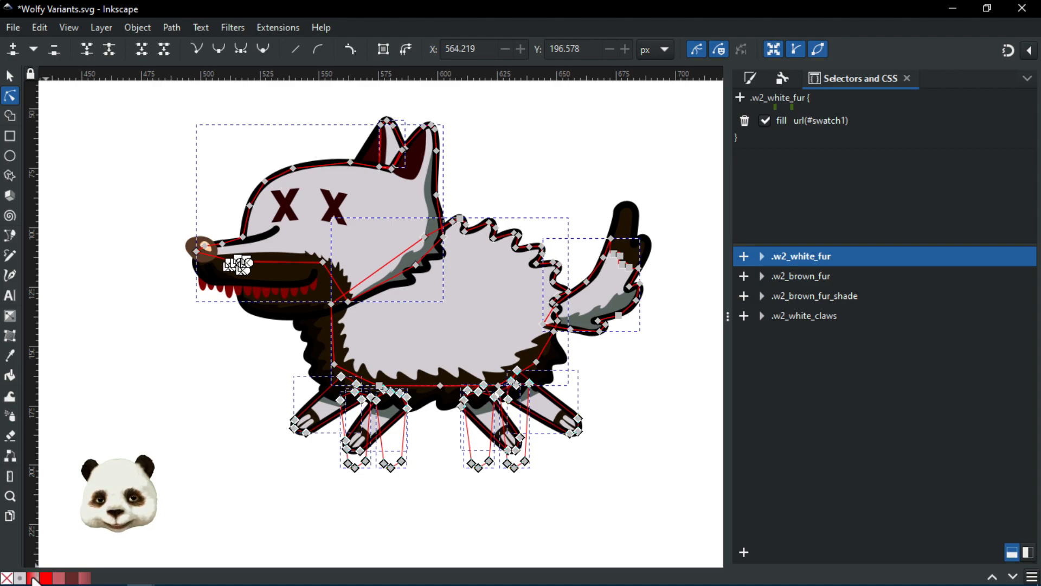
pyautogui.click(813, 120)
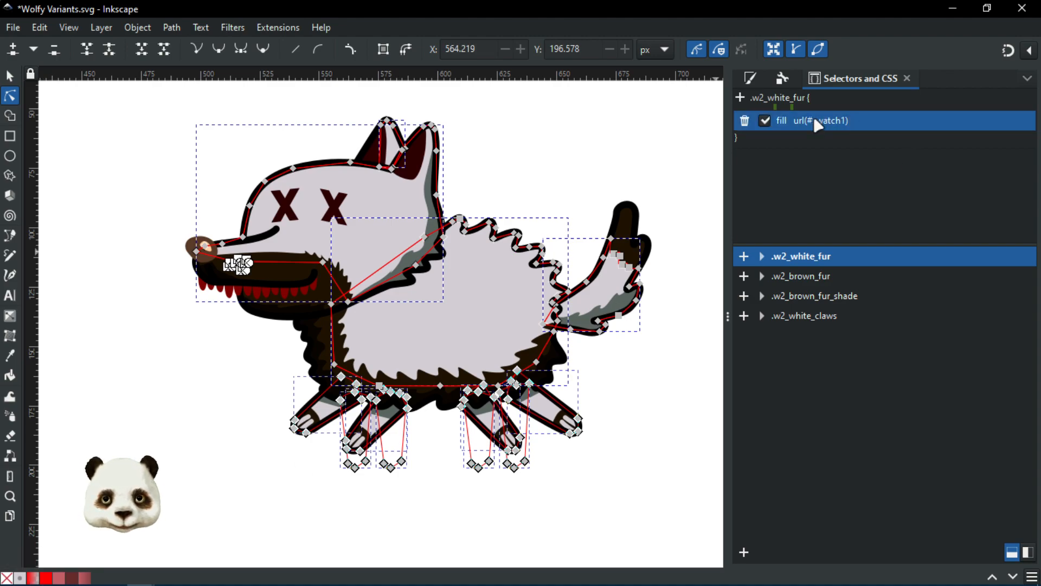
pyautogui.doubleClick(842, 120)
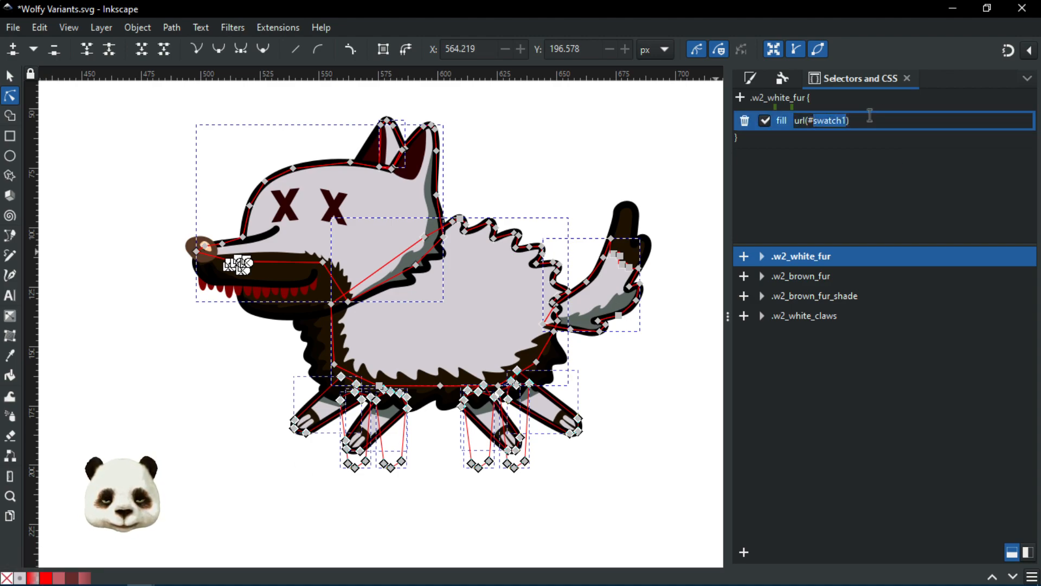
pyautogui.press('BackSpace')
pyautogui.write('linearGrad')
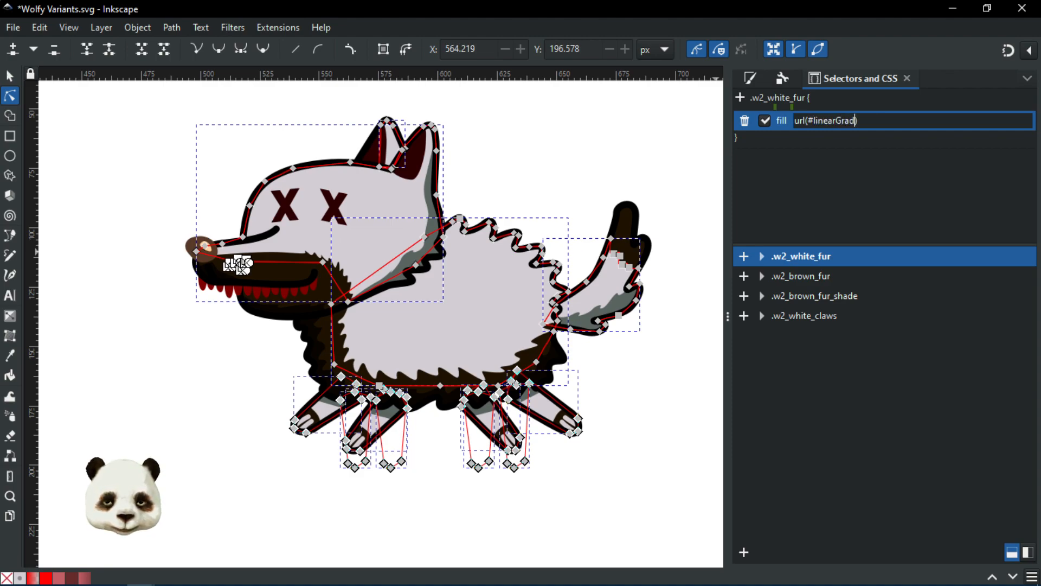
pyautogui.write('ien')
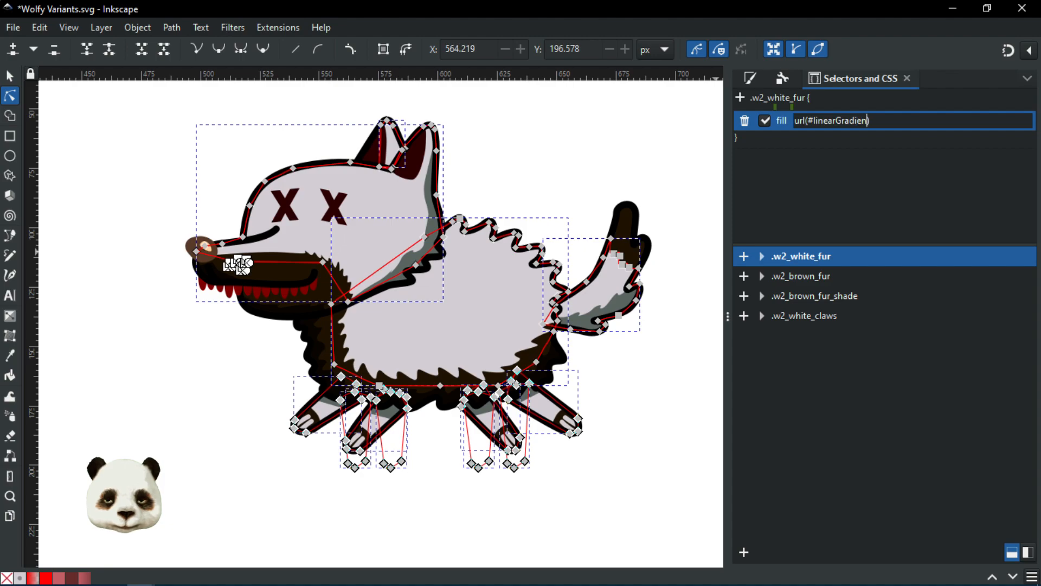
pyautogui.write('t')
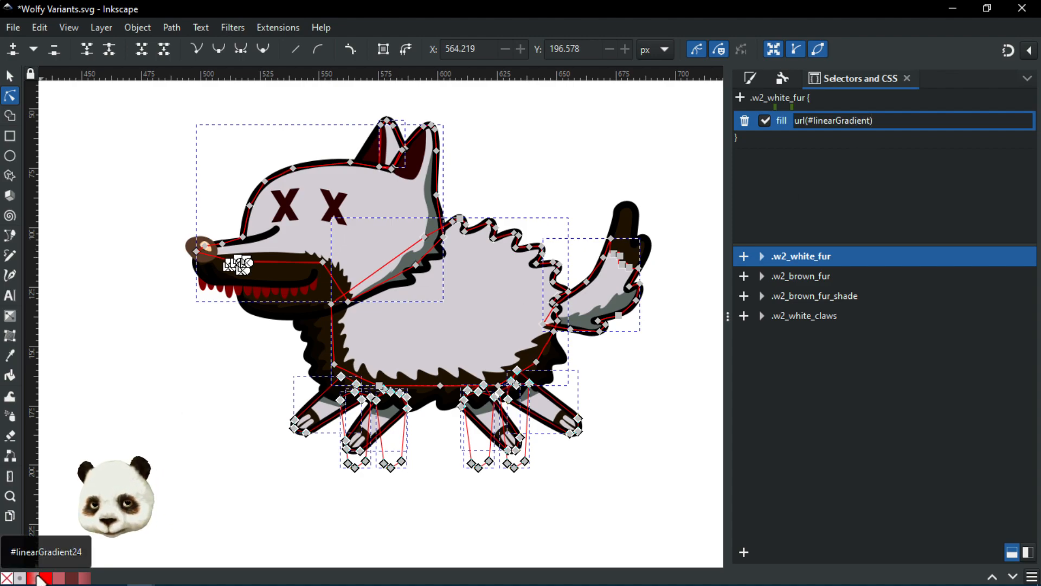
pyautogui.write('2')
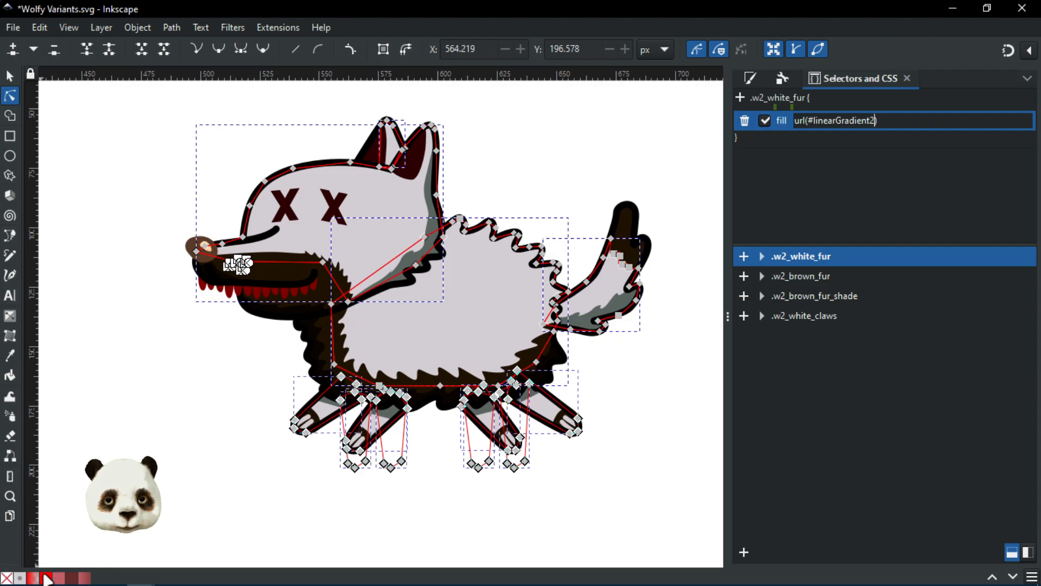
pyautogui.write('4')
pyautogui.press('Return')
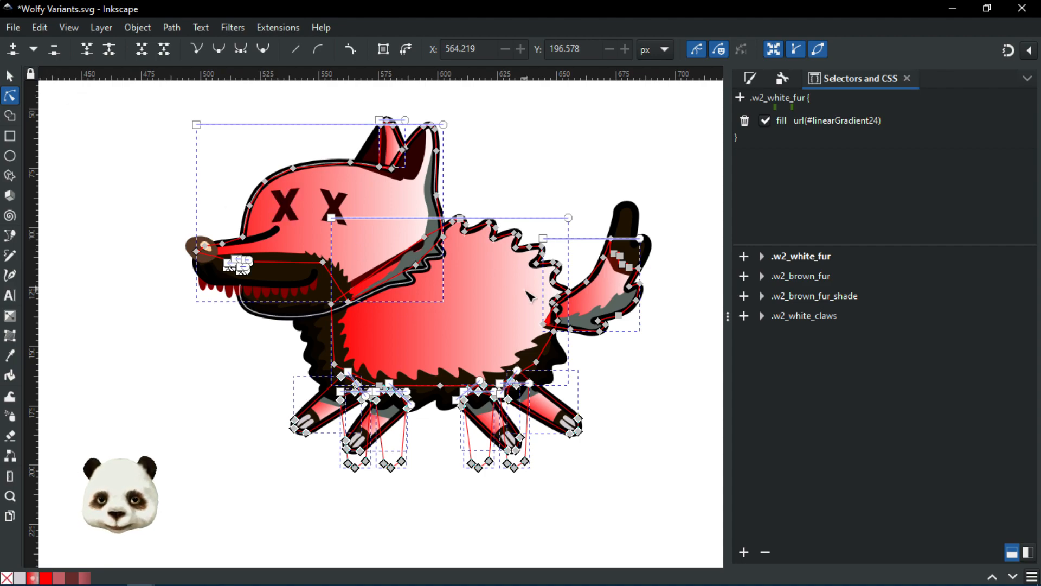
pyautogui.scroll(3, 548, 289)
pyautogui.scroll(-3, 548, 289)
pyautogui.click(679, 425)
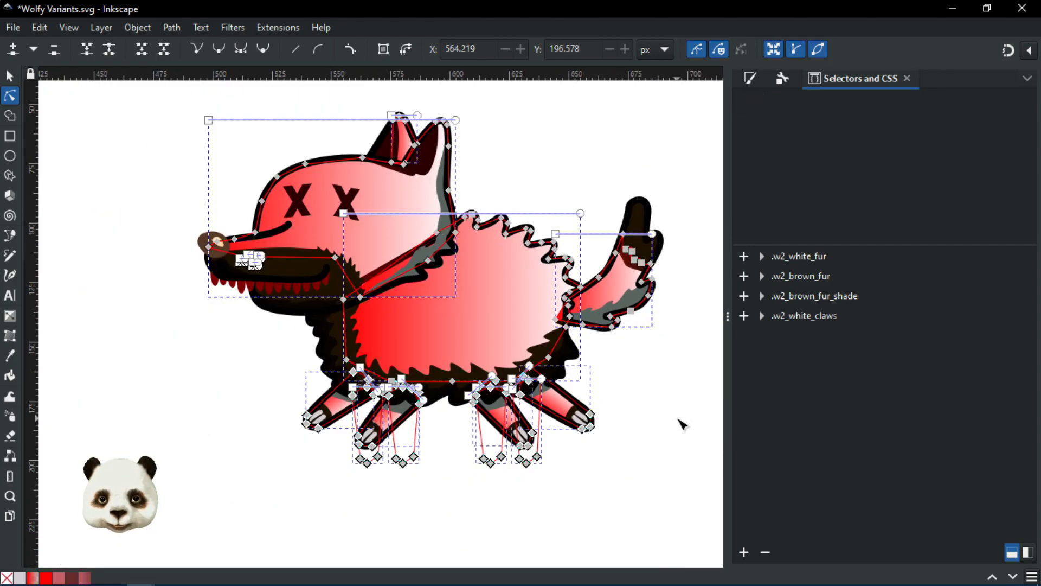
# Step: Inspect the body fur's fill in Fill and Stroke, revealing gradient 24 shared by 24 objects, and select its start and end handles
pyautogui.click(520, 321)
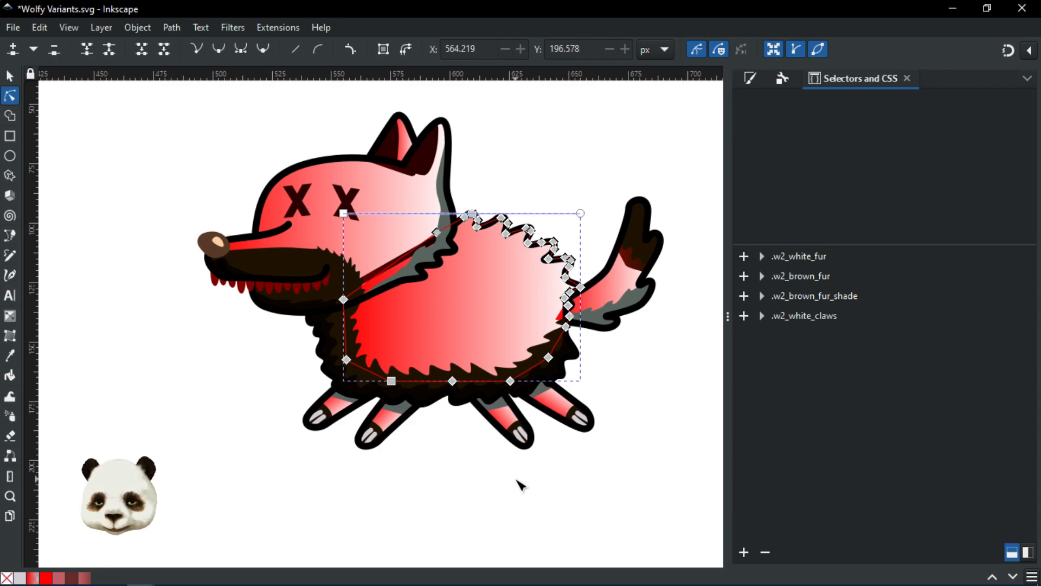
pyautogui.click(517, 480)
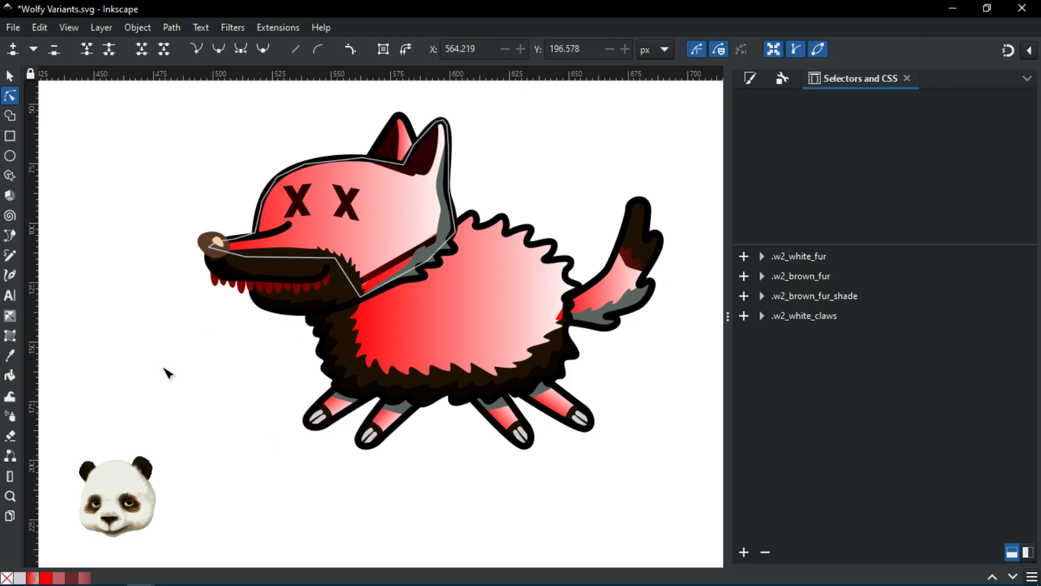
pyautogui.click(750, 79)
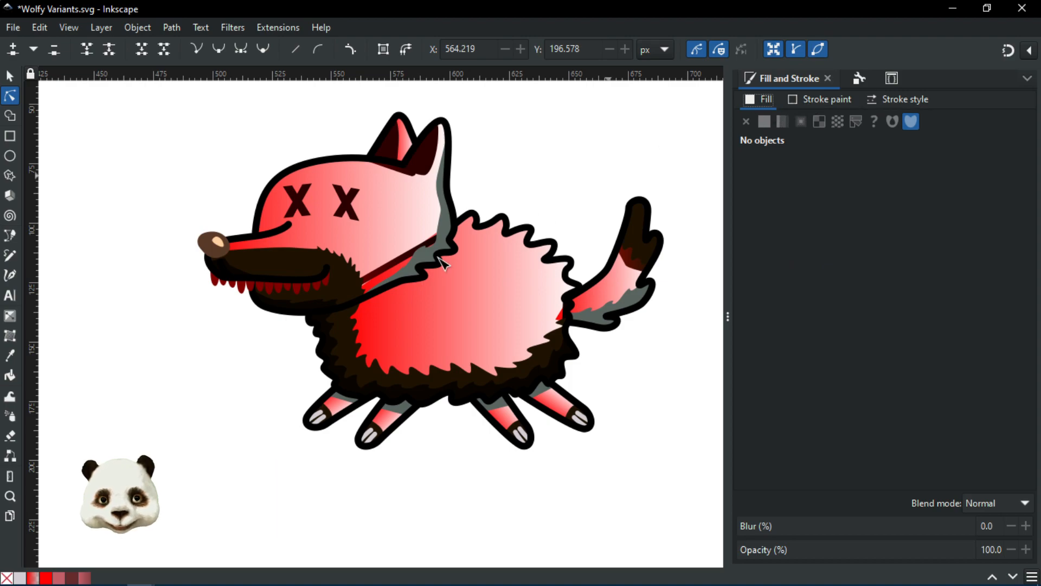
pyautogui.click(481, 306)
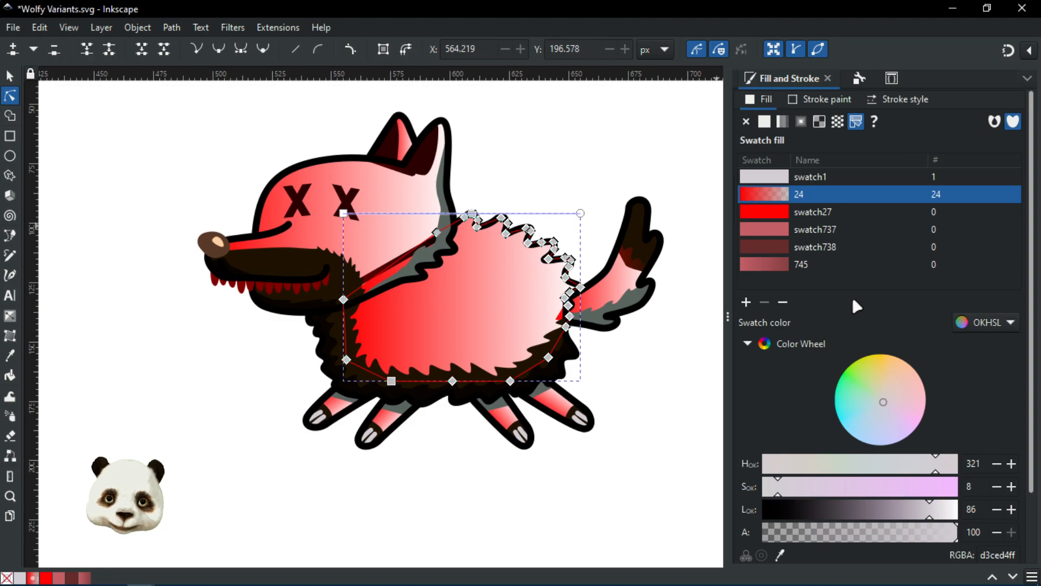
pyautogui.scroll(-3, 838, 325)
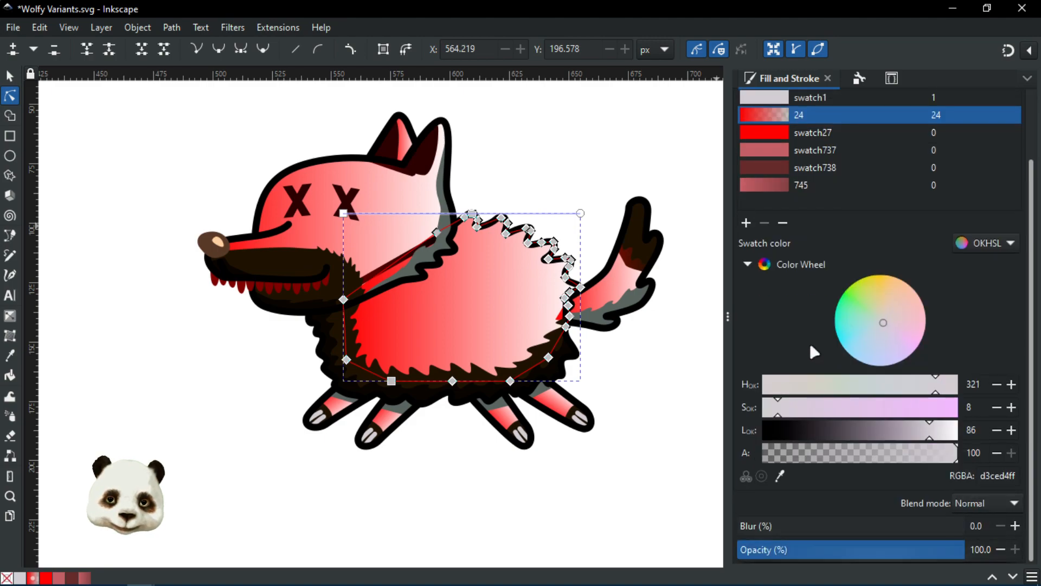
pyautogui.scroll(2, 806, 344)
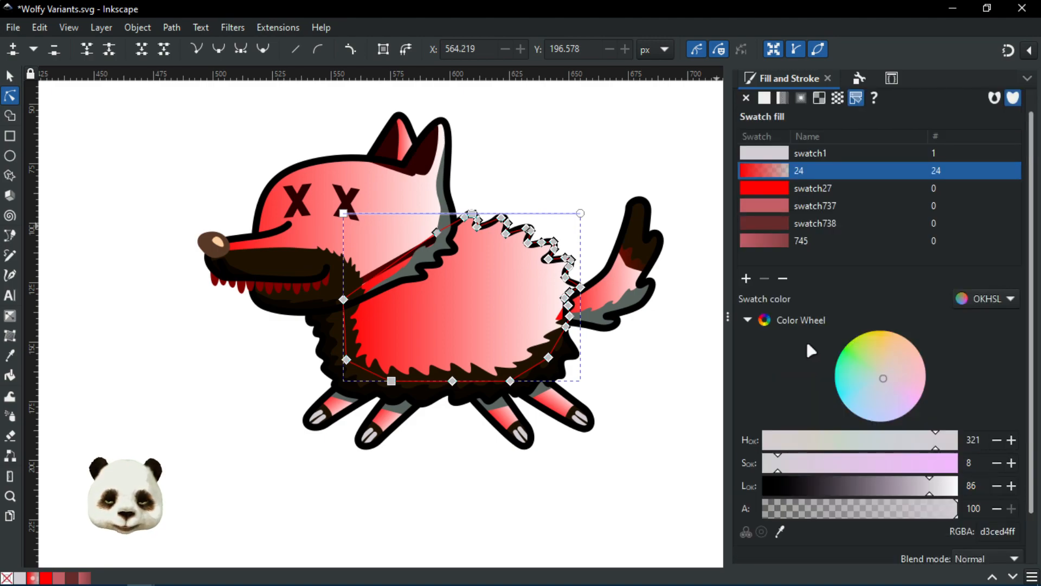
pyautogui.scroll(1, 806, 340)
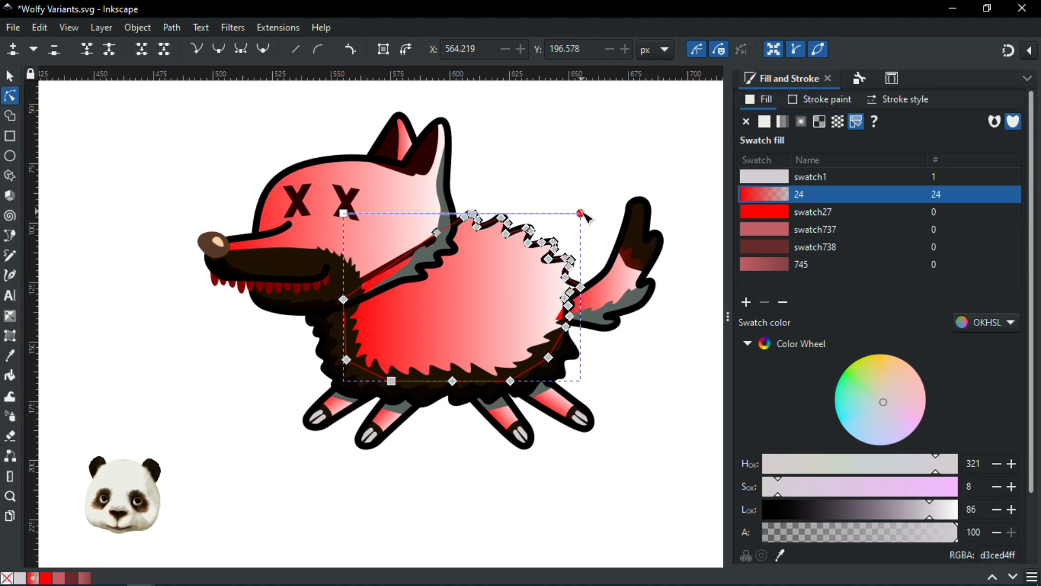
pyautogui.click(344, 213)
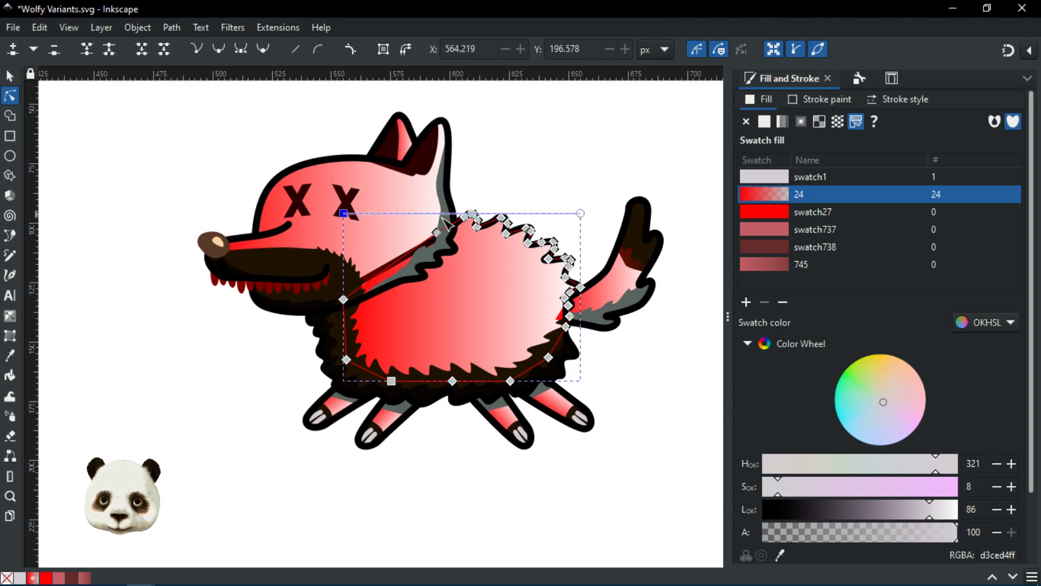
pyautogui.click(581, 213)
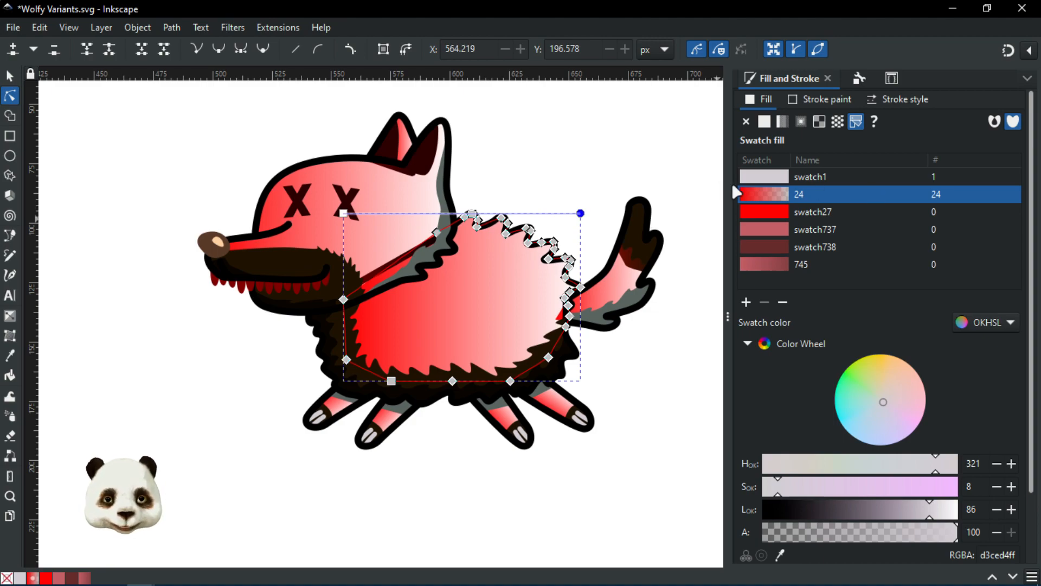
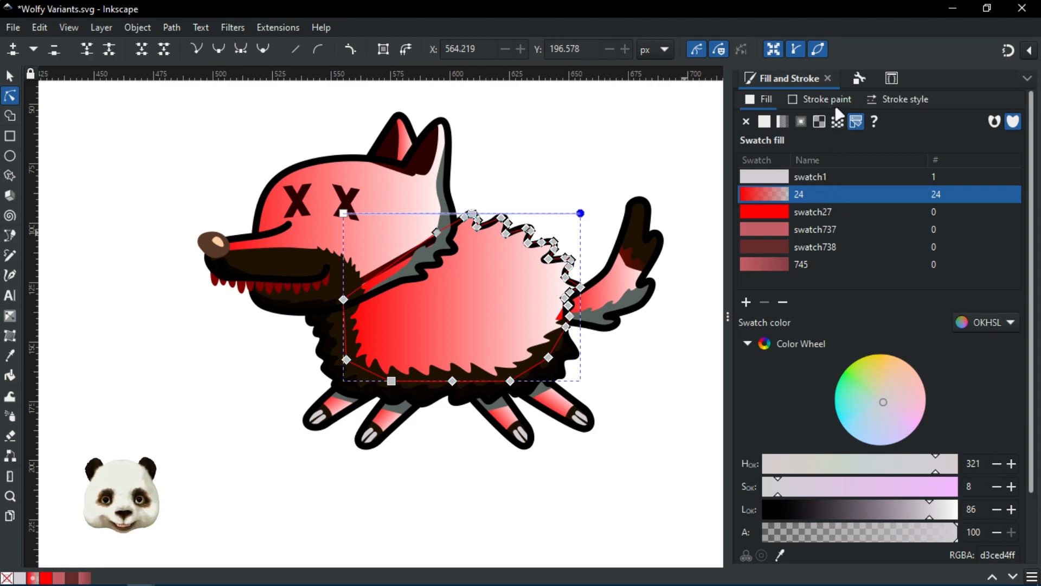
# Step: Change the .w2_white_fur fill from the gradient to url(#swatch1), making the fur light grey
pyautogui.click(892, 79)
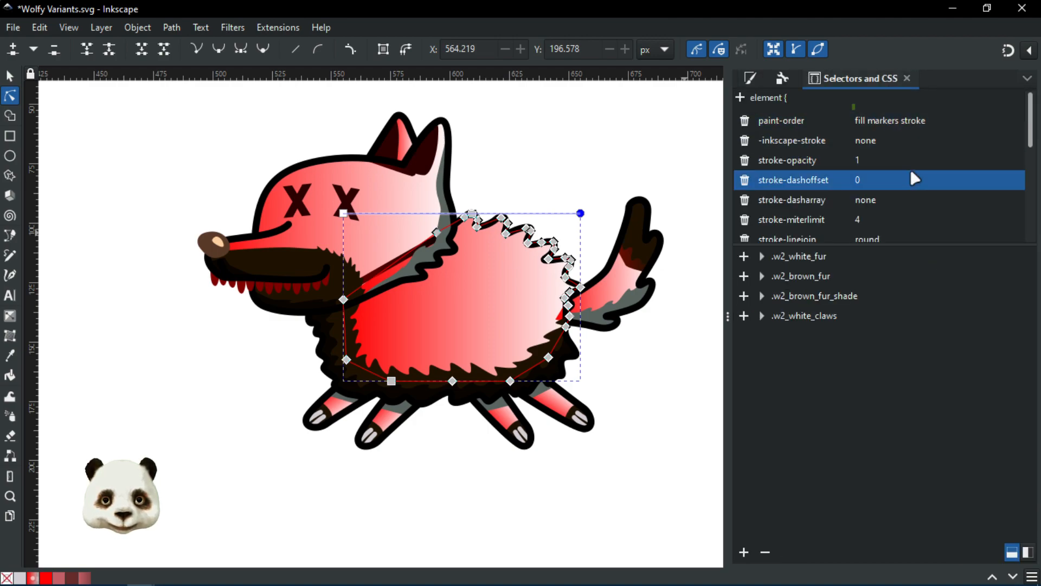
pyautogui.scroll(-1, 846, 184)
pyautogui.click(649, 151)
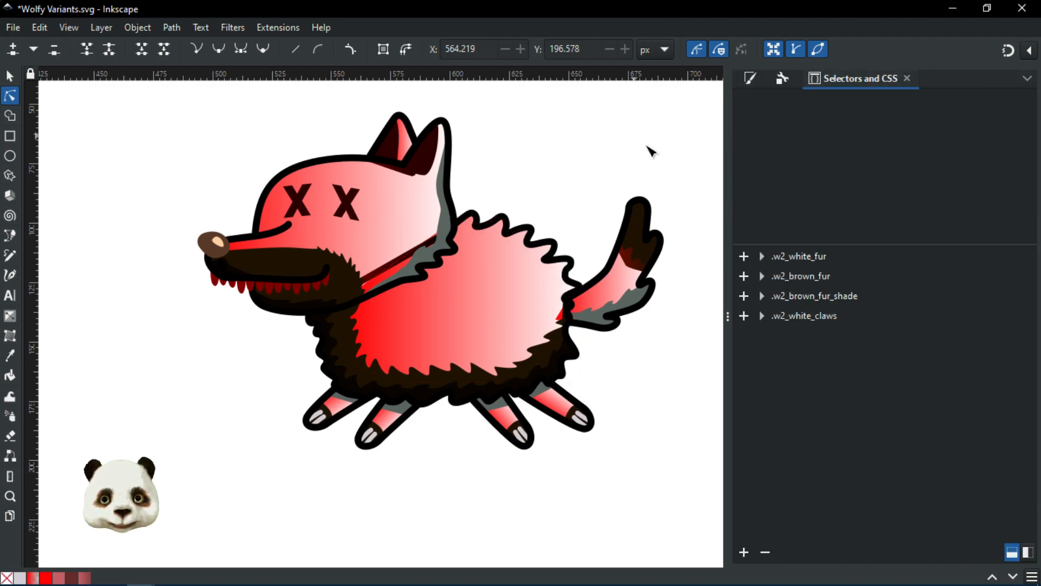
pyautogui.click(822, 255)
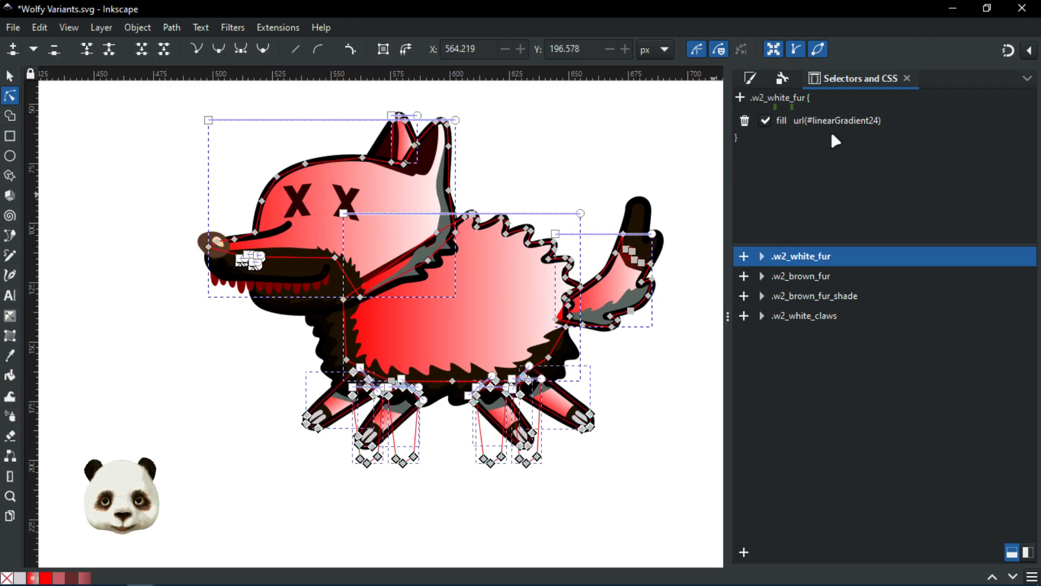
pyautogui.click(846, 120)
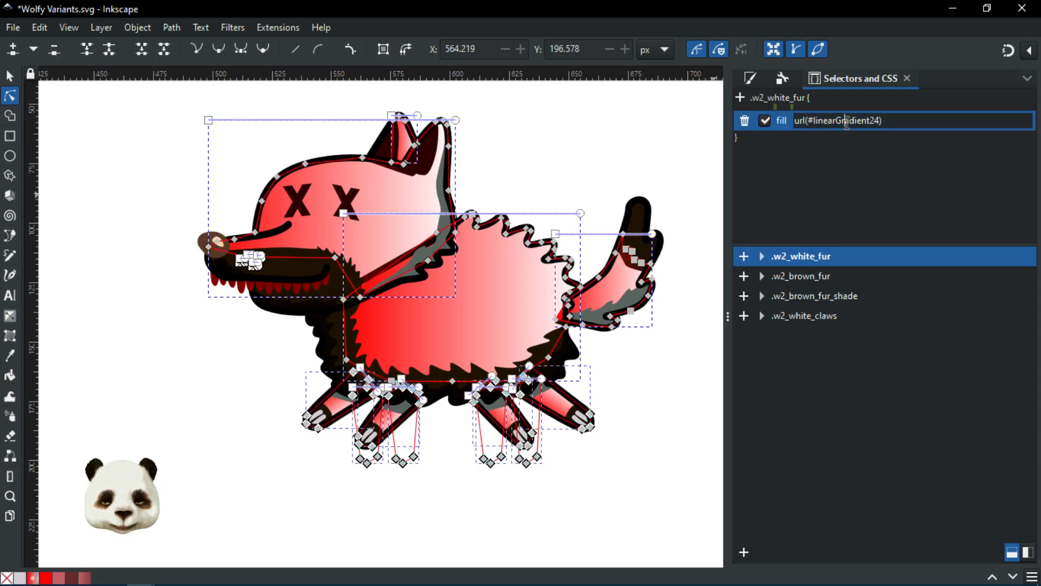
pyautogui.doubleClick(846, 121)
pyautogui.write('s')
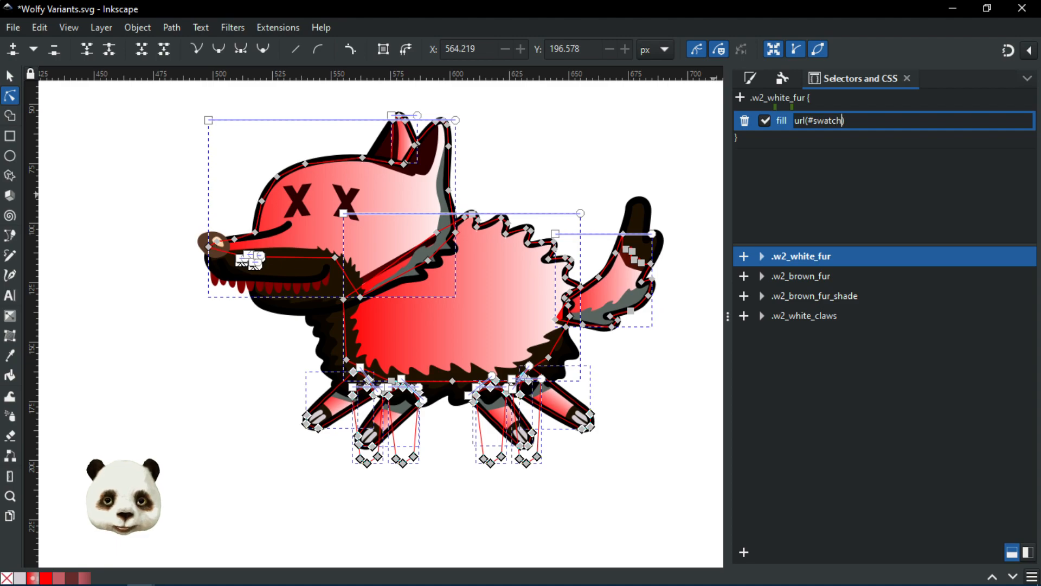
pyautogui.write('watch1')
pyautogui.press('Return')
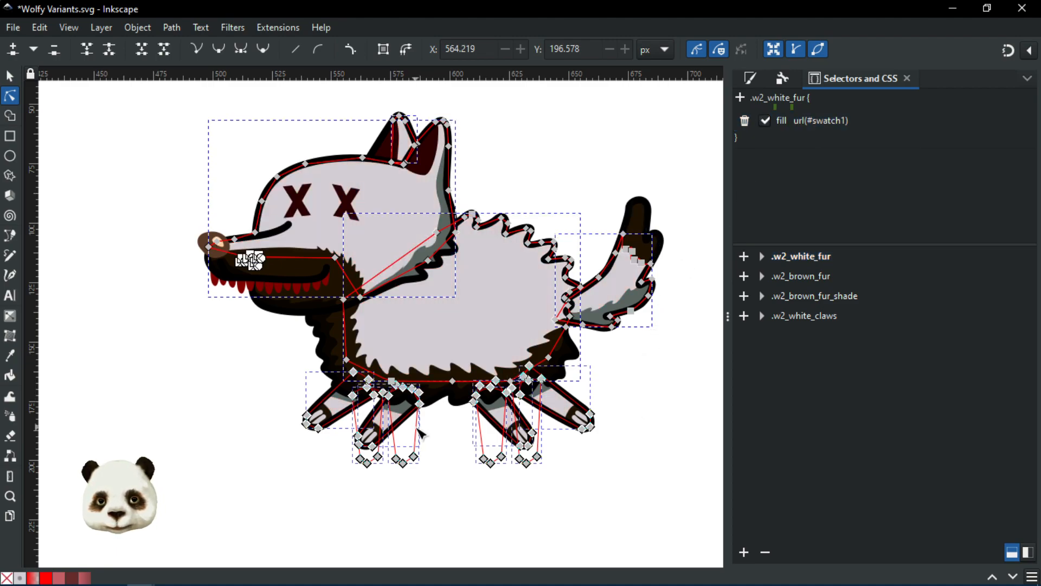
pyautogui.click(263, 478)
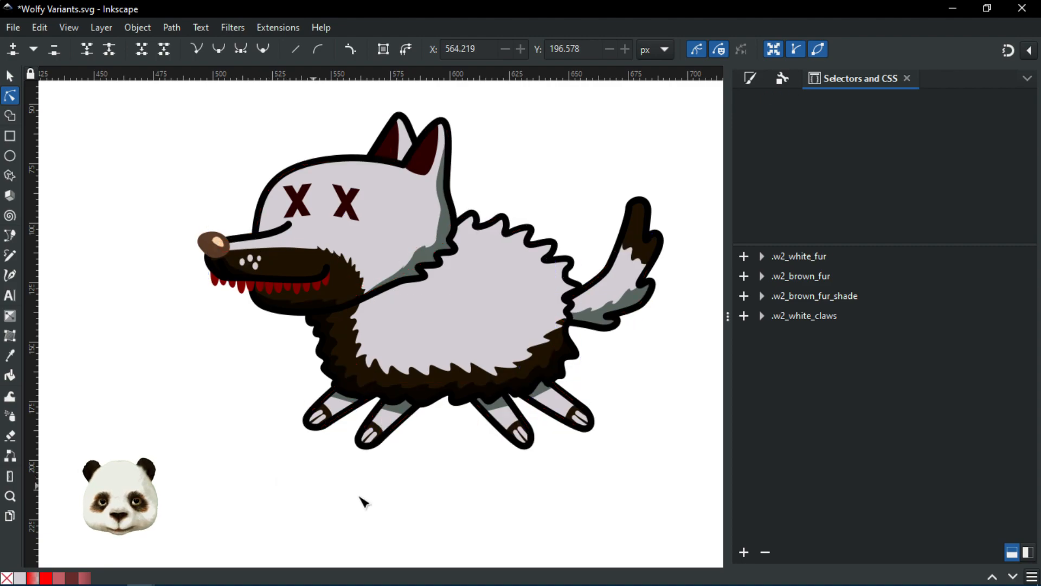
pyautogui.scroll(1, 382, 497)
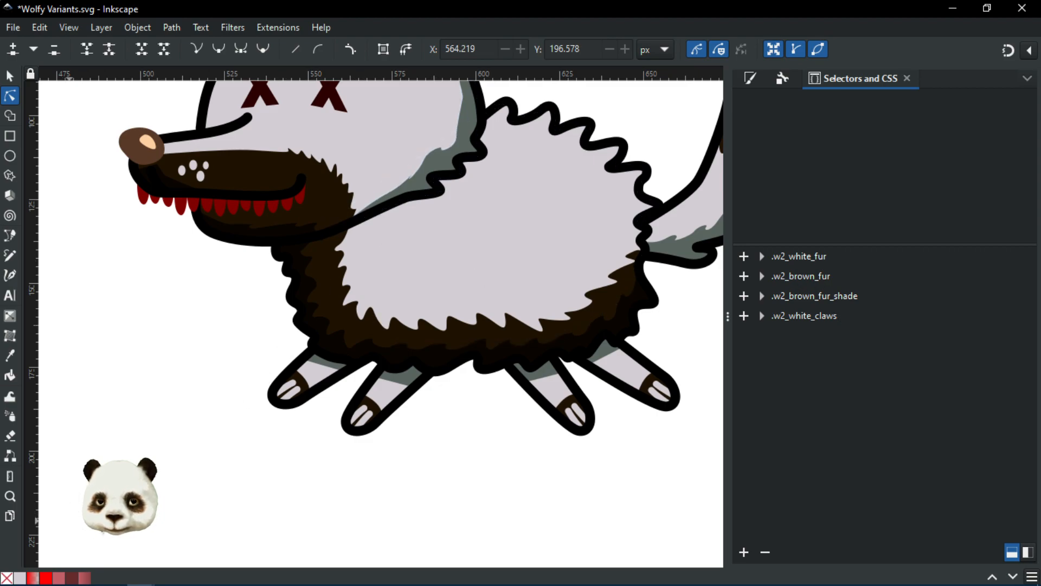
pyautogui.scroll(-1, 190, 465)
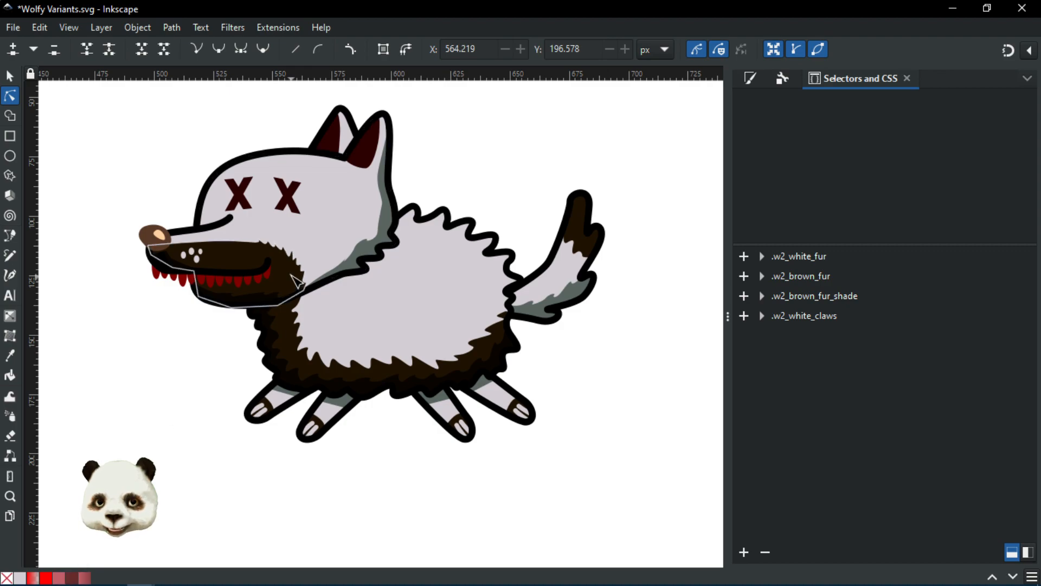
# Step: Pick up the dark muzzle's fill colour value 1f1302ff from Fill and Stroke
pyautogui.click(255, 304)
pyautogui.click(754, 76)
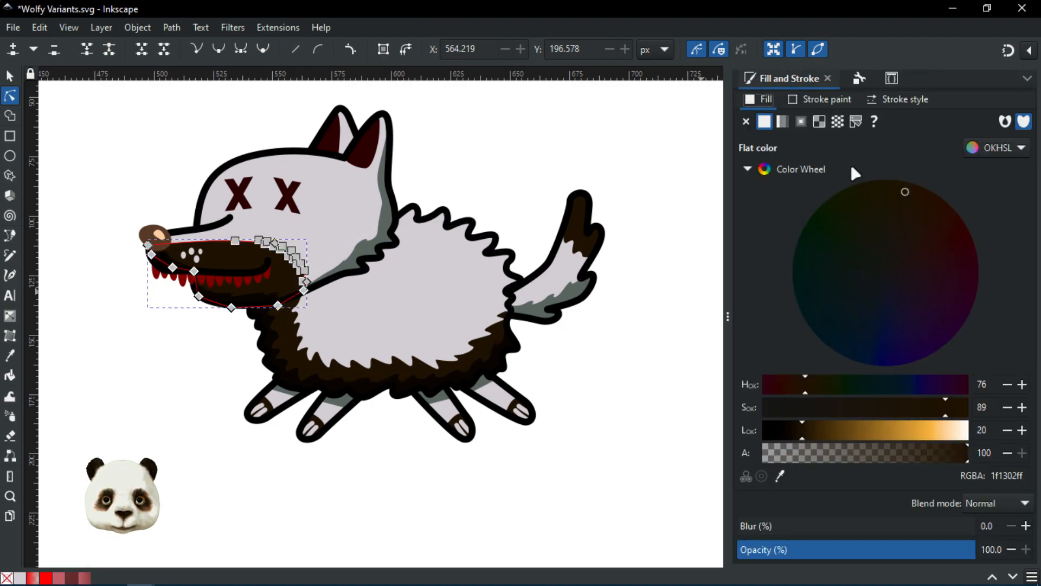
pyautogui.doubleClick(1016, 477)
pyautogui.hotkey('ctrl', 'c')
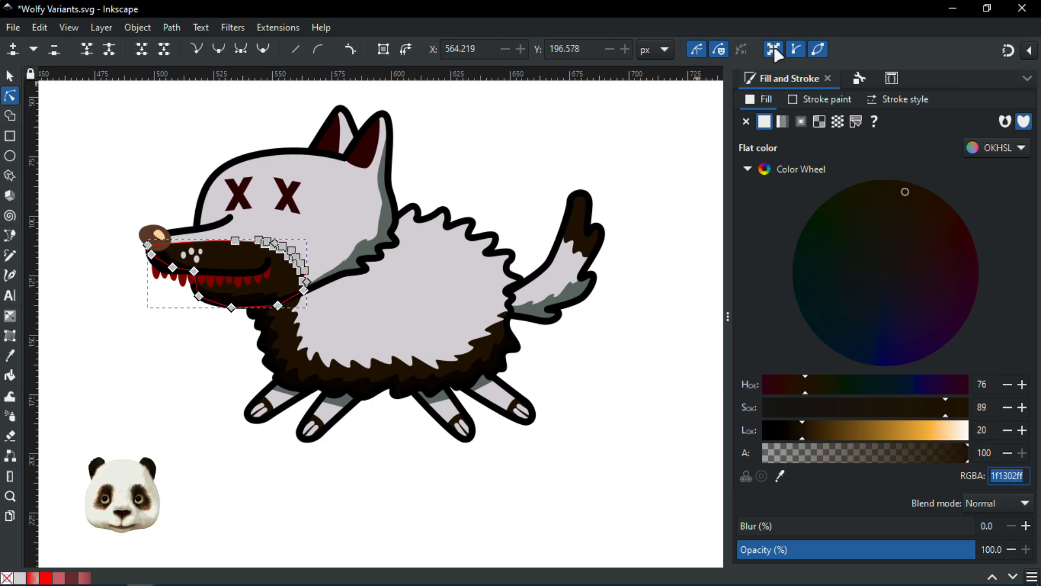
# Step: Set the .w2_brown_fur rule's fill to url(#swatch27) in Selectors and CSS
pyautogui.click(891, 78)
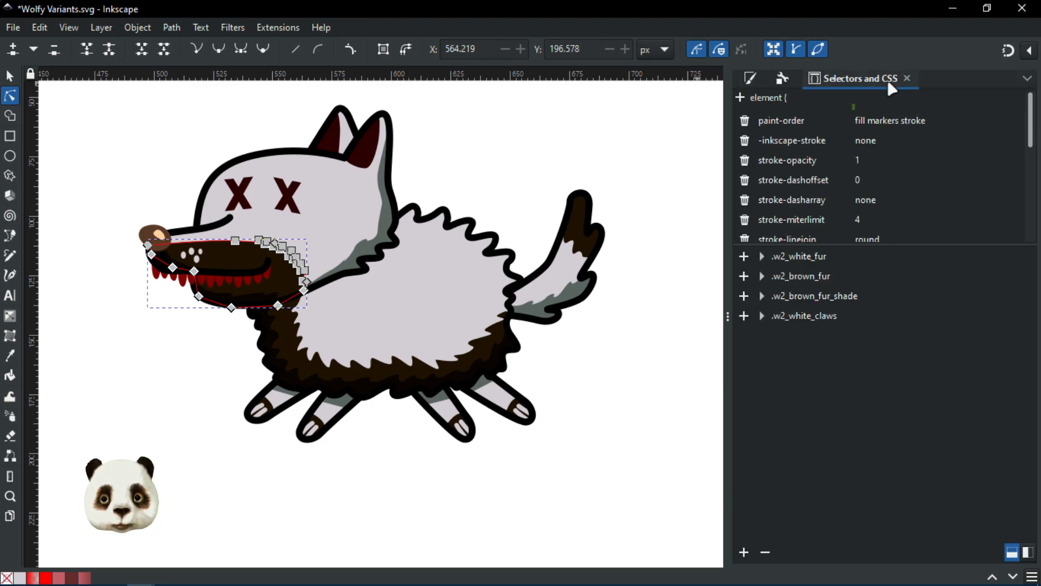
pyautogui.scroll(1, 335, 432)
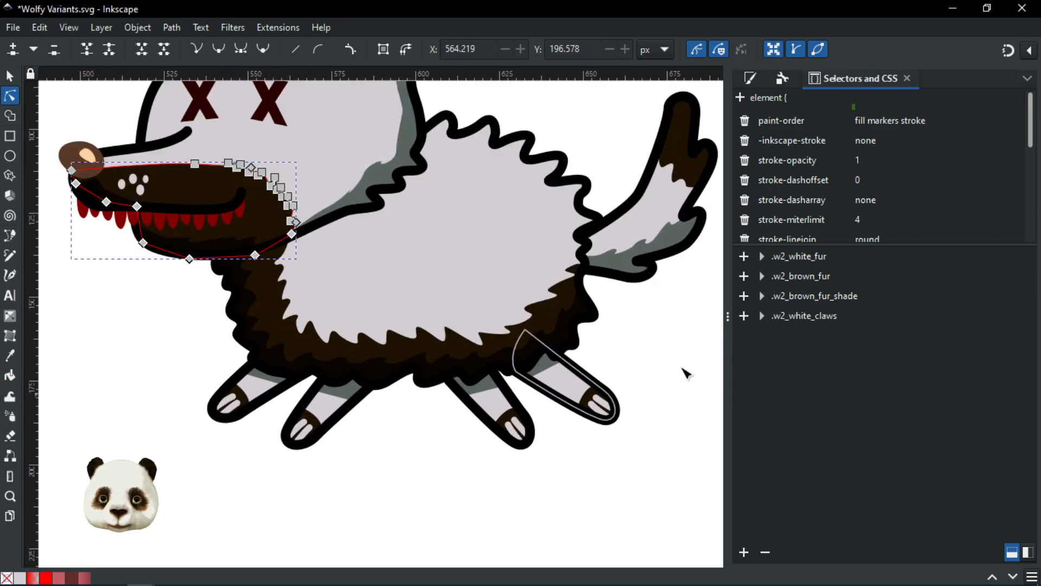
pyautogui.click(796, 276)
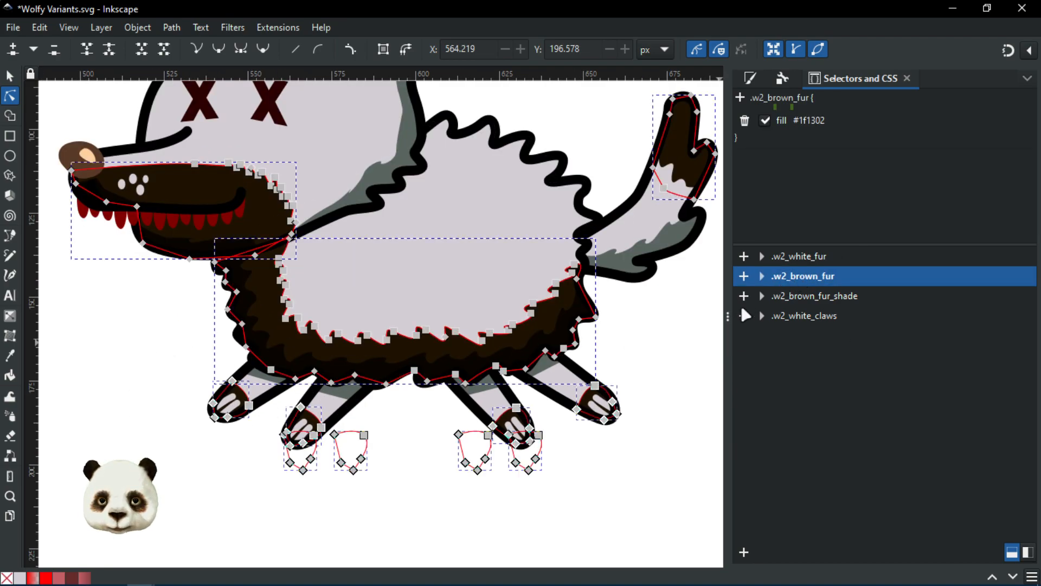
pyautogui.click(824, 128)
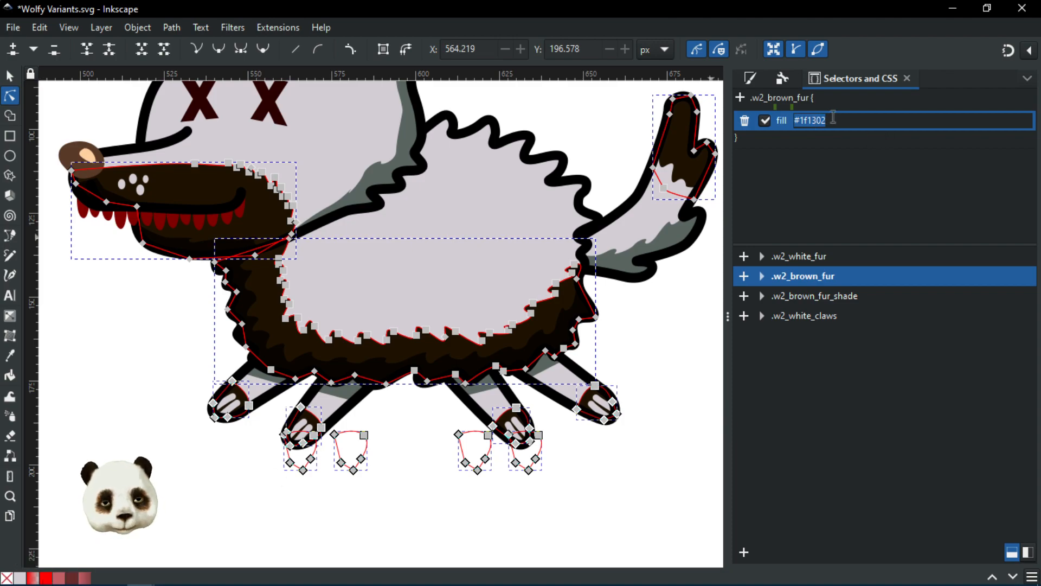
pyautogui.write('url(#swatch2')
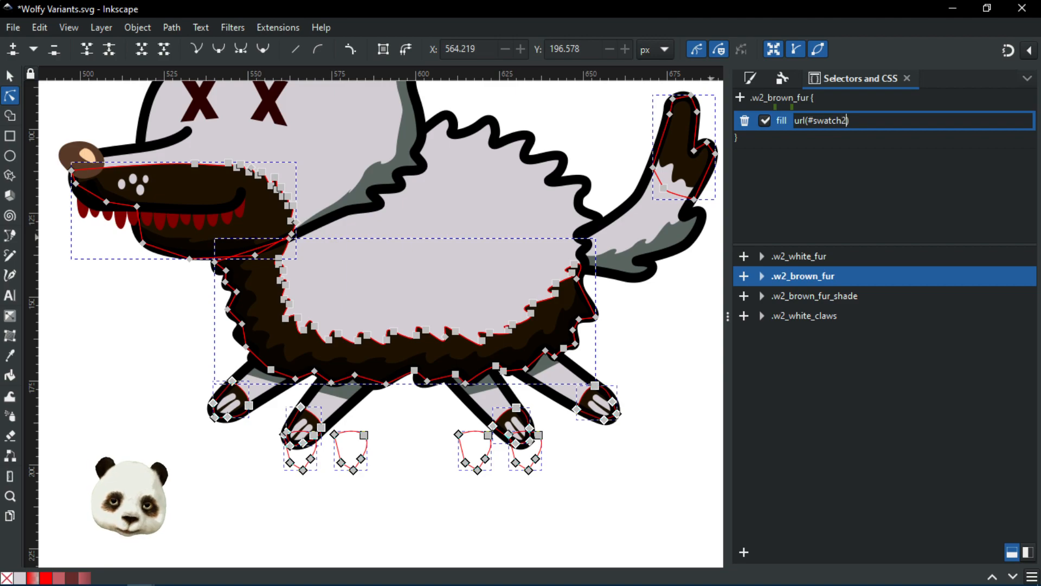
pyautogui.write('7')
pyautogui.press('Return')
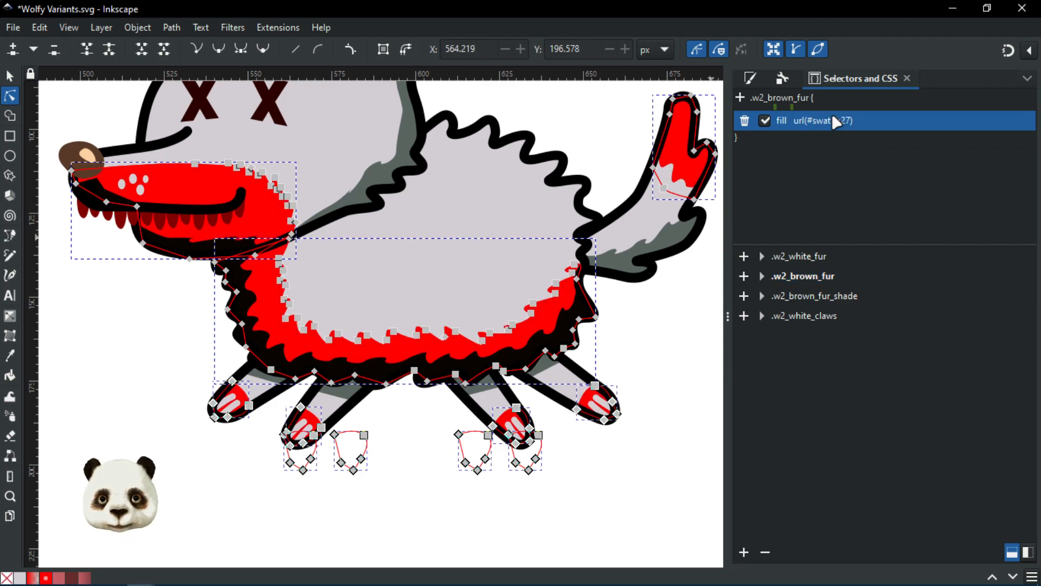
# Step: Paste 1f1302ff into swatch27's RGBA field to recolour it dark brown
pyautogui.click(761, 78)
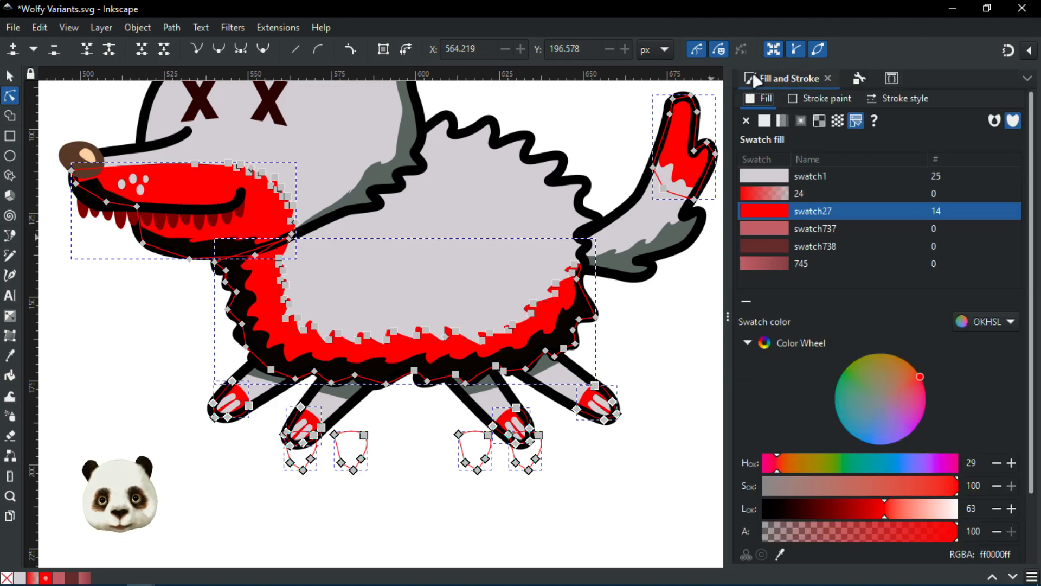
pyautogui.doubleClick(1004, 553)
pyautogui.hotkey('ctrl', 'v')
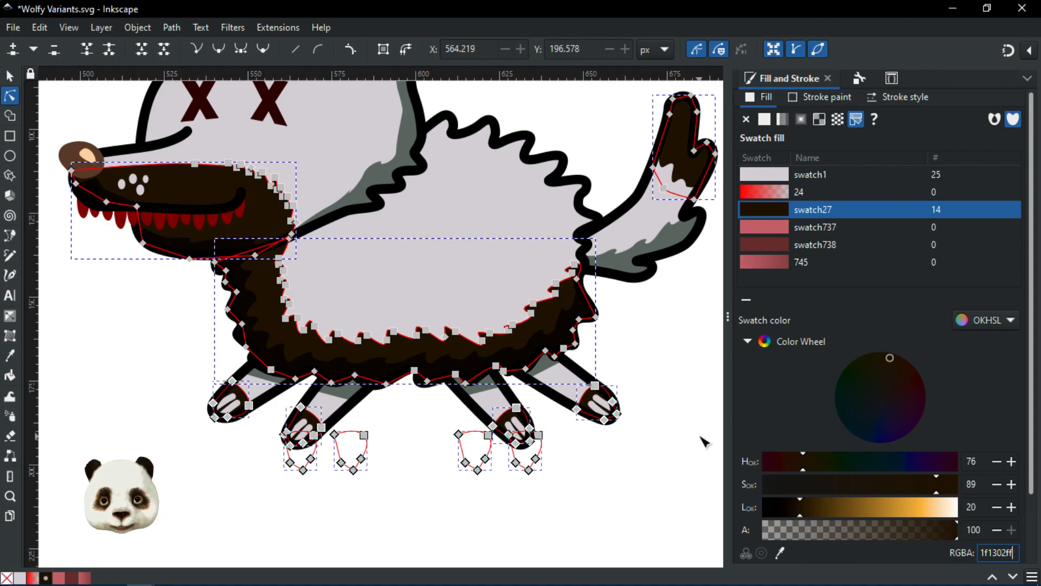
pyautogui.click(674, 389)
# Step: Pan across the wolf's body and select its dark fur path
pyautogui.scroll(-2, 677, 394)
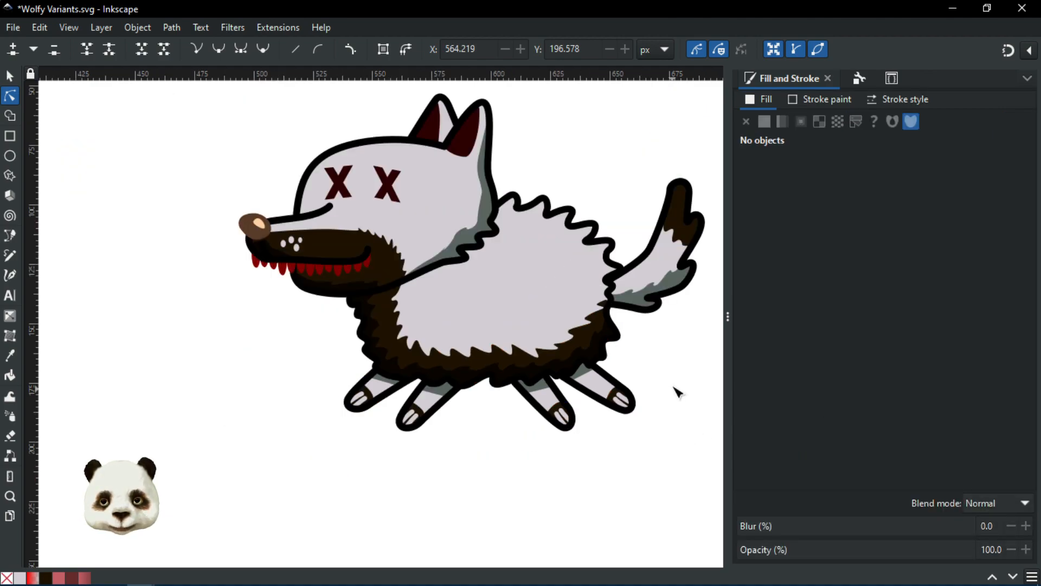
pyautogui.moveTo(690, 379); pyautogui.dragTo(560, 383)
pyautogui.scroll(2, 338, 424)
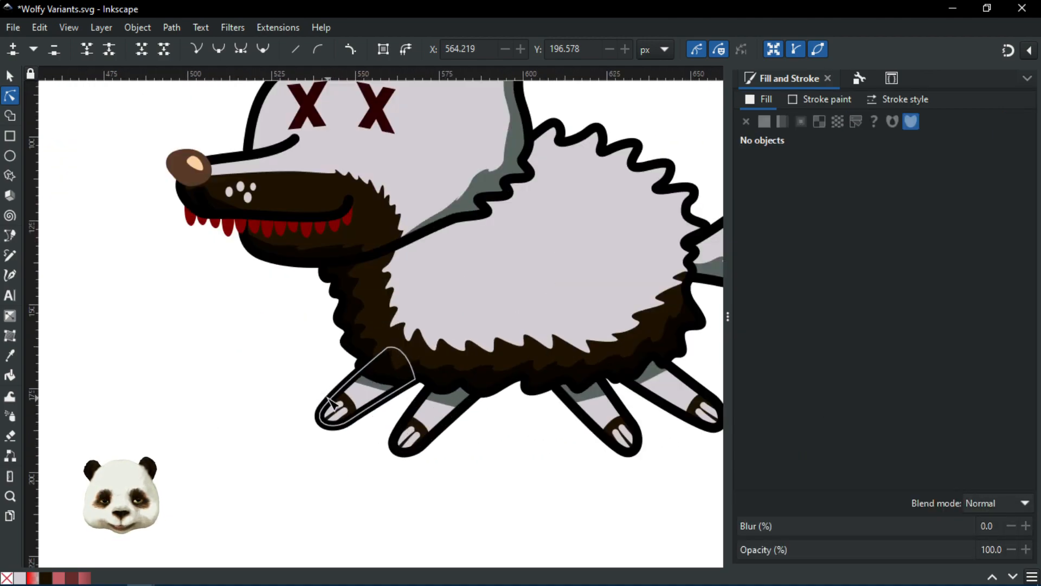
pyautogui.moveTo(533, 453); pyautogui.dragTo(473, 466)
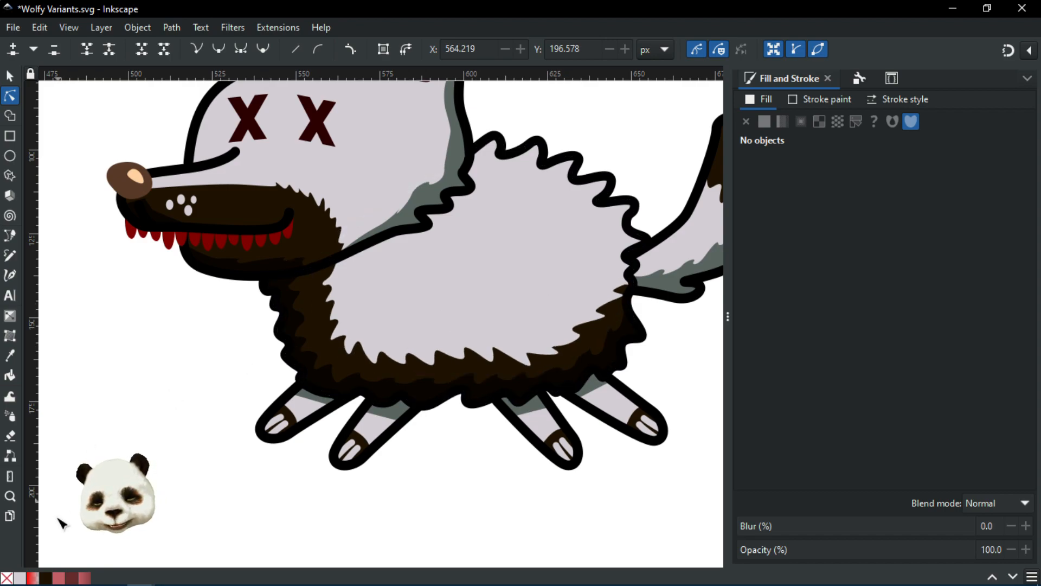
pyautogui.click(329, 343)
pyautogui.scroll(-1, 509, 362)
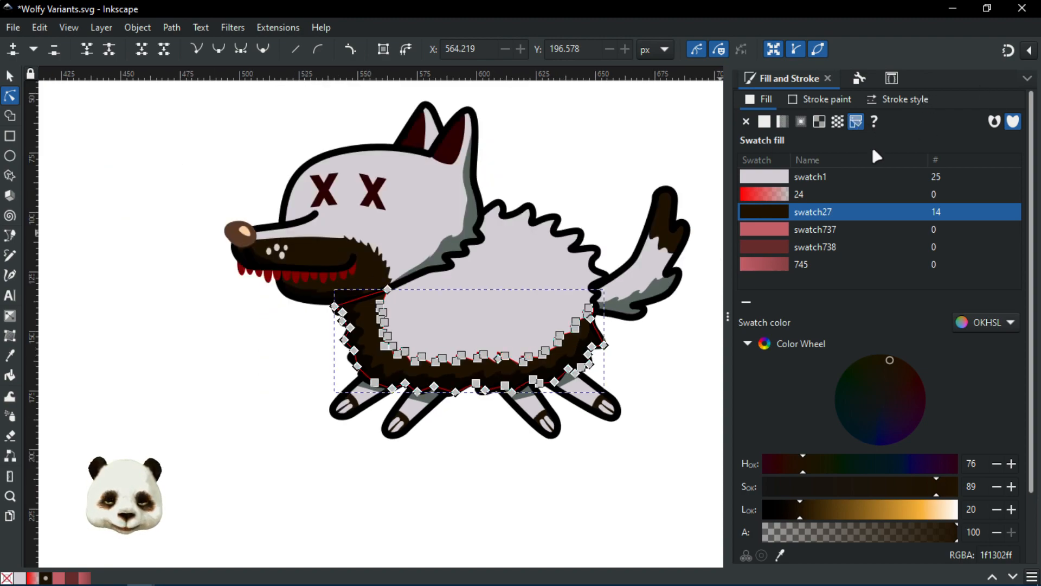
pyautogui.click(650, 370)
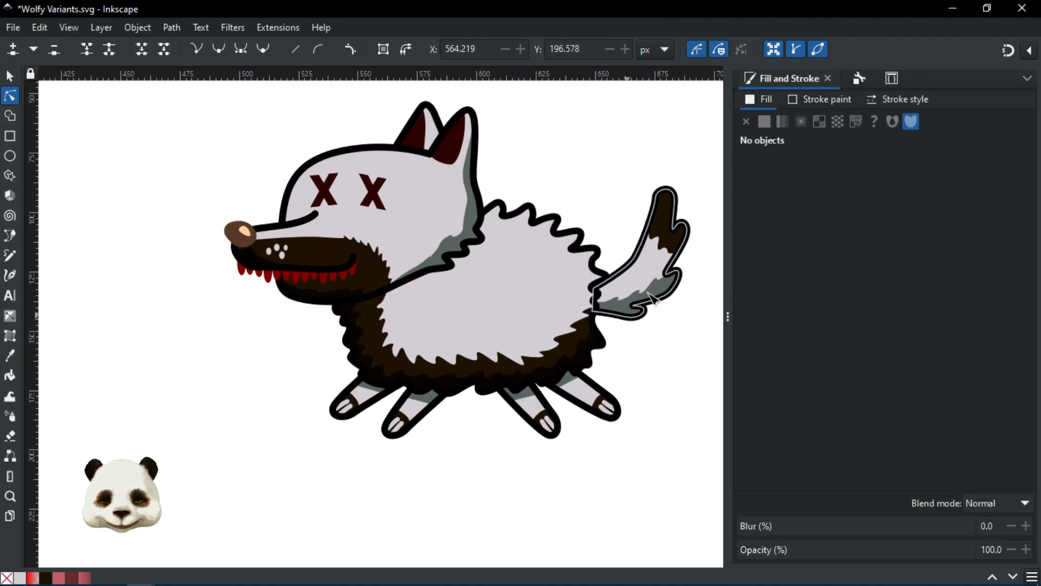
pyautogui.scroll(1, 659, 239)
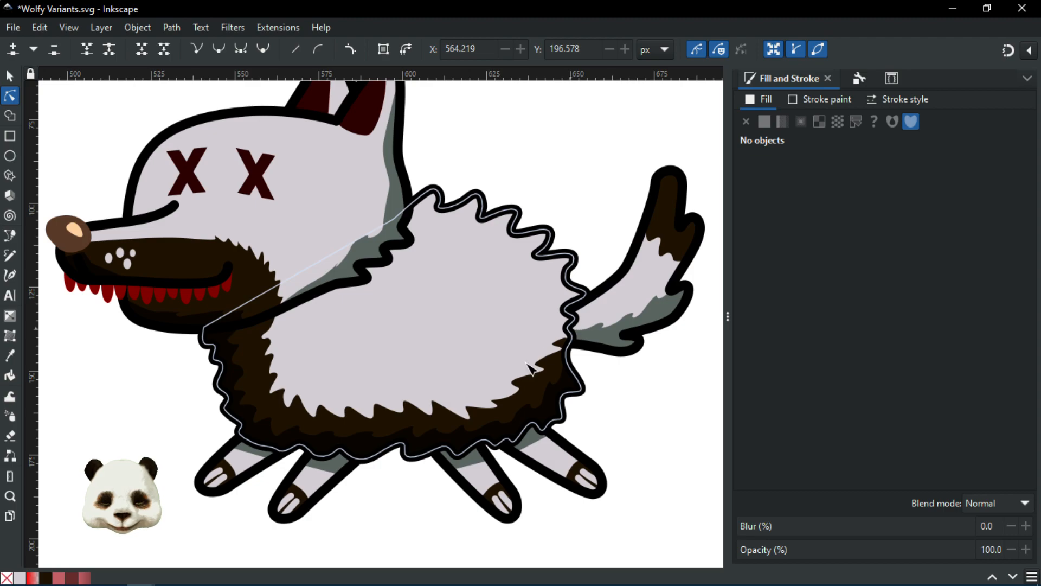
pyautogui.click(261, 366)
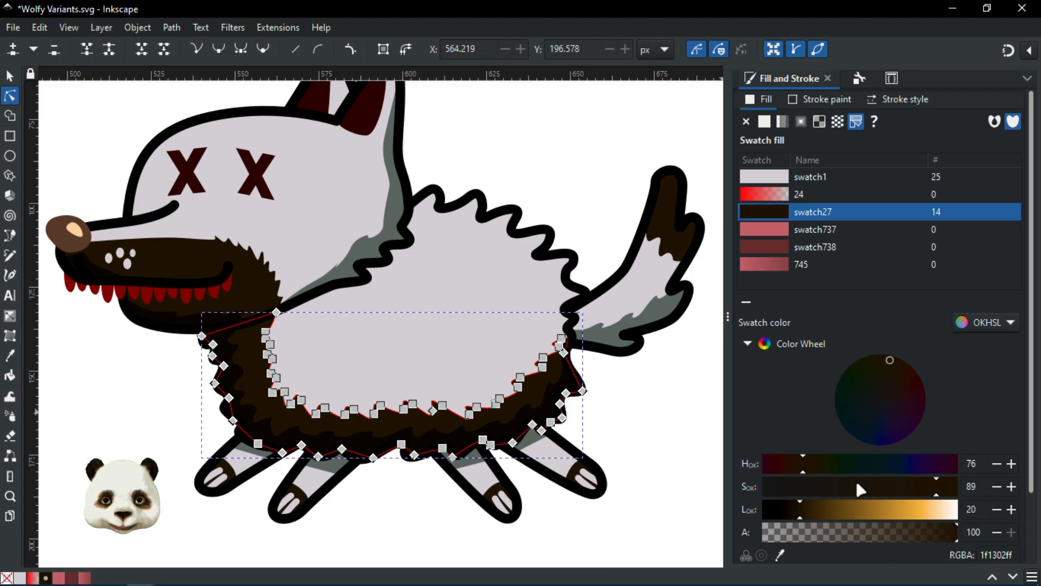
# Step: Raise swatch27's Lightness from 20 to 47, giving the lighter brown 785317ff
pyautogui.click(994, 553)
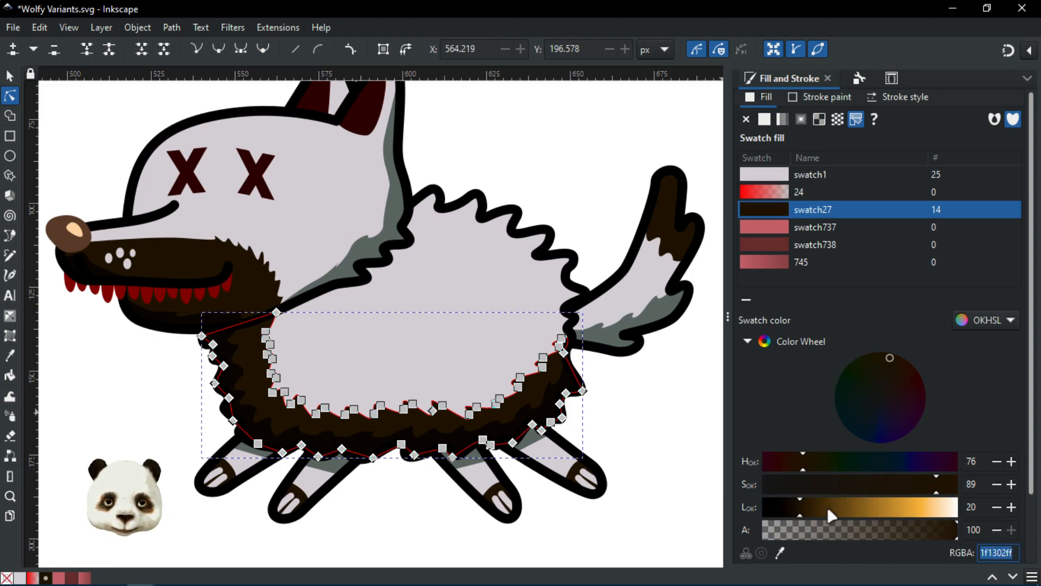
pyautogui.click(855, 510)
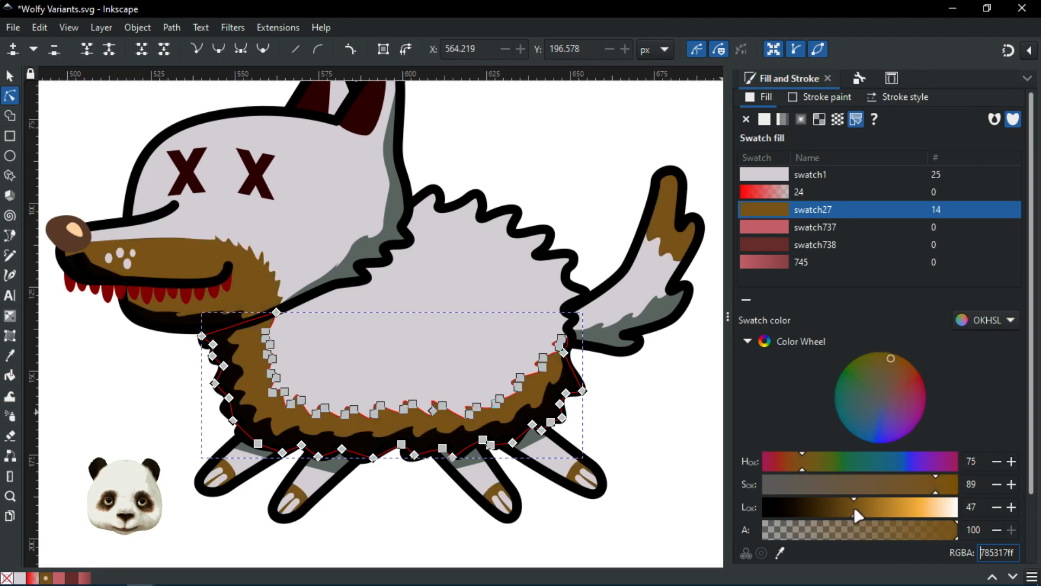
pyautogui.click(627, 404)
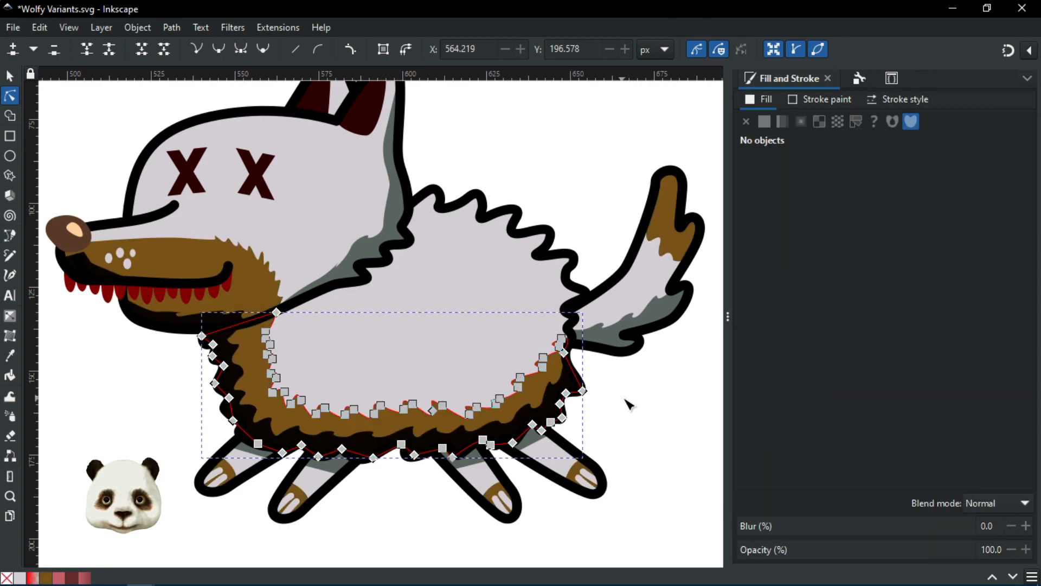
pyautogui.scroll(-2, 640, 390)
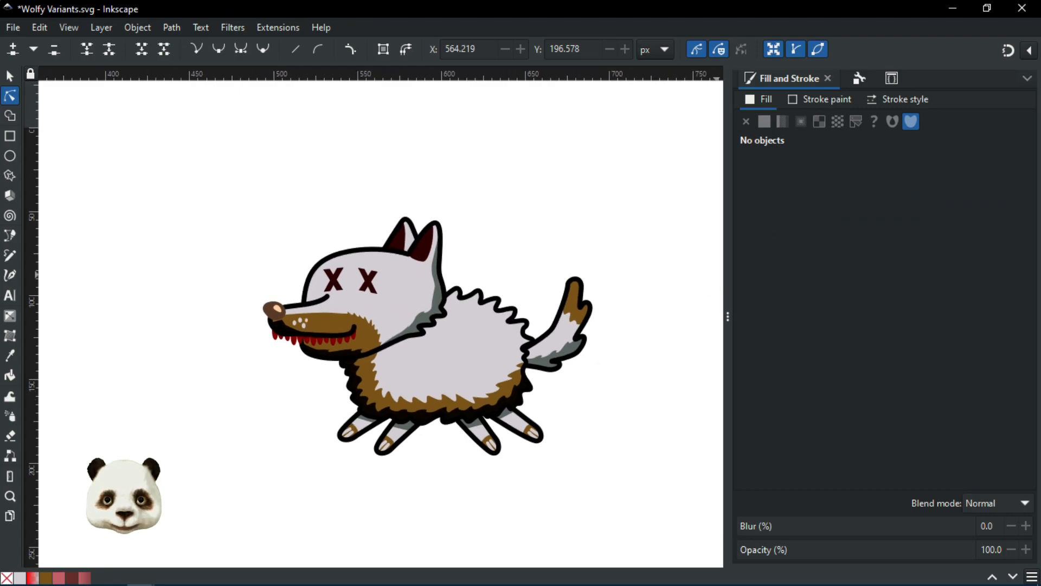
# Step: Bring in the Layers and Objects dialog and collapse the Hit and Normal layers
pyautogui.moveTo(1040, 109); pyautogui.dragTo(783, 76)
pyautogui.scroll(7, 844, 178)
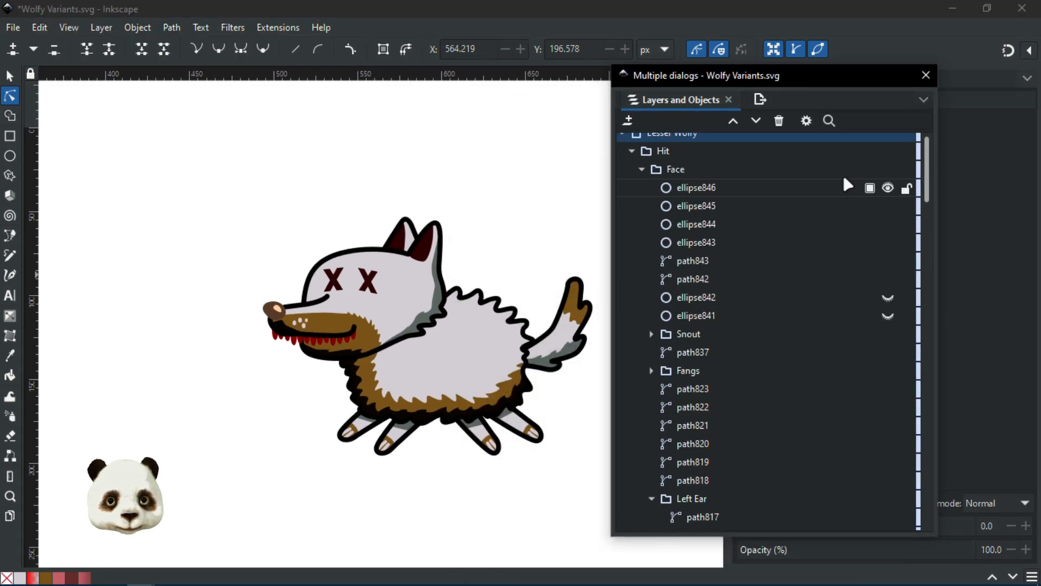
pyautogui.scroll(1, 842, 173)
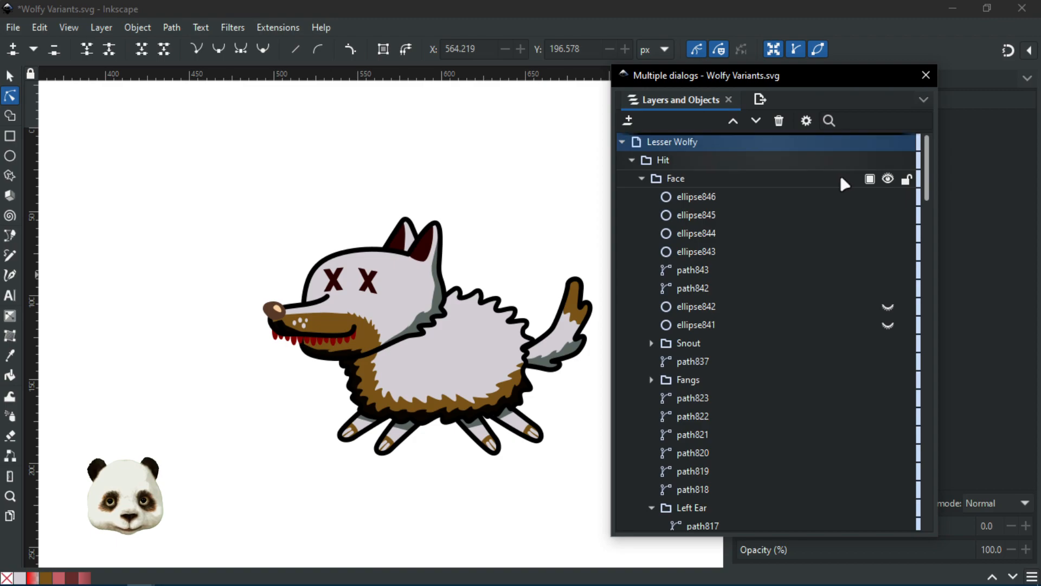
pyautogui.click(631, 160)
pyautogui.click(631, 178)
# Step: Leave only the Hit layer's X-eyed wolf visible and move the dialog aside
pyautogui.click(899, 160)
pyautogui.click(899, 179)
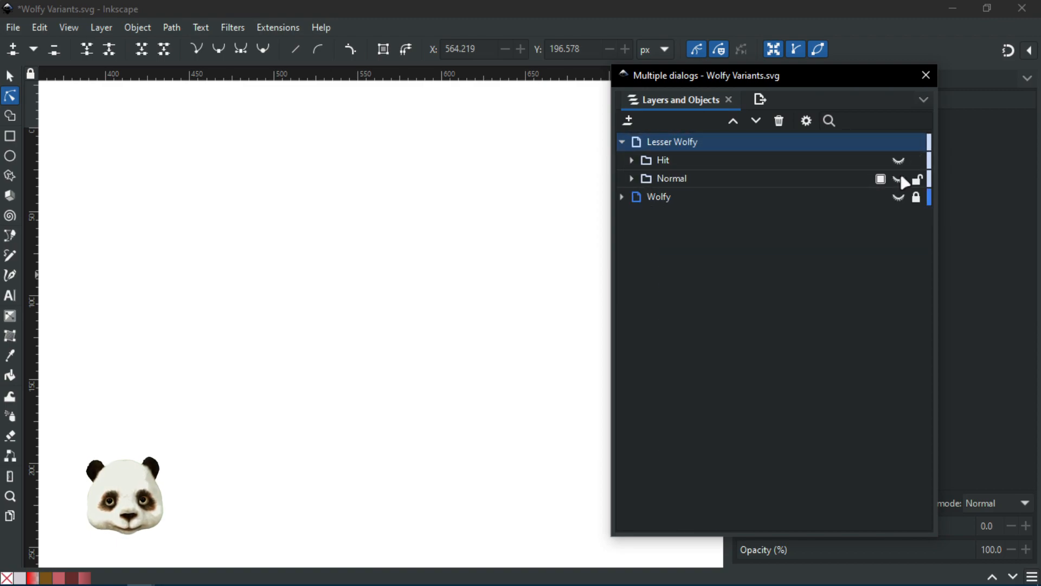
pyautogui.click(899, 179)
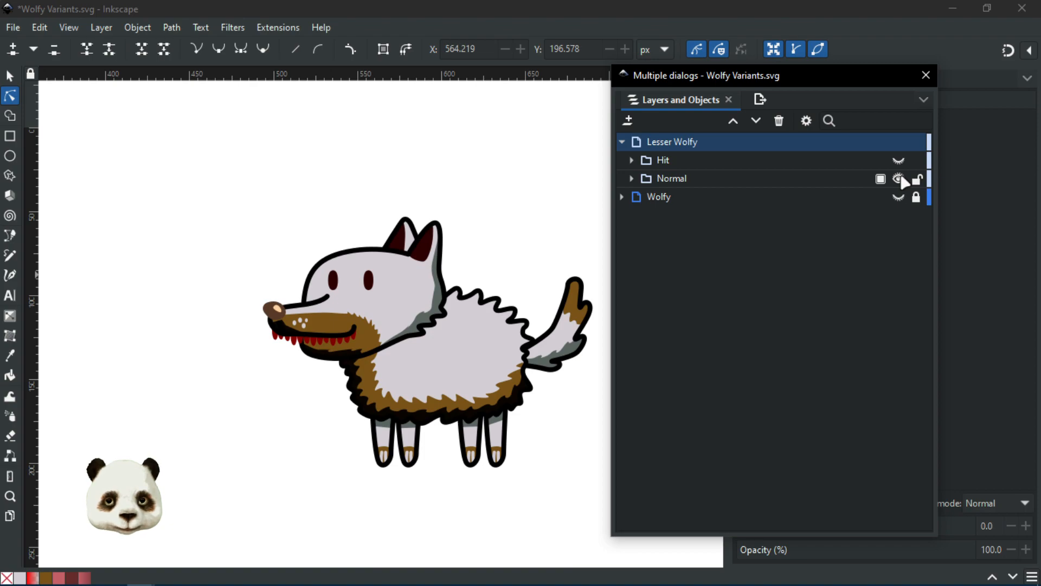
pyautogui.click(899, 179)
pyautogui.click(899, 161)
pyautogui.moveTo(695, 77); pyautogui.dragTo(1040, 84)
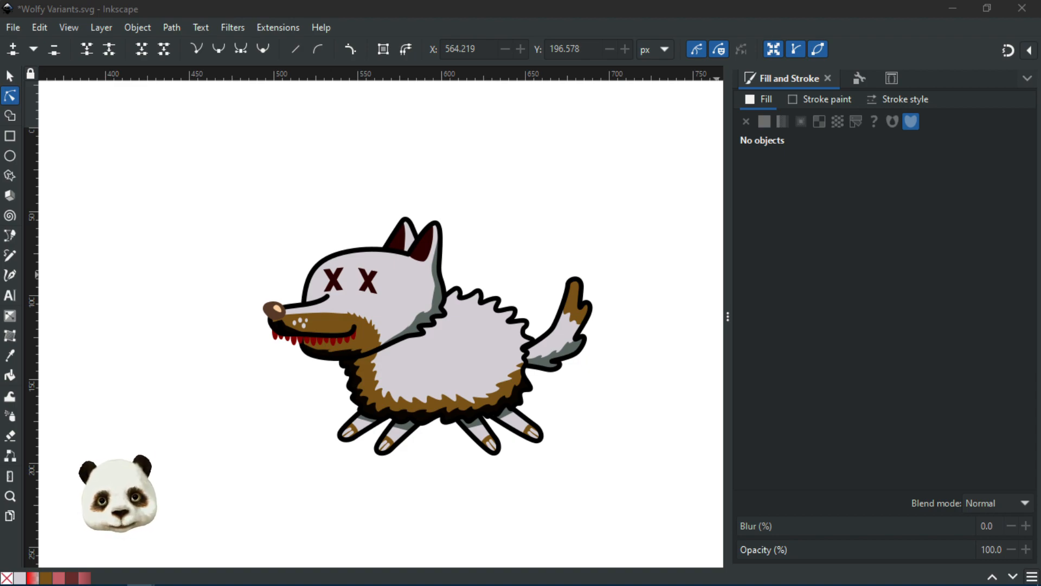
# Step: Paste 1f1302ff into swatch27's RGBA field to make the fur dark brown again
pyautogui.click(467, 12)
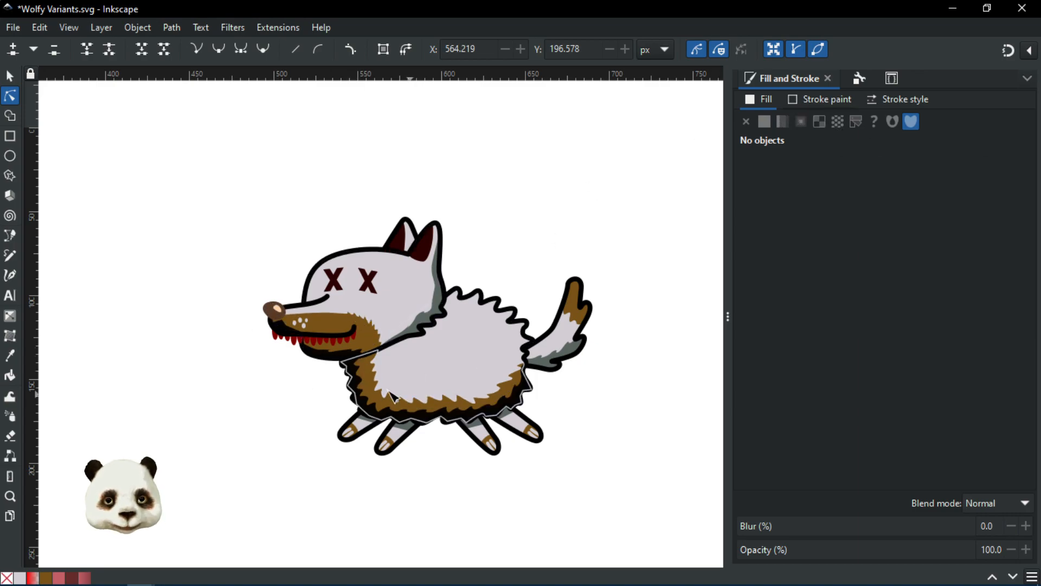
pyautogui.click(374, 378)
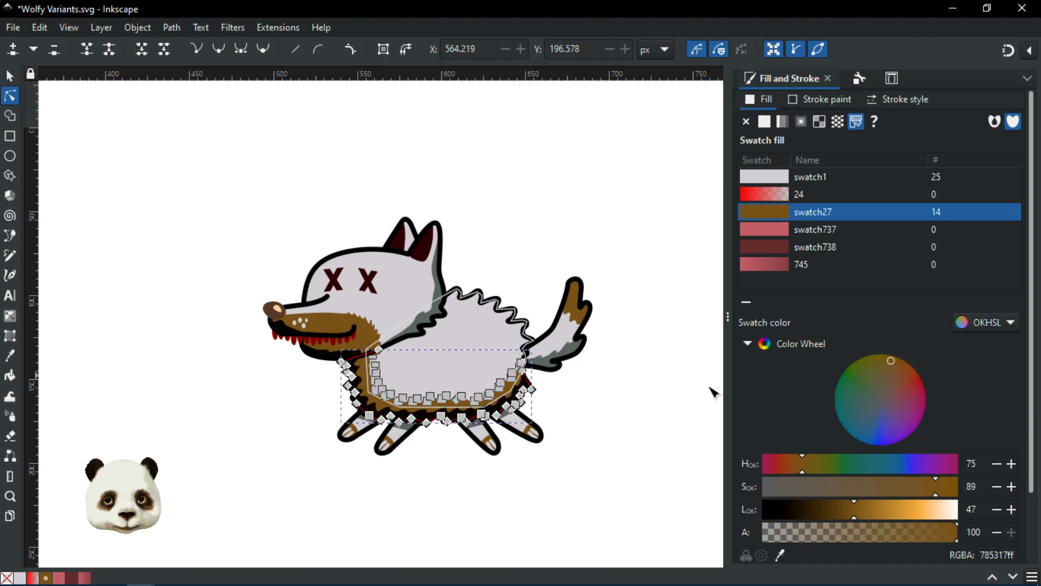
pyautogui.click(997, 553)
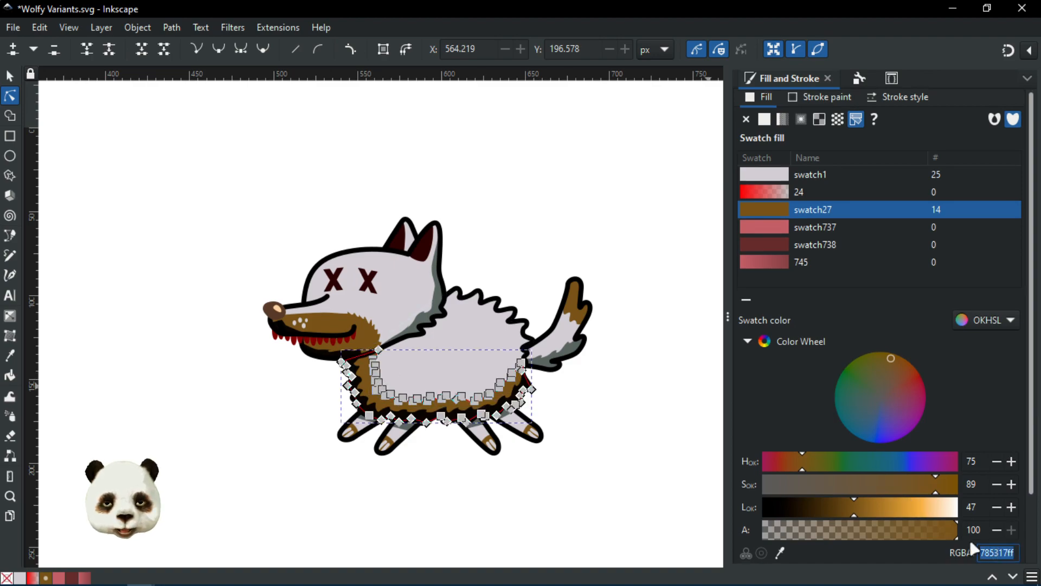
pyautogui.write('1f1302ff')
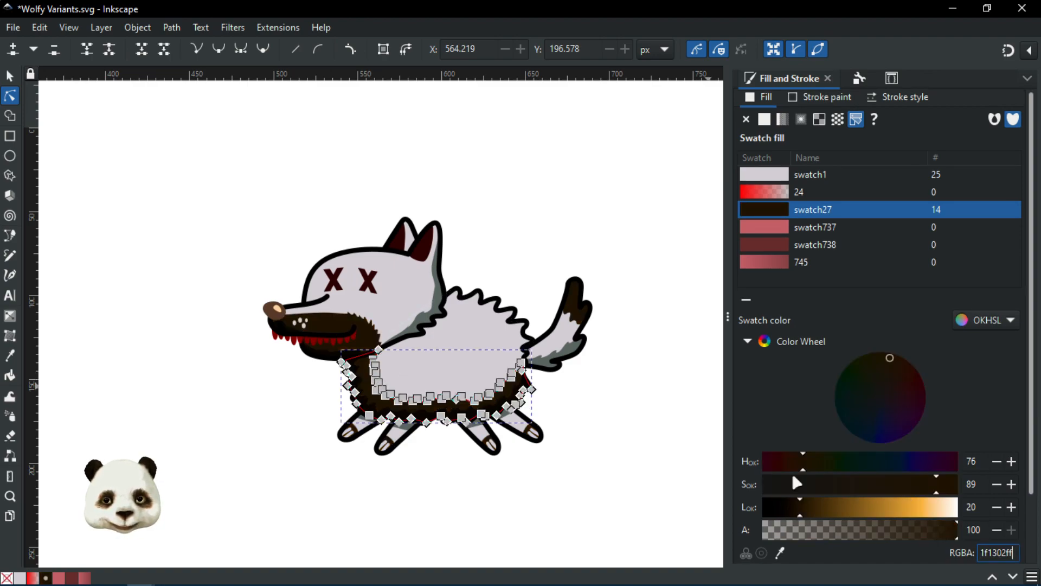
pyautogui.click(599, 401)
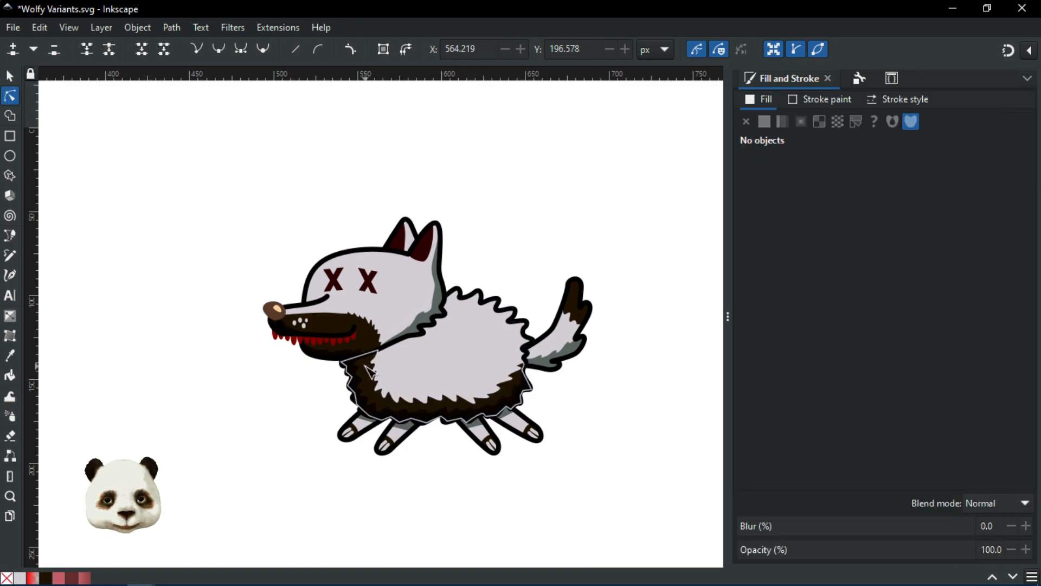
# Step: Select the body, tail and head fur paths to check them, then deselect
pyautogui.scroll(2, 401, 477)
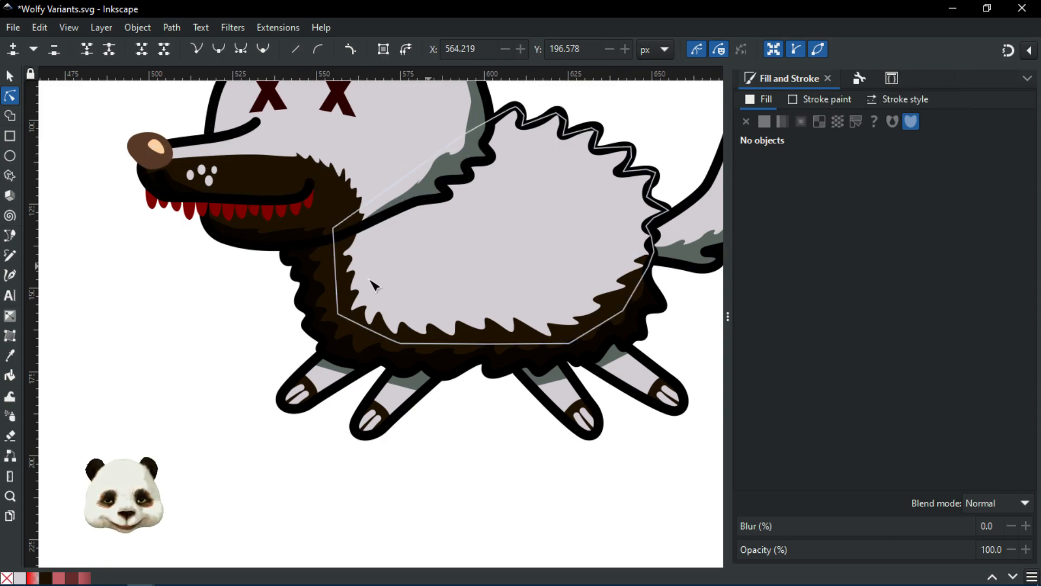
pyautogui.click(348, 219)
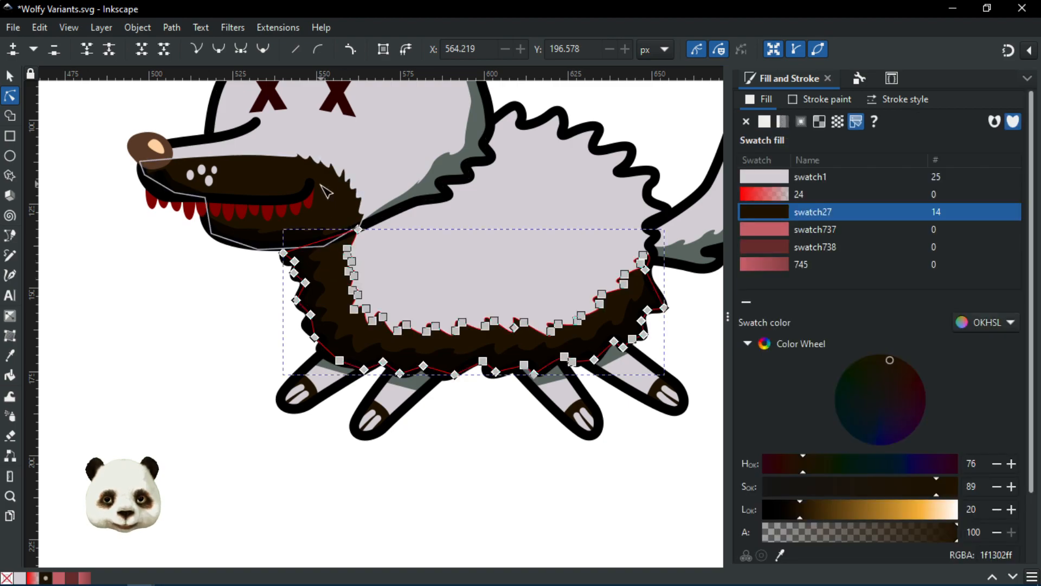
pyautogui.moveTo(498, 282); pyautogui.dragTo(403, 315)
pyautogui.keyDown('shift'); pyautogui.click(660, 182); pyautogui.keyUp('shift')
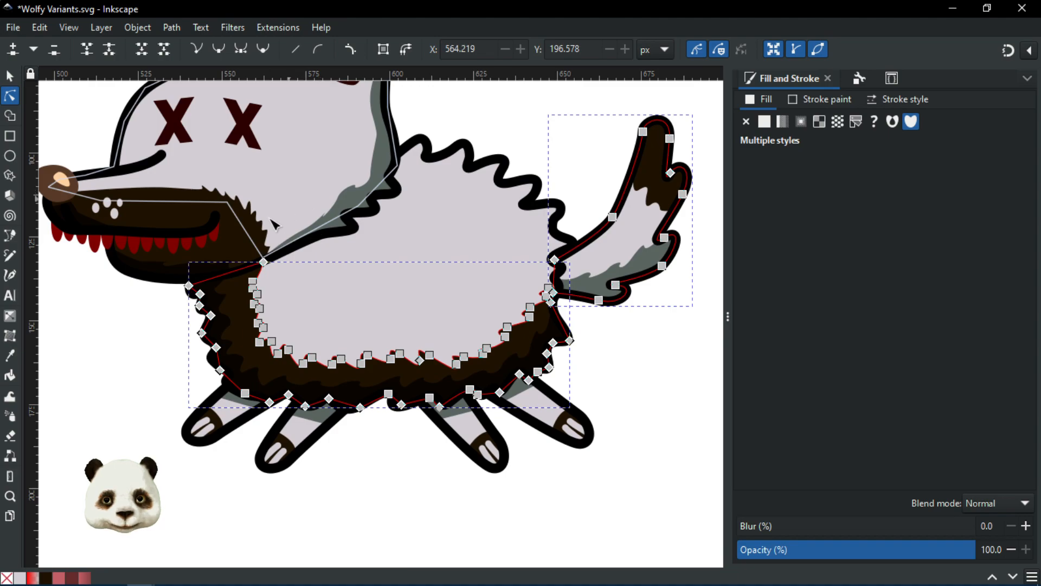
pyautogui.keyDown('shift'); pyautogui.click(239, 239); pyautogui.keyUp('shift')
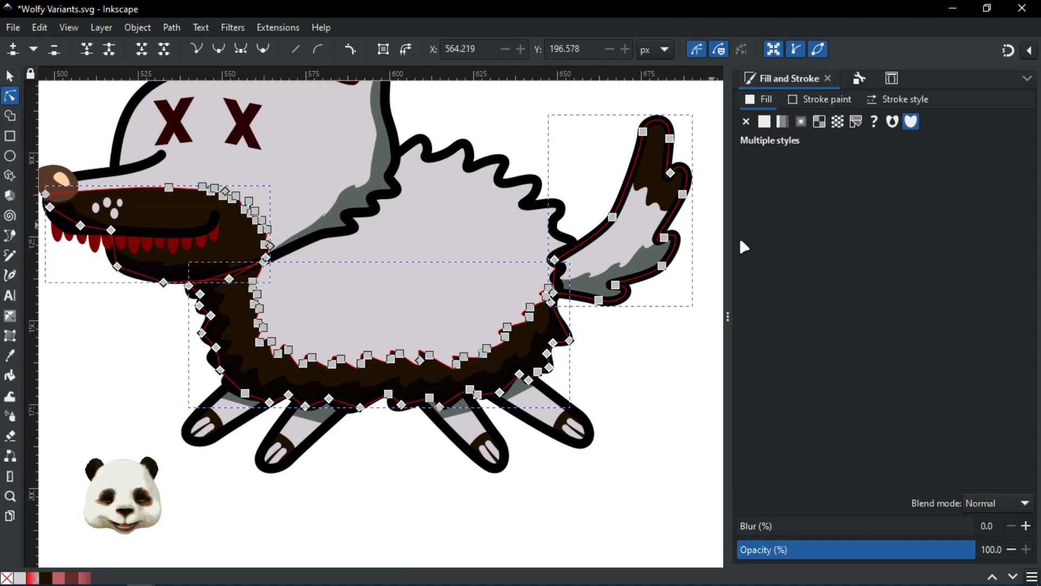
pyautogui.click(685, 416)
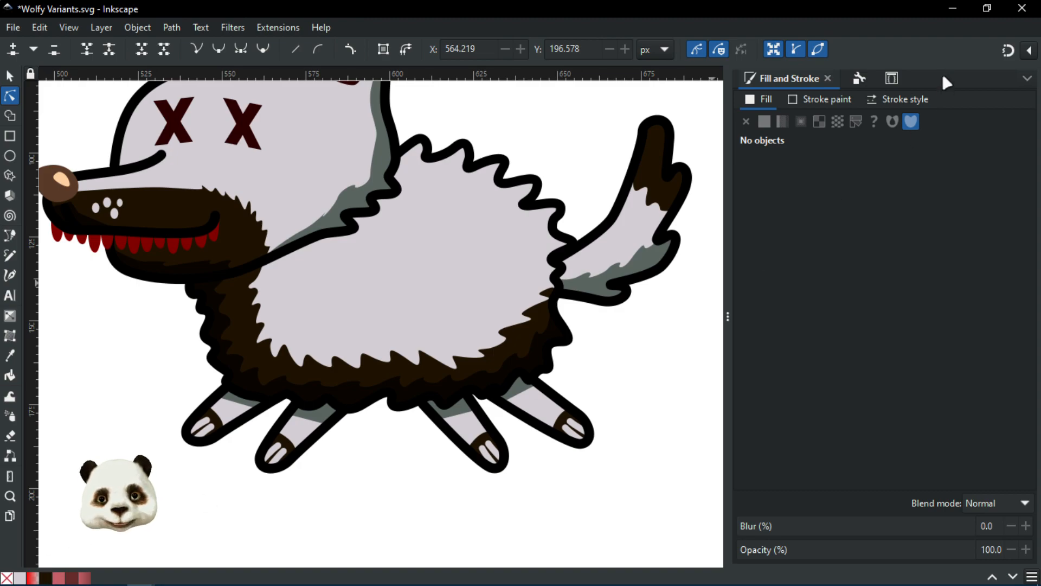
# Step: Open Selectors and CSS and browse the .w2_white_fur object list
pyautogui.click(892, 79)
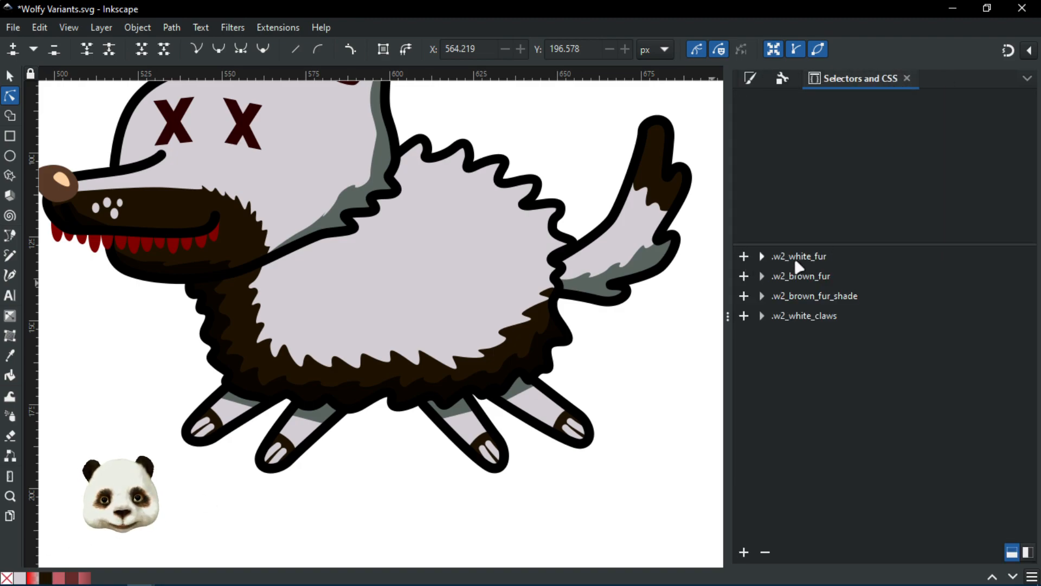
pyautogui.click(762, 256)
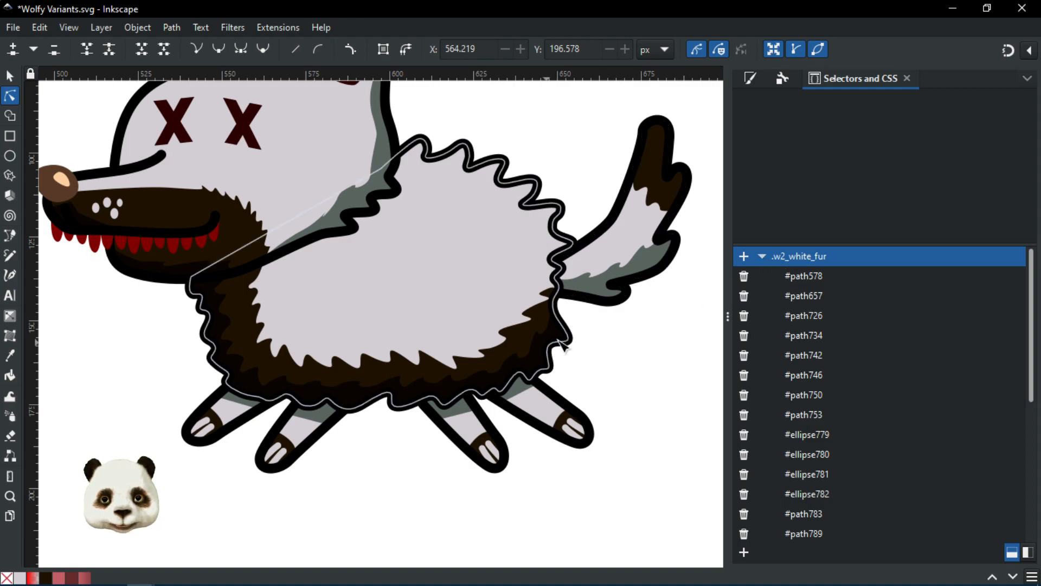
pyautogui.click(661, 191)
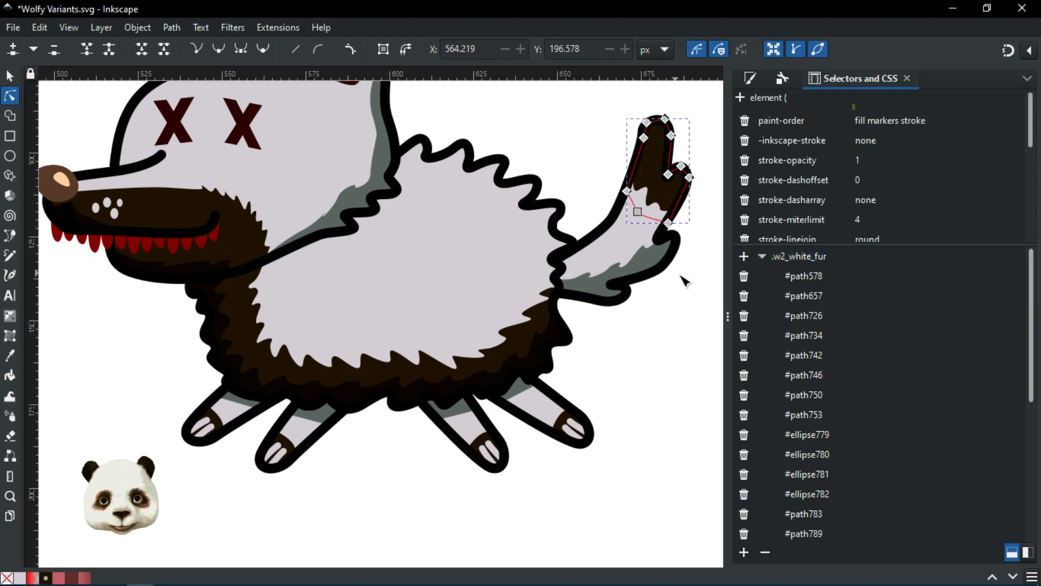
pyautogui.click(761, 257)
# Step: Browse .w2_brown_fur's objects, select all its paths, and recenter the wolf
pyautogui.click(762, 278)
pyautogui.scroll(-3, 877, 366)
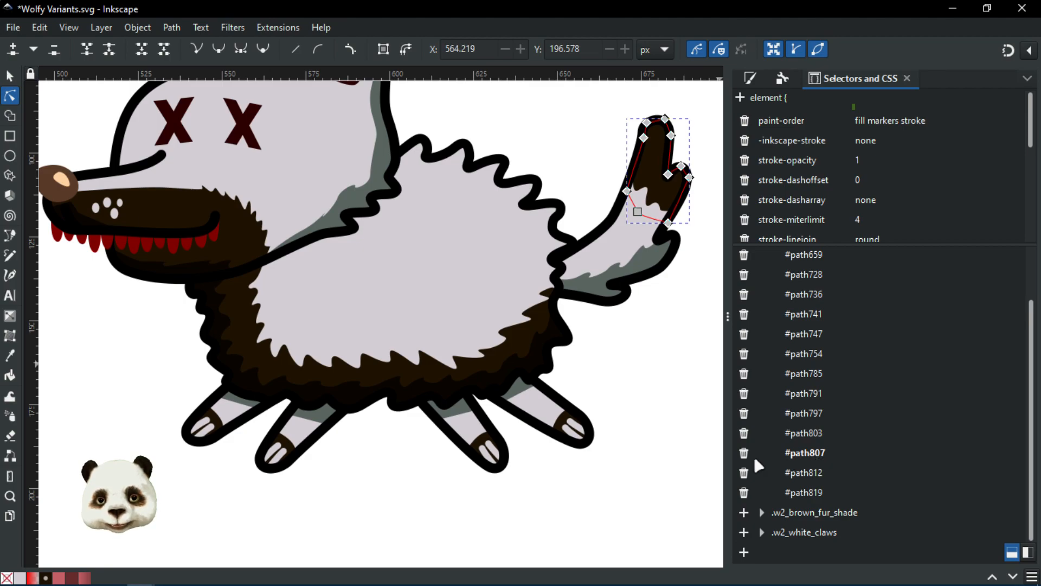
pyautogui.scroll(3, 850, 360)
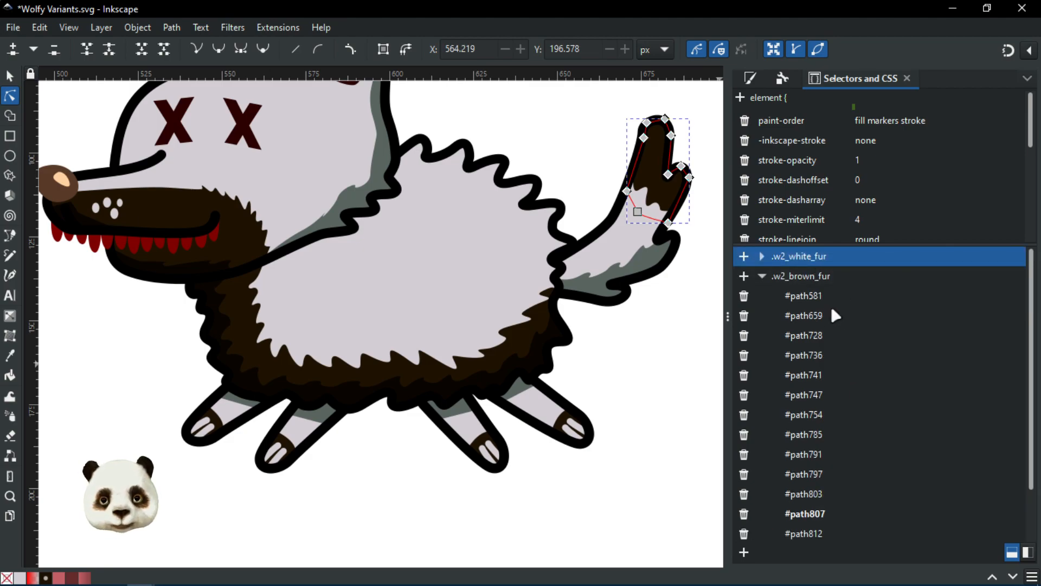
pyautogui.click(761, 277)
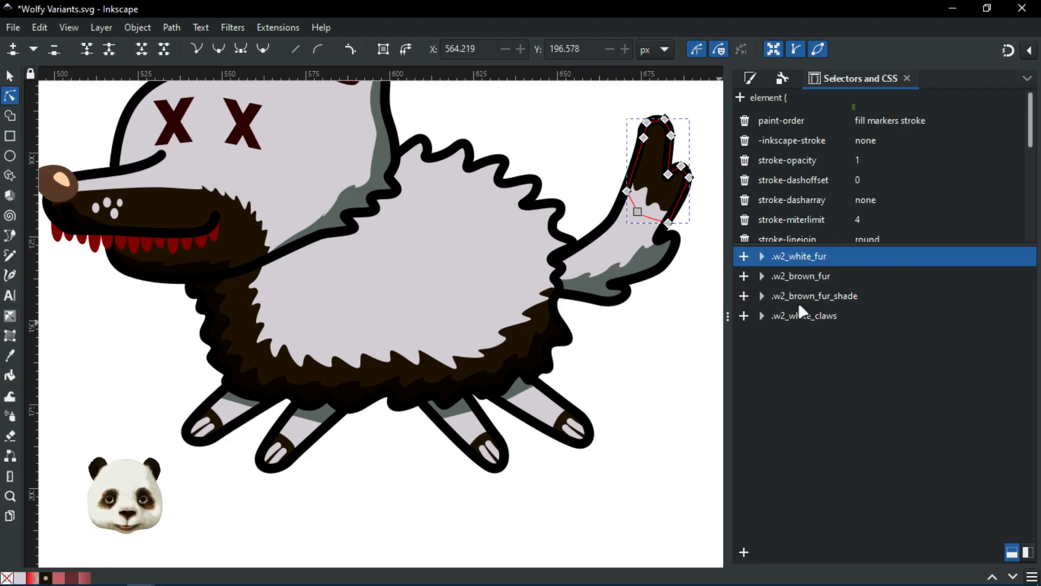
pyautogui.click(834, 276)
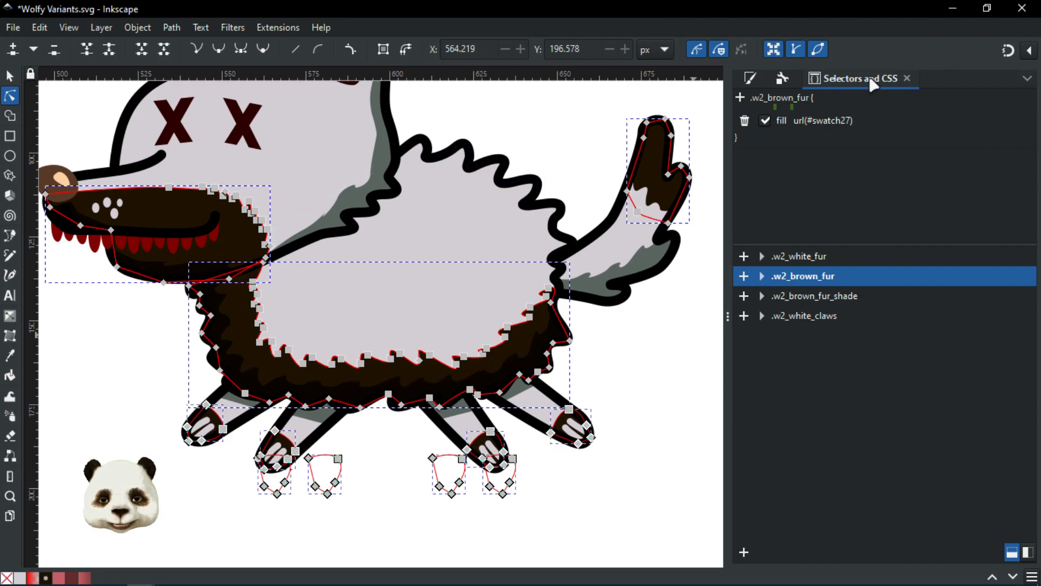
pyautogui.scroll(-3, 640, 359)
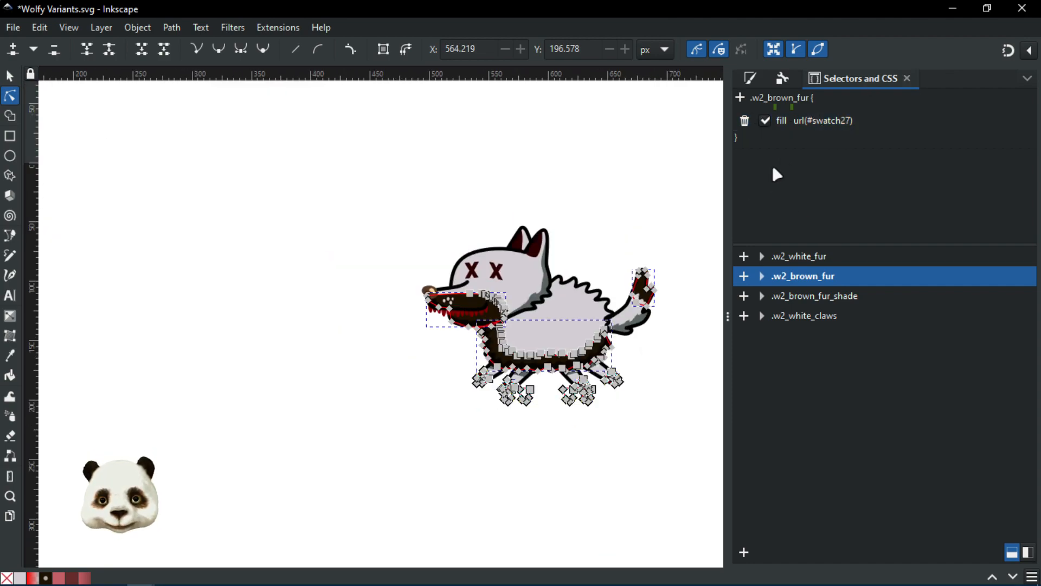
pyautogui.moveTo(616, 408); pyautogui.dragTo(512, 401)
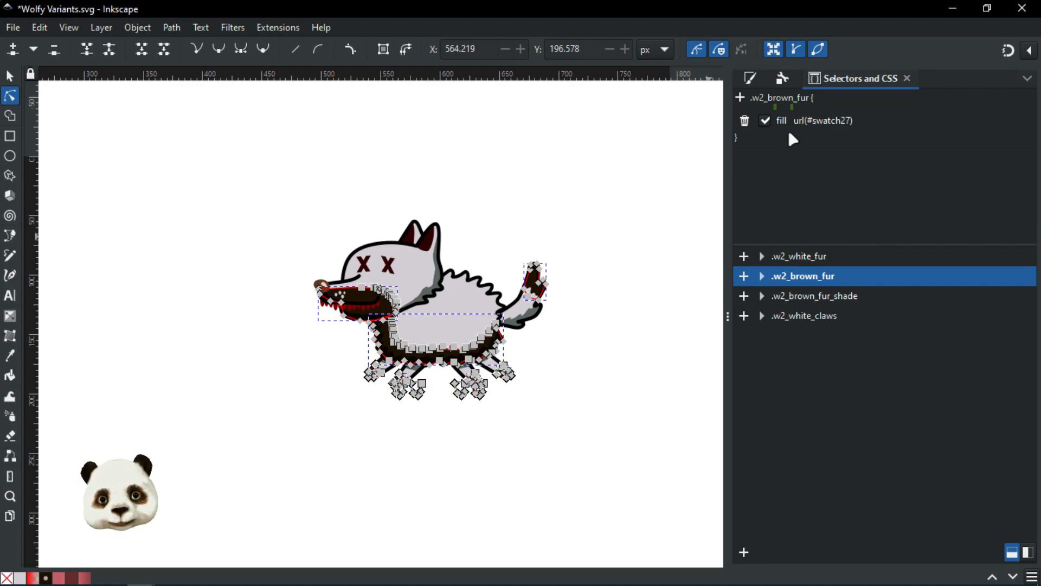
# Step: Return to Fill and Stroke and inspect the wolf's body fur path fill
pyautogui.click(579, 234)
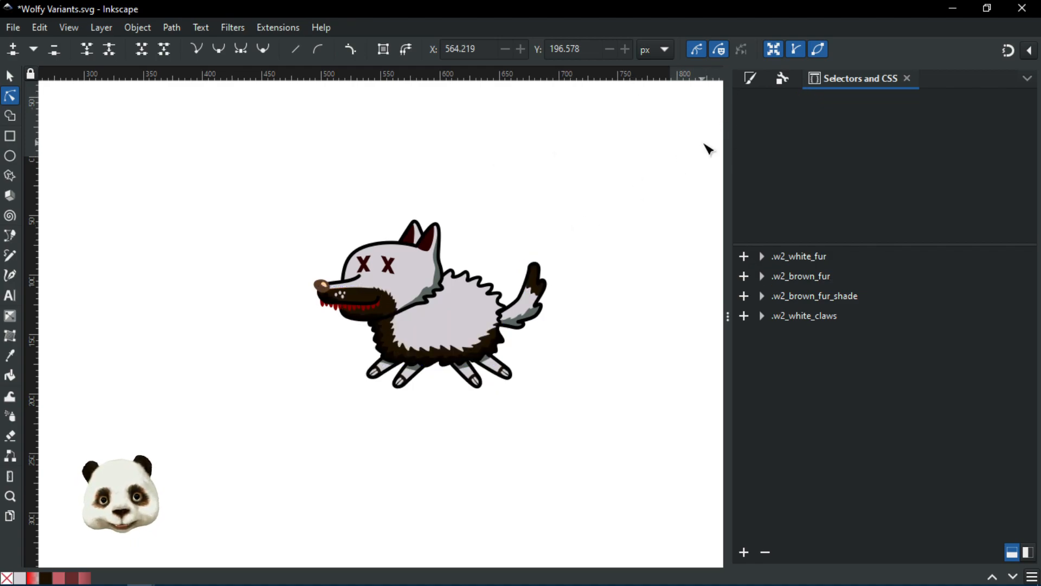
pyautogui.click(752, 79)
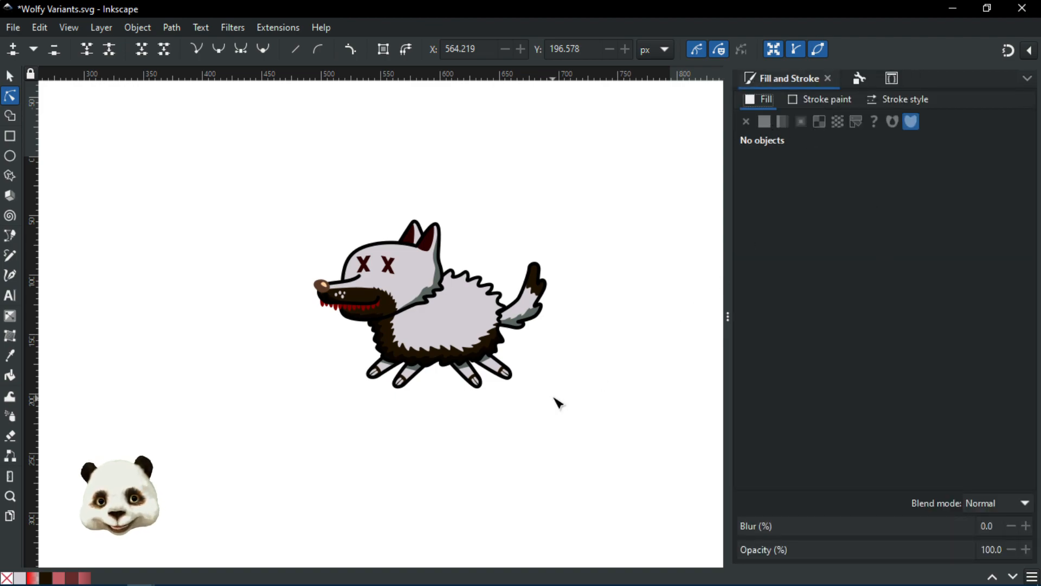
pyautogui.scroll(2, 554, 402)
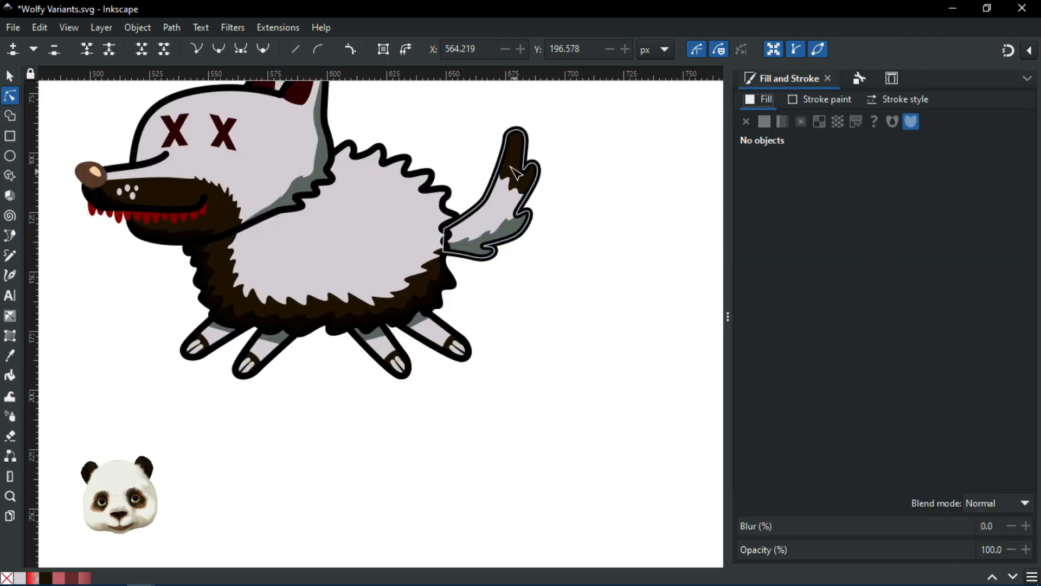
pyautogui.click(228, 269)
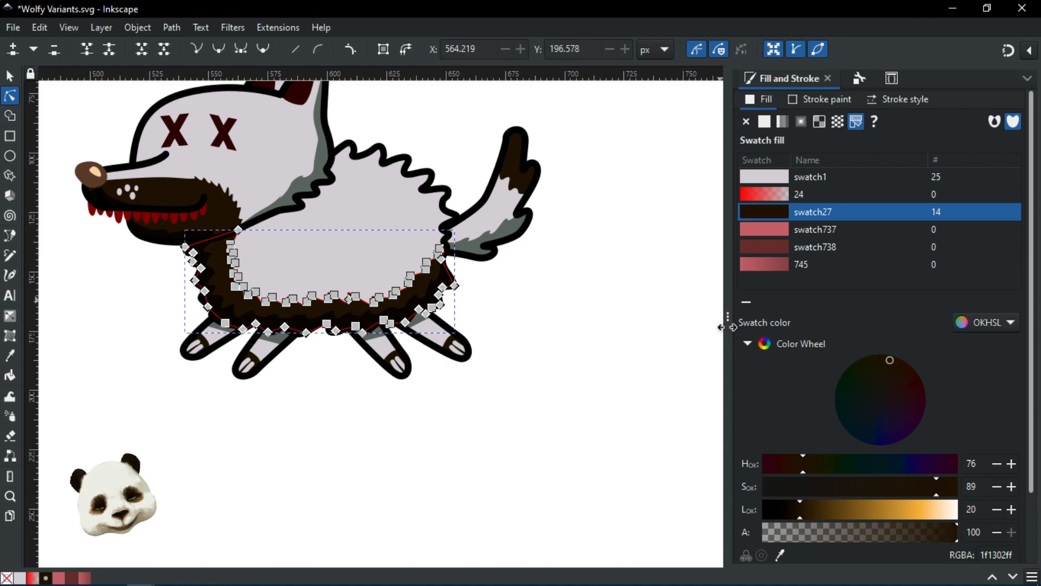
pyautogui.click(553, 348)
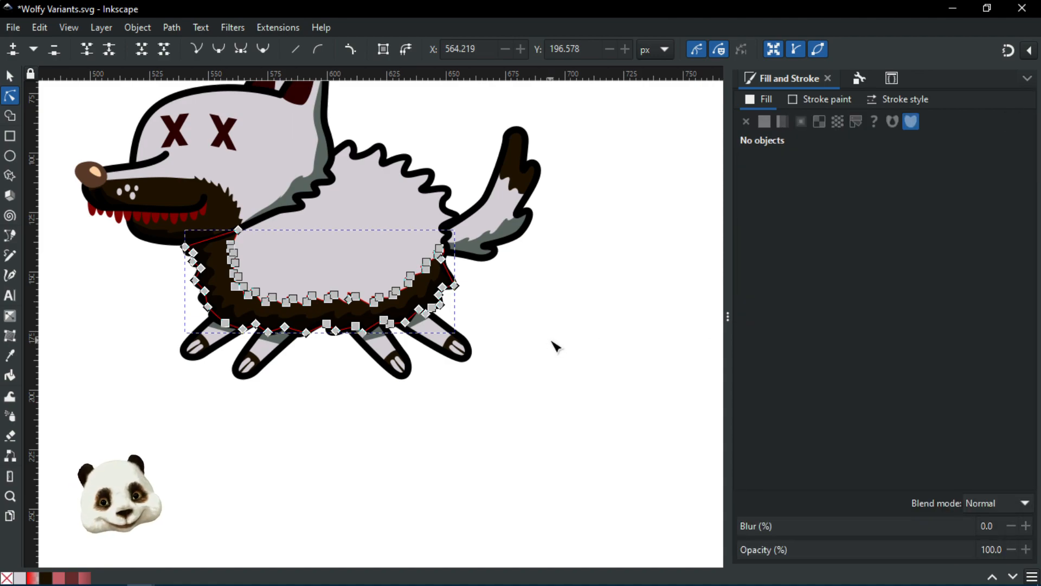
# Step: Zoom and pan until the wolf sits at the right, leaving empty canvas on the left
pyautogui.scroll(-2, 553, 348)
pyautogui.scroll(2, 557, 277)
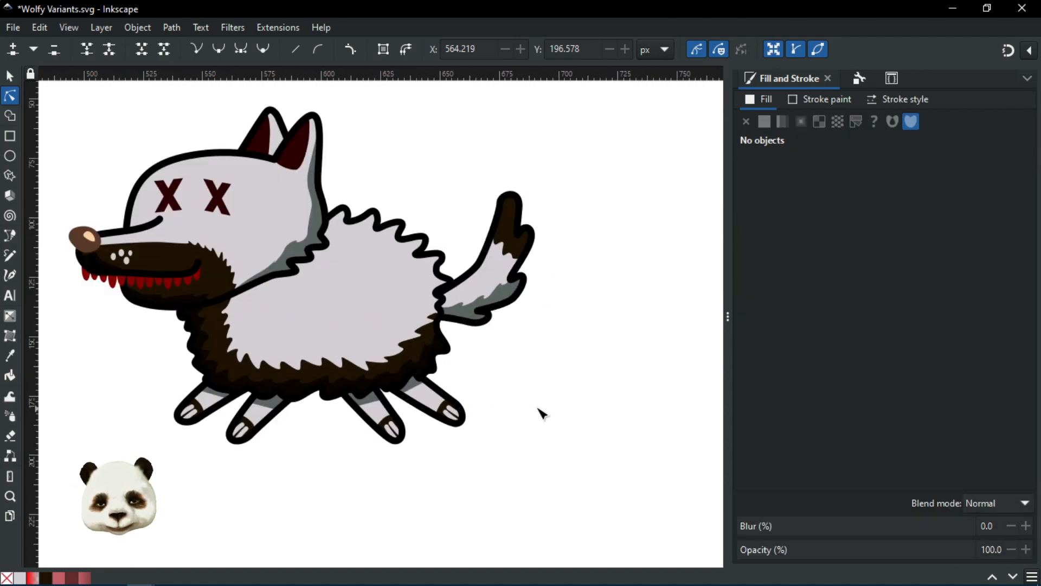
pyautogui.moveTo(541, 408); pyautogui.dragTo(597, 415)
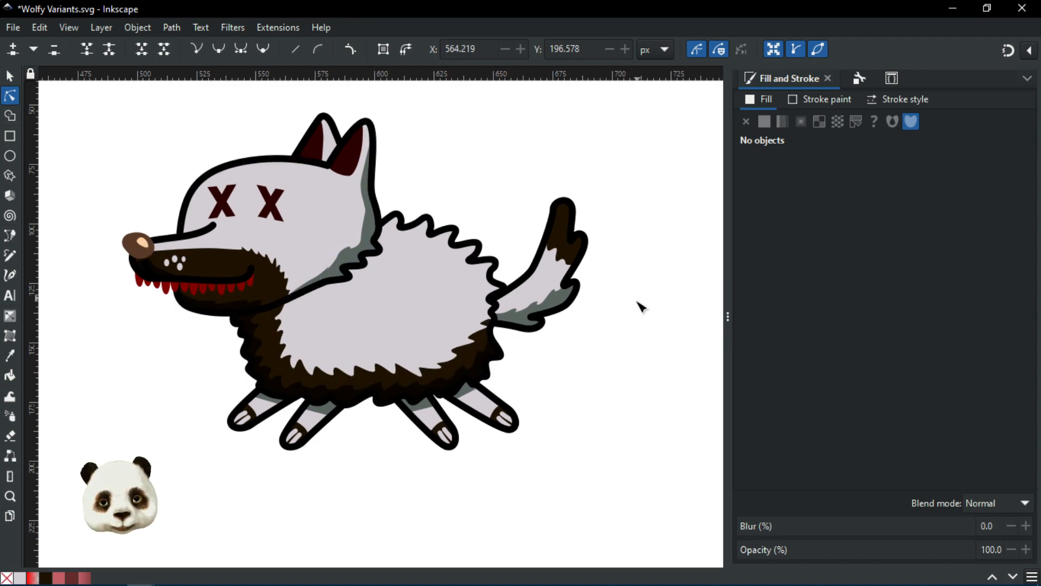
pyautogui.scroll(-2, 637, 300)
pyautogui.moveTo(631, 329); pyautogui.dragTo(509, 329)
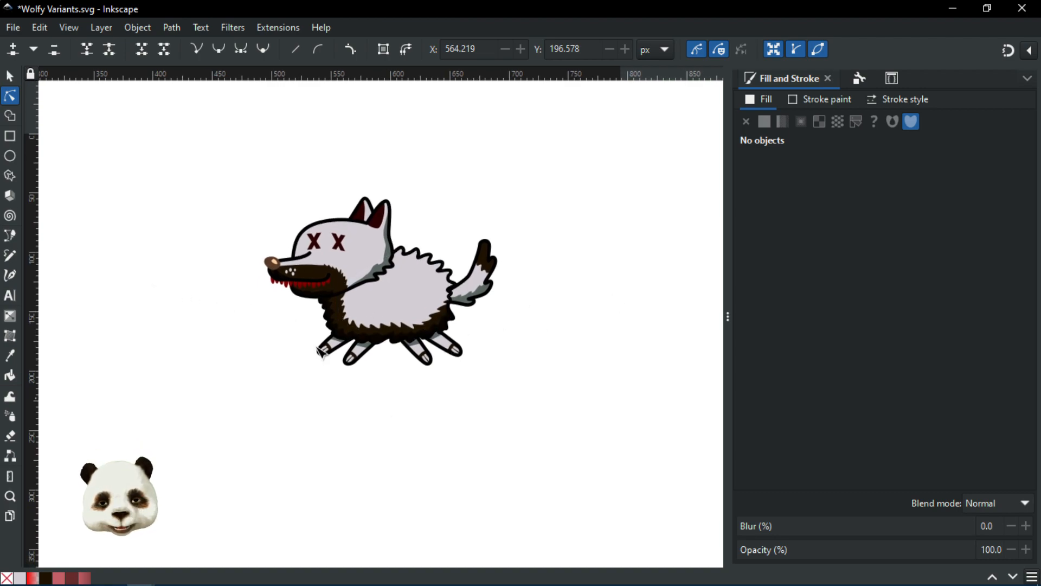
pyautogui.scroll(1, 385, 456)
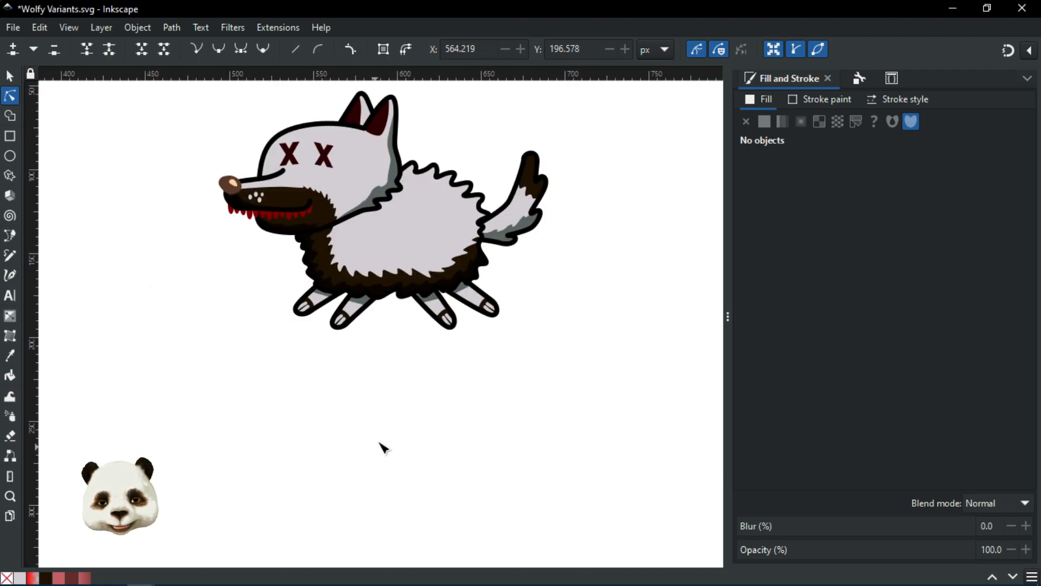
pyautogui.moveTo(332, 473); pyautogui.dragTo(404, 494)
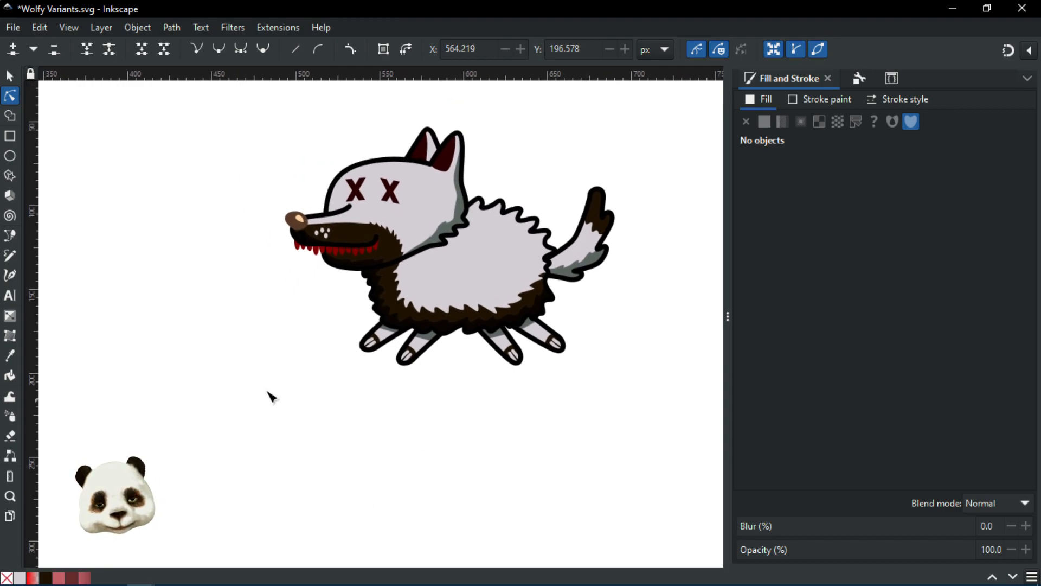
pyautogui.moveTo(363, 349); pyautogui.dragTo(438, 404)
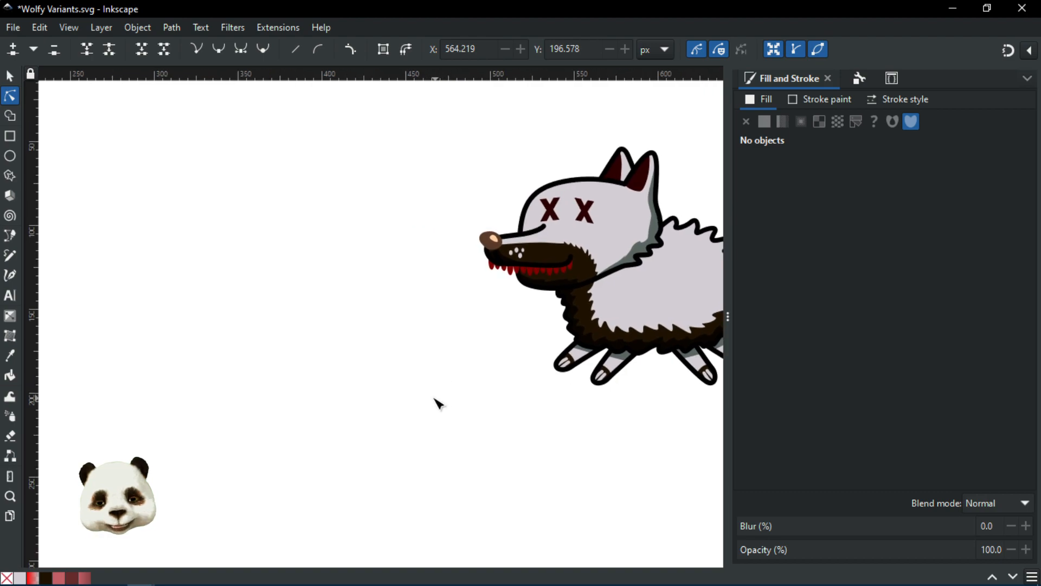
# Step: Draw a rounded rectangle left of the wolf and fill it dark red 8e2326ff
pyautogui.click(11, 136)
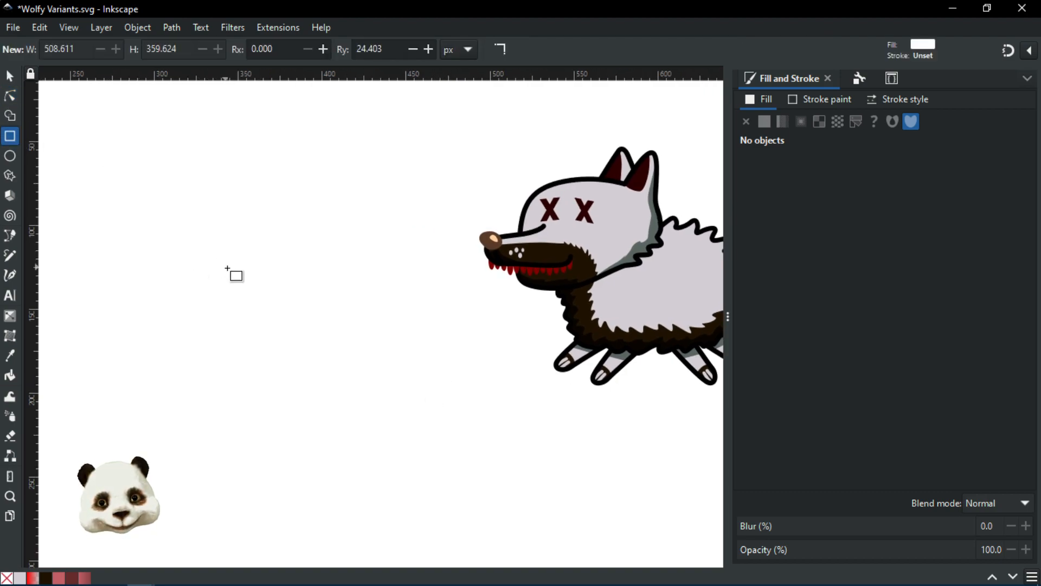
pyautogui.moveTo(227, 268); pyautogui.dragTo(103, 156)
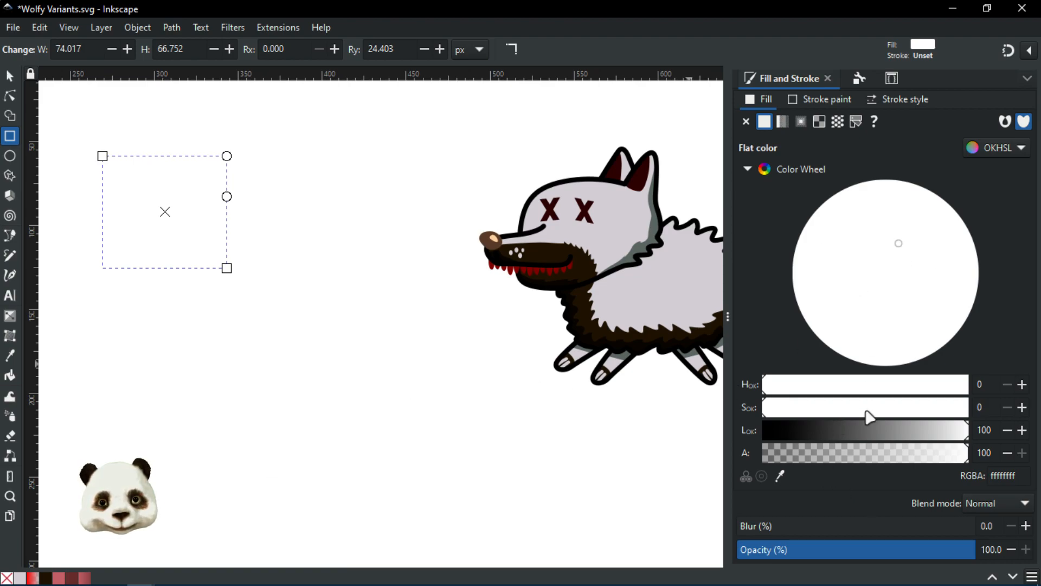
pyautogui.moveTo(827, 430); pyautogui.dragTo(851, 430)
pyautogui.click(958, 244)
pyautogui.moveTo(958, 239); pyautogui.dragTo(955, 242)
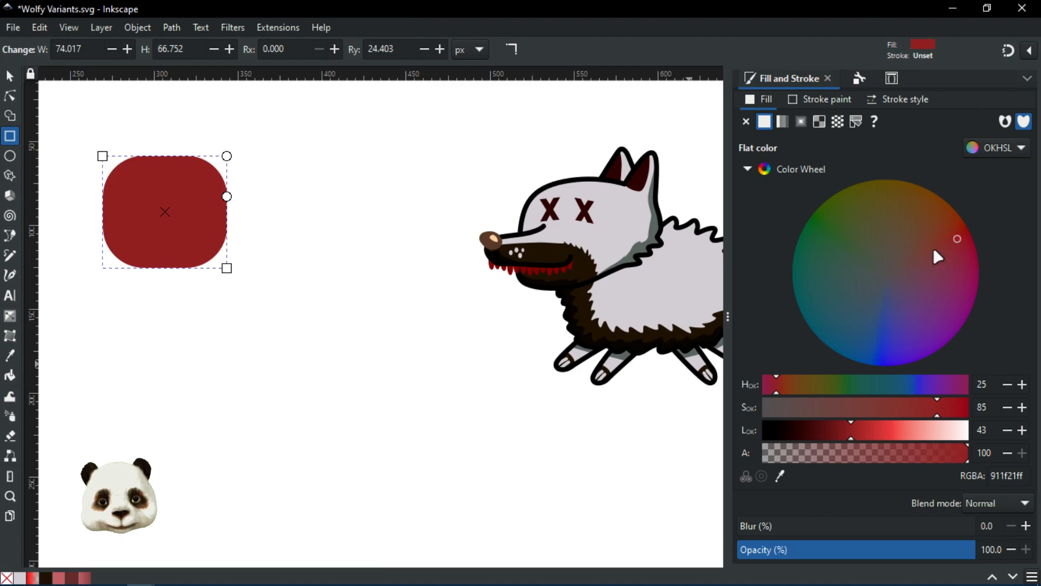
# Step: Draw four more dark red rounded rectangles and a flat ellipse above them
pyautogui.moveTo(262, 185)
pyautogui.mouseDown()
pyautogui.moveTo(302, 256)
pyautogui.moveTo(247, 367)
pyautogui.mouseUp()
pyautogui.moveTo(177, 364); pyautogui.dragTo(242, 418)
pyautogui.moveTo(362, 422); pyautogui.dragTo(326, 463)
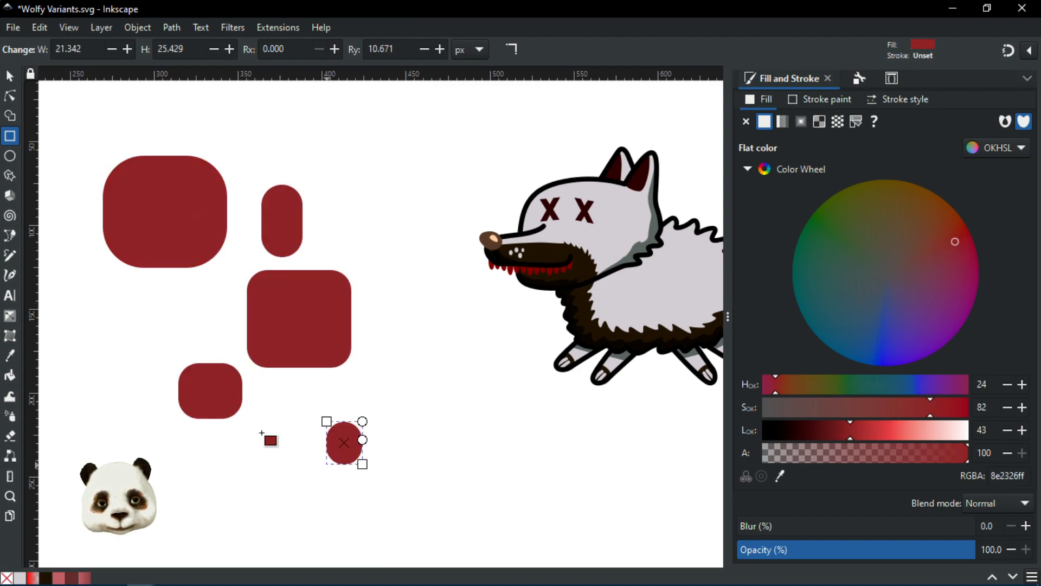
pyautogui.click(10, 157)
pyautogui.moveTo(238, 110); pyautogui.dragTo(327, 141)
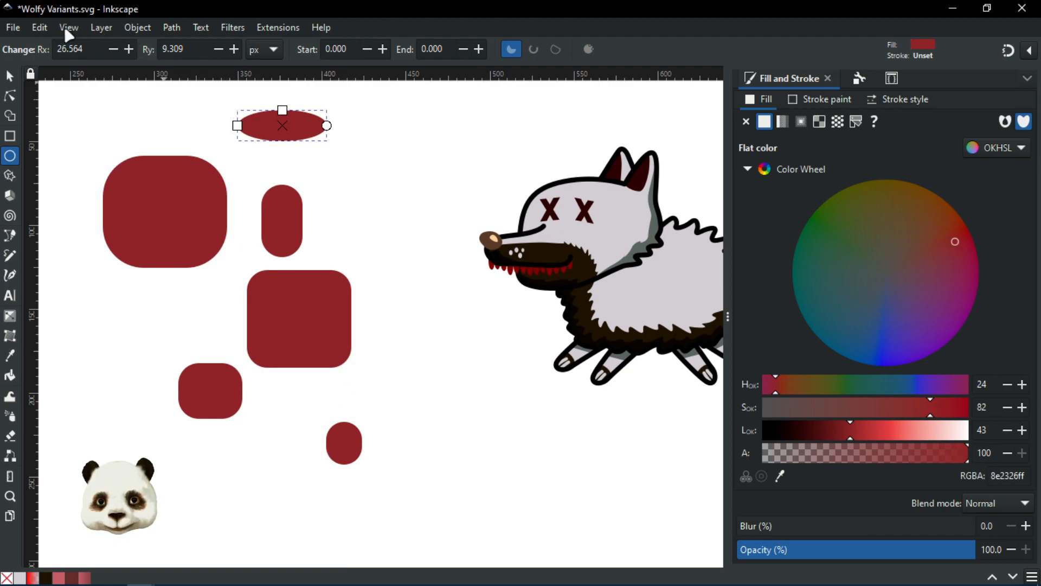
# Step: Select all six dark red shapes with Edit > Select Same > Fill Color
pyautogui.click(39, 28)
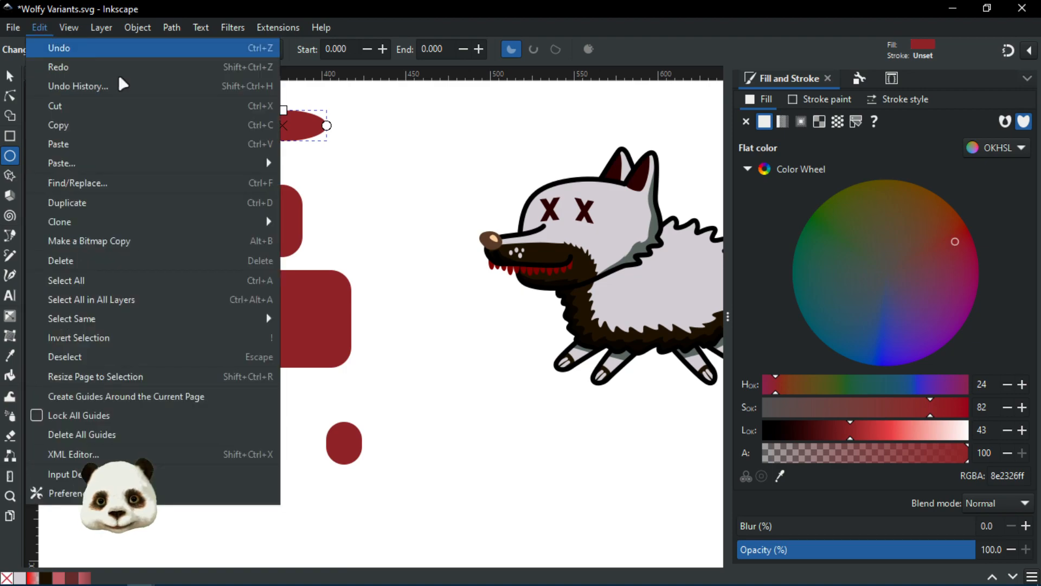
pyautogui.moveTo(148, 324)
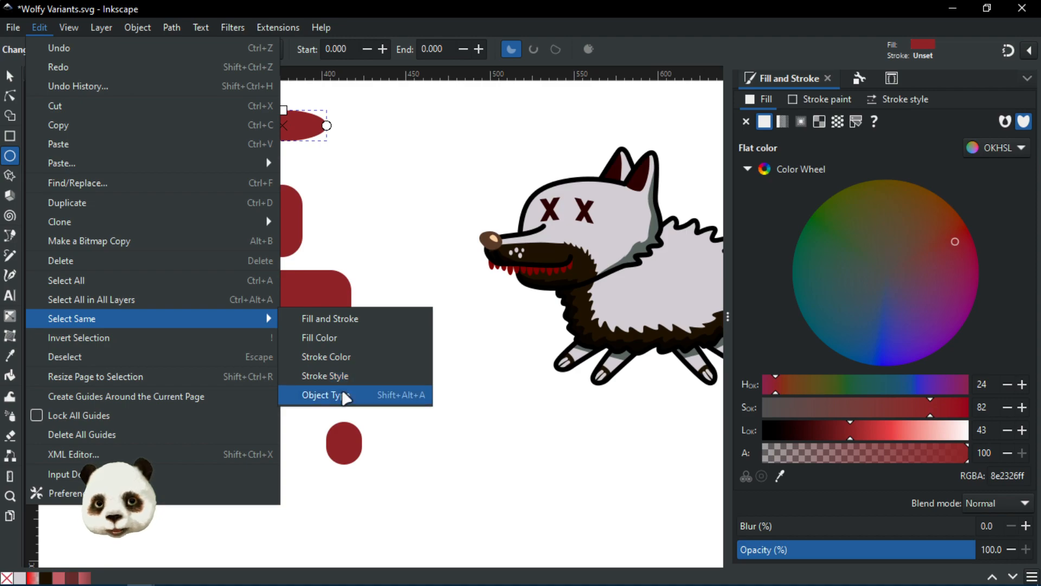
pyautogui.click(320, 341)
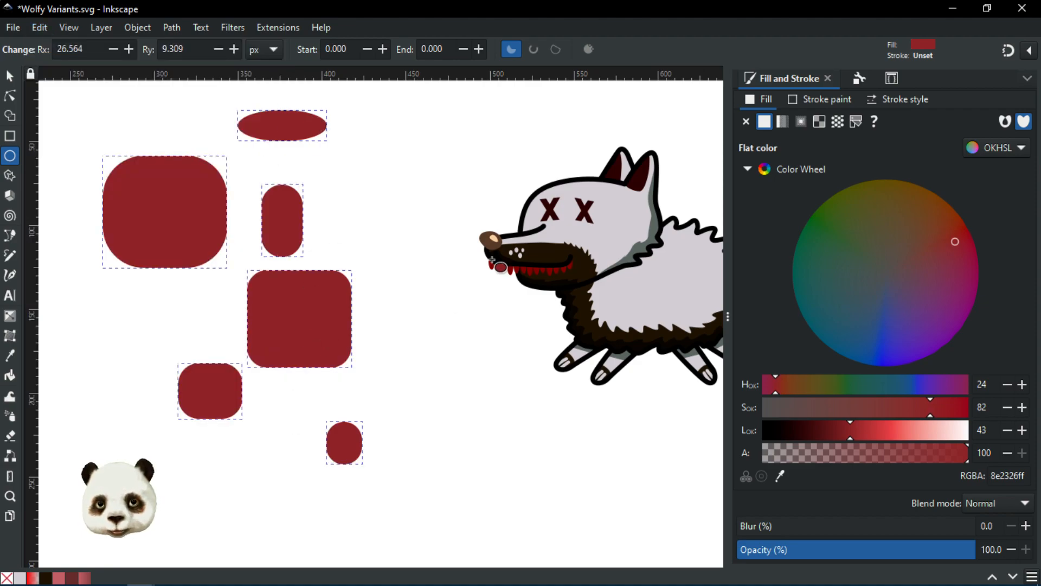
# Step: Refill the six selected shapes from dark red to dark green 315b38ff, then deselect
pyautogui.scroll(3, 548, 271)
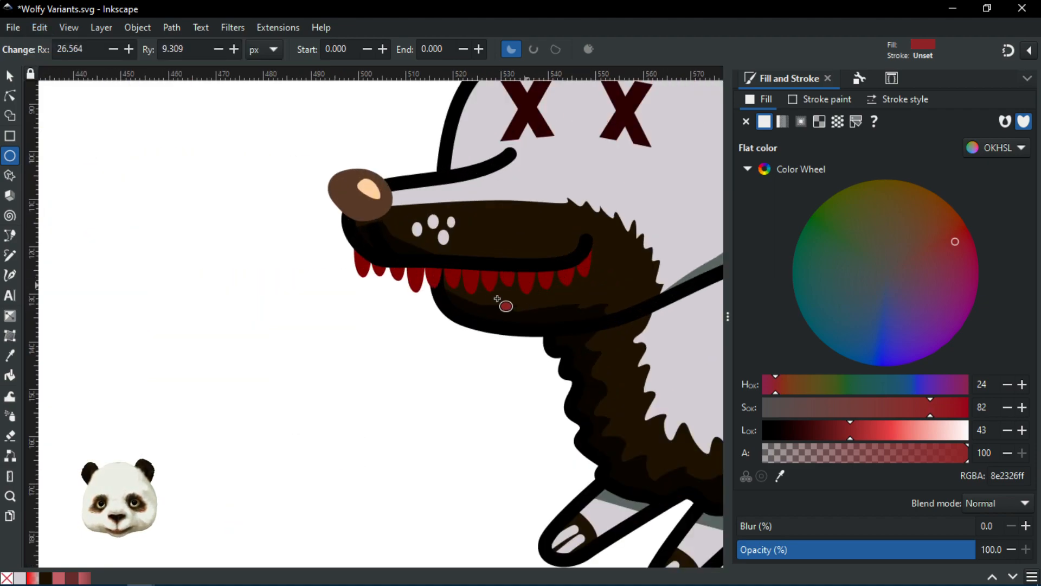
pyautogui.scroll(-3, 503, 302)
pyautogui.moveTo(320, 293); pyautogui.dragTo(454, 302)
pyautogui.moveTo(950, 232)
pyautogui.mouseDown()
pyautogui.moveTo(880, 195)
pyautogui.moveTo(924, 195)
pyautogui.moveTo(810, 245)
pyautogui.moveTo(838, 242)
pyautogui.mouseUp()
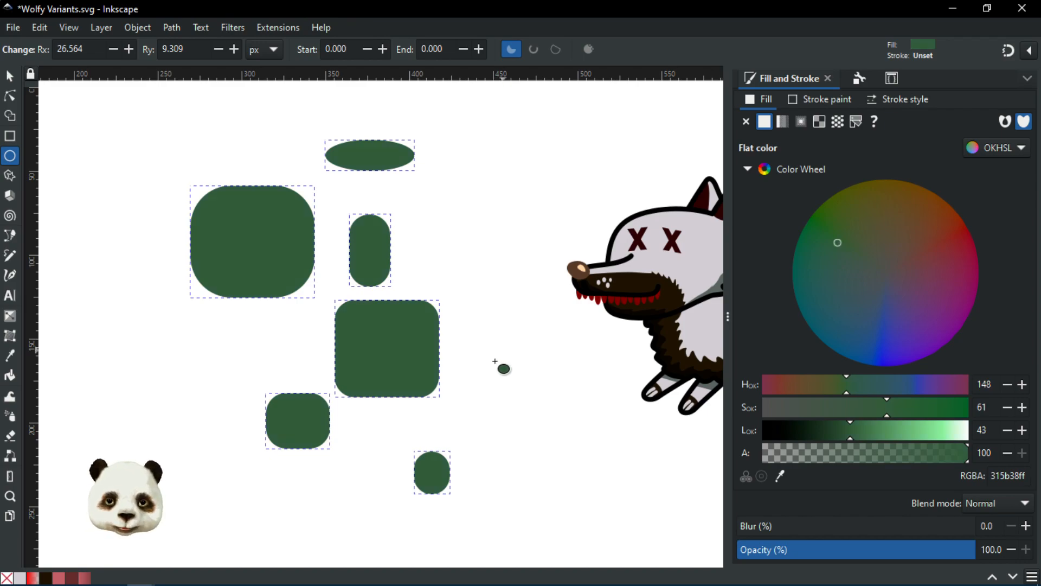
pyautogui.scroll(-1, 496, 374)
pyautogui.moveTo(488, 406); pyautogui.dragTo(418, 390)
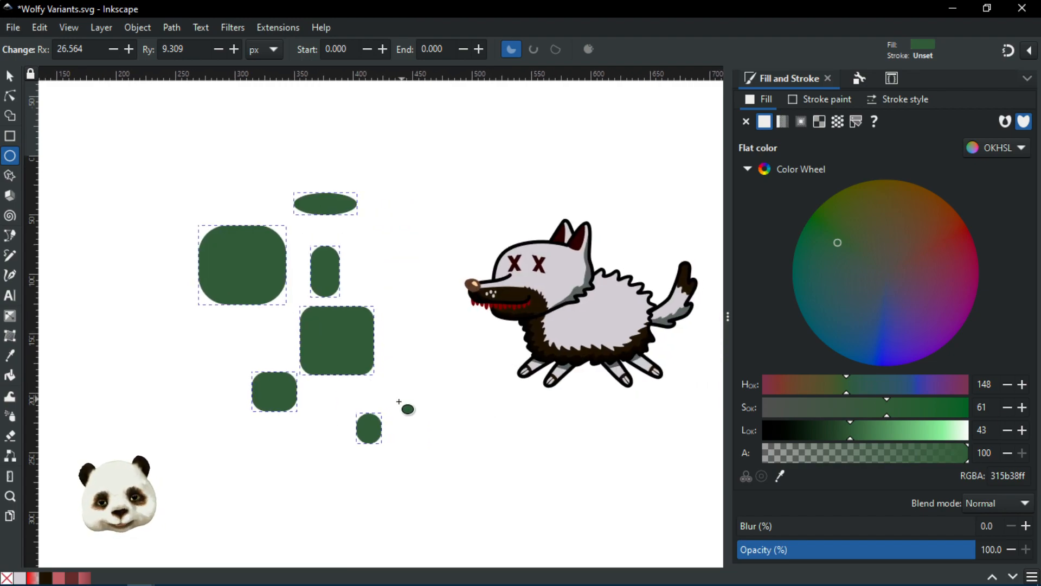
pyautogui.scroll(1, 488, 418)
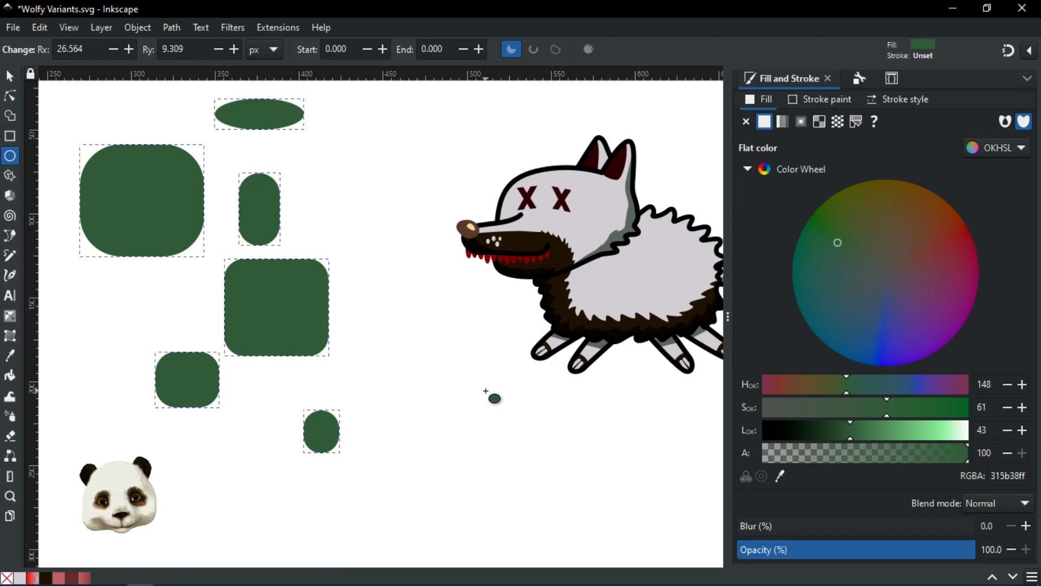
pyautogui.press('Escape')
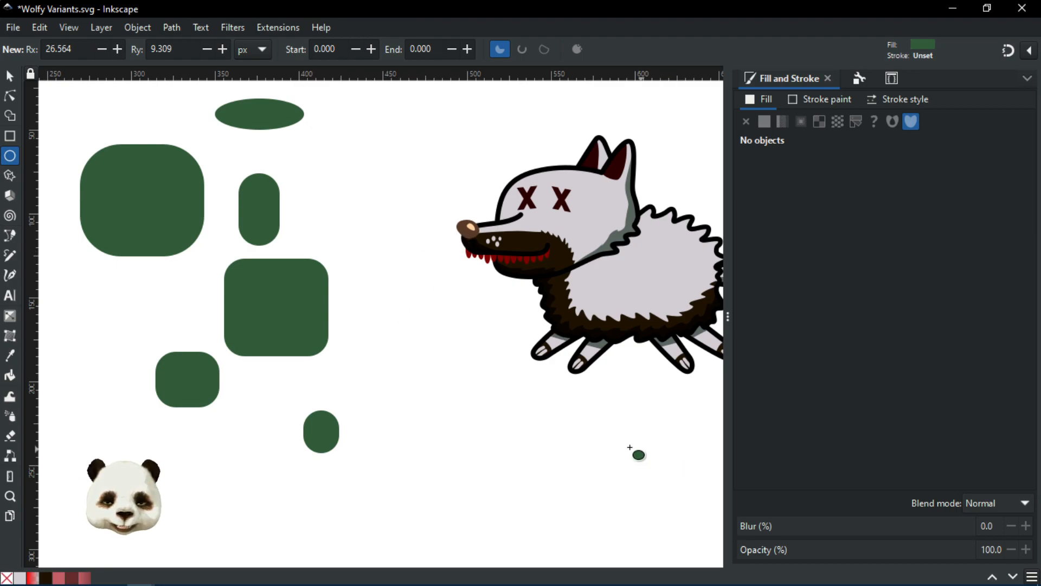
# Step: Centre the wolf in view and show the Selectors and CSS list with the .w2_ fur and claw classes
pyautogui.scroll(-2, 624, 440)
pyautogui.moveTo(616, 432); pyautogui.dragTo(400, 418)
pyautogui.scroll(2, 382, 400)
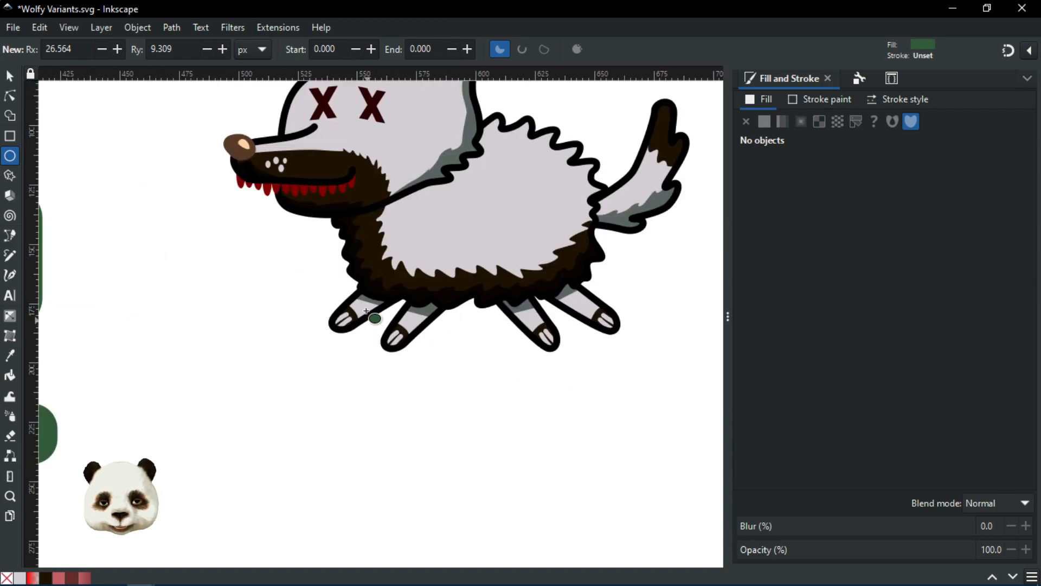
pyautogui.click(891, 80)
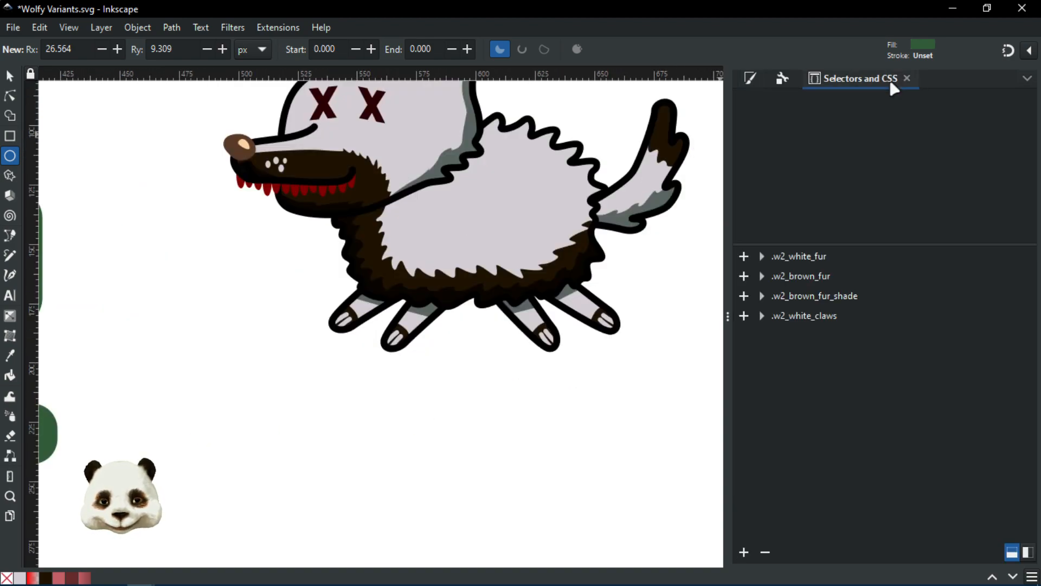
# Step: Expand .w2_white_fur and select its members #path734, #ellipse779, #ellipse782 and #path801
pyautogui.click(761, 257)
pyautogui.scroll(-5, 844, 333)
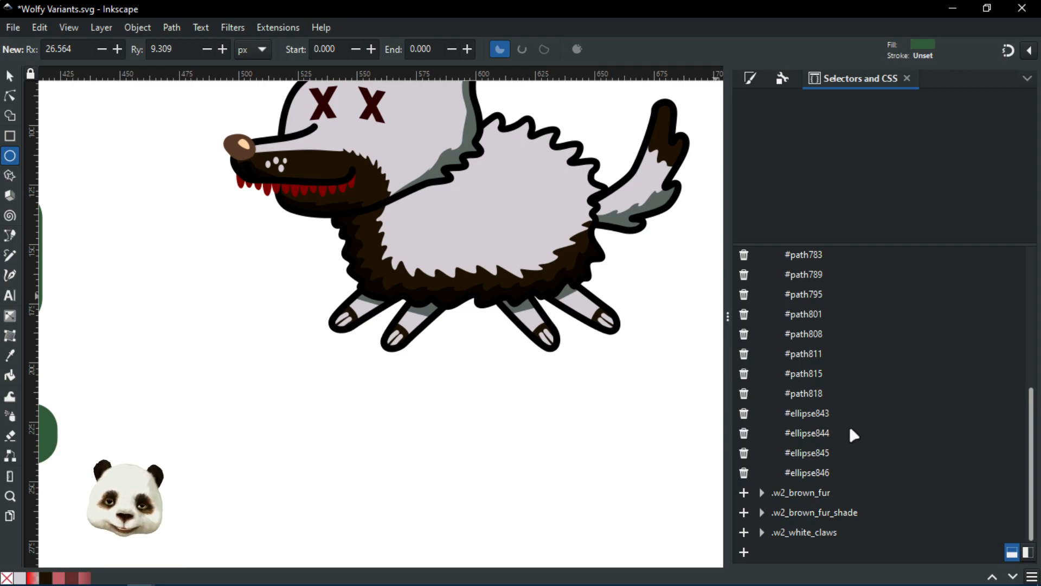
pyautogui.scroll(5, 825, 390)
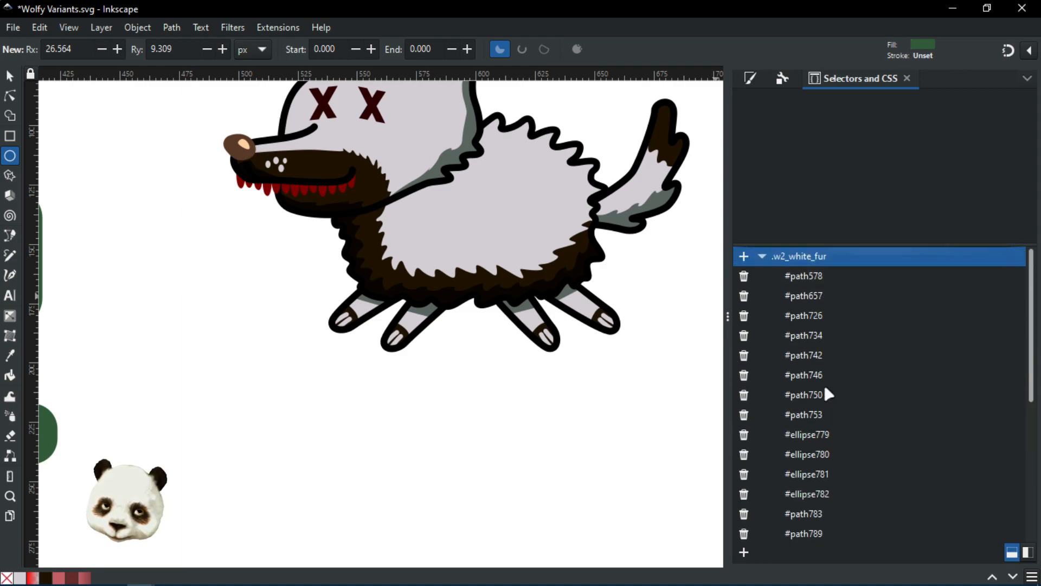
pyautogui.click(819, 336)
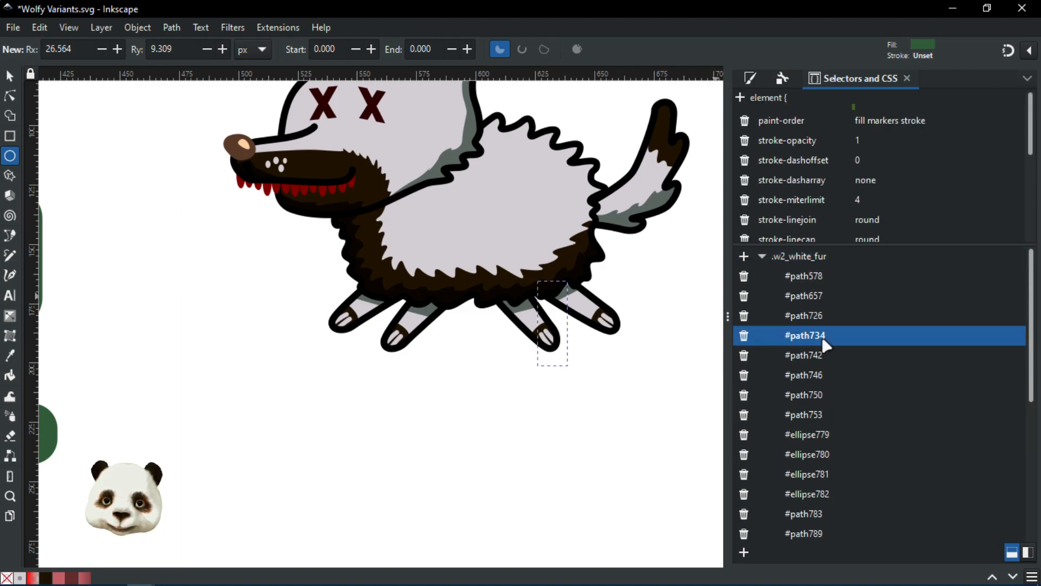
pyautogui.click(804, 435)
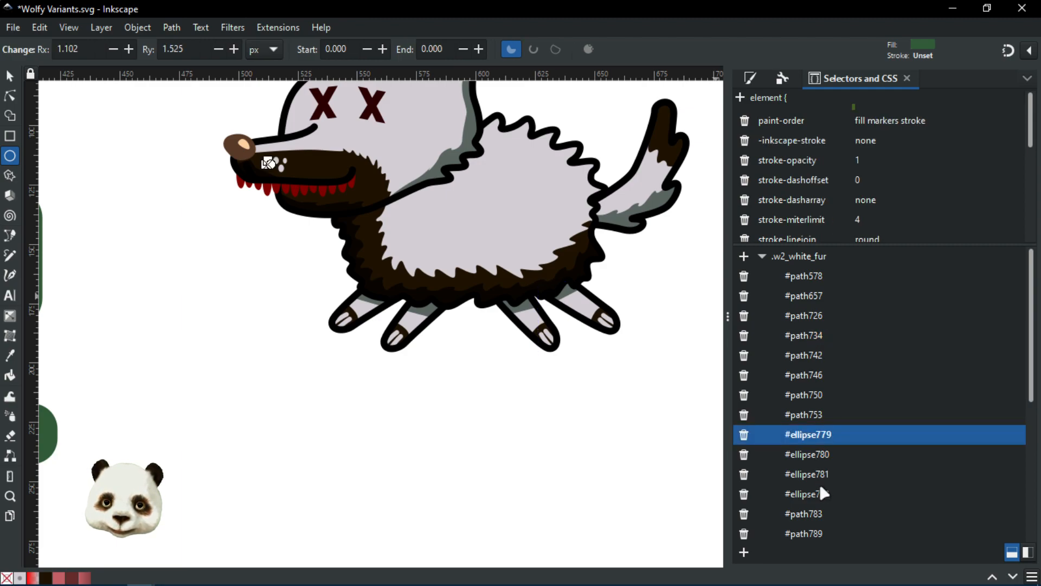
pyautogui.click(820, 485)
pyautogui.scroll(-2, 818, 479)
pyautogui.click(817, 493)
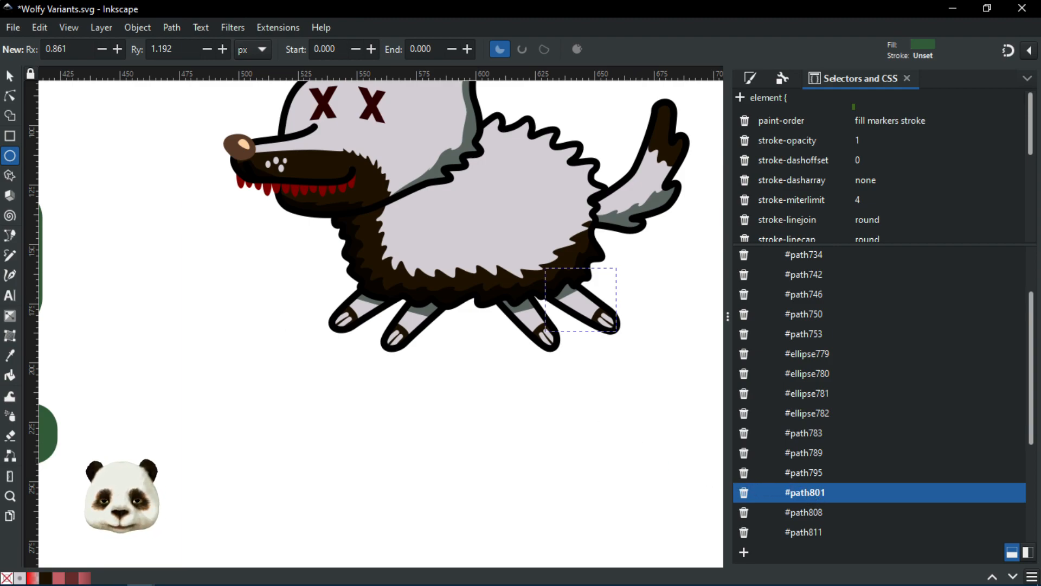
# Step: Clear the selection with the Selector tool and show the Object Properties panel
pyautogui.click(11, 77)
pyautogui.click(161, 269)
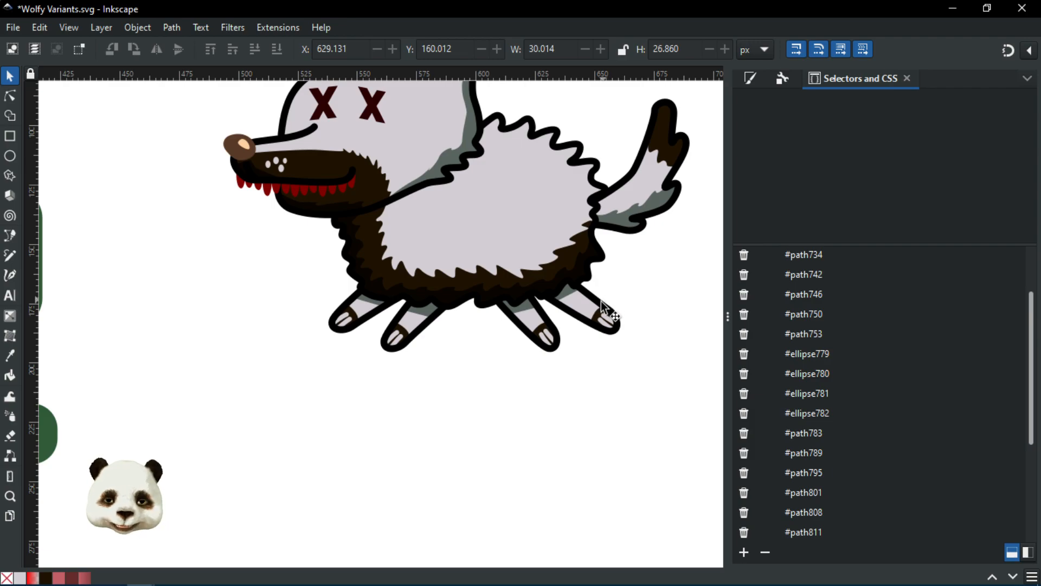
pyautogui.click(784, 82)
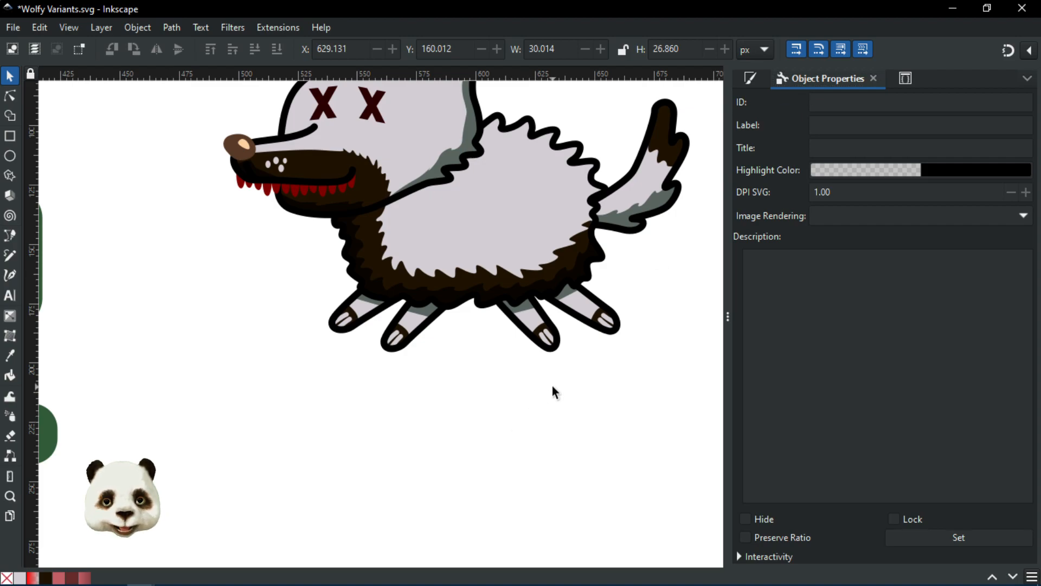
# Step: Select the Paw Front 1 group (g788) inside the Hit group, zoom to it, and use the Node tool
pyautogui.click(344, 316)
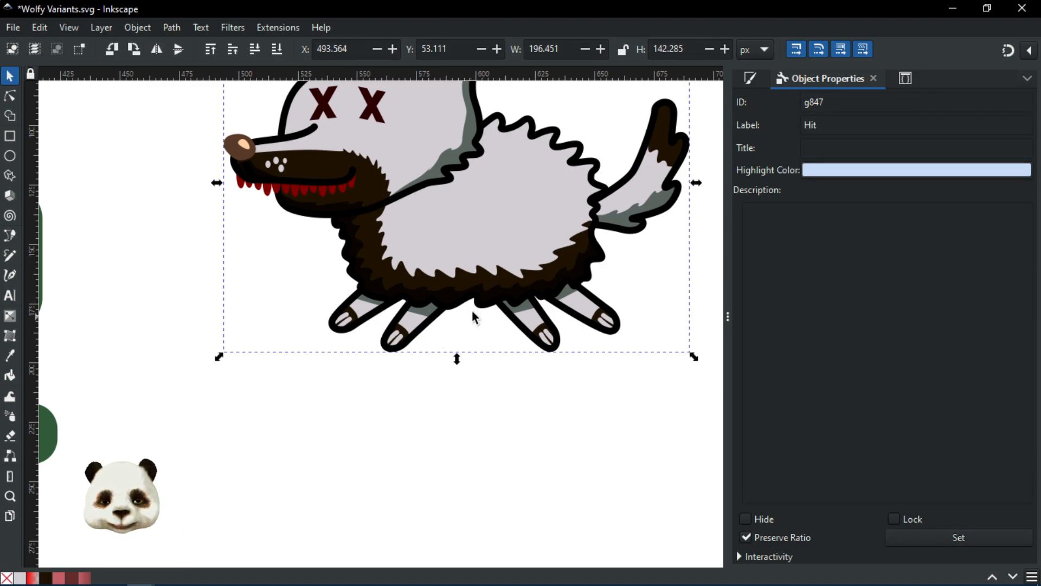
pyautogui.moveTo(481, 404); pyautogui.dragTo(420, 452)
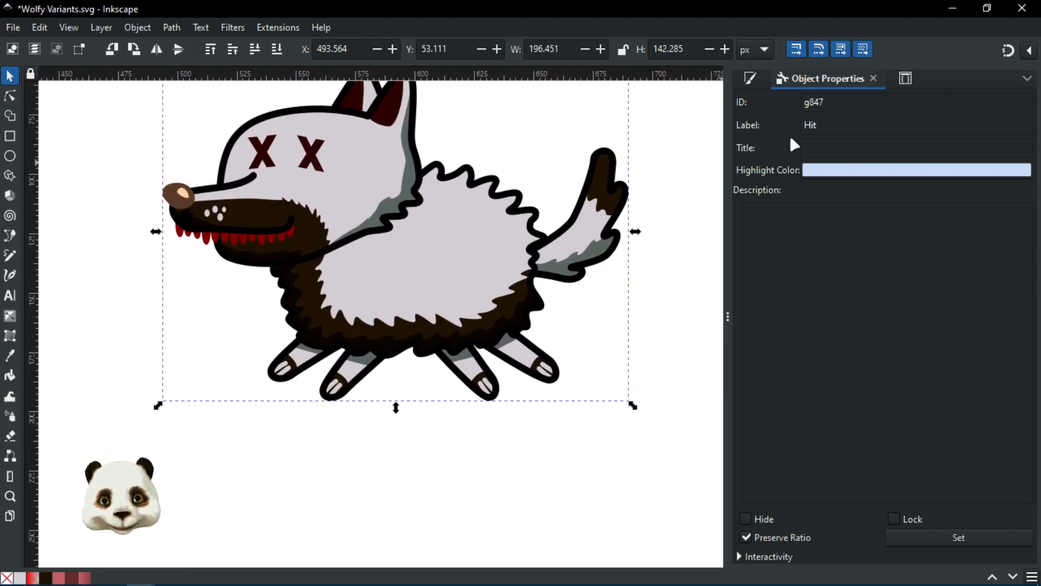
pyautogui.click(282, 361)
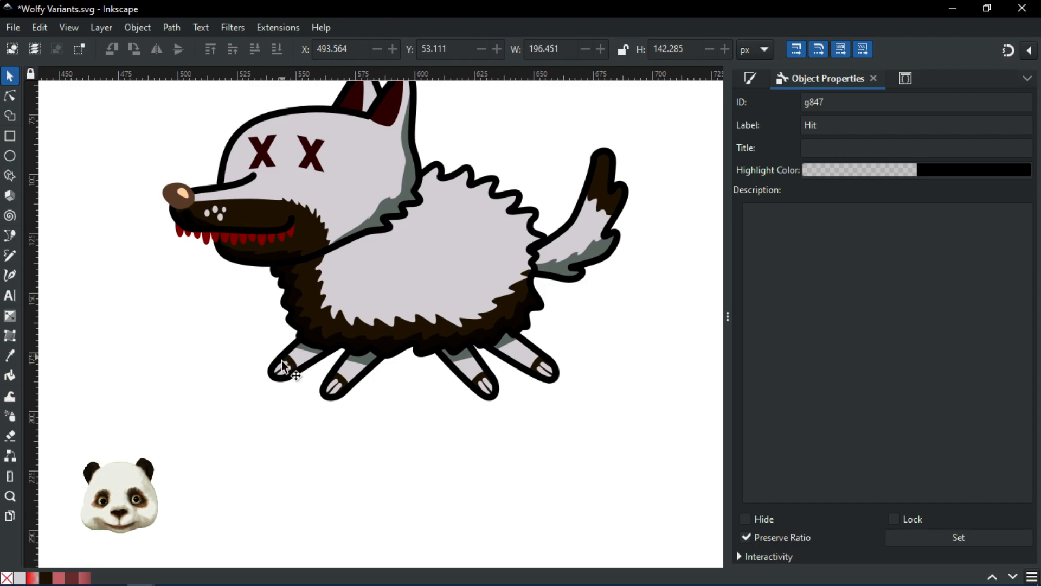
pyautogui.click(282, 370)
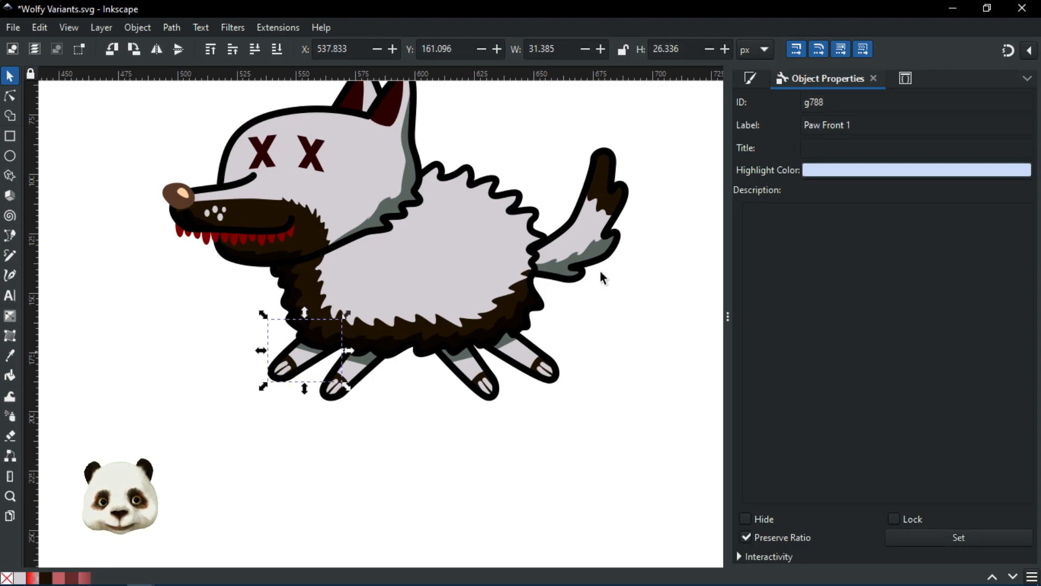
pyautogui.scroll(2, 305, 352)
pyautogui.scroll(1, 305, 351)
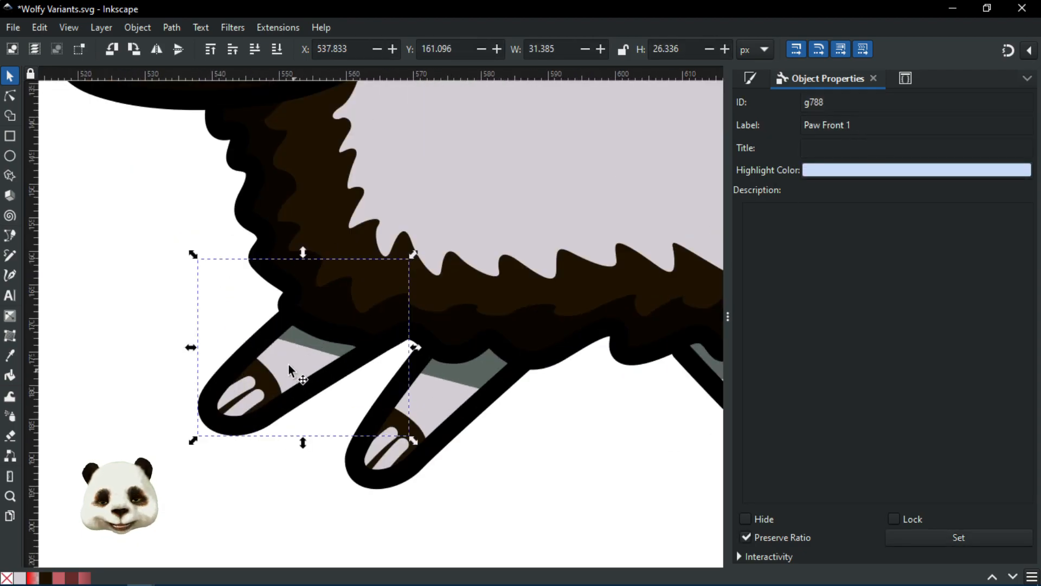
pyautogui.press('3')
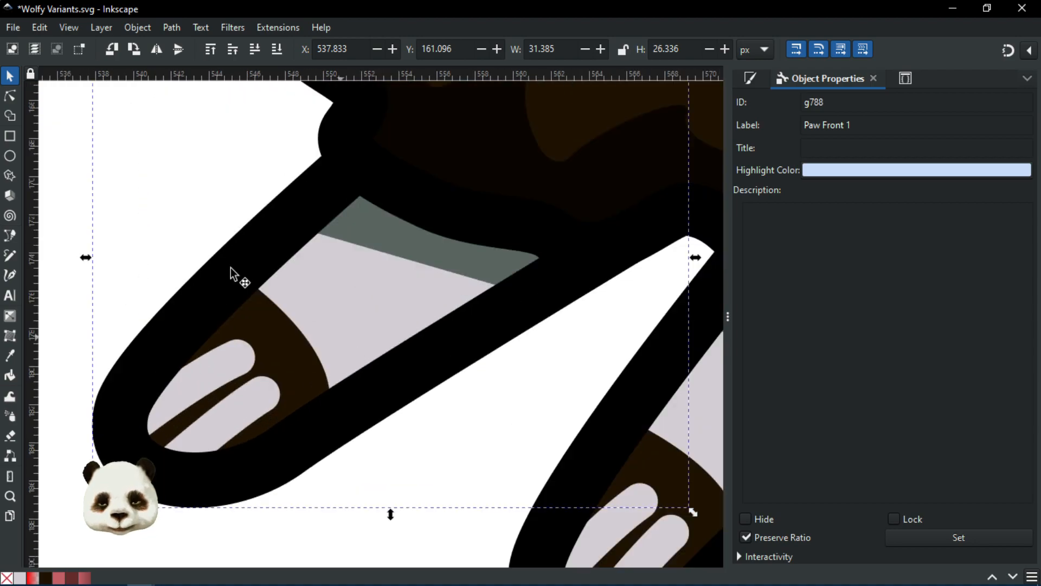
pyautogui.click(10, 96)
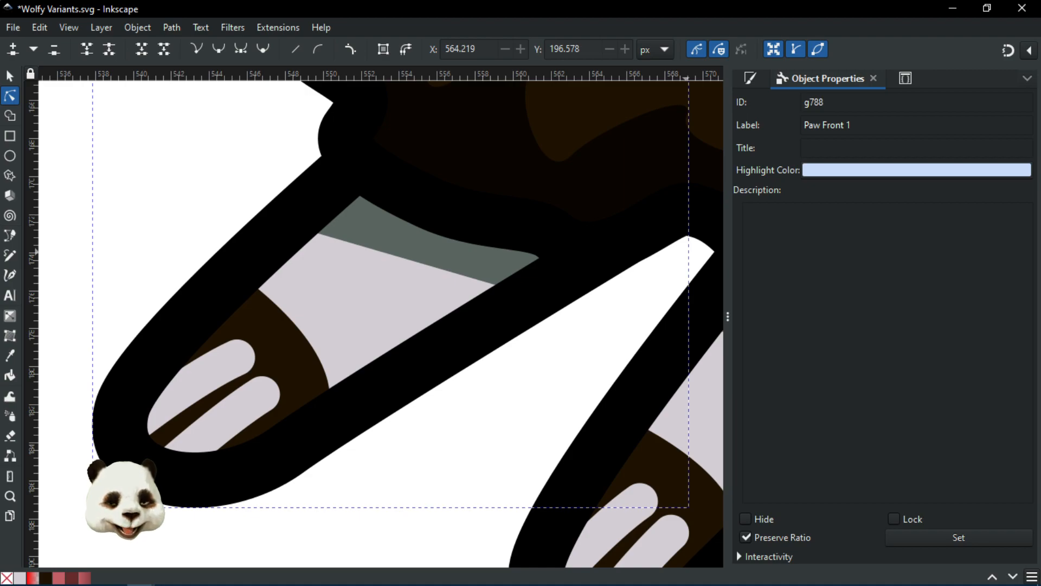
# Step: Select the paw outline path783 from Layers and Objects and view it in Selectors and CSS
pyautogui.moveTo(1040, 74); pyautogui.dragTo(948, 52)
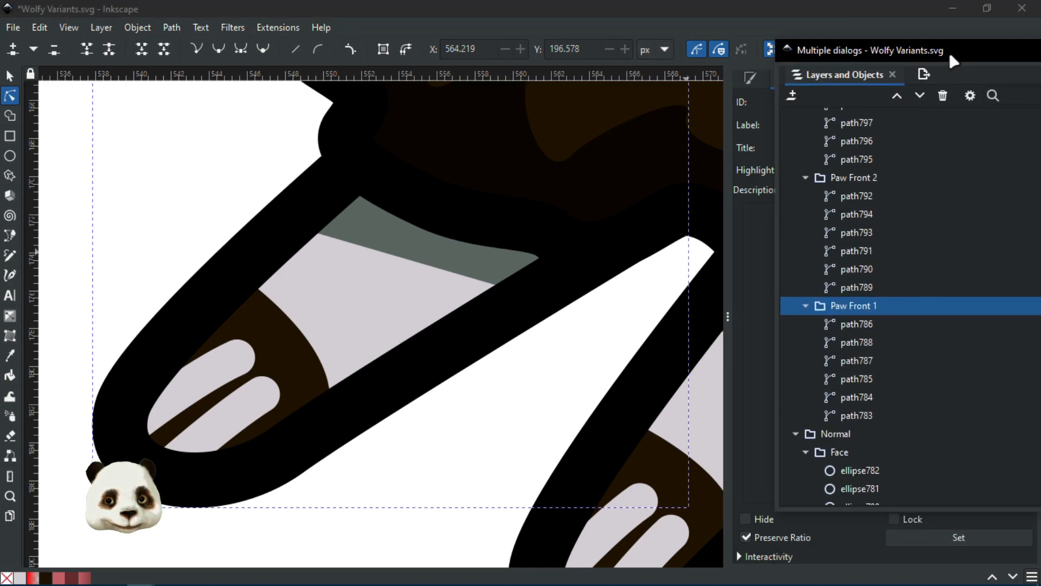
pyautogui.click(380, 308)
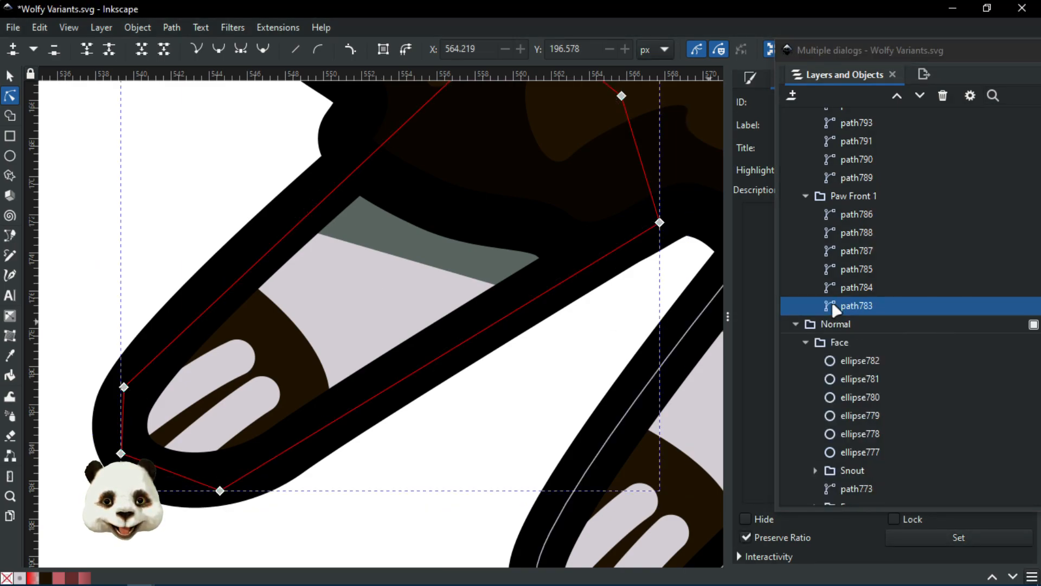
pyautogui.moveTo(860, 45); pyautogui.dragTo(1040, 44)
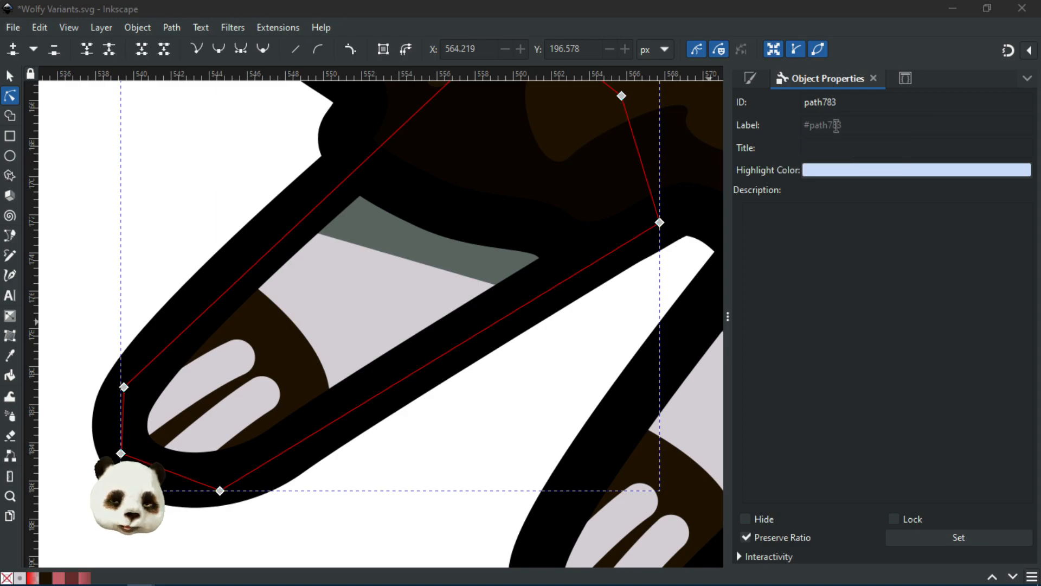
pyautogui.click(824, 126)
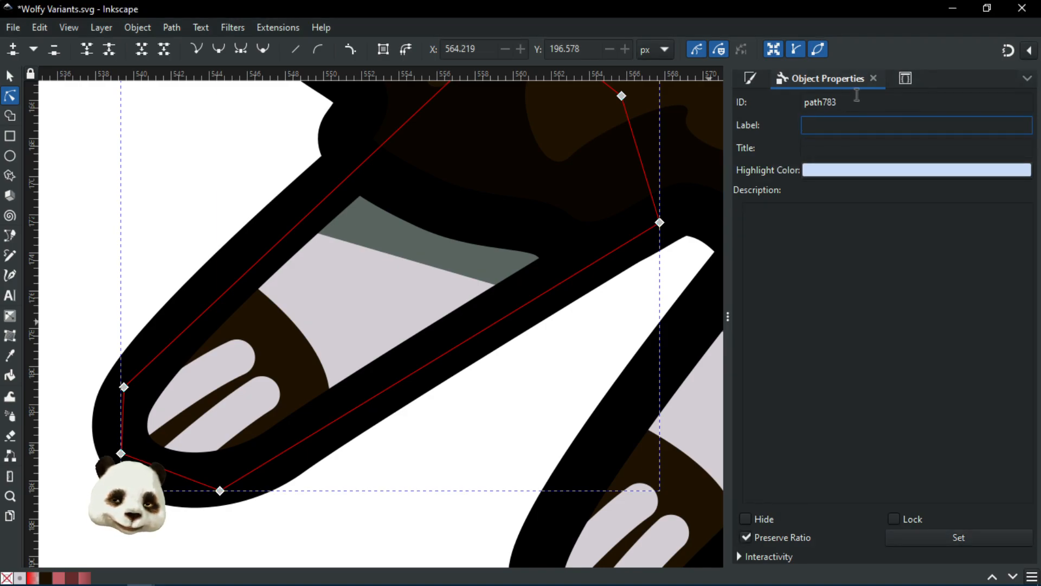
pyautogui.click(911, 79)
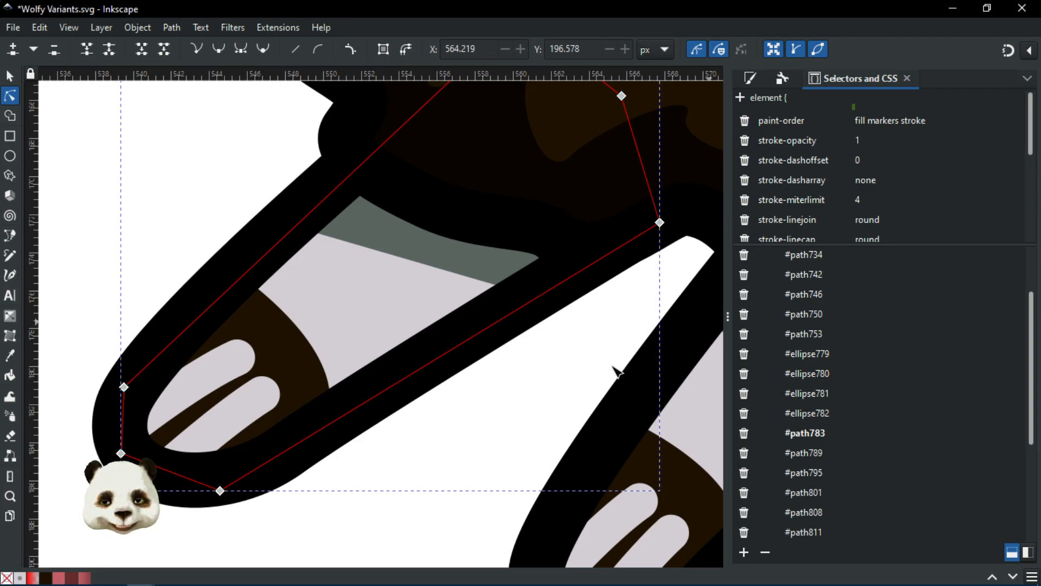
pyautogui.scroll(-4, 535, 365)
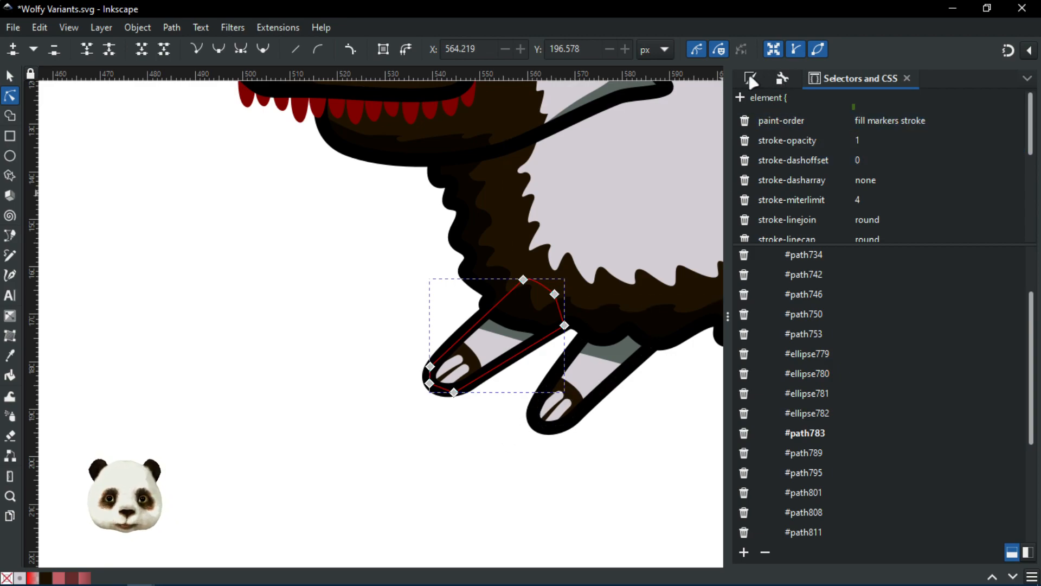
pyautogui.click(782, 78)
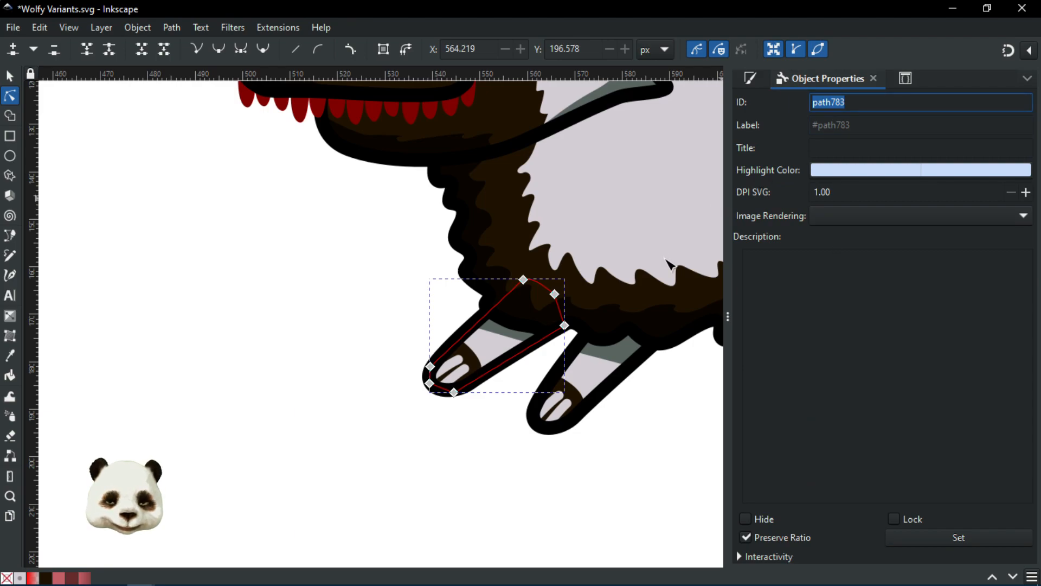
pyautogui.hotkey('ctrl', 'shift', 'l')
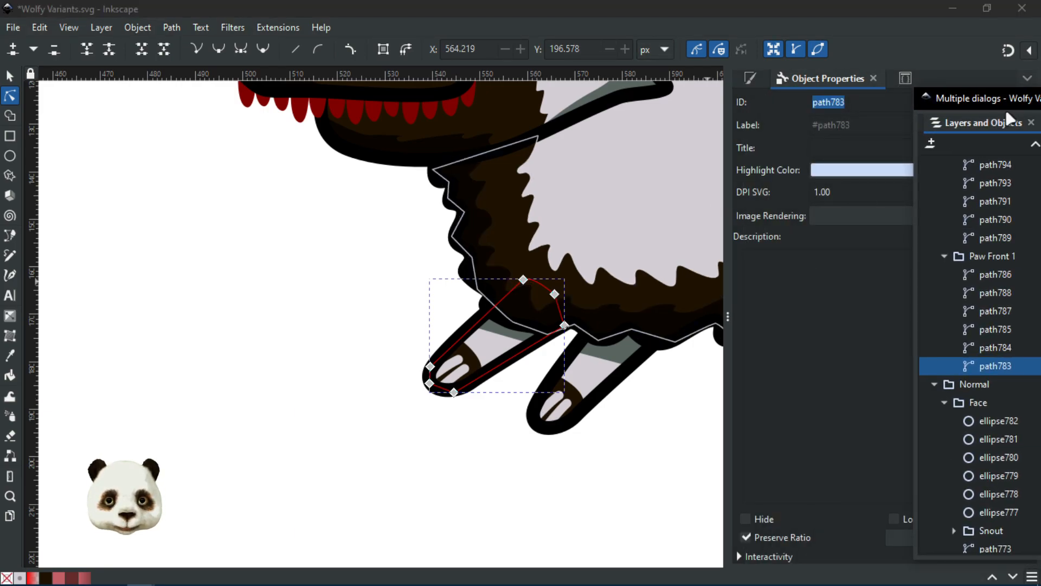
pyautogui.moveTo(955, 99); pyautogui.dragTo(1040, 97)
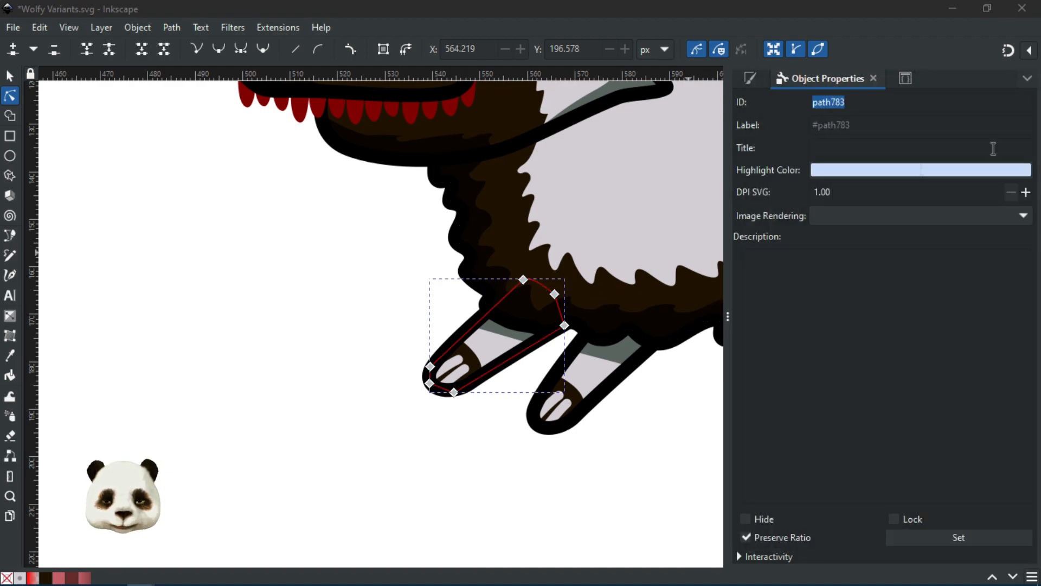
pyautogui.click(582, 479)
pyautogui.scroll(-2, 580, 478)
pyautogui.scroll(-1, 579, 472)
pyautogui.moveTo(603, 485); pyautogui.dragTo(434, 431)
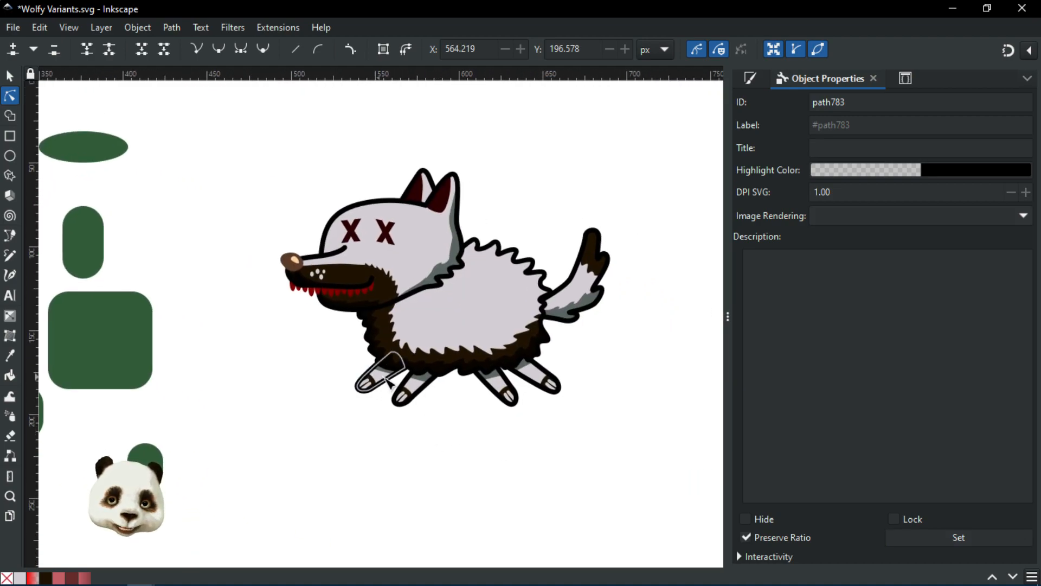
pyautogui.scroll(3, 381, 383)
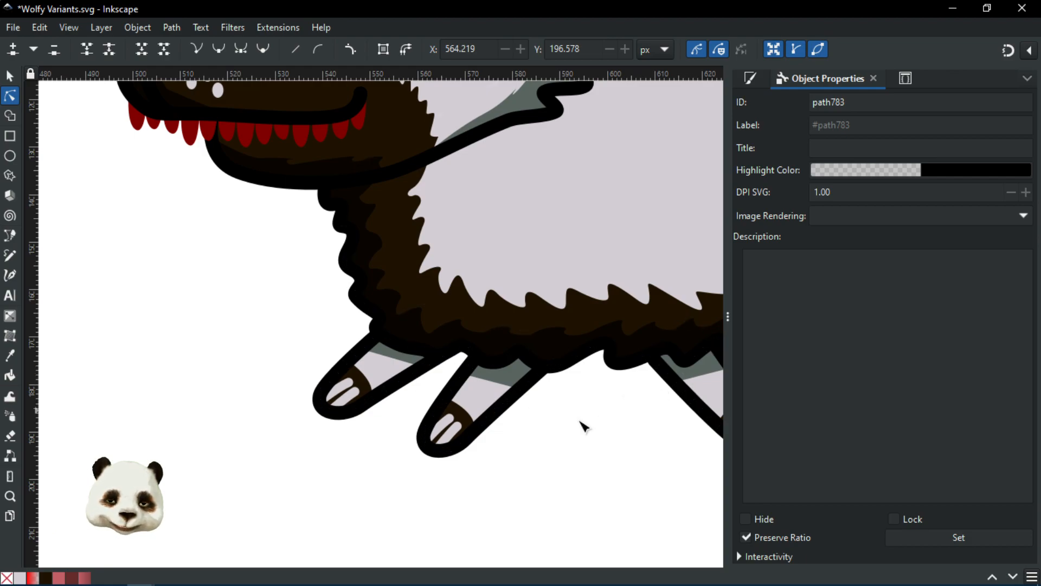
pyautogui.click(905, 79)
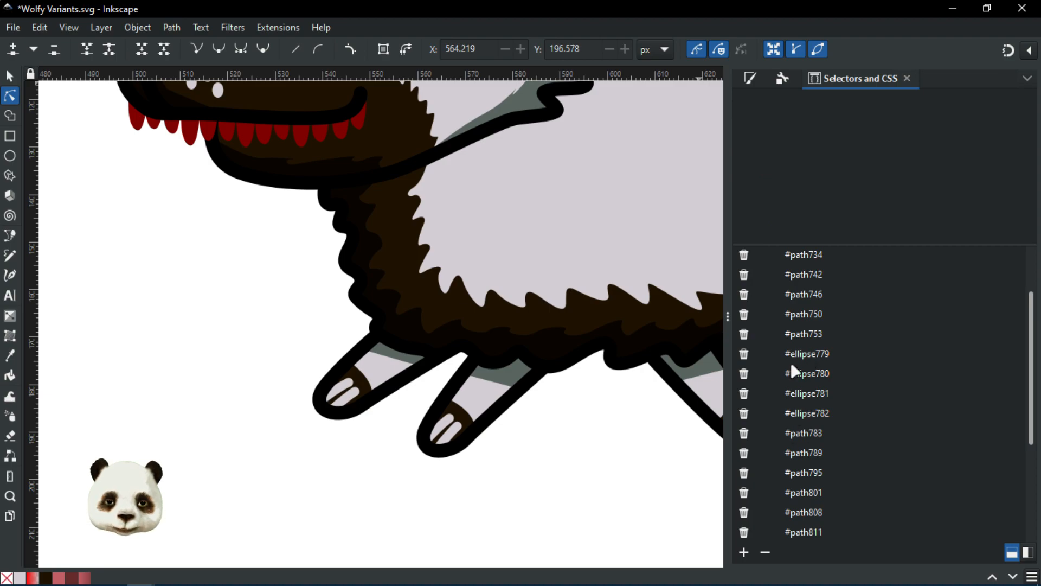
# Step: Select the wolf's white body fur, then its head shape, to check their selector classes
pyautogui.scroll(-3, 565, 468)
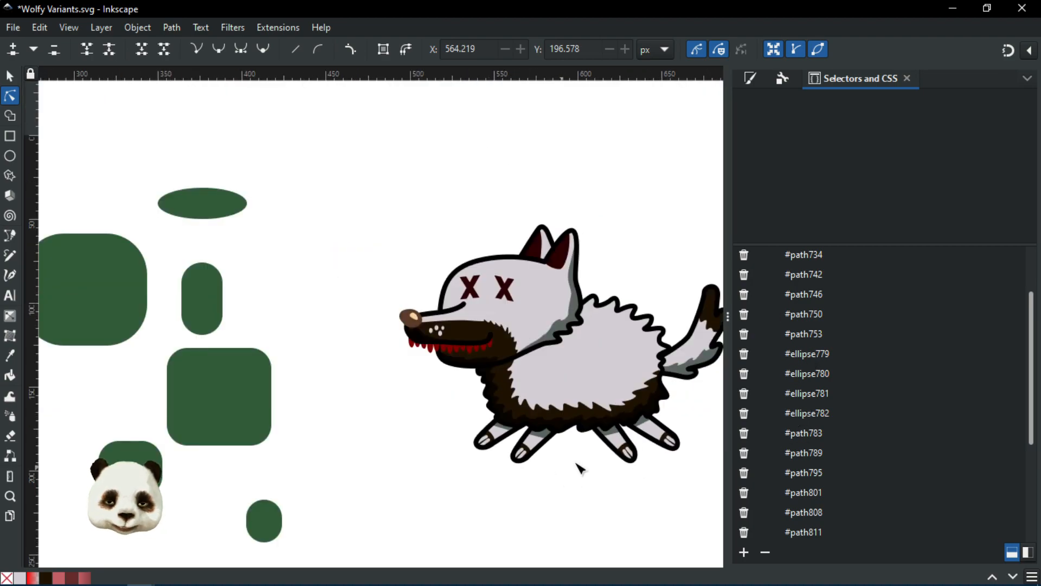
pyautogui.scroll(2, 616, 454)
pyautogui.click(623, 347)
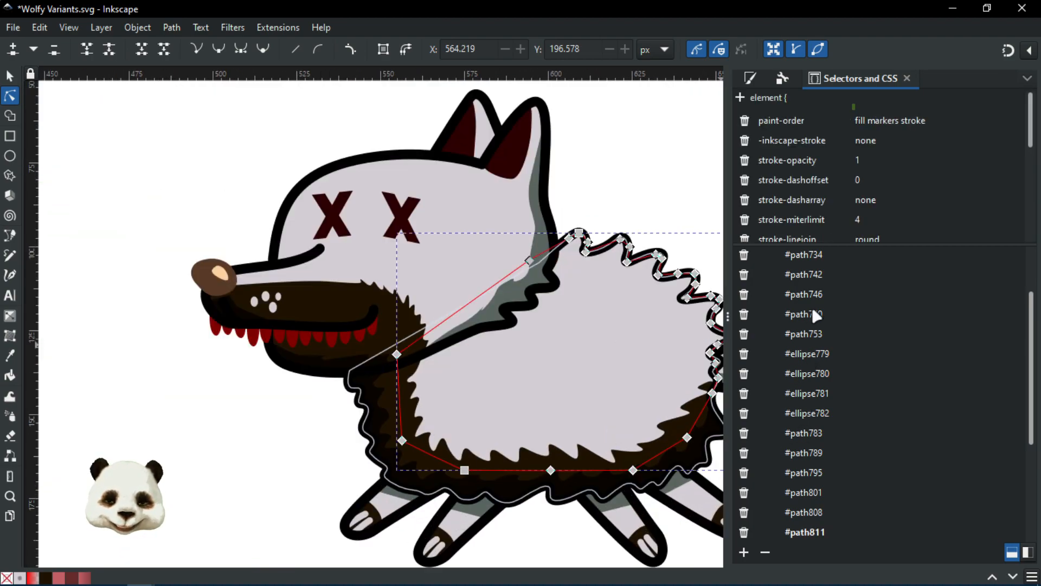
pyautogui.scroll(2, 830, 400)
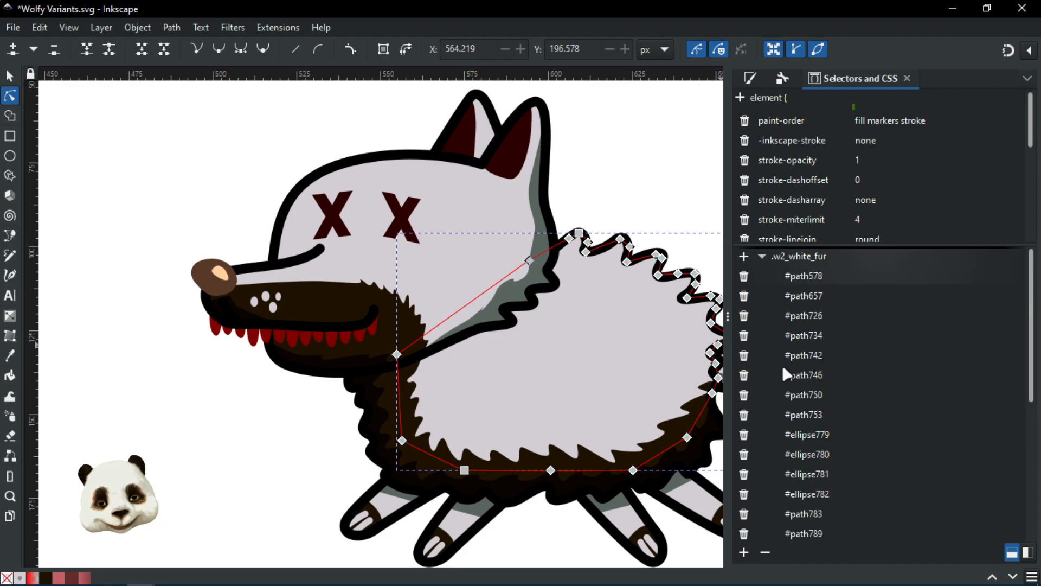
pyautogui.click(763, 256)
pyautogui.click(334, 380)
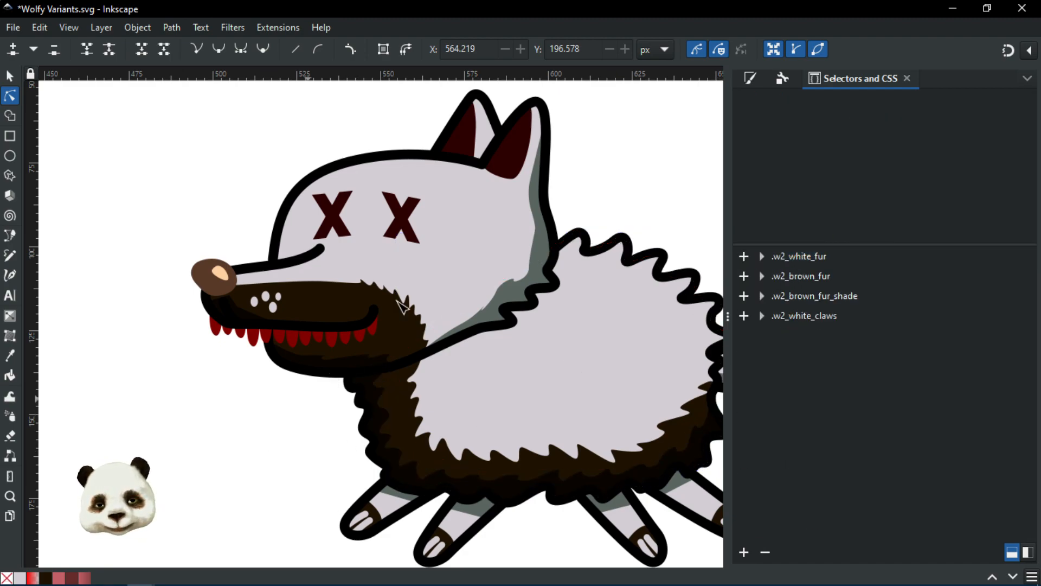
pyautogui.click(465, 261)
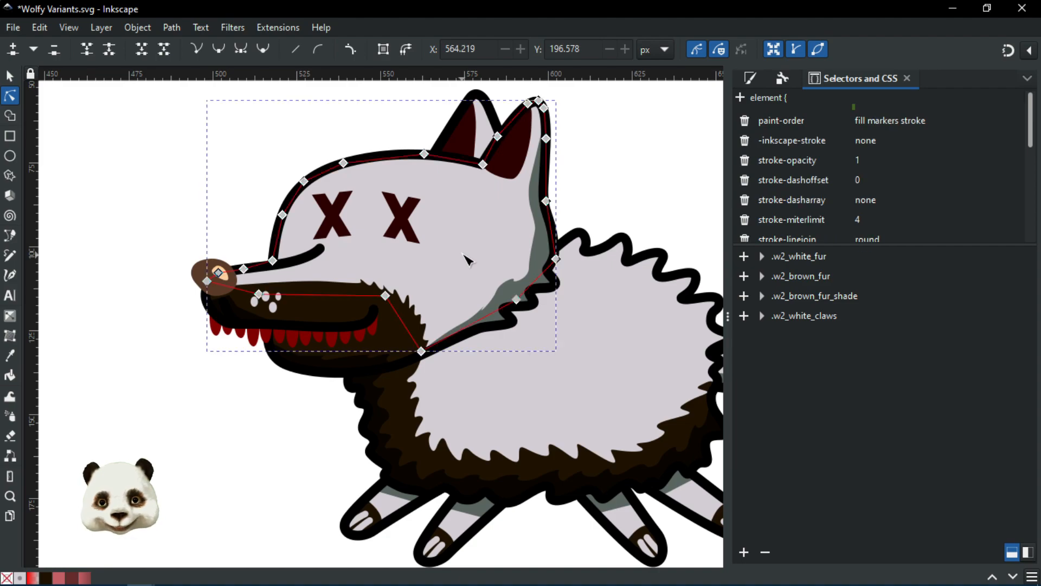
# Step: Expand .w2_white_fur and scroll its members through #path818 and #ellipse843 to #ellipse846
pyautogui.click(763, 257)
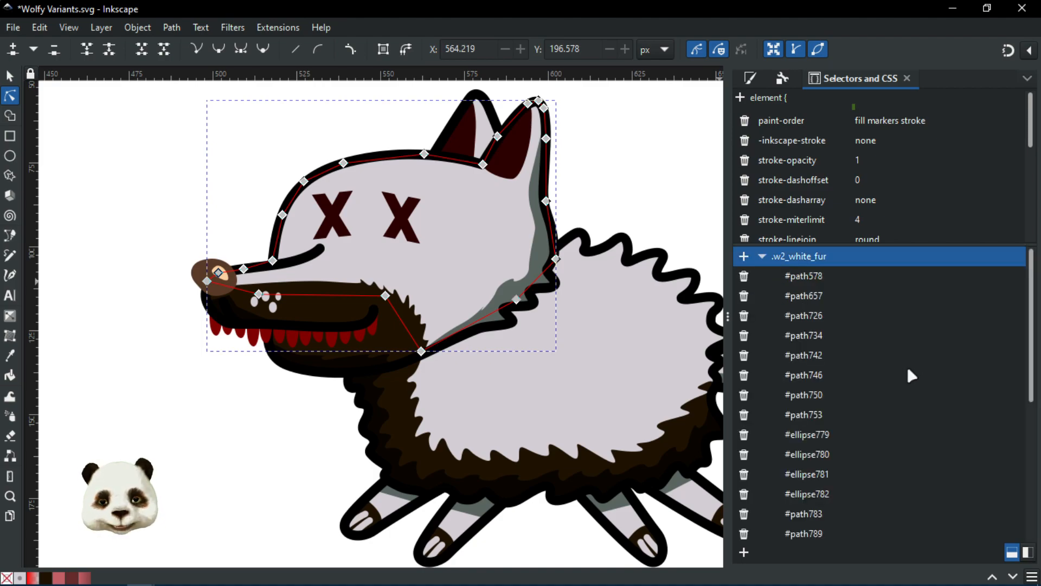
pyautogui.scroll(-3, 894, 382)
pyautogui.scroll(-3, 885, 391)
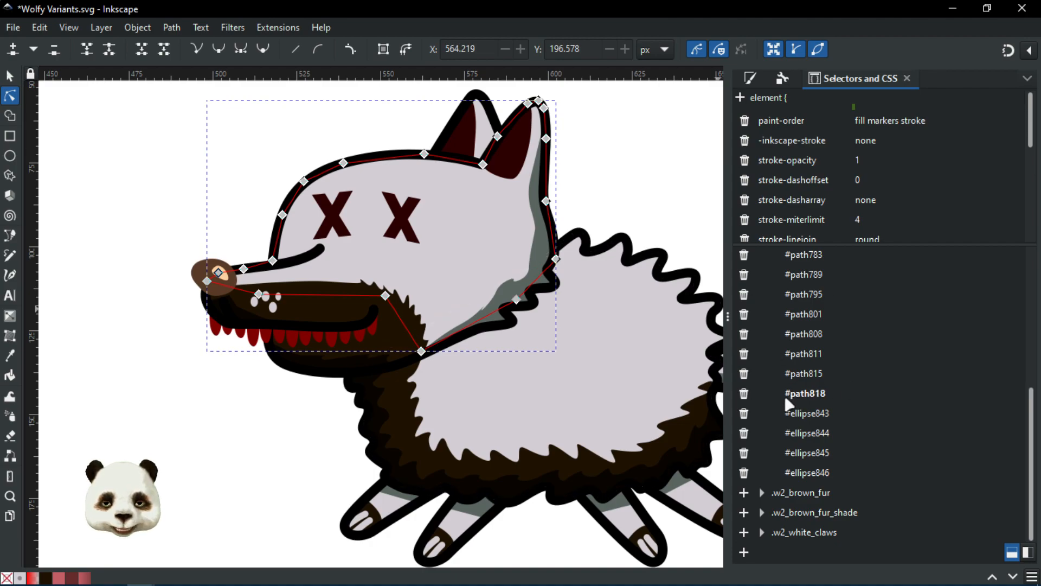
pyautogui.click(206, 421)
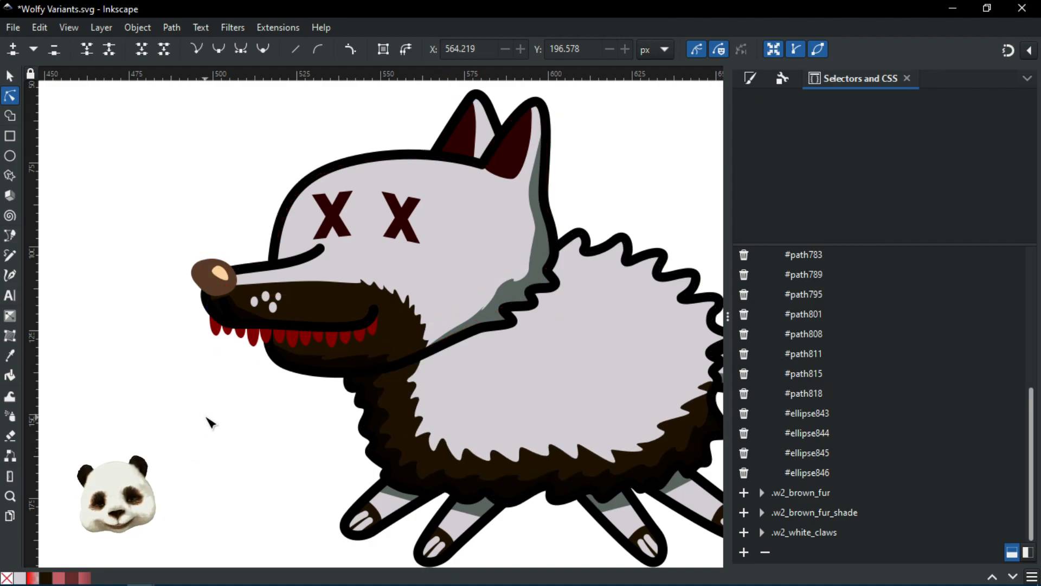
pyautogui.scroll(-4, 220, 423)
# Step: Delete the green rounded test shapes beside the wolf and recentre the wolf in view
pyautogui.moveTo(203, 458); pyautogui.dragTo(389, 428)
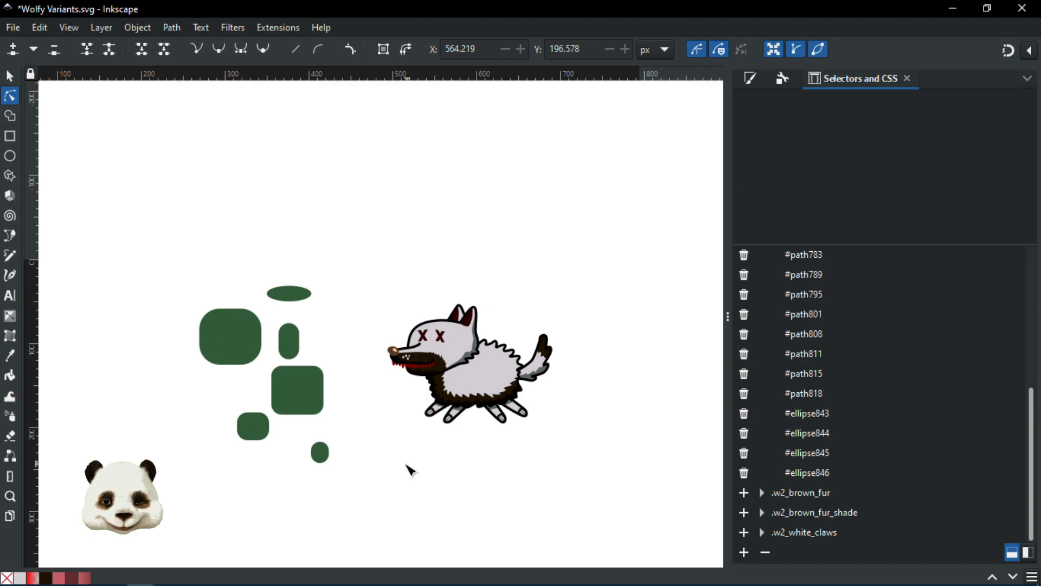
pyautogui.scroll(2, 402, 480)
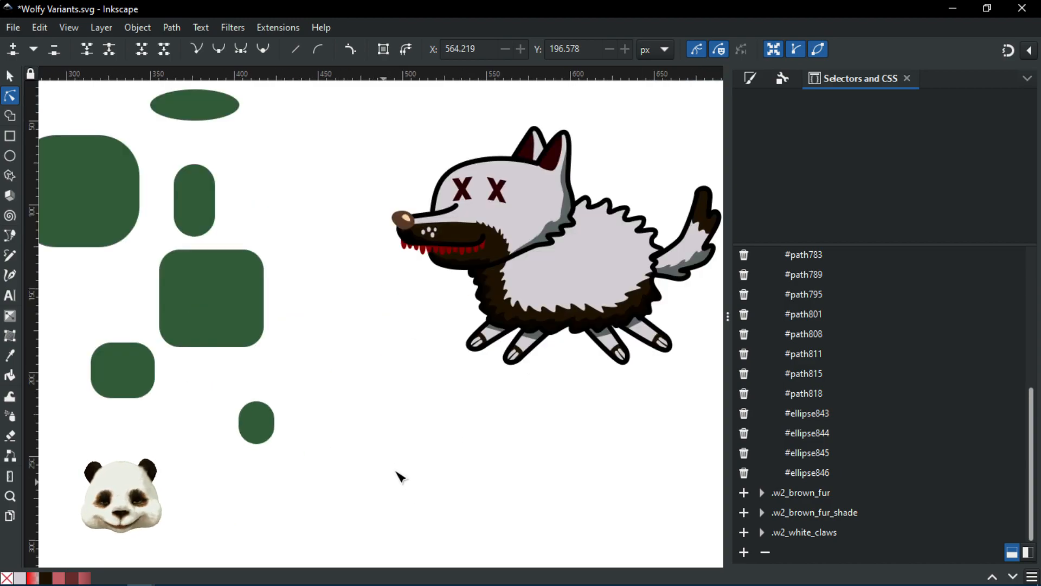
pyautogui.scroll(-2, 404, 467)
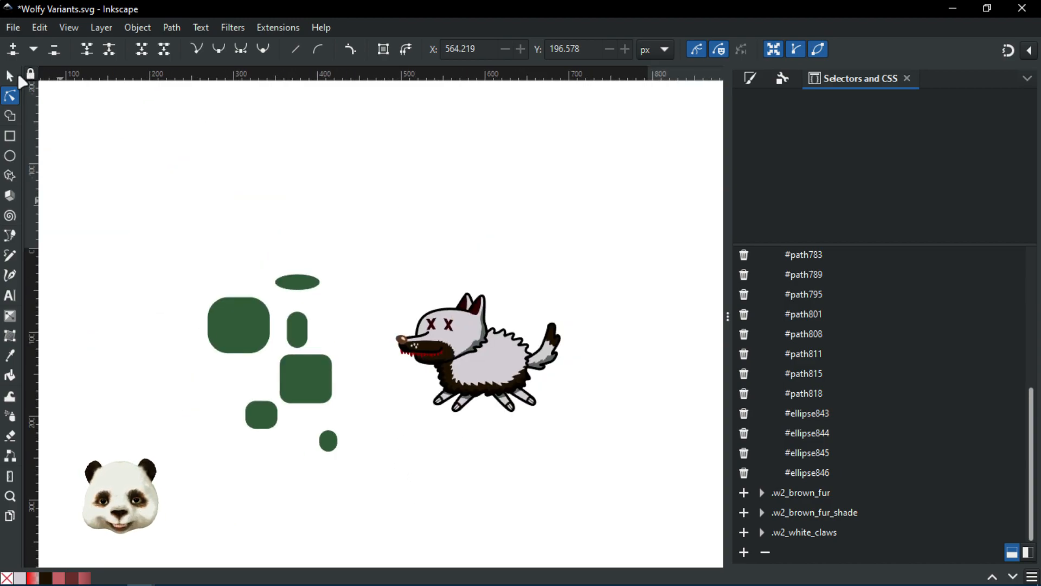
pyautogui.click(11, 74)
pyautogui.moveTo(145, 192); pyautogui.dragTo(395, 502)
pyautogui.press('Delete')
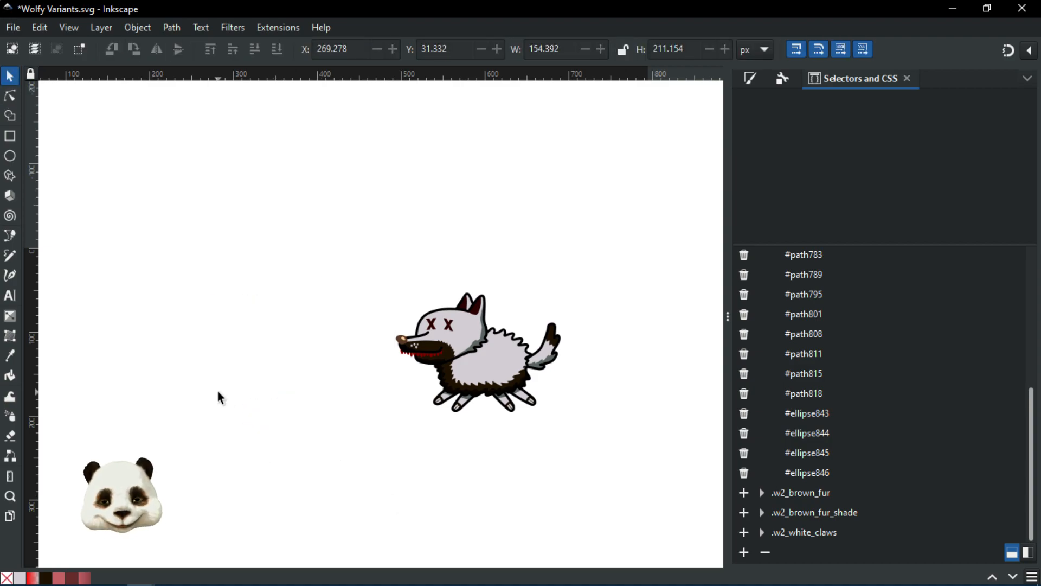
pyautogui.scroll(2, 424, 394)
pyautogui.hscroll(6, 426, 465)
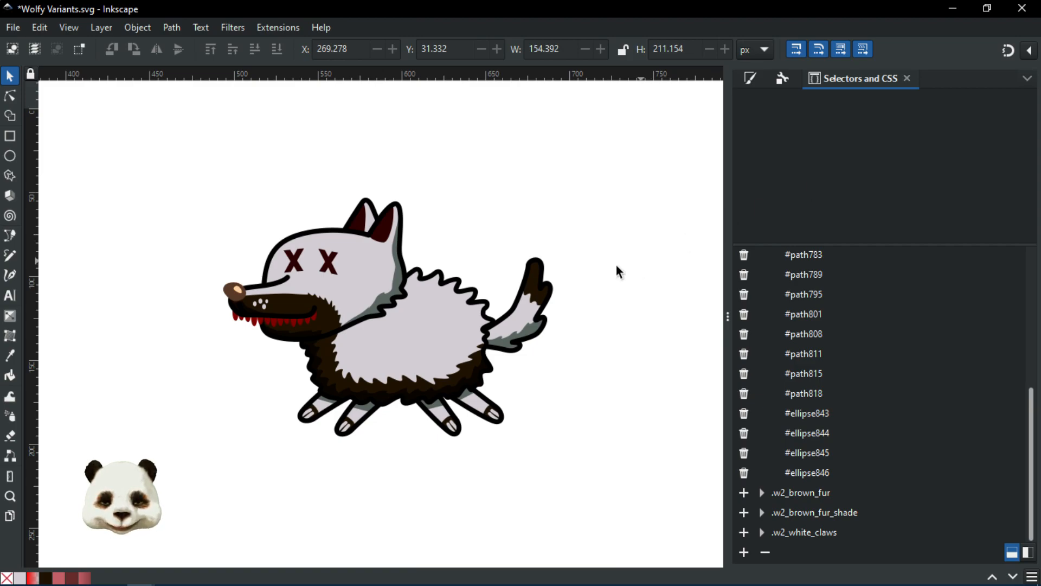
pyautogui.scroll(-2, 321, 236)
pyautogui.moveTo(225, 220); pyautogui.dragTo(237, 270)
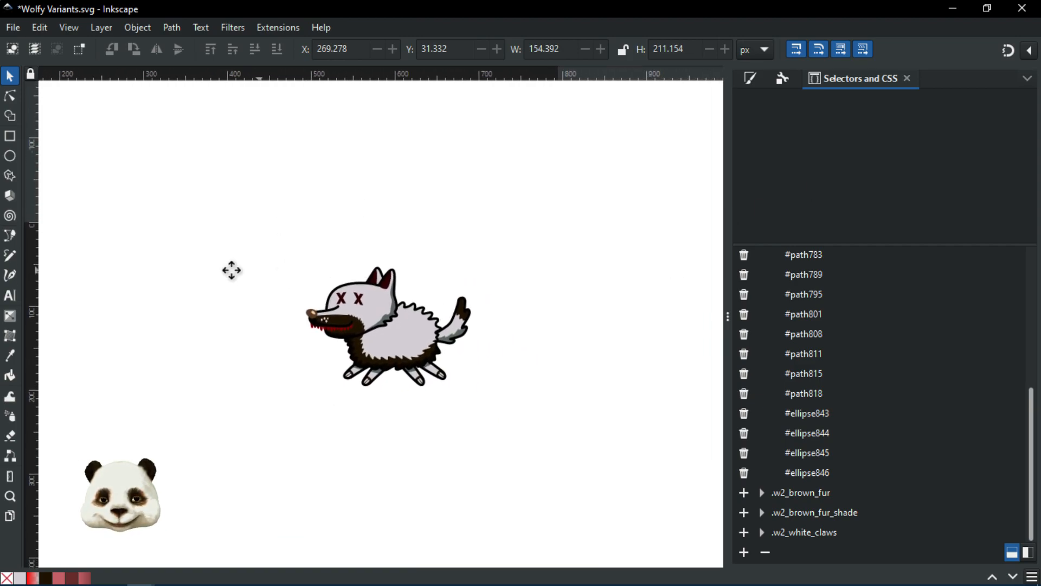
# Step: Save and close Wolfy Variants, then bring XML.svg's red and orange test shapes into view
pyautogui.click(1029, 9)
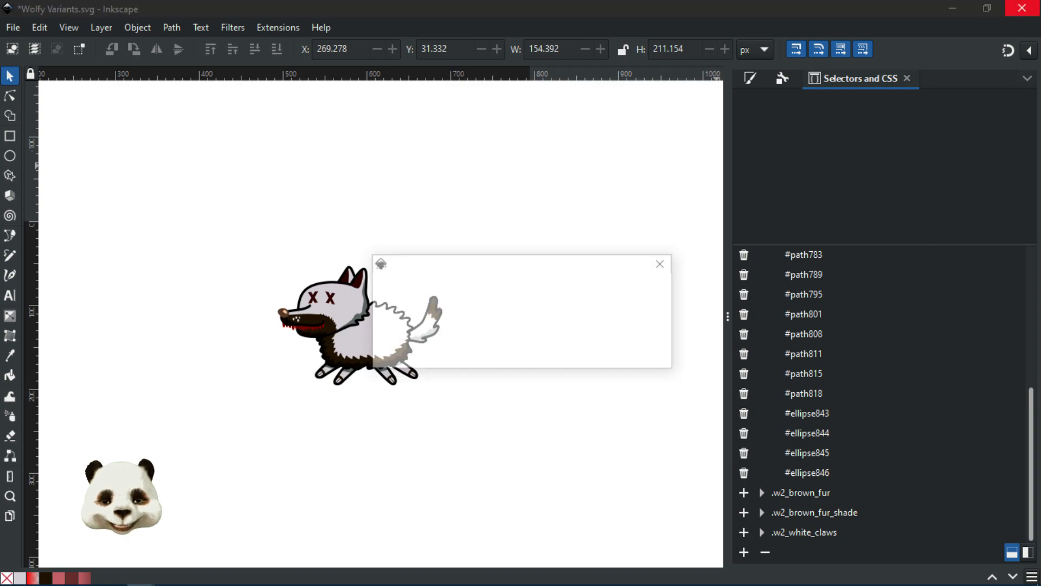
pyautogui.click(653, 362)
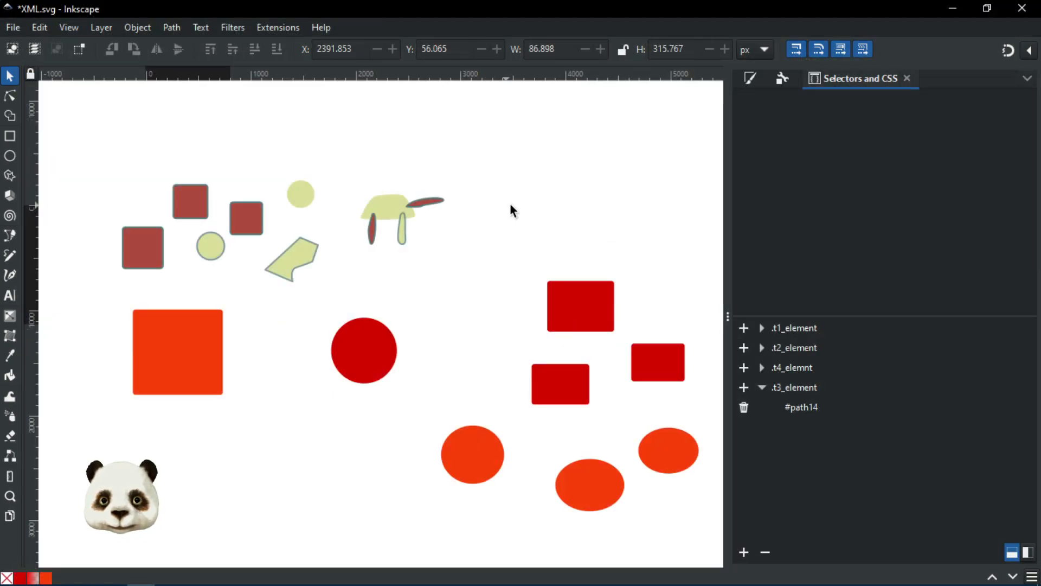
pyautogui.moveTo(568, 202); pyautogui.dragTo(333, 168)
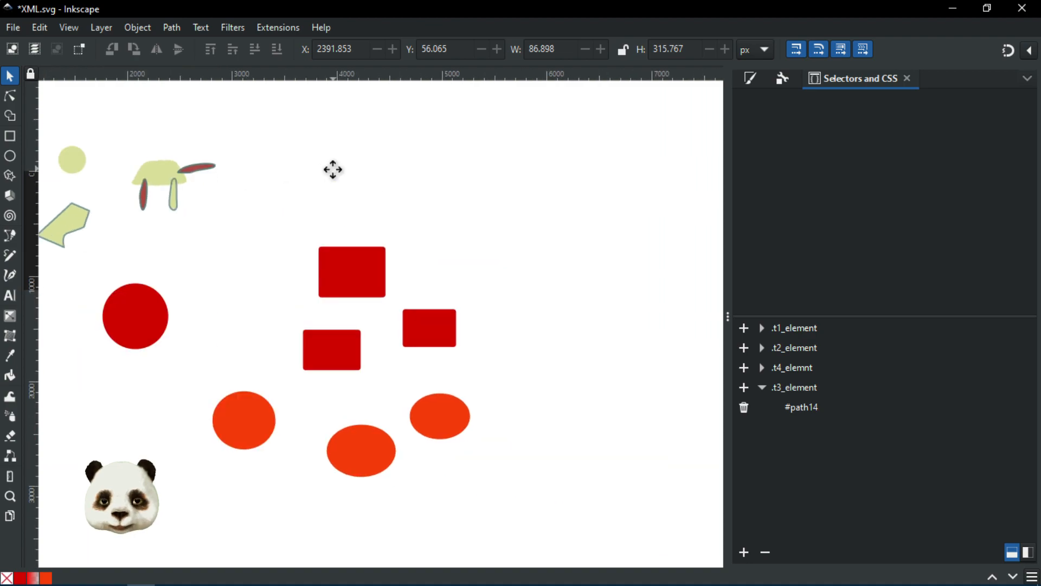
pyautogui.click(430, 412)
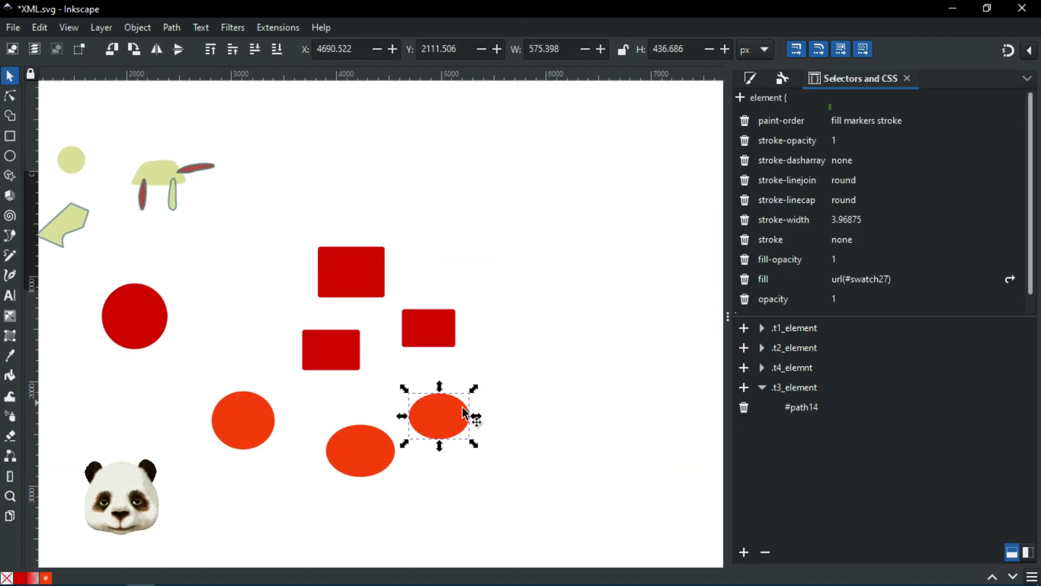
# Step: Select the red circle among the XML.svg test shapes and delete it
pyautogui.moveTo(271, 252); pyautogui.dragTo(573, 245)
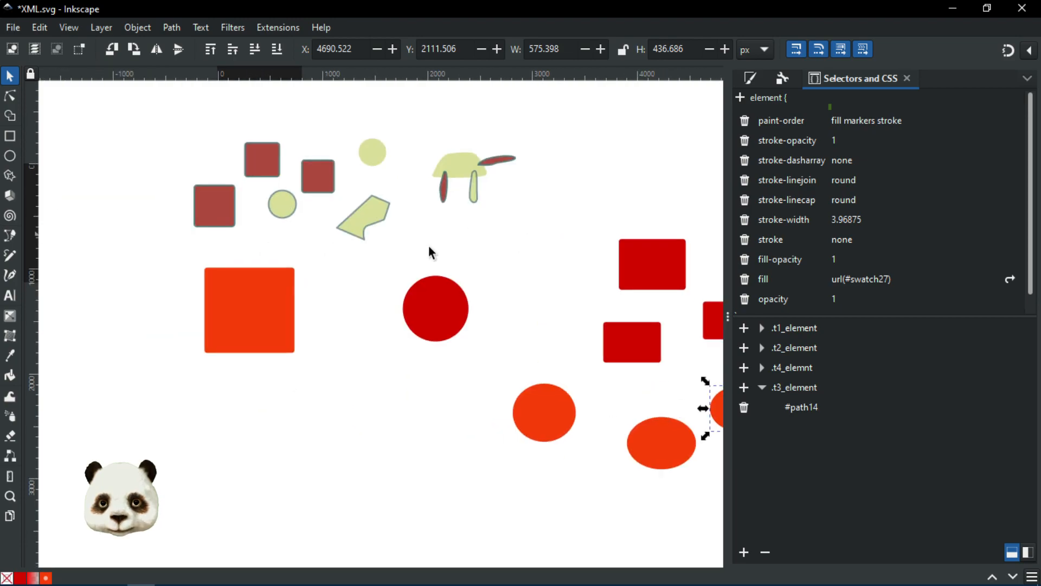
pyautogui.click(470, 193)
pyautogui.click(423, 311)
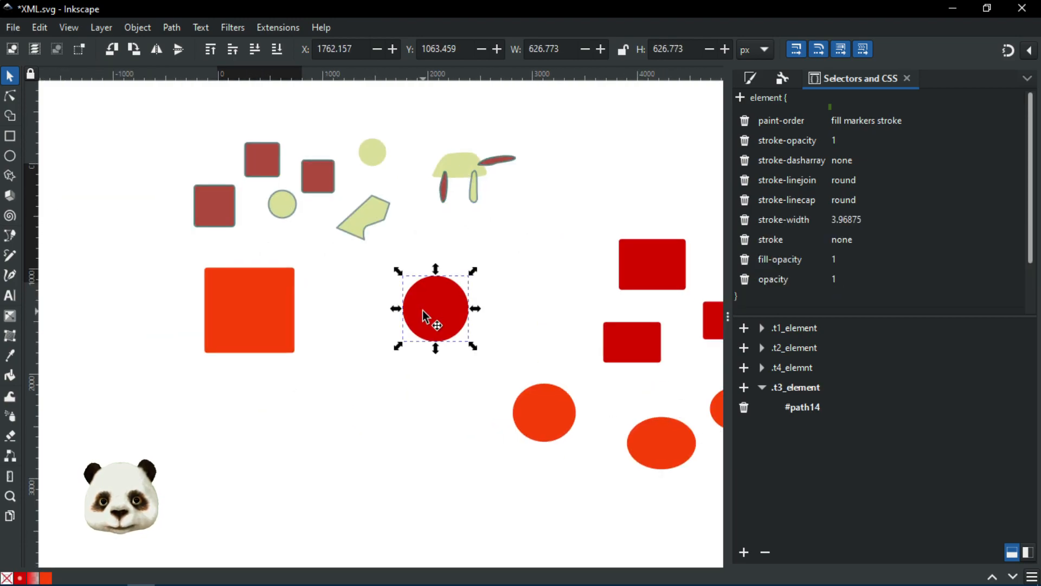
pyautogui.click(762, 329)
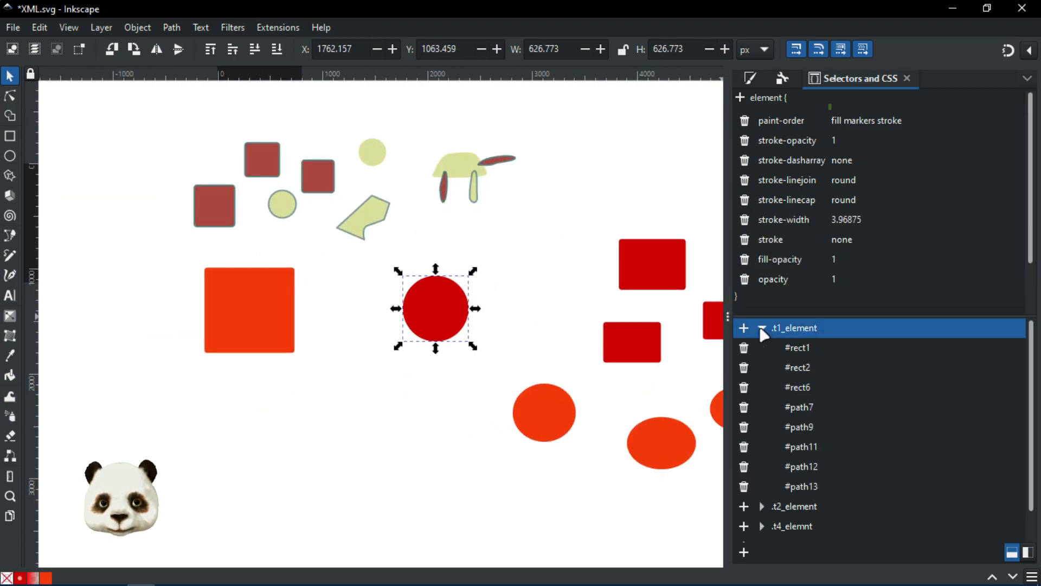
pyautogui.click(762, 328)
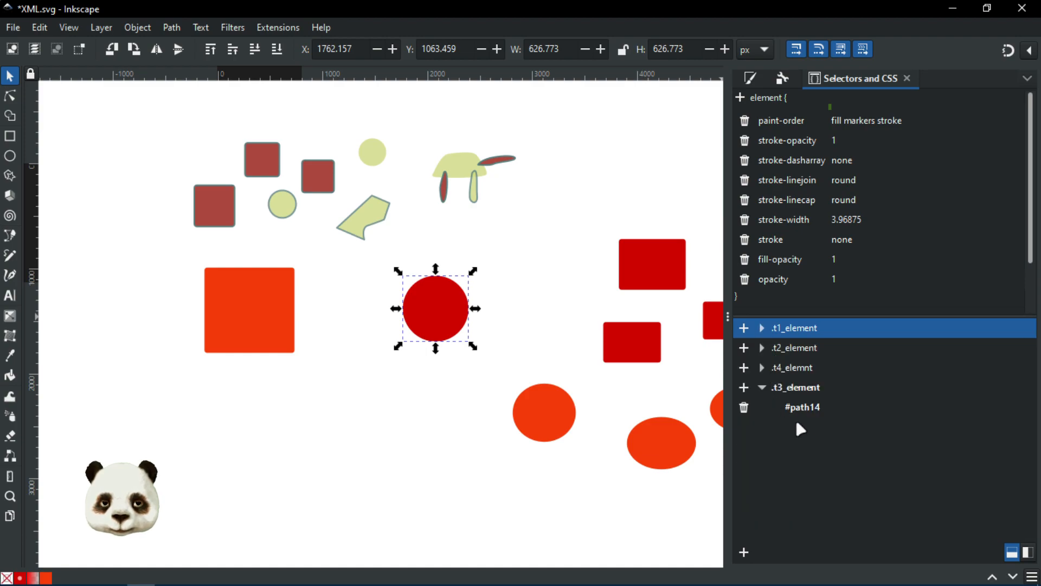
pyautogui.scroll(2, 538, 287)
pyautogui.moveTo(460, 147); pyautogui.dragTo(525, 286)
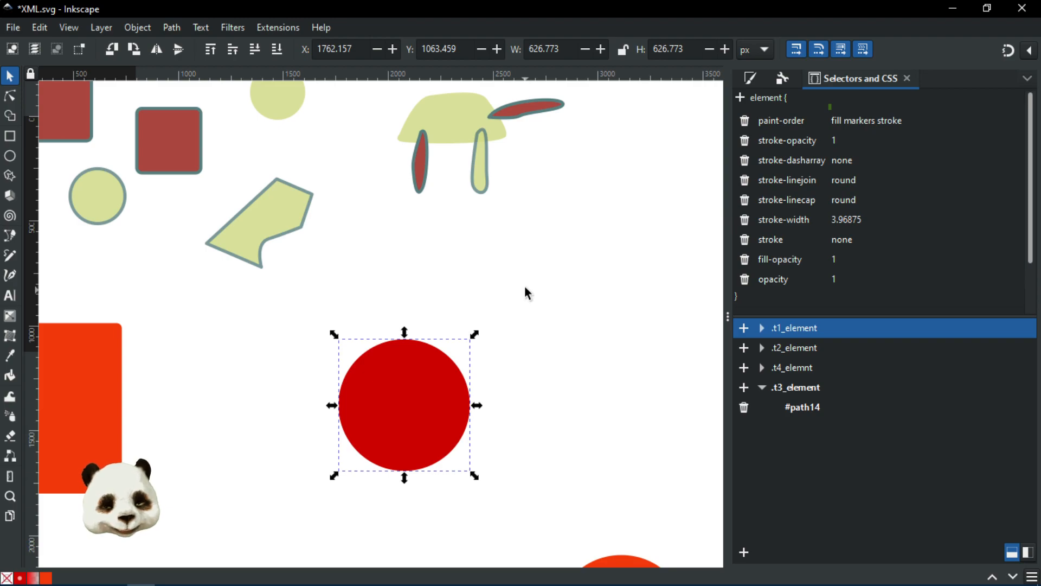
pyautogui.press('Delete')
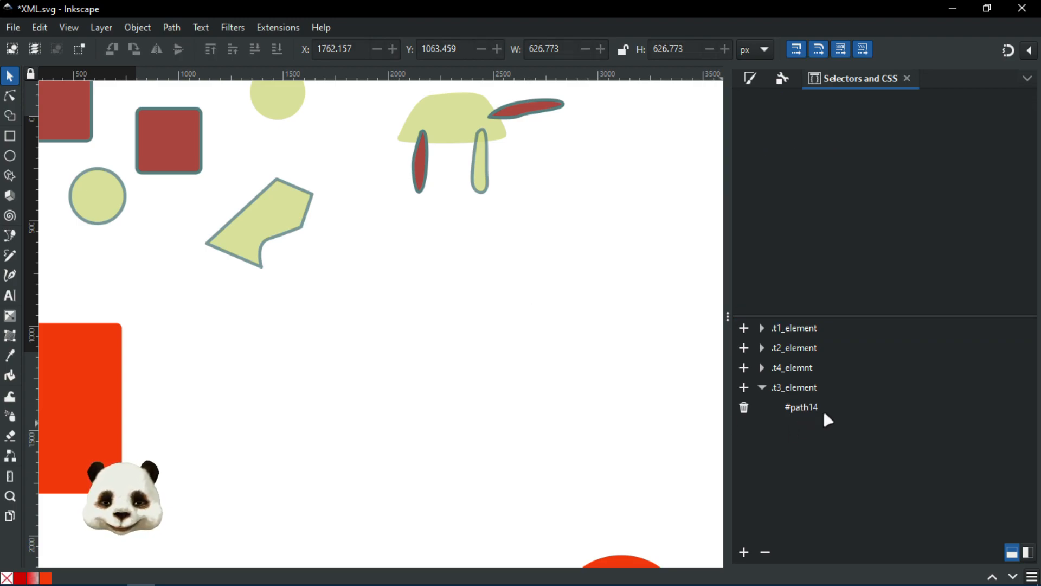
# Step: Remove #path14 from .t3_element, then after the crash pick the XML.svg.2024_04_14_17_23_51.0.svg backup
pyautogui.click(744, 408)
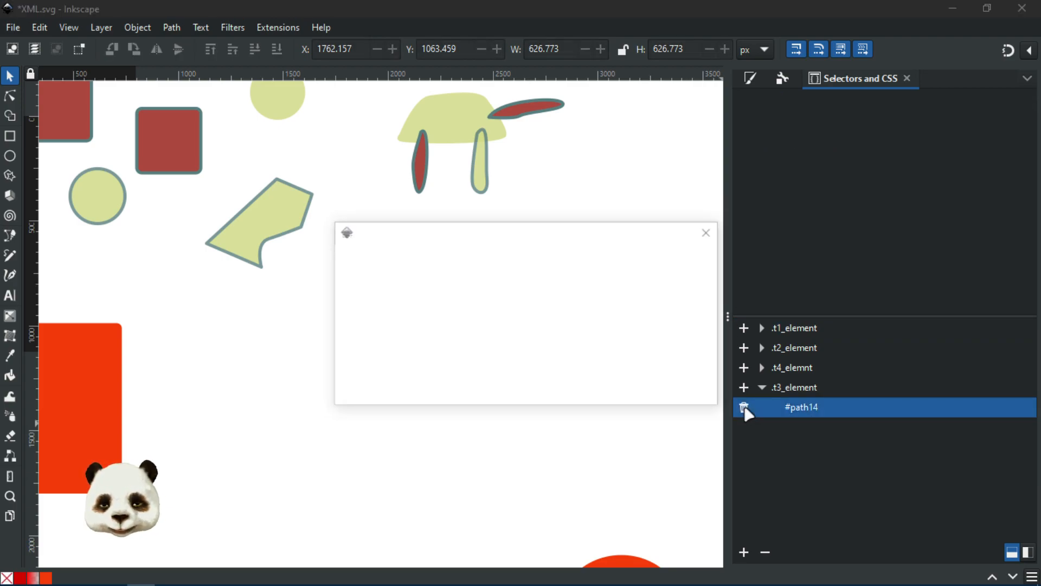
pyautogui.click(700, 397)
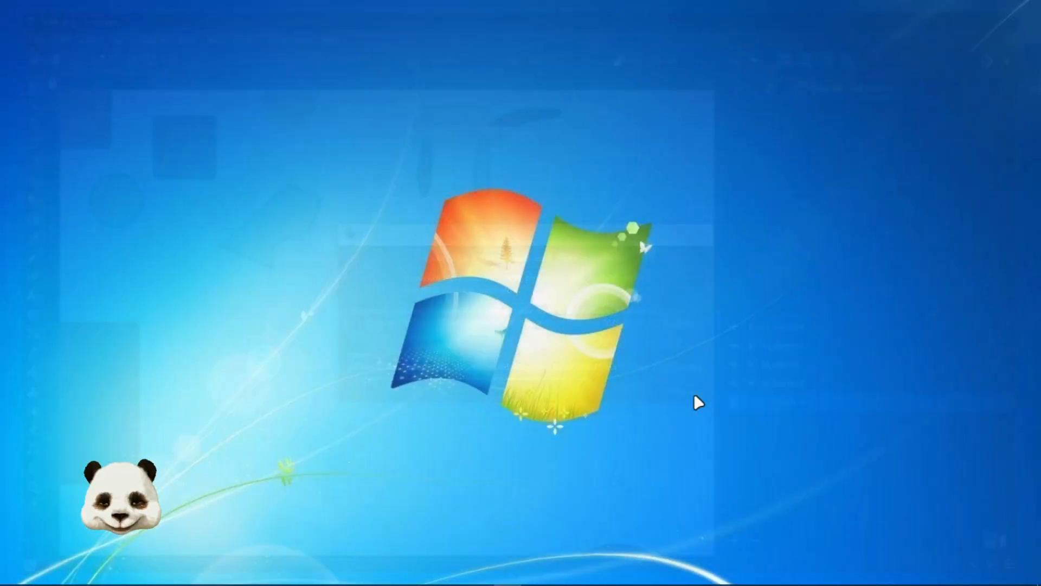
pyautogui.press('super')
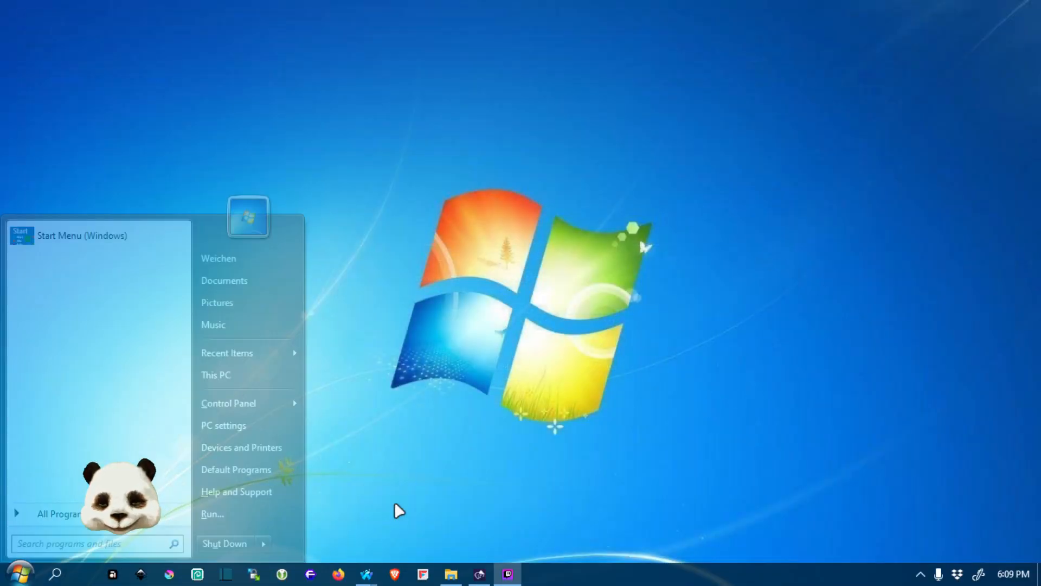
pyautogui.click(451, 574)
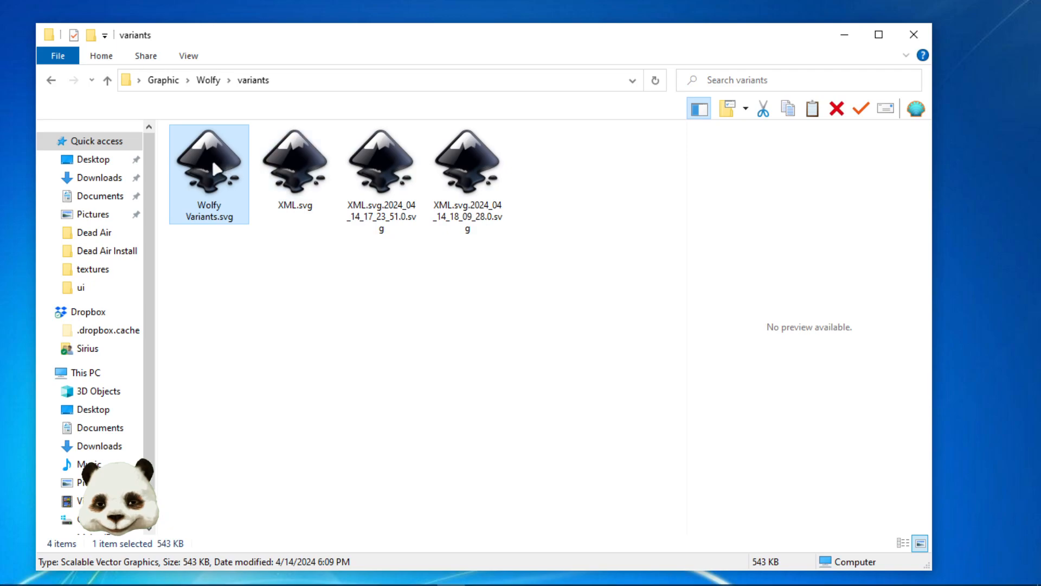
pyautogui.click(403, 171)
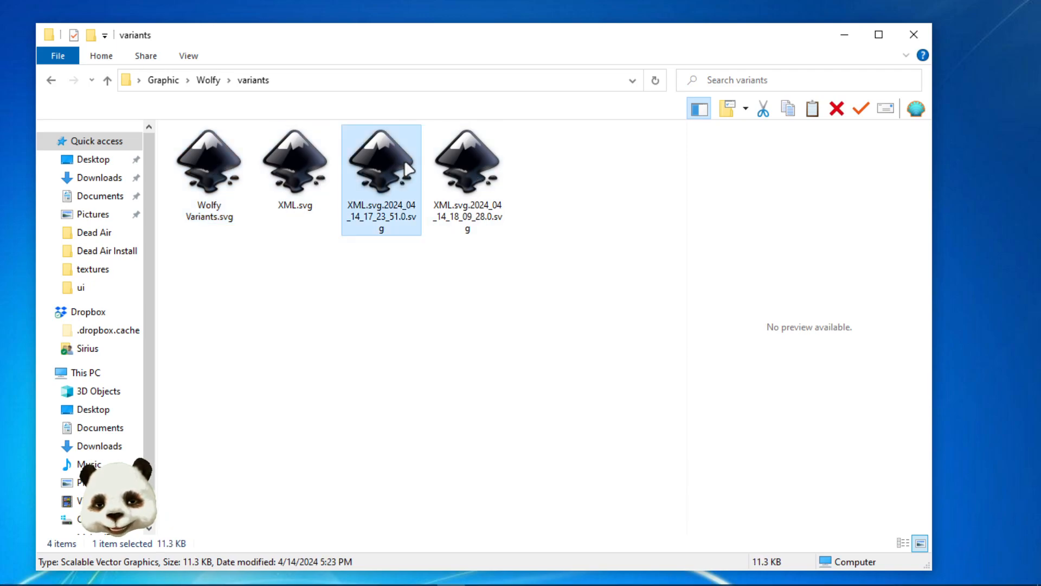
pyautogui.click(843, 34)
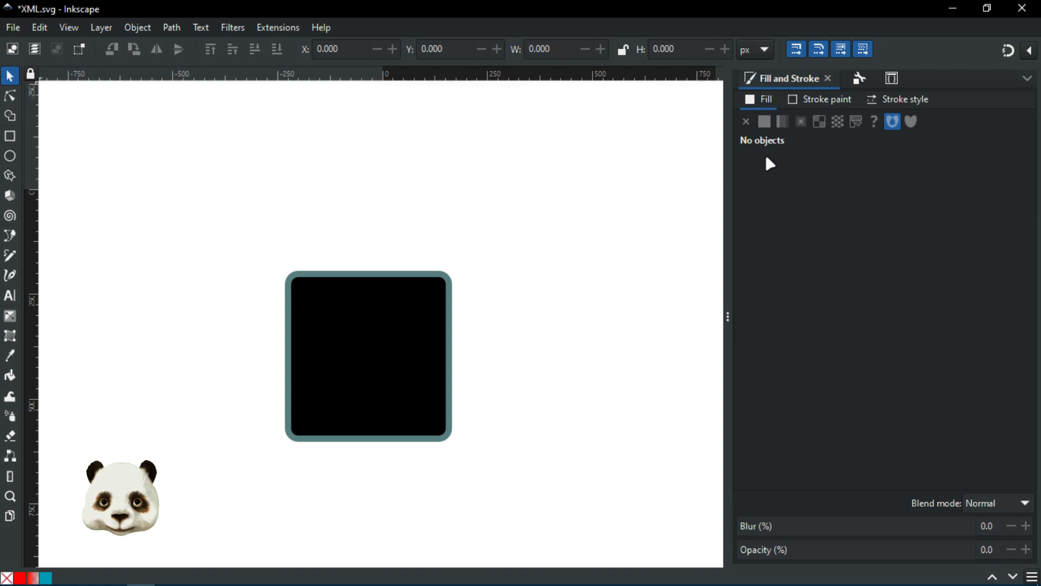
# Step: Look over the black square, then close XML.svg choosing Close without saving
pyautogui.scroll(-4, 592, 294)
pyautogui.moveTo(615, 309); pyautogui.dragTo(367, 321)
pyautogui.scroll(2, 330, 339)
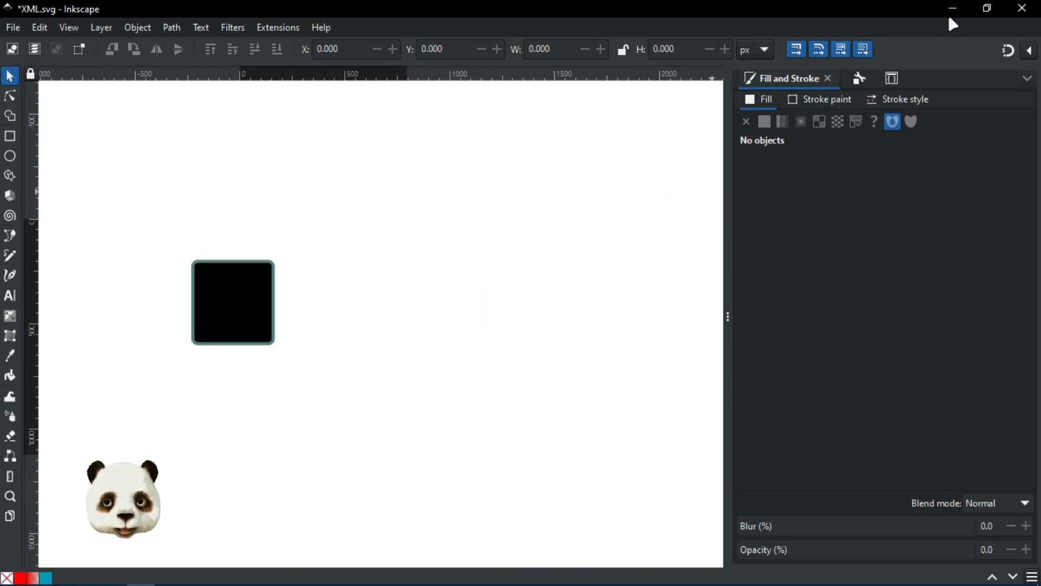
pyautogui.click(1021, 14)
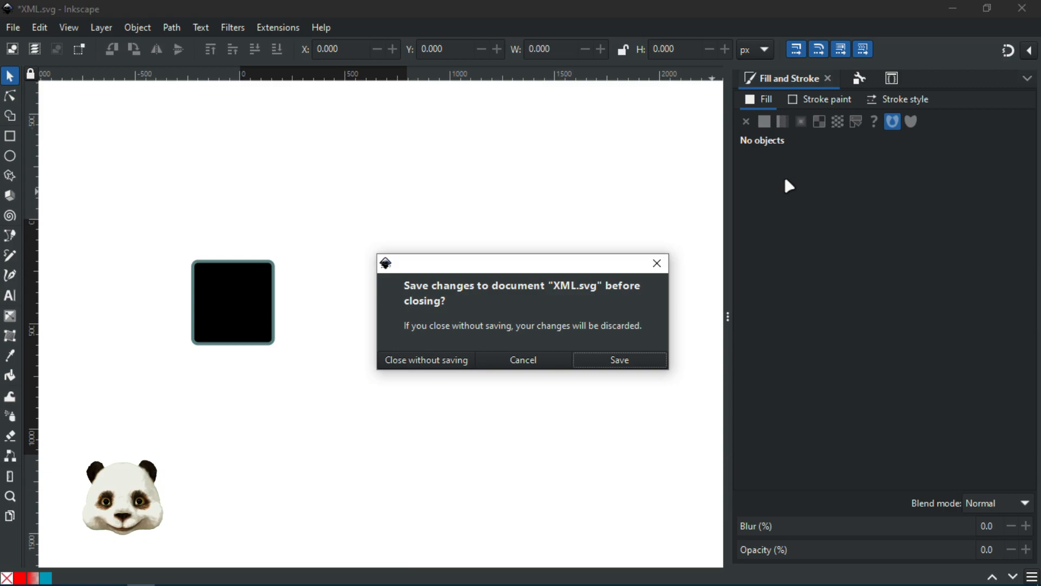
pyautogui.click(432, 362)
pyautogui.press('super')
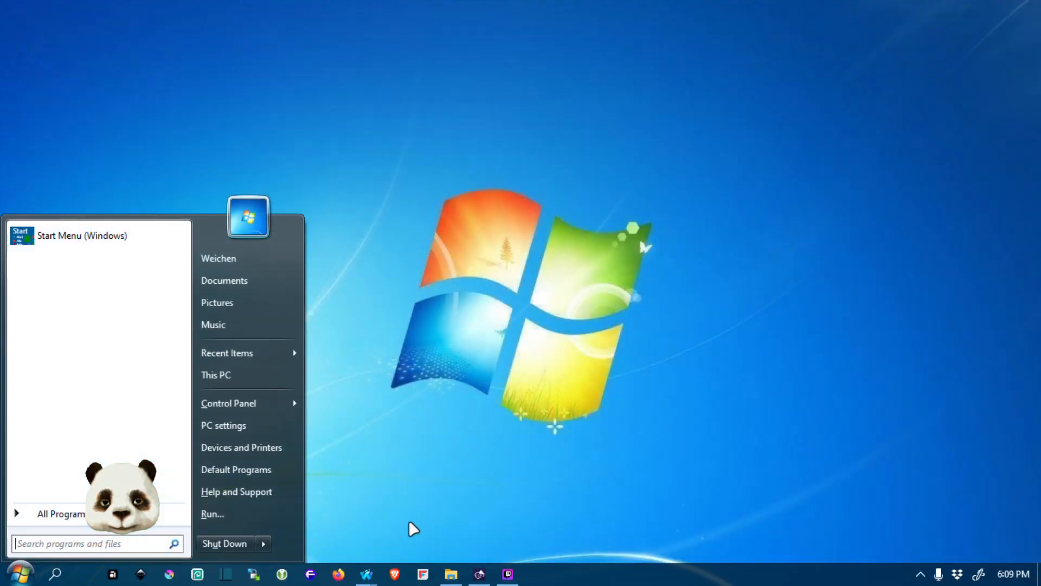
# Step: Select XML.svg in the variants folder window and open it in Inkscape
pyautogui.click(450, 574)
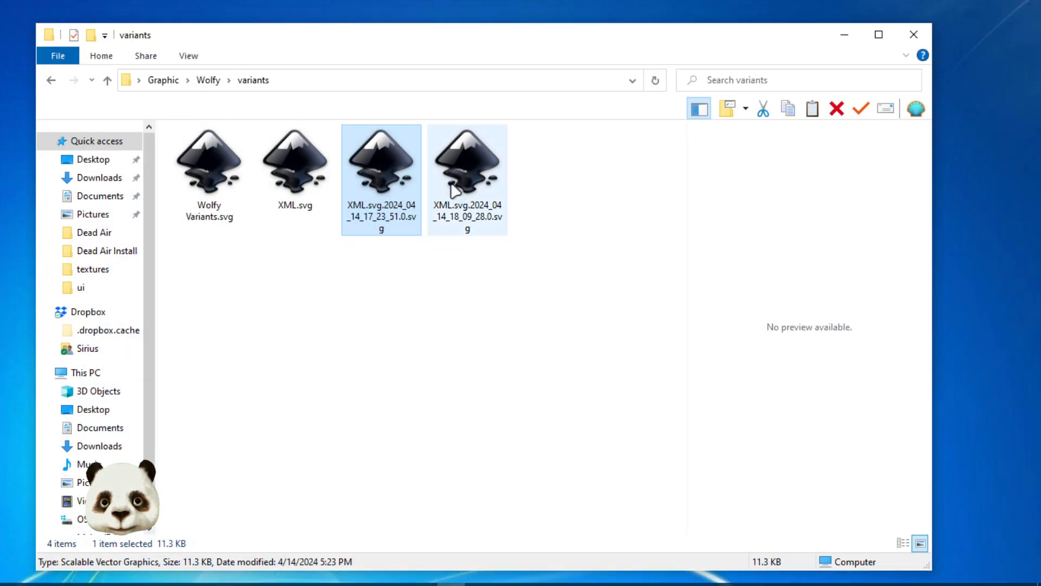
pyautogui.click(295, 155)
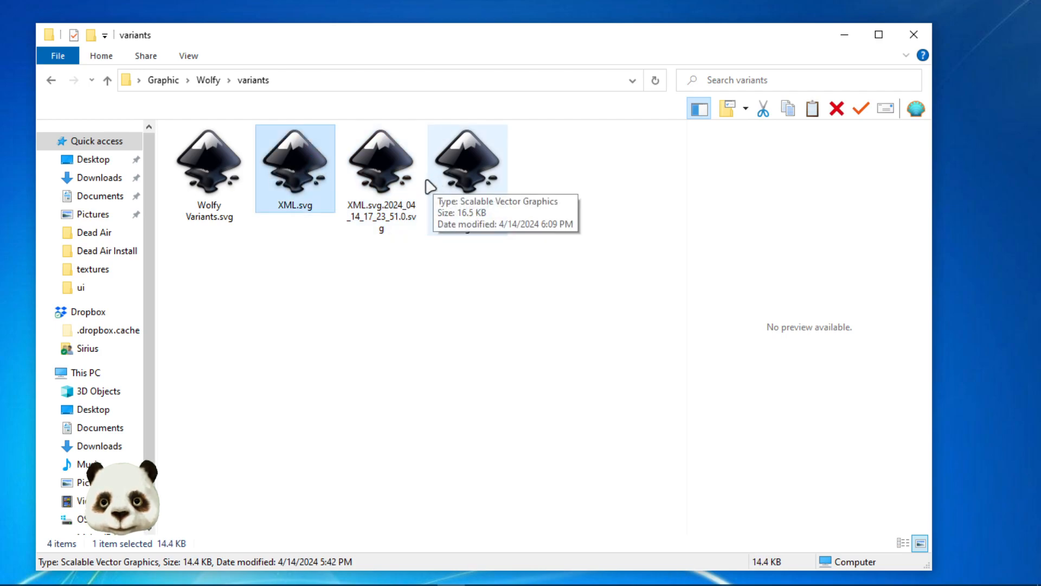
pyautogui.press('Return')
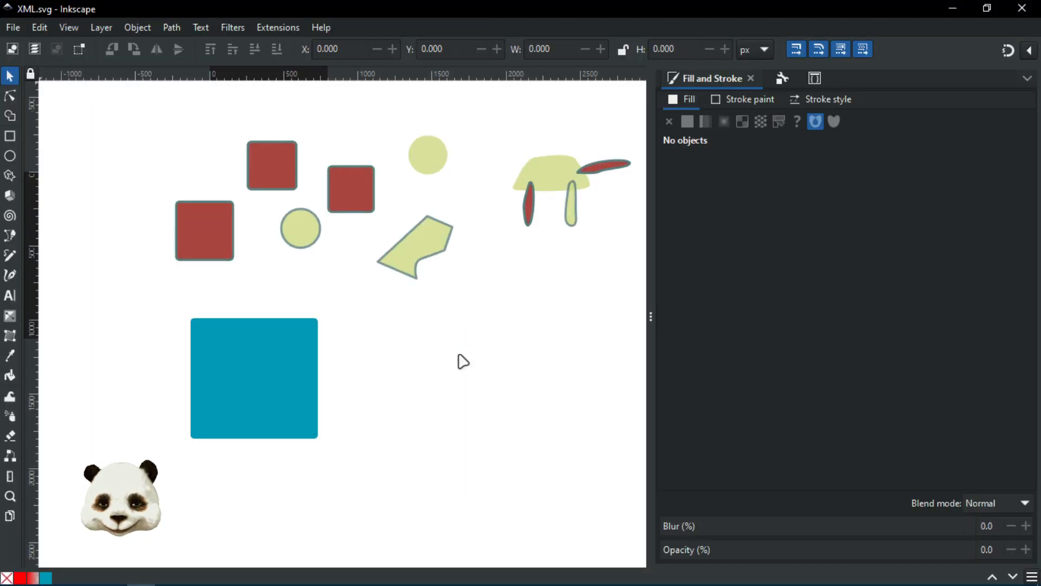
# Step: Open the XML.svg.2024_04_14_18_09_28.0.svg backup from the variants folder to restore the red rectangles and circles
pyautogui.moveTo(531, 332); pyautogui.dragTo(467, 296)
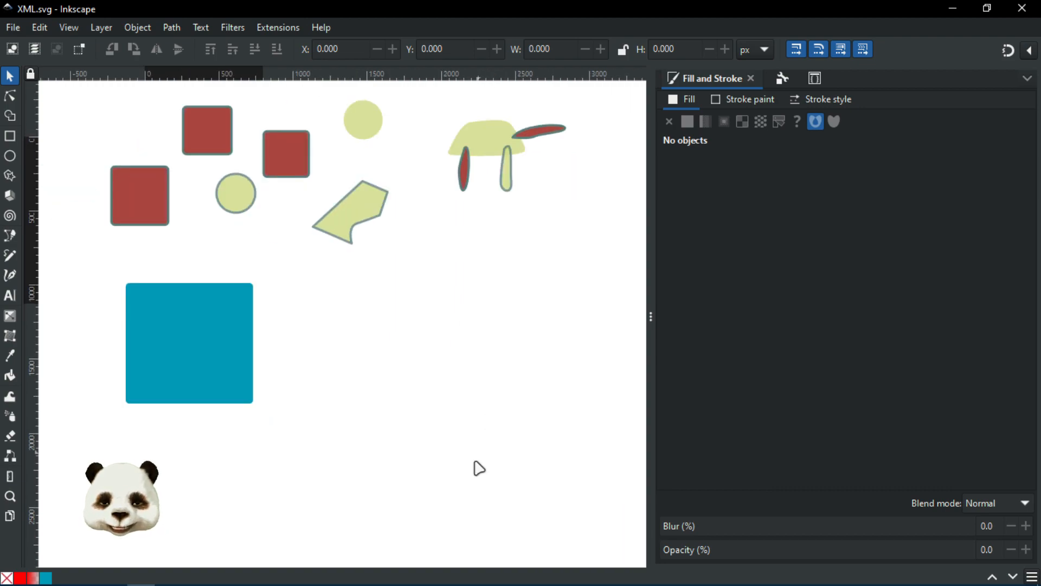
pyautogui.press('super')
pyautogui.click(451, 577)
pyautogui.doubleClick(491, 182)
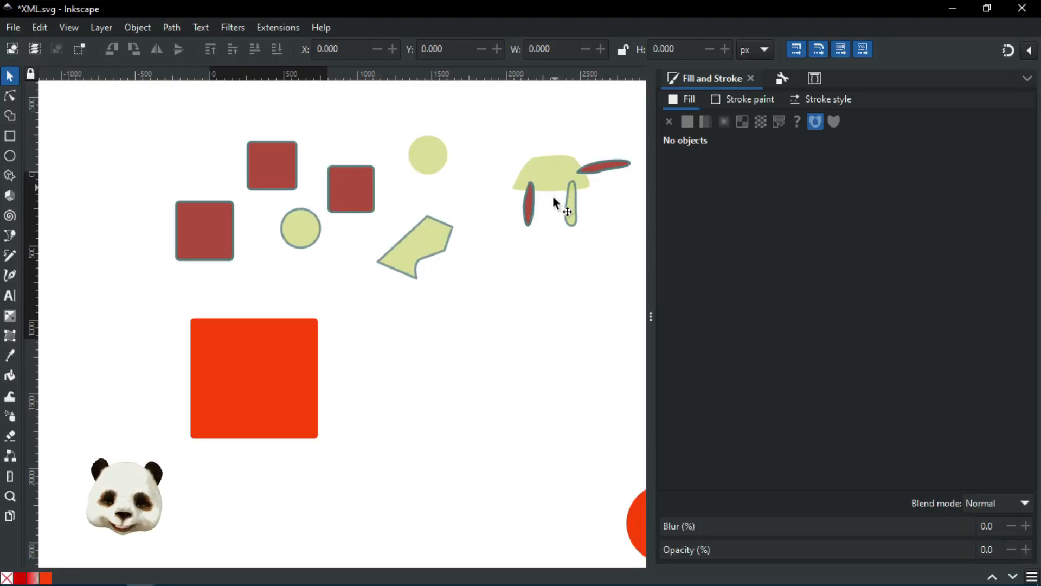
pyautogui.scroll(-2, 531, 293)
pyautogui.scroll(-4, 530, 290)
pyautogui.moveTo(464, 330); pyautogui.dragTo(295, 415)
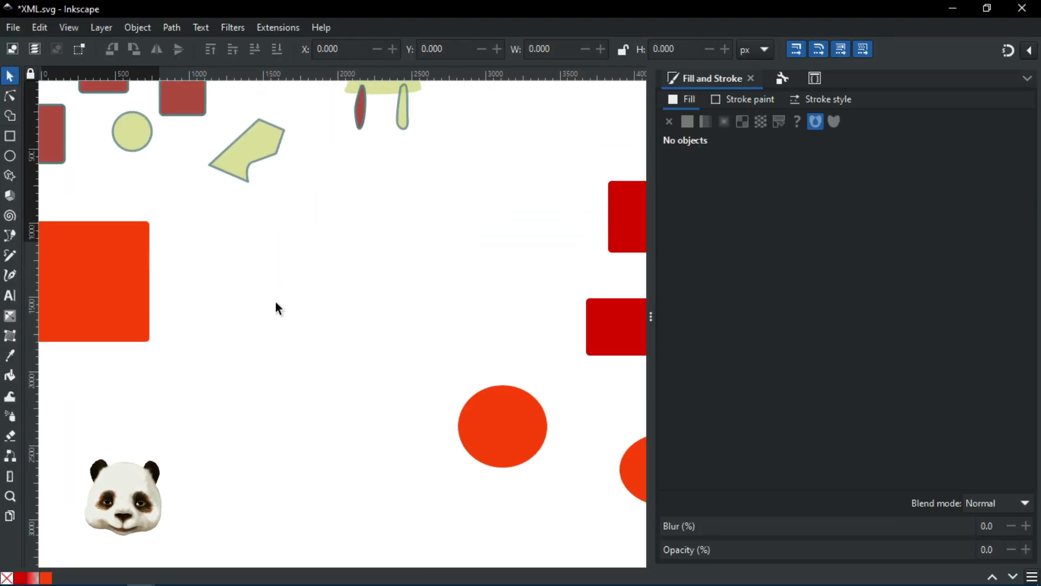
# Step: In Selectors and CSS, remove #rect13 from the .t4_elemnt class
pyautogui.click(826, 102)
pyautogui.click(816, 80)
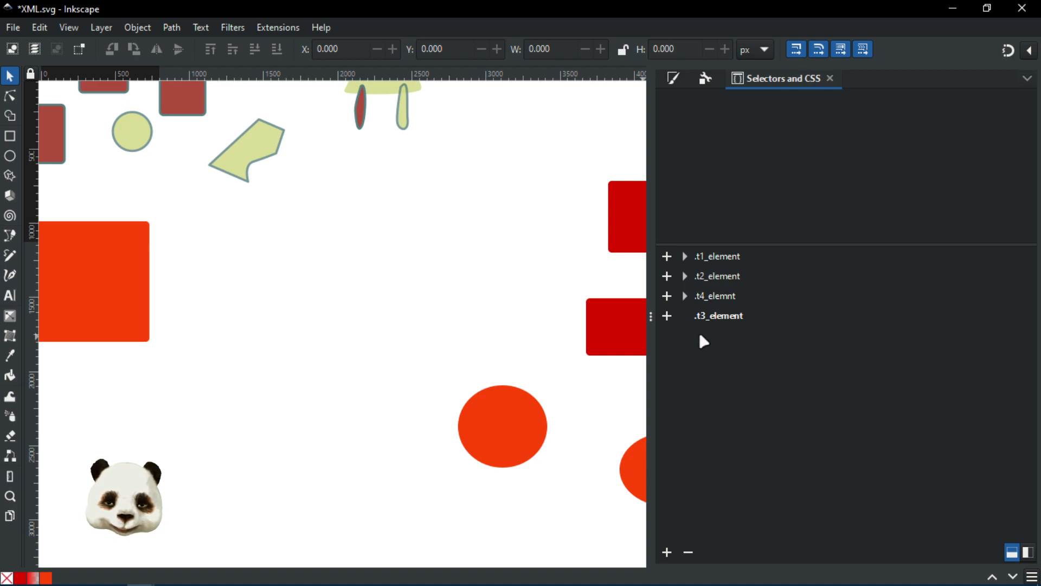
pyautogui.moveTo(527, 291); pyautogui.dragTo(348, 282)
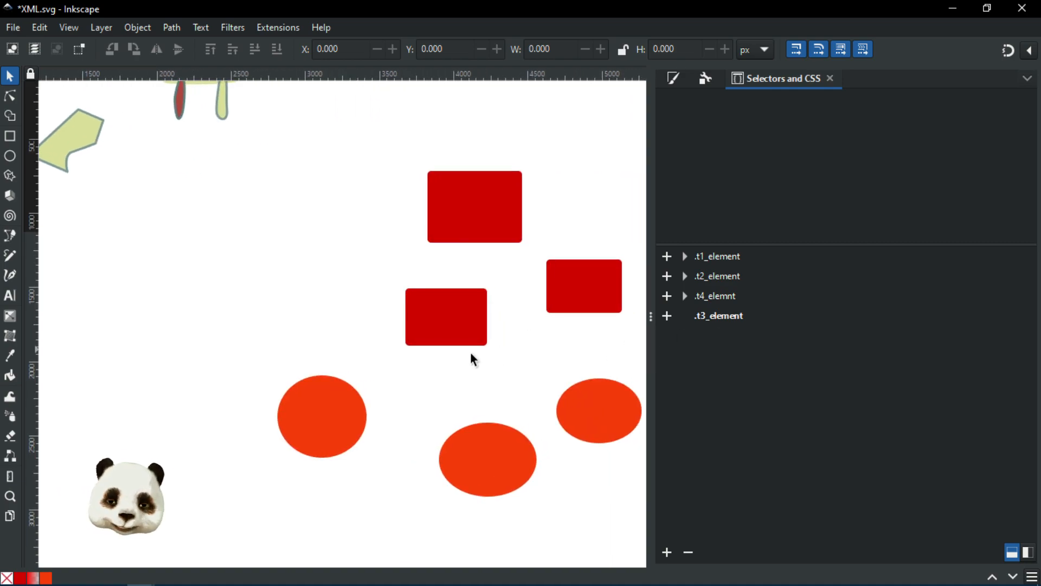
pyautogui.click(685, 295)
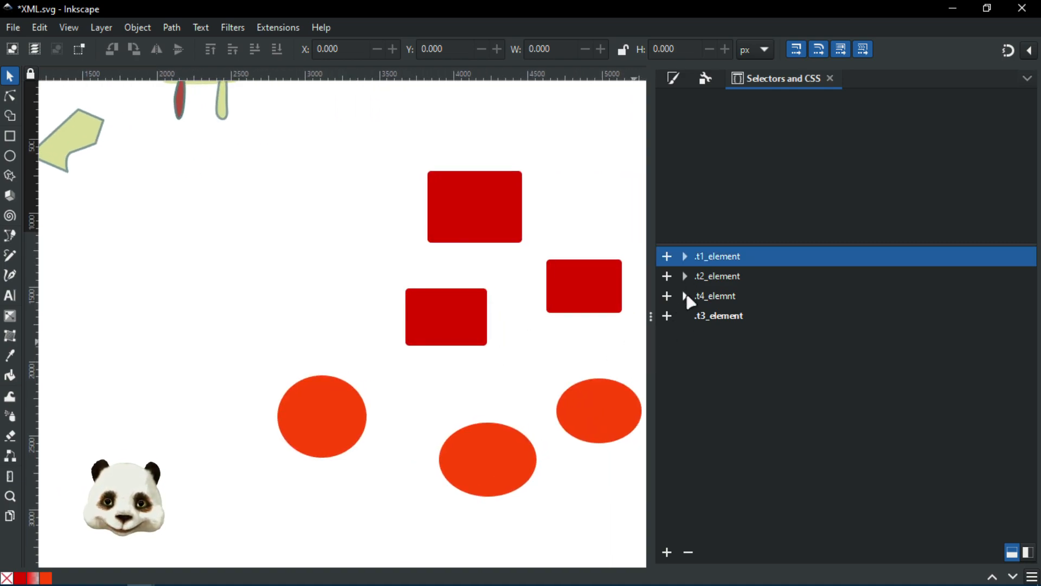
pyautogui.click(724, 320)
pyautogui.scroll(-4, 298, 302)
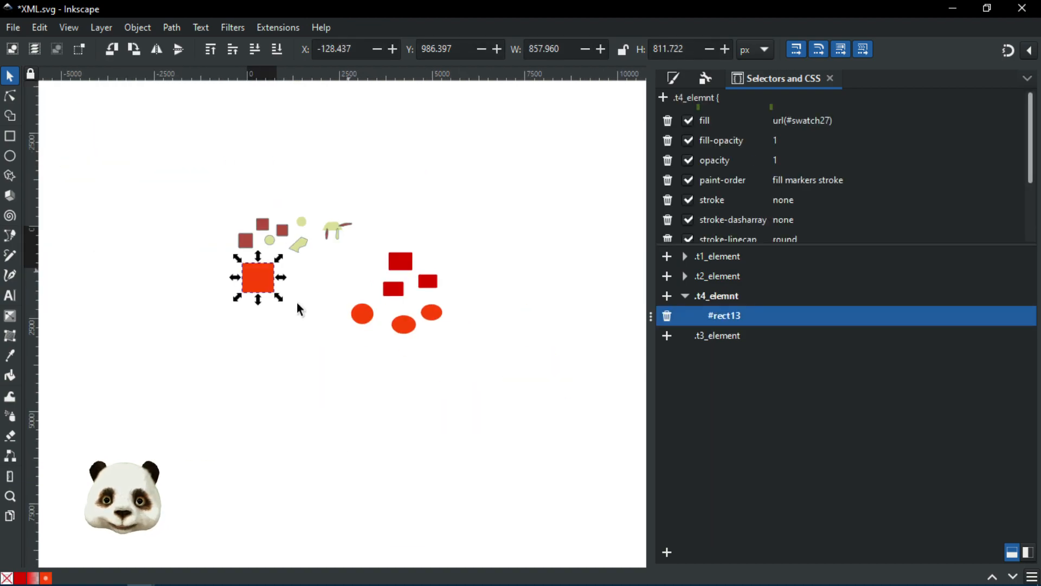
pyautogui.scroll(2, 301, 285)
pyautogui.scroll(2, 392, 309)
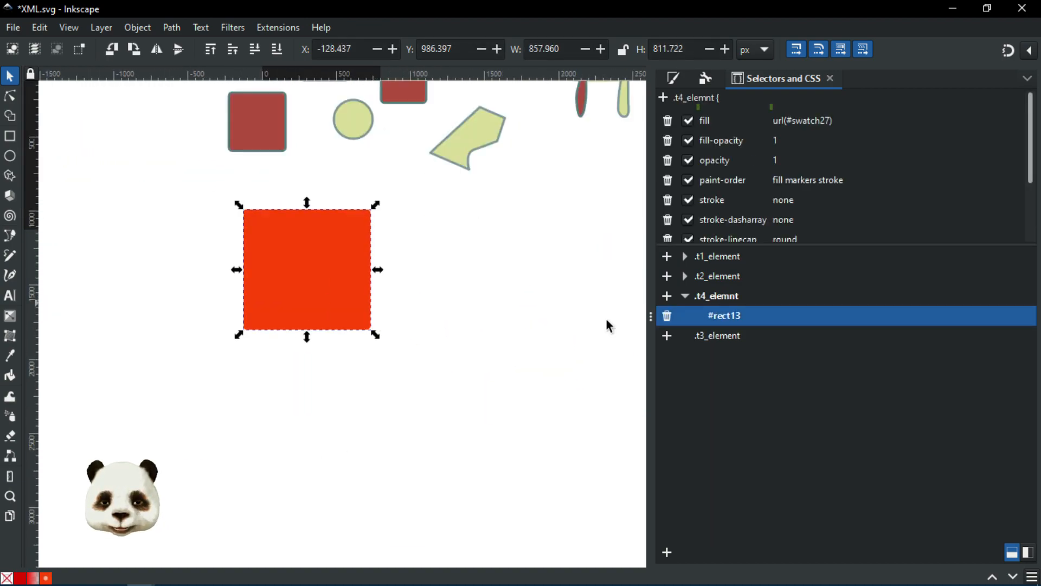
pyautogui.click(667, 315)
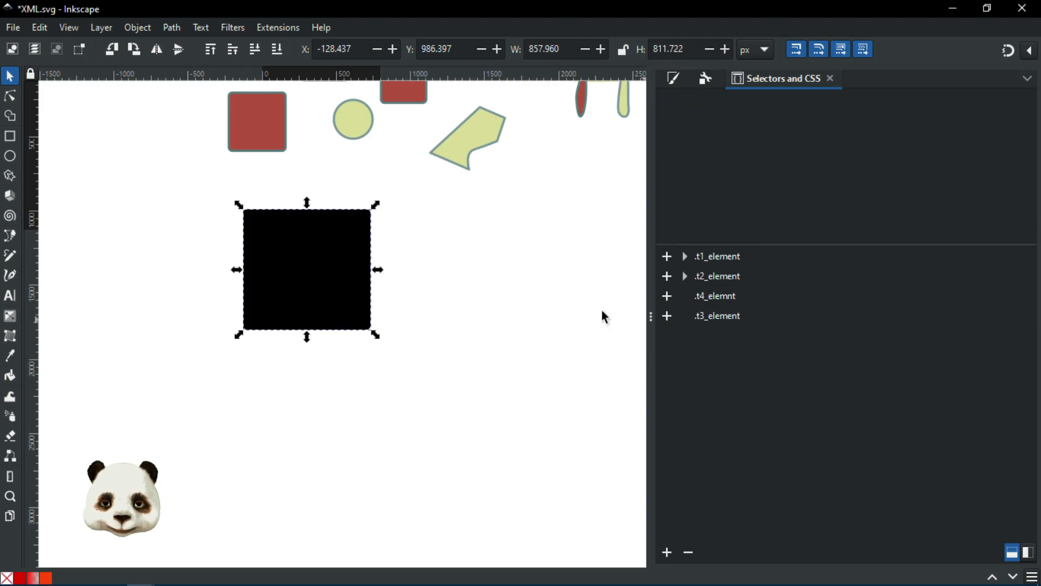
# Step: Delete the now-black rectangle and pan out to view all the test shapes
pyautogui.click(430, 284)
pyautogui.click(319, 276)
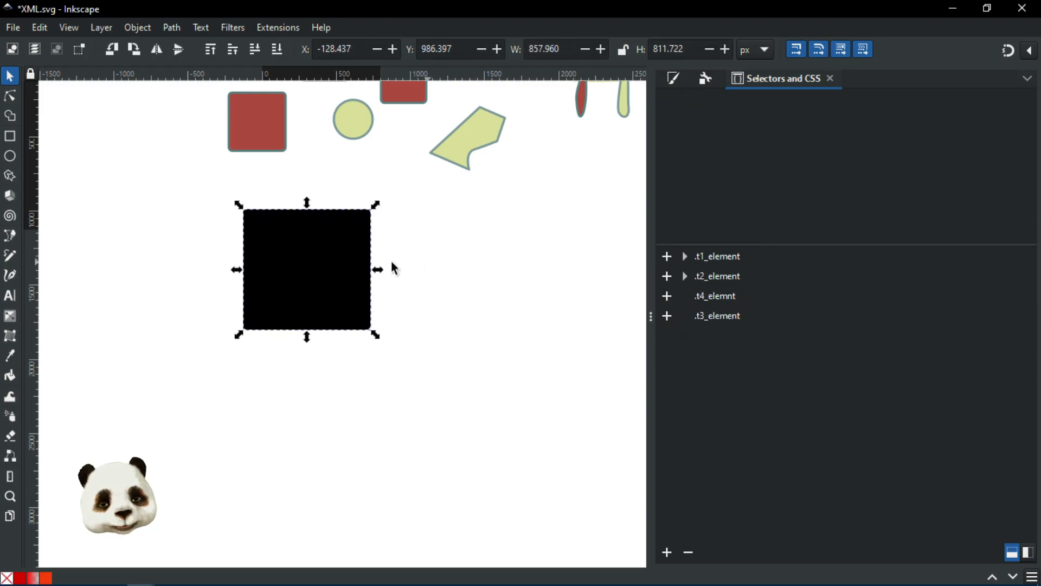
pyautogui.press('Delete')
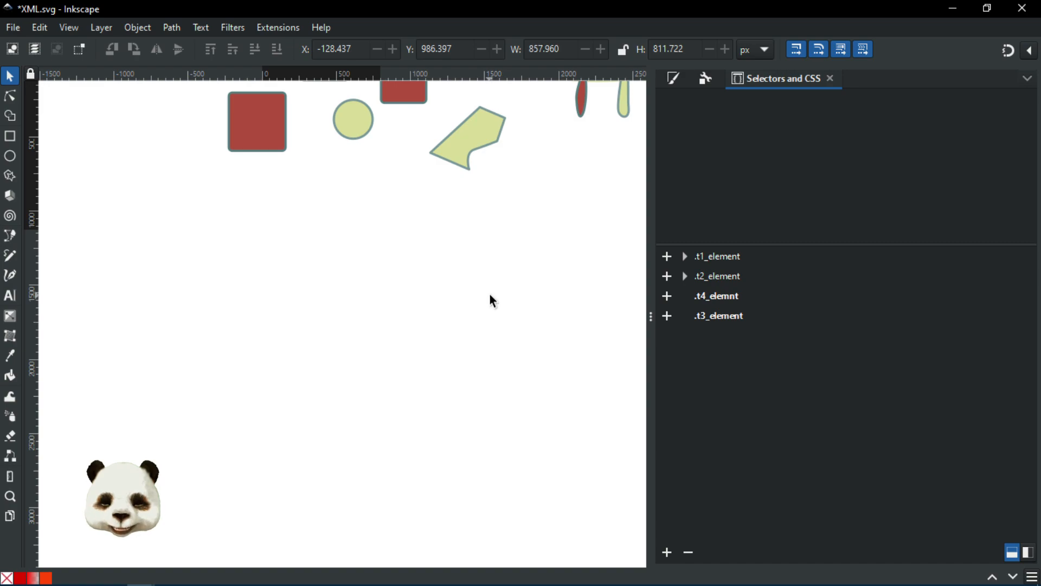
pyautogui.scroll(-1, 530, 251)
pyautogui.moveTo(538, 241); pyautogui.dragTo(330, 306)
pyautogui.scroll(-1, 332, 310)
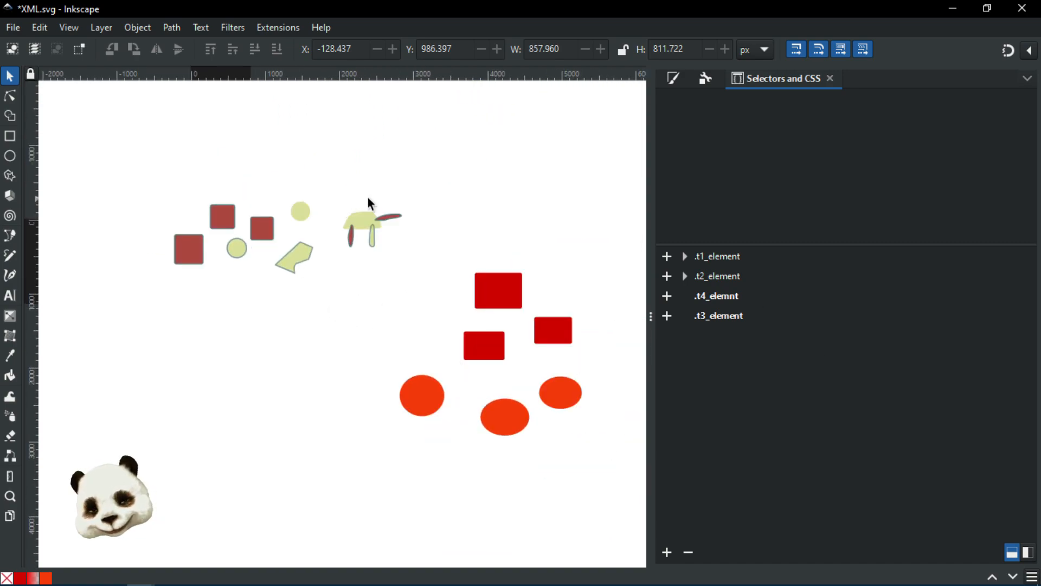